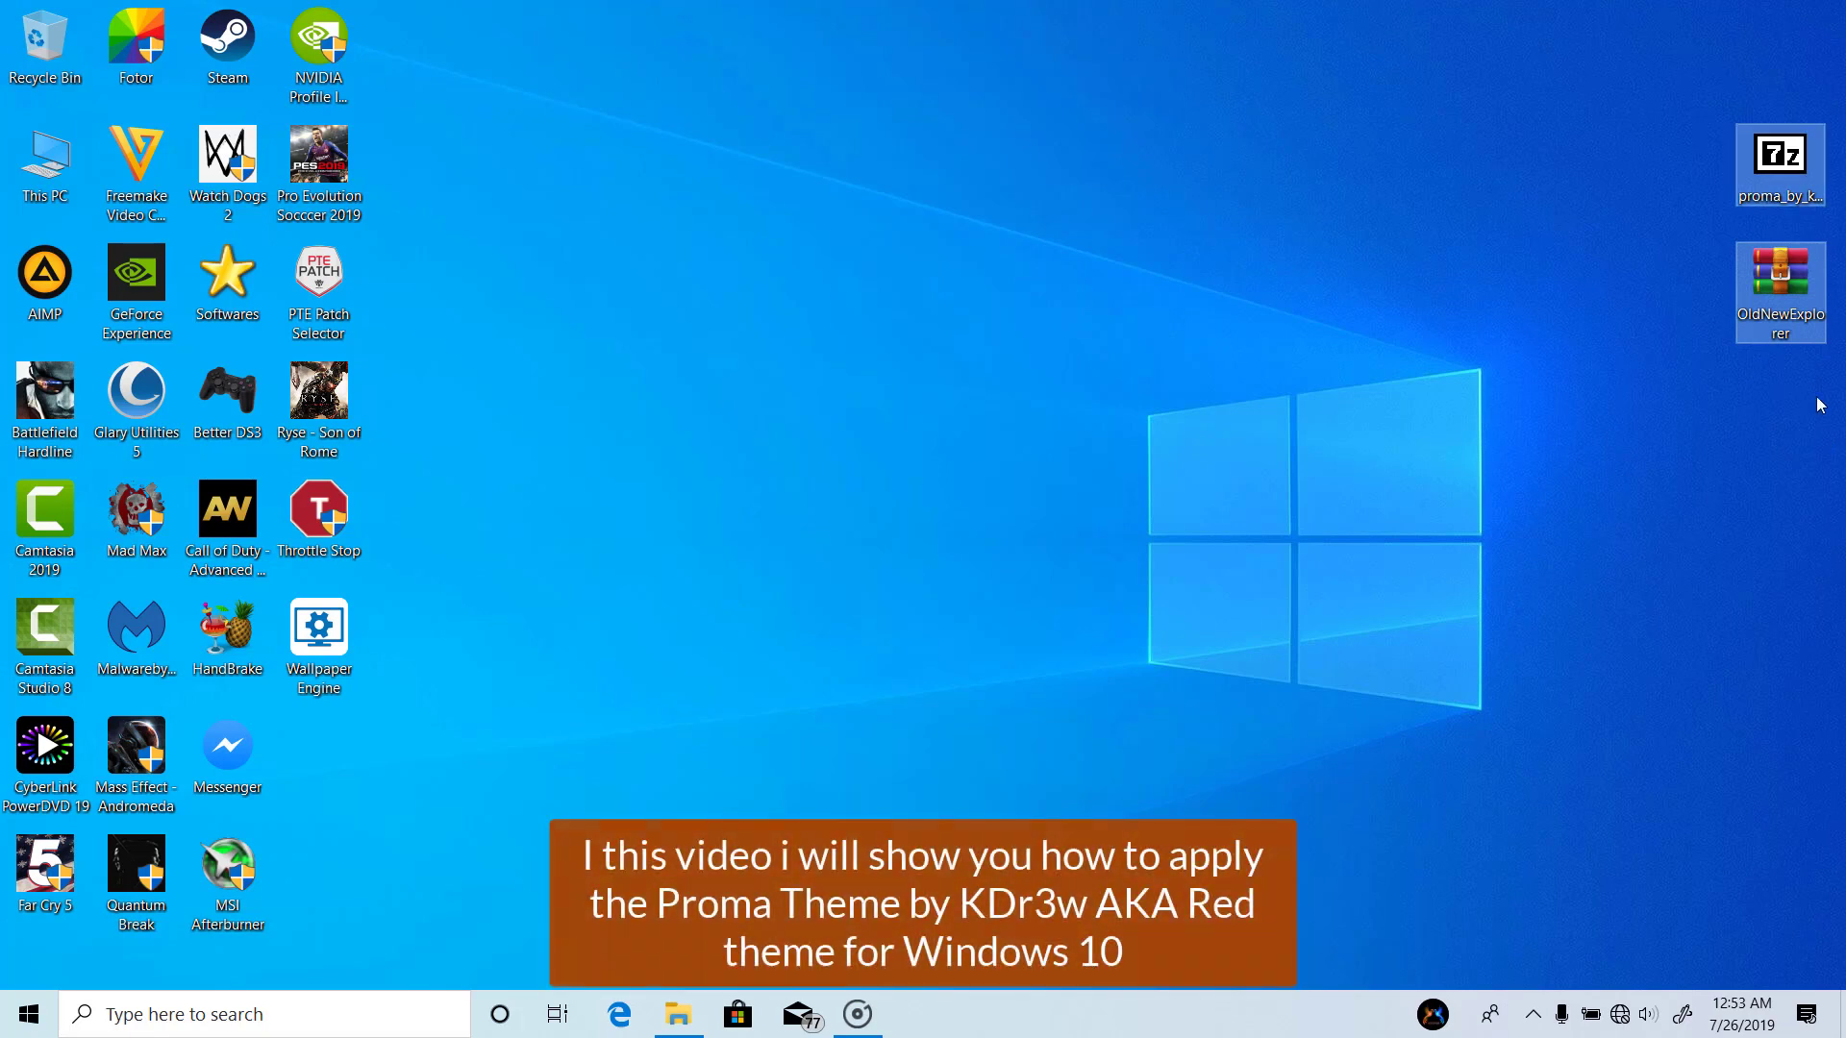
- Extract the proma_by_kdr3w_dcd331p archive into its own folder on the desktop and delete the archive
{"action": "left_click_drag", "start_coordinate": [1752, 318], "coordinate": [1007, 240]}
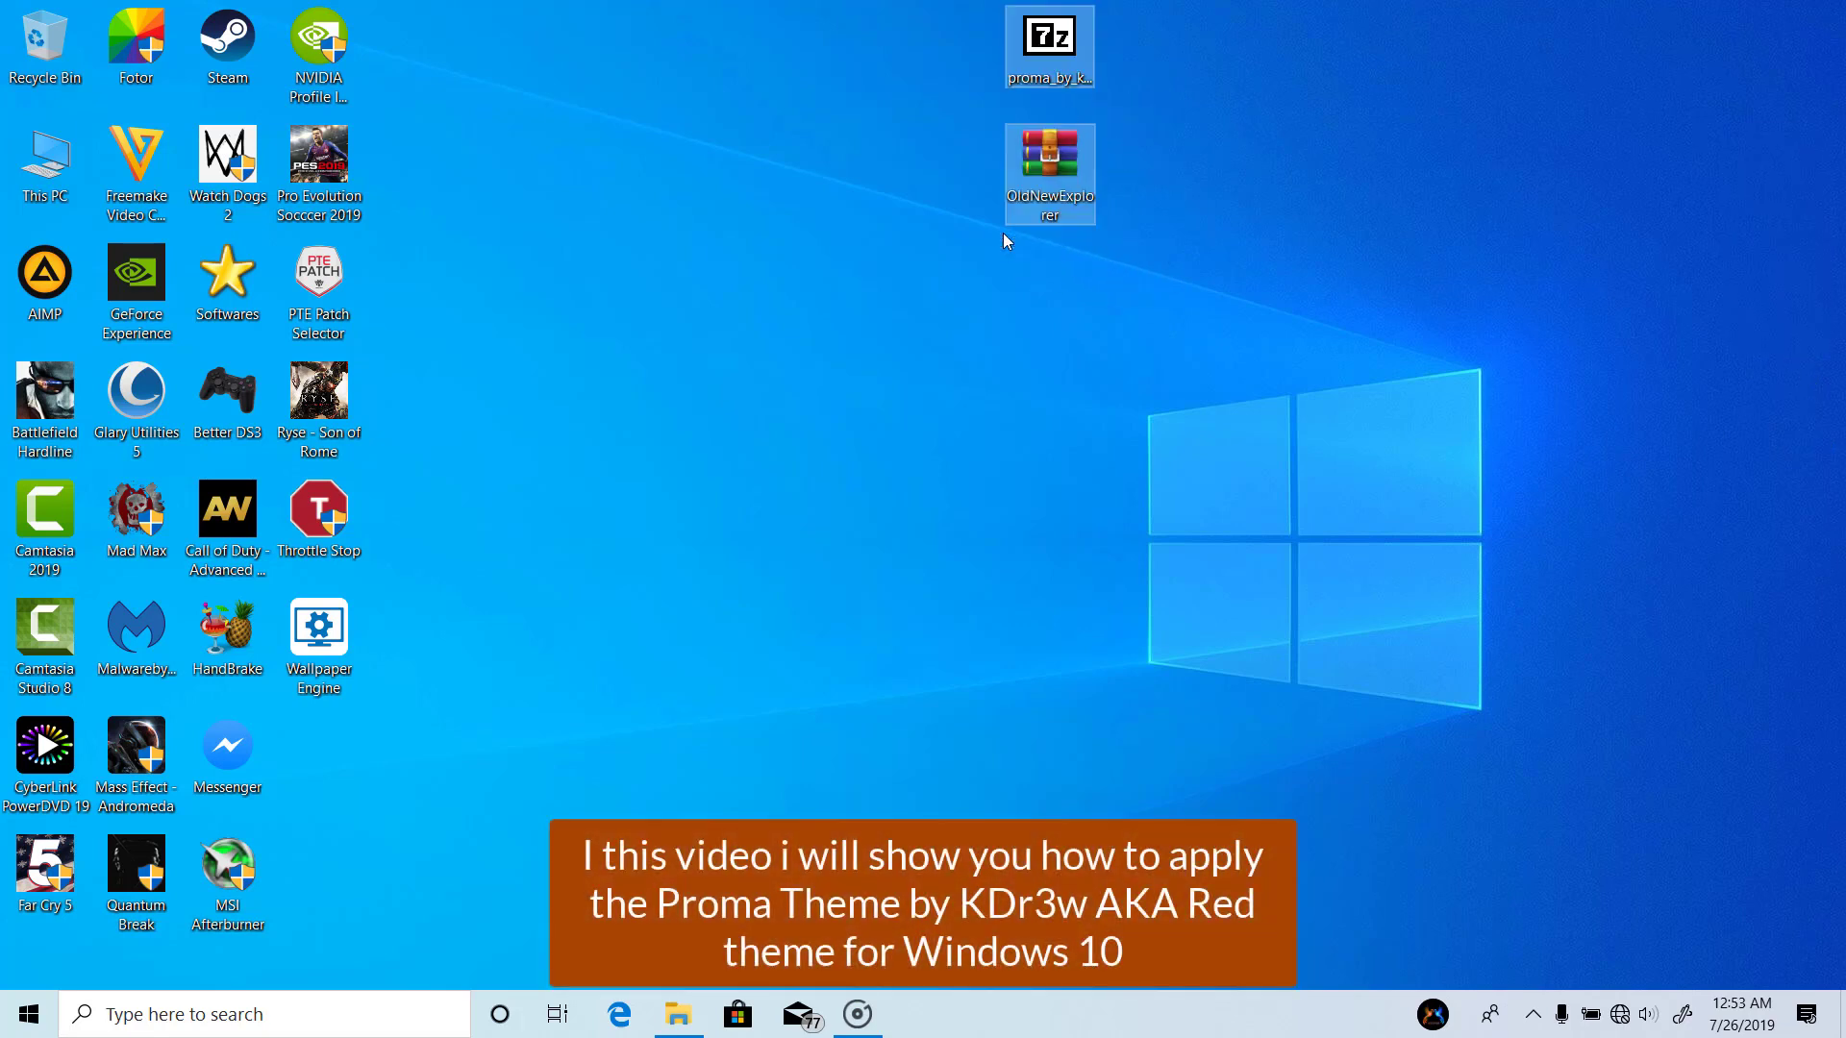
{"action": "left_click", "coordinate": [929, 189]}
{"action": "left_click_drag", "start_coordinate": [1050, 77], "coordinate": [872, 324]}
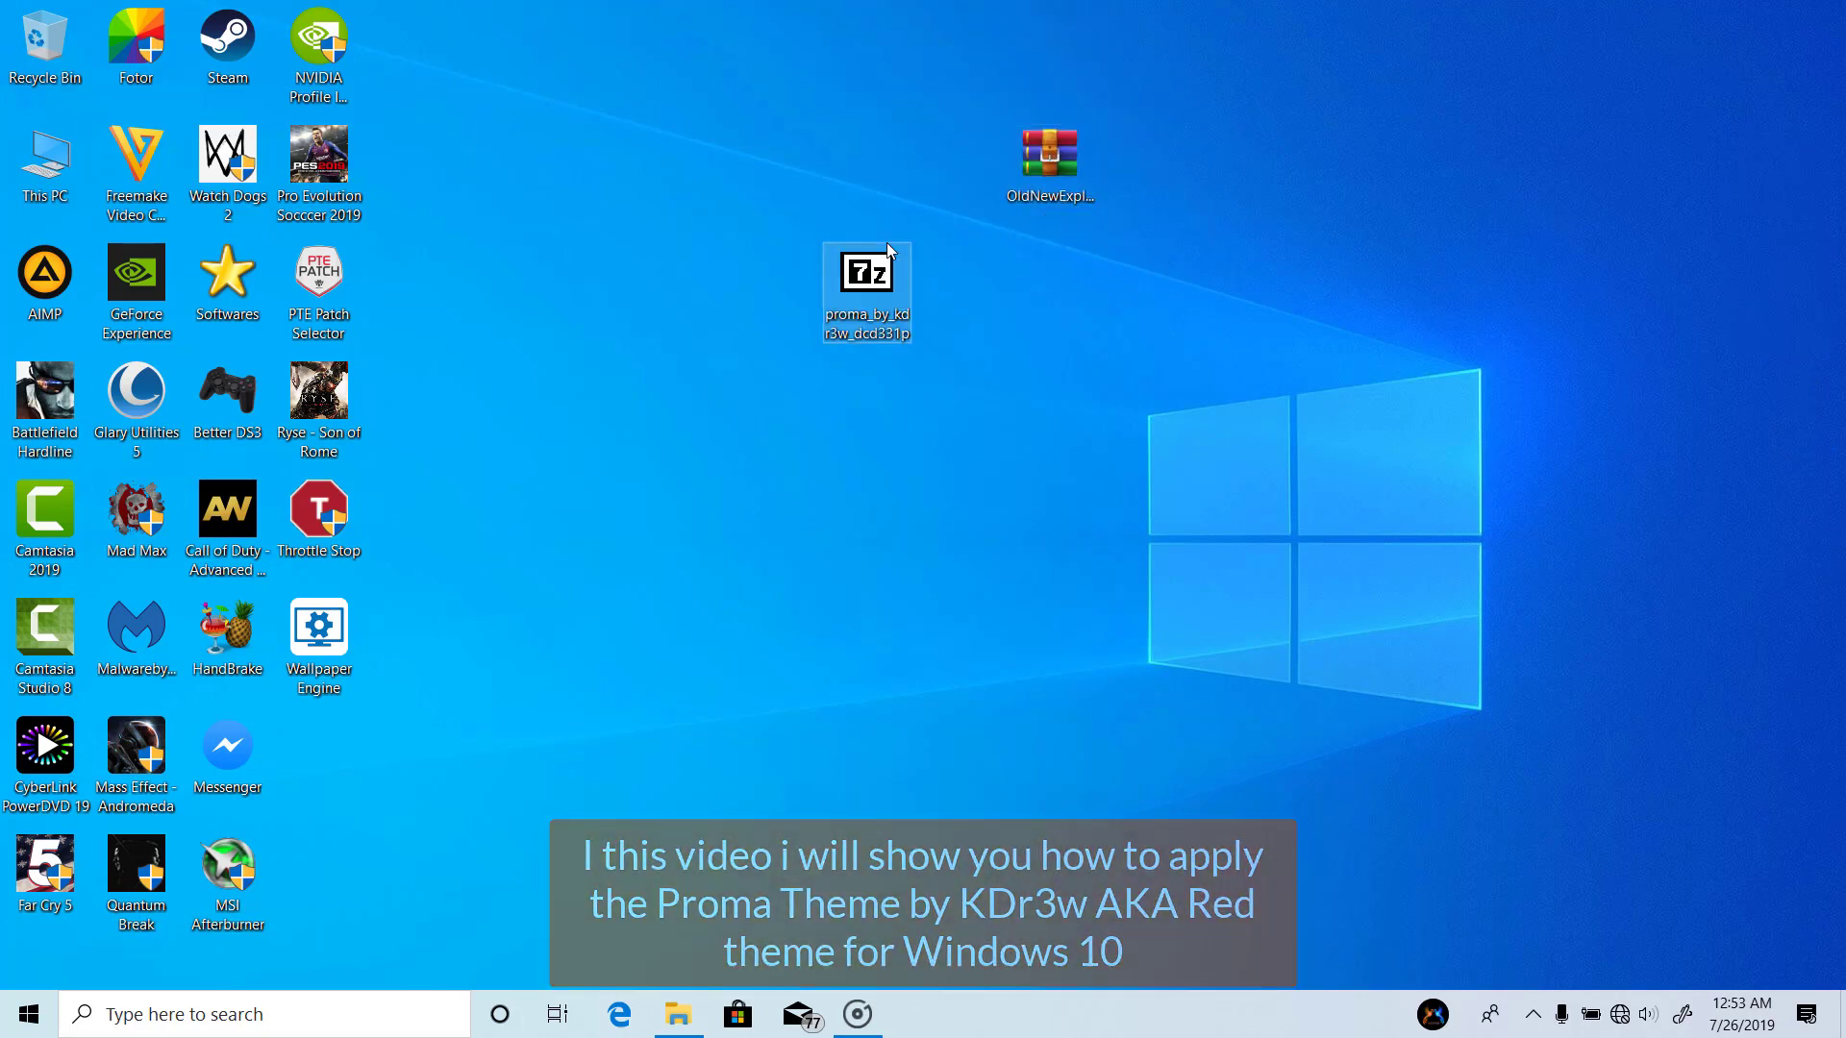
{"action": "right_click", "coordinate": [872, 324]}
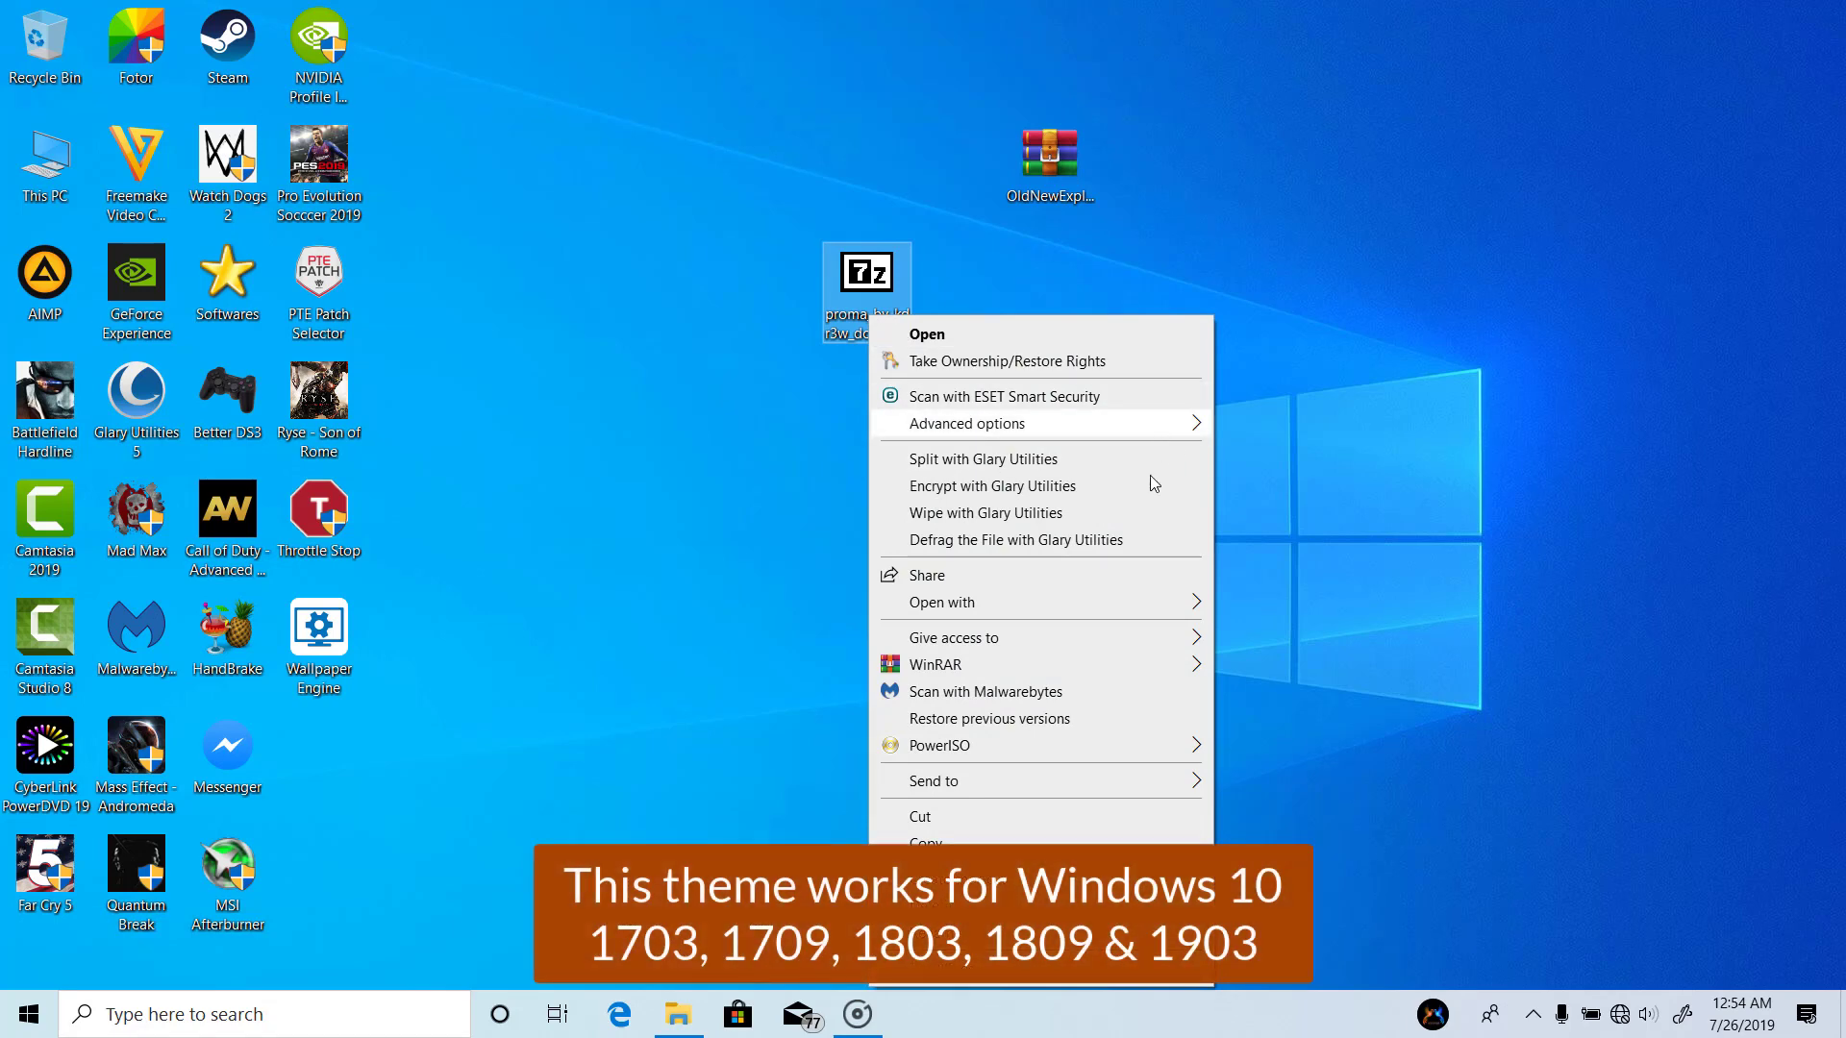
{"action": "mouse_move", "coordinate": [1096, 664]}
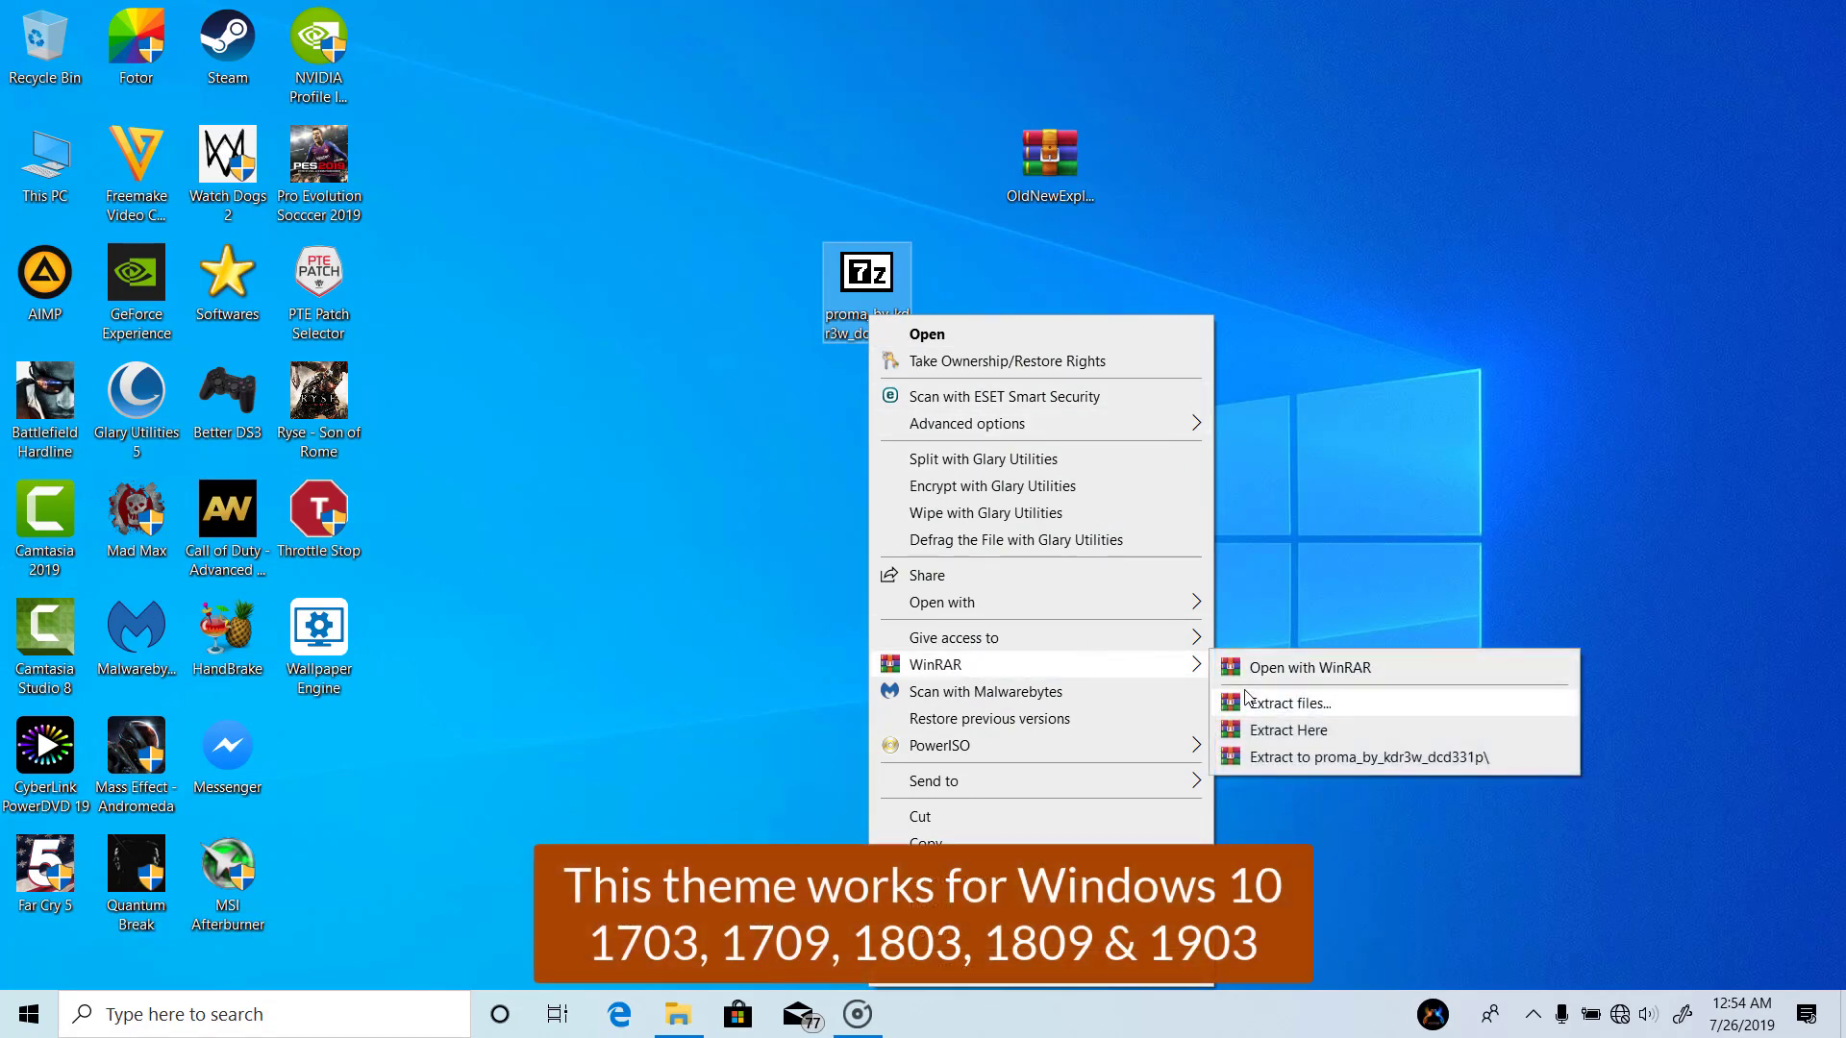
{"action": "left_click", "coordinate": [1361, 756]}
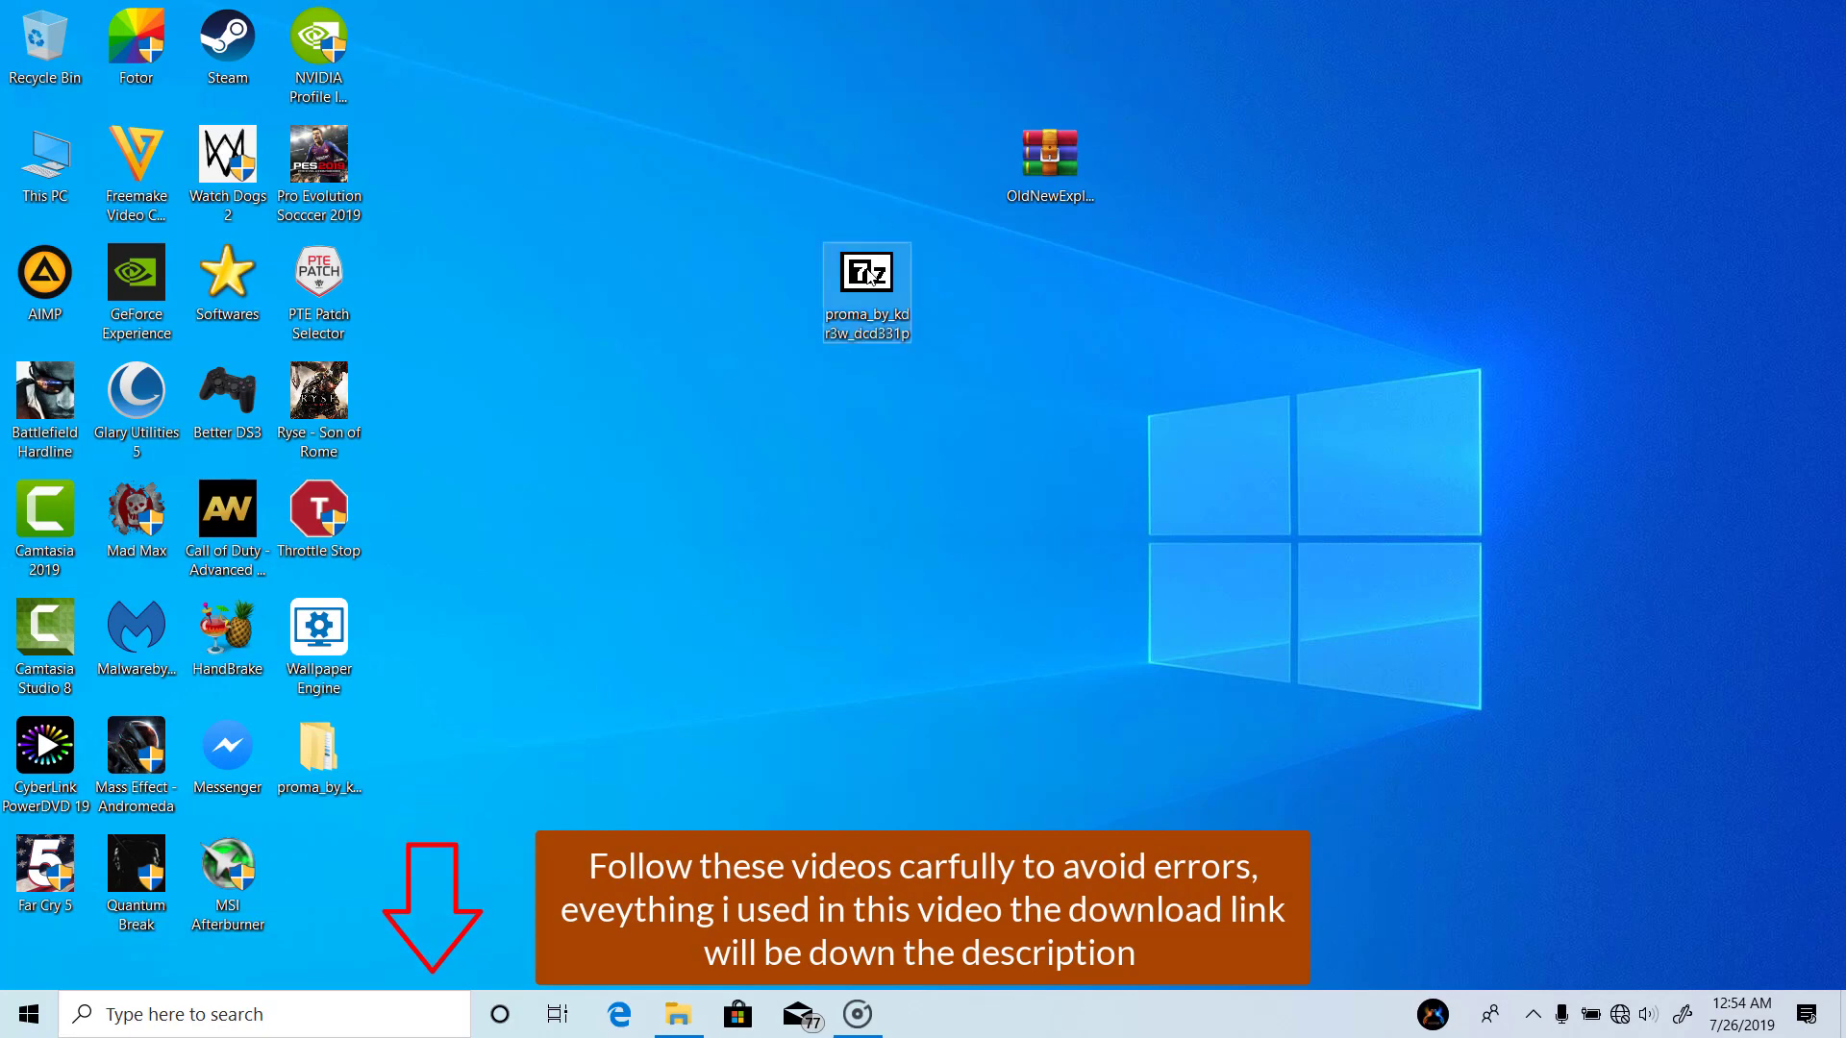
{"action": "key", "text": "Delete"}
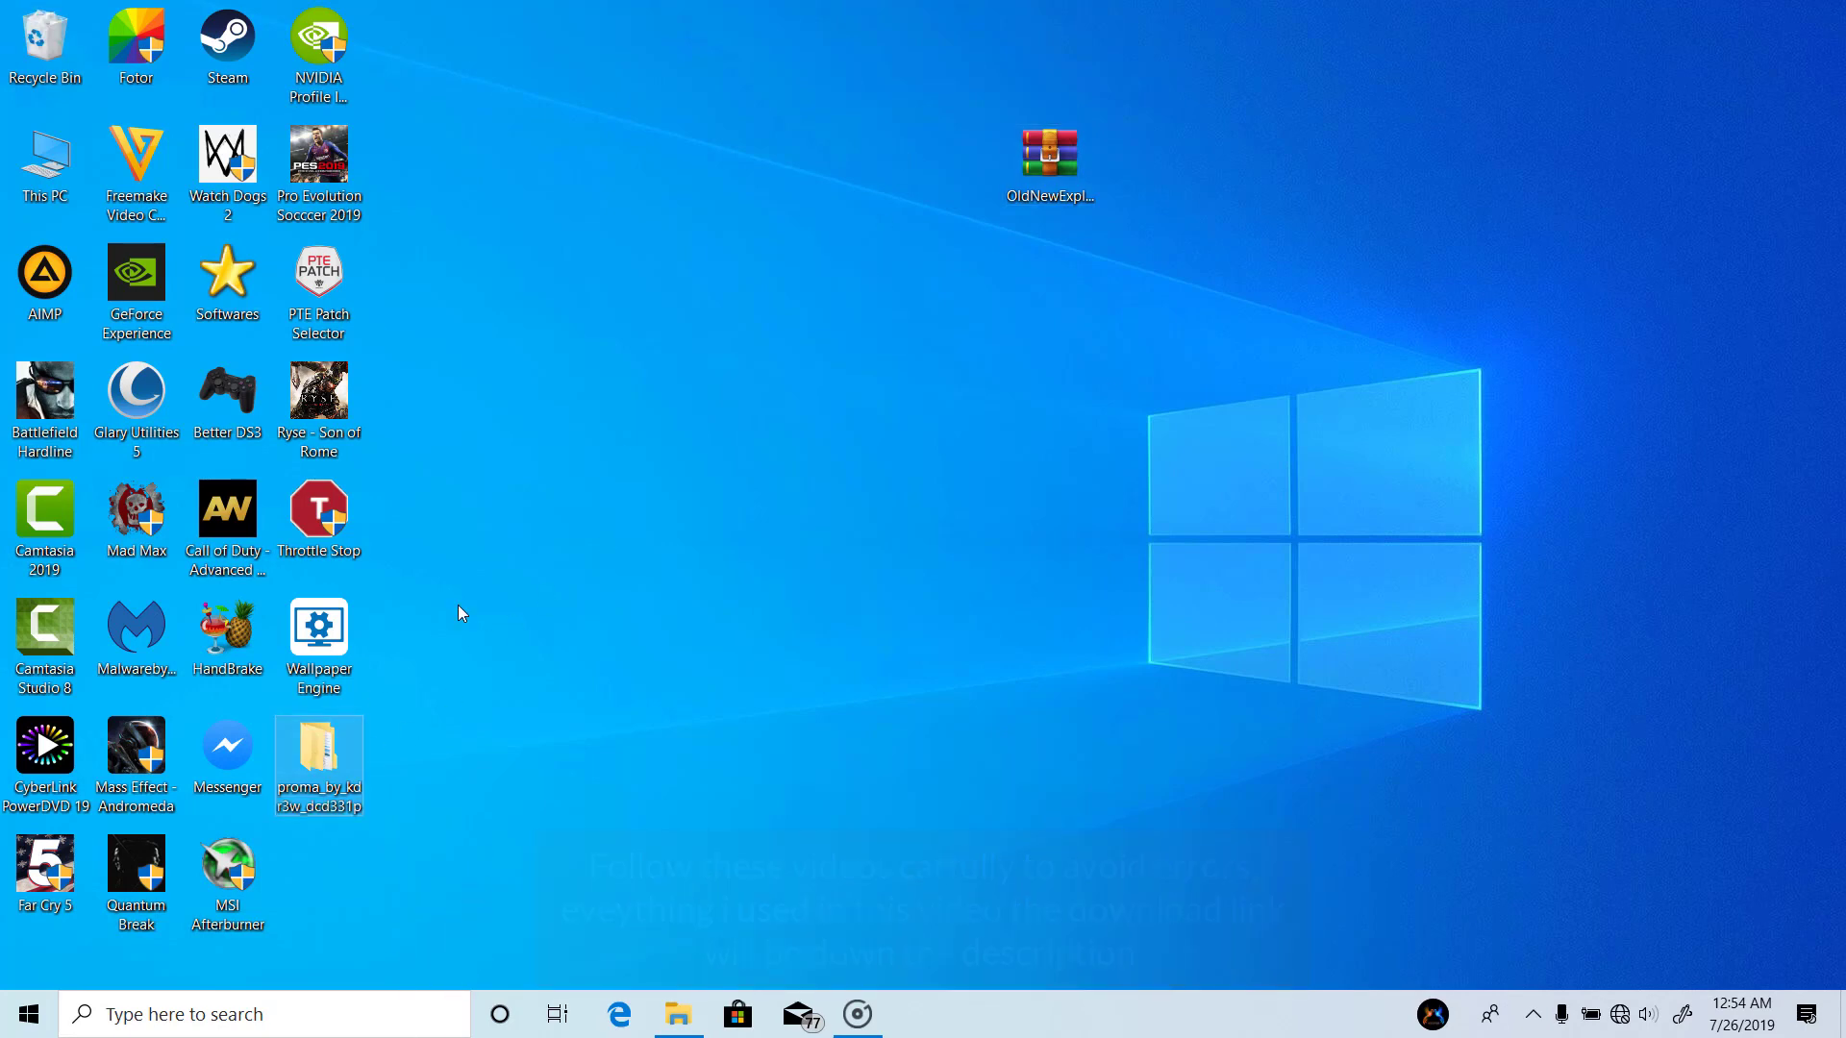
- Open the Theme subfolder inside the extracted Proma folder and place its window beside free desktop space
{"action": "left_click_drag", "start_coordinate": [804, 137], "coordinate": [769, 188]}
{"action": "double_click", "coordinate": [772, 187]}
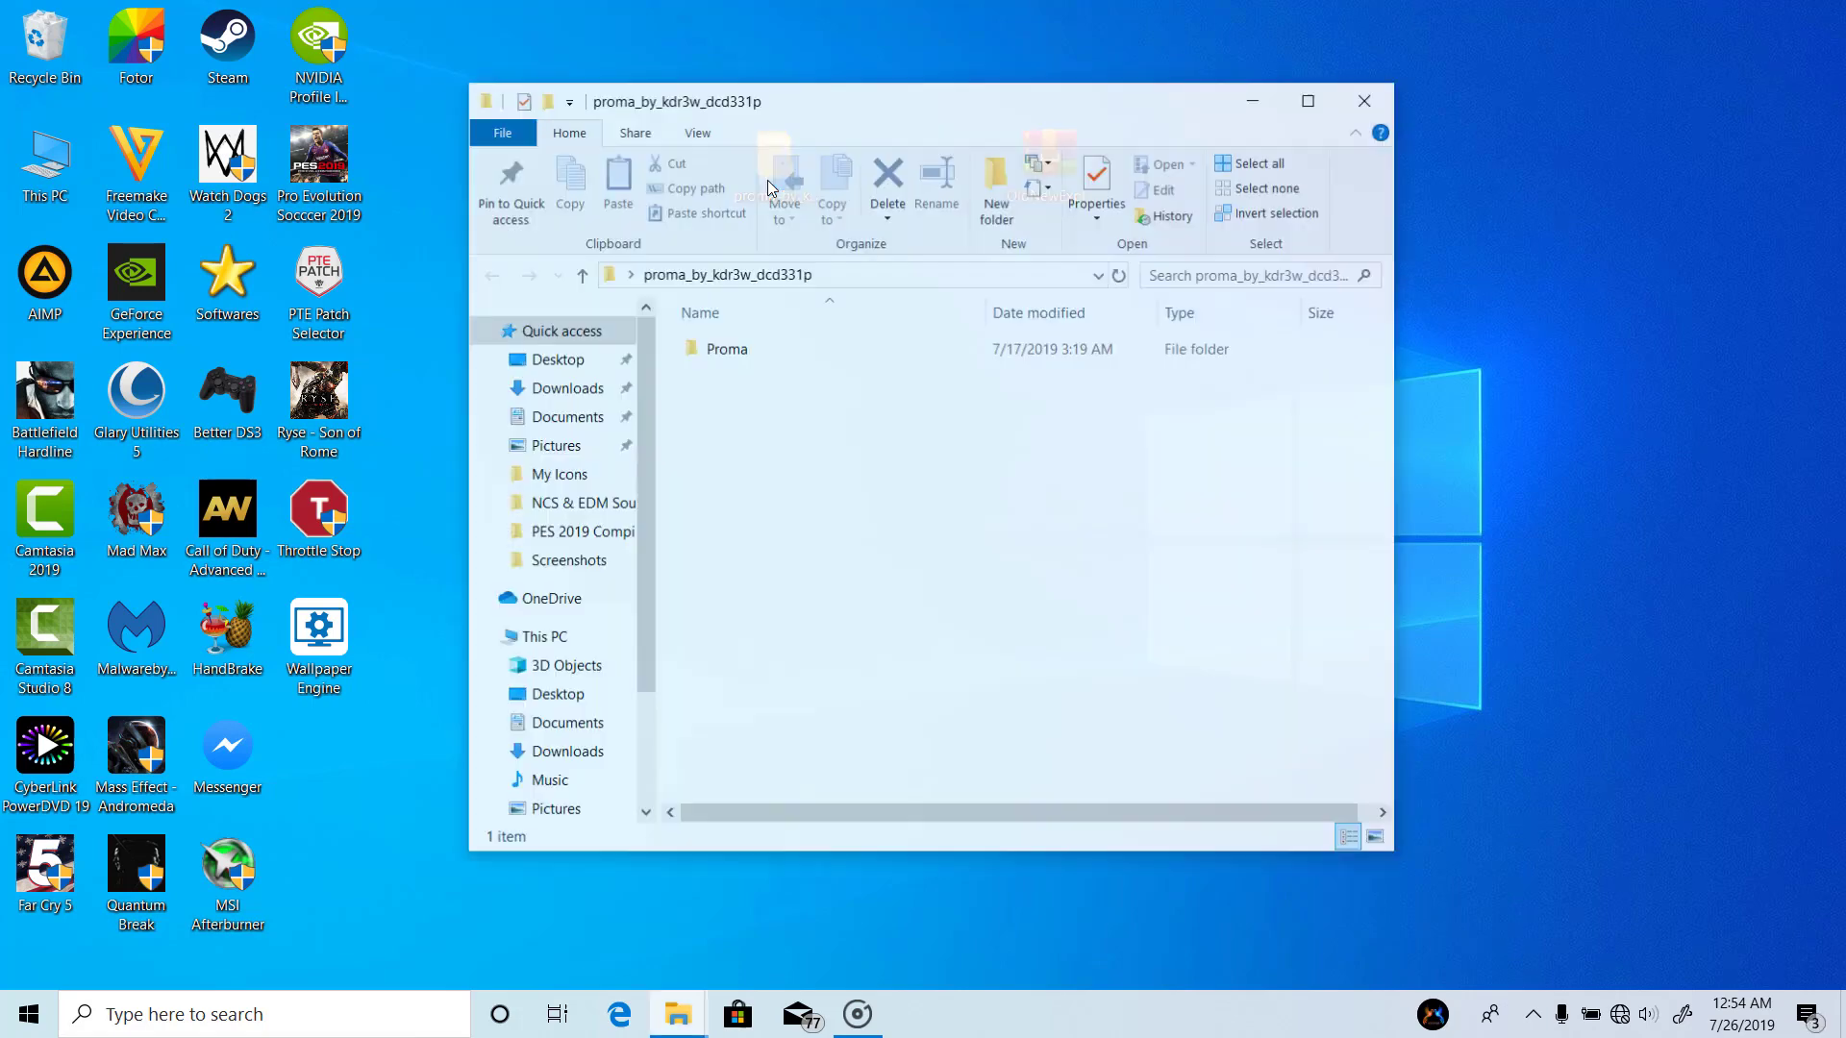
{"action": "left_click_drag", "start_coordinate": [901, 99], "coordinate": [886, 74]}
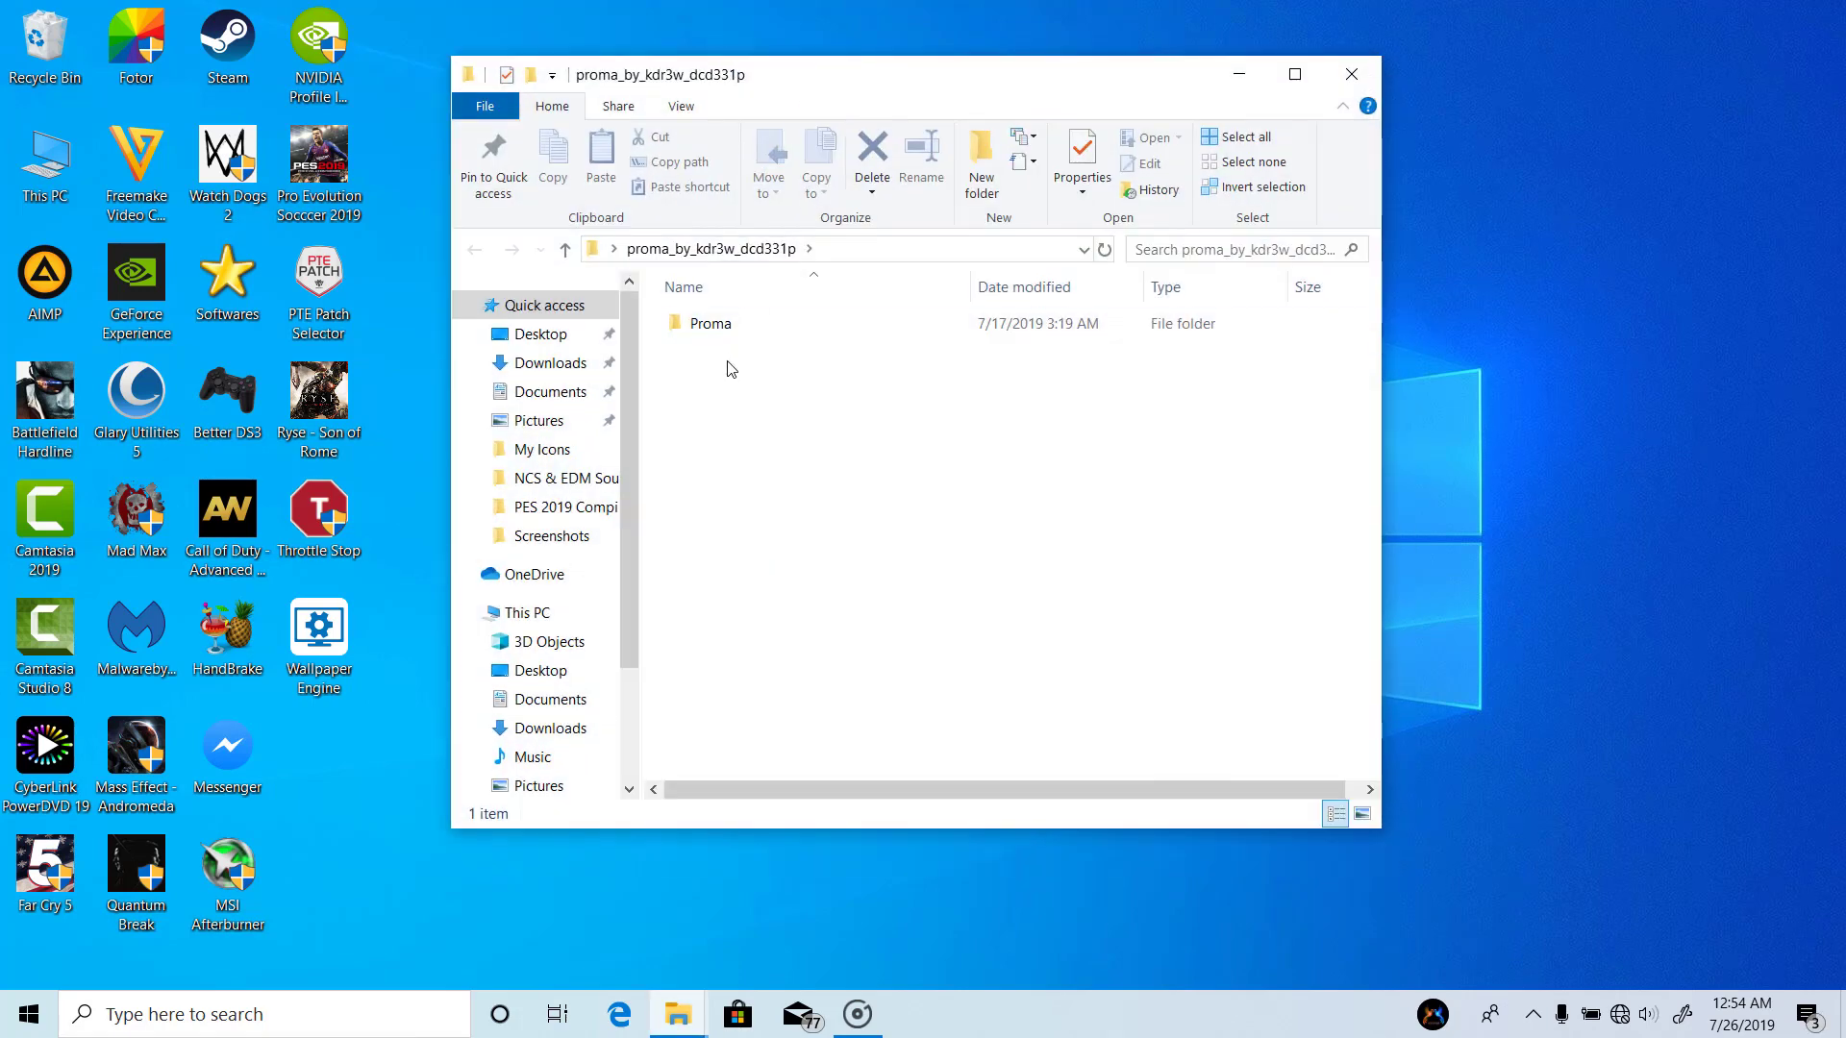
{"action": "double_click", "coordinate": [783, 325]}
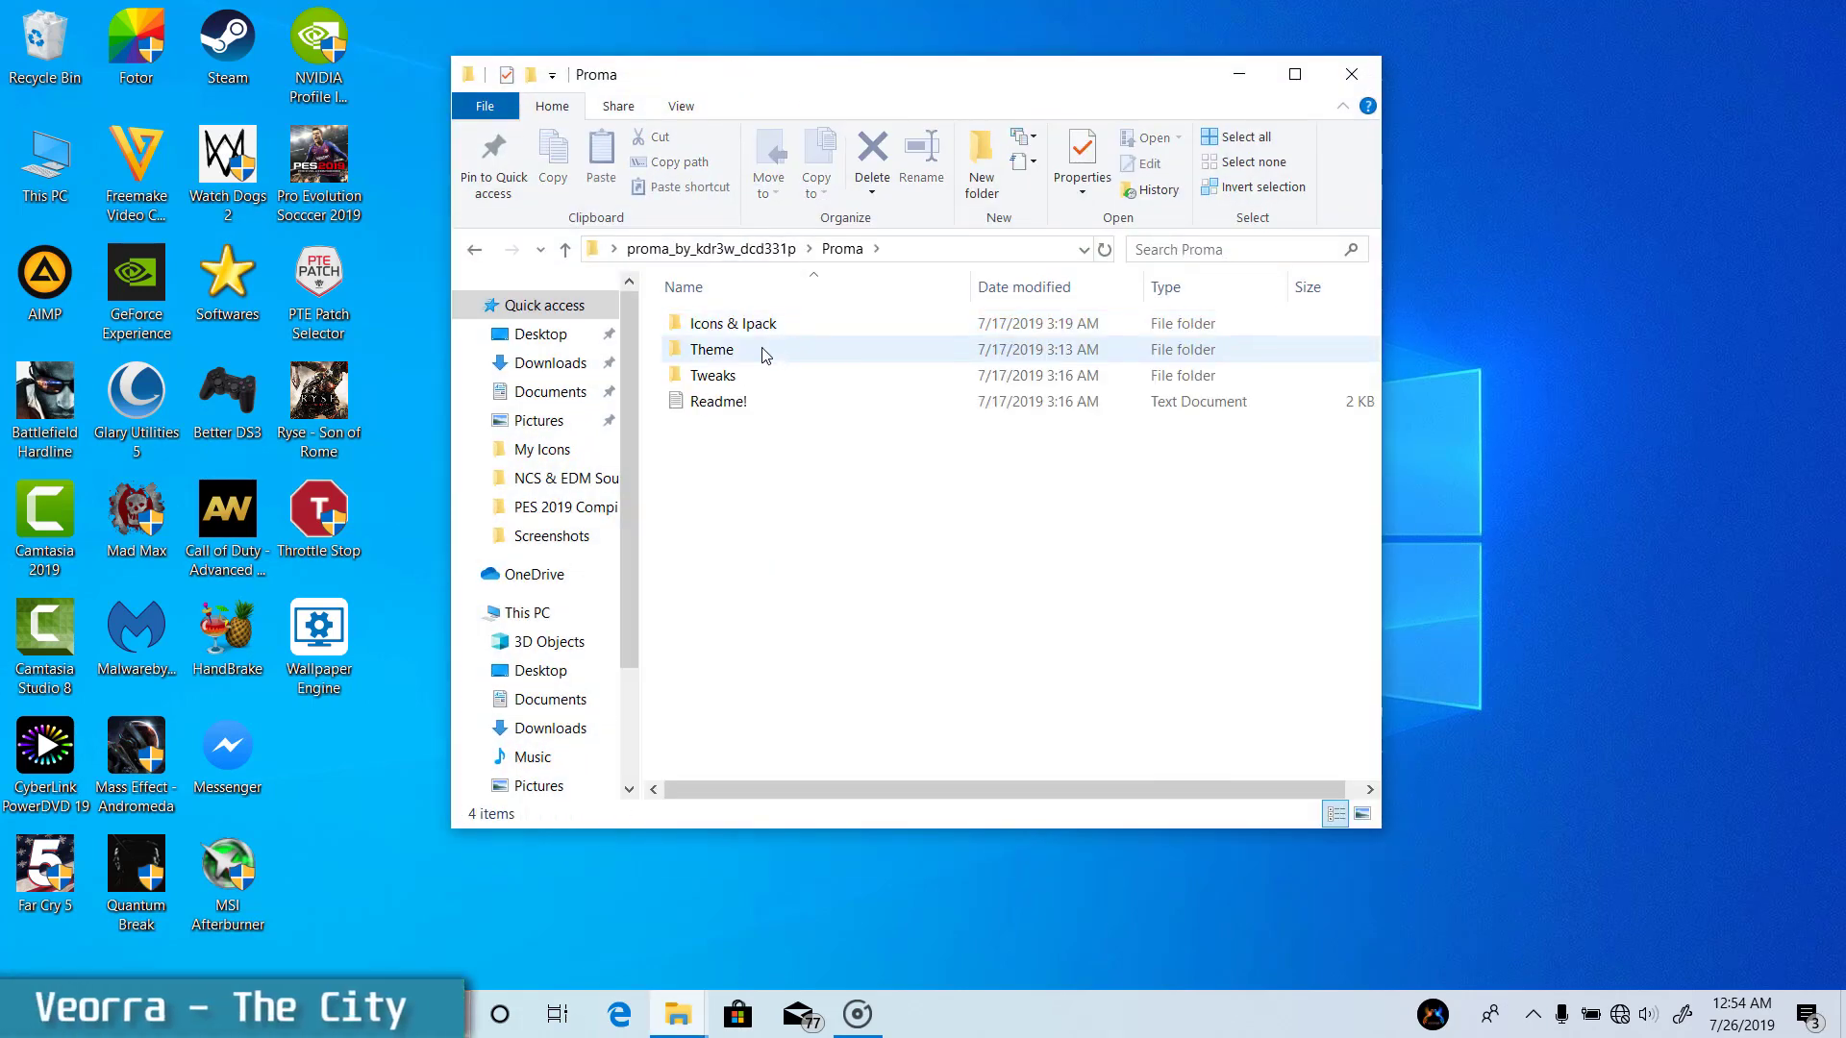
{"action": "double_click", "coordinate": [770, 356]}
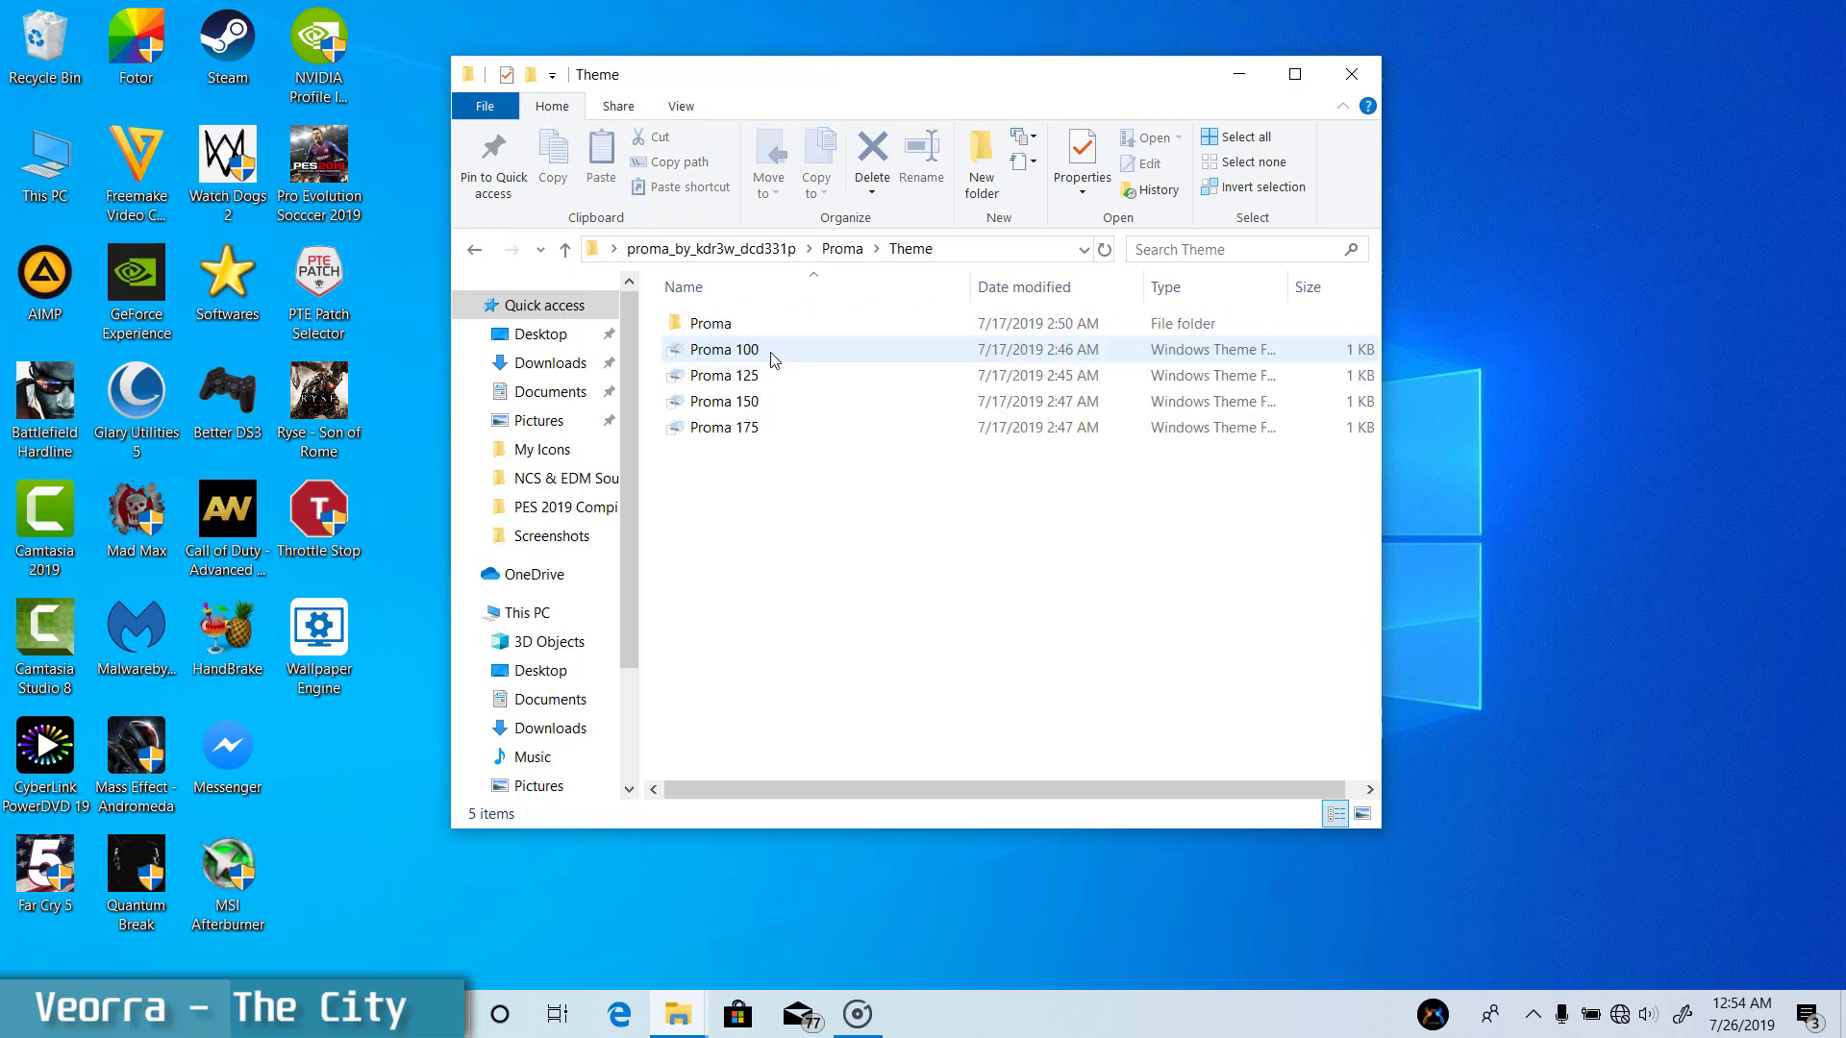
{"action": "left_click_drag", "start_coordinate": [929, 75], "coordinate": [1393, 59]}
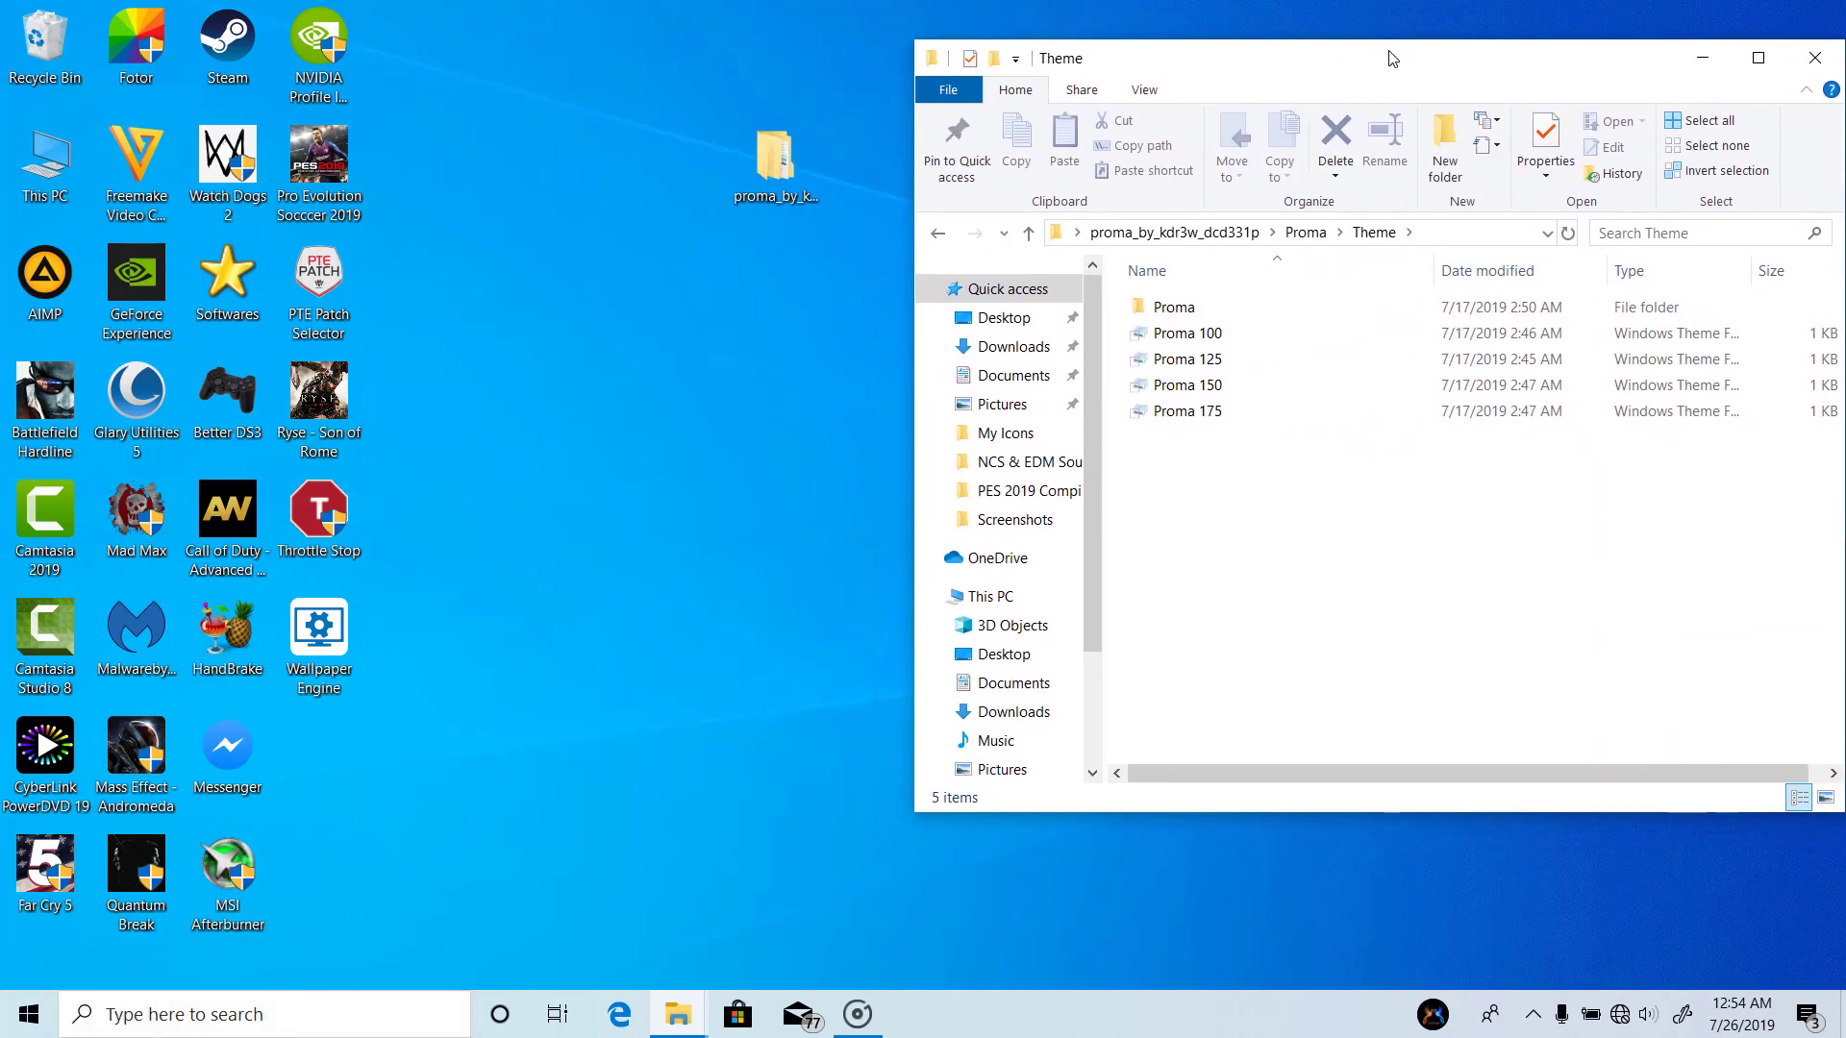
- Open the C:\Windows\Resources\Themes folder in a second window
{"action": "double_click", "coordinate": [45, 161]}
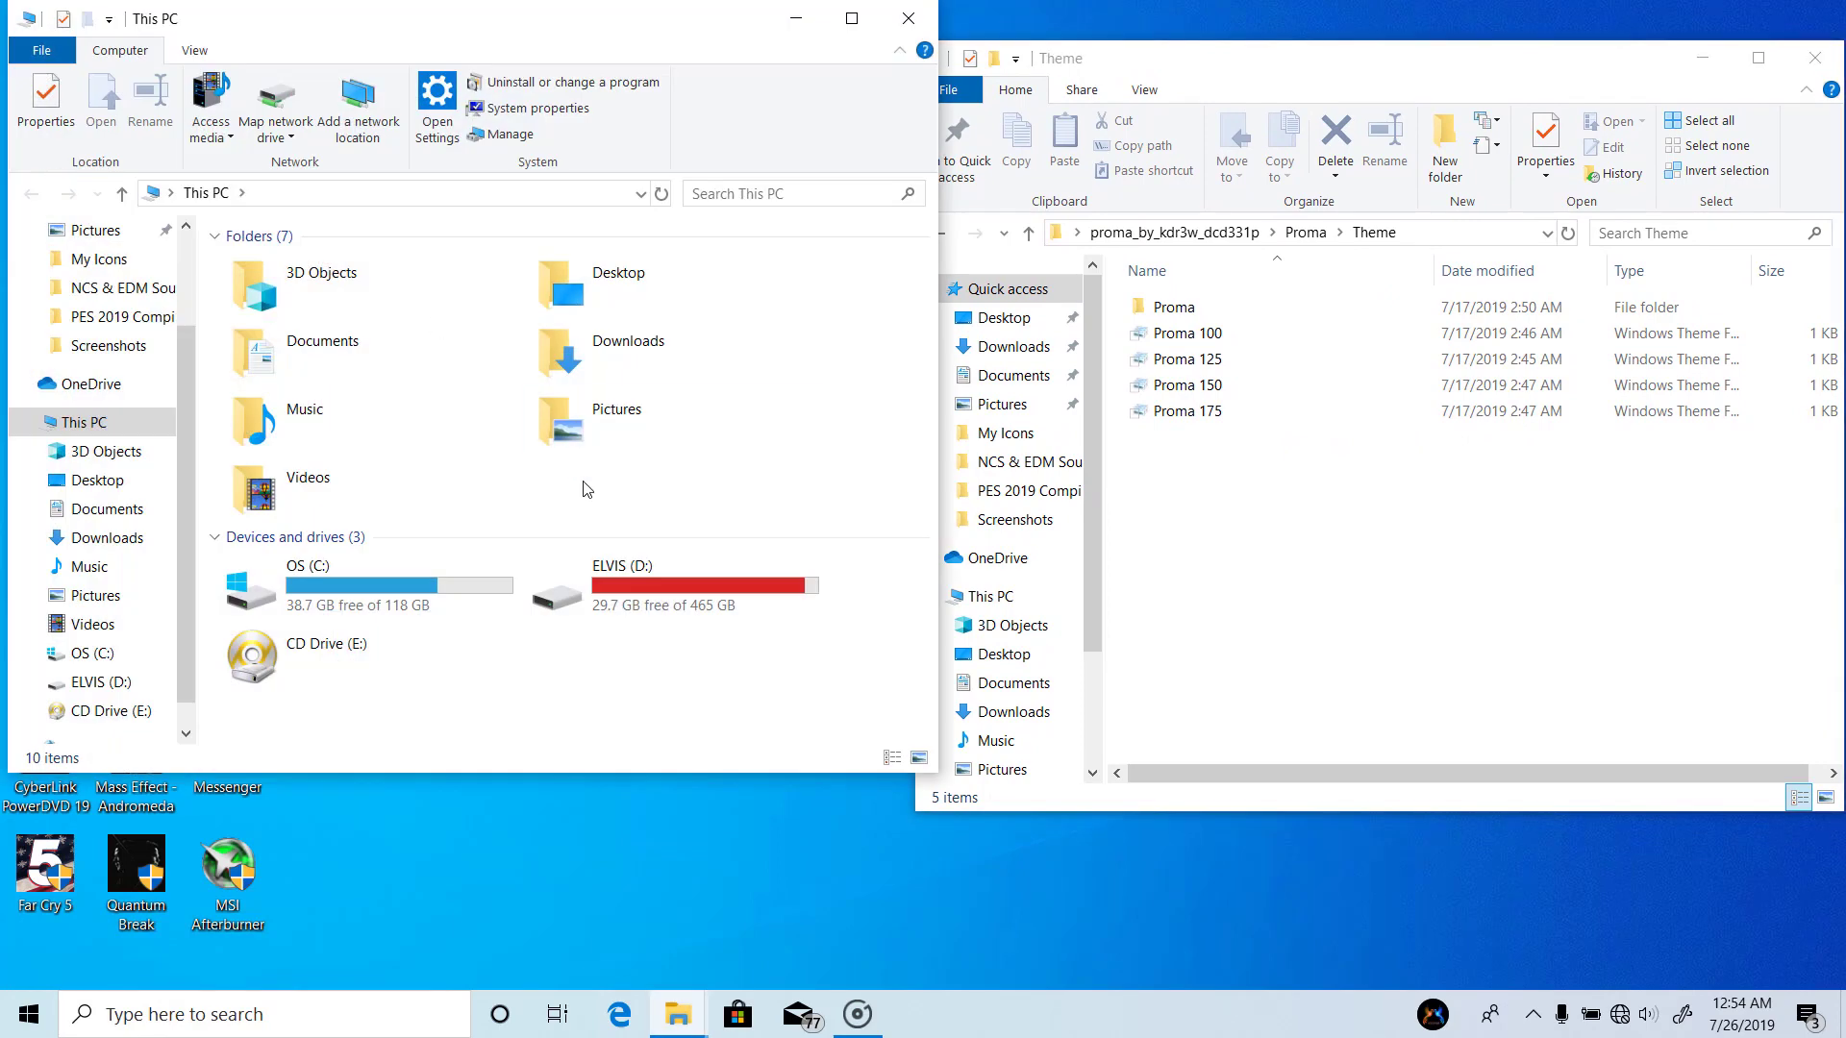
{"action": "double_click", "coordinate": [374, 605]}
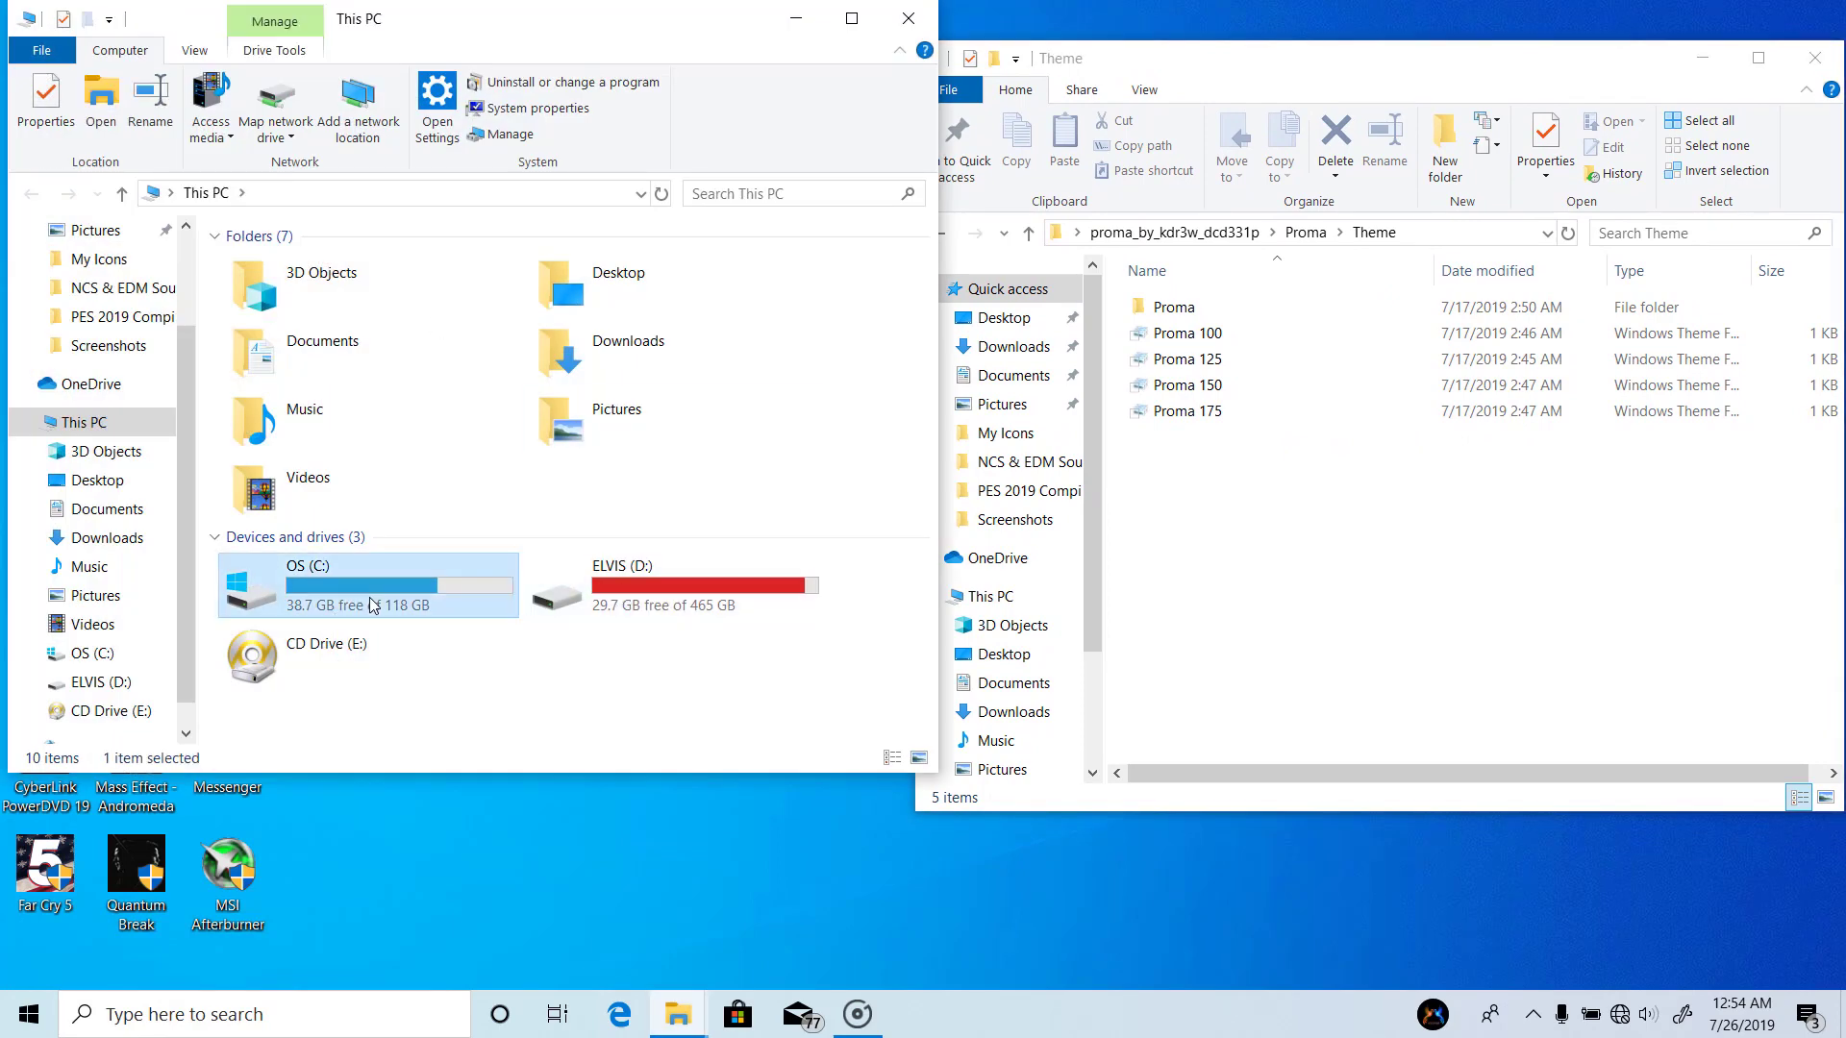
{"action": "double_click", "coordinate": [307, 398]}
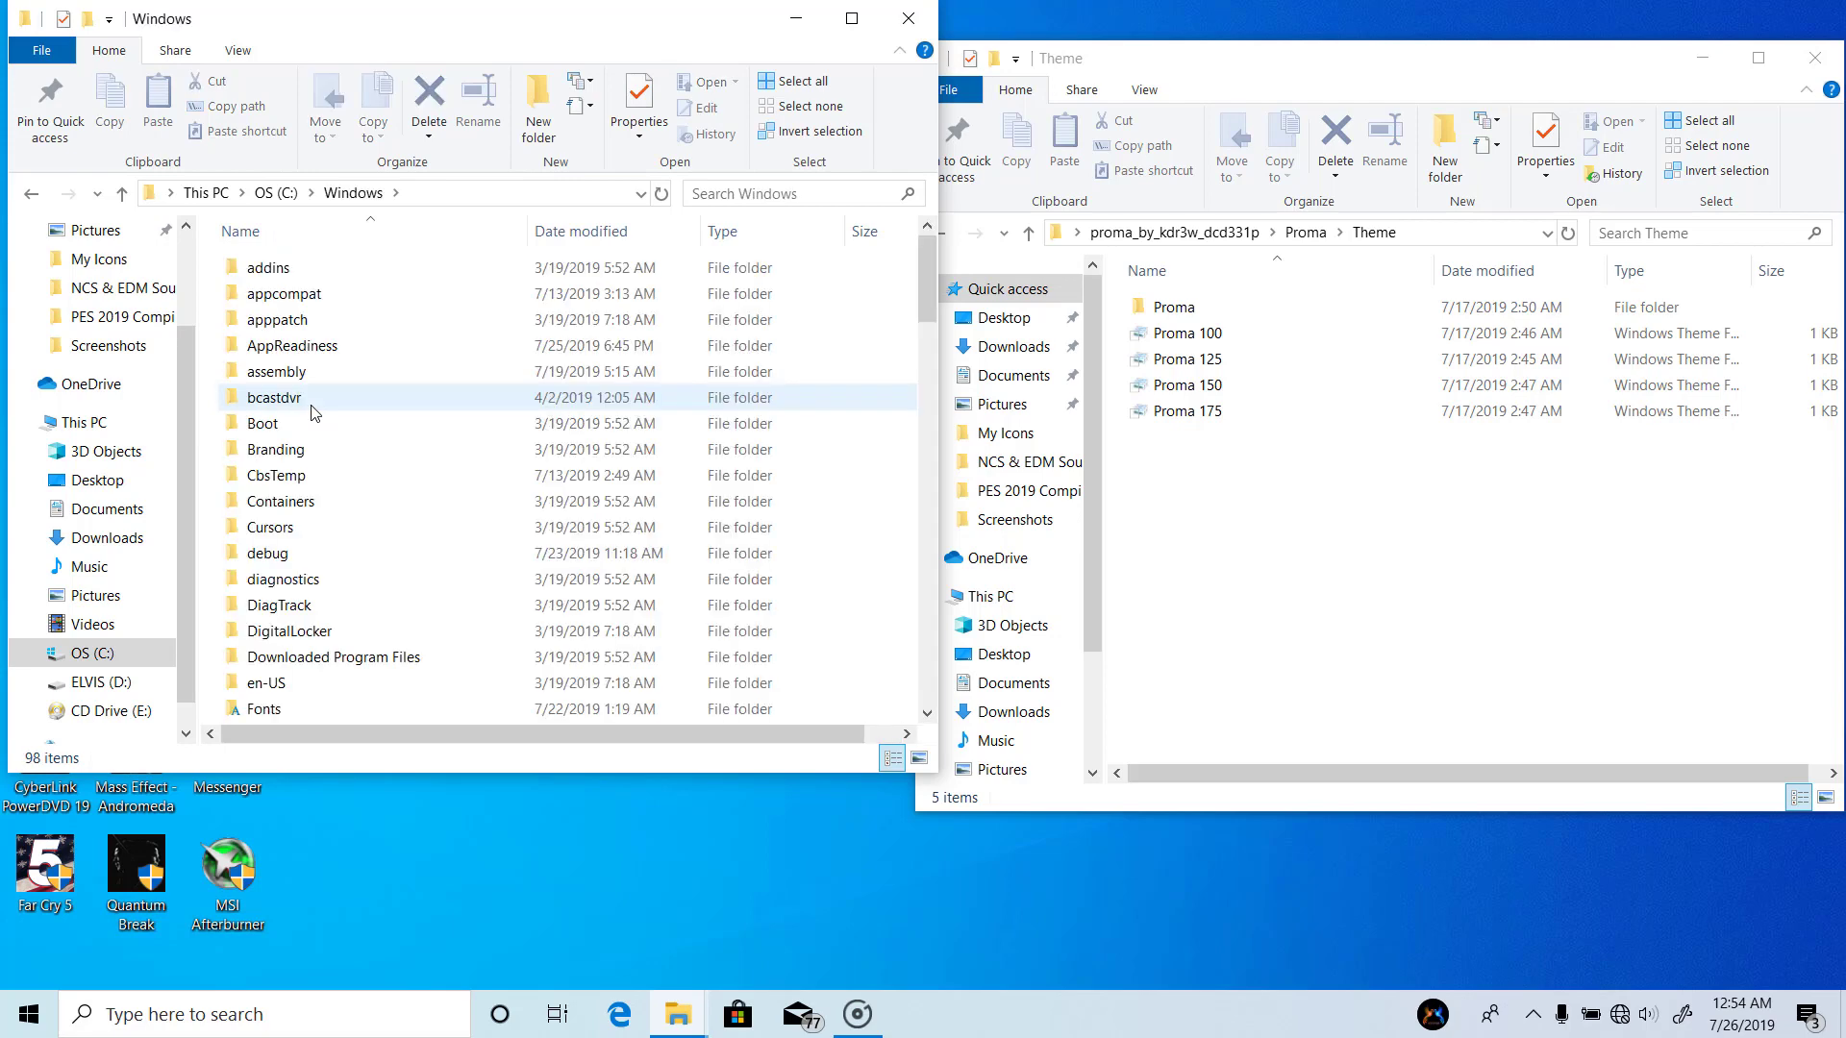
{"action": "key", "text": "r"}
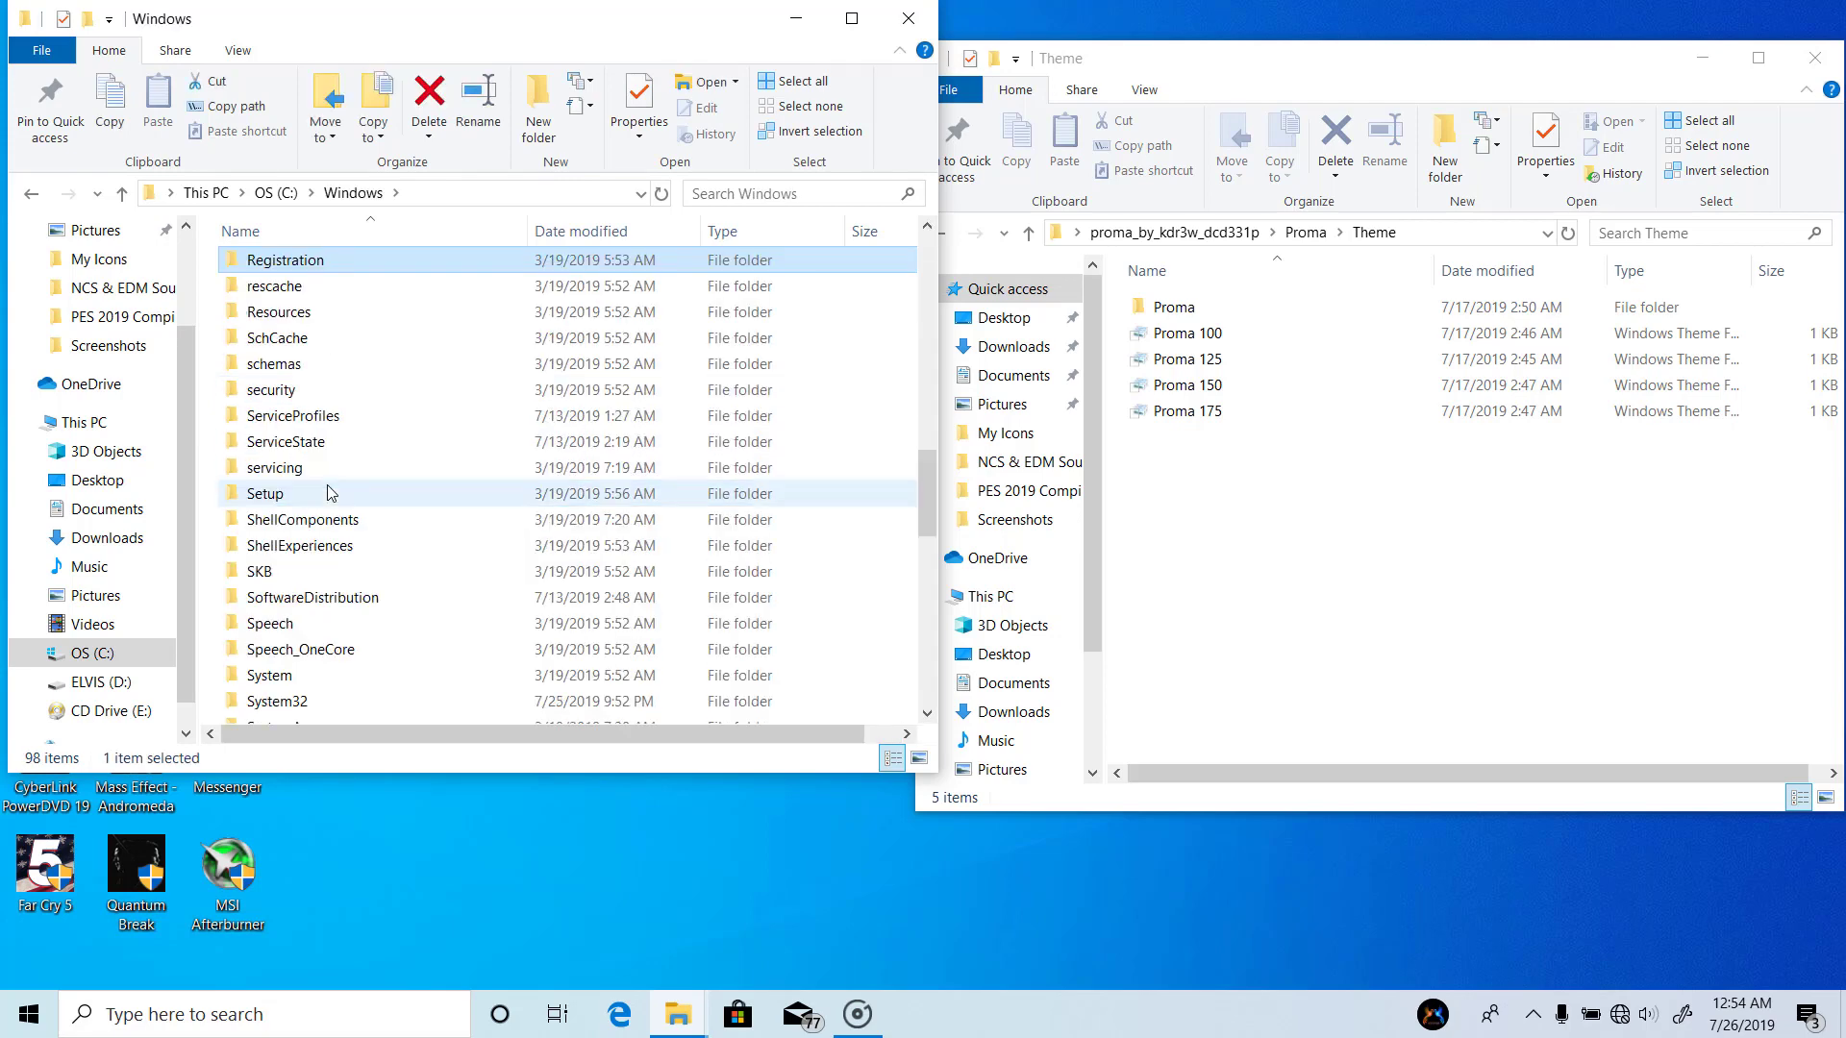
{"action": "left_click", "coordinate": [309, 335]}
{"action": "left_click", "coordinate": [333, 320]}
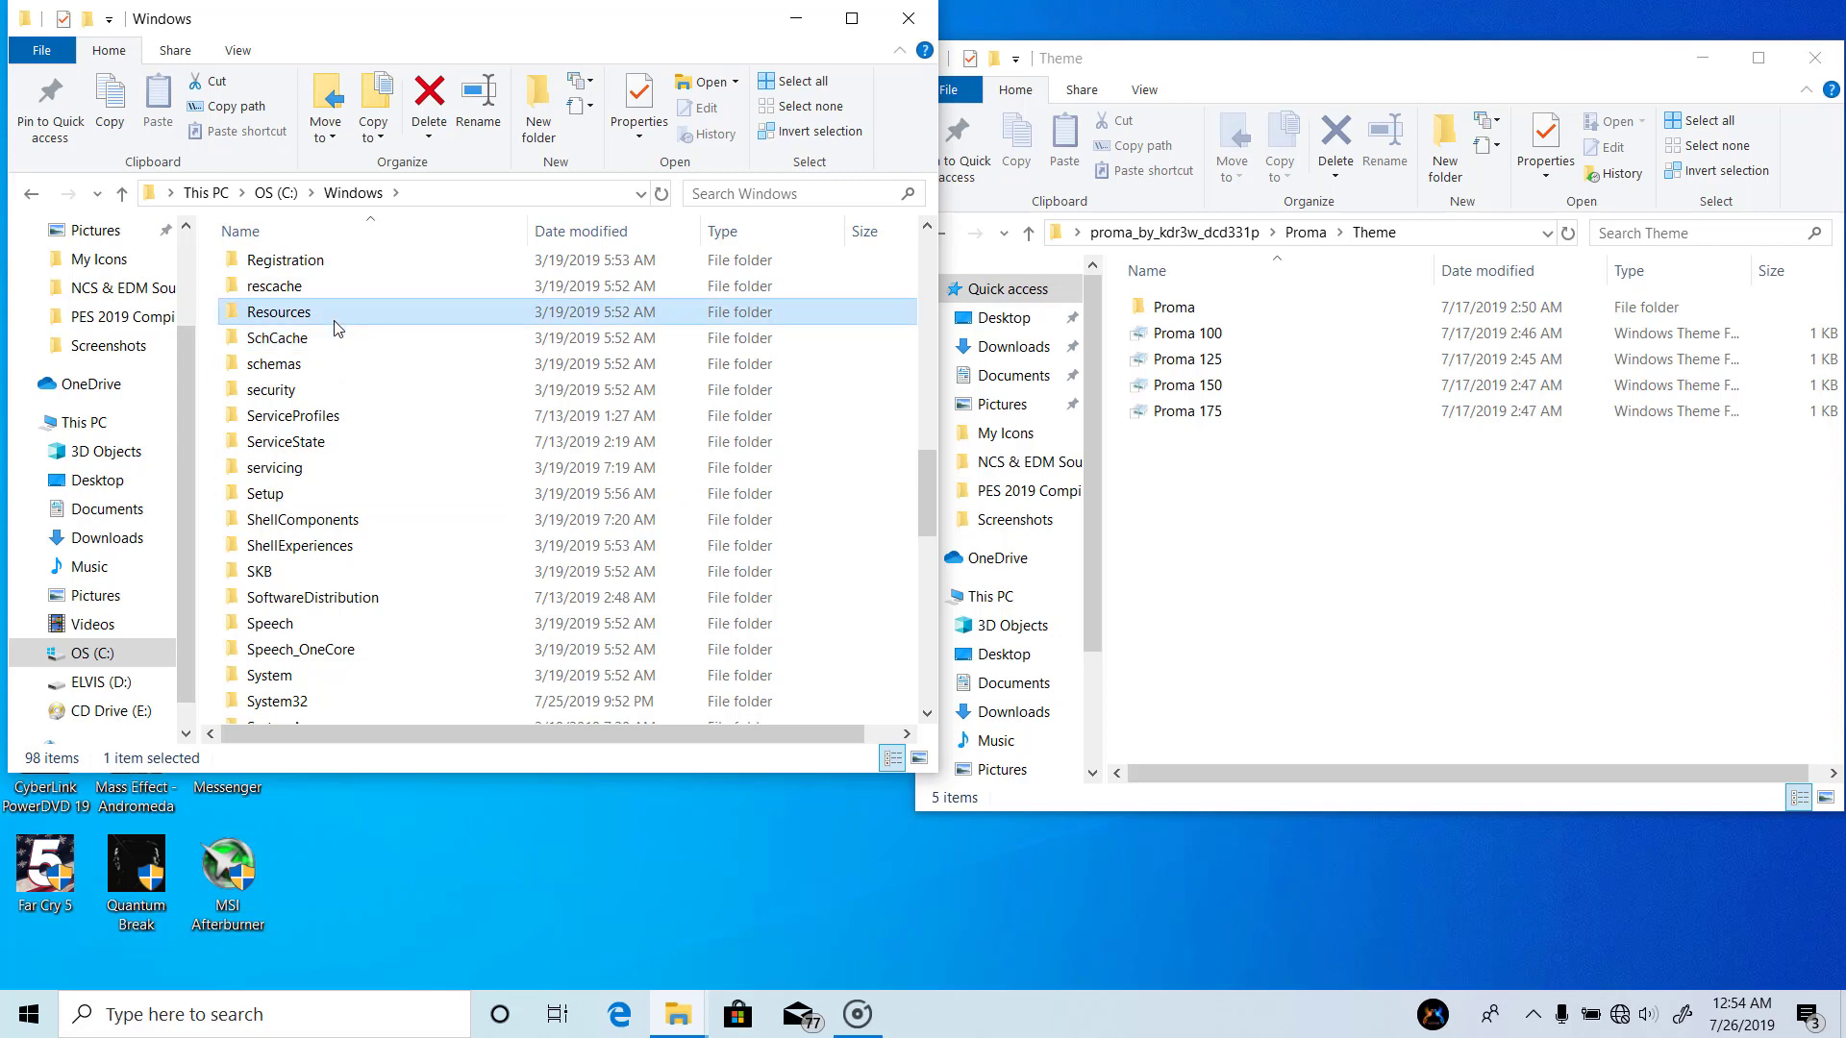
{"action": "double_click", "coordinate": [395, 314]}
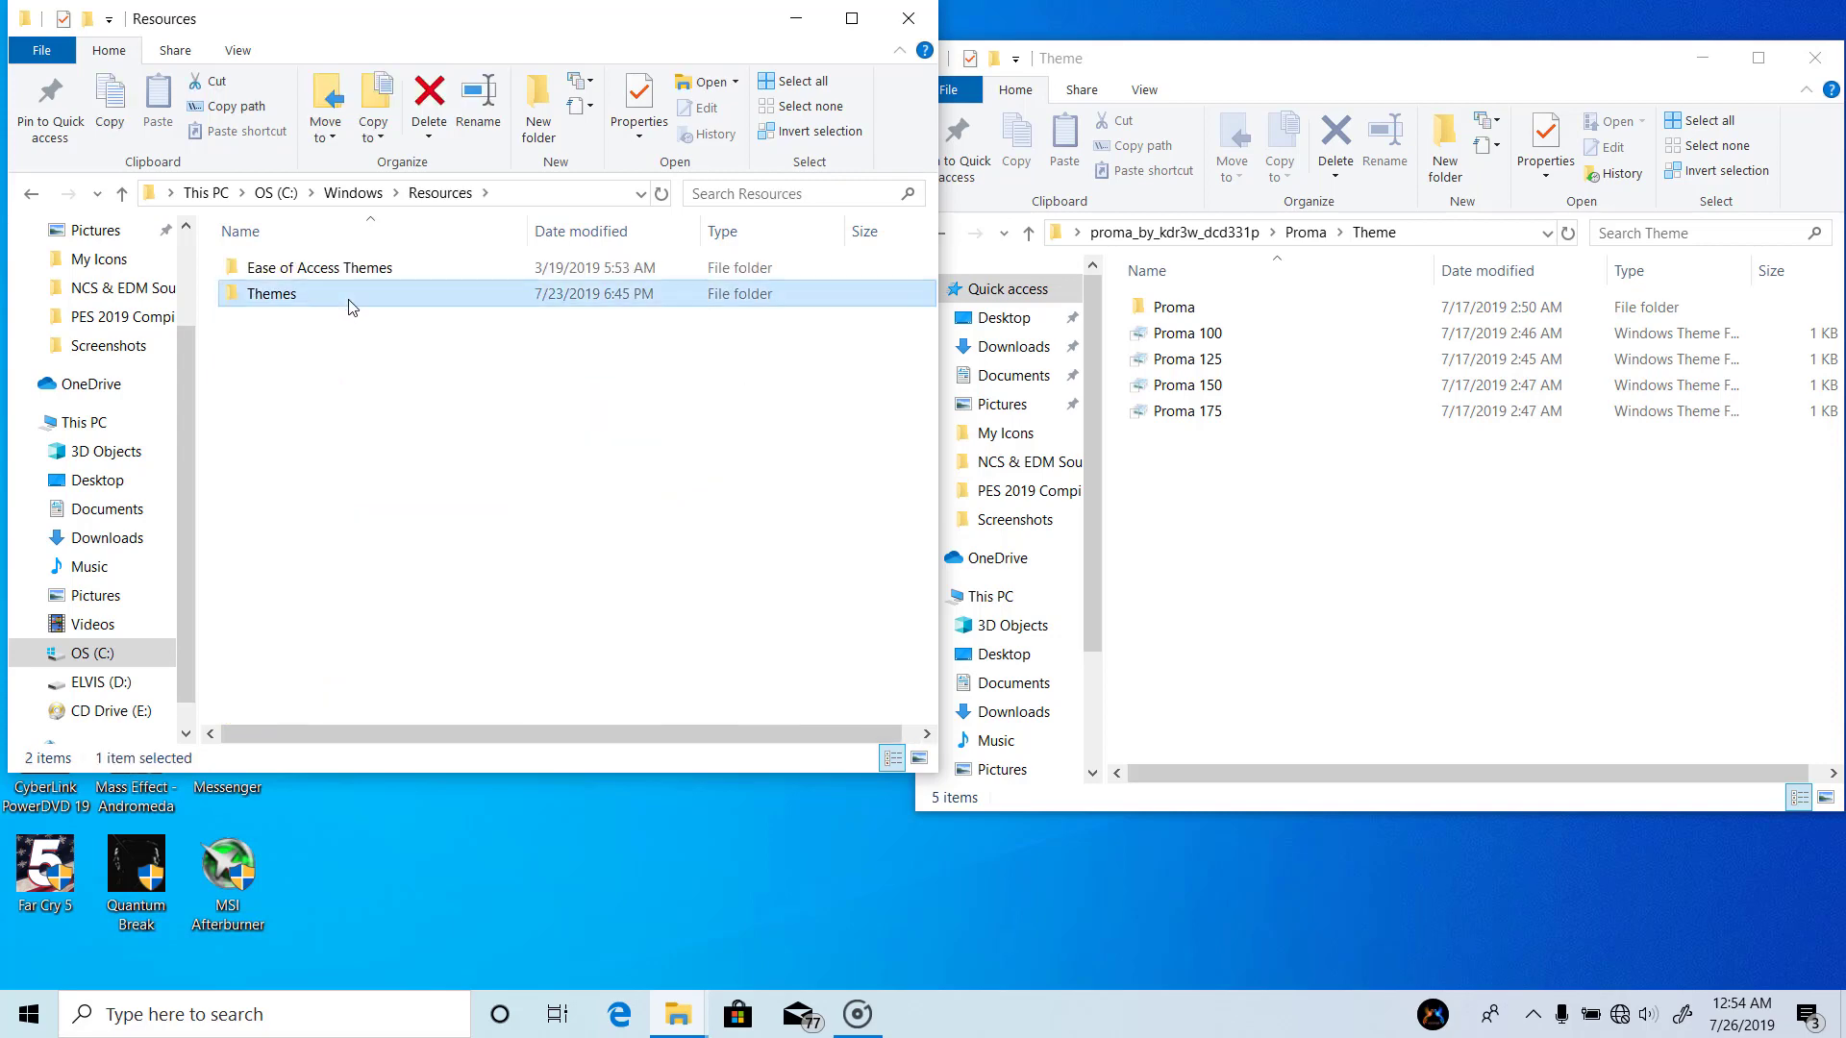
{"action": "double_click", "coordinate": [351, 301]}
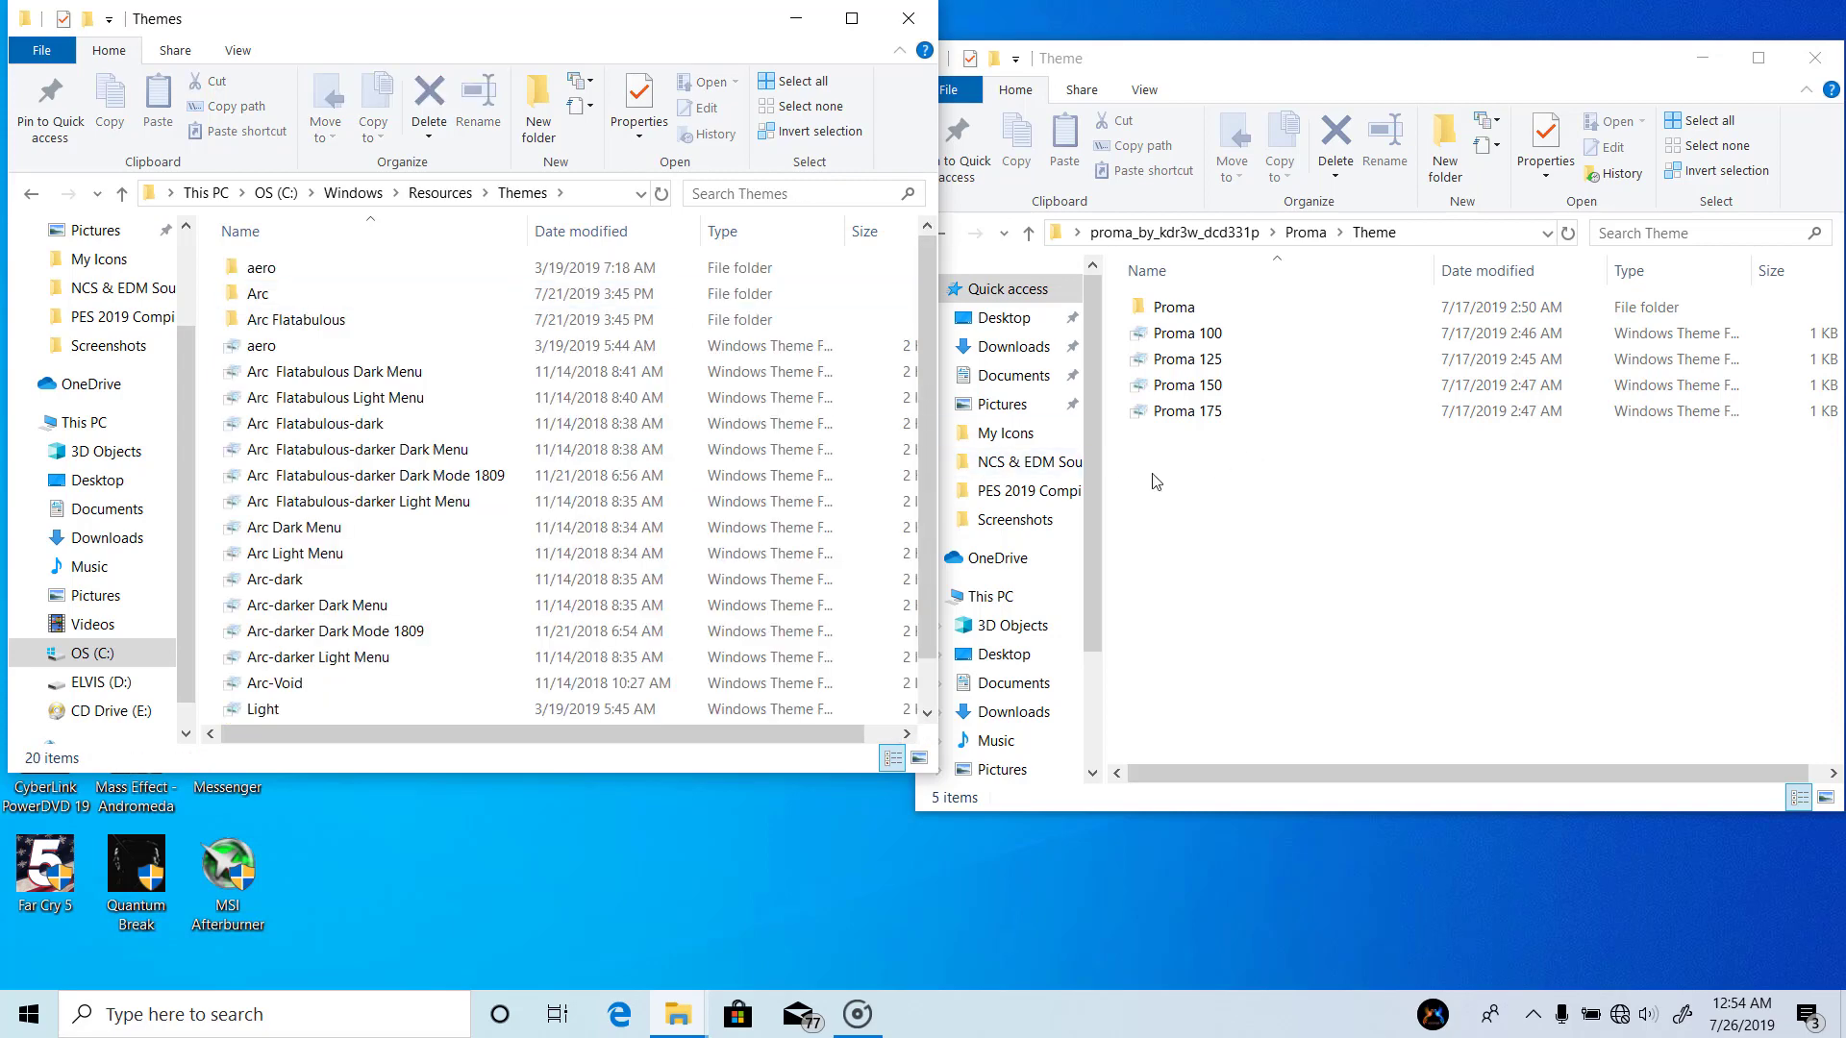
- Move the Proma folder and its four theme files into the Windows Themes folder with administrator permission, and close that folder's window
{"action": "left_click_drag", "start_coordinate": [1192, 476], "coordinate": [1193, 267]}
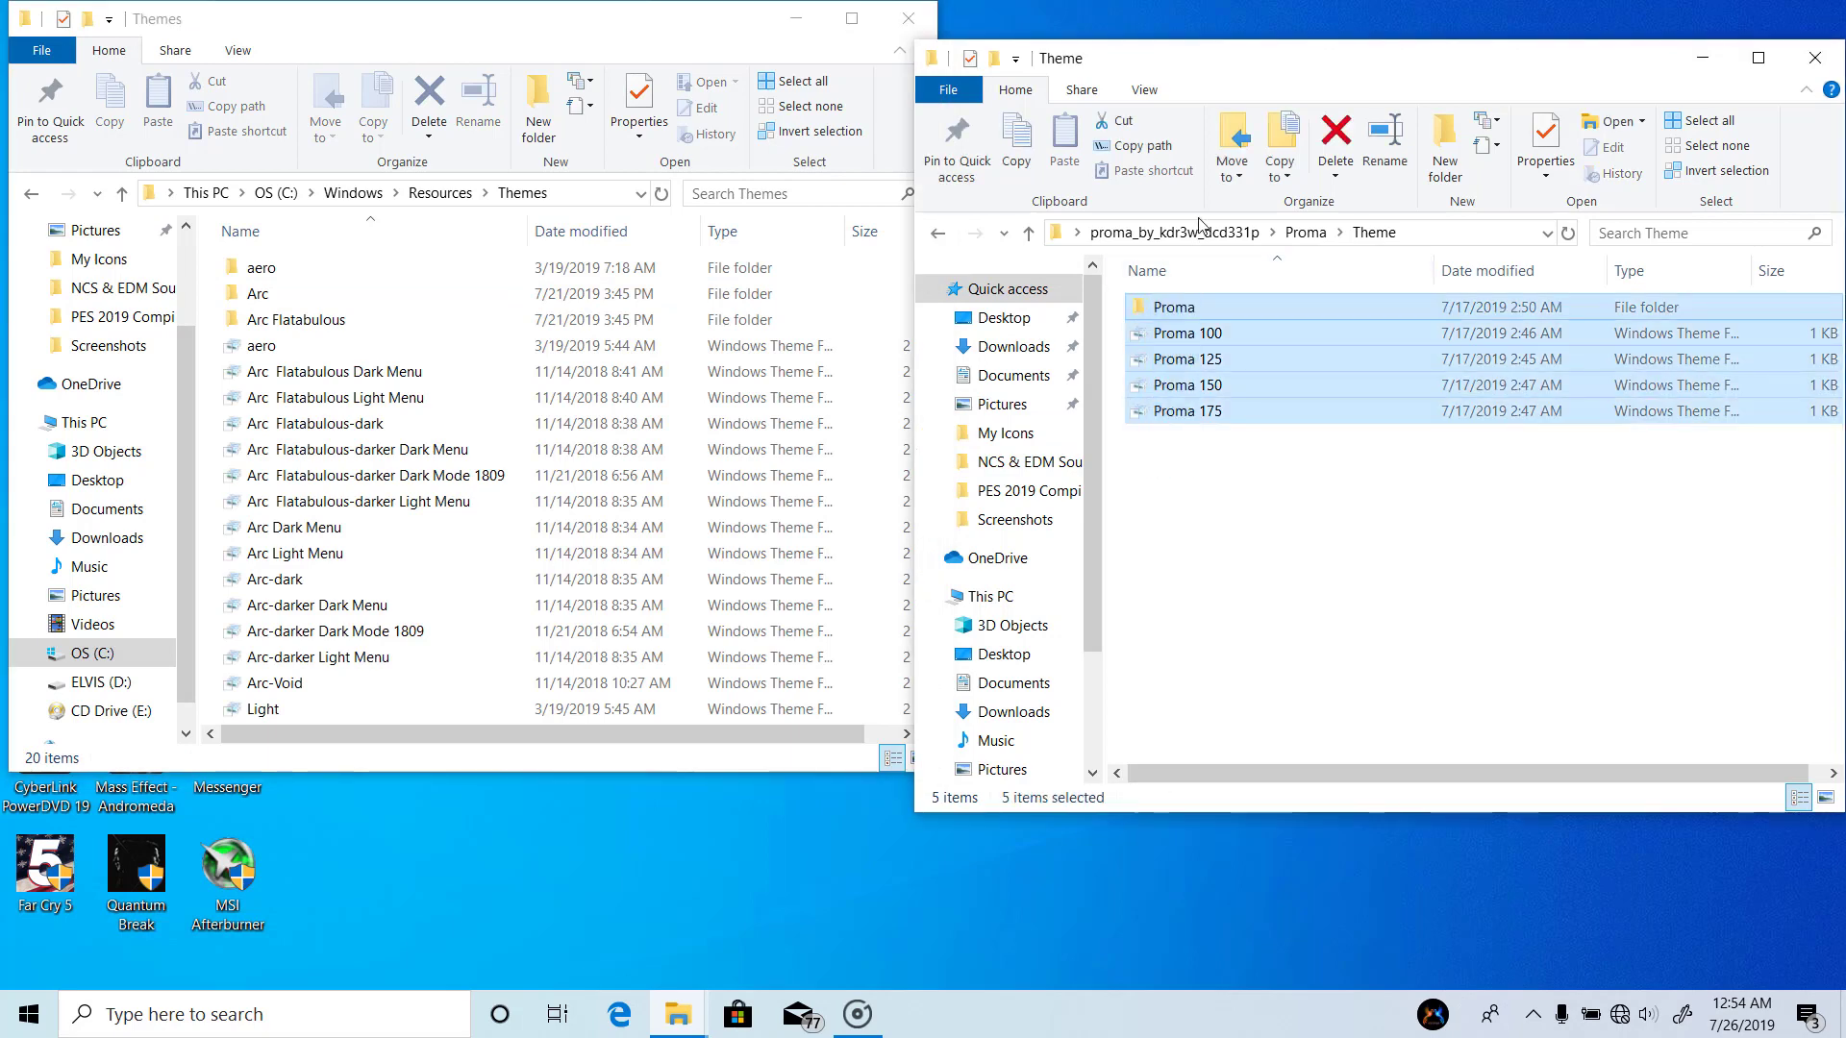
{"action": "right_click", "coordinate": [1183, 334]}
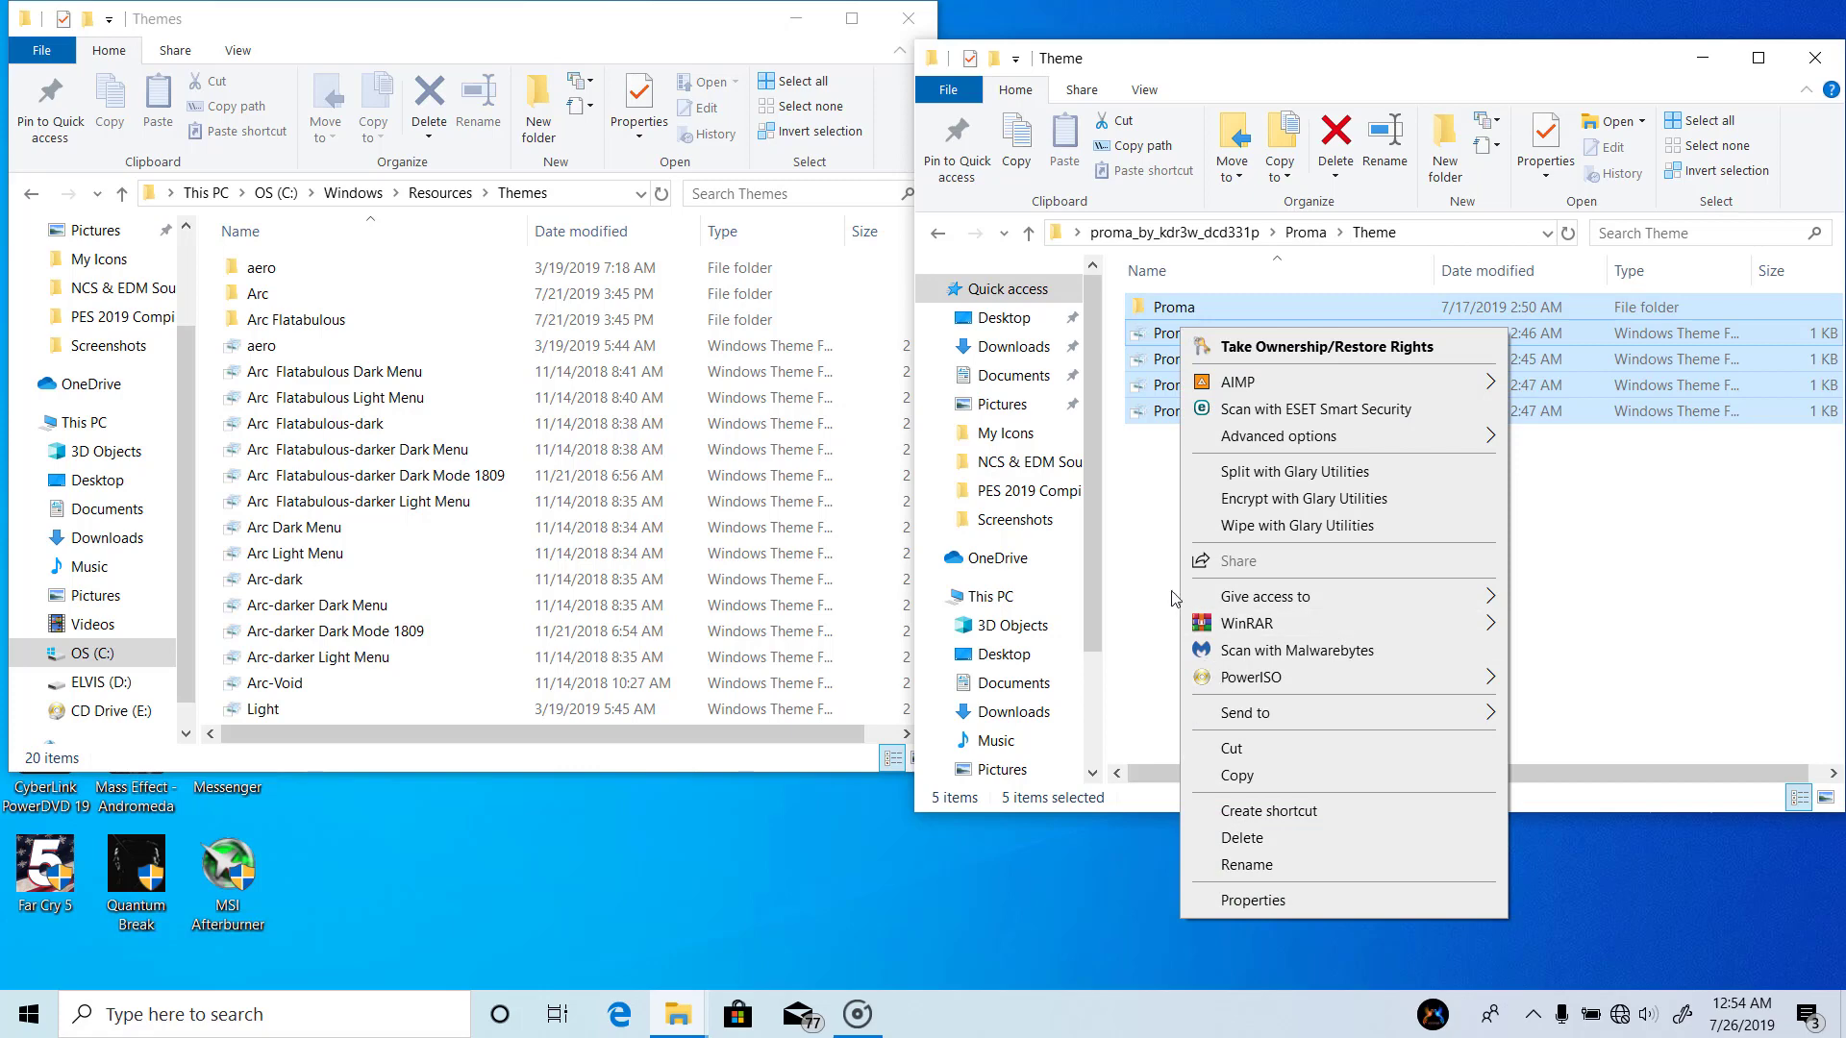
{"action": "left_click", "coordinate": [1167, 479]}
{"action": "left_click", "coordinate": [1168, 479]}
{"action": "left_click_drag", "start_coordinate": [1191, 460], "coordinate": [749, 59]}
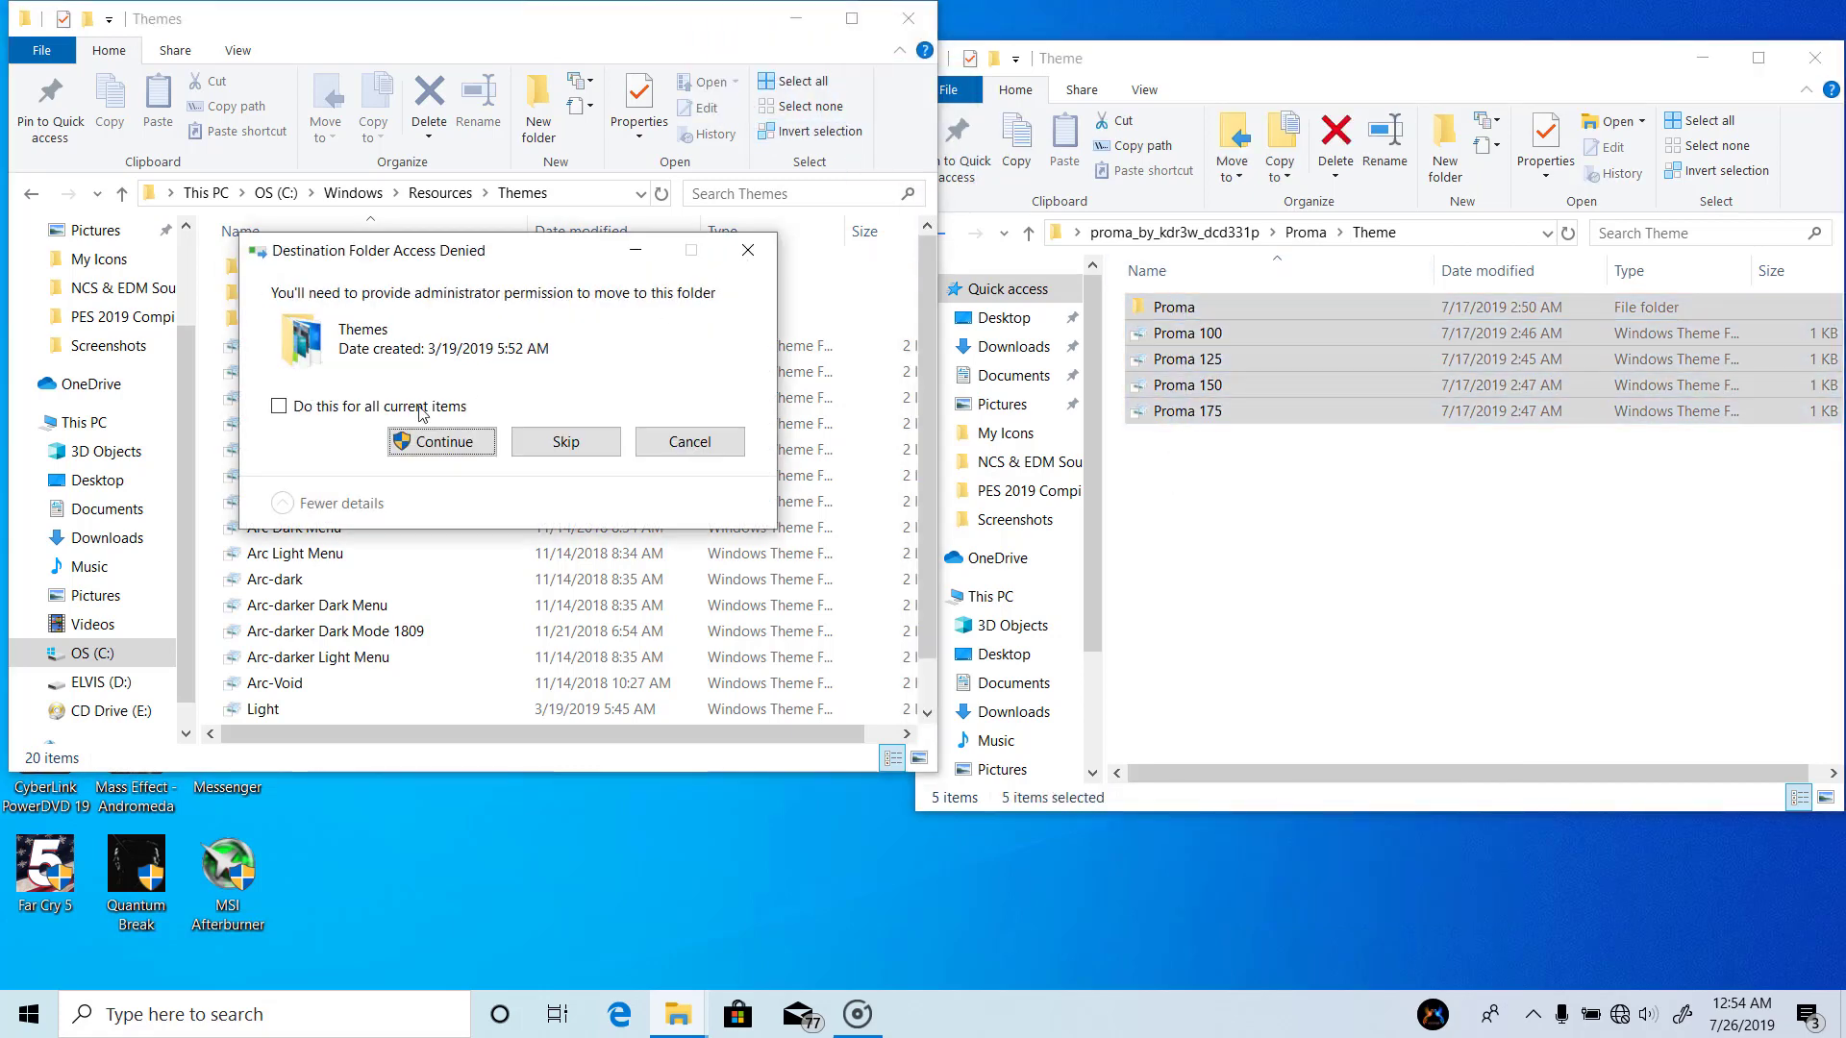
{"action": "left_click", "coordinate": [441, 441]}
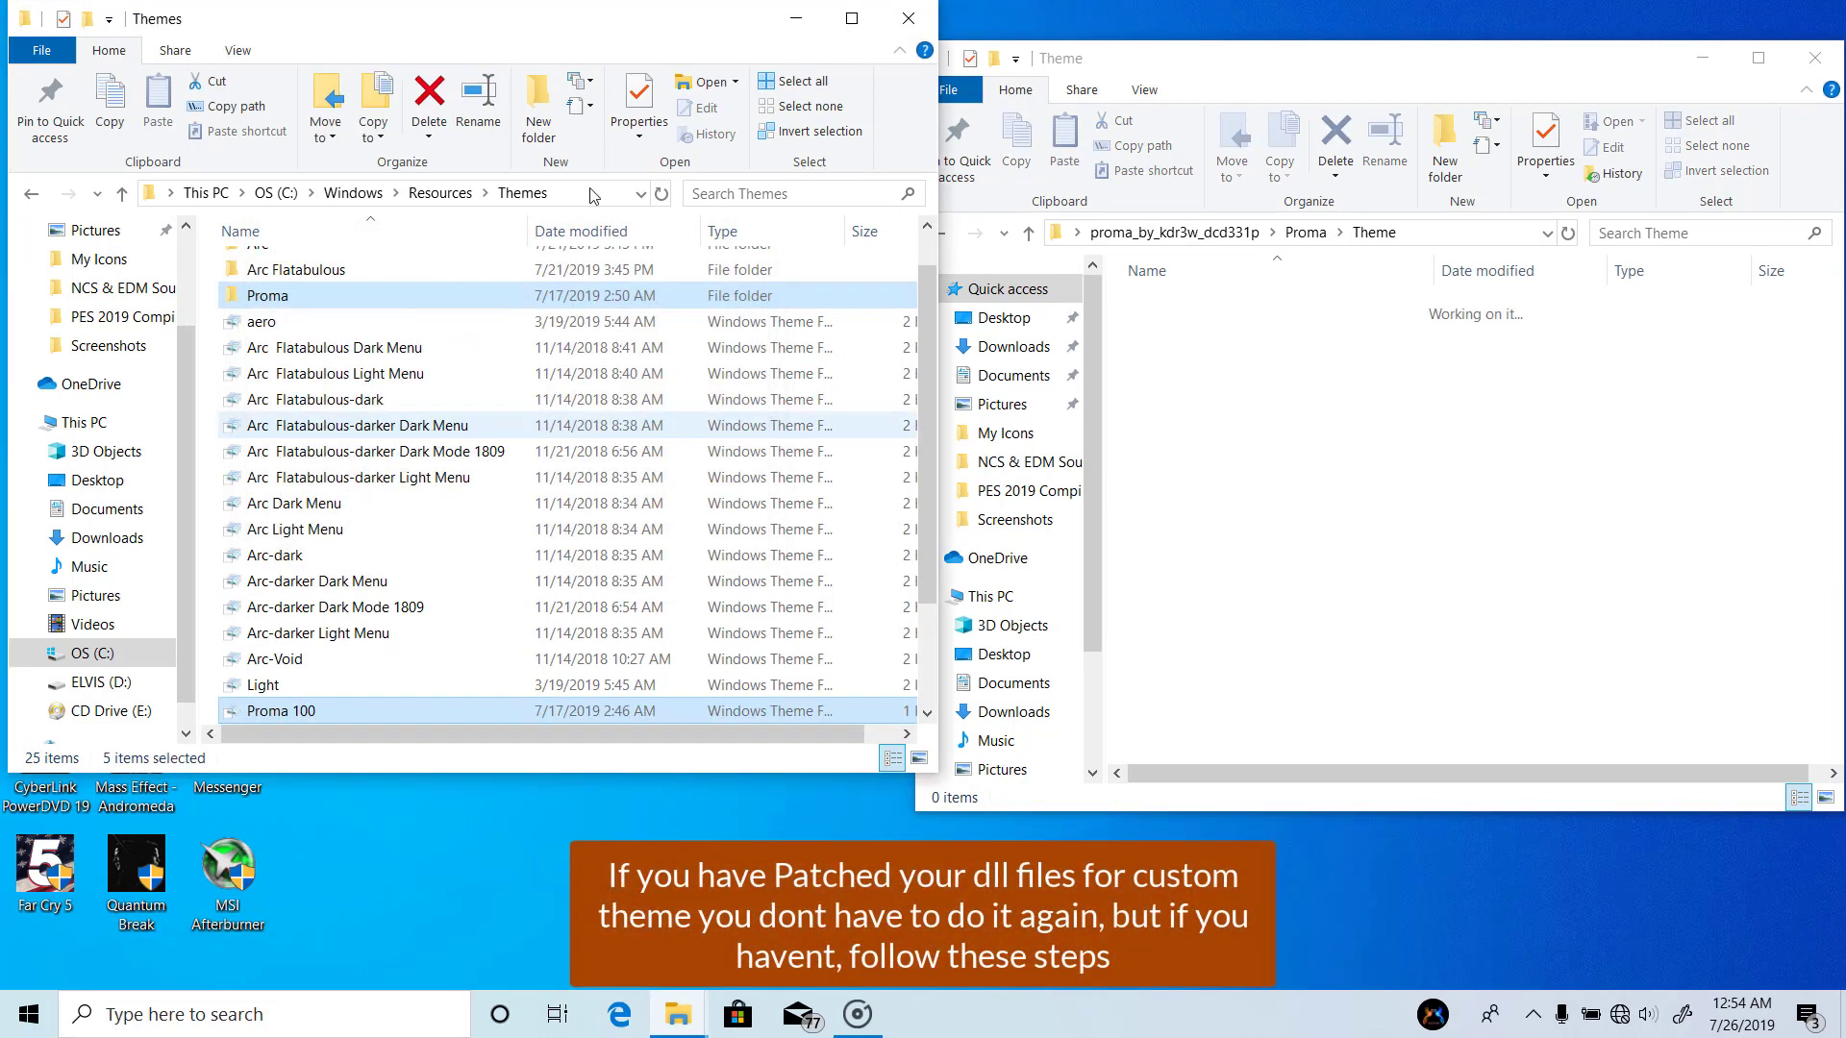
{"action": "left_click", "coordinate": [905, 21]}
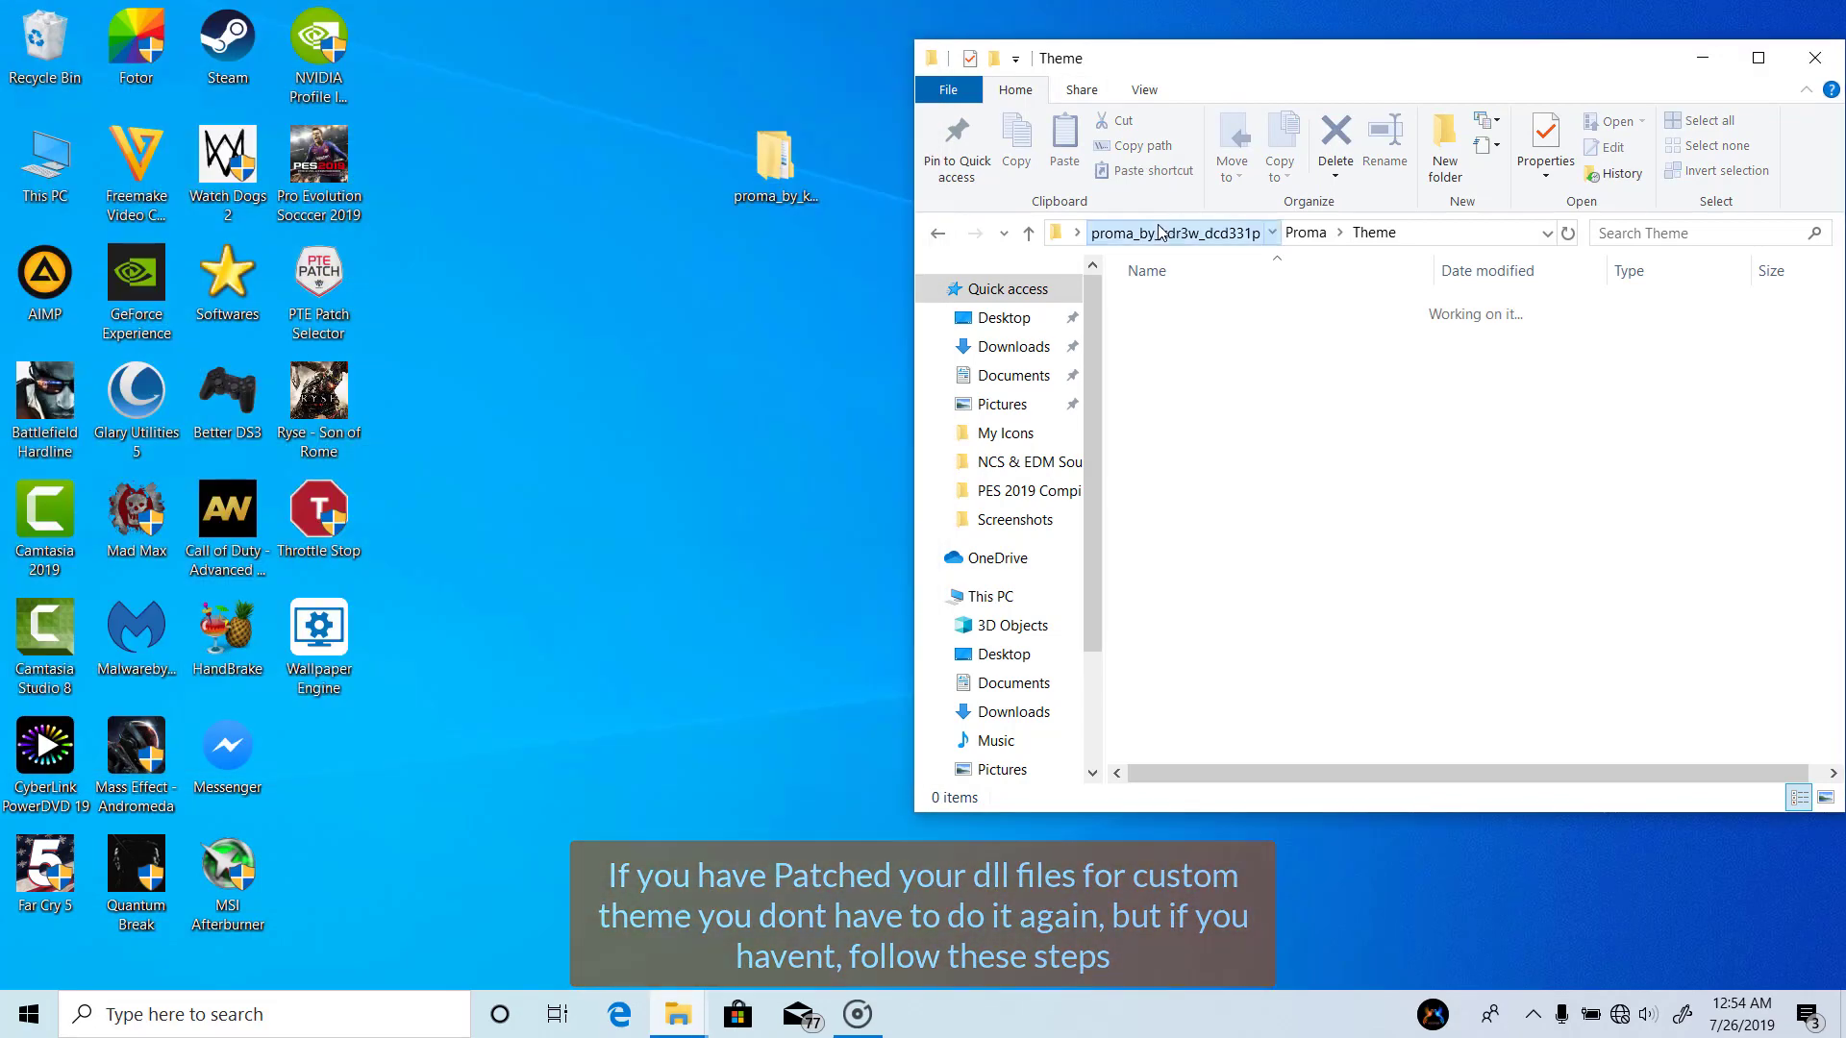
{"action": "left_click", "coordinate": [1162, 233]}
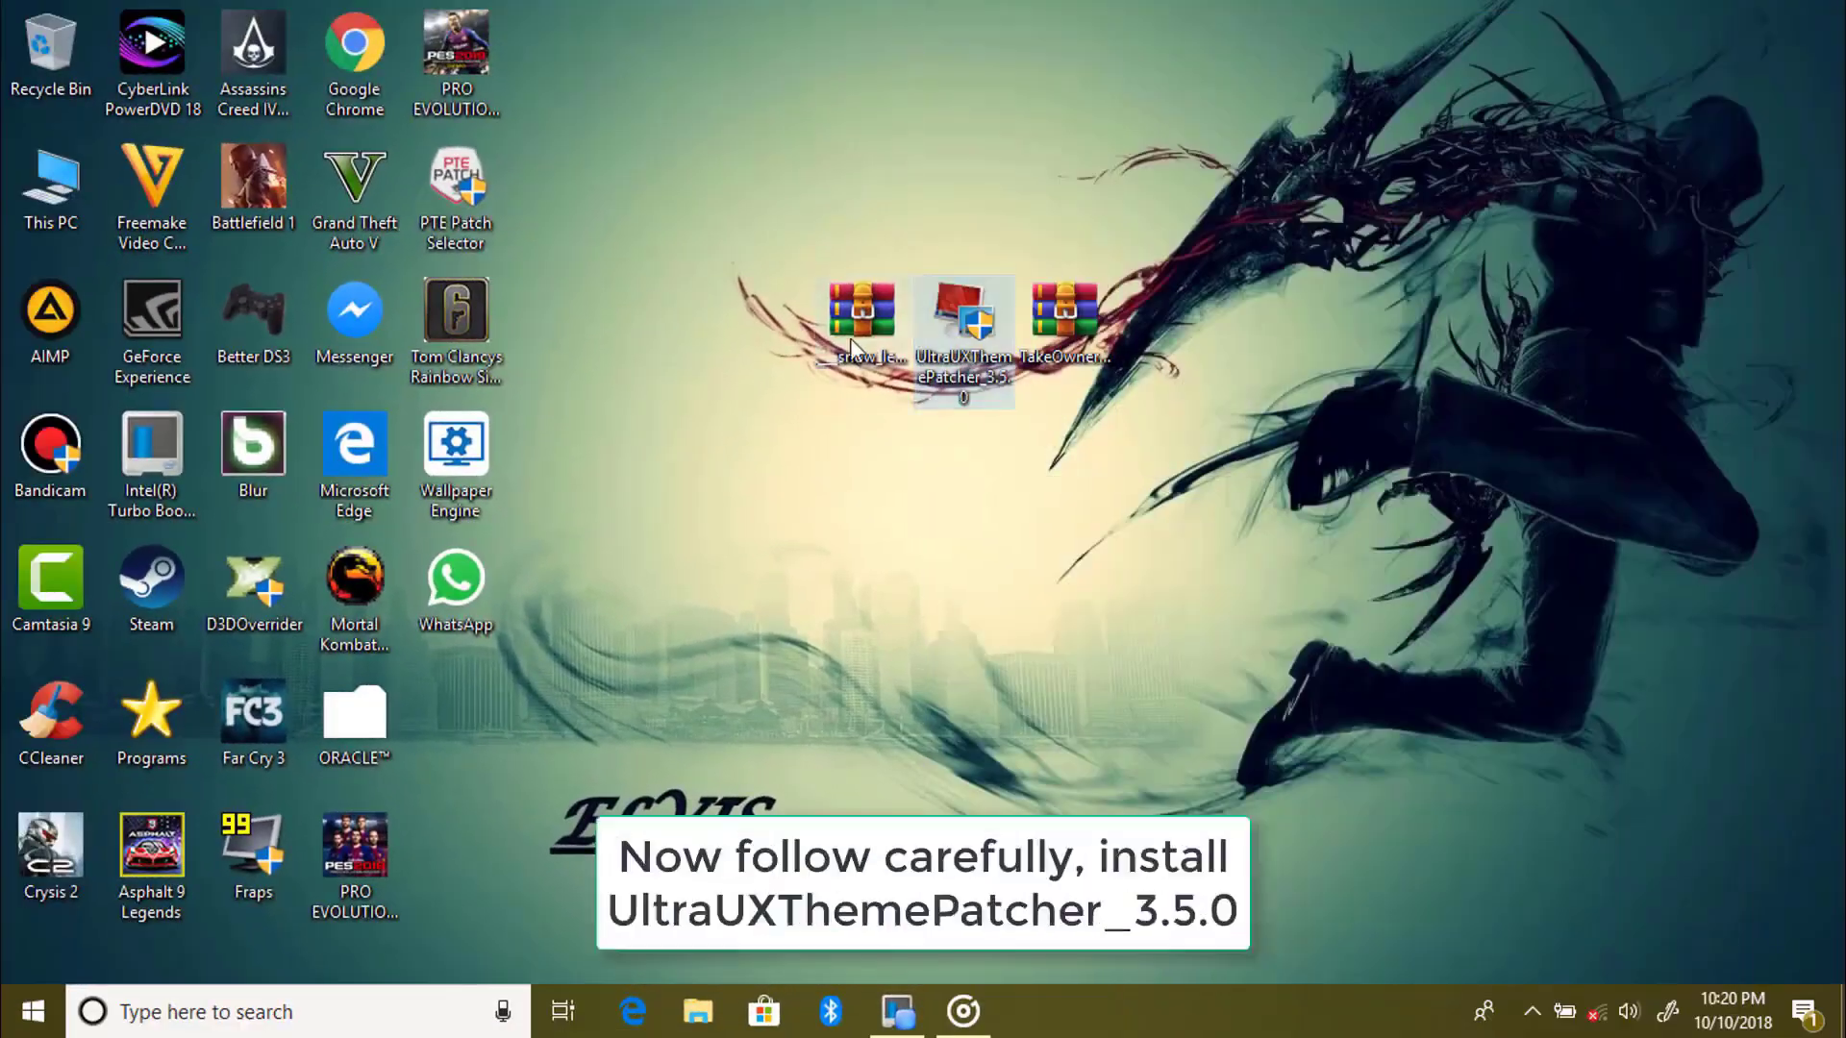
- Launch the UltraUXThemePatcher_3.5.0 setup and accept its license terms to reach the system information page
{"action": "left_click_drag", "start_coordinate": [1058, 326], "coordinate": [1057, 205]}
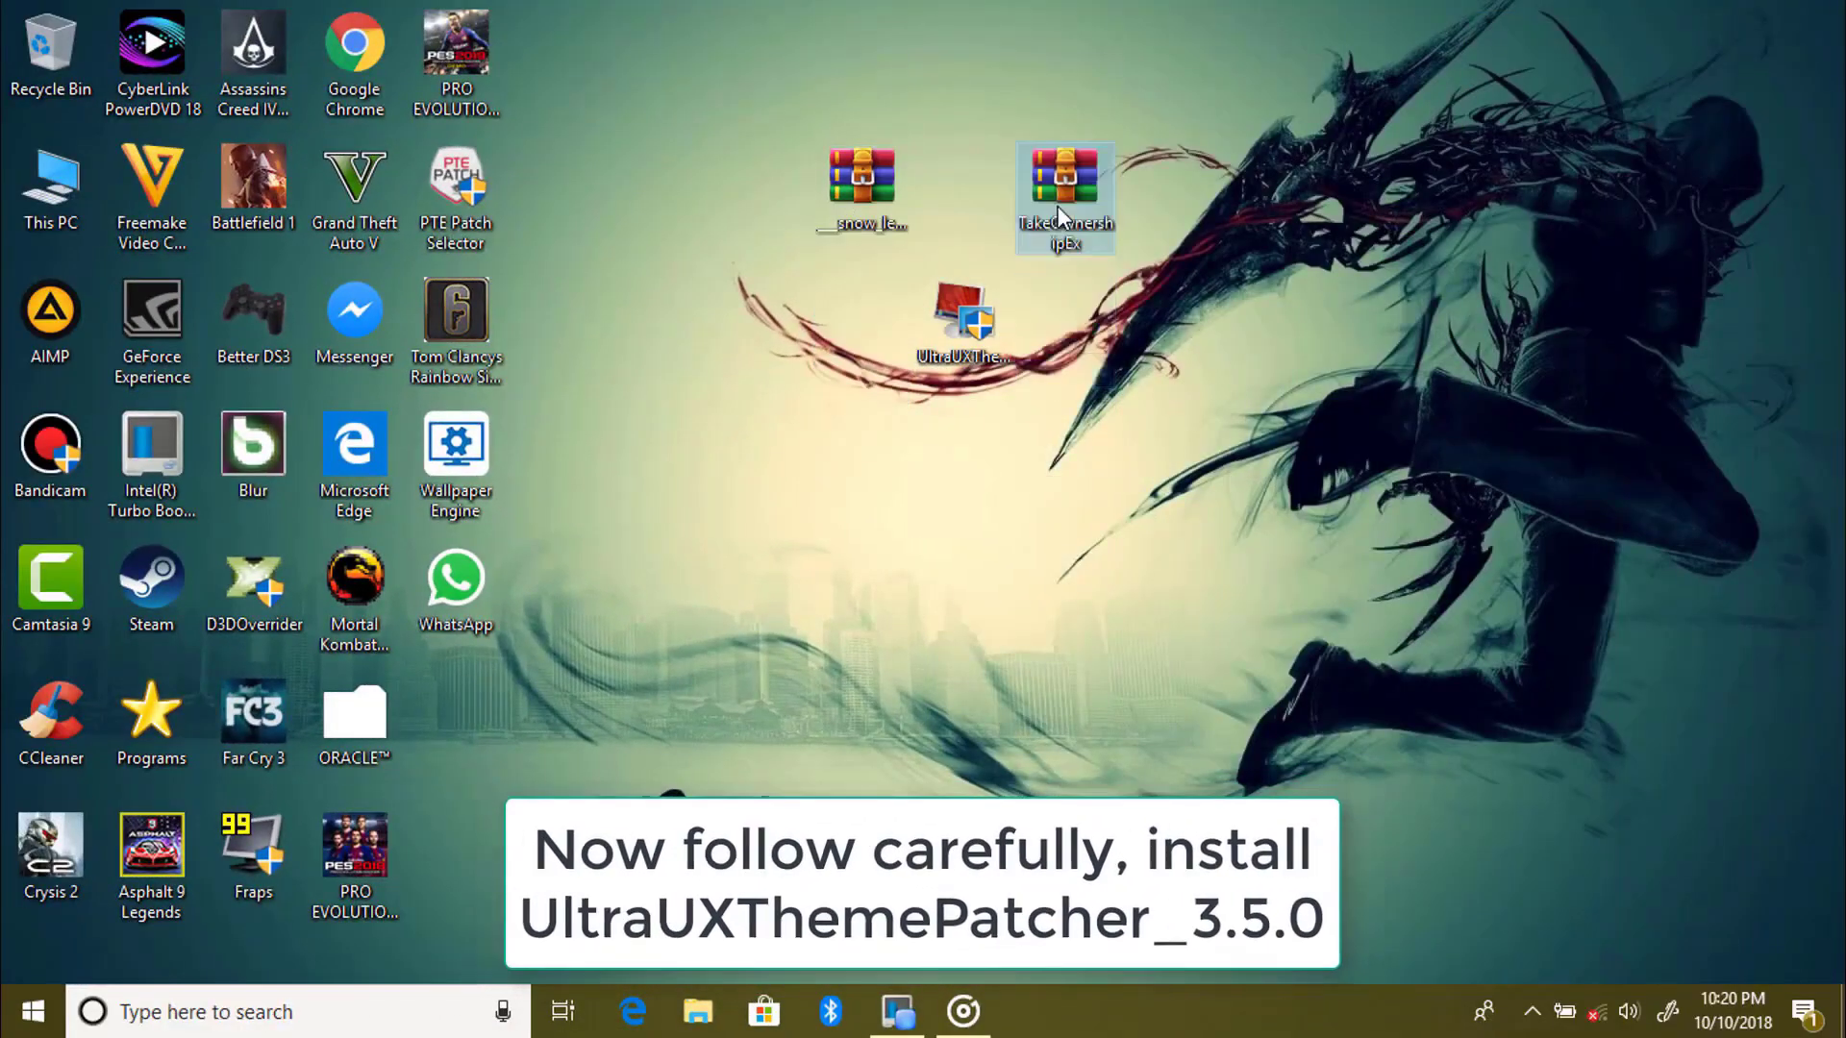
{"action": "left_click_drag", "start_coordinate": [958, 339], "coordinate": [960, 425]}
{"action": "double_click", "coordinate": [960, 425]}
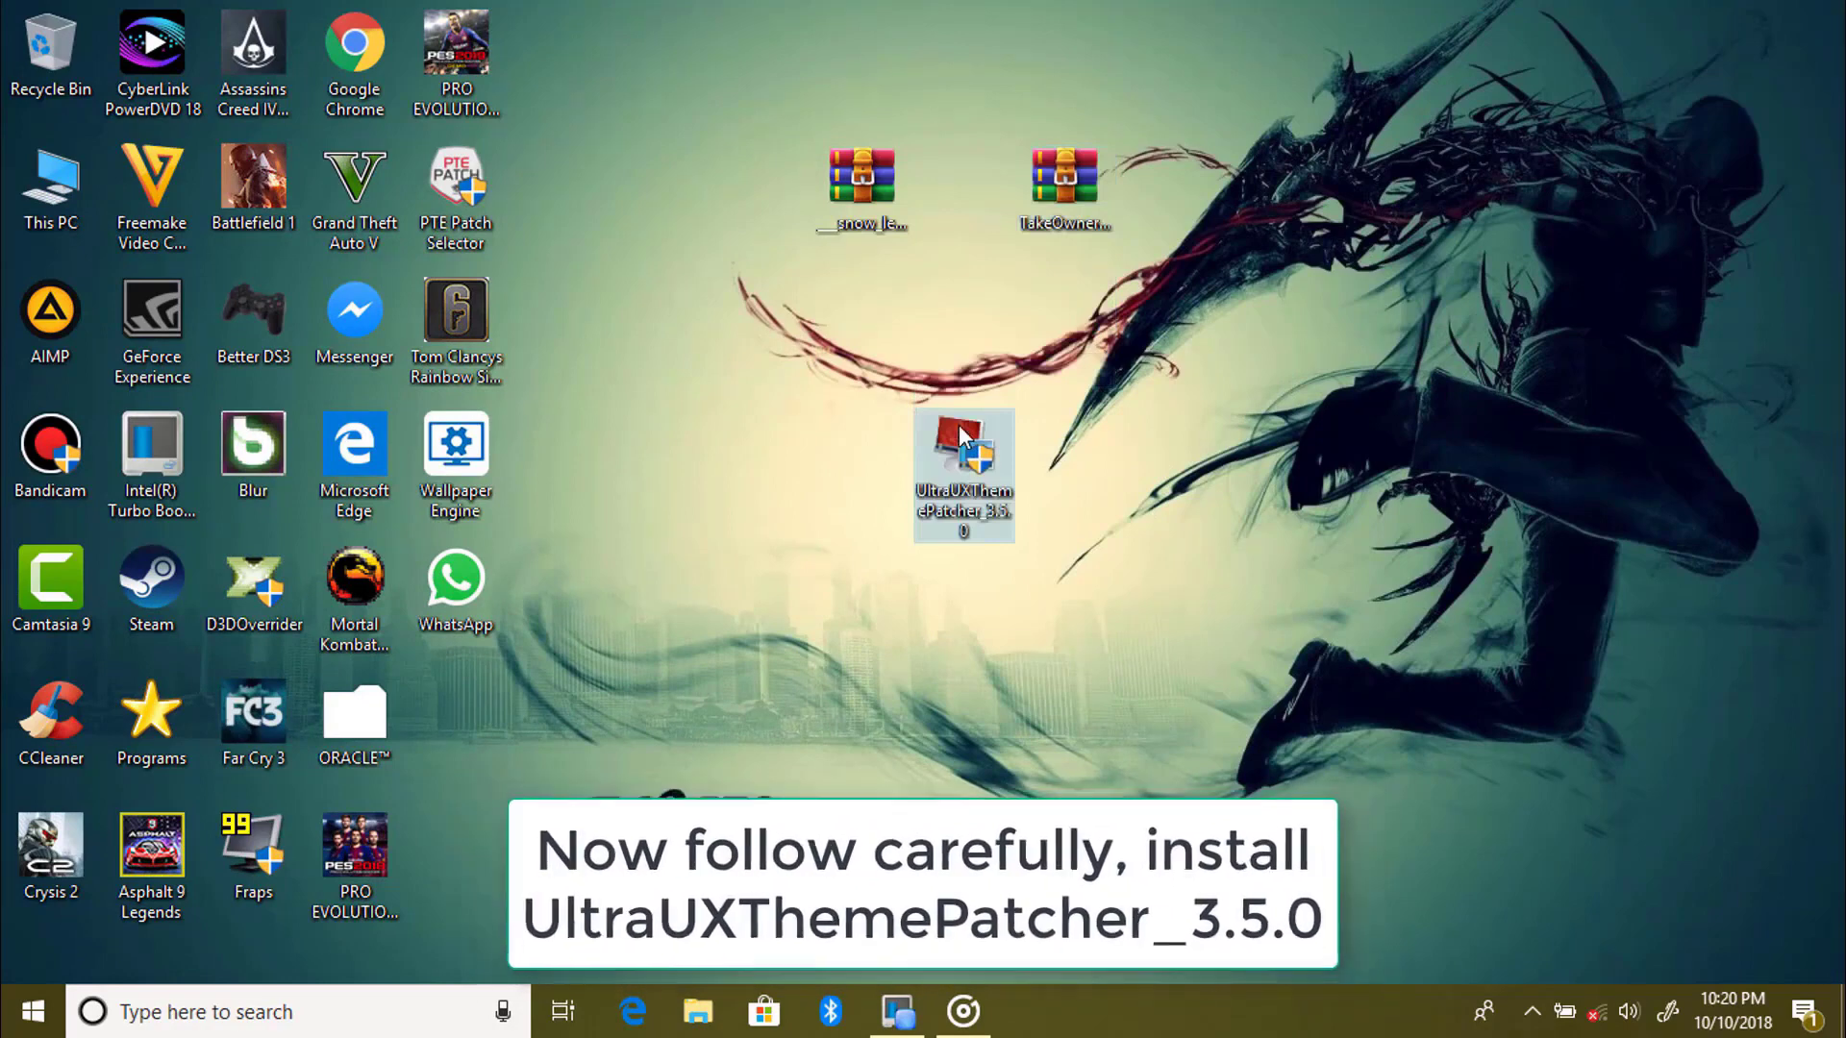
{"action": "left_click", "coordinate": [745, 694]}
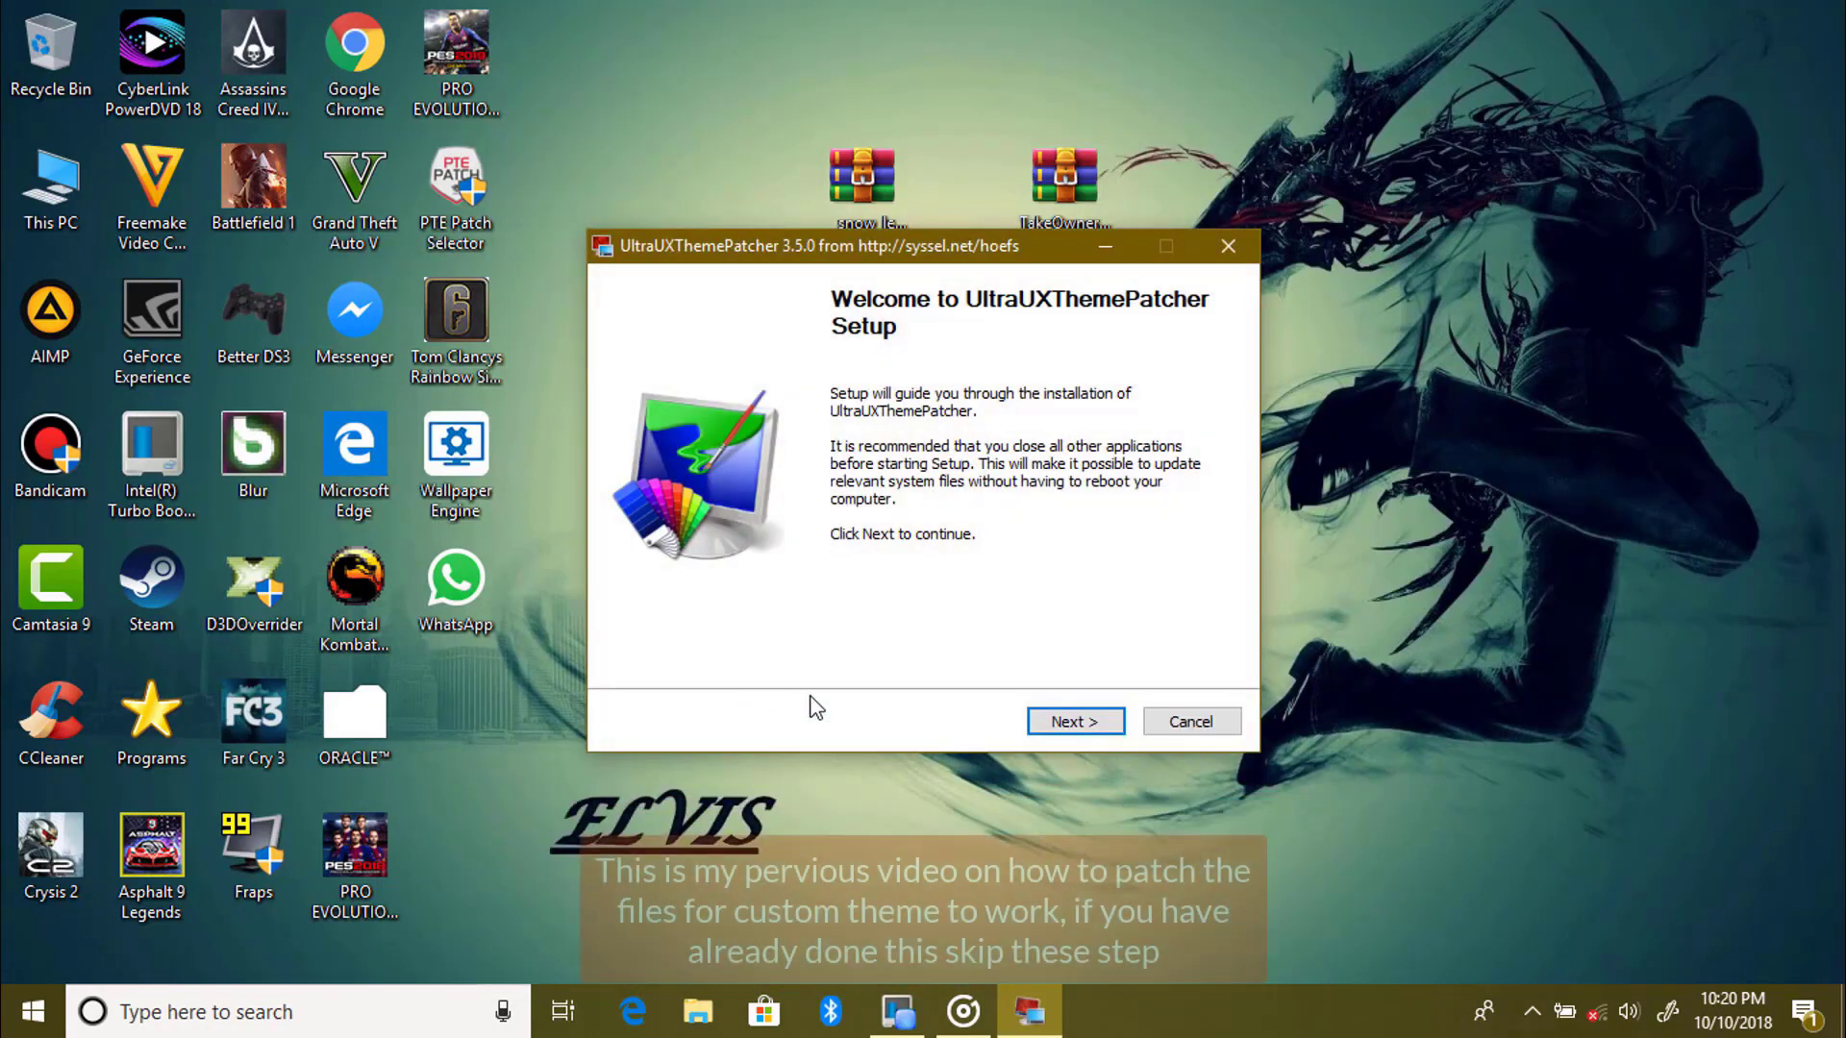
{"action": "left_click", "coordinate": [1071, 726]}
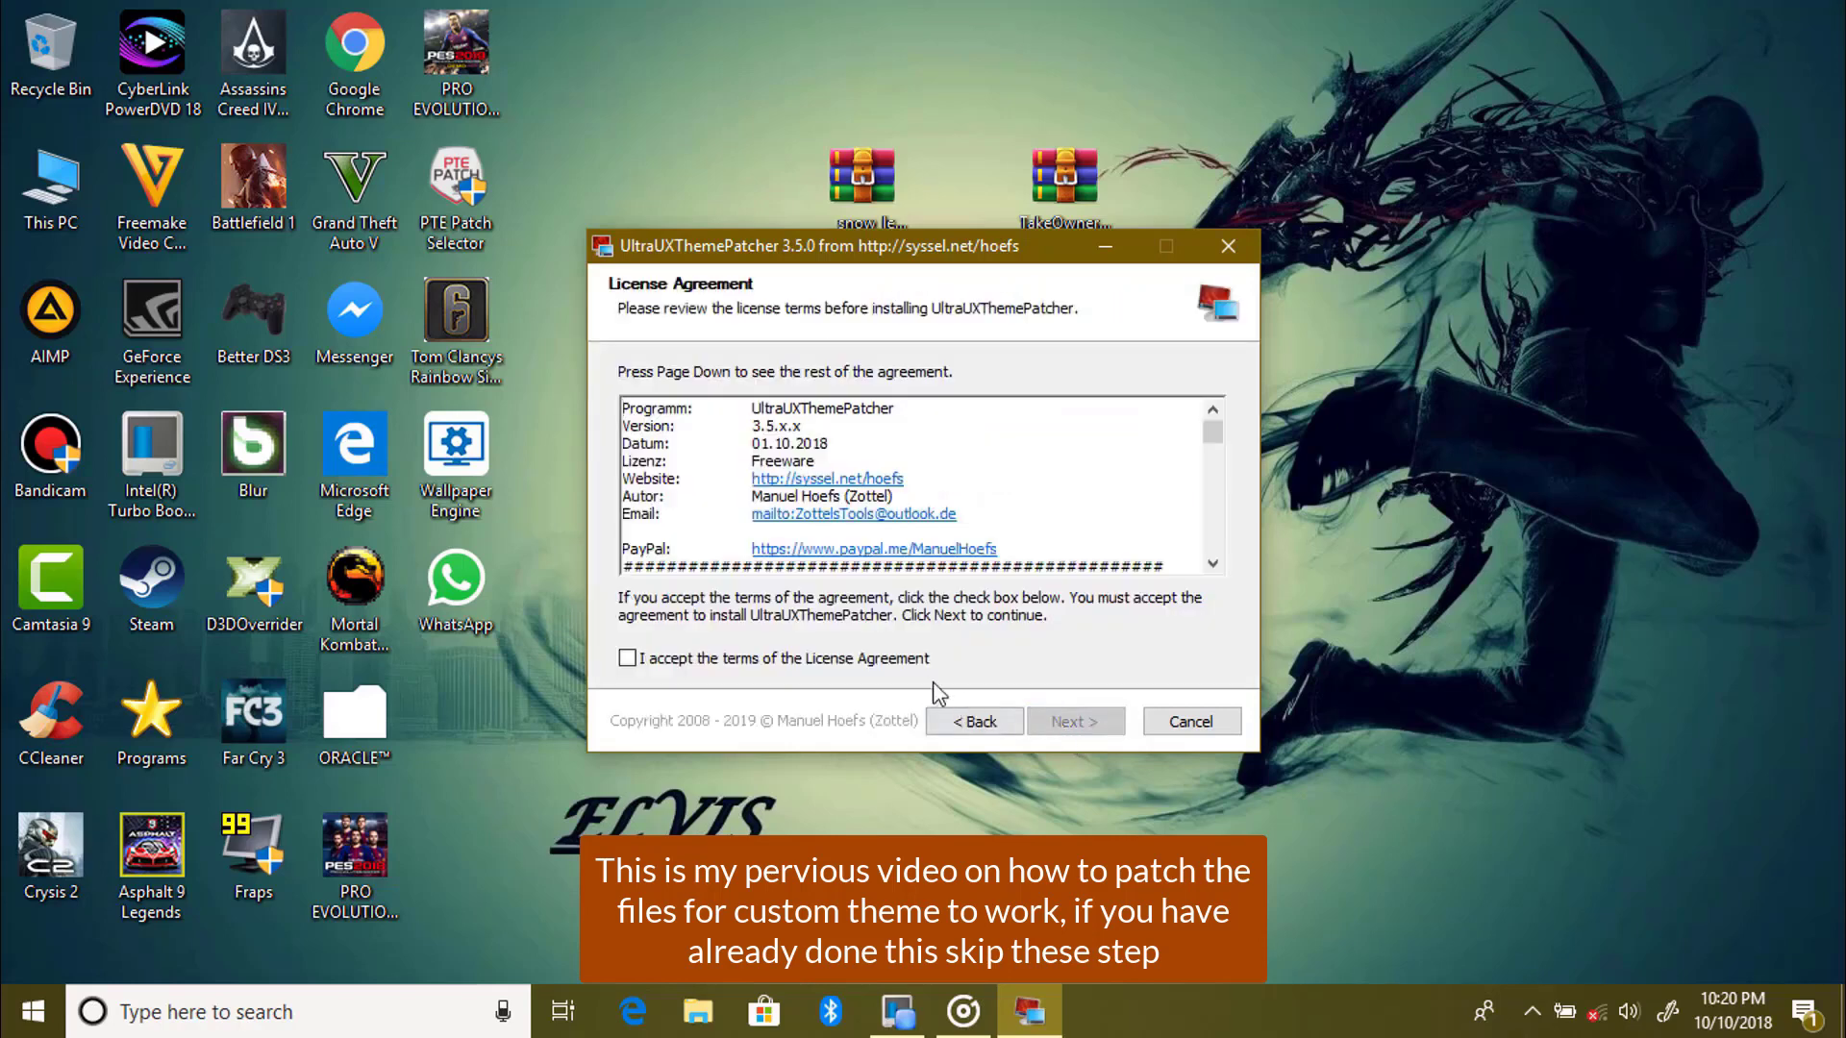
{"action": "left_click", "coordinate": [1074, 721]}
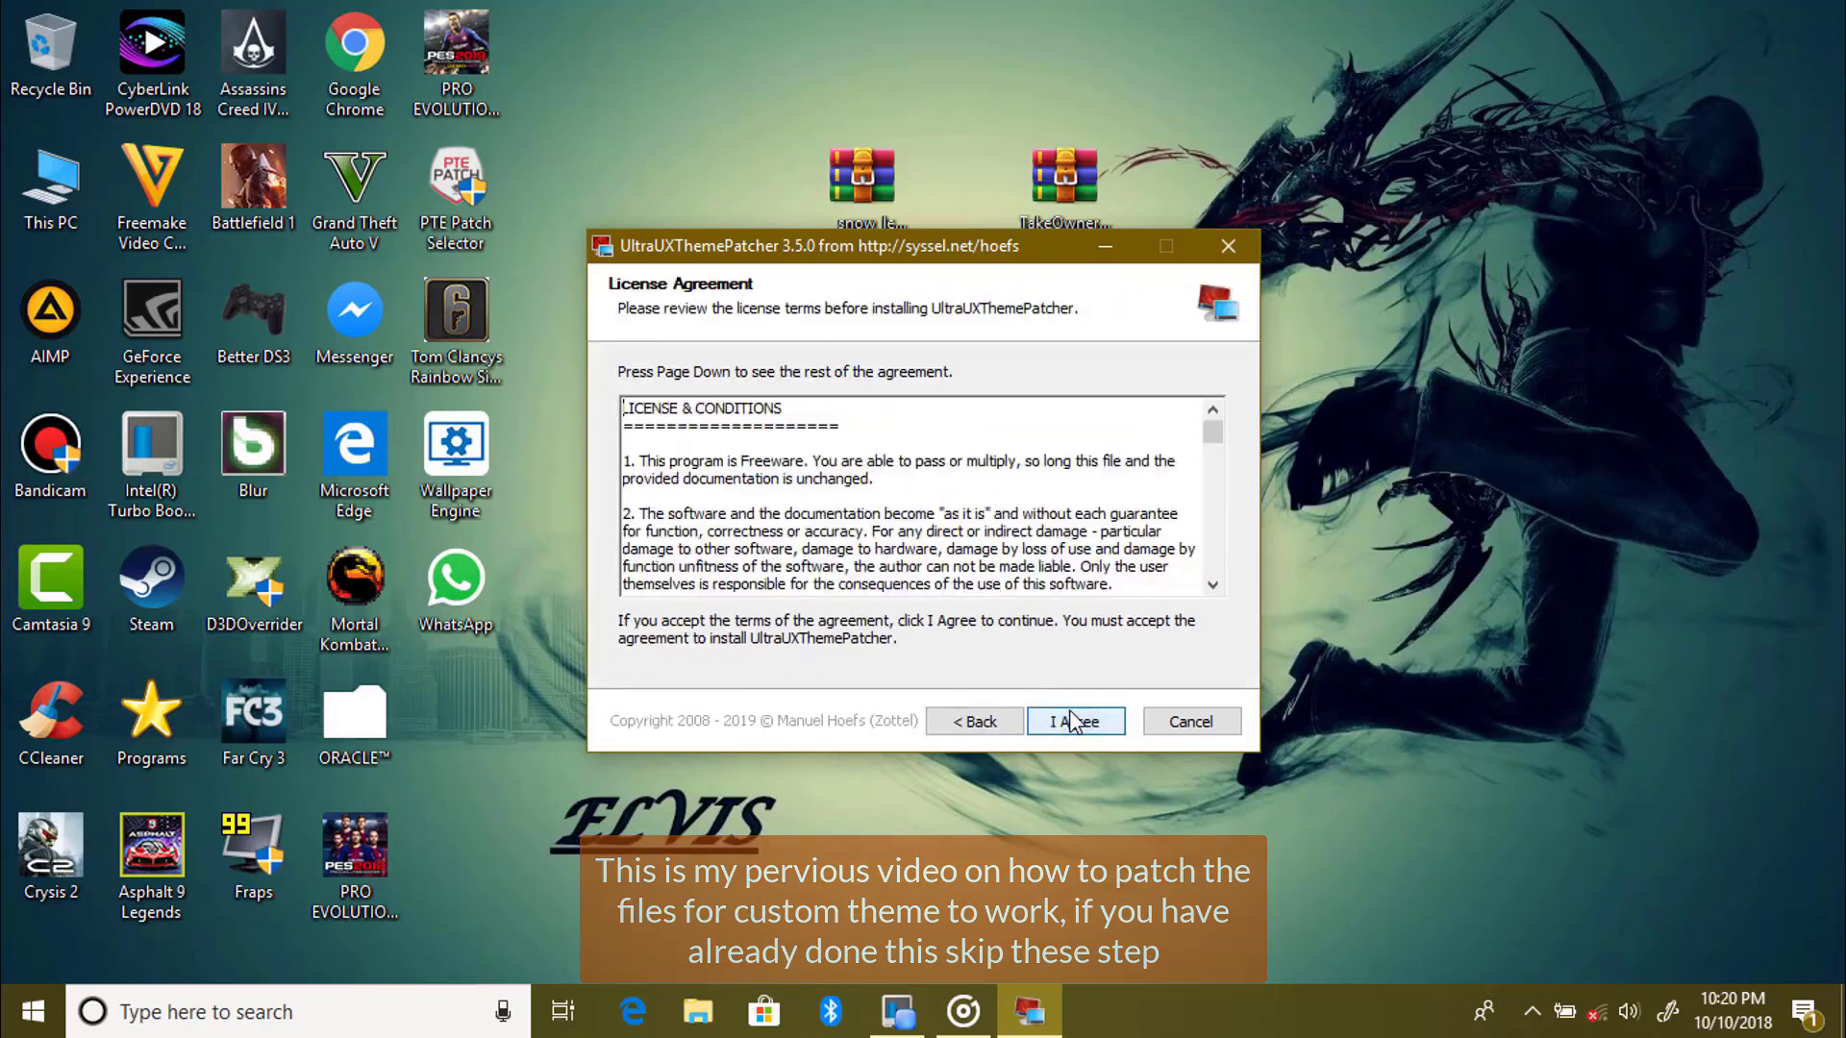
{"action": "left_click", "coordinate": [1086, 731]}
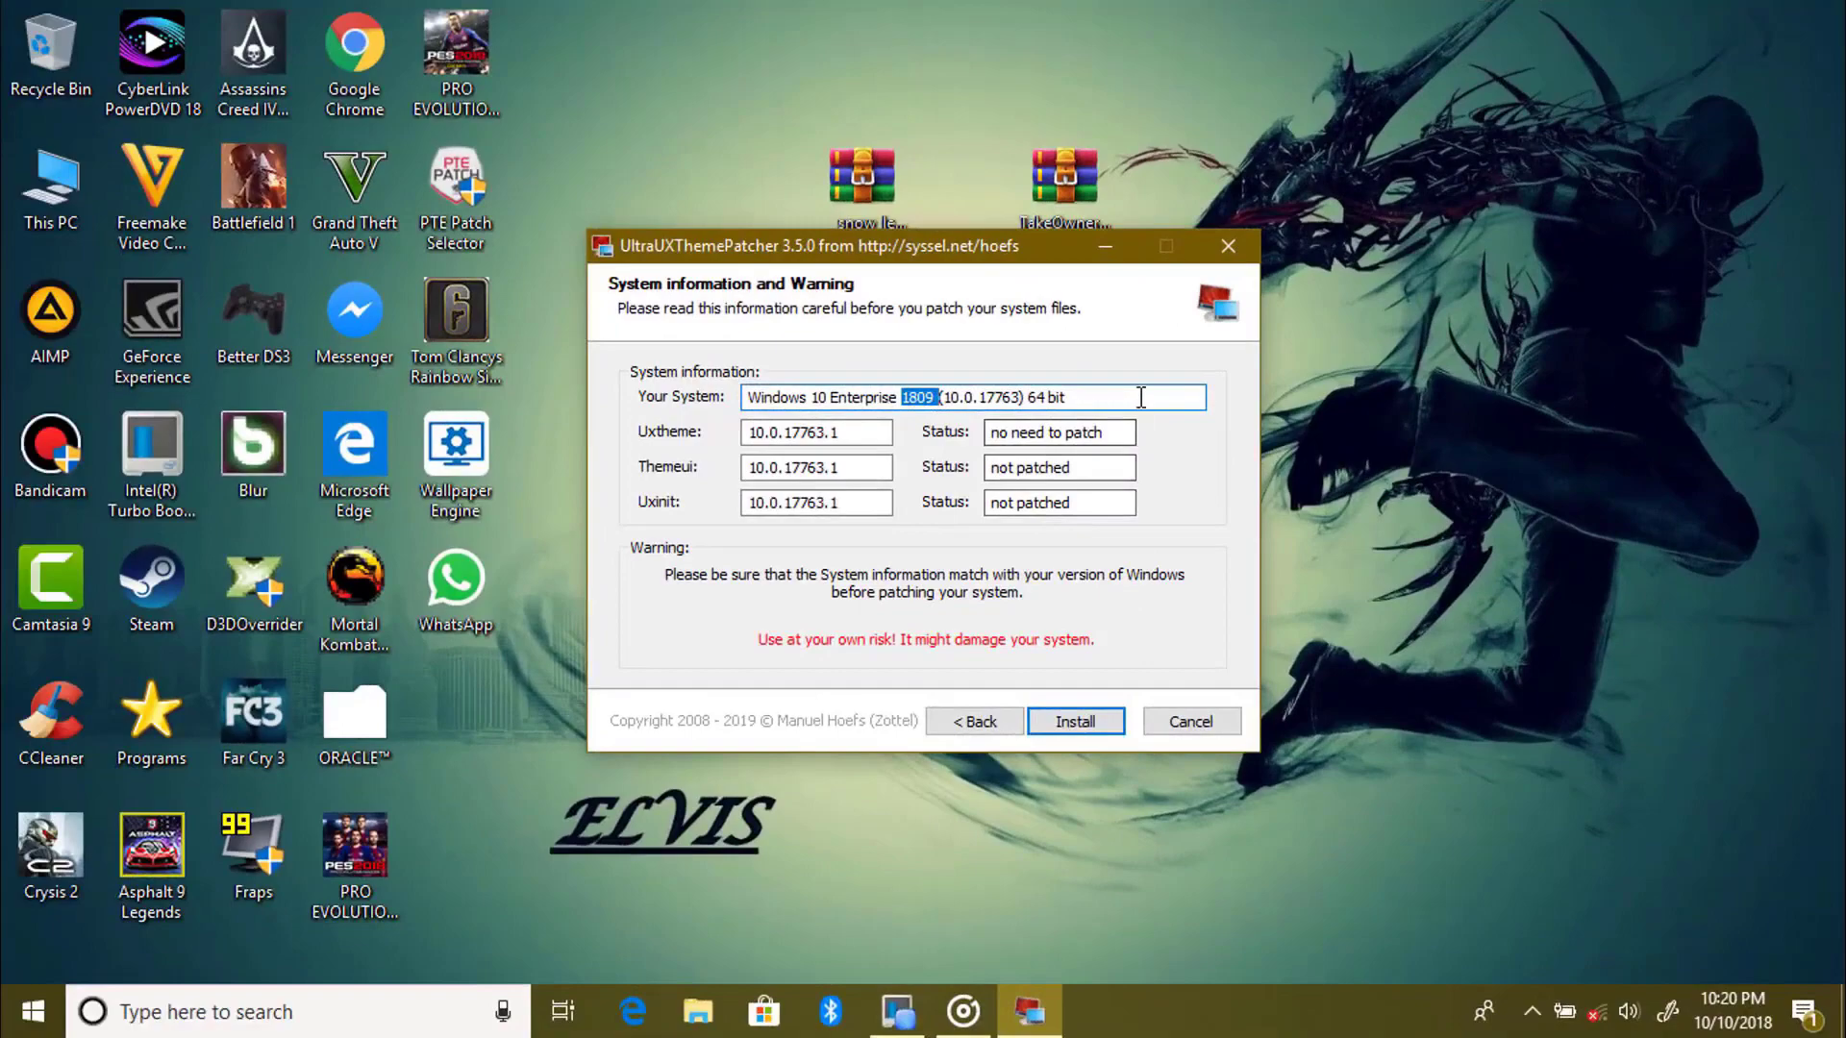
- Capture a screenshot of the system information page and complete the UltraUXThemePatcher installation
{"action": "left_click", "coordinate": [1141, 397]}
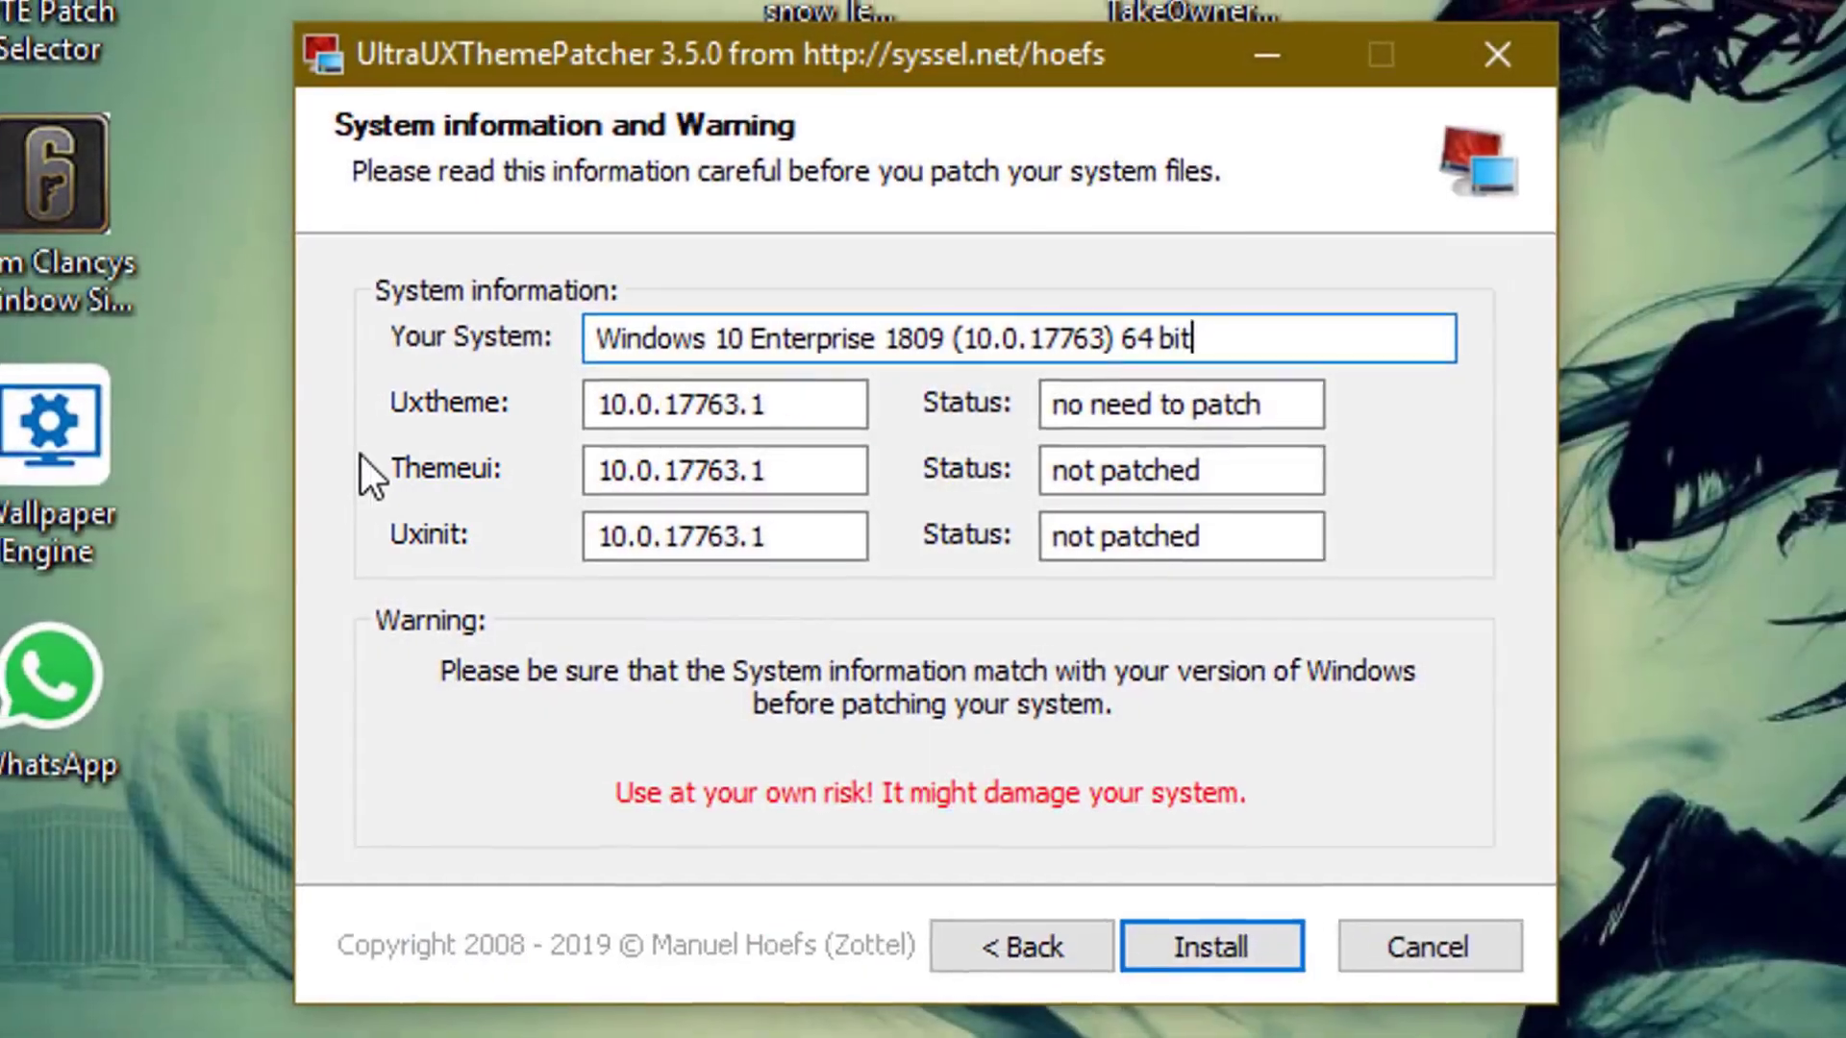
{"action": "key", "text": "super+Print"}
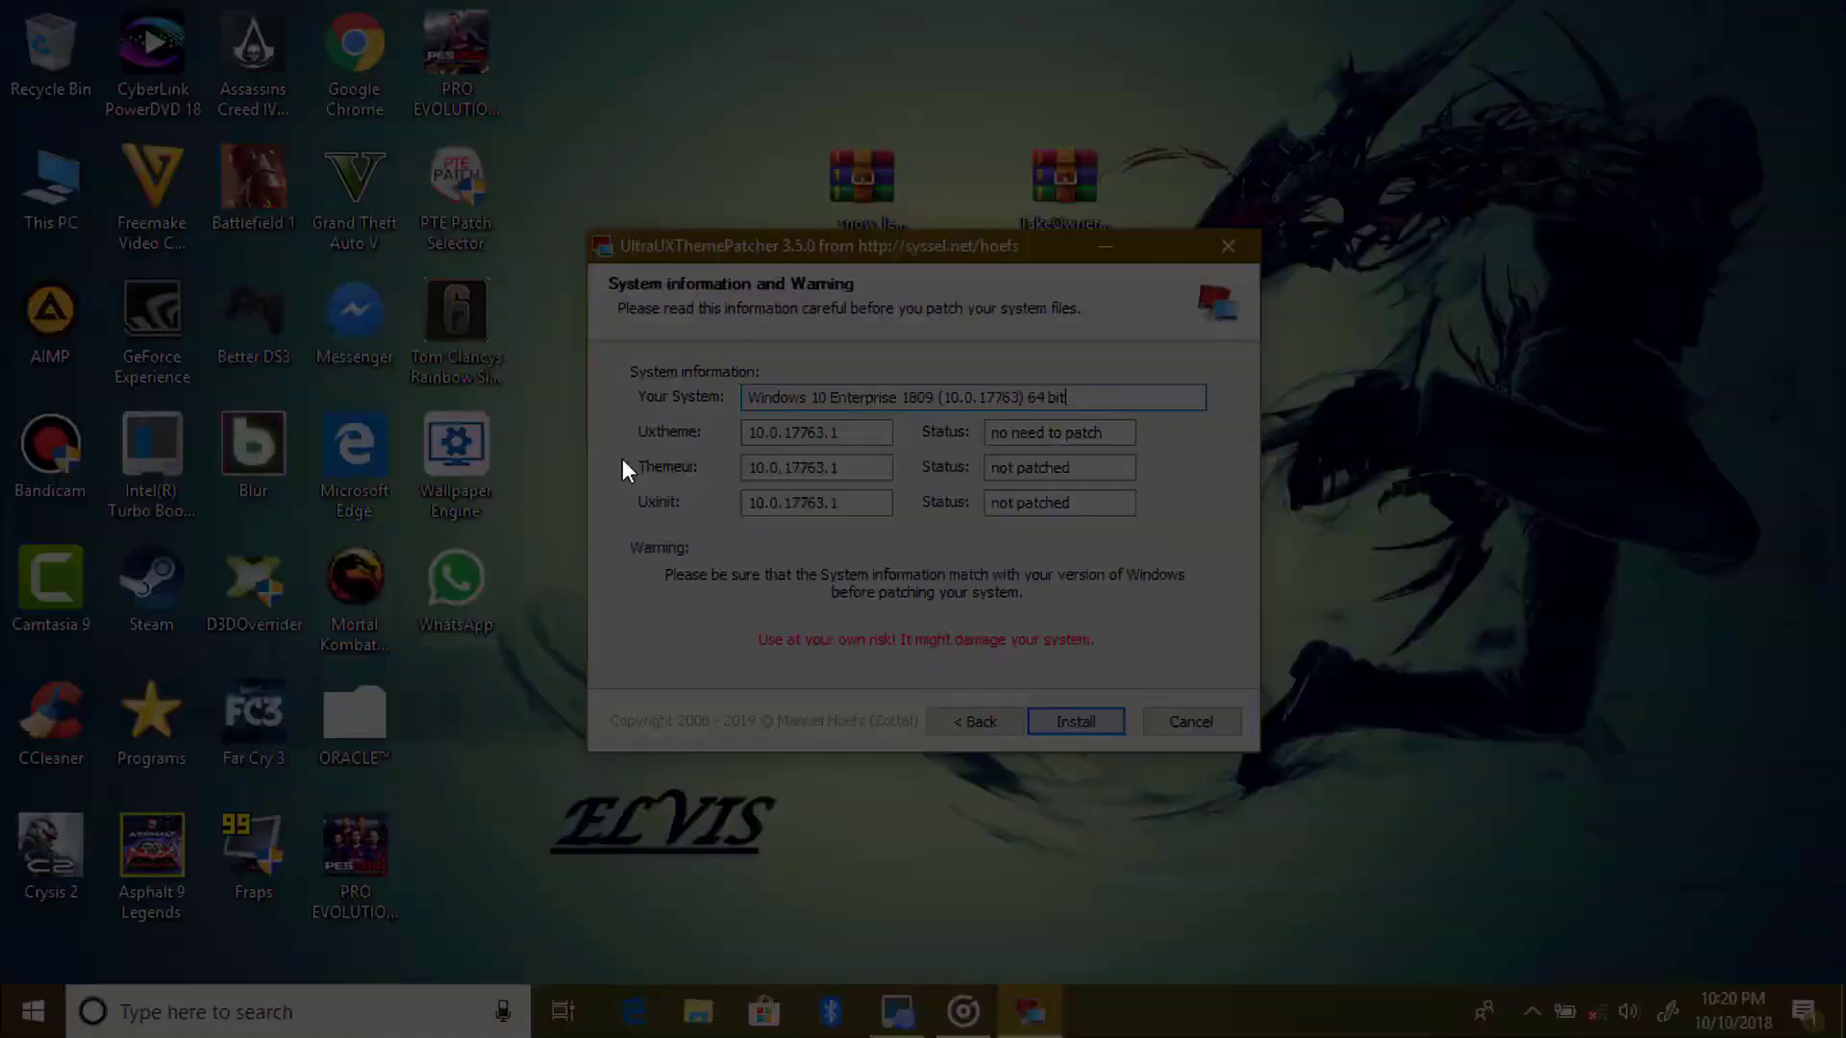
{"action": "left_click", "coordinate": [1058, 722]}
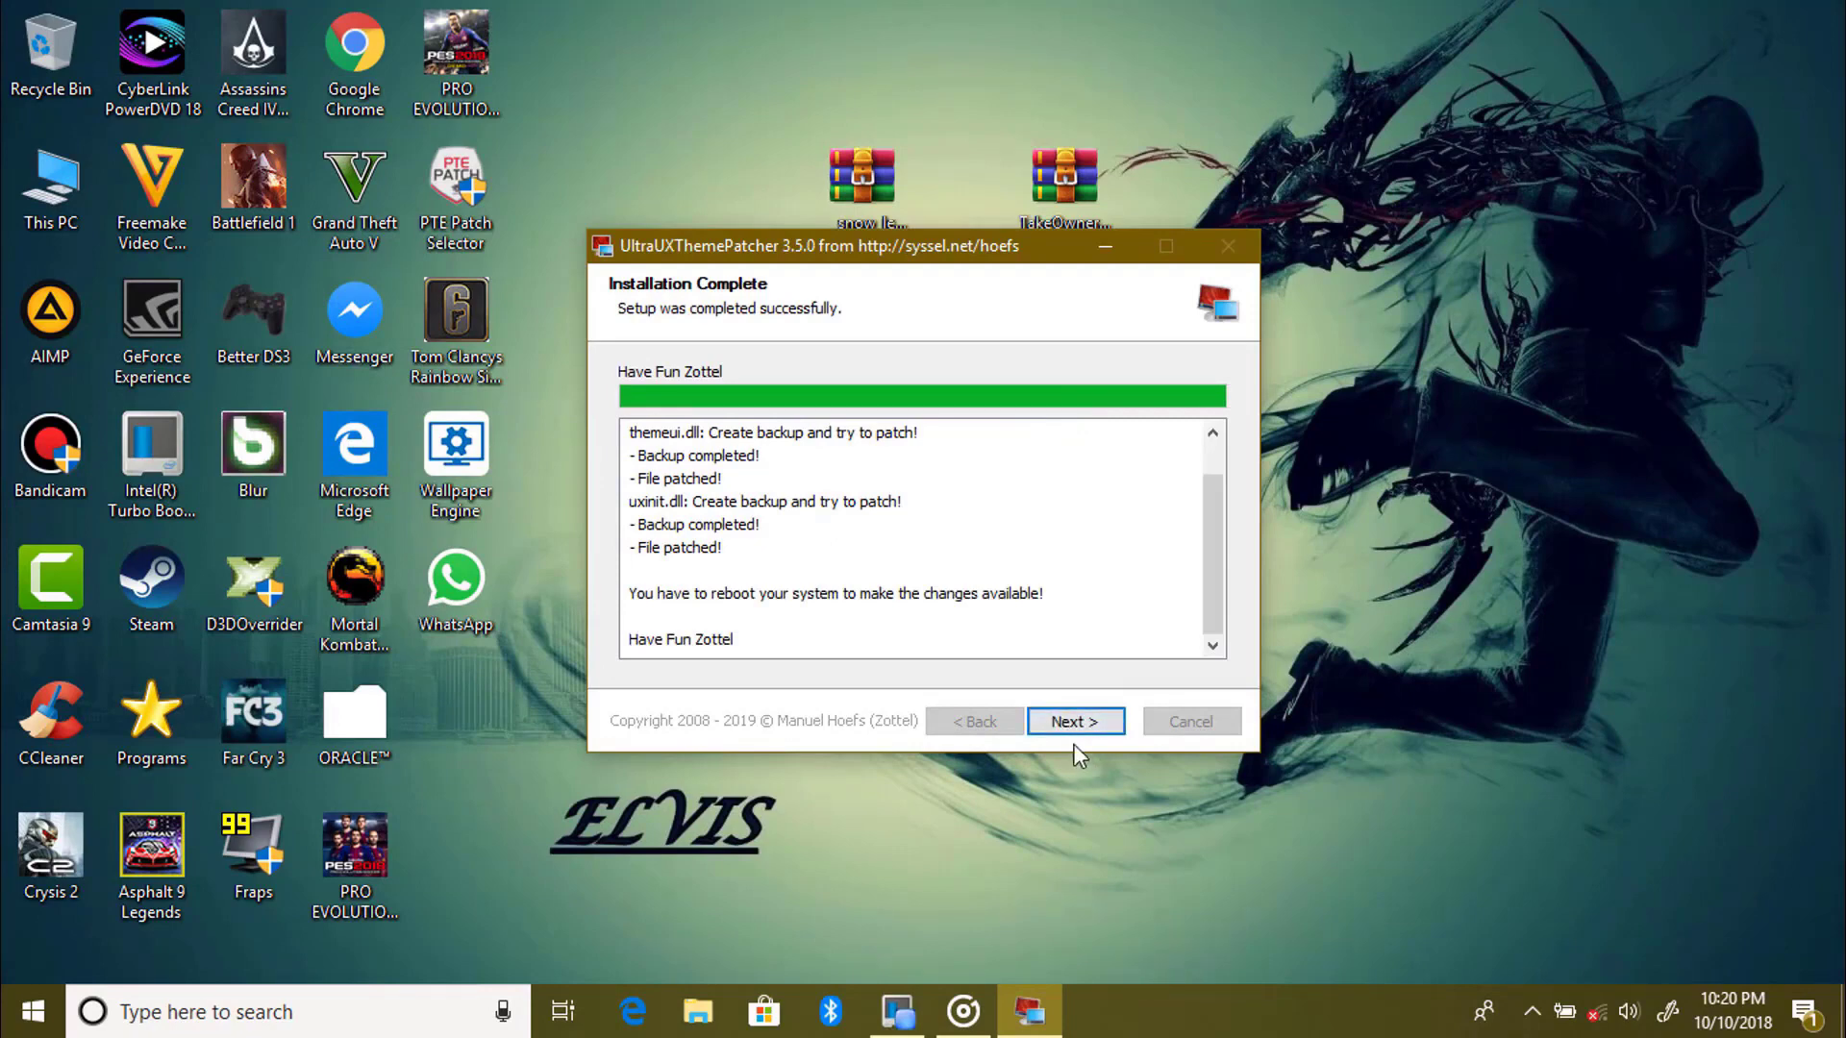
{"action": "left_click", "coordinate": [1072, 722]}
{"action": "left_click", "coordinate": [1074, 722]}
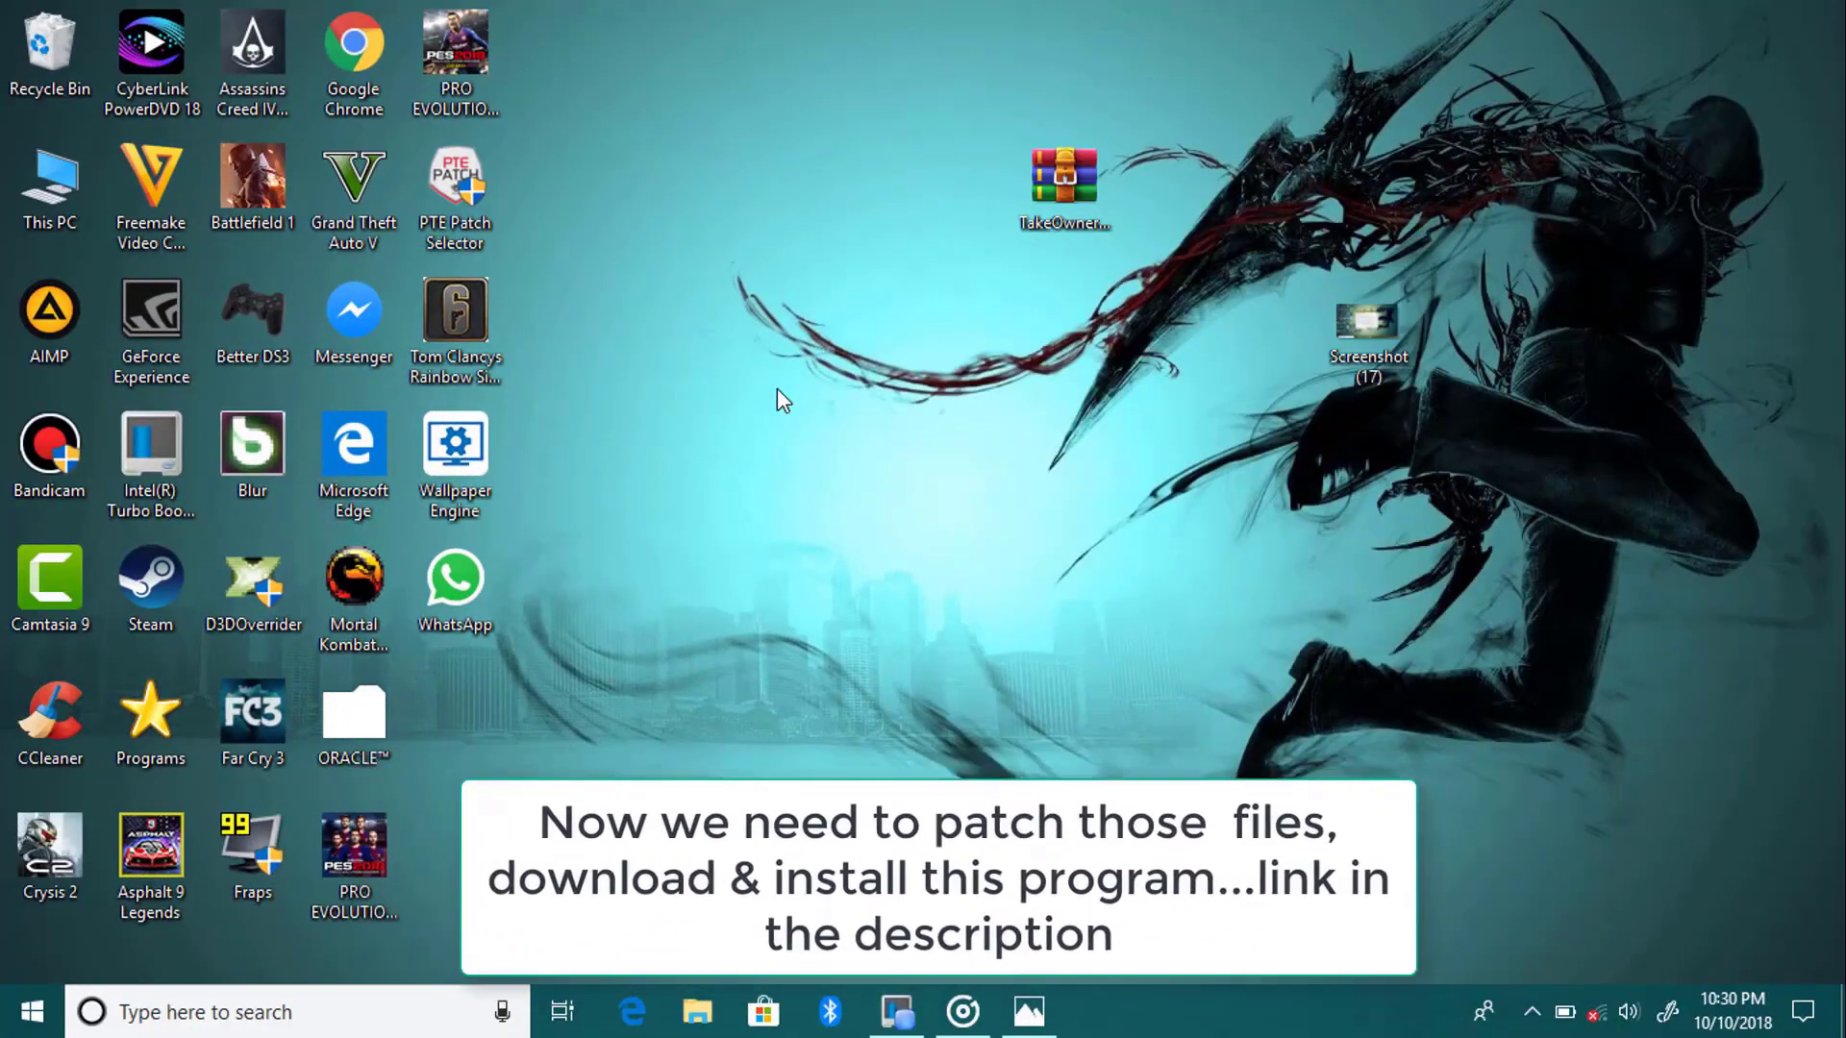
- Check which installers the TakeOwnershipEx archive on the desktop contains
{"action": "double_click", "coordinate": [1076, 184]}
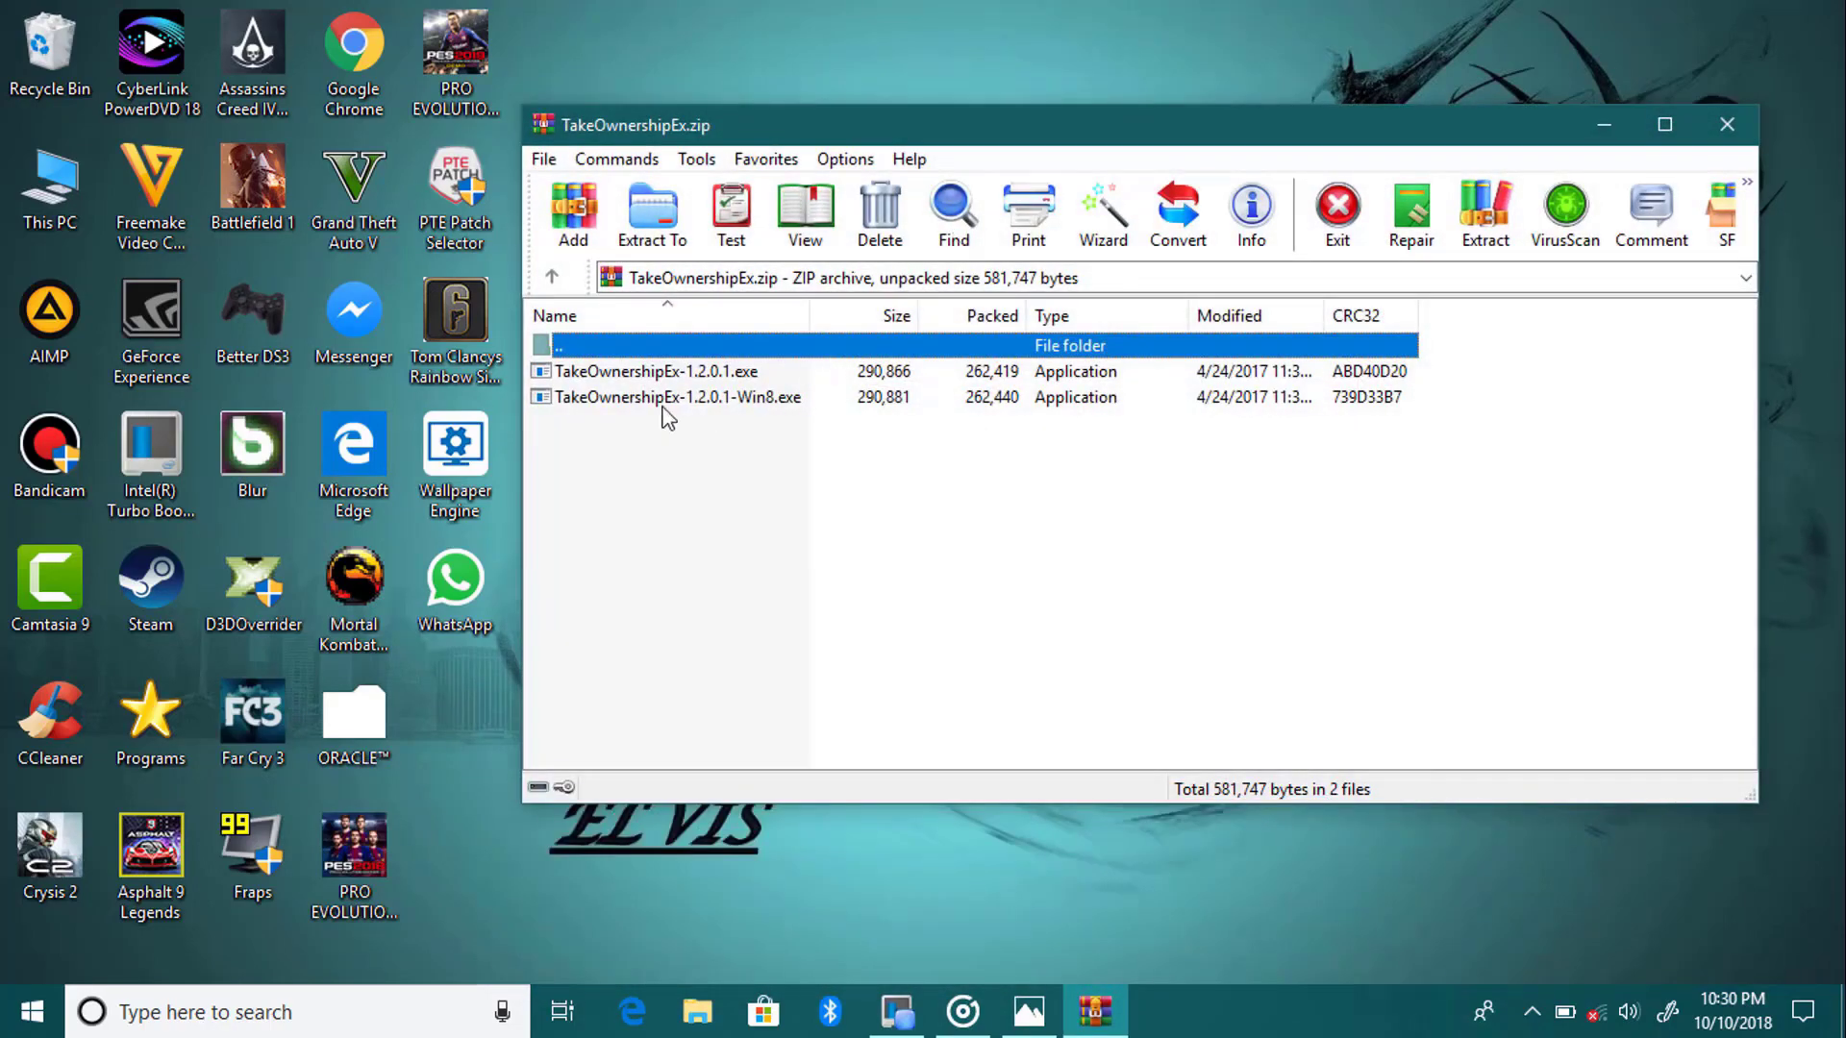
{"action": "left_click", "coordinate": [668, 398]}
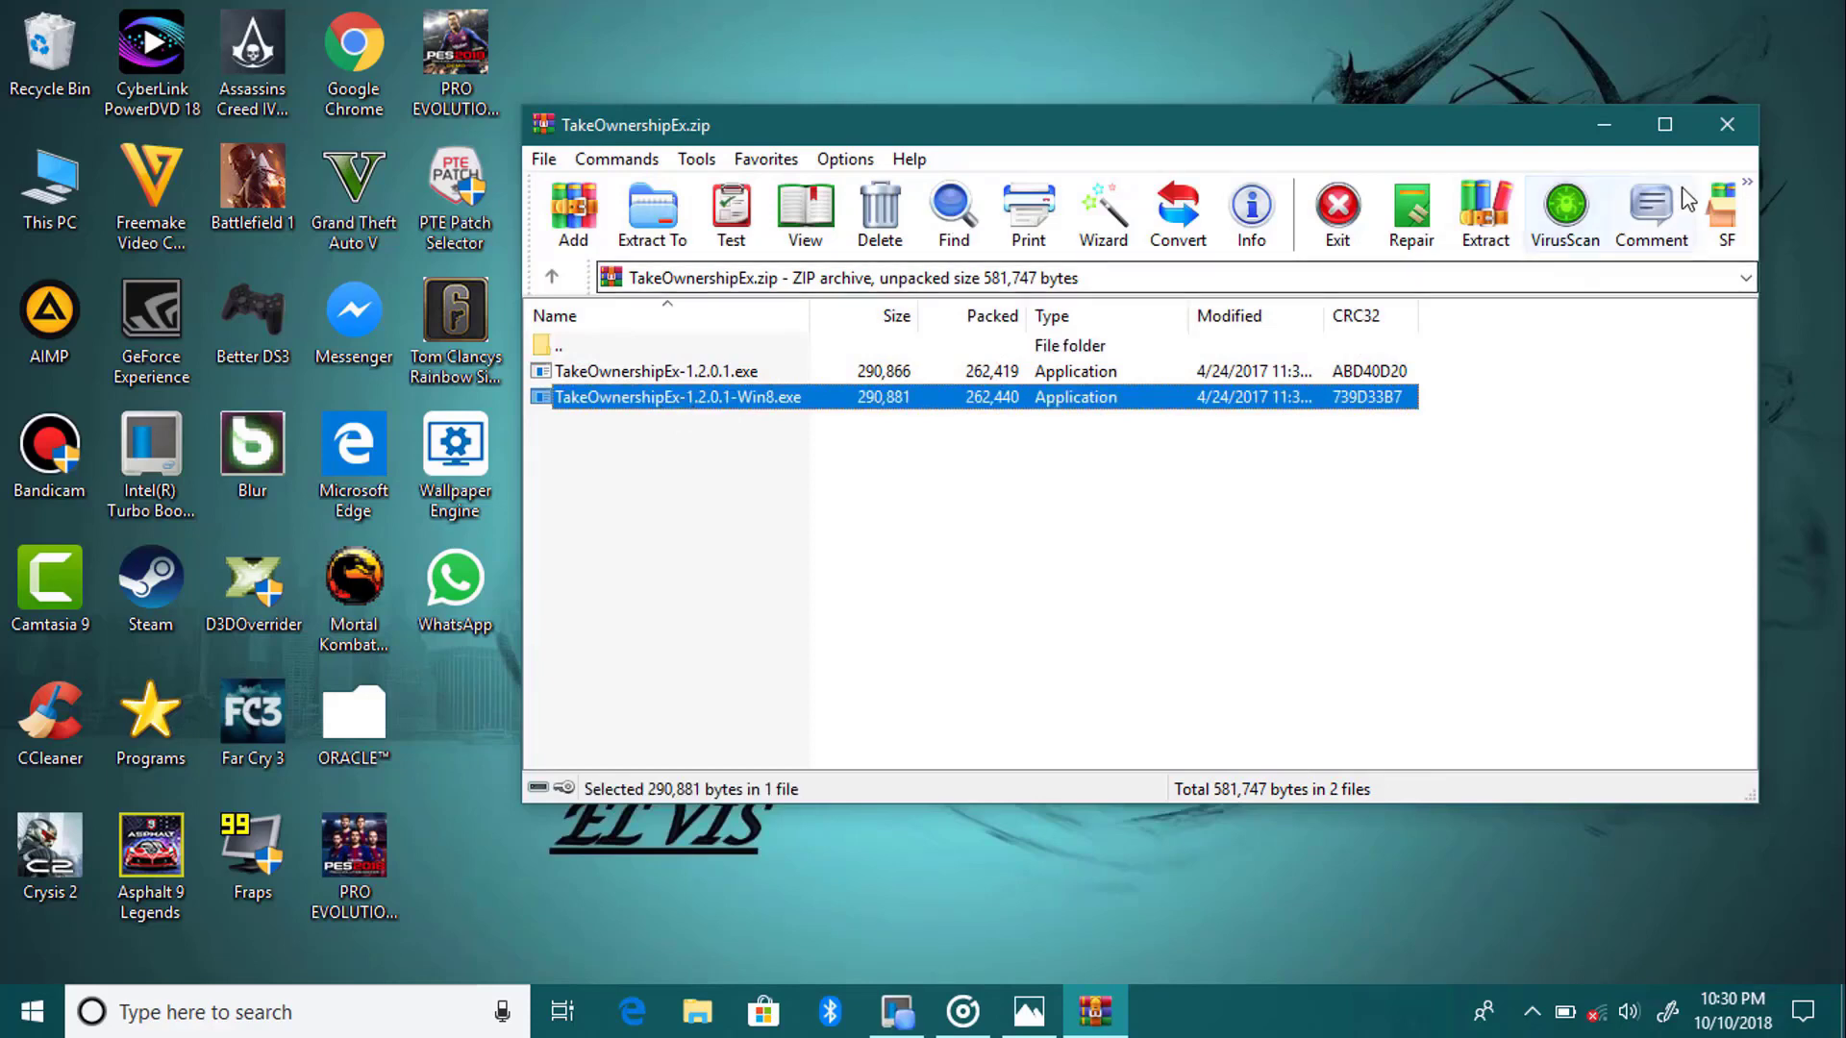
{"action": "left_click", "coordinate": [1337, 205]}
- Extract the TakeOwnershipEx archive into its own TakeOwnershipEx folder on the desktop and delete the archive
{"action": "right_click", "coordinate": [1046, 185]}
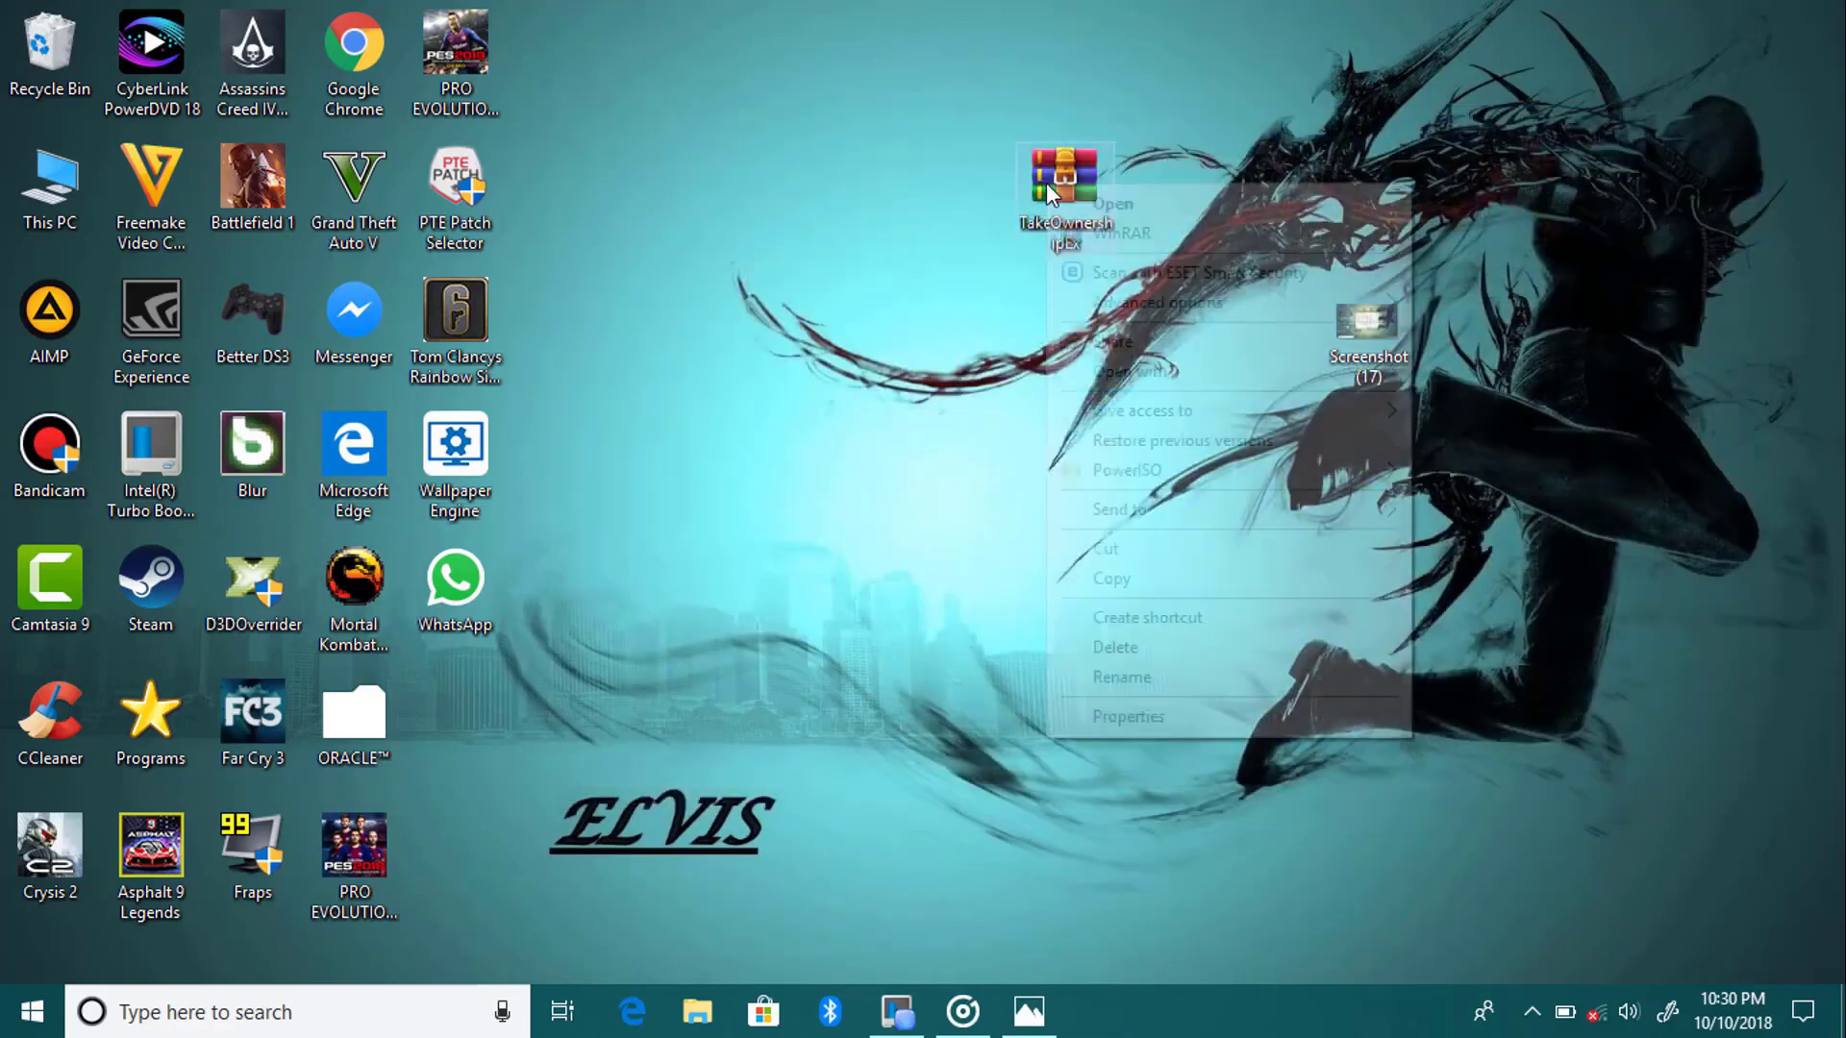
{"action": "mouse_move", "coordinate": [1155, 237]}
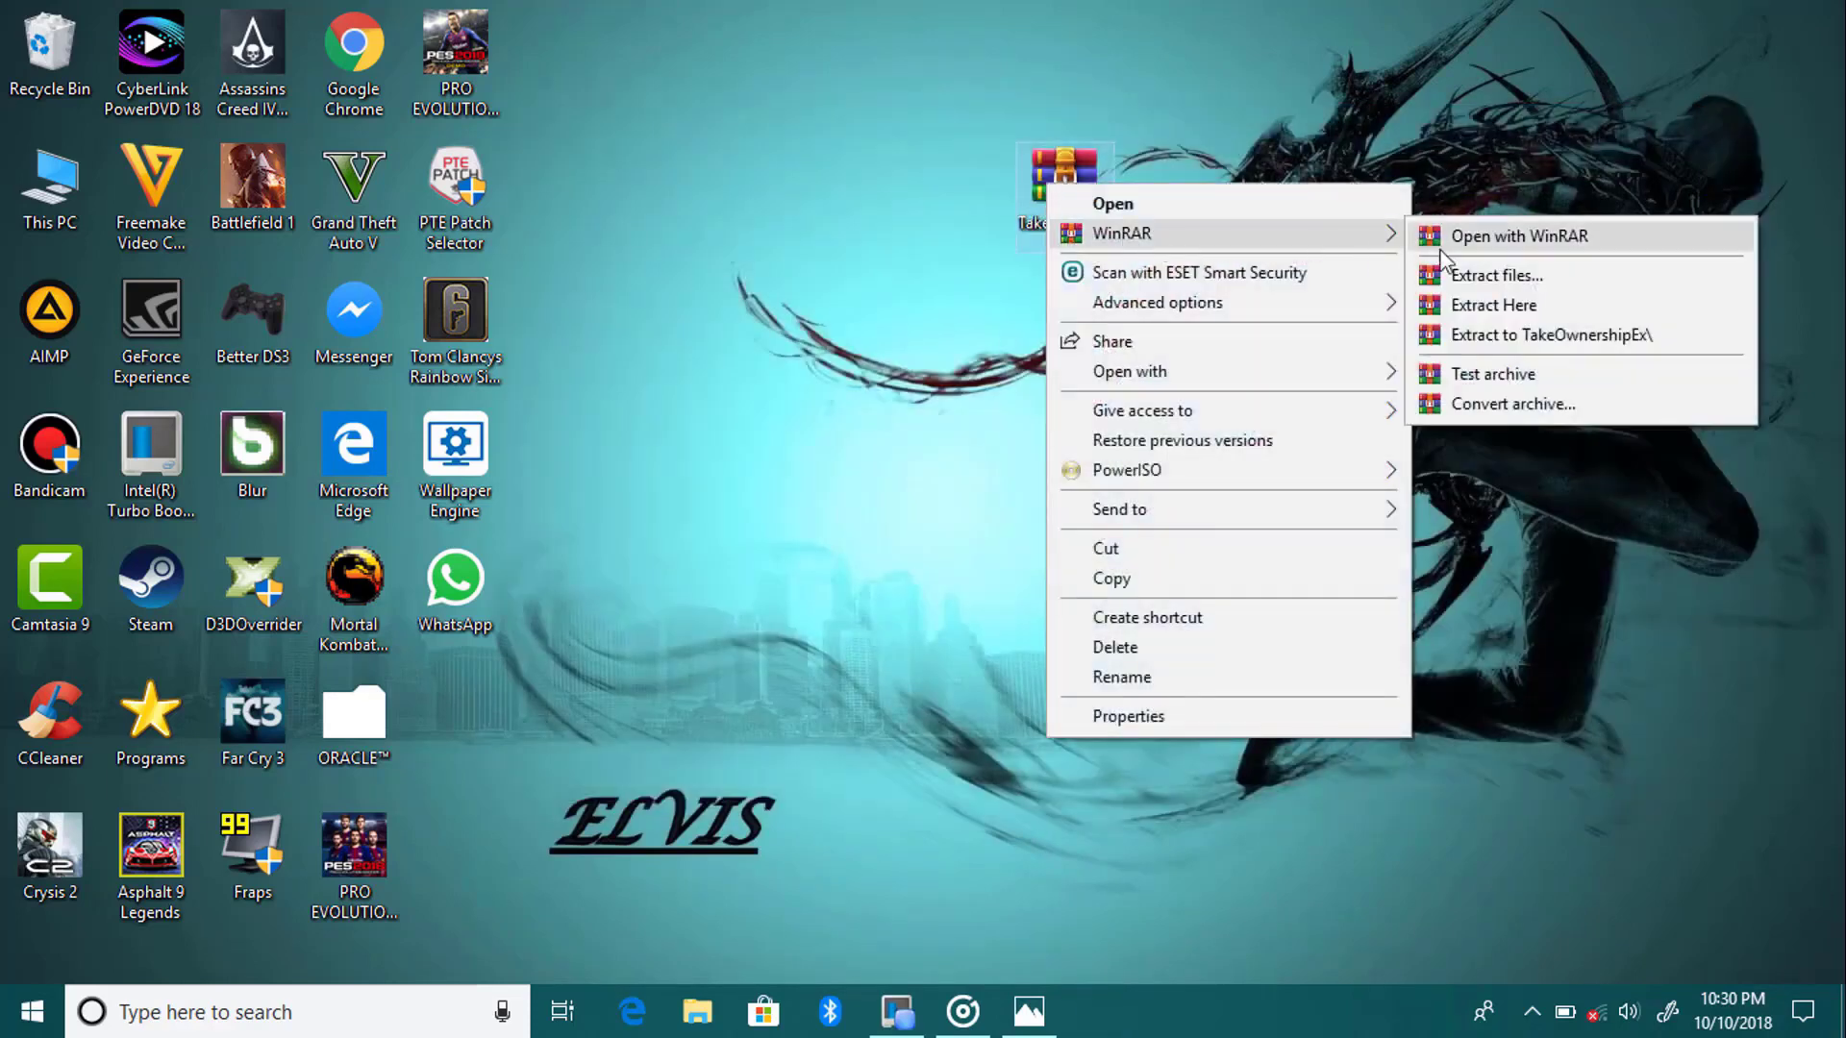
{"action": "left_click", "coordinate": [1500, 335]}
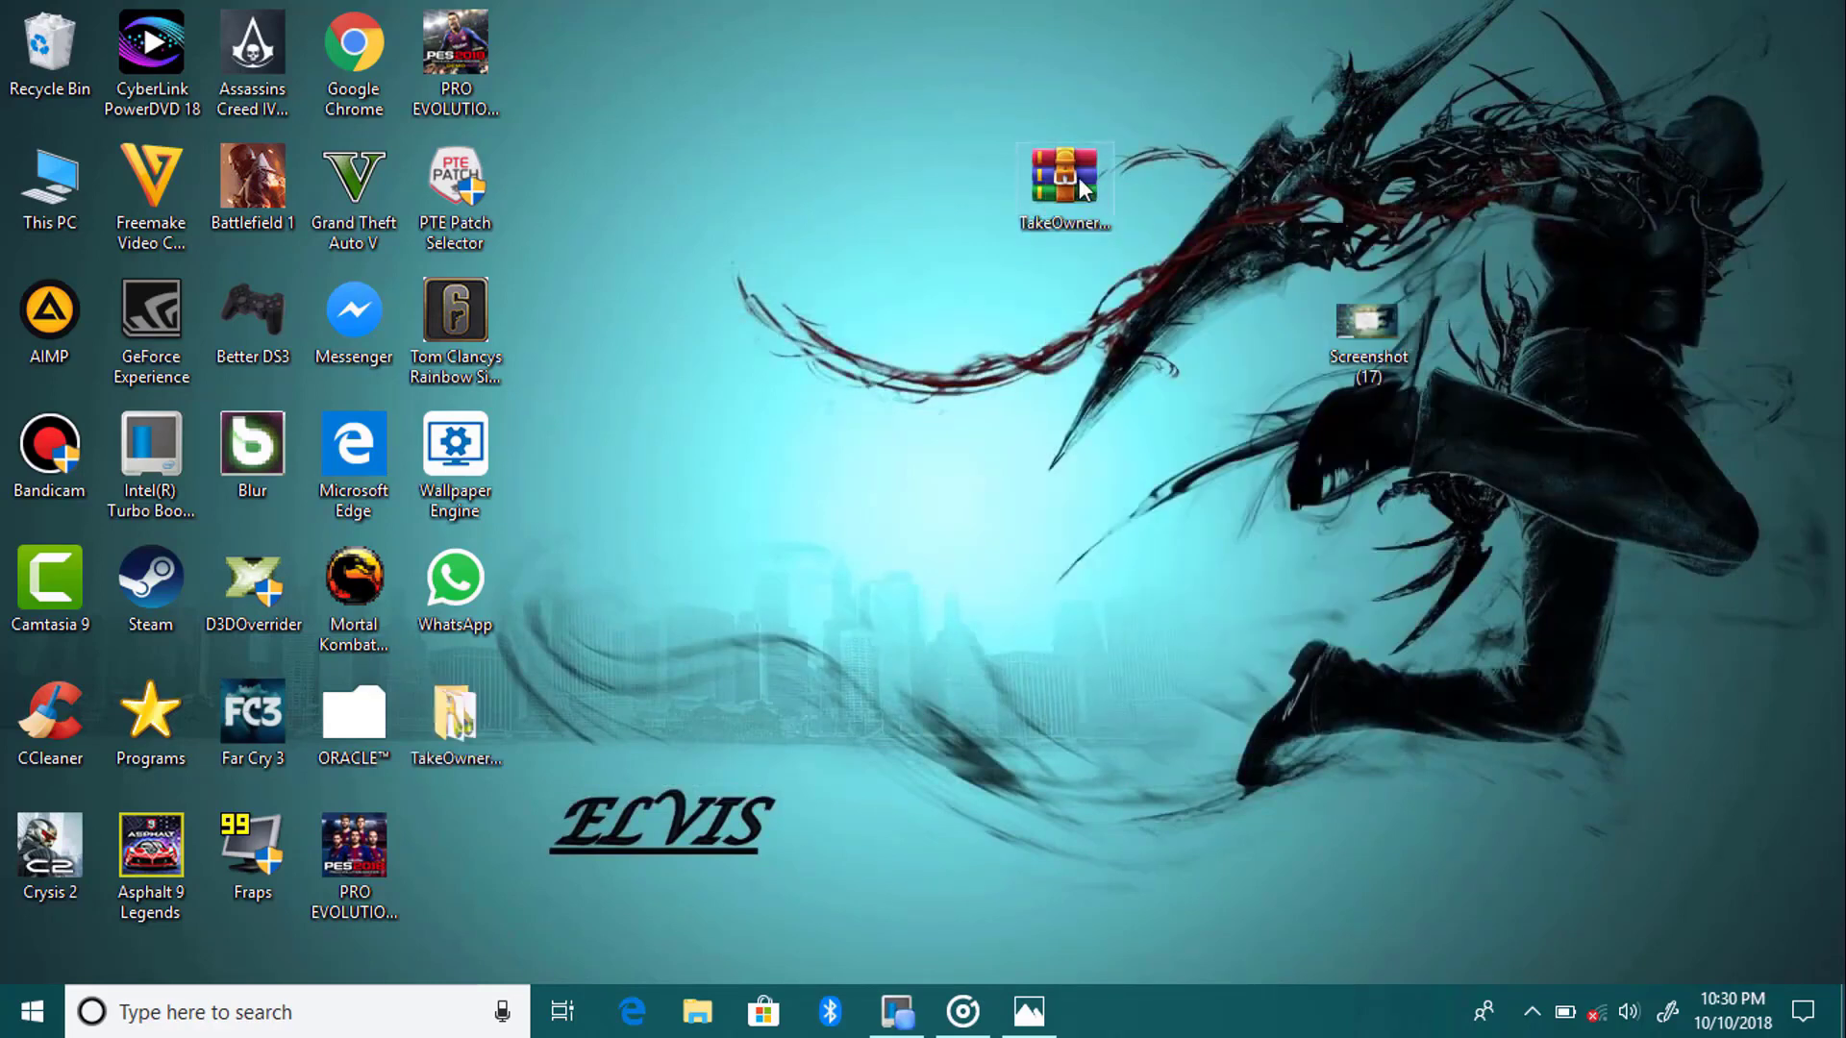
{"action": "key", "text": "Delete"}
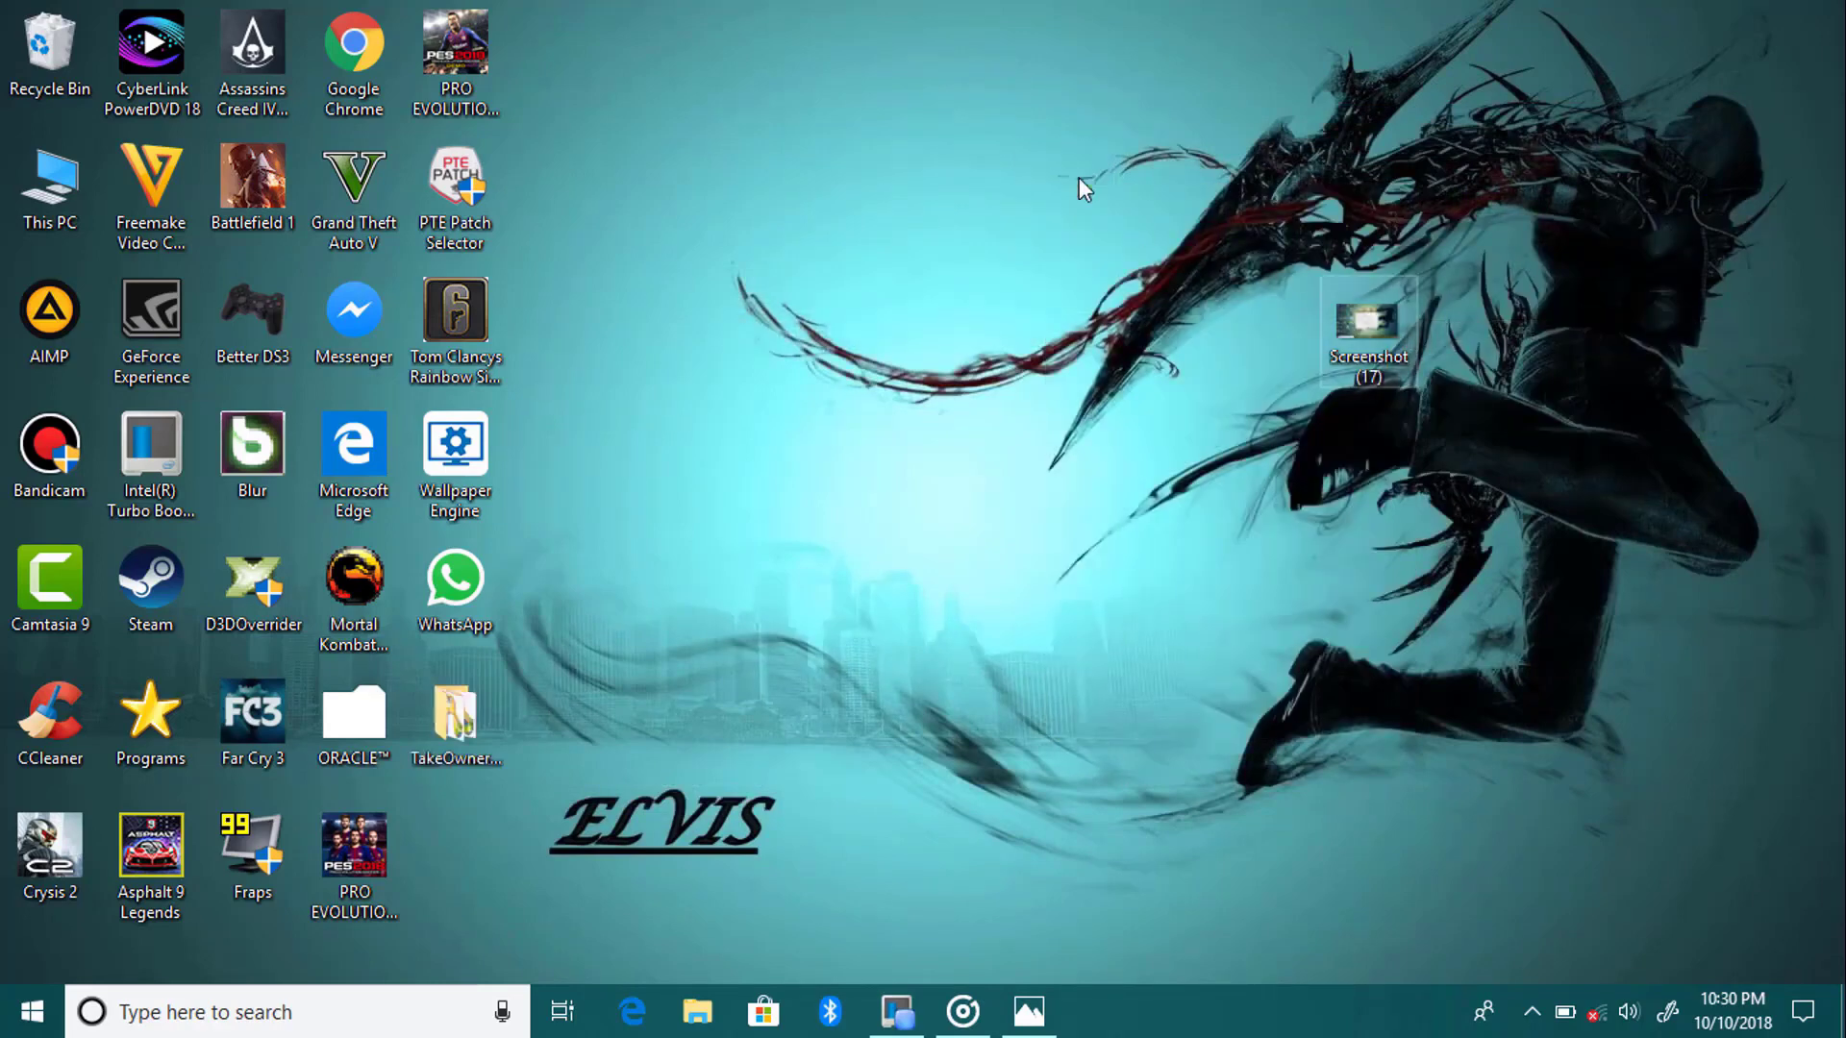
- Launch the TakeOwnershipEx-1.2.0.1-Win8 installer from the extracted folder and allow it to make changes to the device
{"action": "left_click_drag", "start_coordinate": [476, 713], "coordinate": [954, 300]}
{"action": "double_click", "coordinate": [953, 303]}
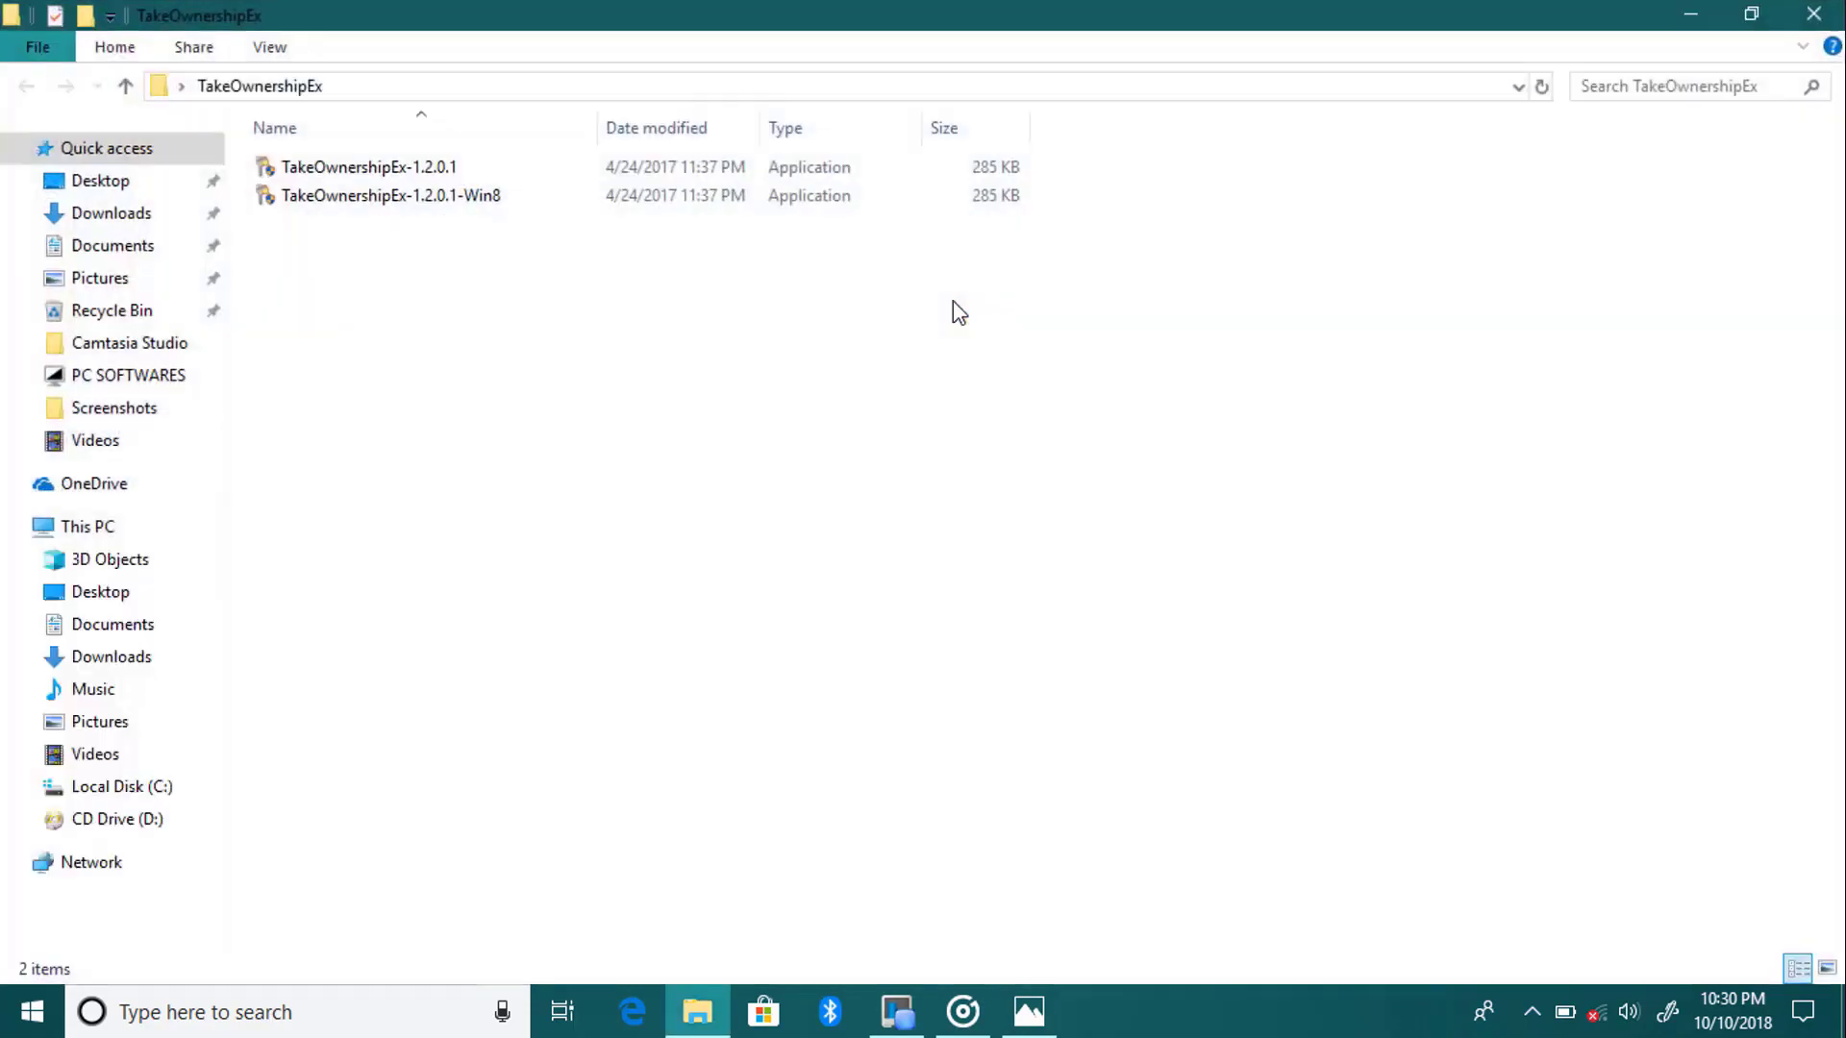
{"action": "double_click", "coordinate": [1027, 11]}
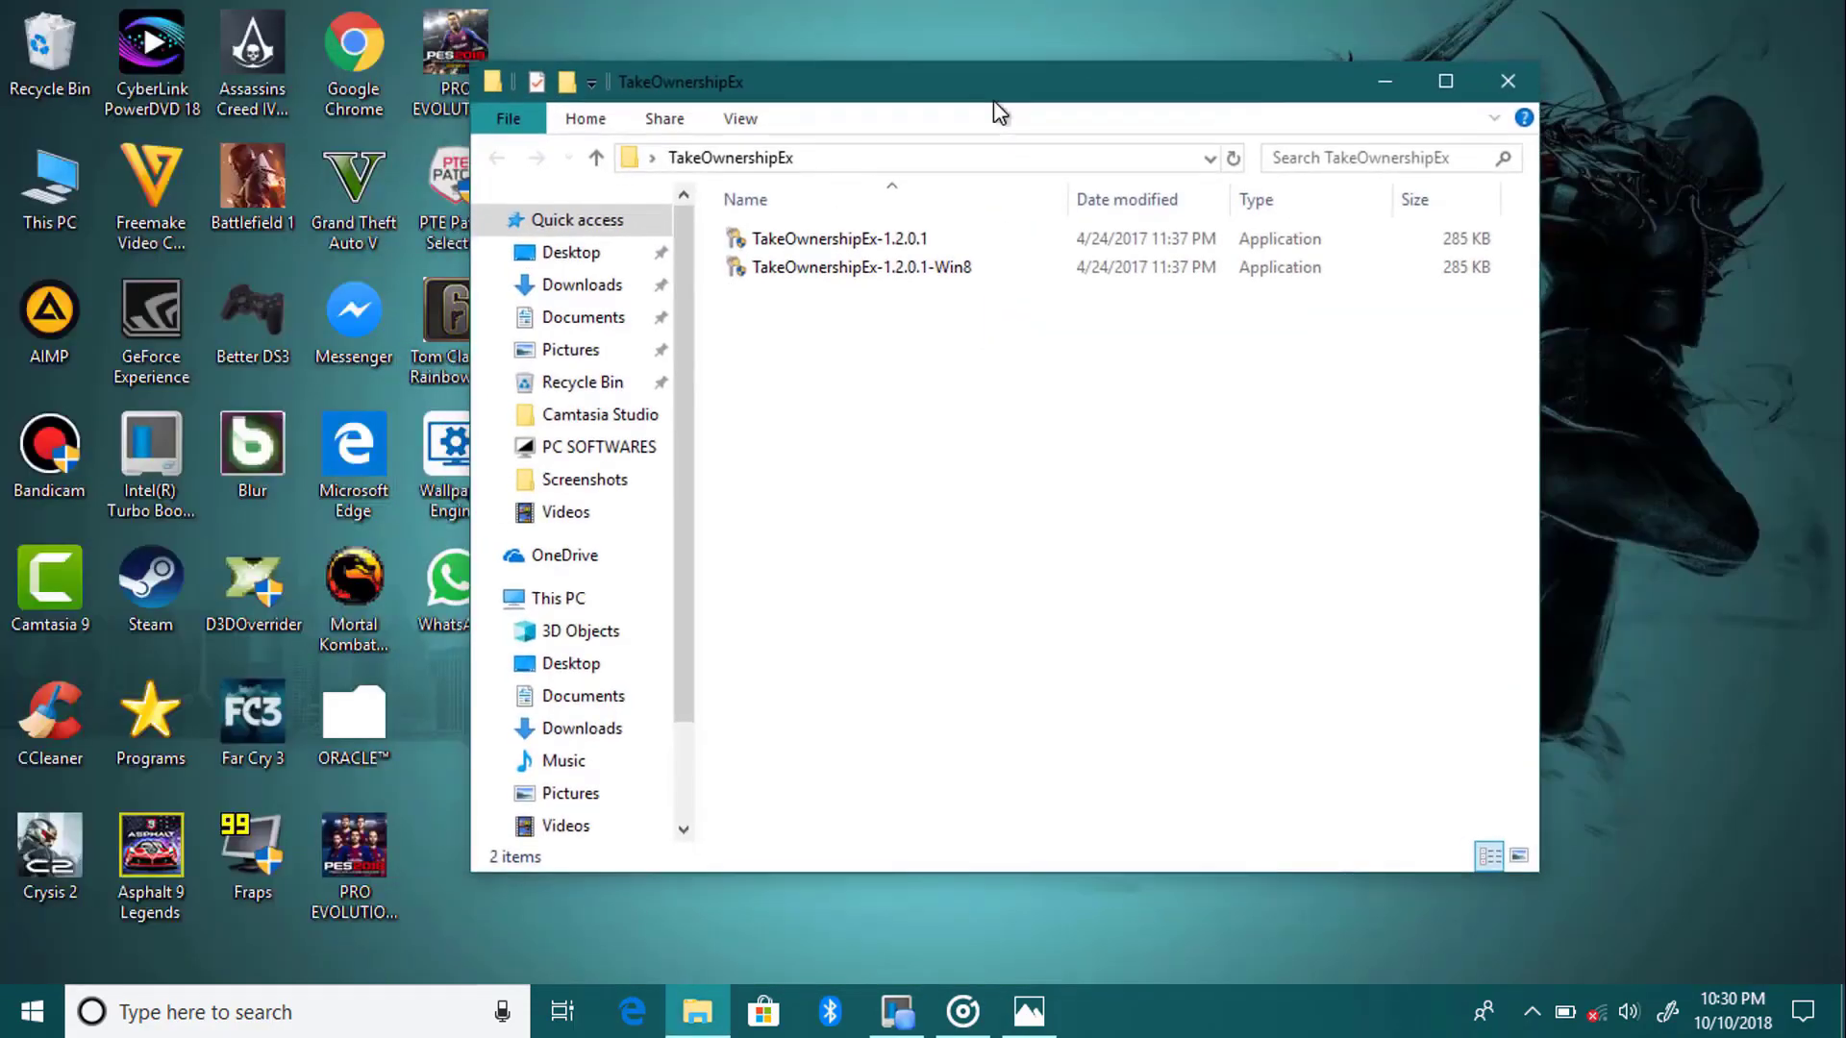
{"action": "left_click", "coordinate": [847, 271]}
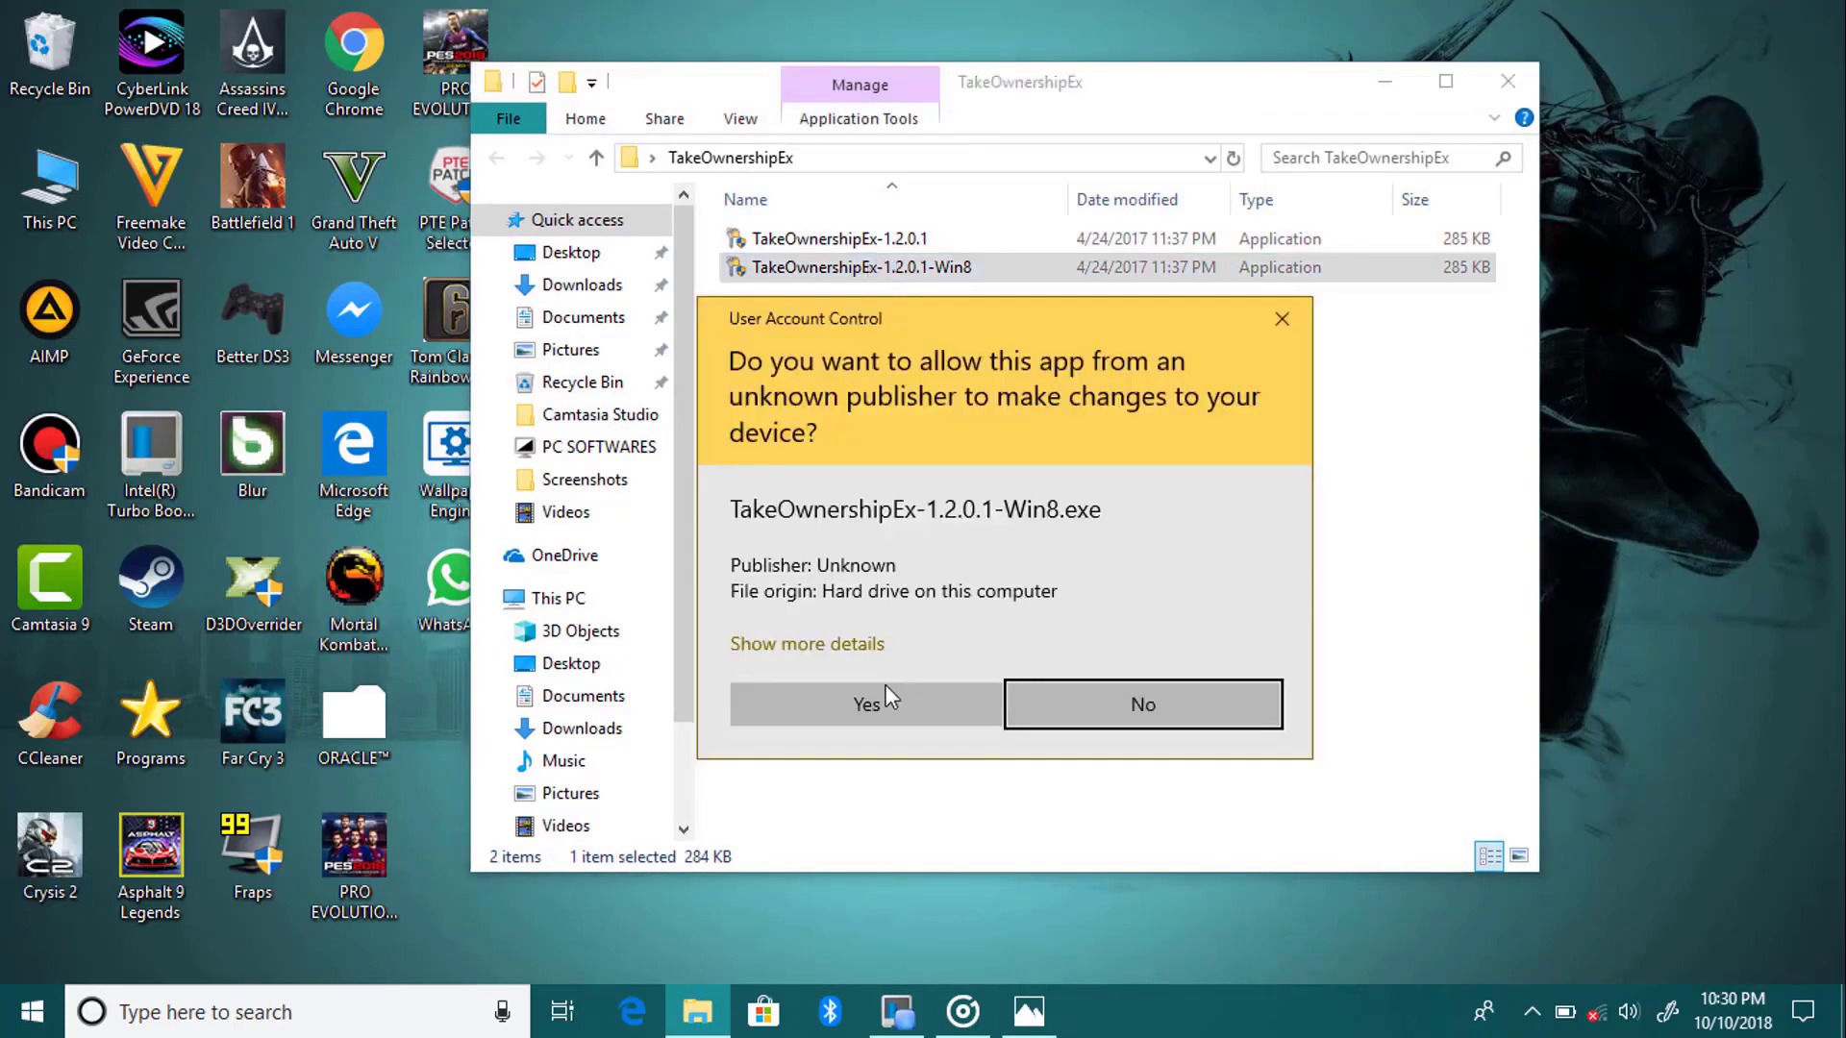
{"action": "left_click", "coordinate": [885, 694]}
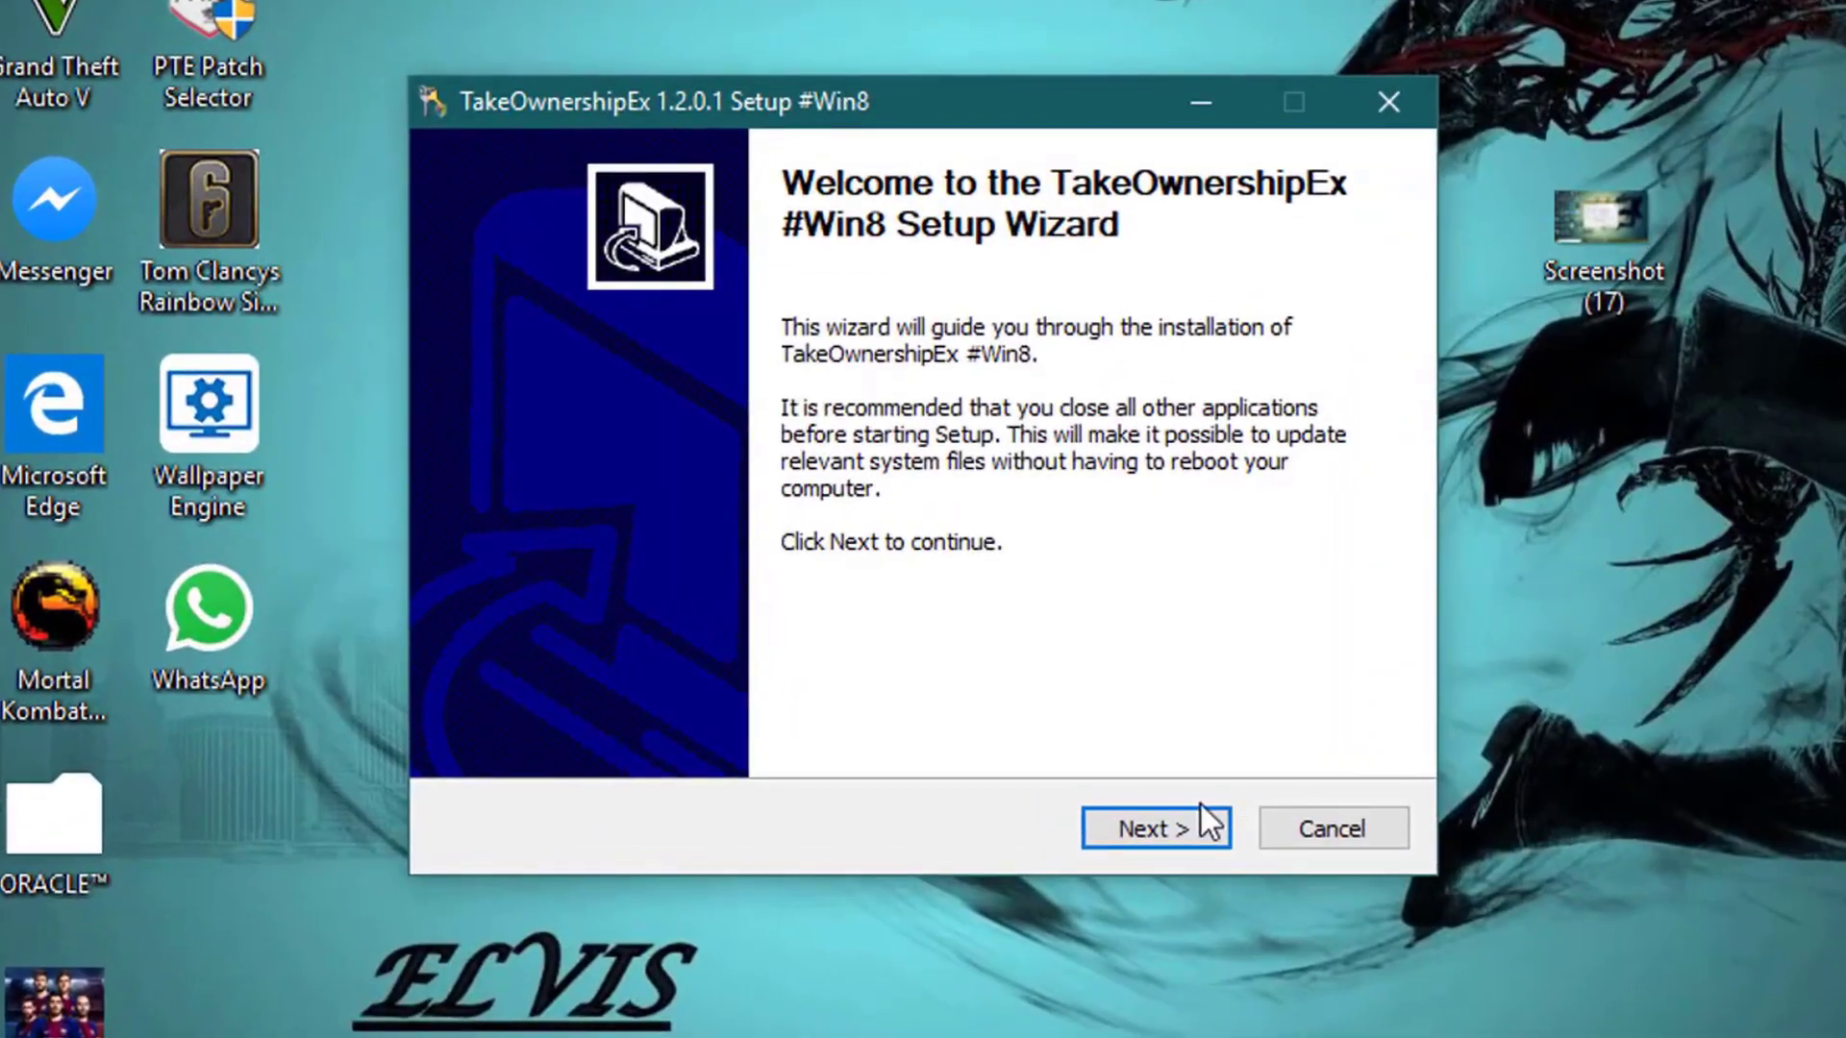
- Accept the TakeOwnershipEx license terms, keep the default destination folder and include the desktop shortcut component
{"action": "left_click", "coordinate": [1098, 715]}
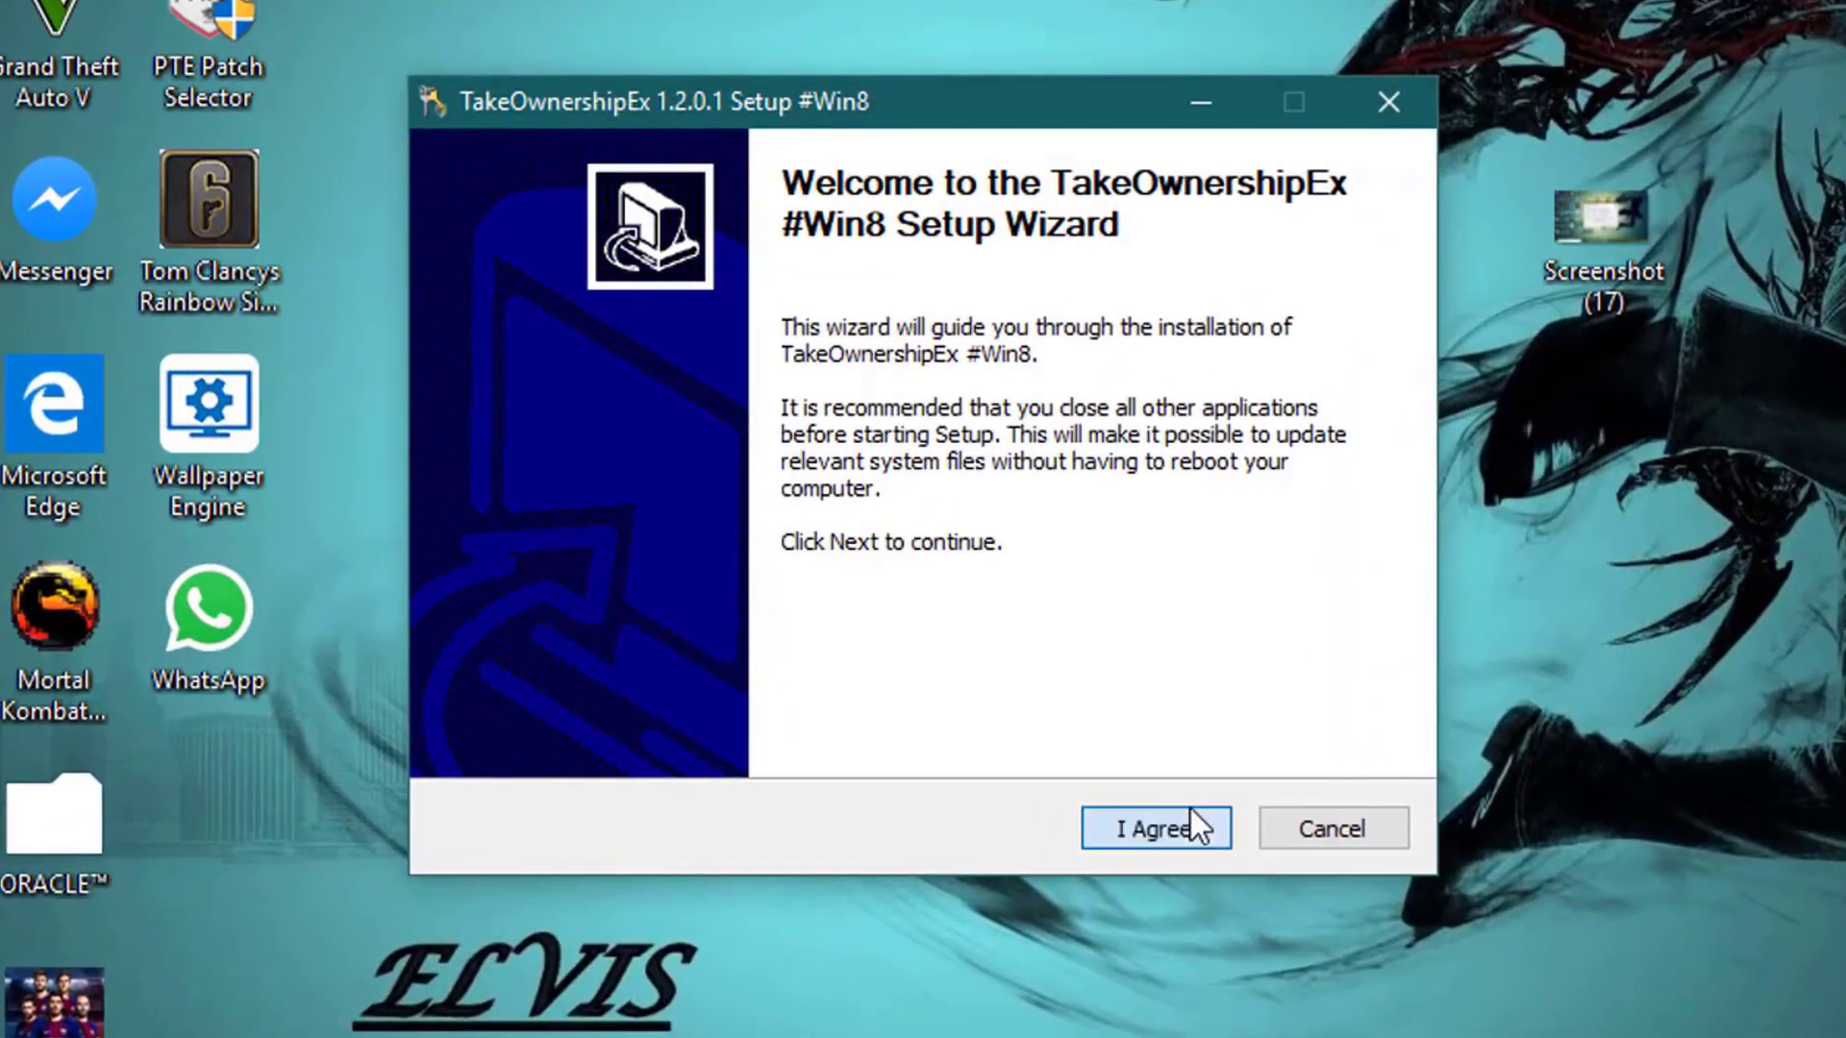
{"action": "left_click", "coordinate": [1190, 809]}
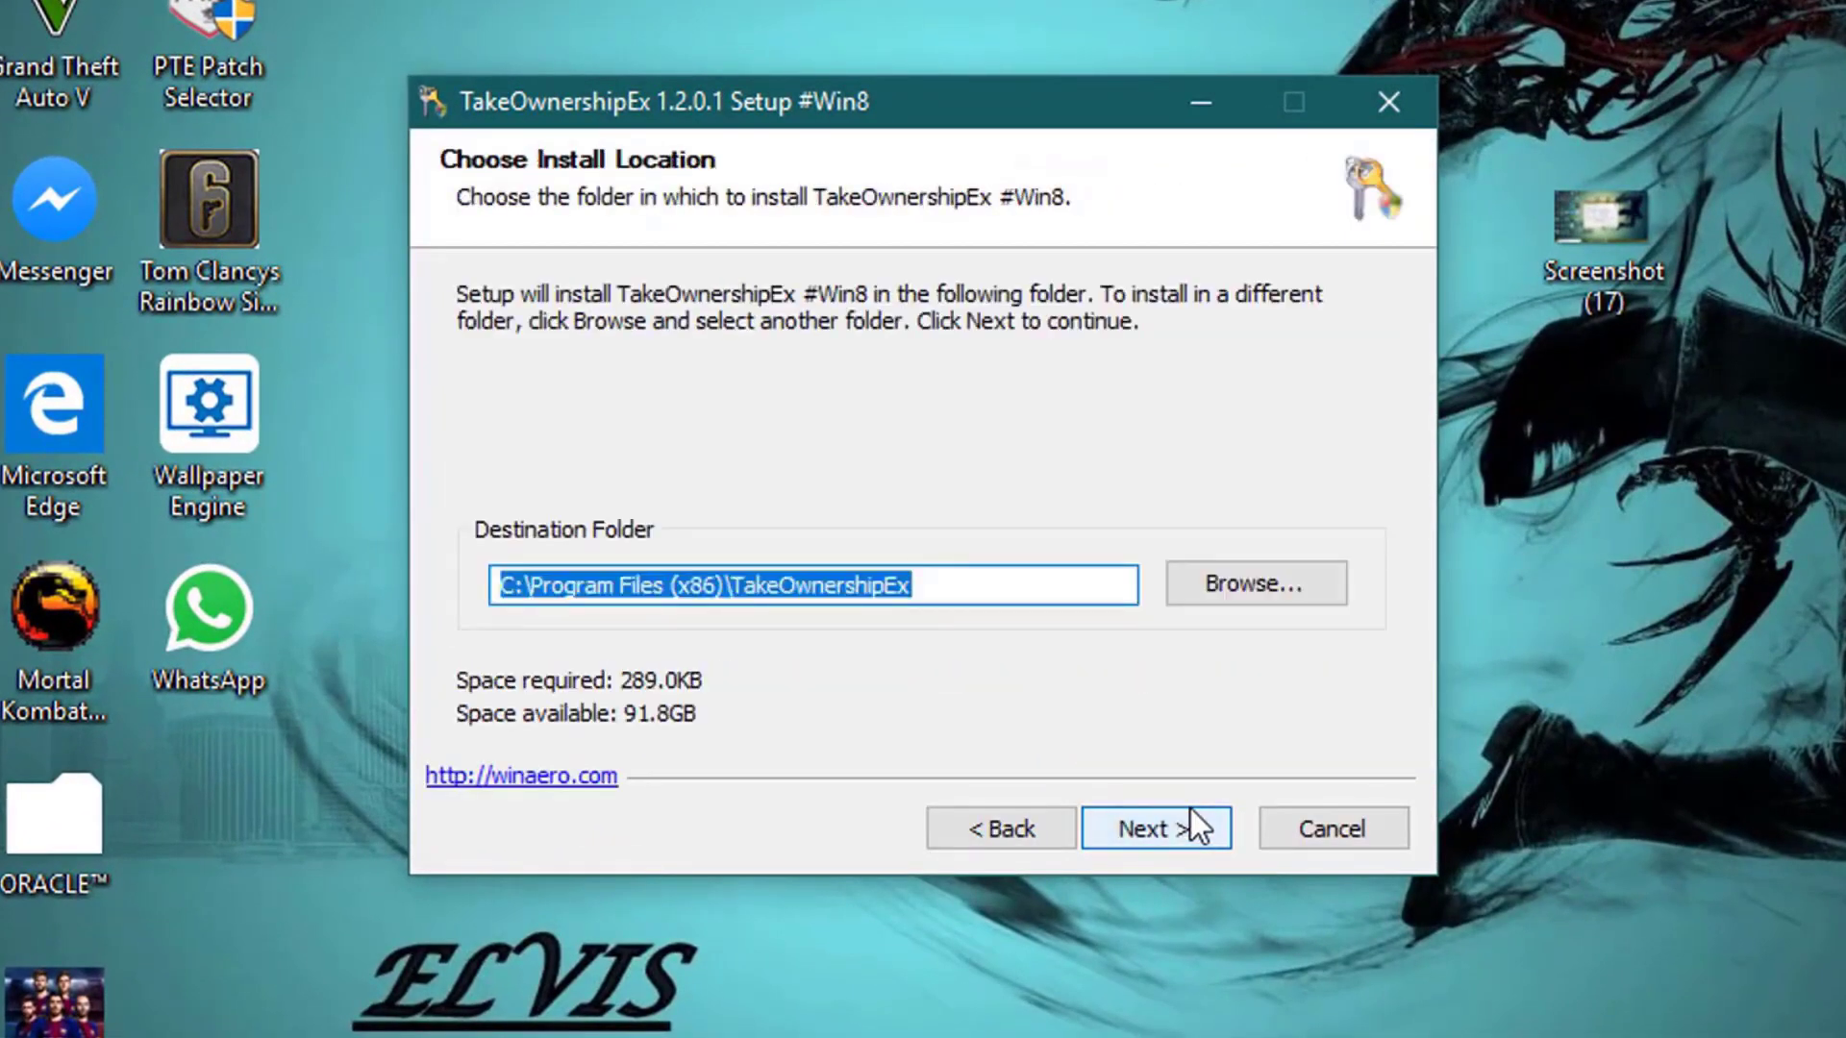
{"action": "left_click", "coordinate": [1169, 827]}
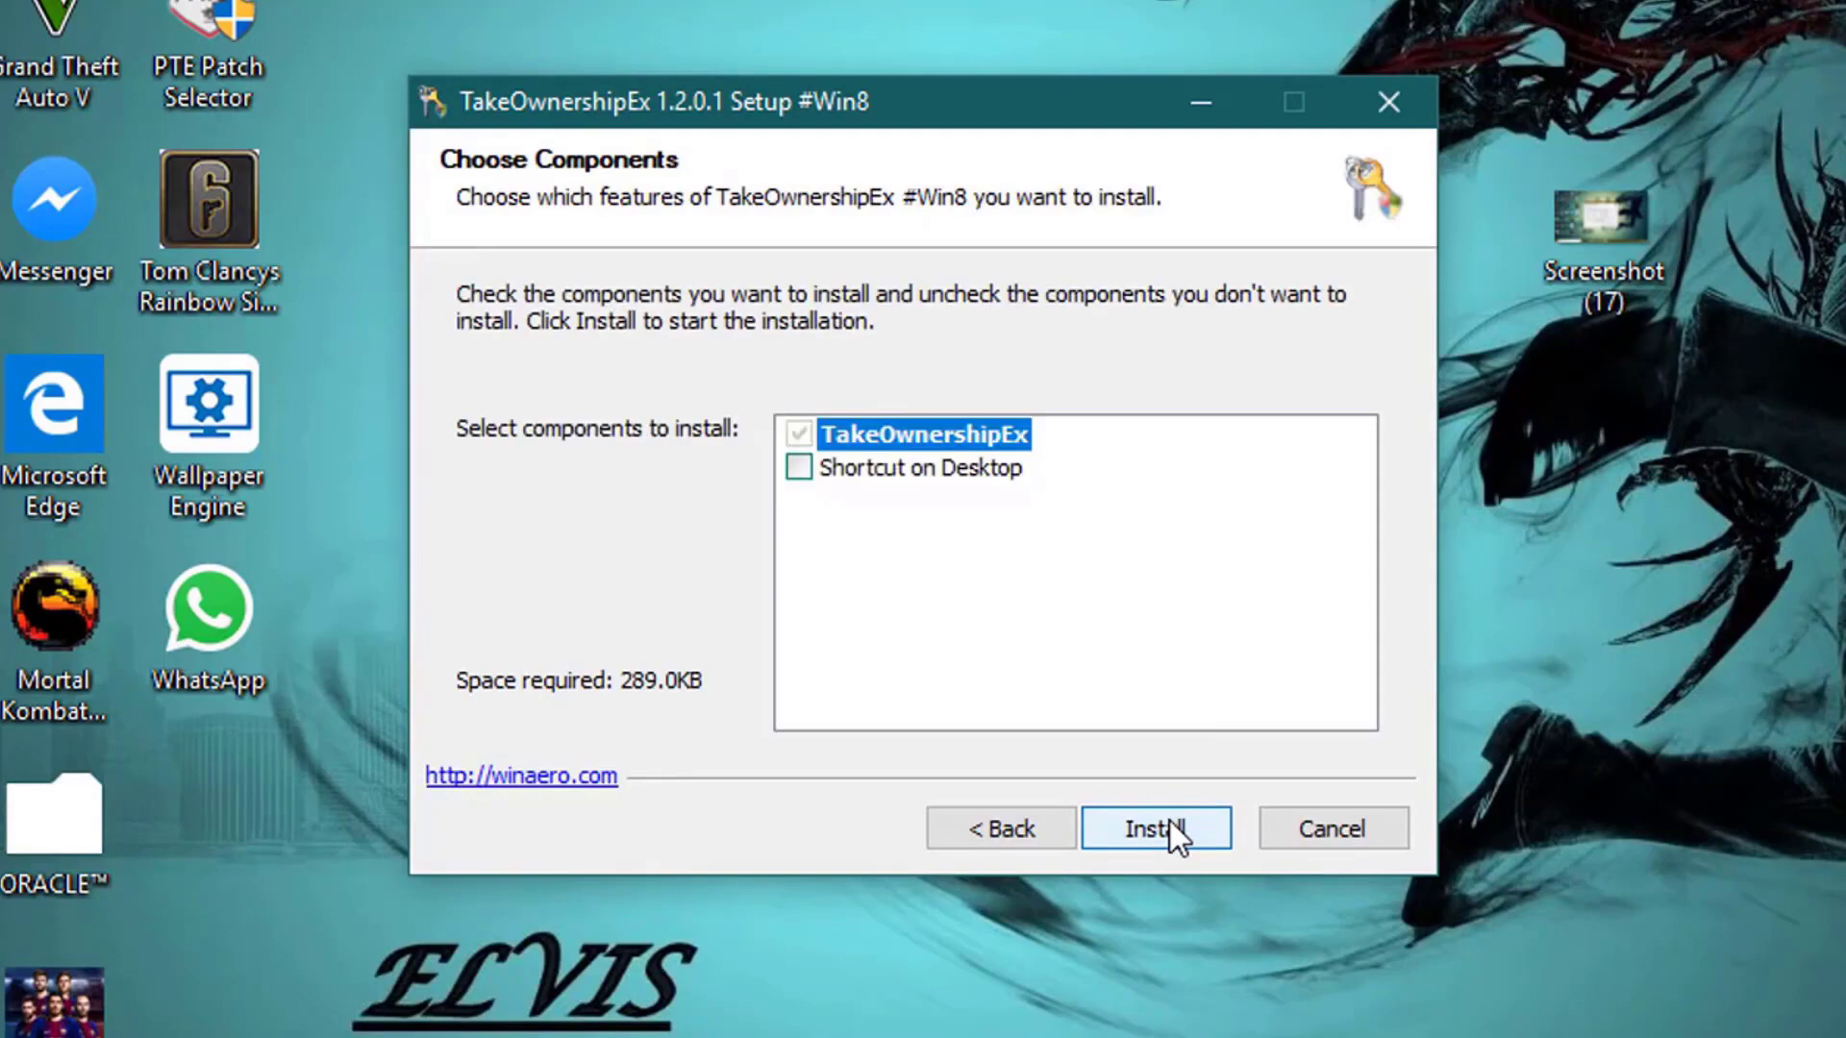
{"action": "left_click", "coordinate": [807, 468]}
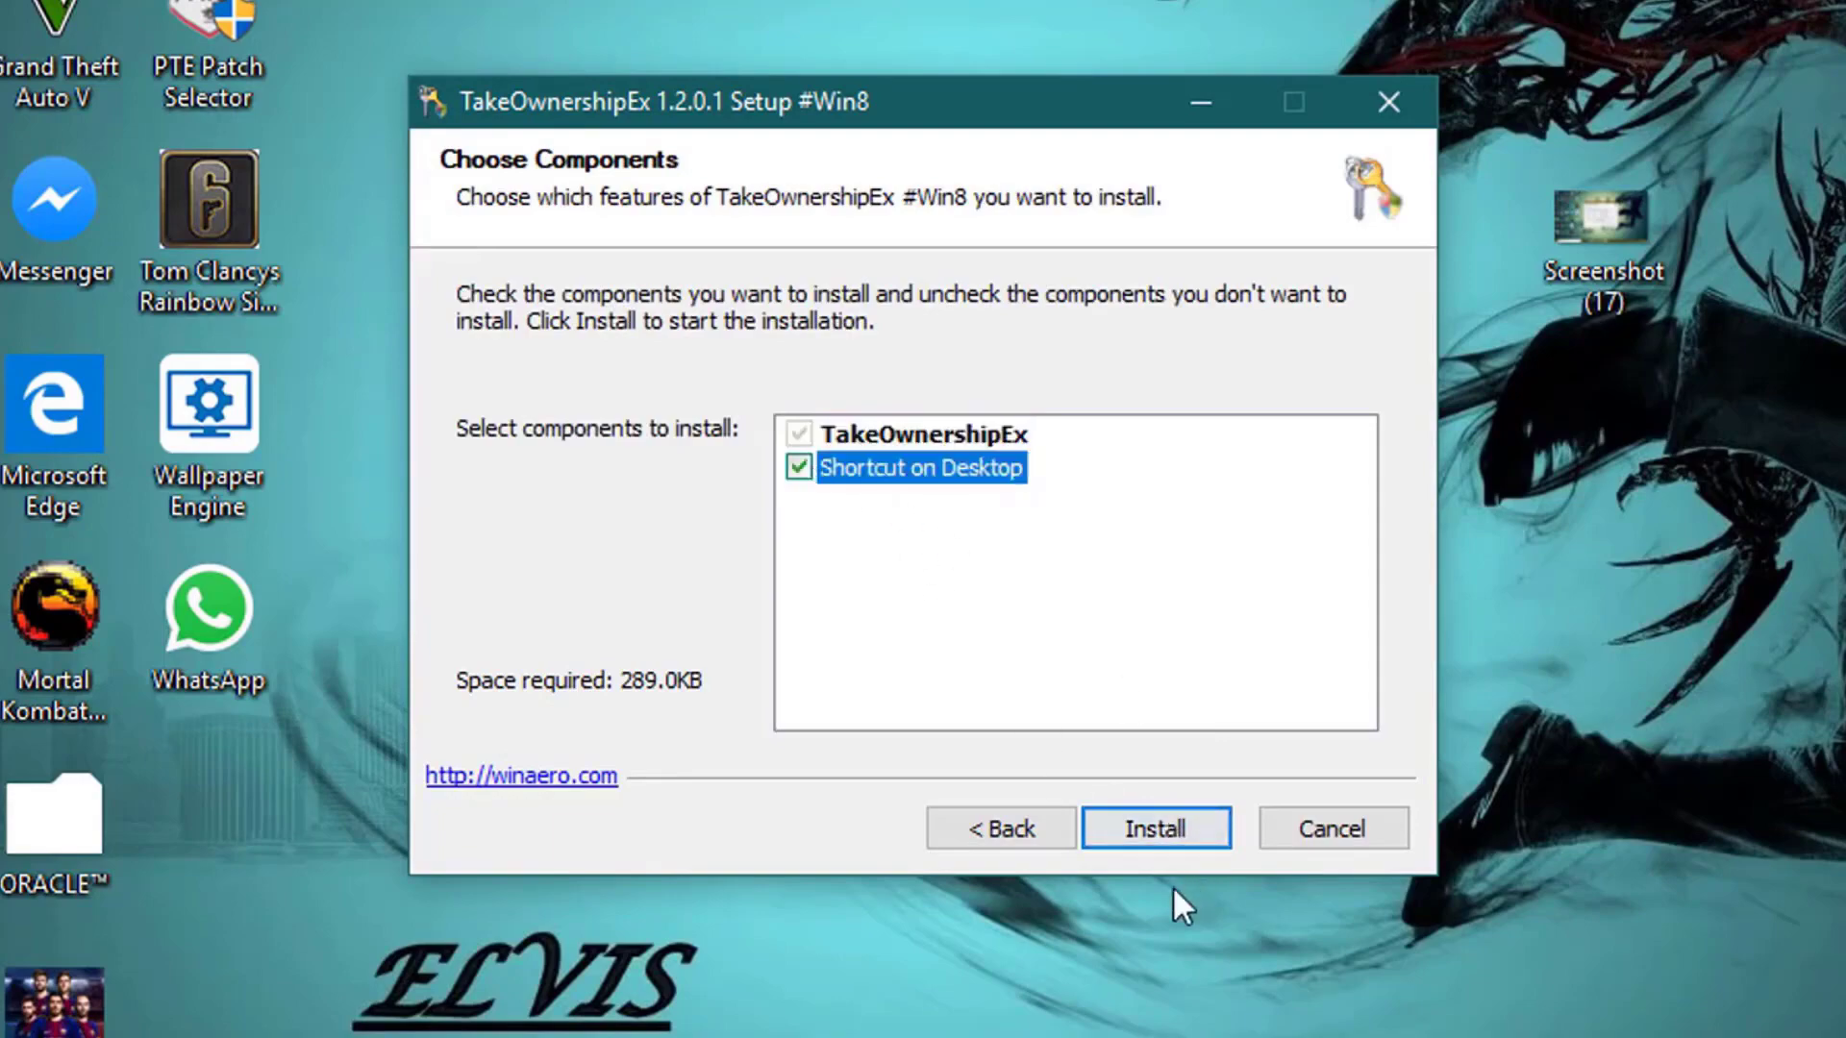
- Complete the TakeOwnershipEx installation and delete the extracted TakeOwnershipEx folder from the desktop
{"action": "left_click", "coordinate": [1127, 827]}
{"action": "left_click", "coordinate": [1123, 820]}
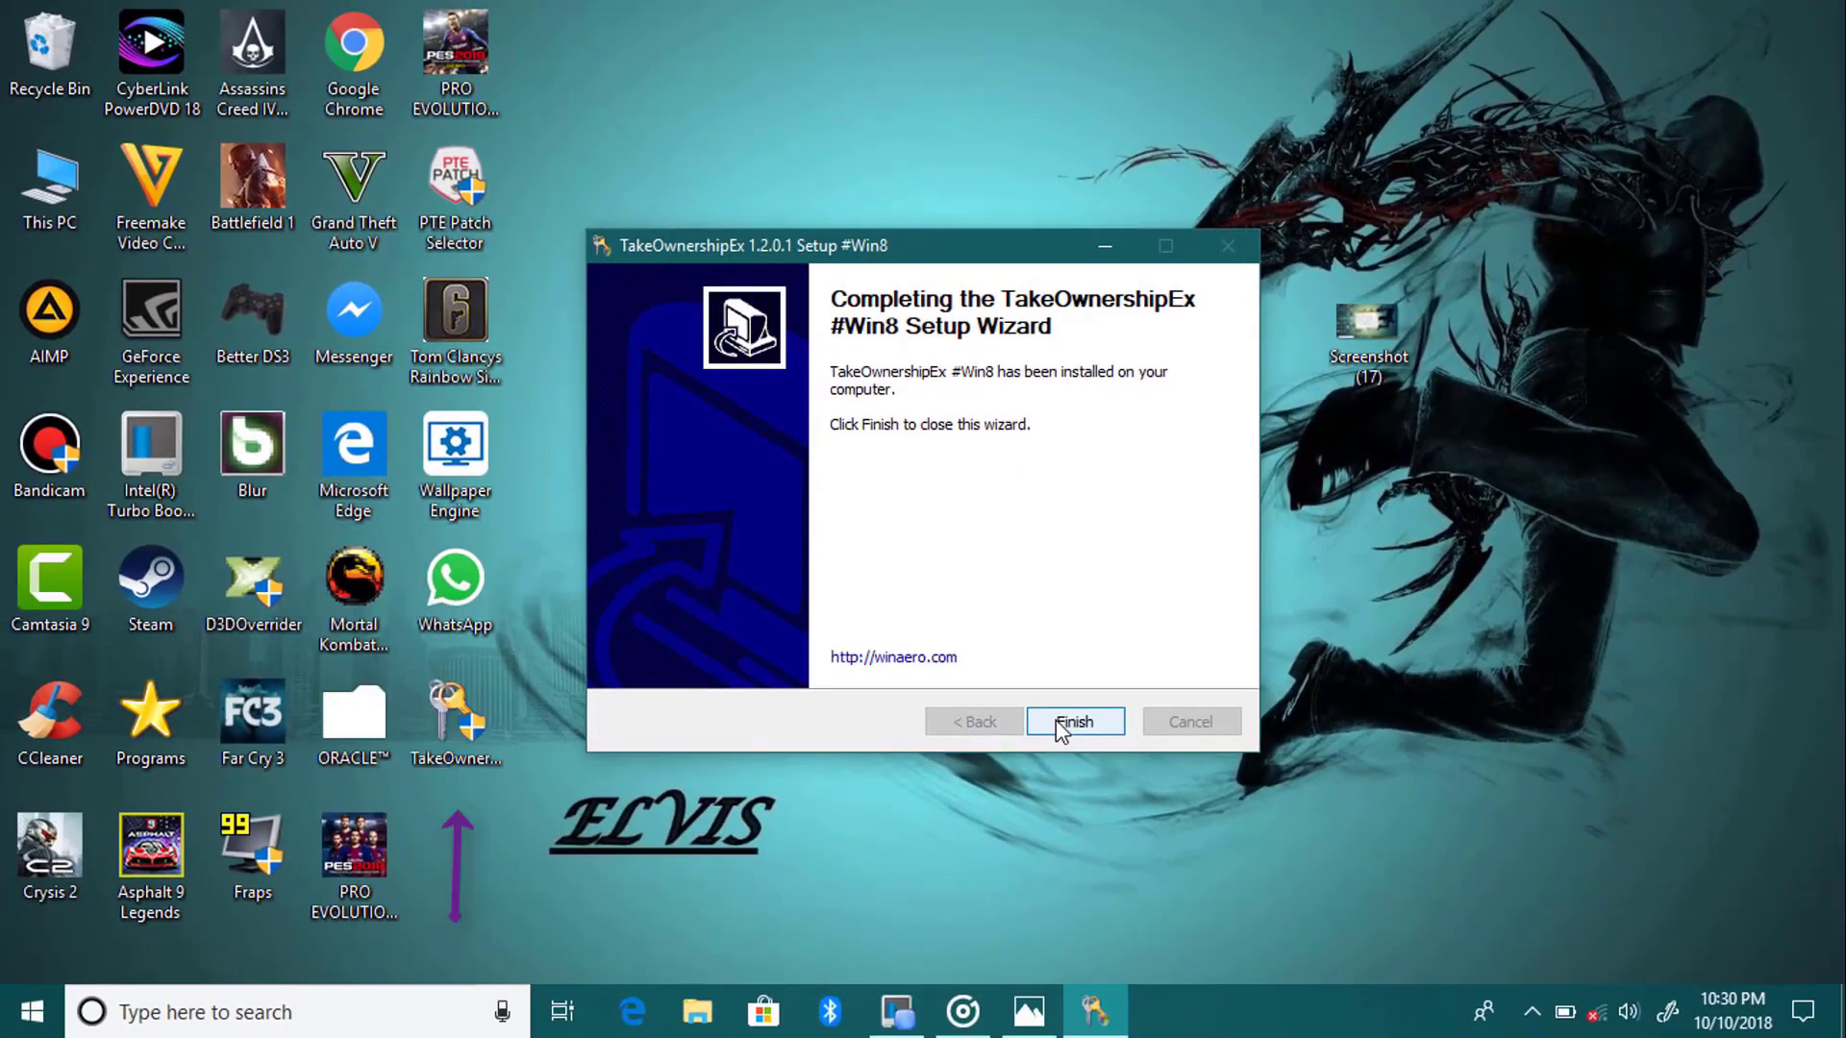
{"action": "left_click", "coordinate": [1060, 723]}
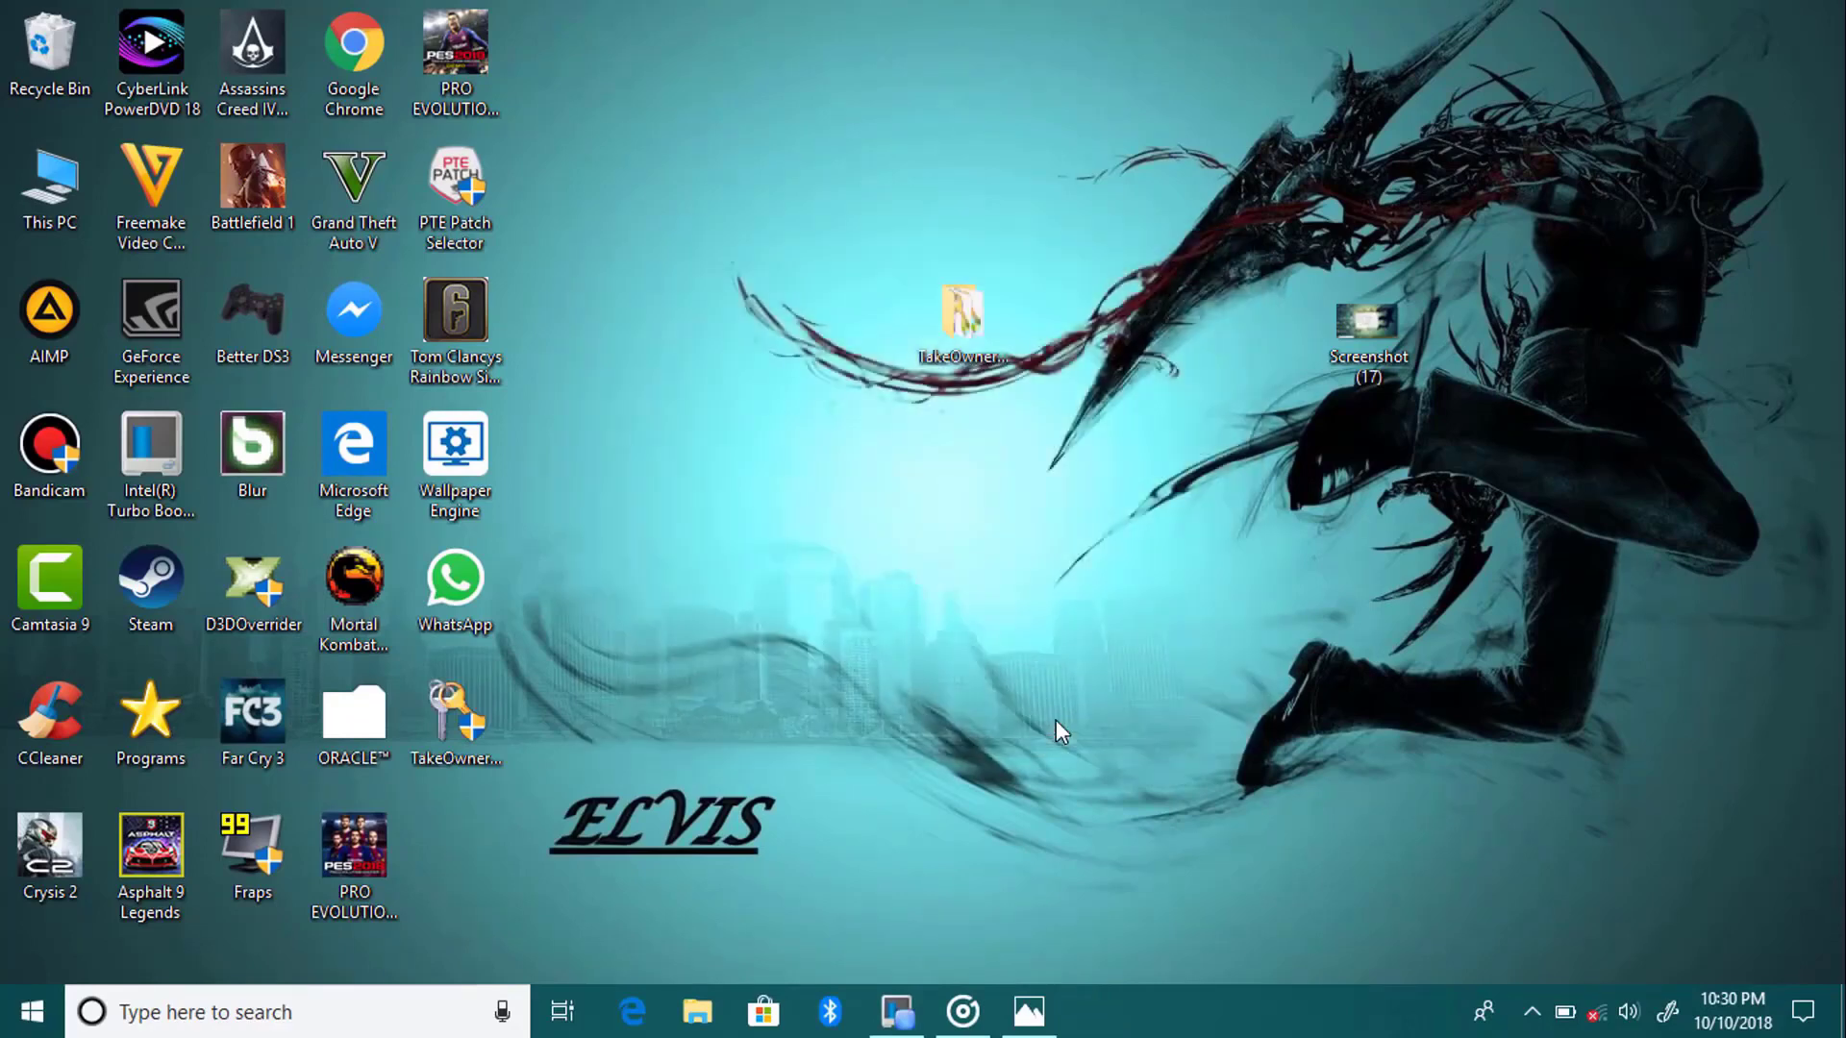
{"action": "left_click", "coordinate": [955, 338]}
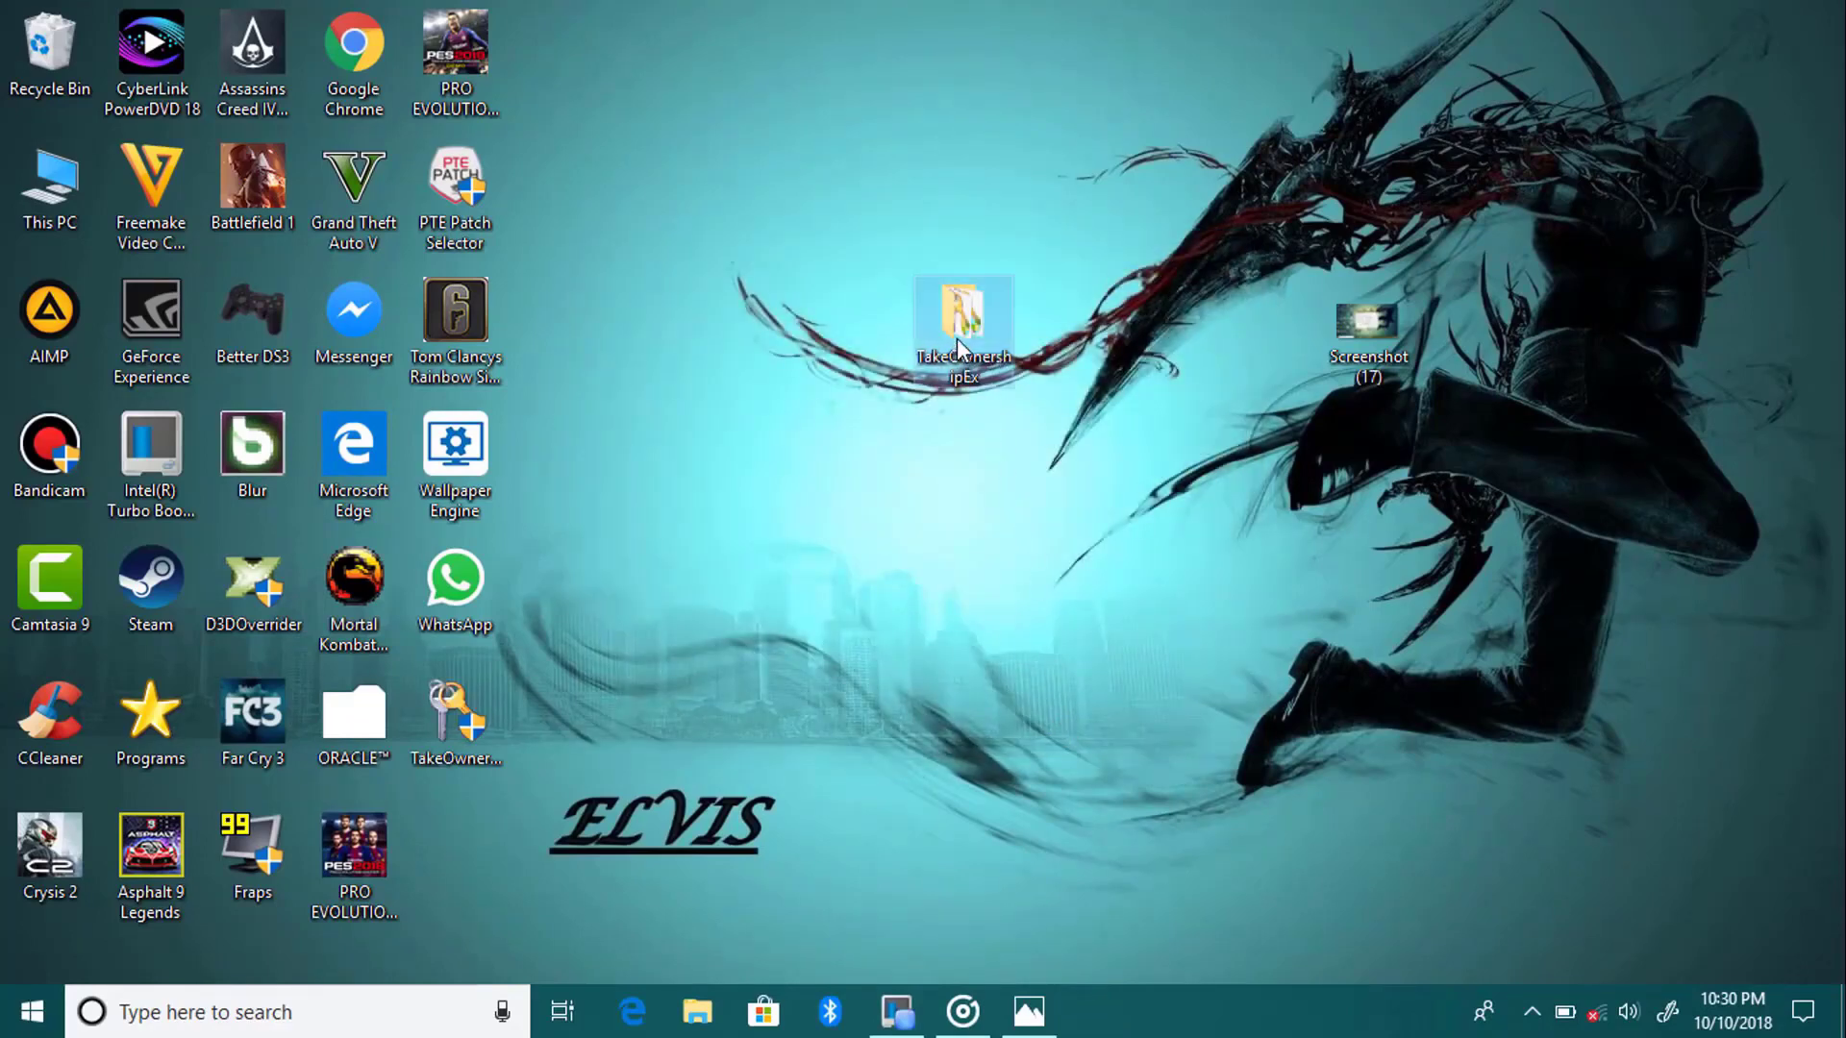
{"action": "key", "text": "Delete"}
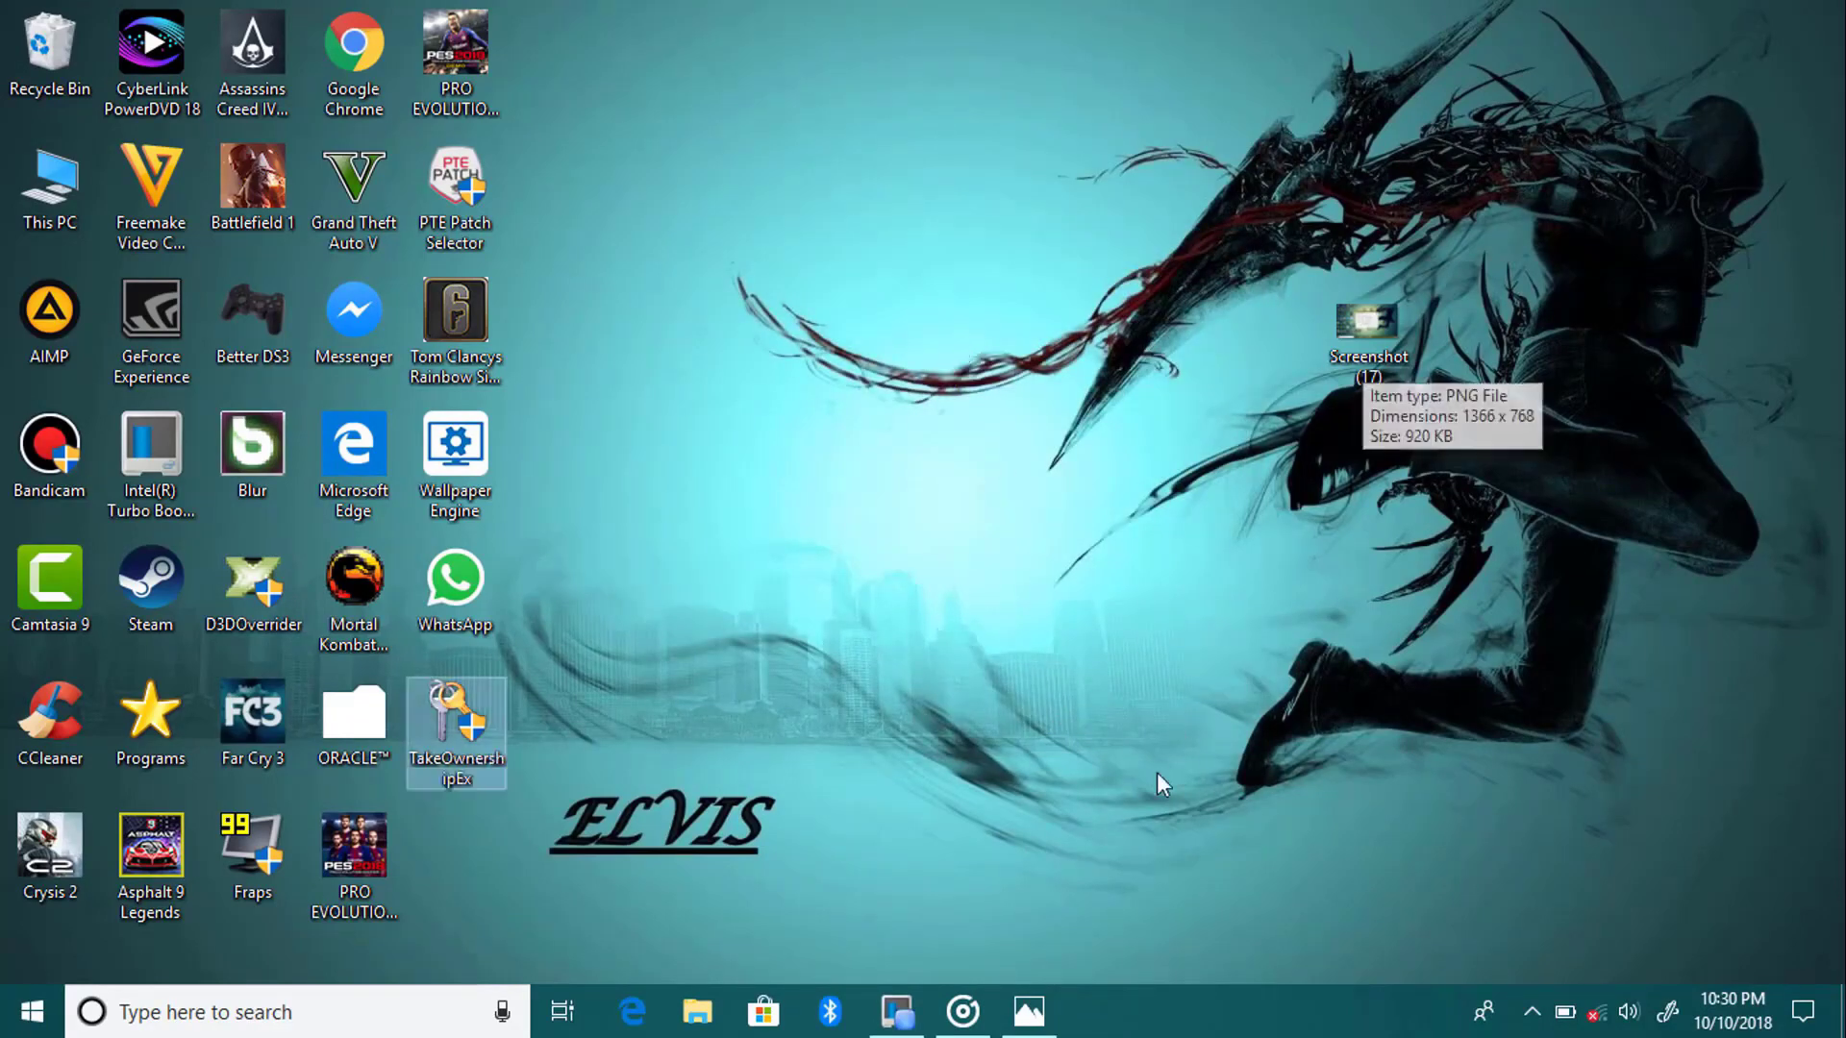
- Review the patch status of the Uxtheme, Themeui and Uxinit files in Screenshot (17), and minimize the picture
{"action": "left_click", "coordinate": [1052, 1012]}
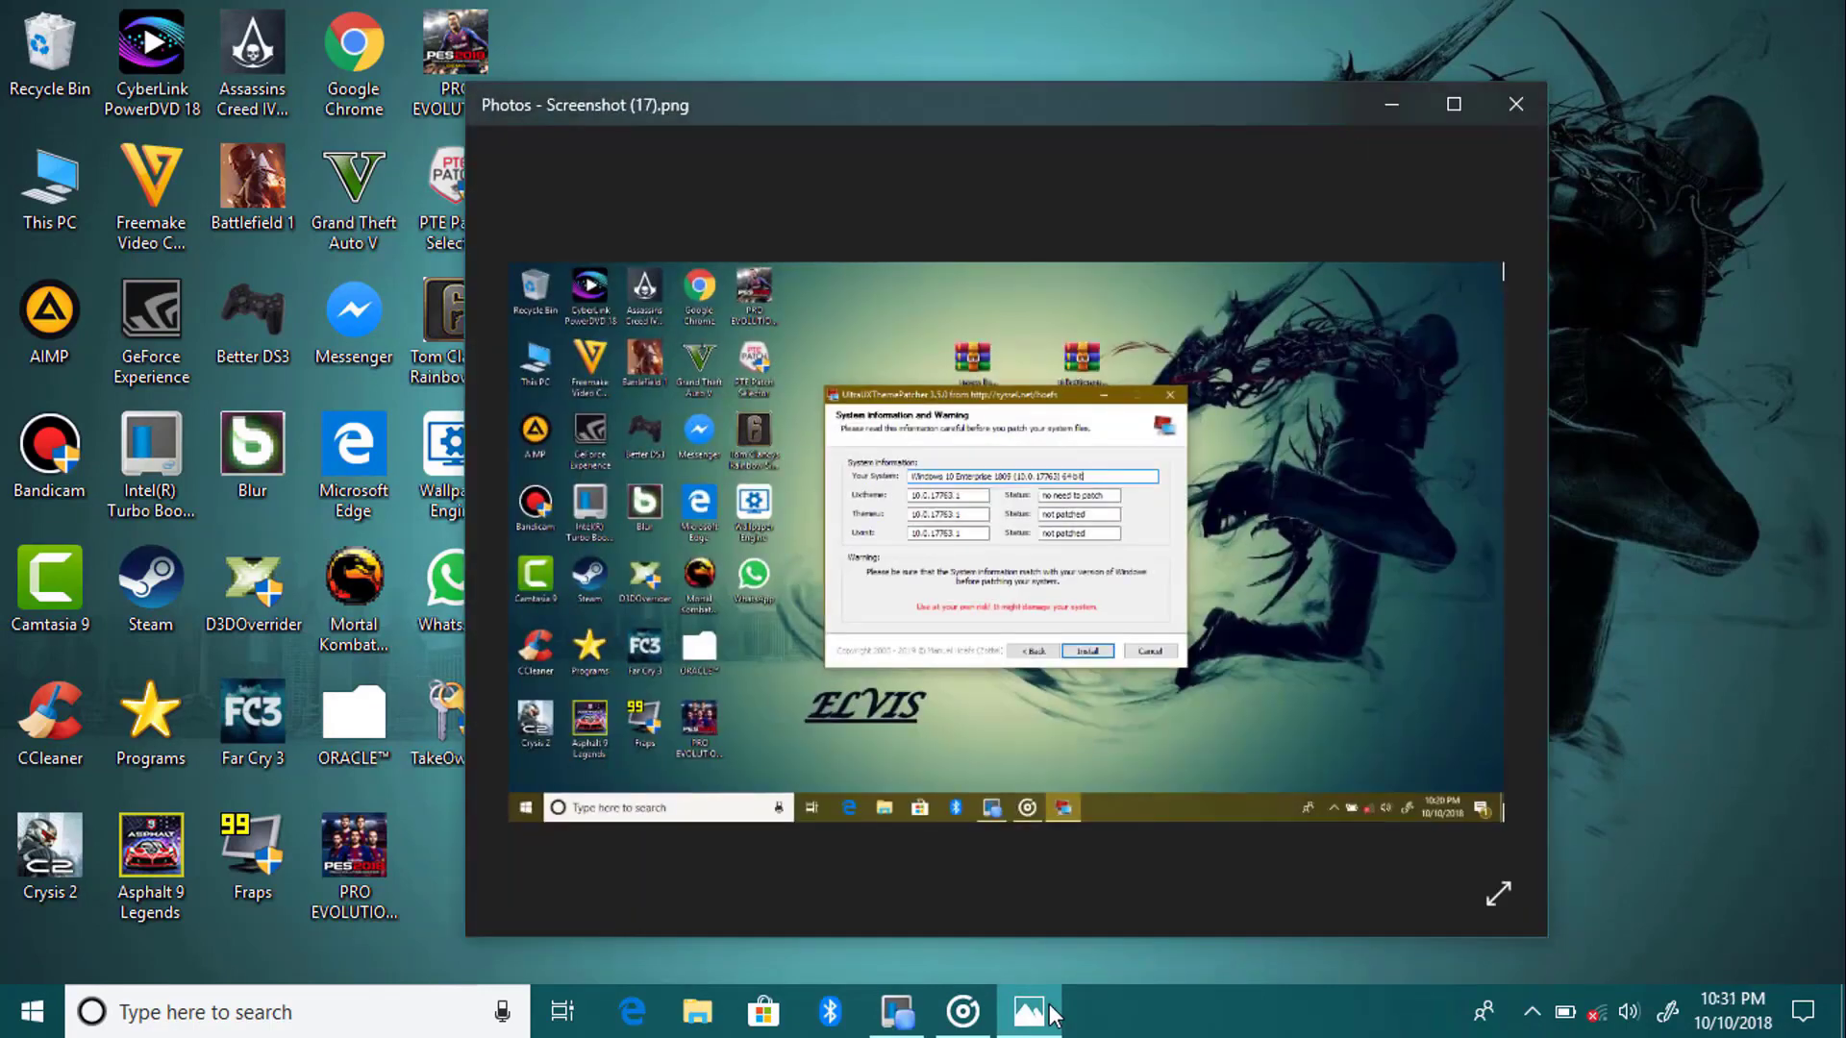
{"action": "scroll", "coordinate": [1027, 550], "scroll_direction": "up", "scroll_amount": 3}
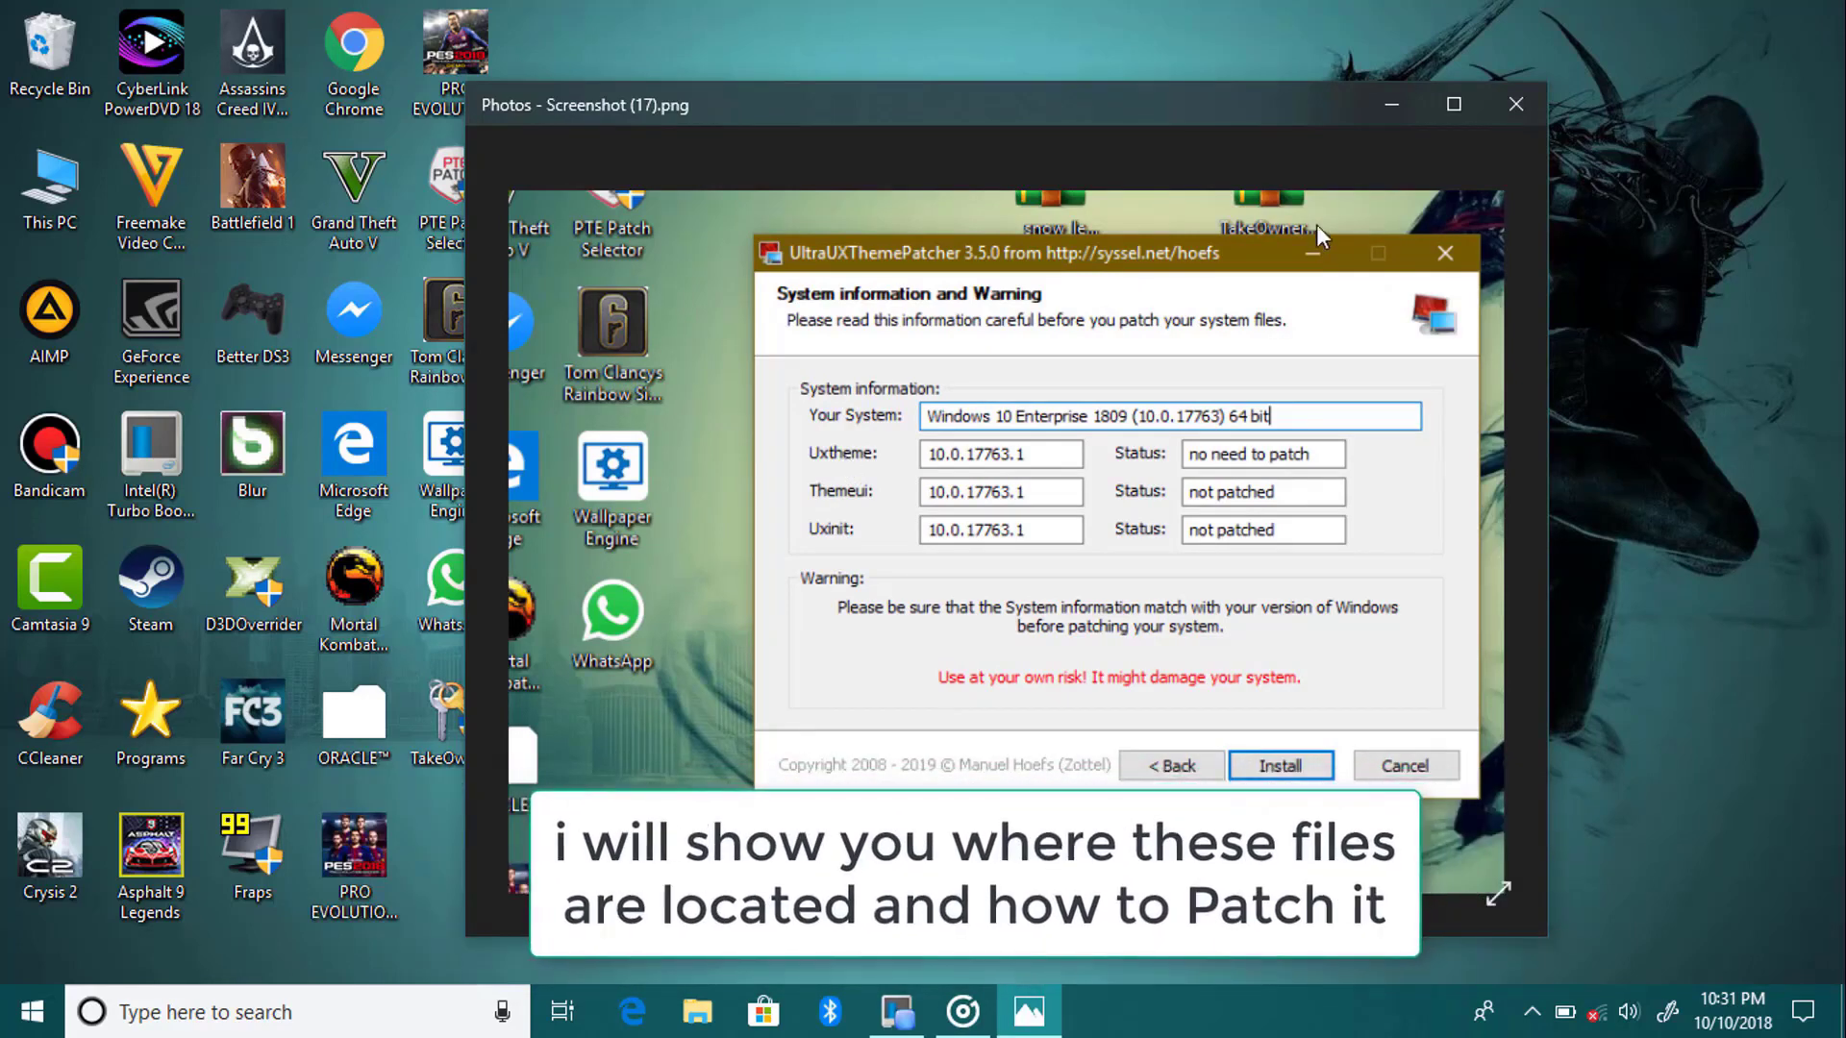
{"action": "left_click", "coordinate": [1391, 106]}
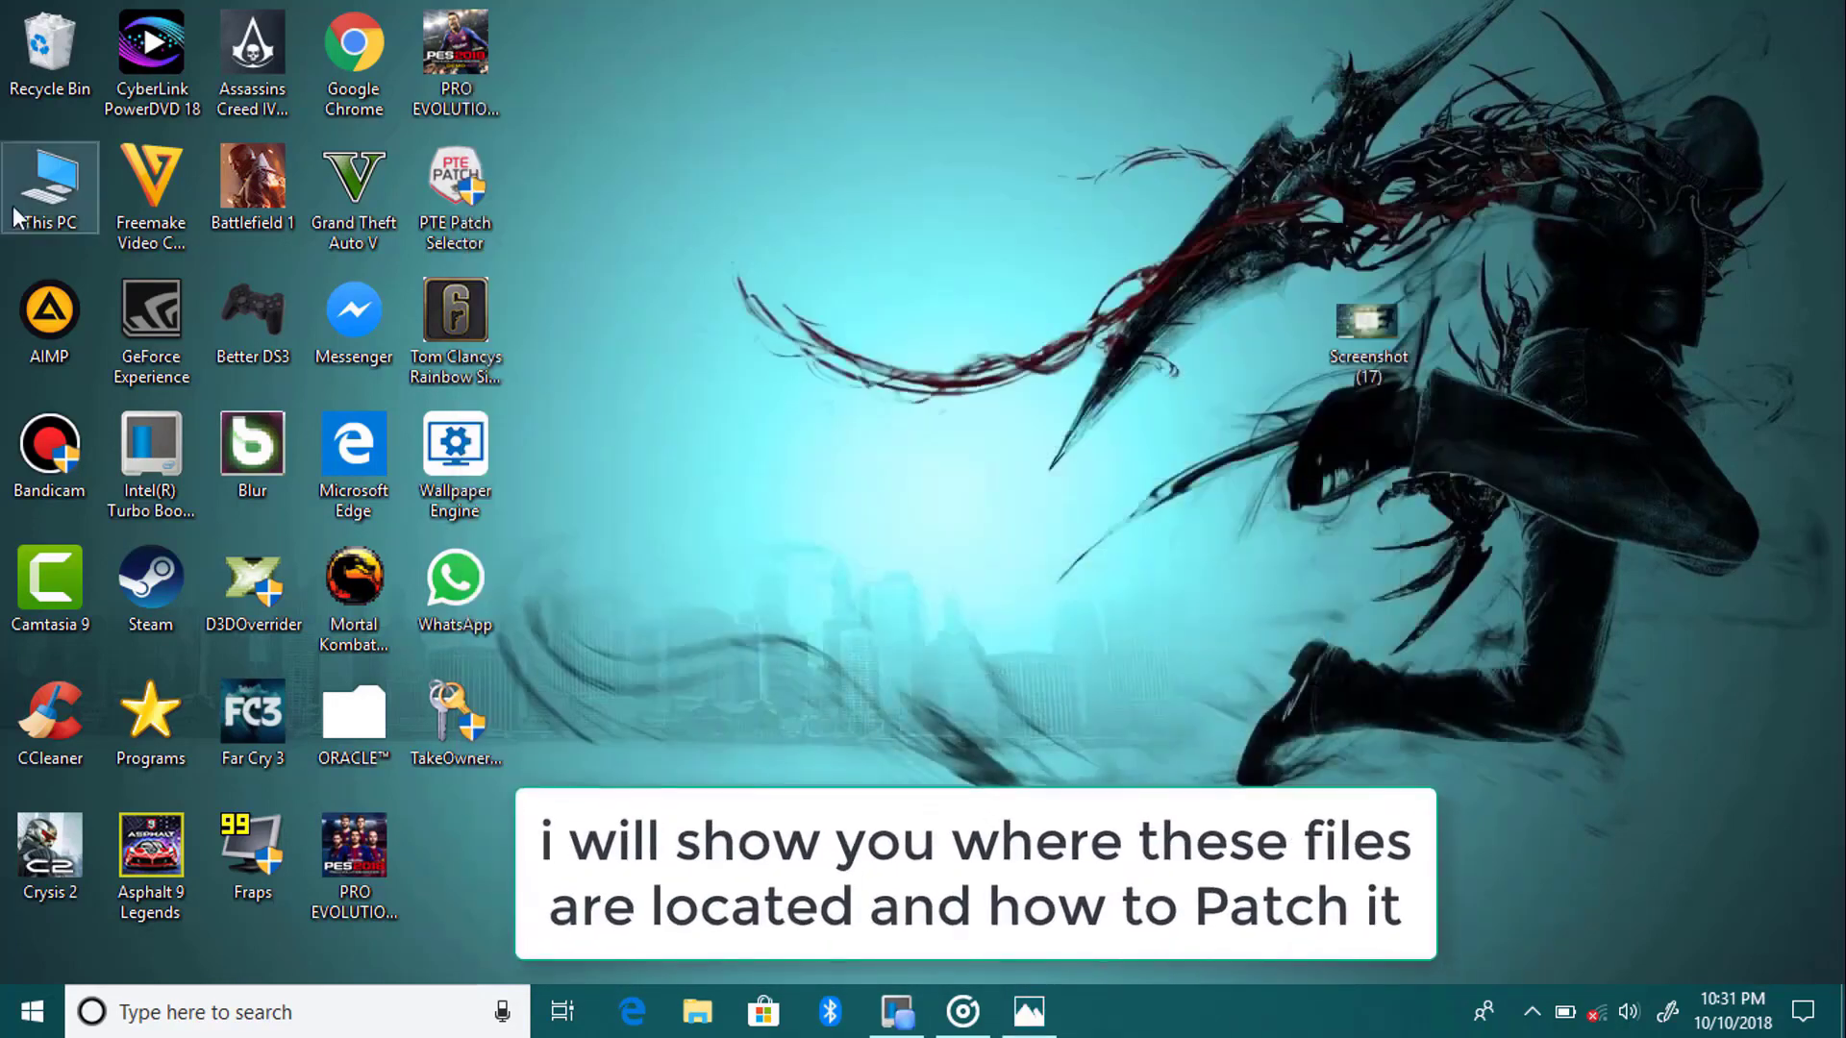
- Open the Windows folder on Local Disk (C:)
{"action": "double_click", "coordinate": [29, 183]}
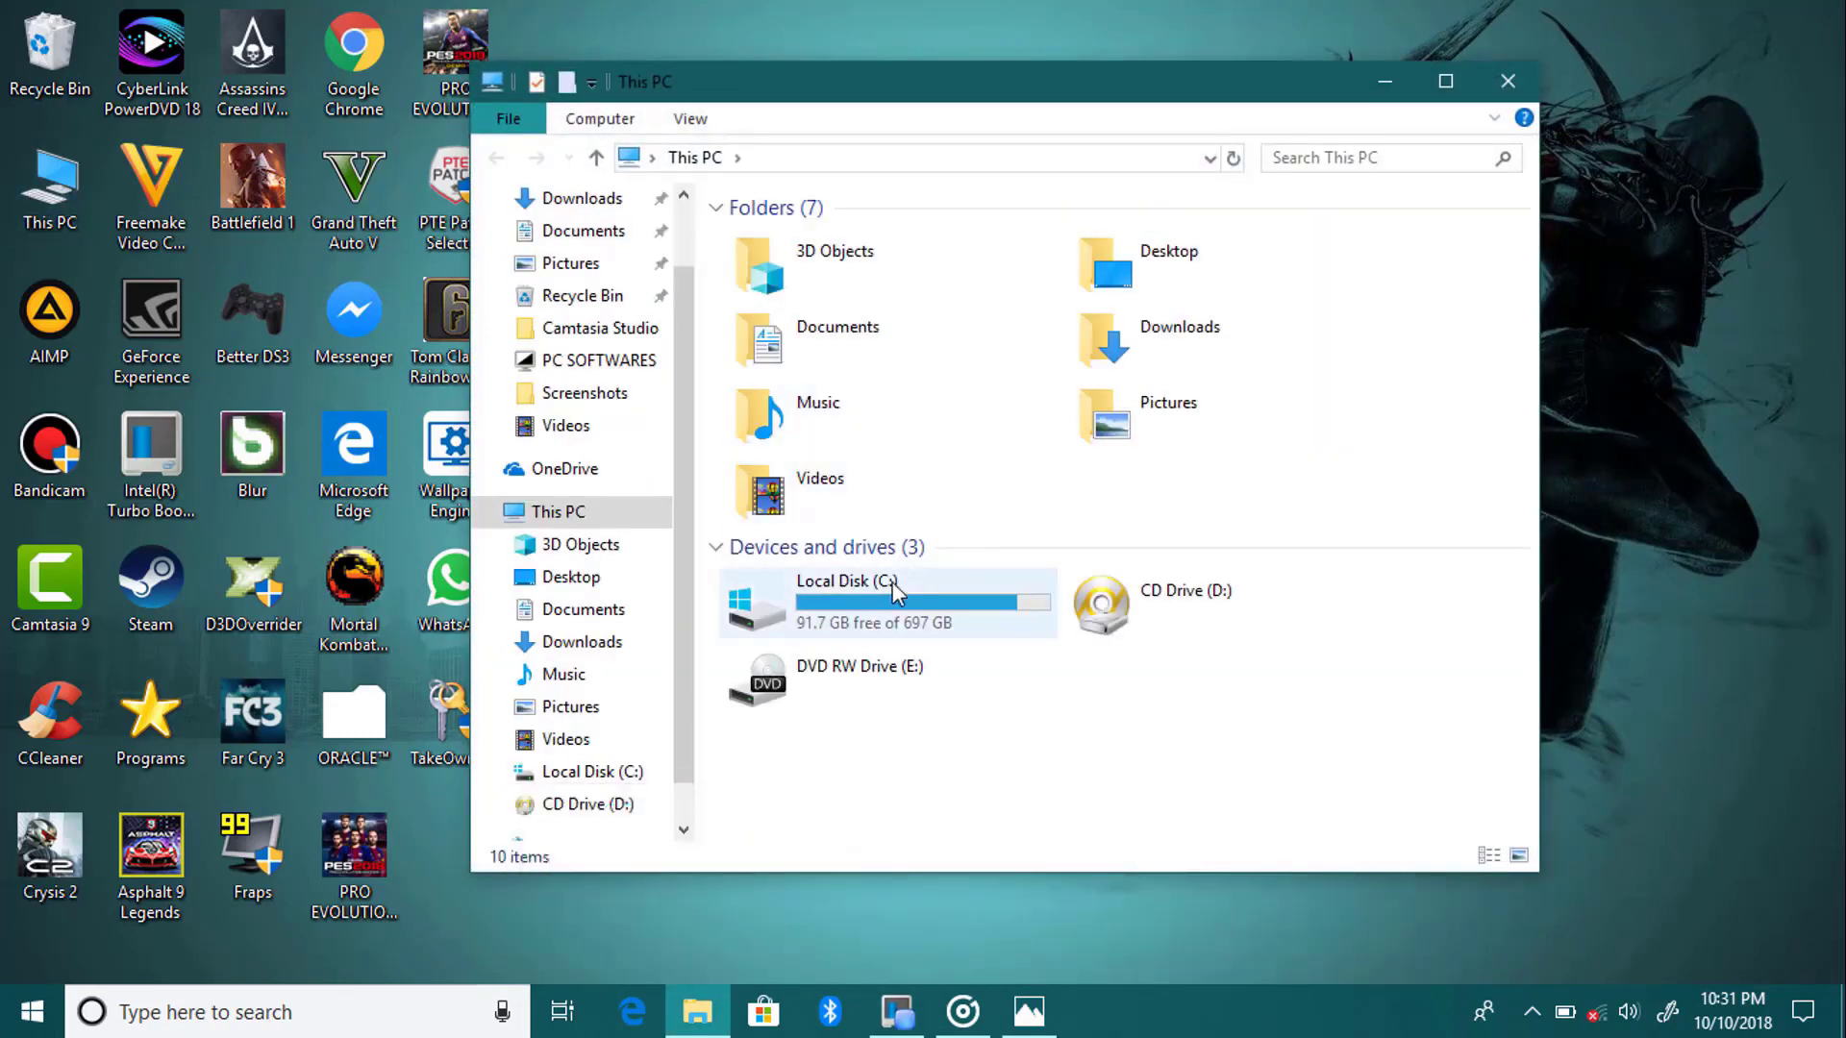
{"action": "left_click", "coordinate": [892, 581]}
{"action": "double_click", "coordinate": [892, 580]}
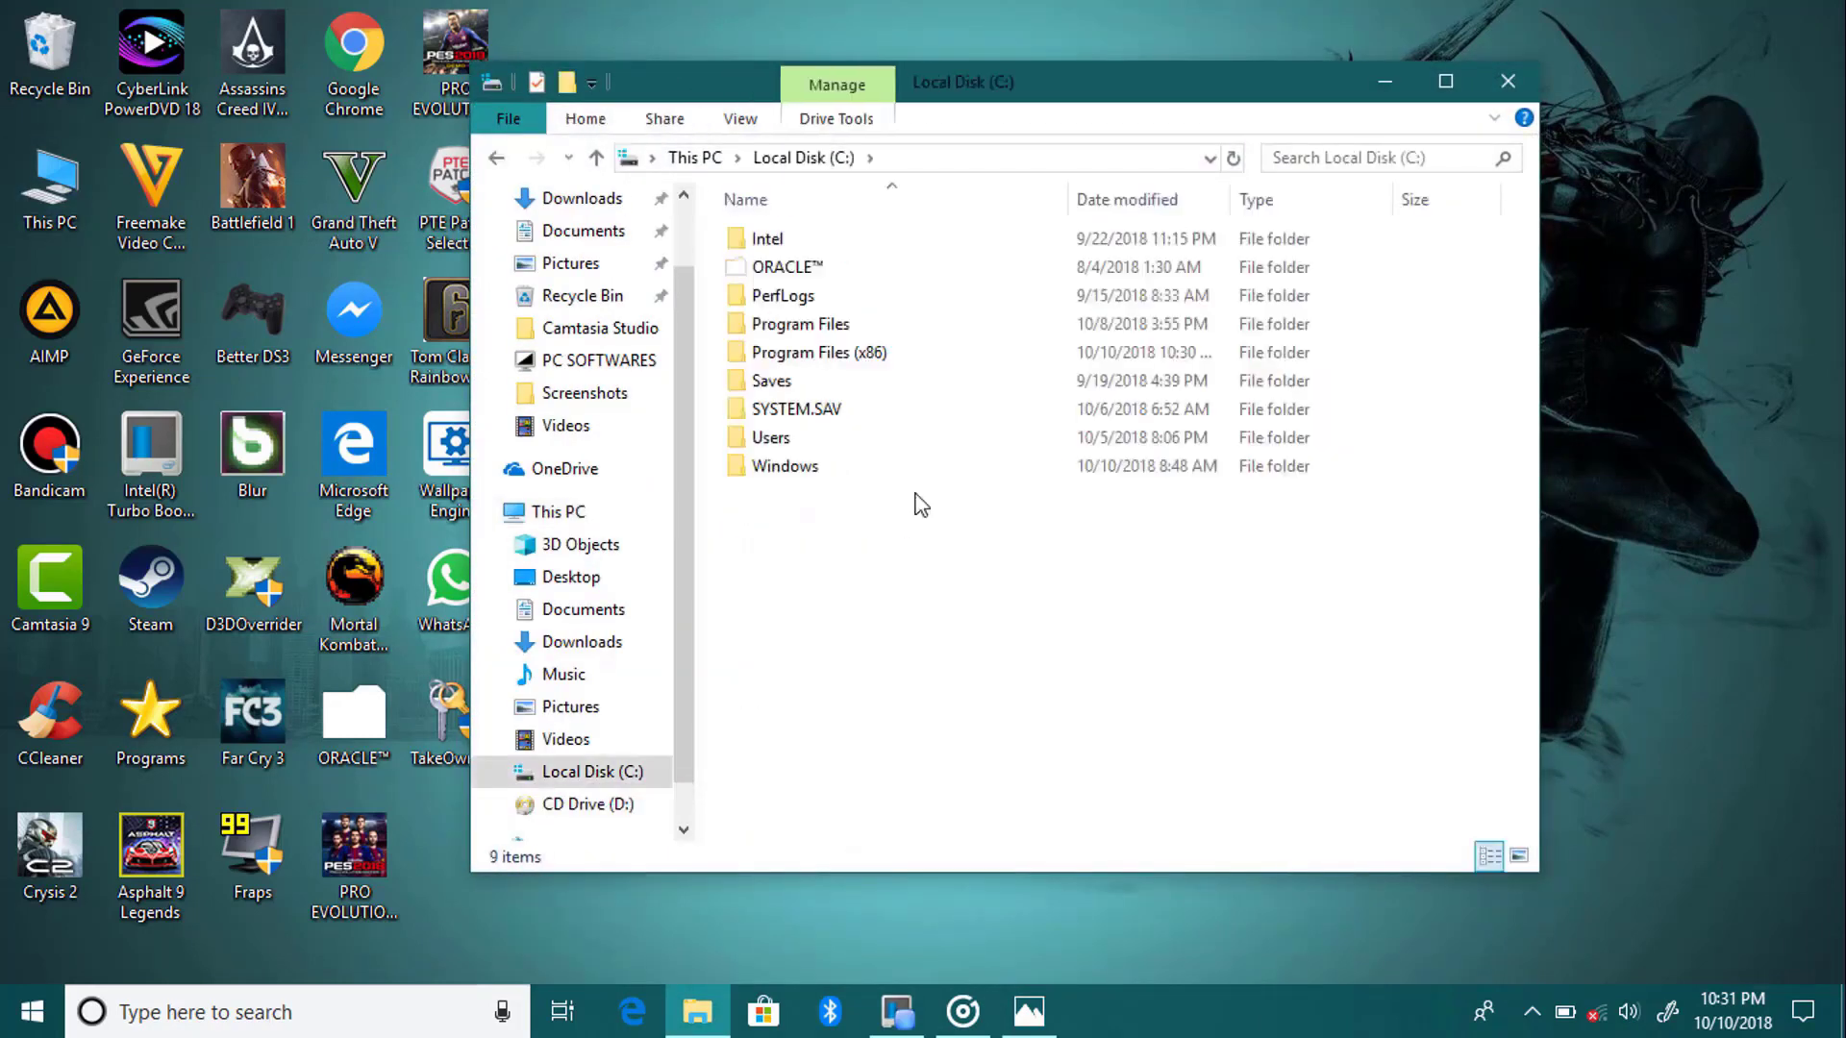
{"action": "double_click", "coordinate": [825, 472]}
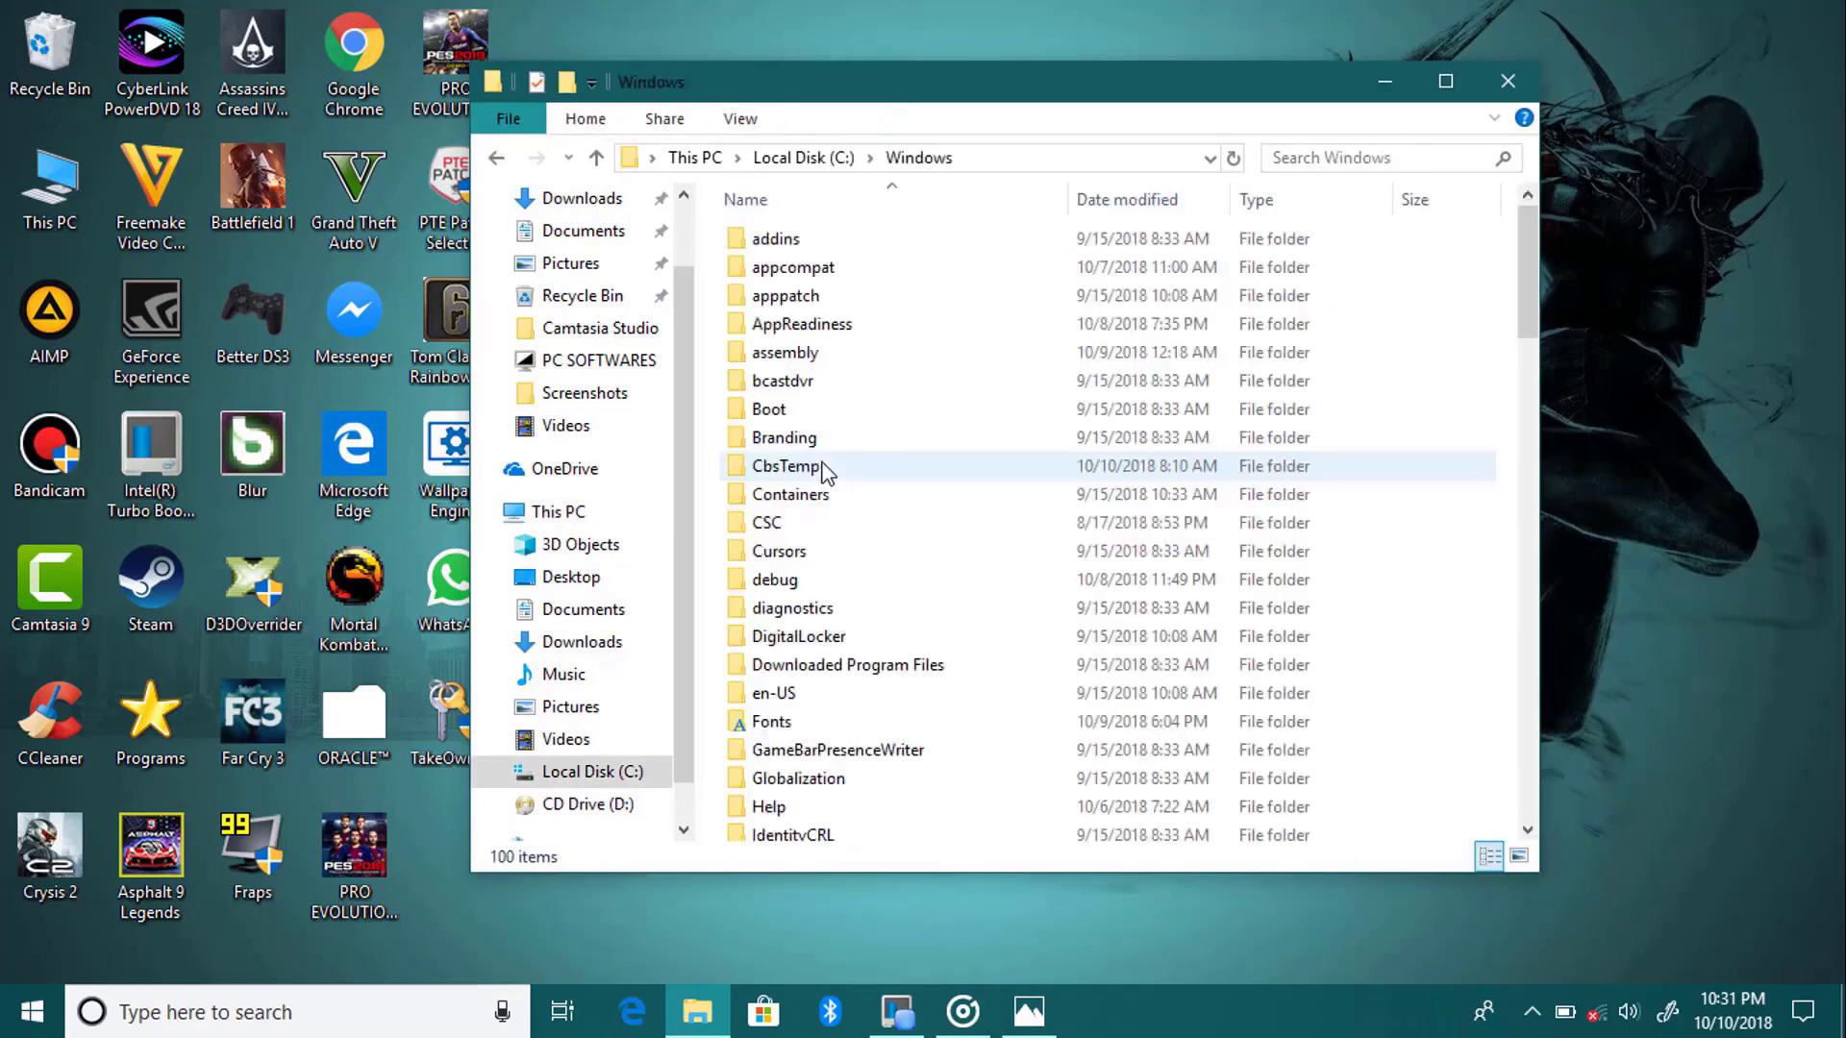
- Find and open the System32 folder inside the Windows folder
{"action": "scroll", "coordinate": [823, 472], "scroll_direction": "down", "scroll_amount": 8}
{"action": "left_click", "coordinate": [824, 471]}
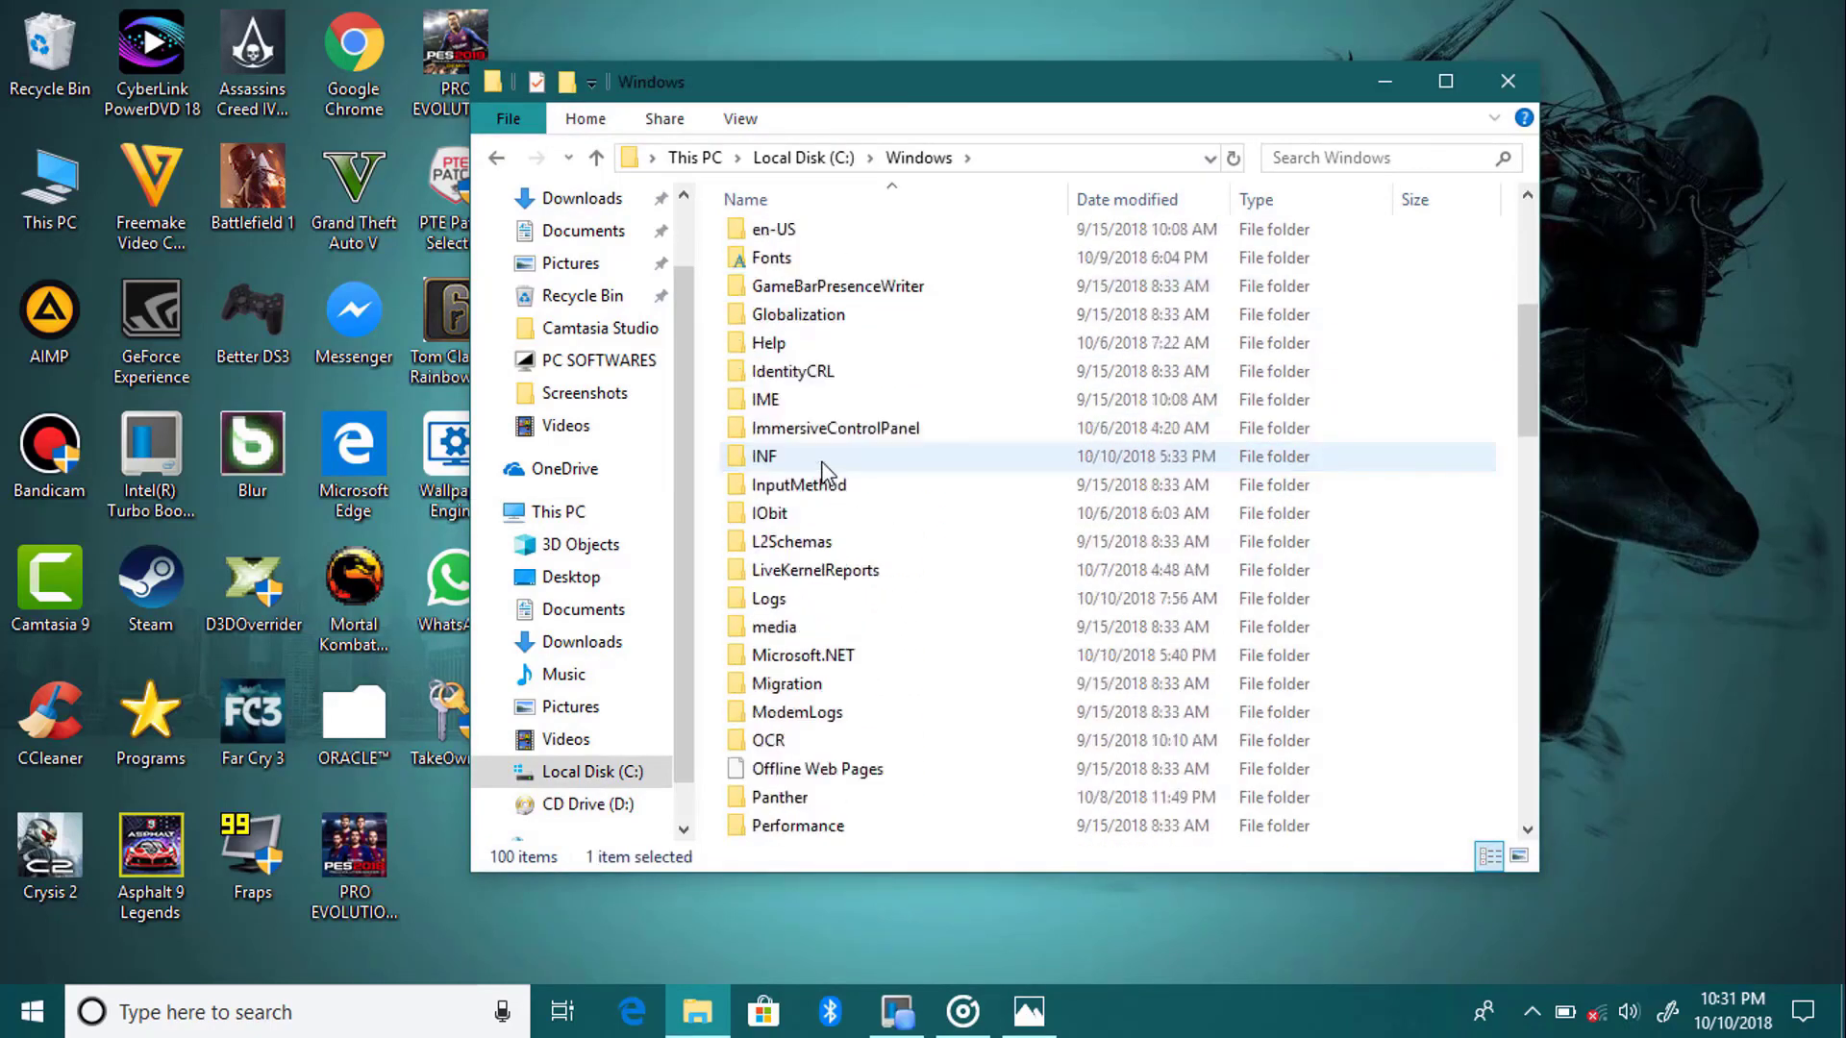
{"action": "scroll", "coordinate": [824, 471], "scroll_direction": "down", "scroll_amount": 11}
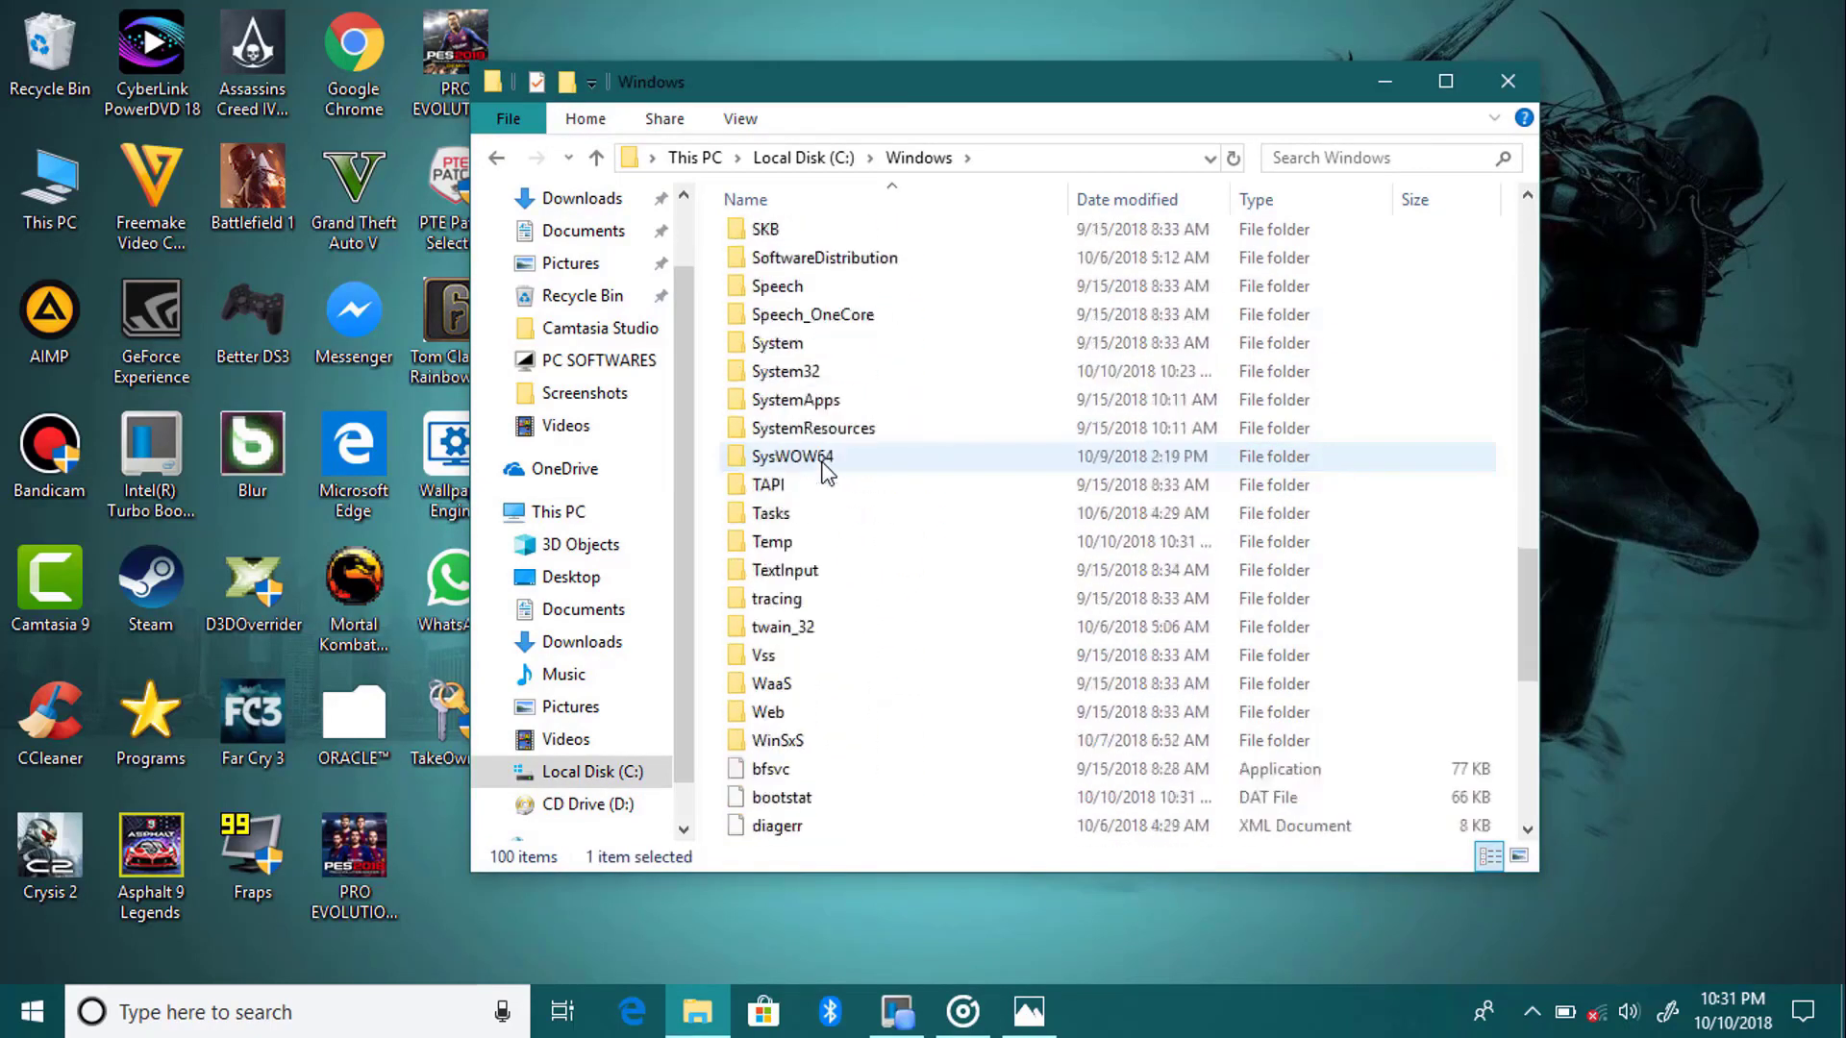
{"action": "scroll", "coordinate": [826, 472], "scroll_direction": "down", "scroll_amount": 6}
{"action": "scroll", "coordinate": [826, 472], "scroll_direction": "up", "scroll_amount": 3}
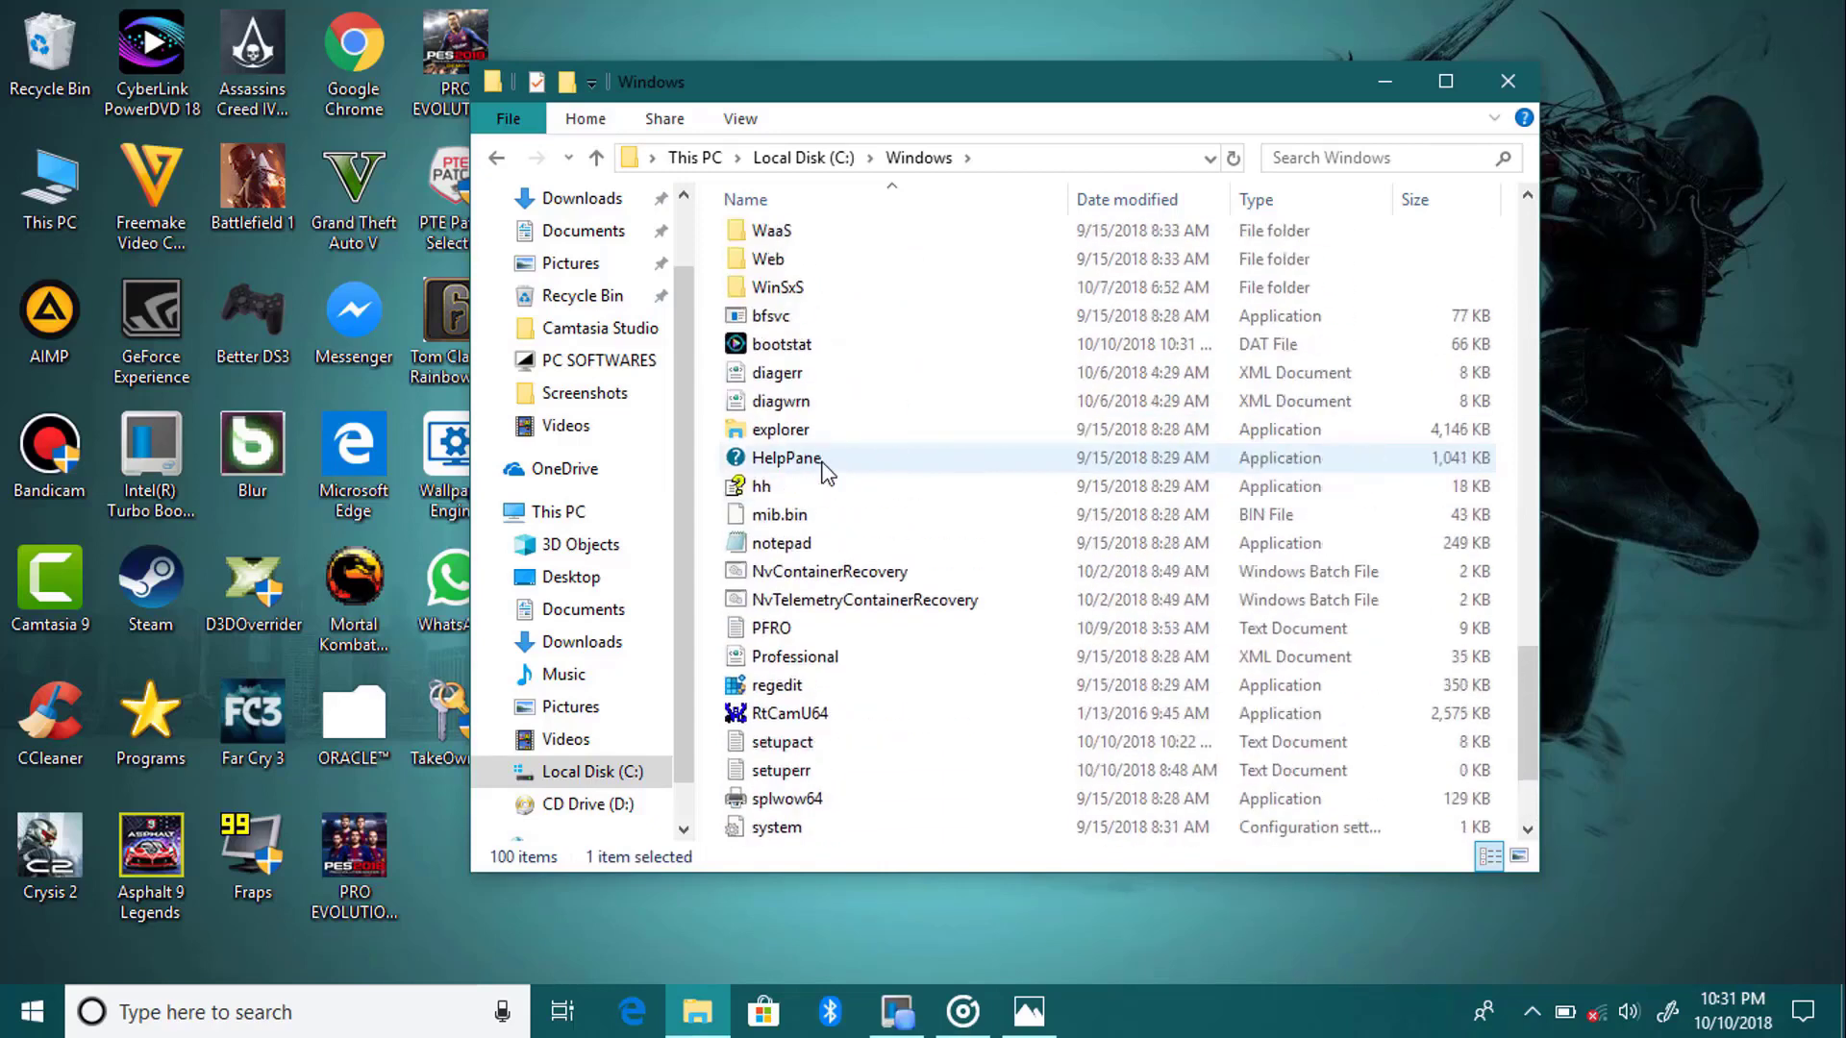
{"action": "key", "text": "super+s"}
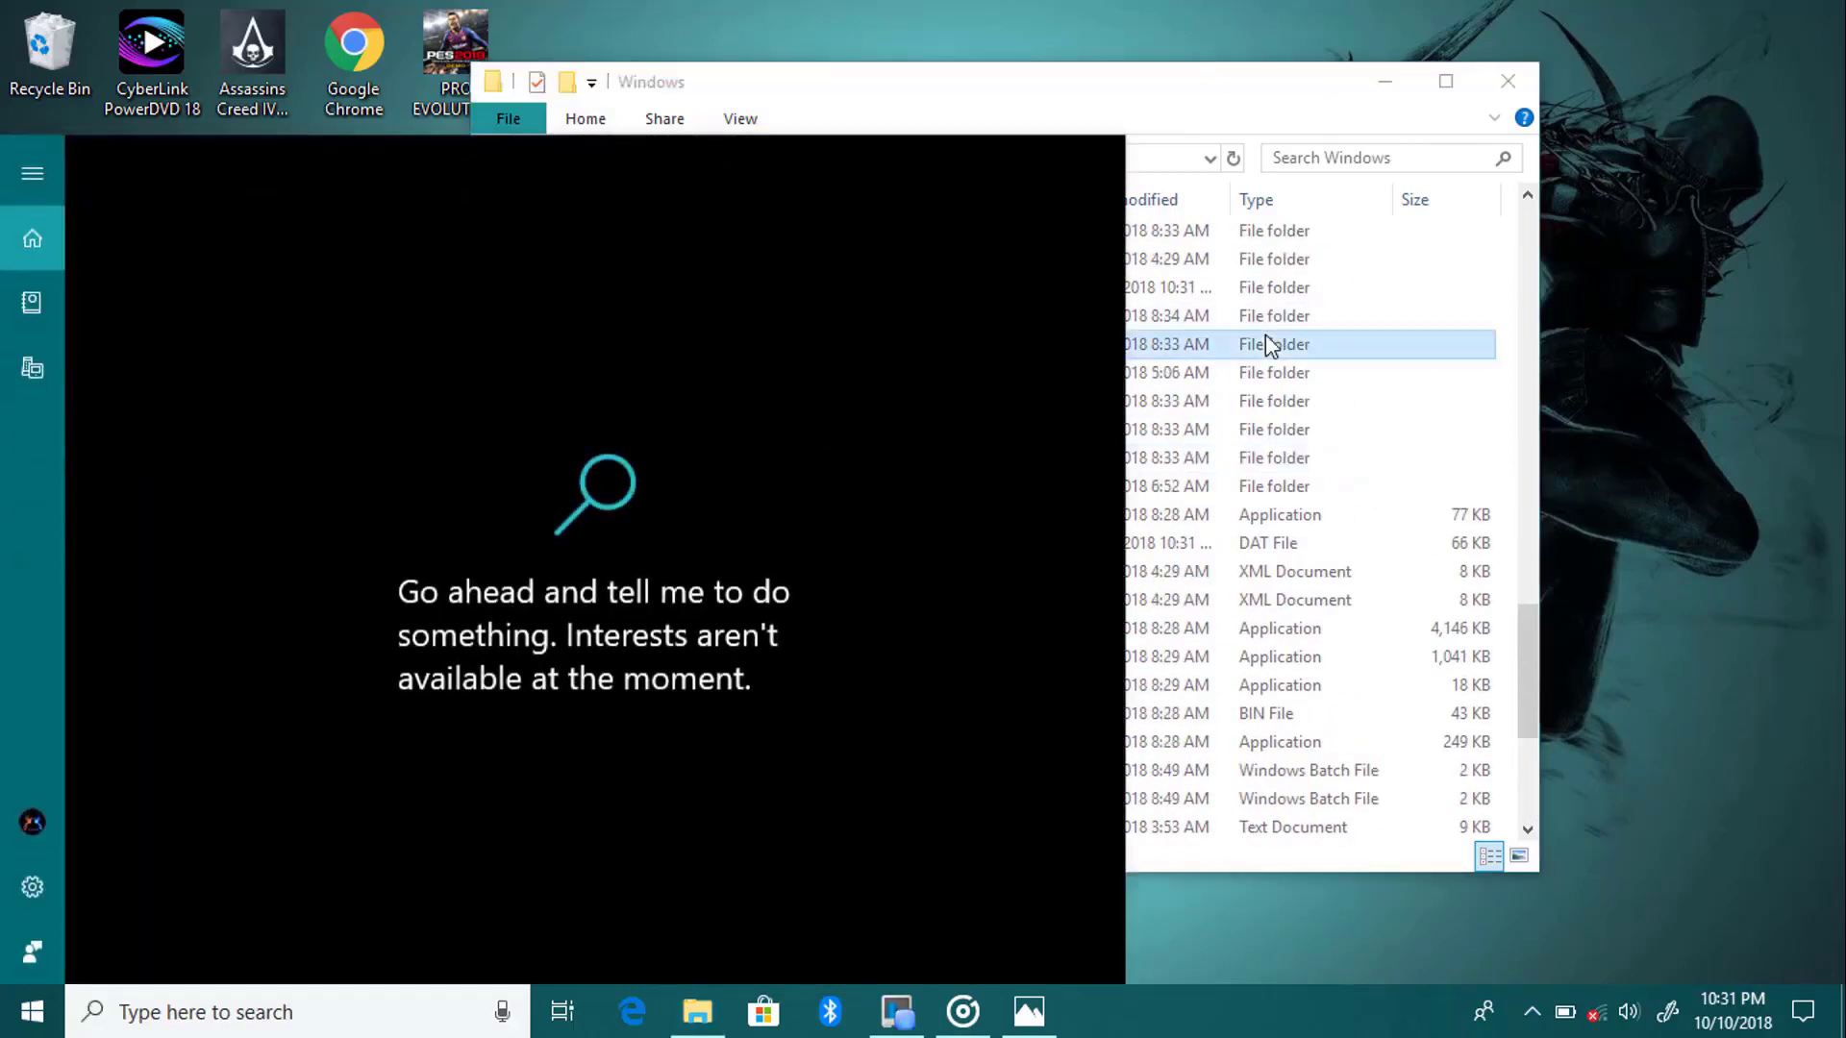
{"action": "left_click", "coordinate": [1271, 346]}
{"action": "scroll", "coordinate": [818, 346], "scroll_direction": "up", "scroll_amount": 2}
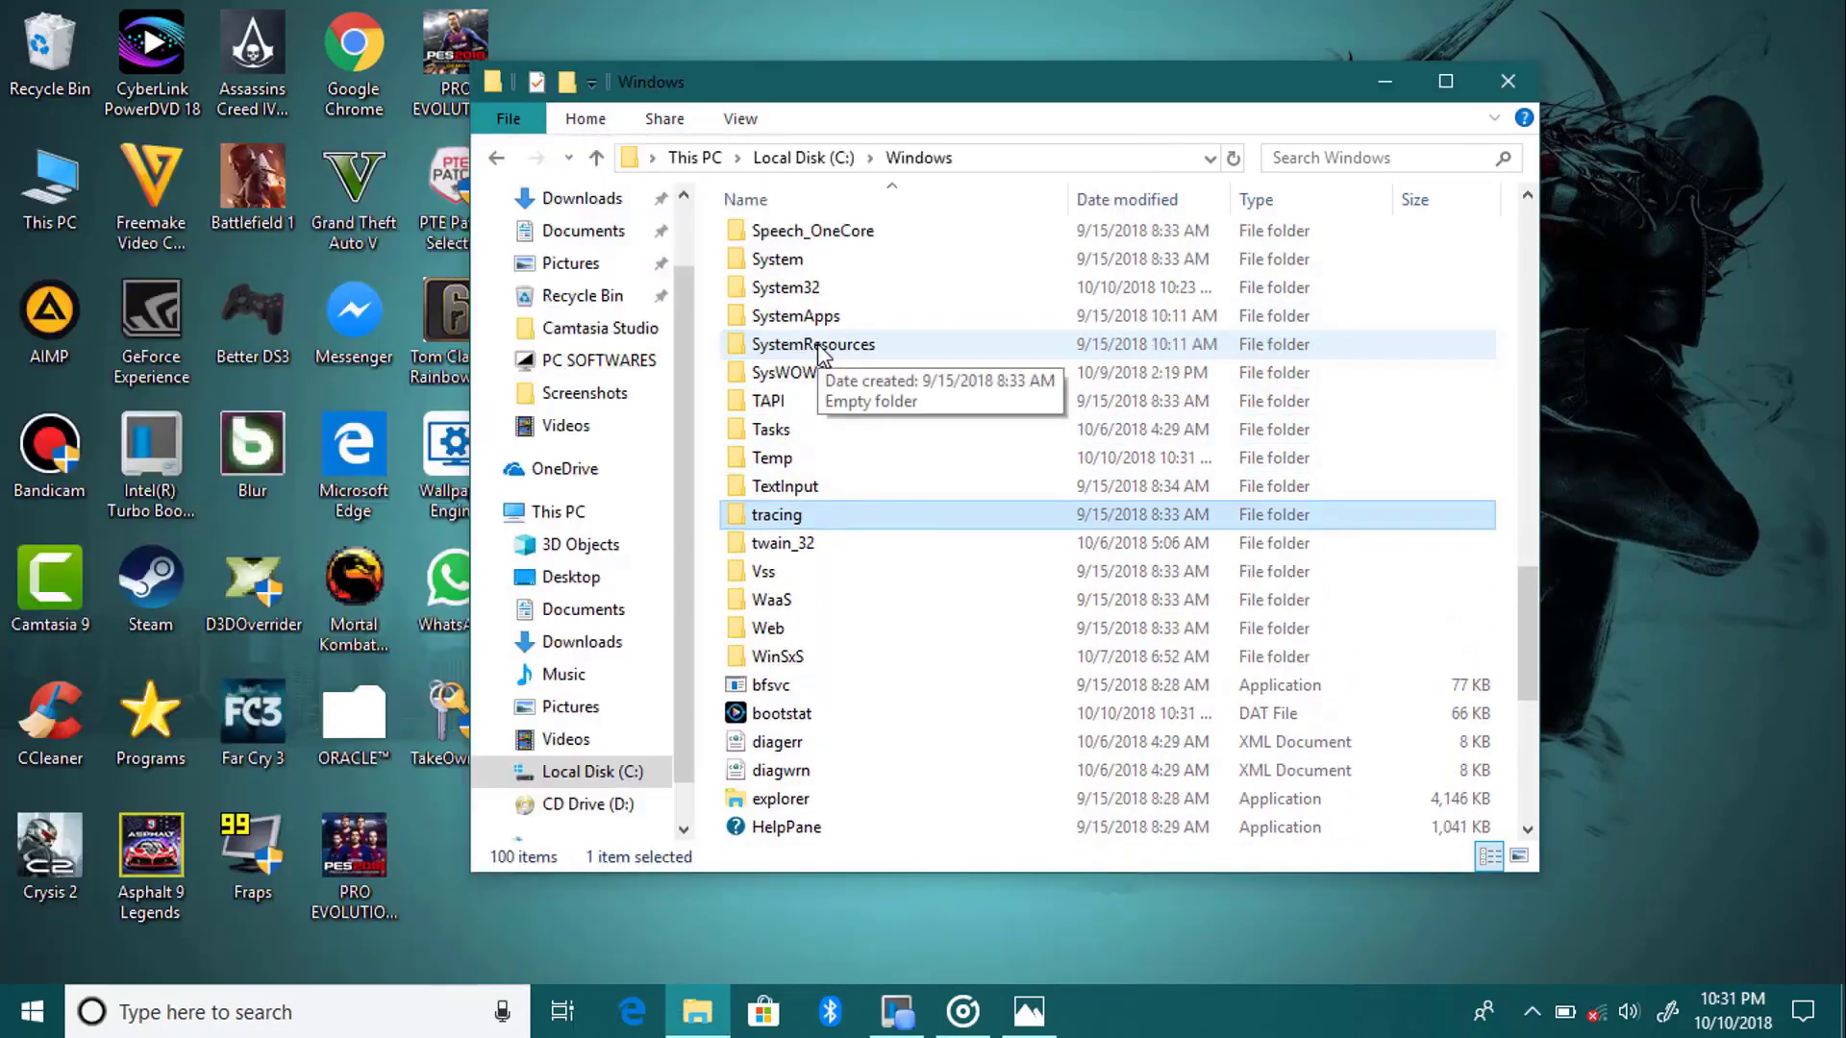
{"action": "scroll", "coordinate": [819, 356], "scroll_direction": "up", "scroll_amount": 2}
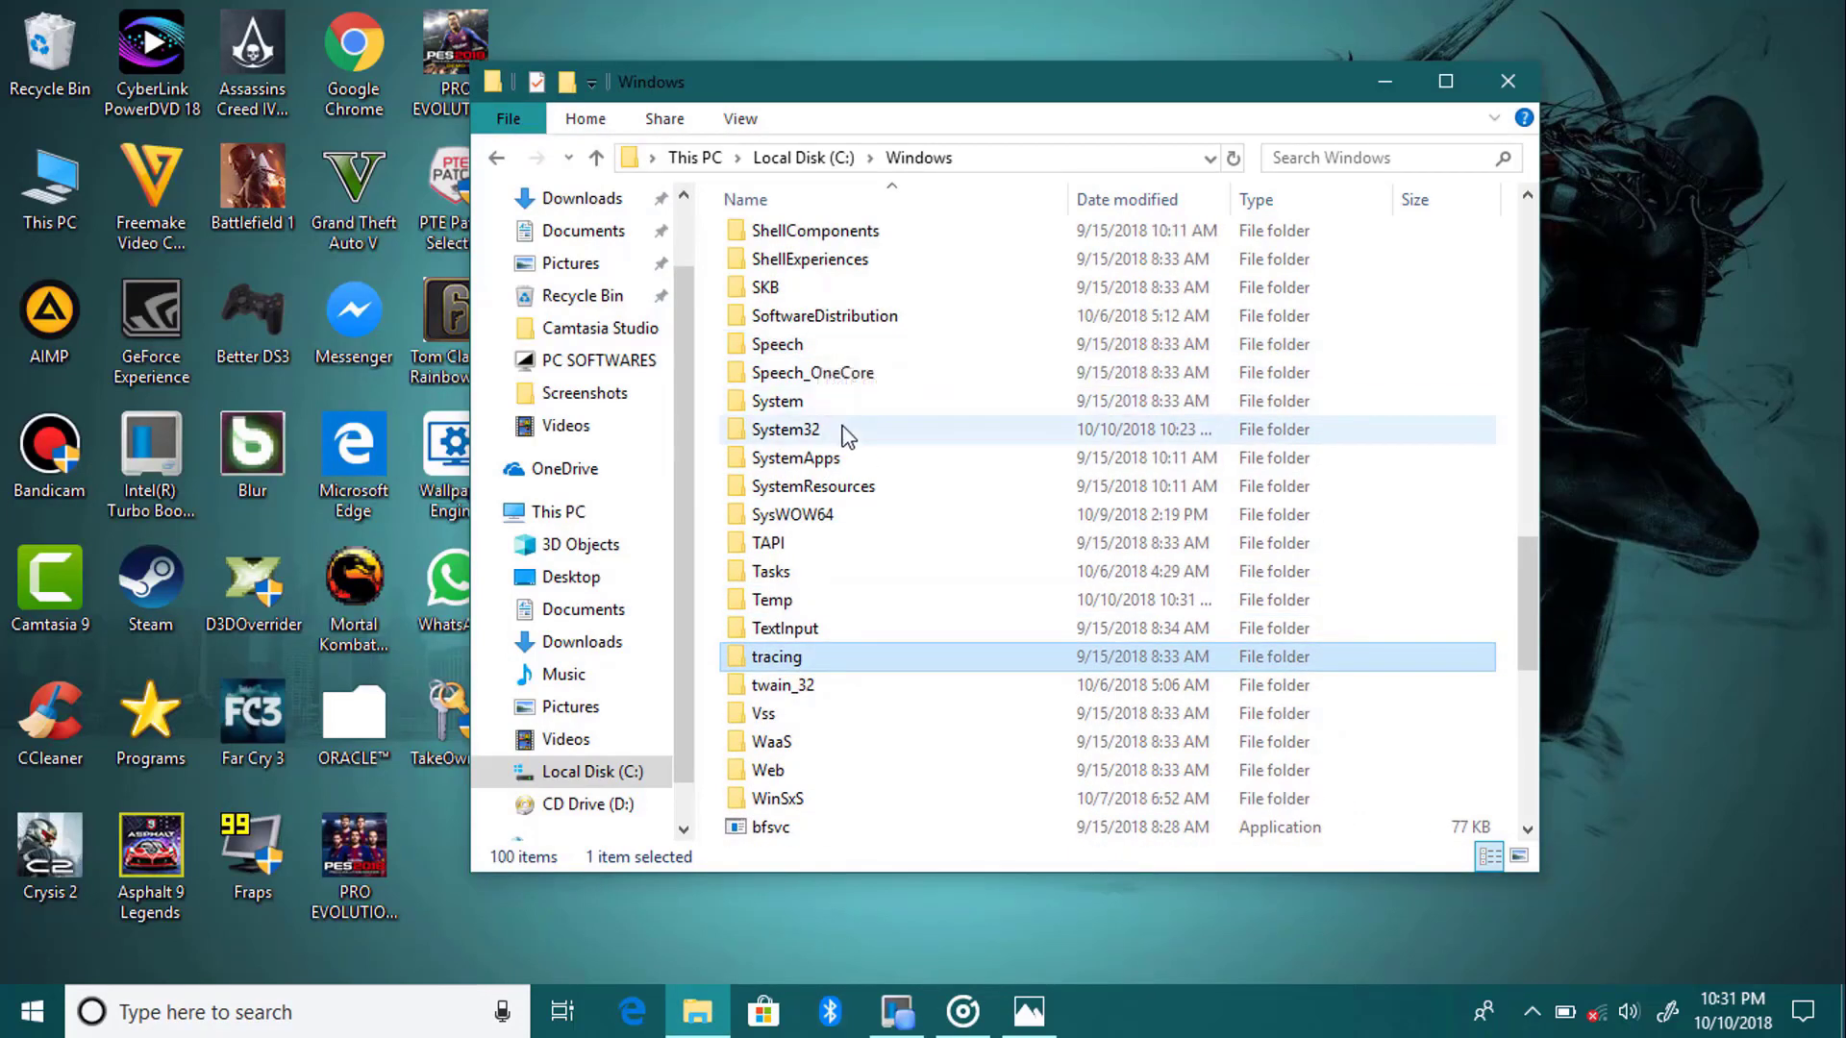
{"action": "double_click", "coordinate": [825, 404]}
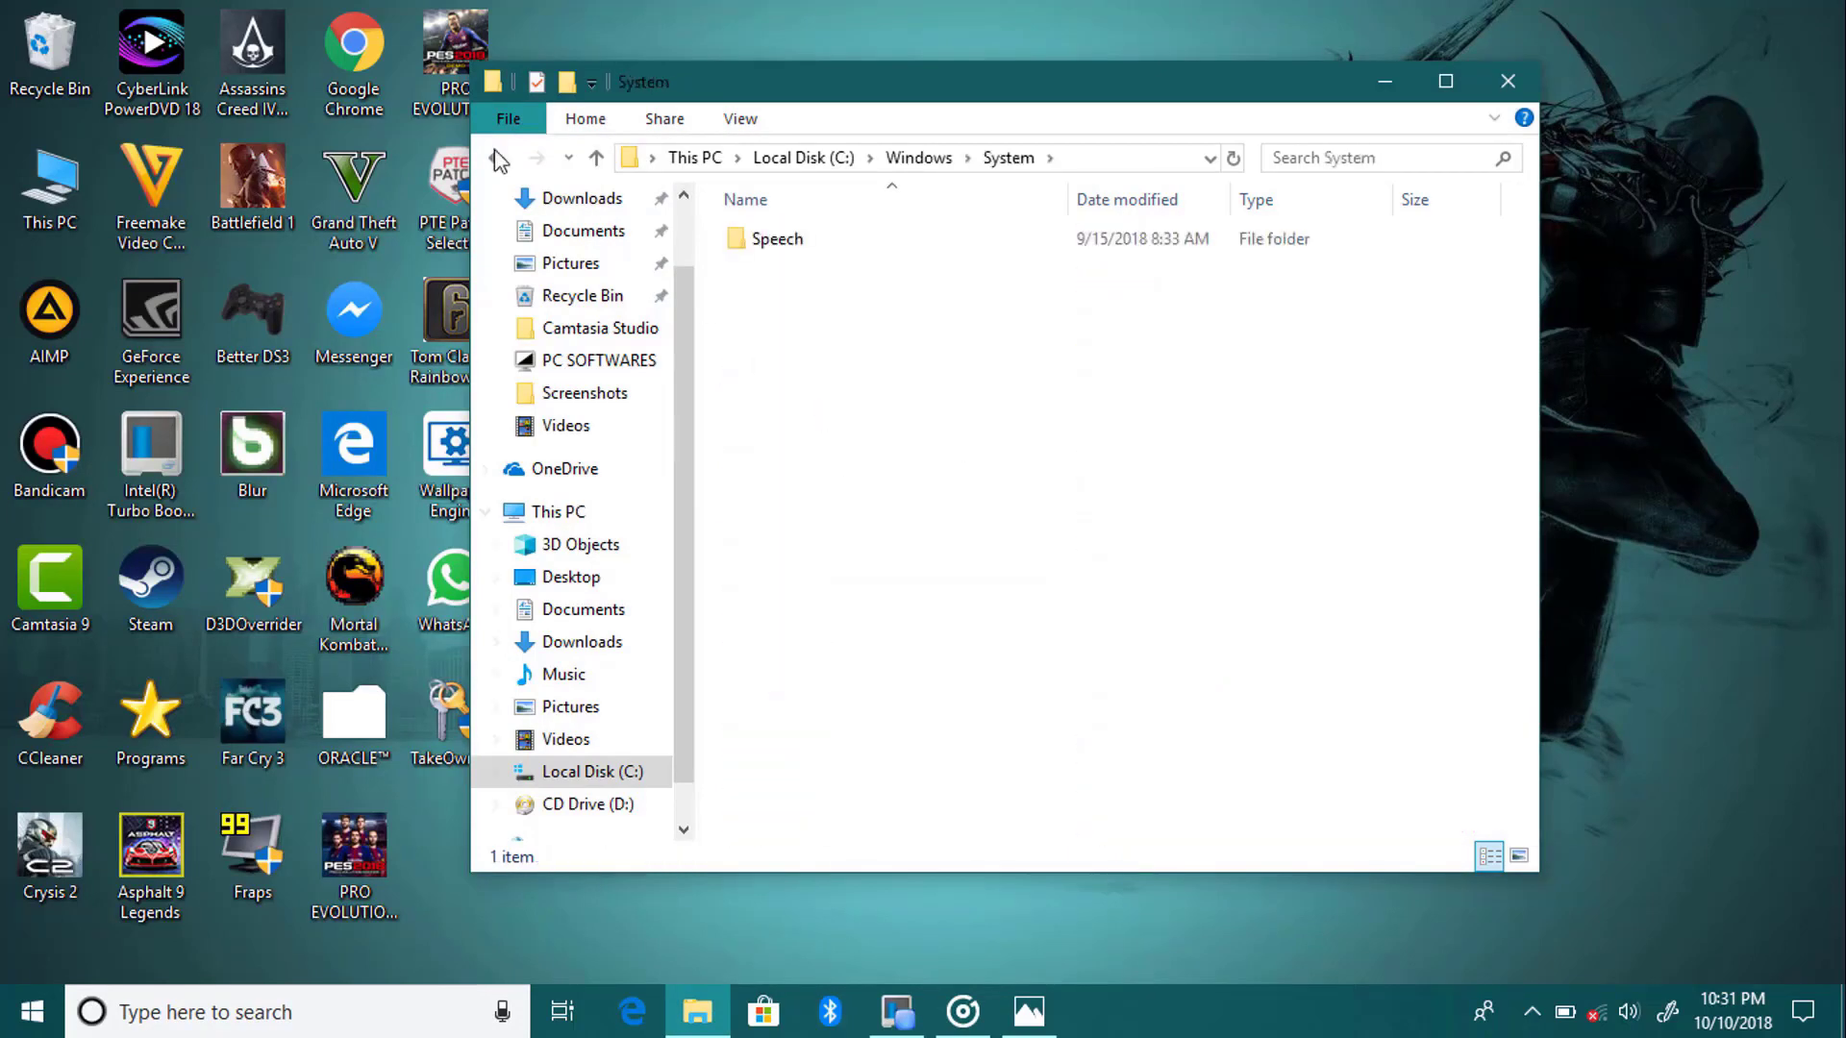
{"action": "scroll", "coordinate": [846, 634], "scroll_direction": "down", "scroll_amount": 3}
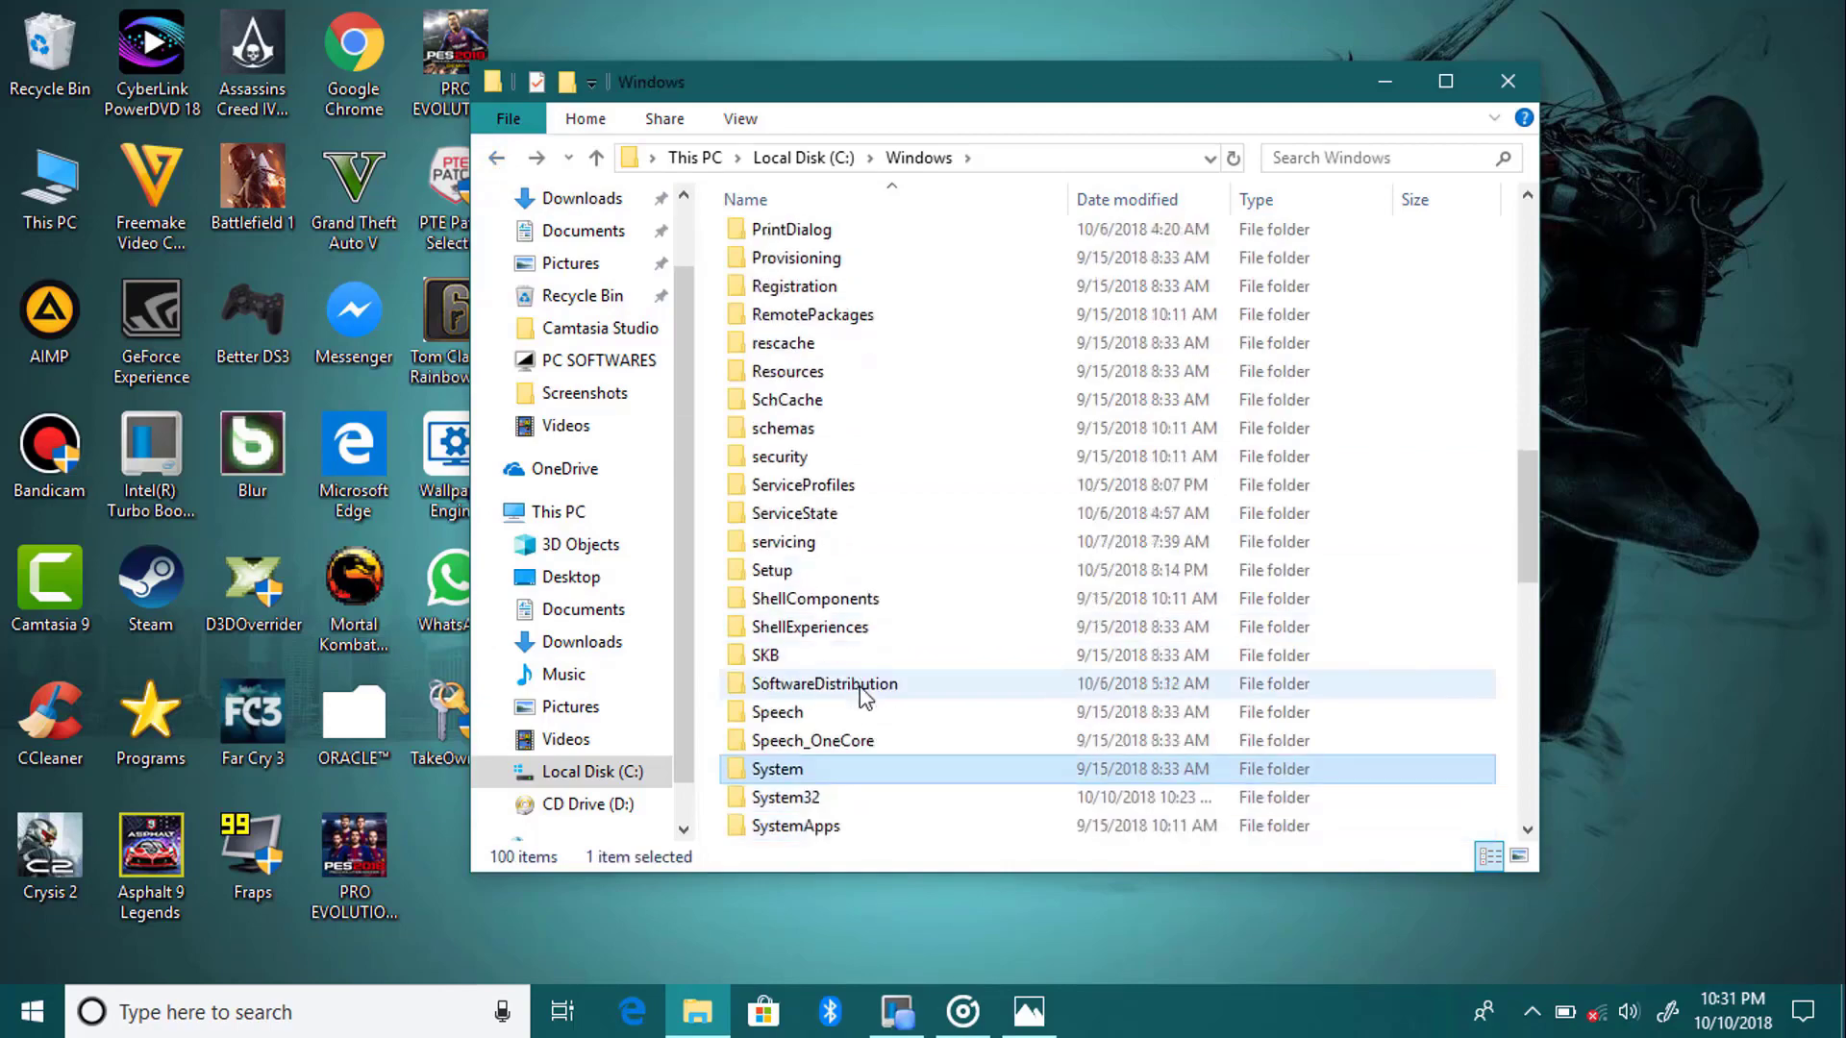
{"action": "double_click", "coordinate": [809, 627]}
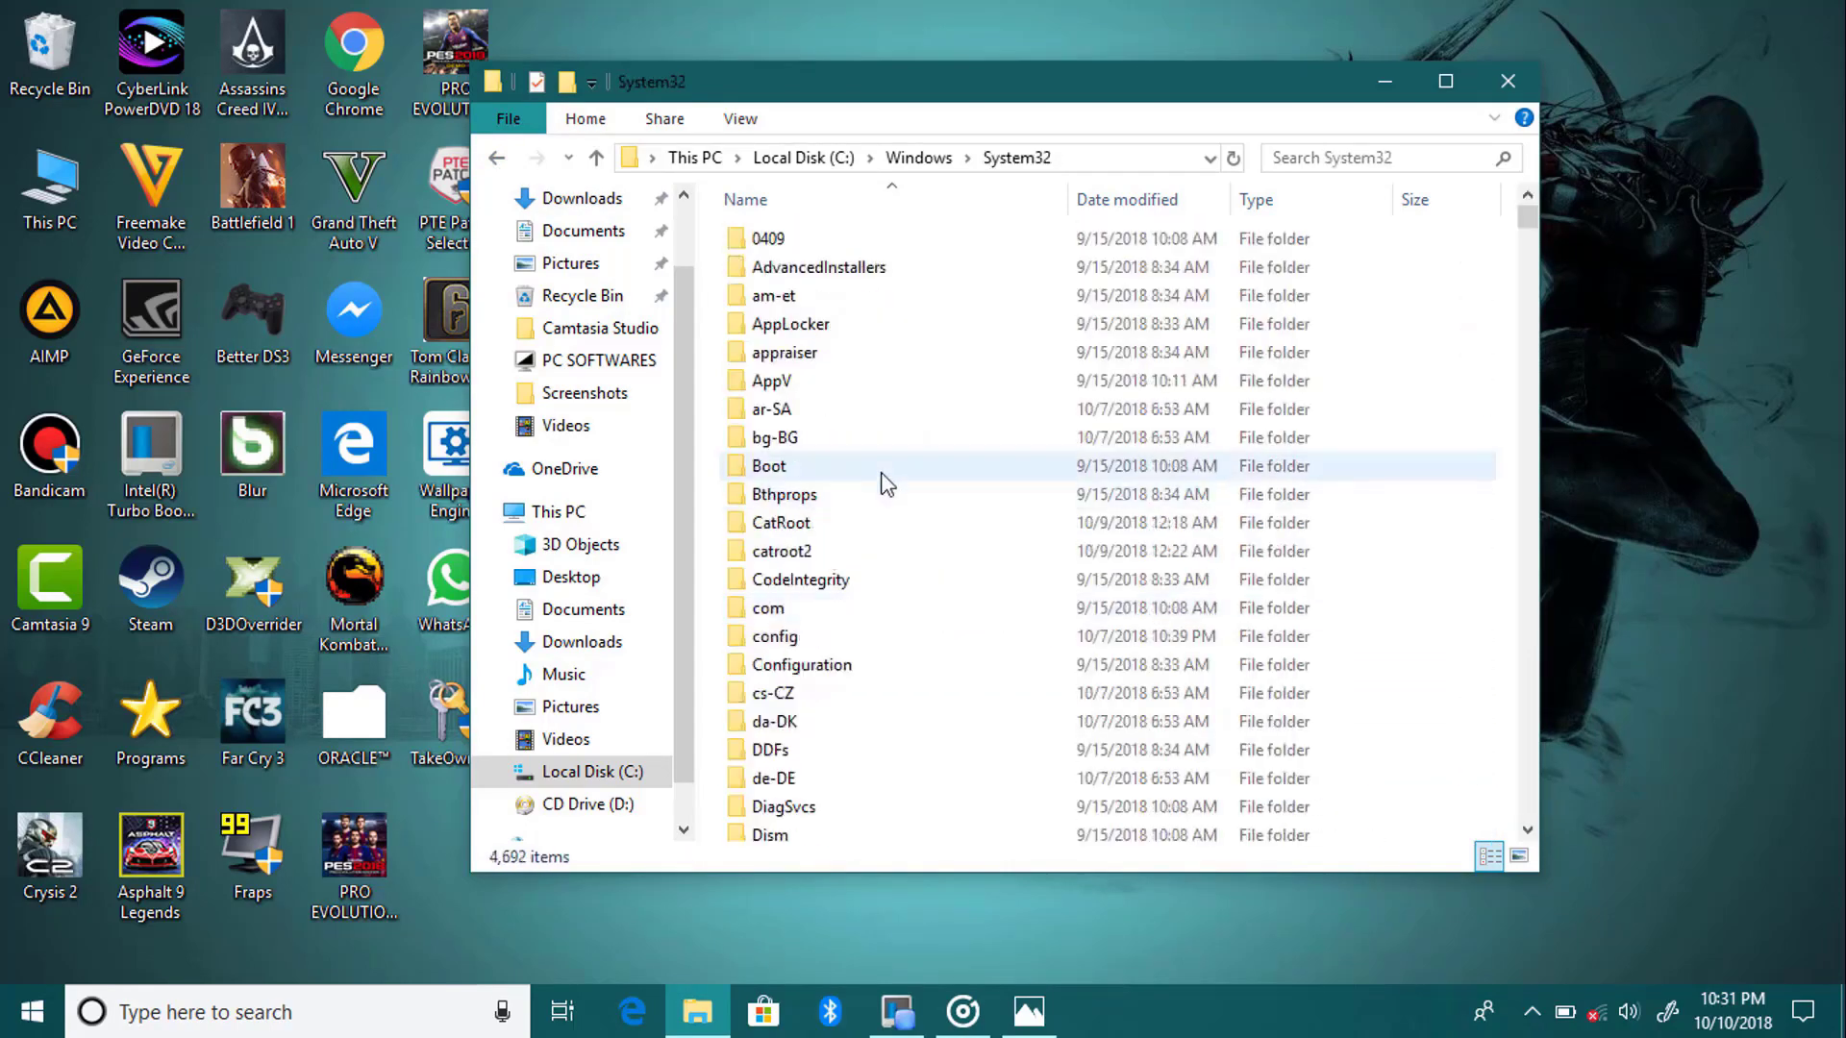
- Browse the System32 file list and recheck the theme file names and patch statuses in Screenshot (17)
{"action": "scroll", "coordinate": [880, 483], "scroll_direction": "down", "scroll_amount": 10}
{"action": "scroll", "coordinate": [879, 482], "scroll_direction": "down", "scroll_amount": 15}
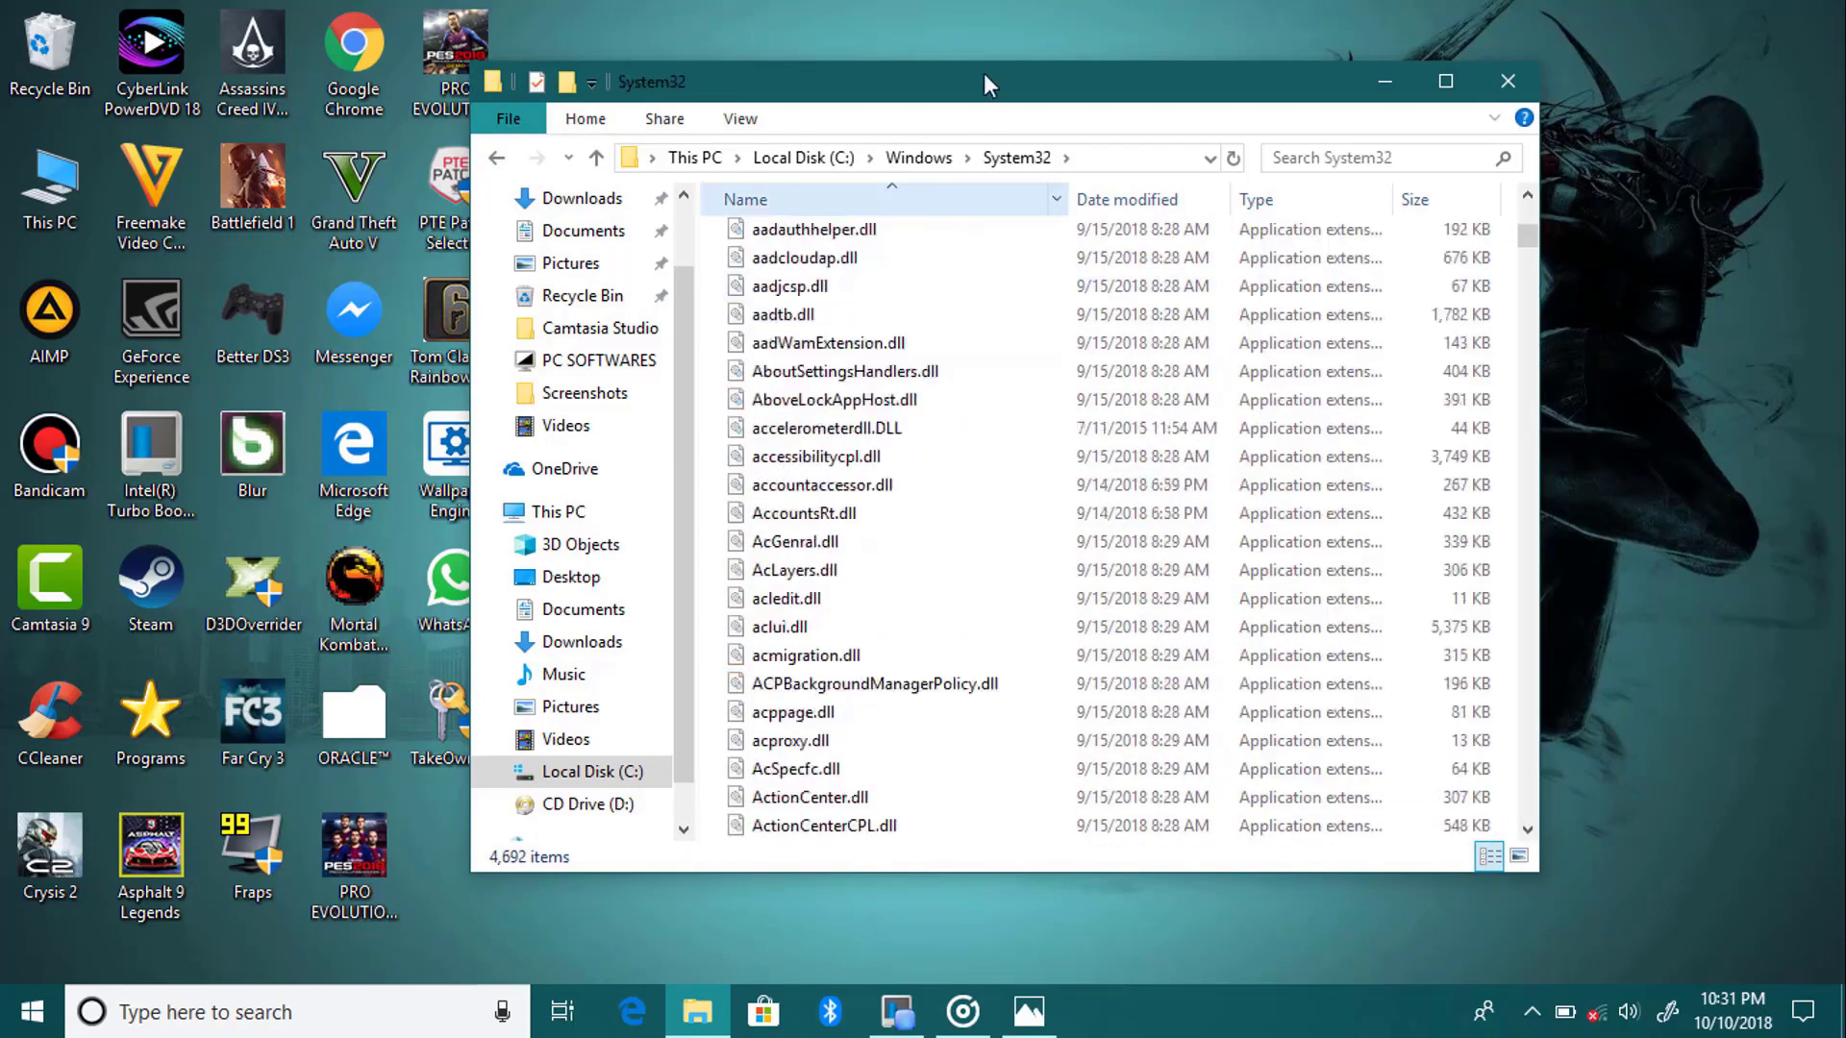
{"action": "left_click_drag", "start_coordinate": [980, 70], "coordinate": [944, 42]}
{"action": "scroll", "coordinate": [914, 334], "scroll_direction": "down", "scroll_amount": 10}
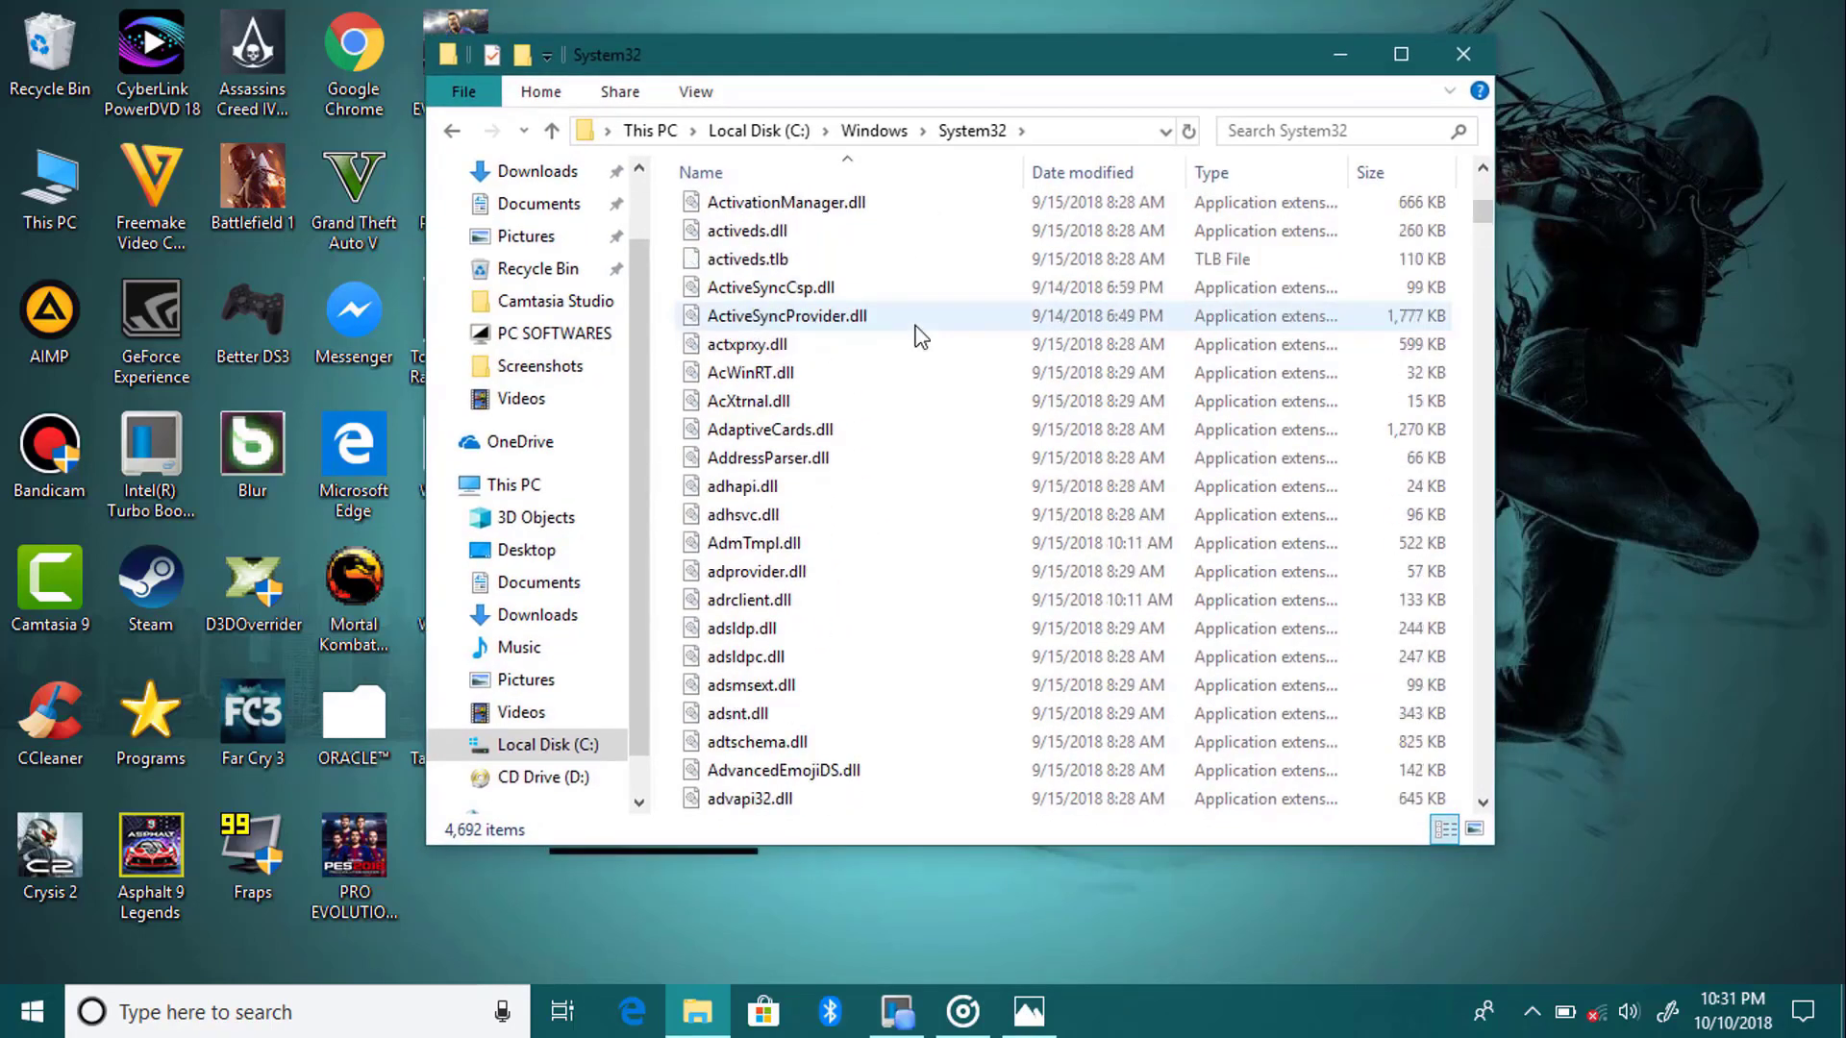
{"action": "scroll", "coordinate": [921, 336], "scroll_direction": "down", "scroll_amount": 20}
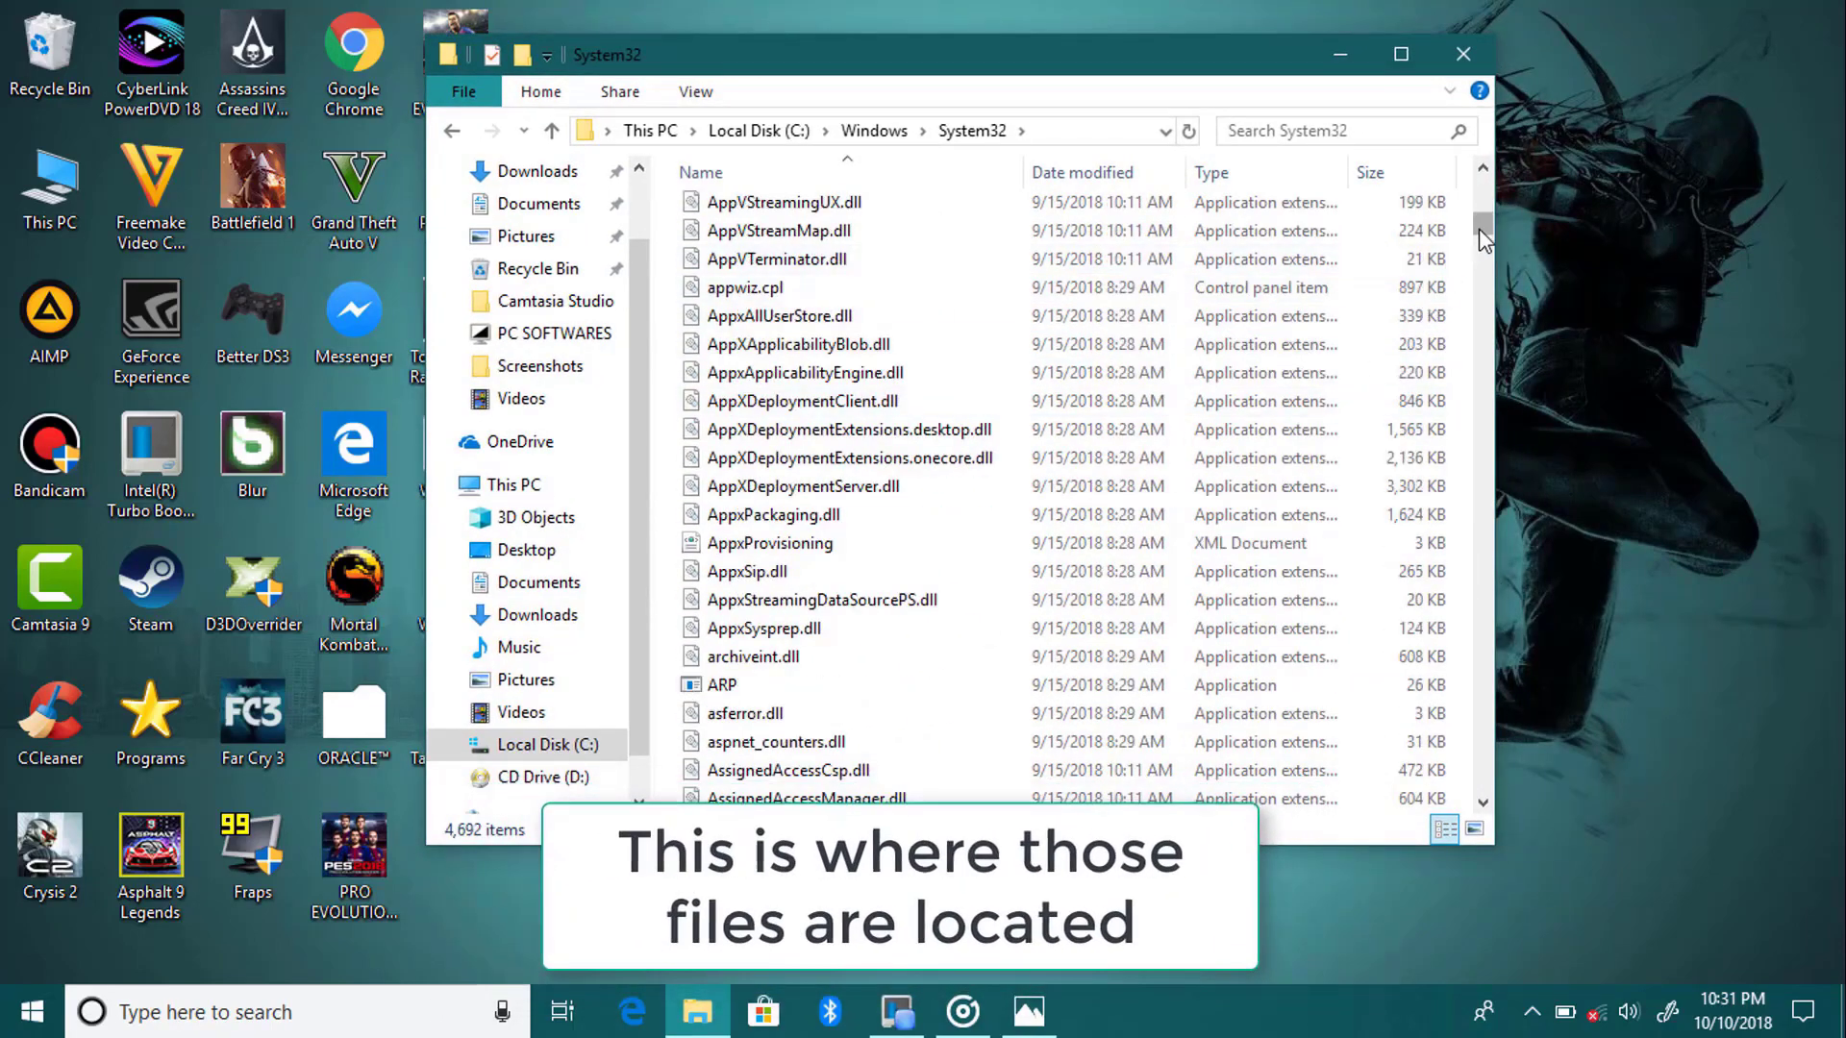
{"action": "left_click_drag", "start_coordinate": [1486, 239], "coordinate": [1509, 654]}
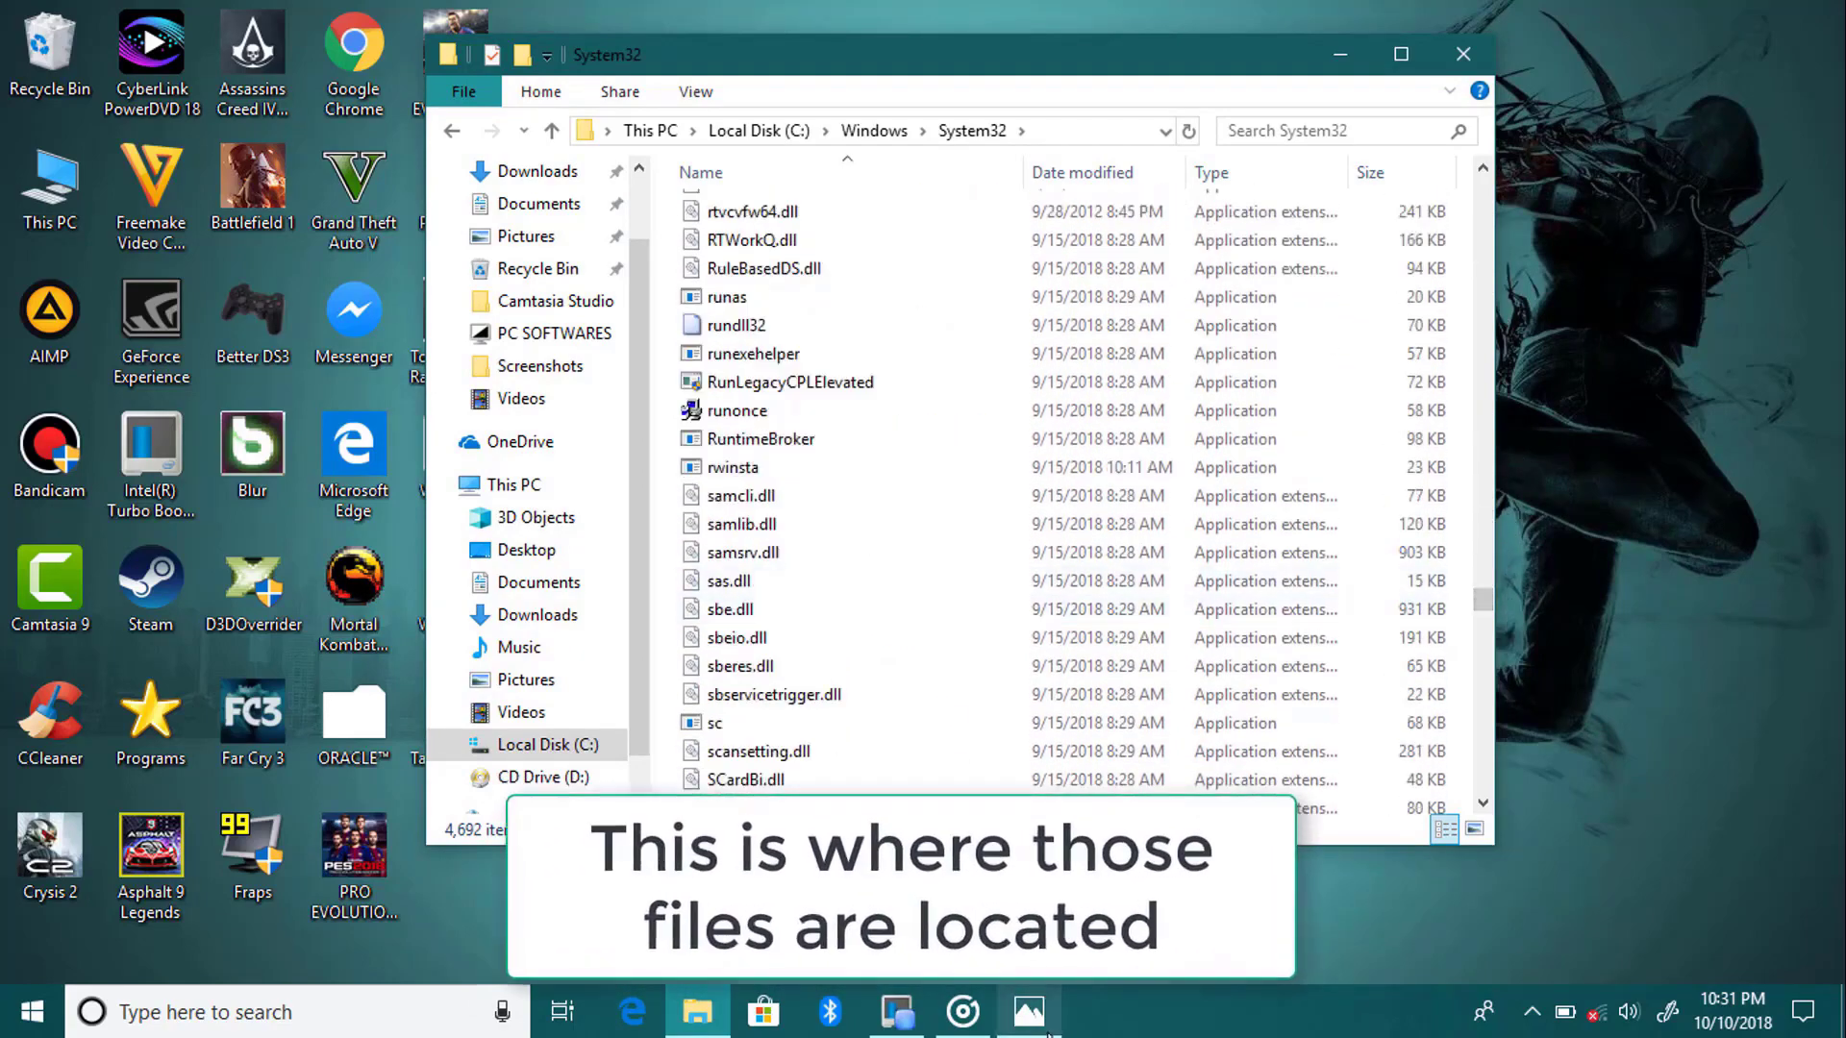
{"action": "left_click", "coordinate": [1036, 1019]}
{"action": "double_click", "coordinate": [1027, 463]}
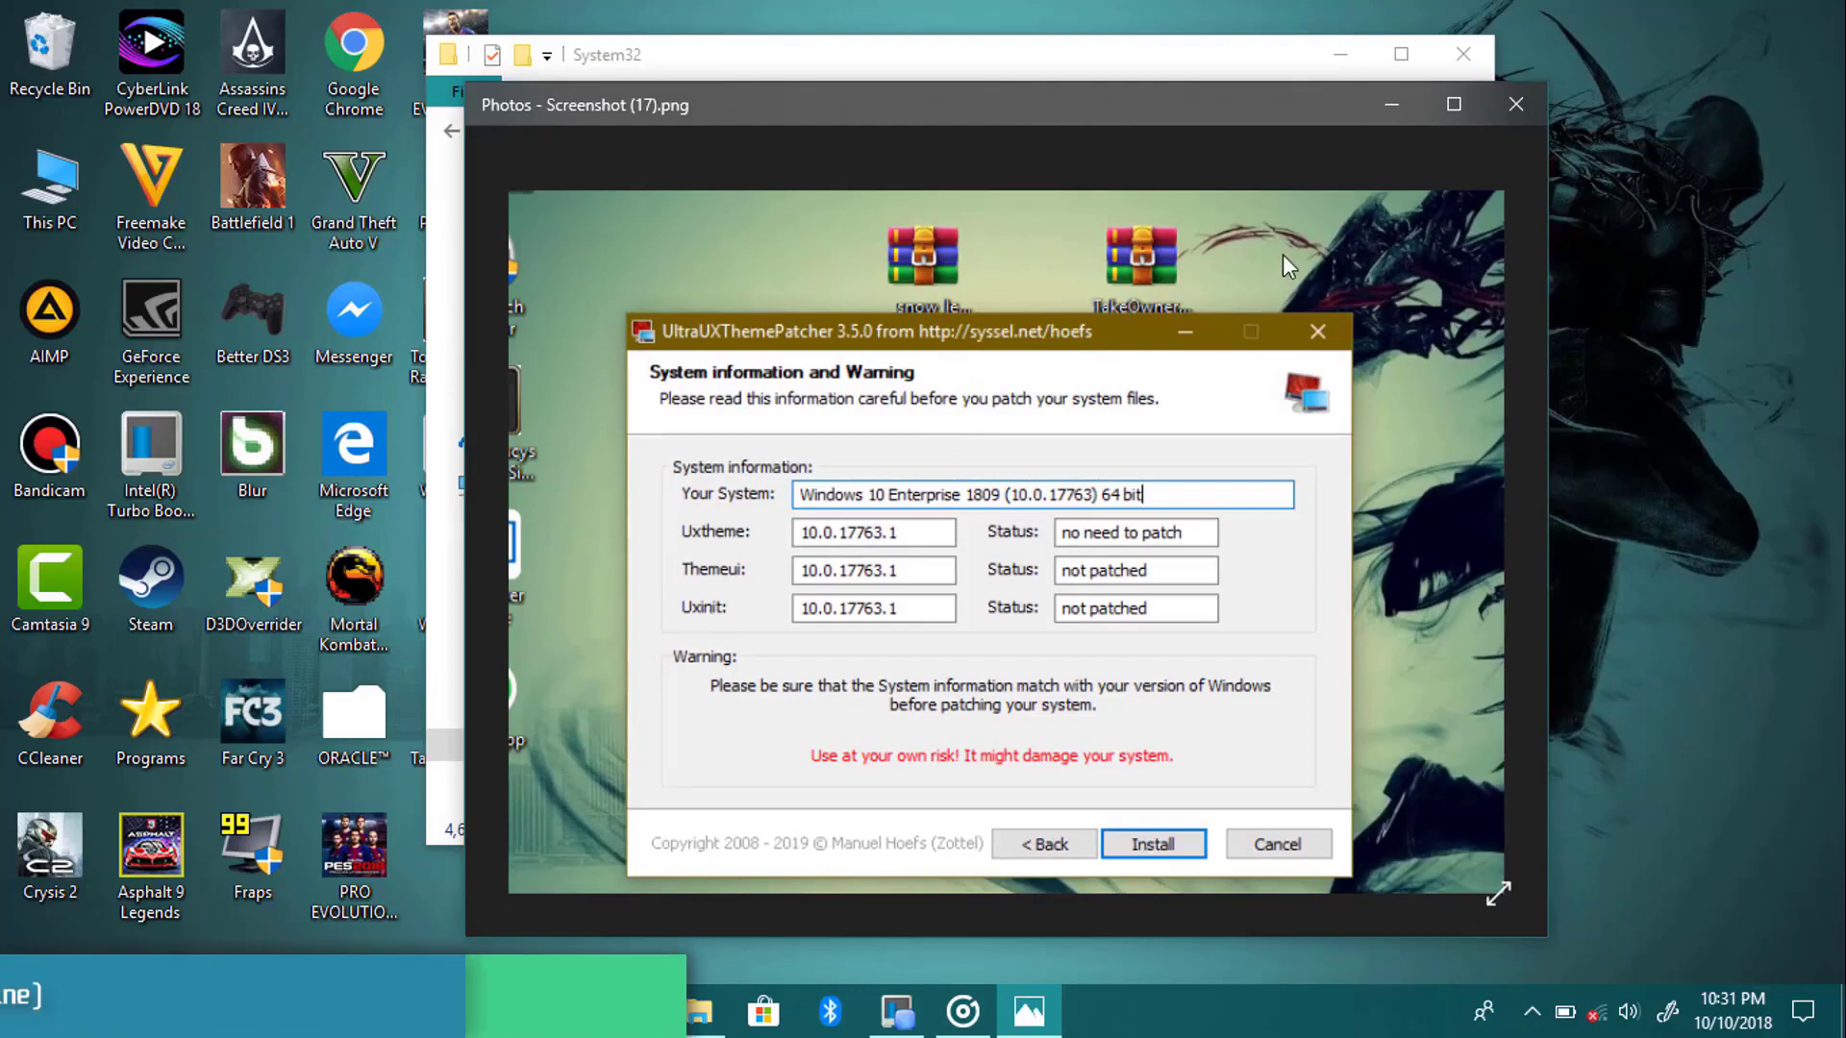
{"action": "left_click", "coordinate": [1392, 104]}
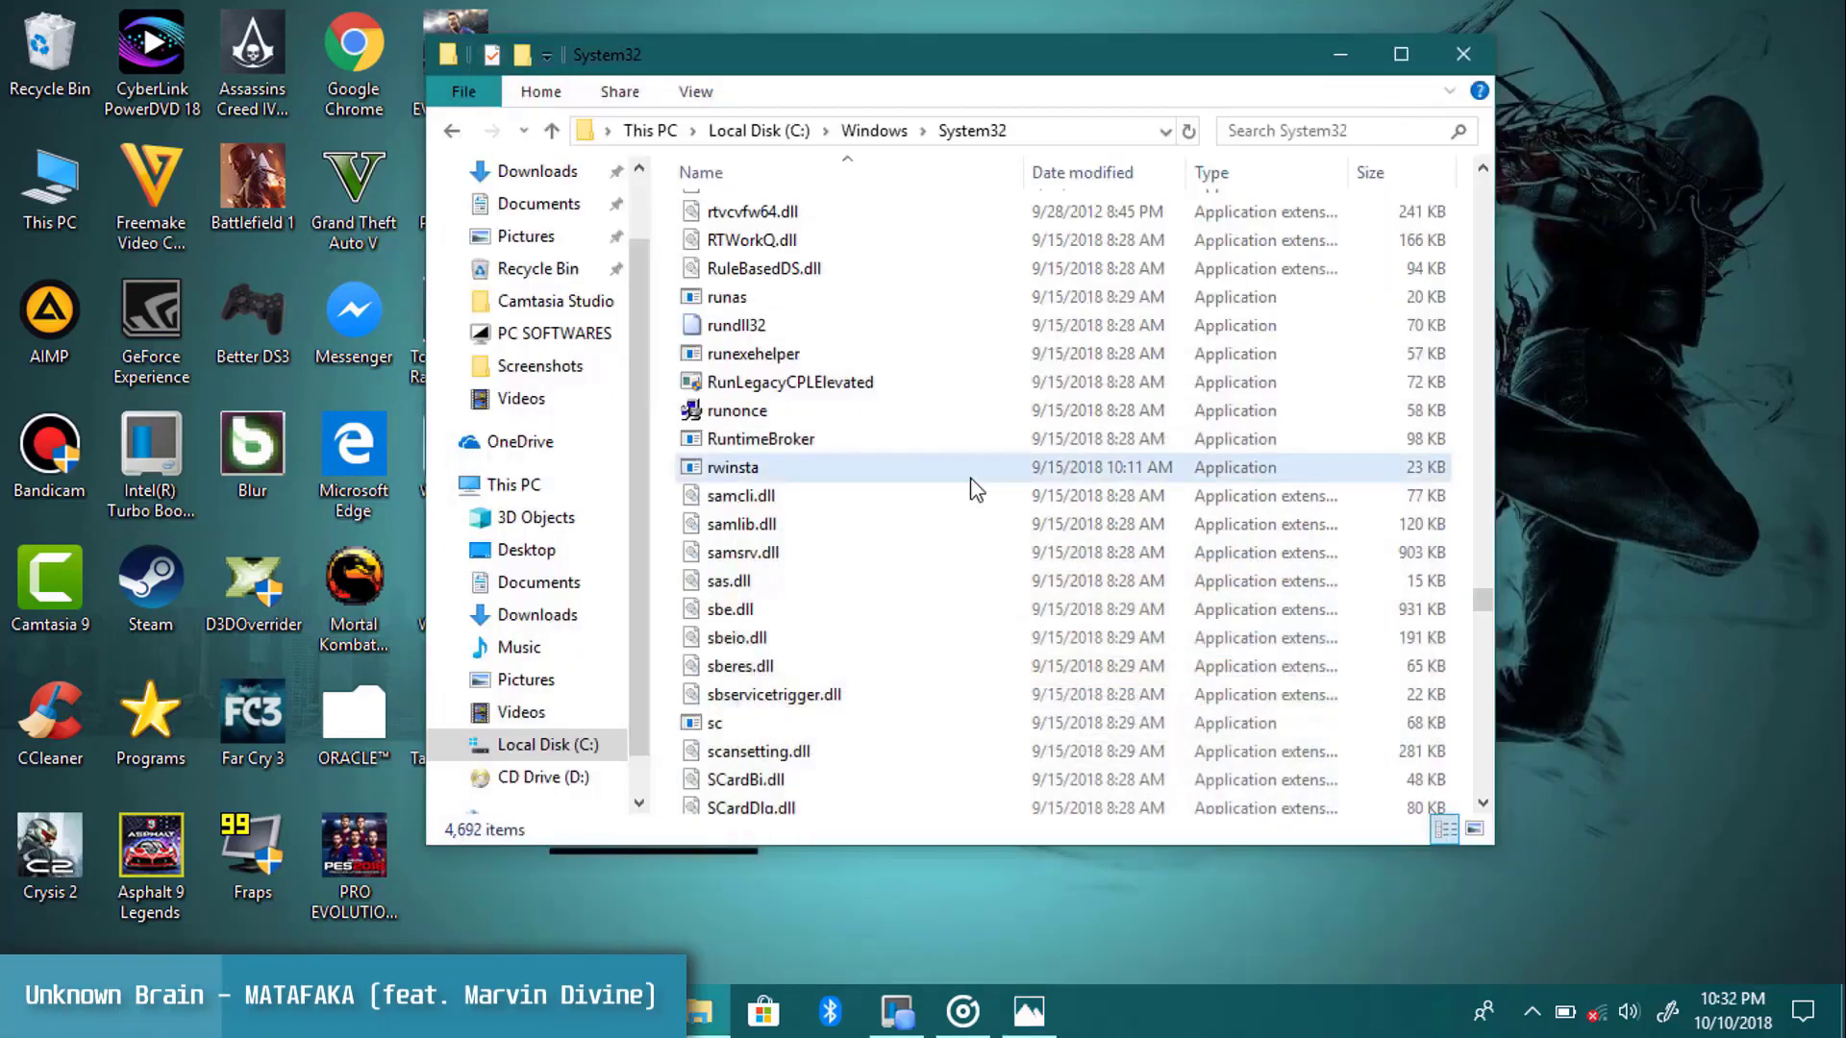
- Locate the files starting with "ux" in the System32 folder and select uxtheme.dll
{"action": "key", "text": "u"}
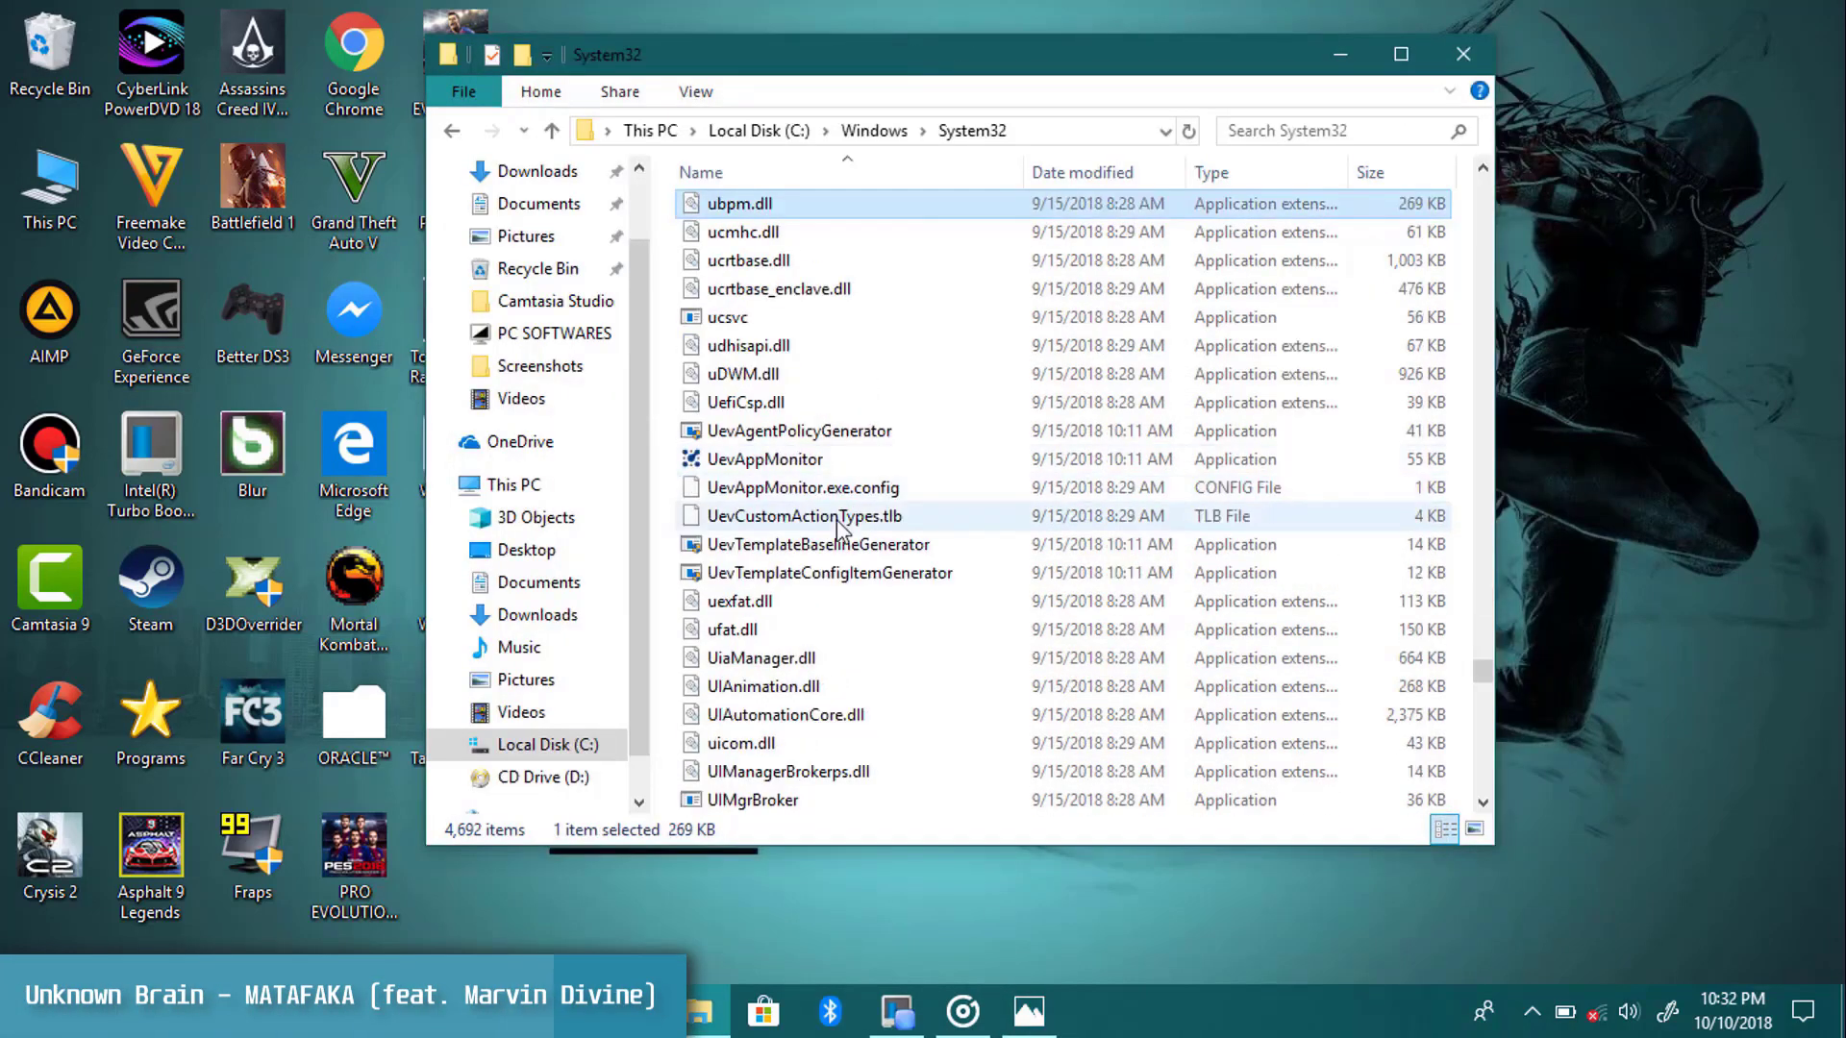
{"action": "scroll", "coordinate": [837, 521], "scroll_direction": "down", "scroll_amount": 15}
{"action": "scroll", "coordinate": [836, 521], "scroll_direction": "down", "scroll_amount": 10}
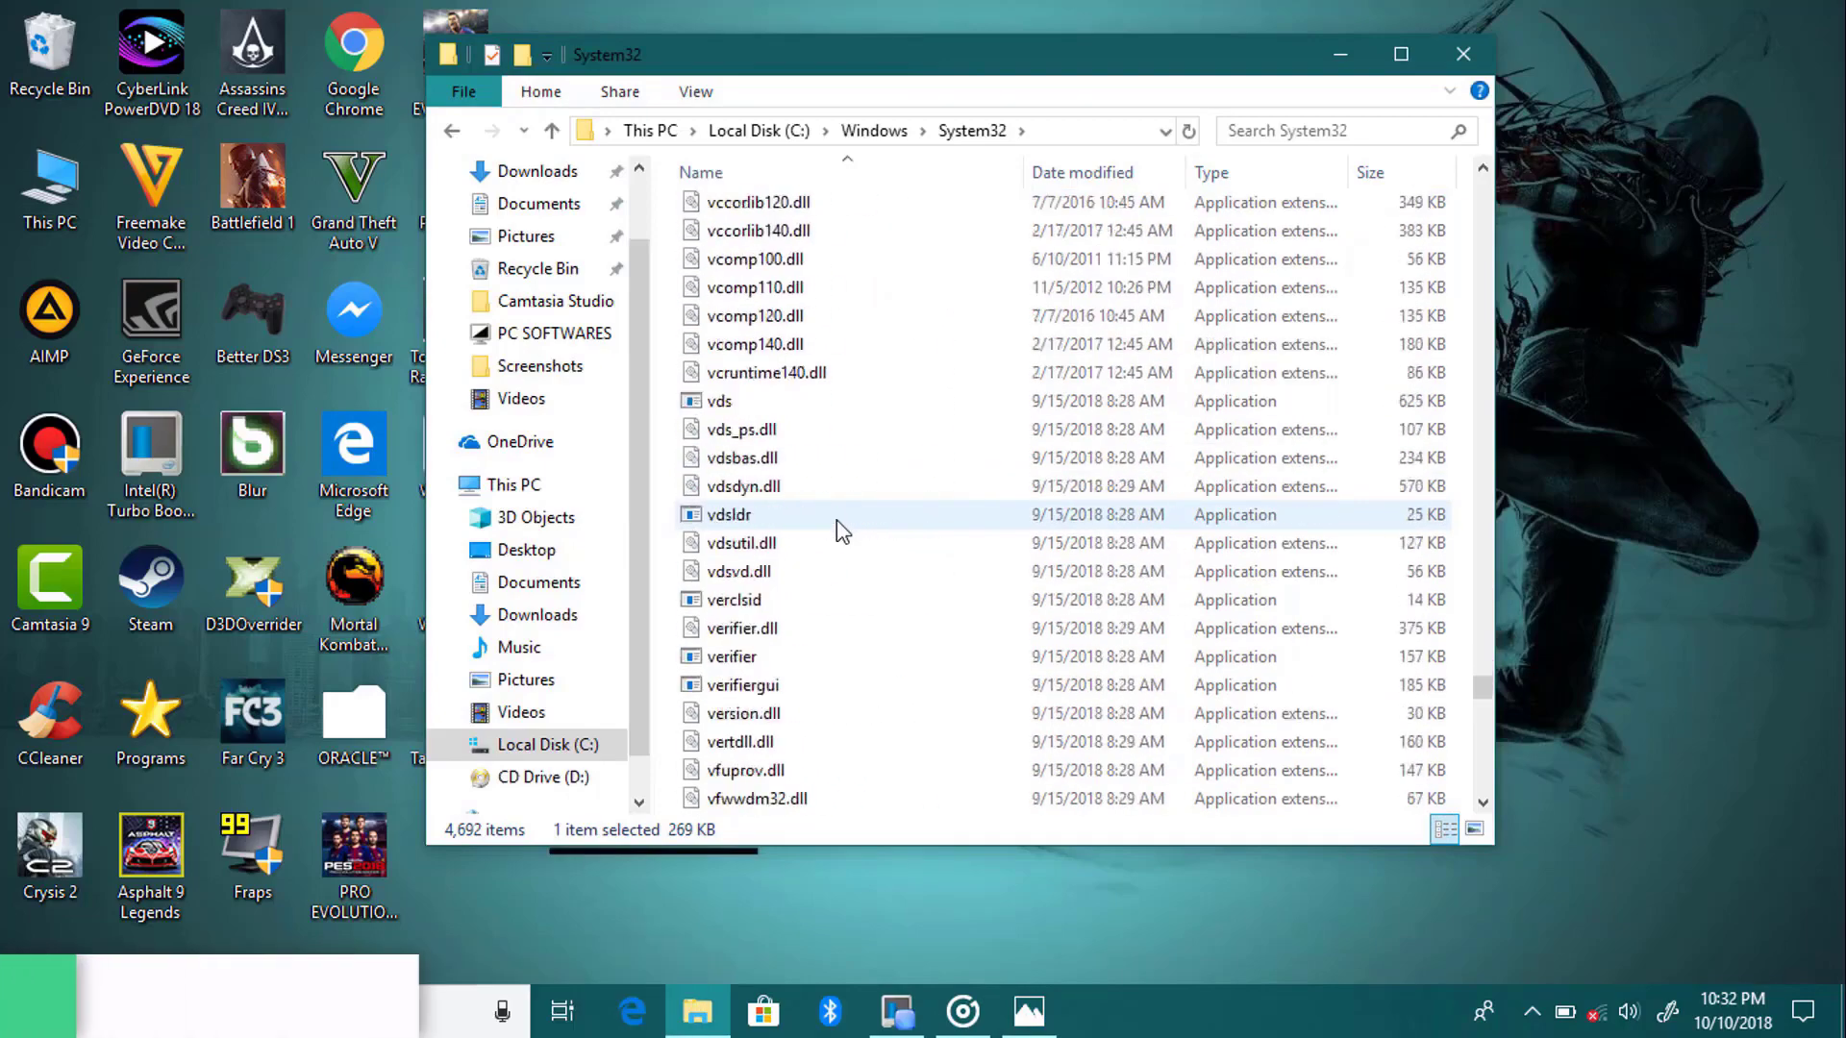
{"action": "scroll", "coordinate": [836, 521], "scroll_direction": "up", "scroll_amount": 7}
{"action": "scroll", "coordinate": [774, 577], "scroll_direction": "up", "scroll_amount": 2}
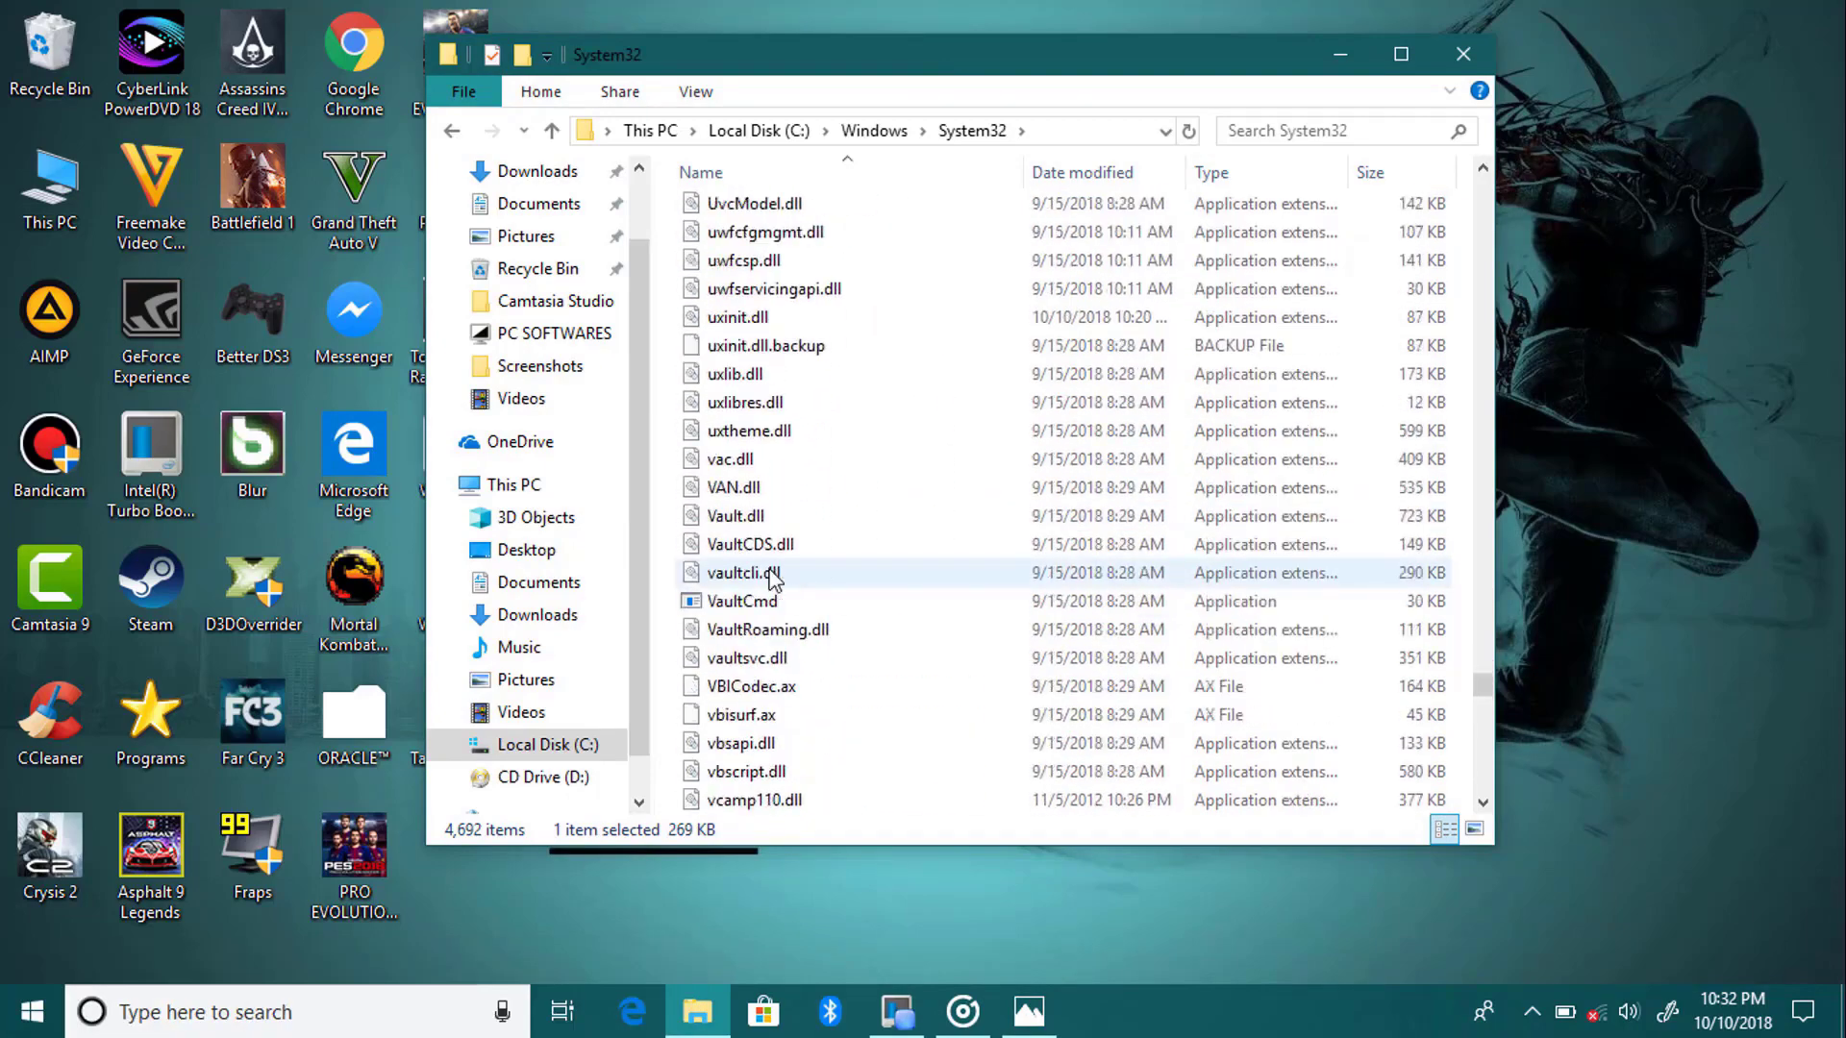
{"action": "left_click", "coordinate": [735, 461]}
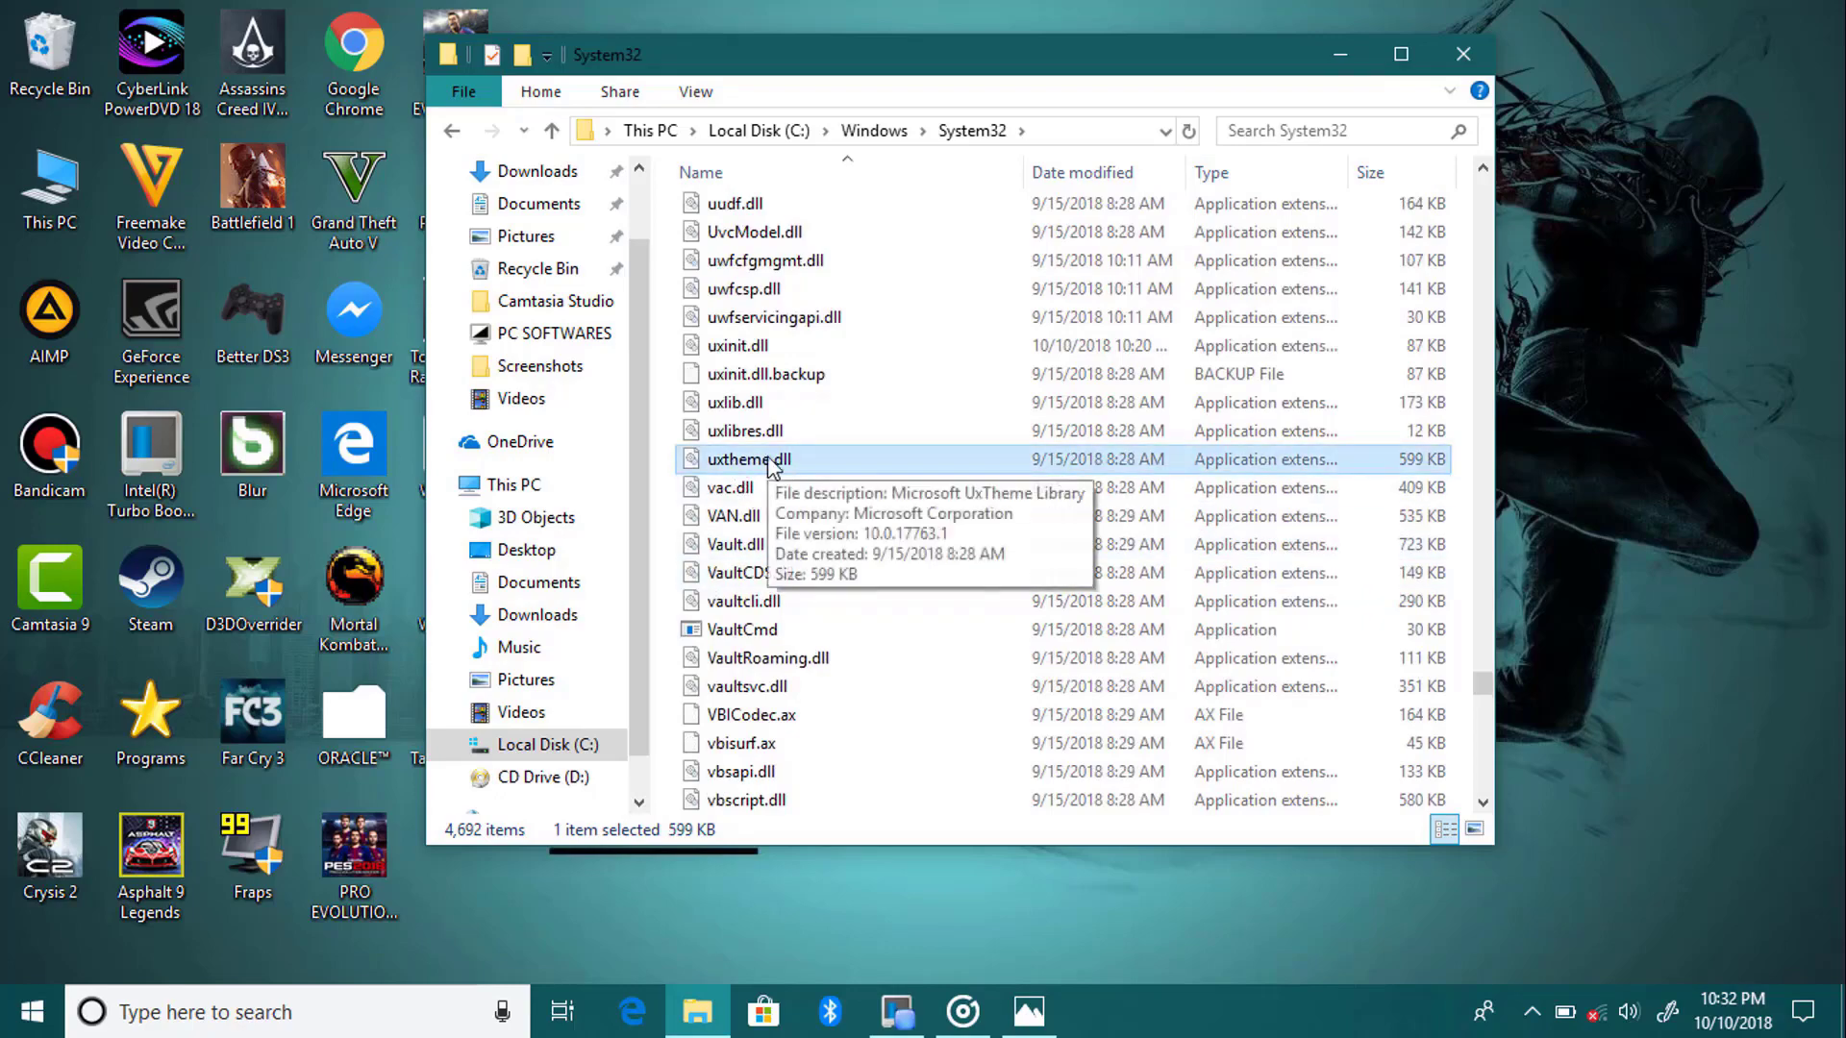
- Enlarge the system information in Screenshot (17) and place the picture beside the System32 window for comparison
{"action": "key", "text": "alt+Tab"}
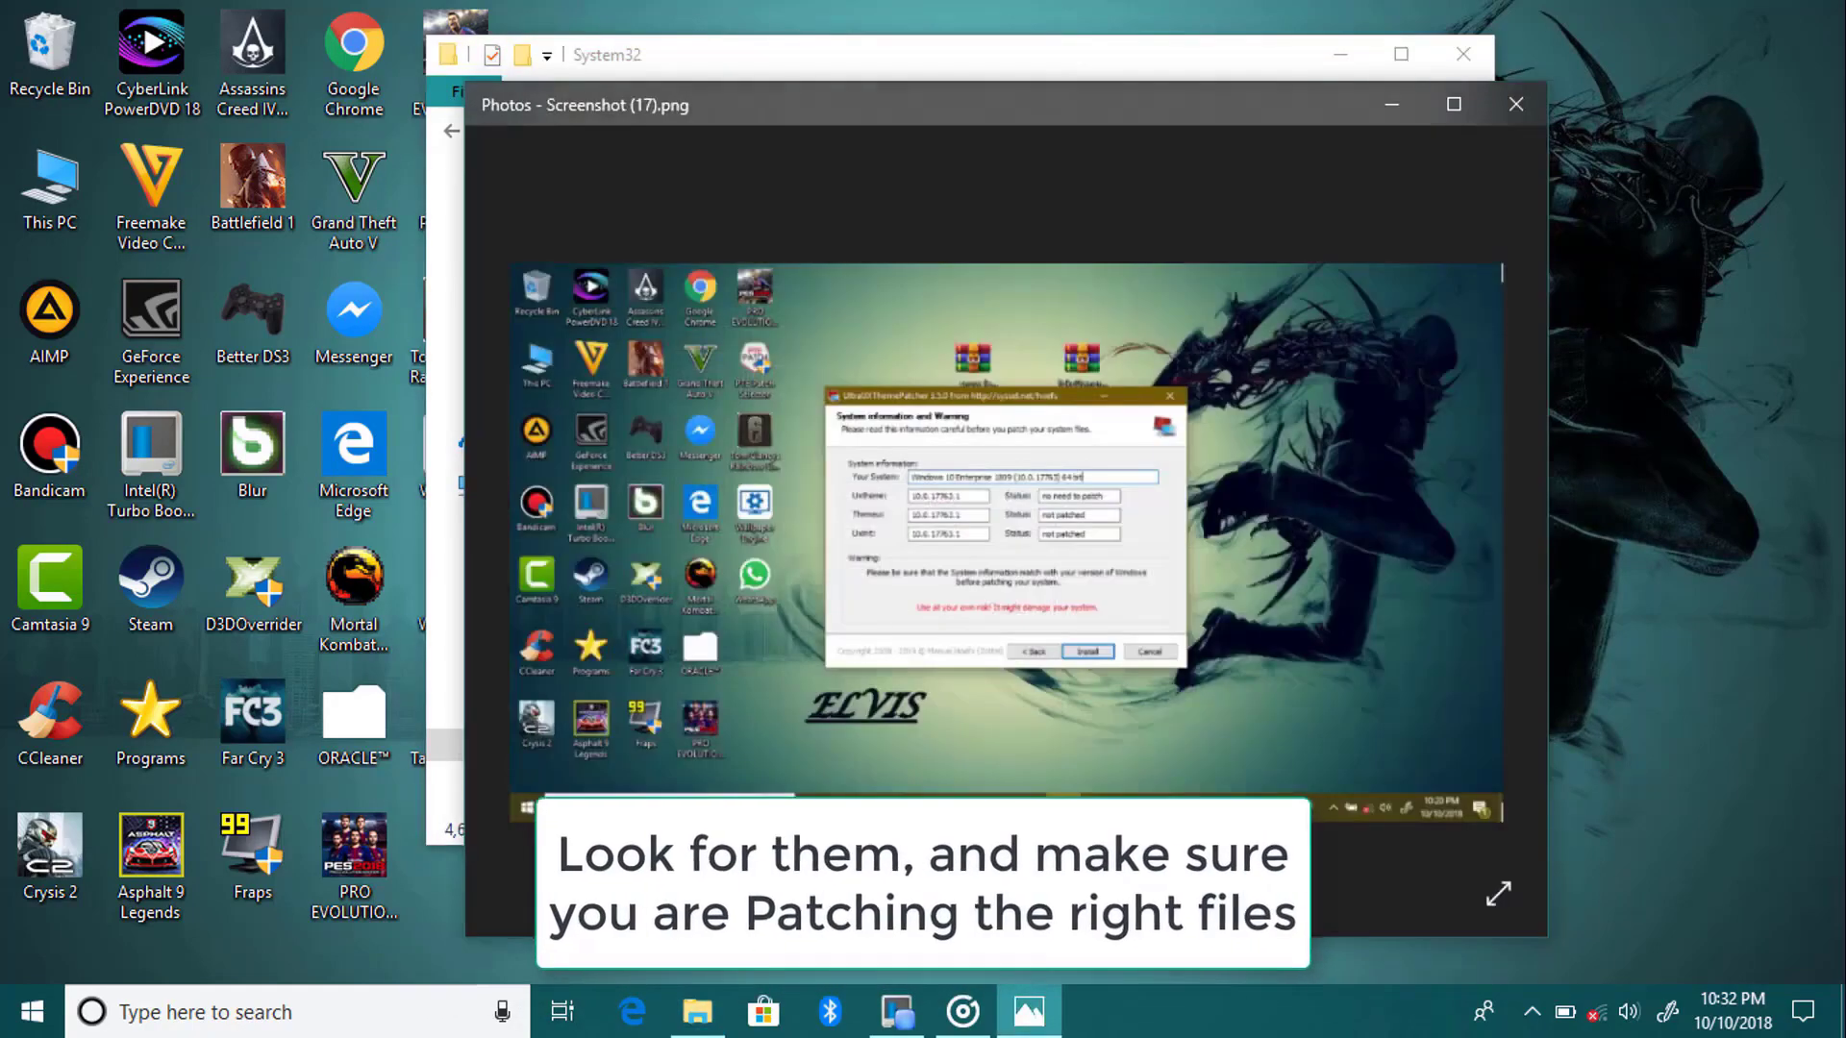
{"action": "scroll", "coordinate": [899, 524], "scroll_direction": "up", "scroll_amount": 5}
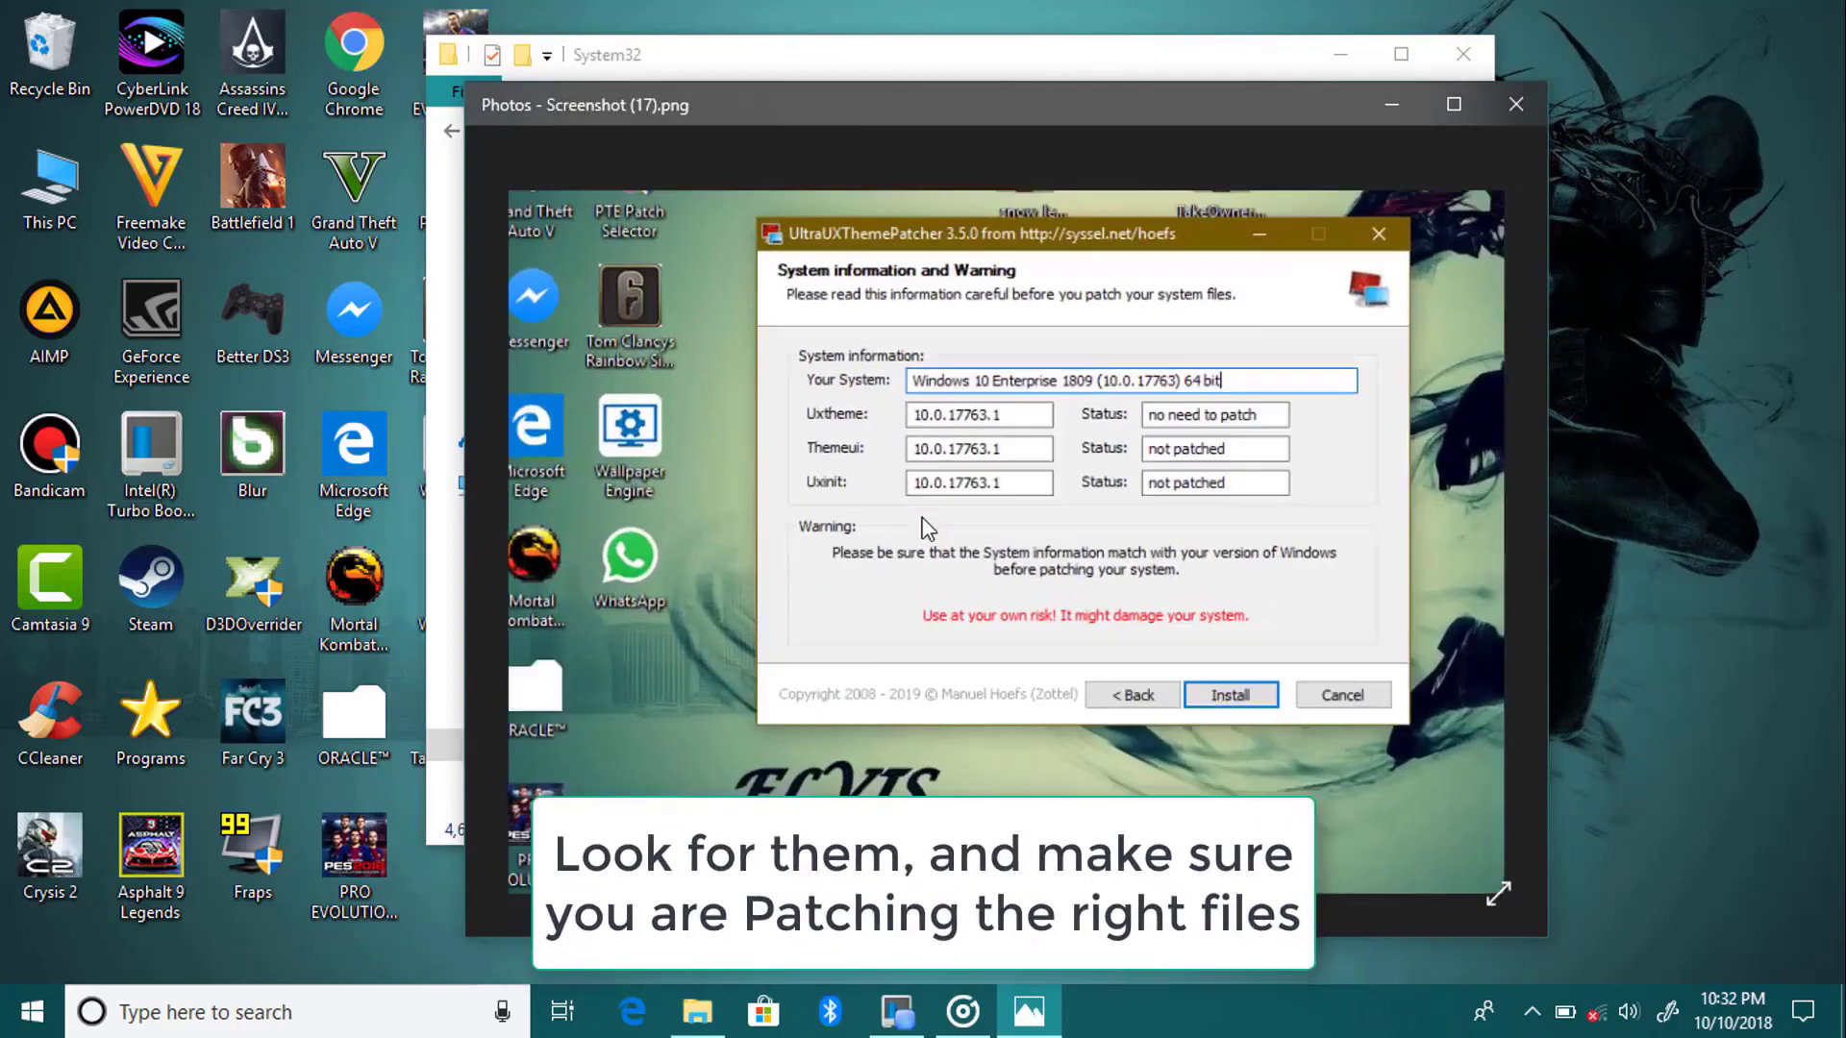
{"action": "scroll", "coordinate": [924, 527], "scroll_direction": "up", "scroll_amount": 2}
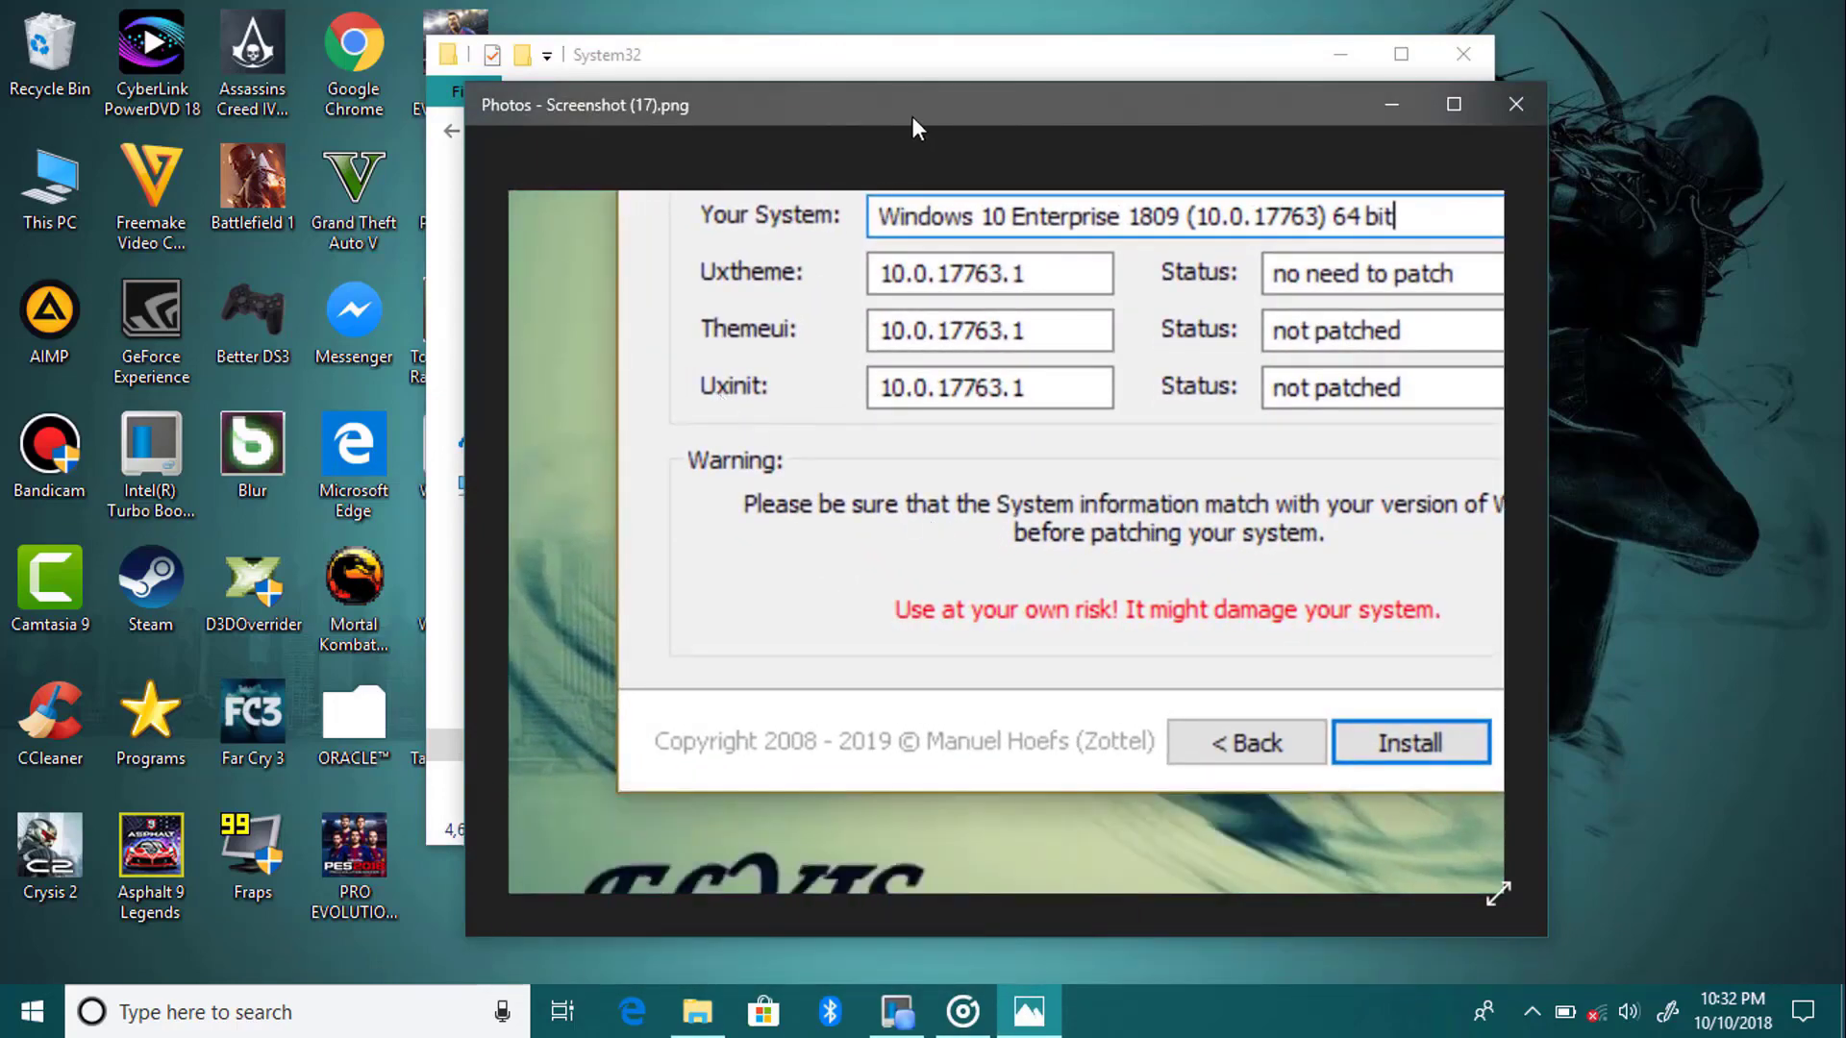
{"action": "left_click_drag", "start_coordinate": [1013, 107], "coordinate": [1470, 106]}
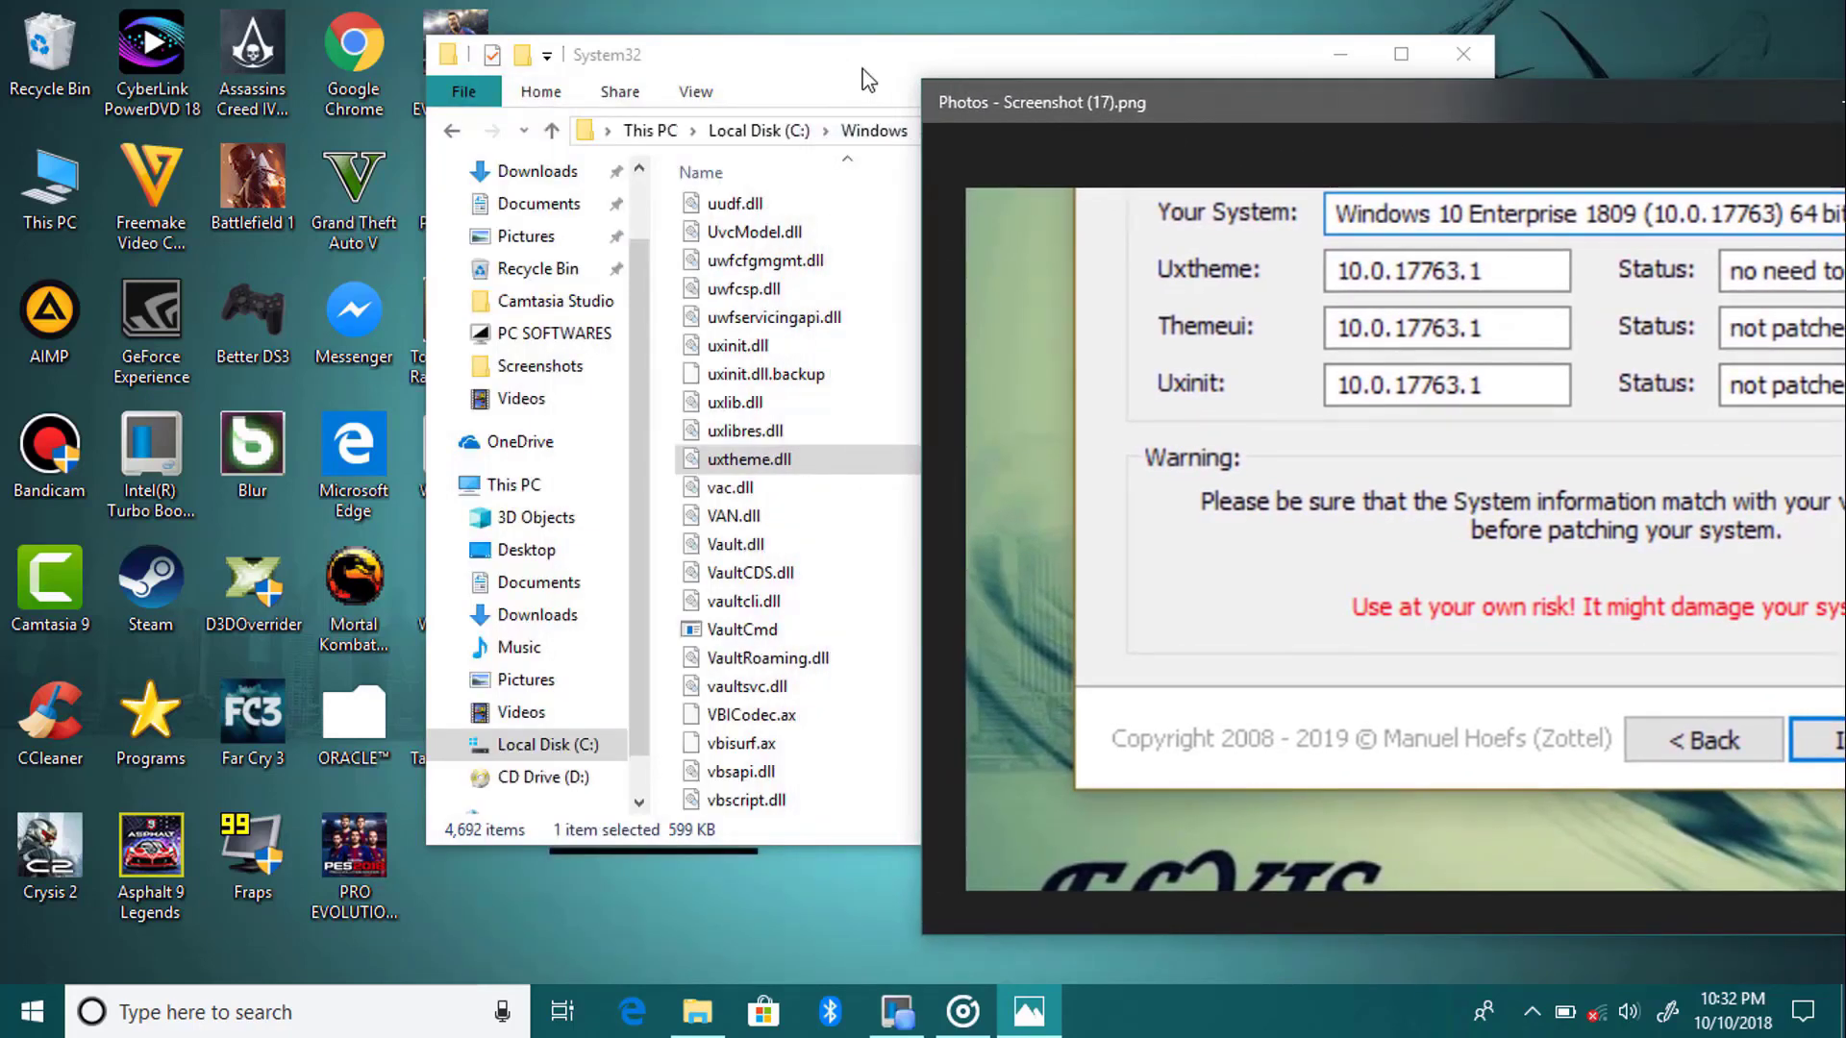
{"action": "left_click_drag", "start_coordinate": [868, 80], "coordinate": [566, 72]}
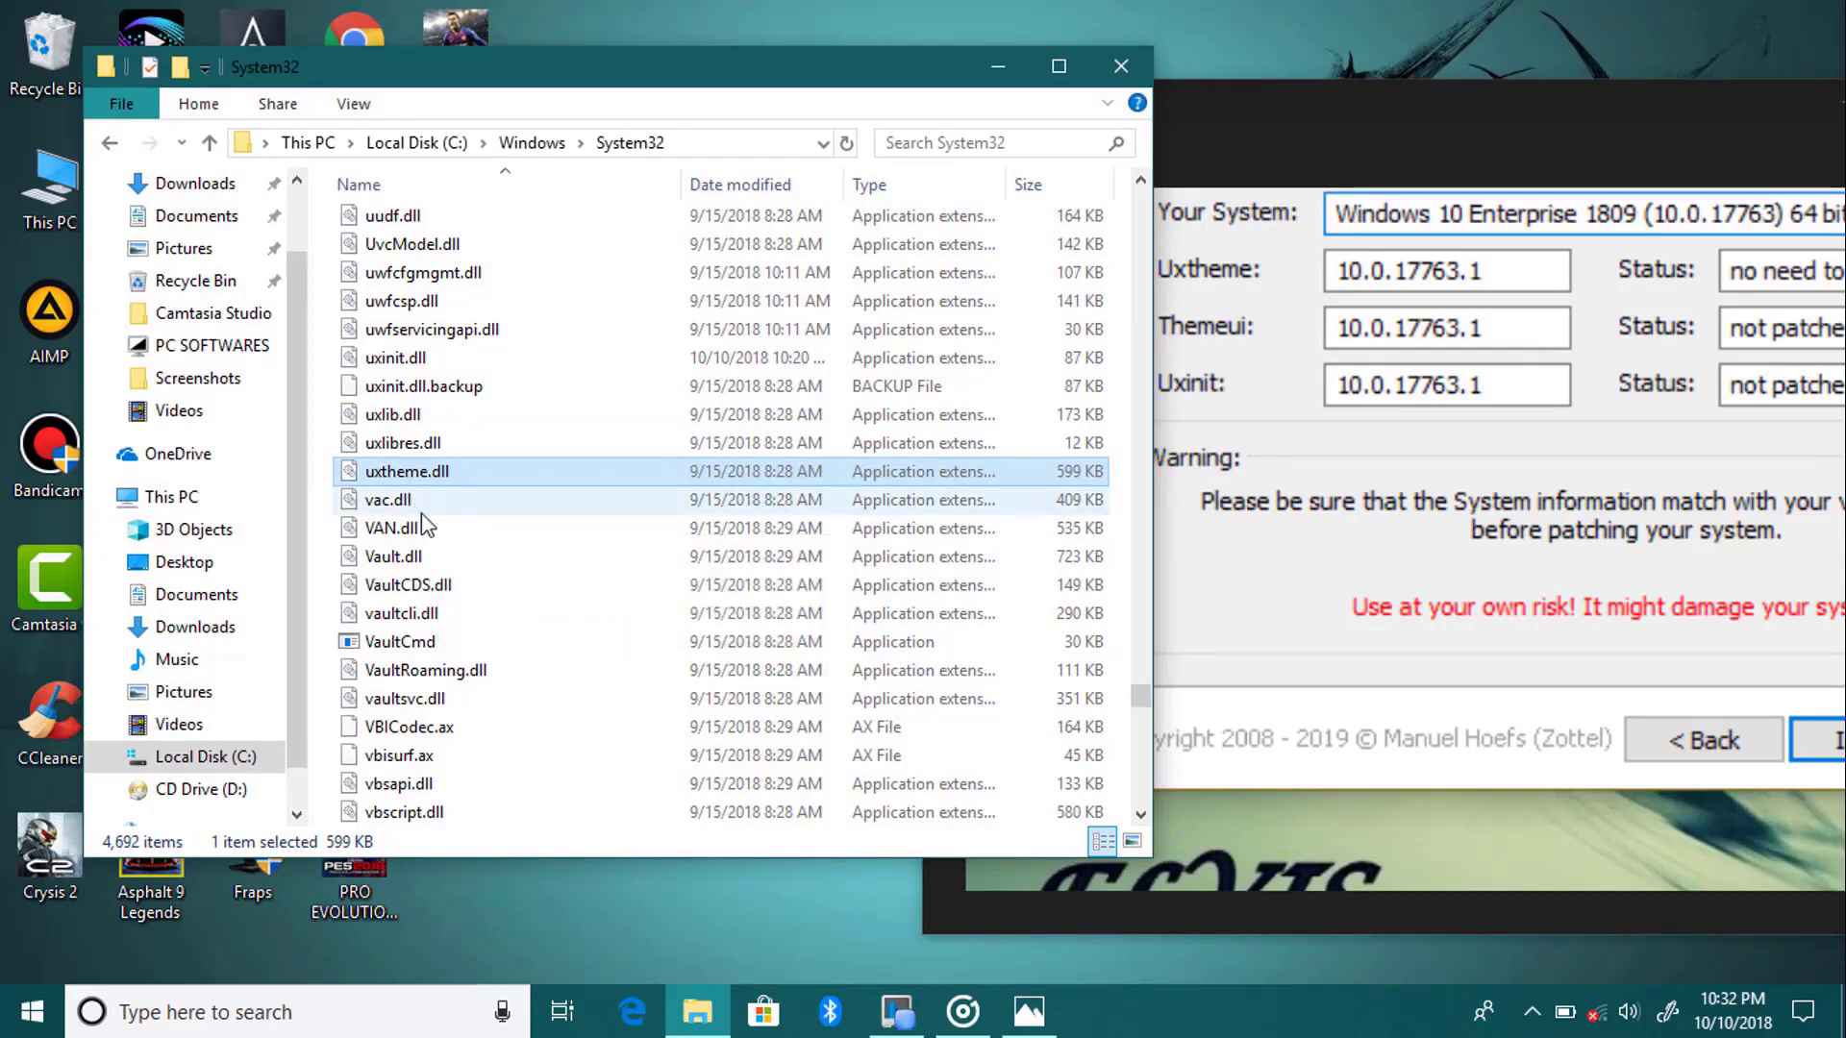
- Take ownership of uxinit.dll in System32, allowing TakeOwnershipEx to make changes
{"action": "scroll", "coordinate": [423, 524], "scroll_direction": "up", "scroll_amount": 1}
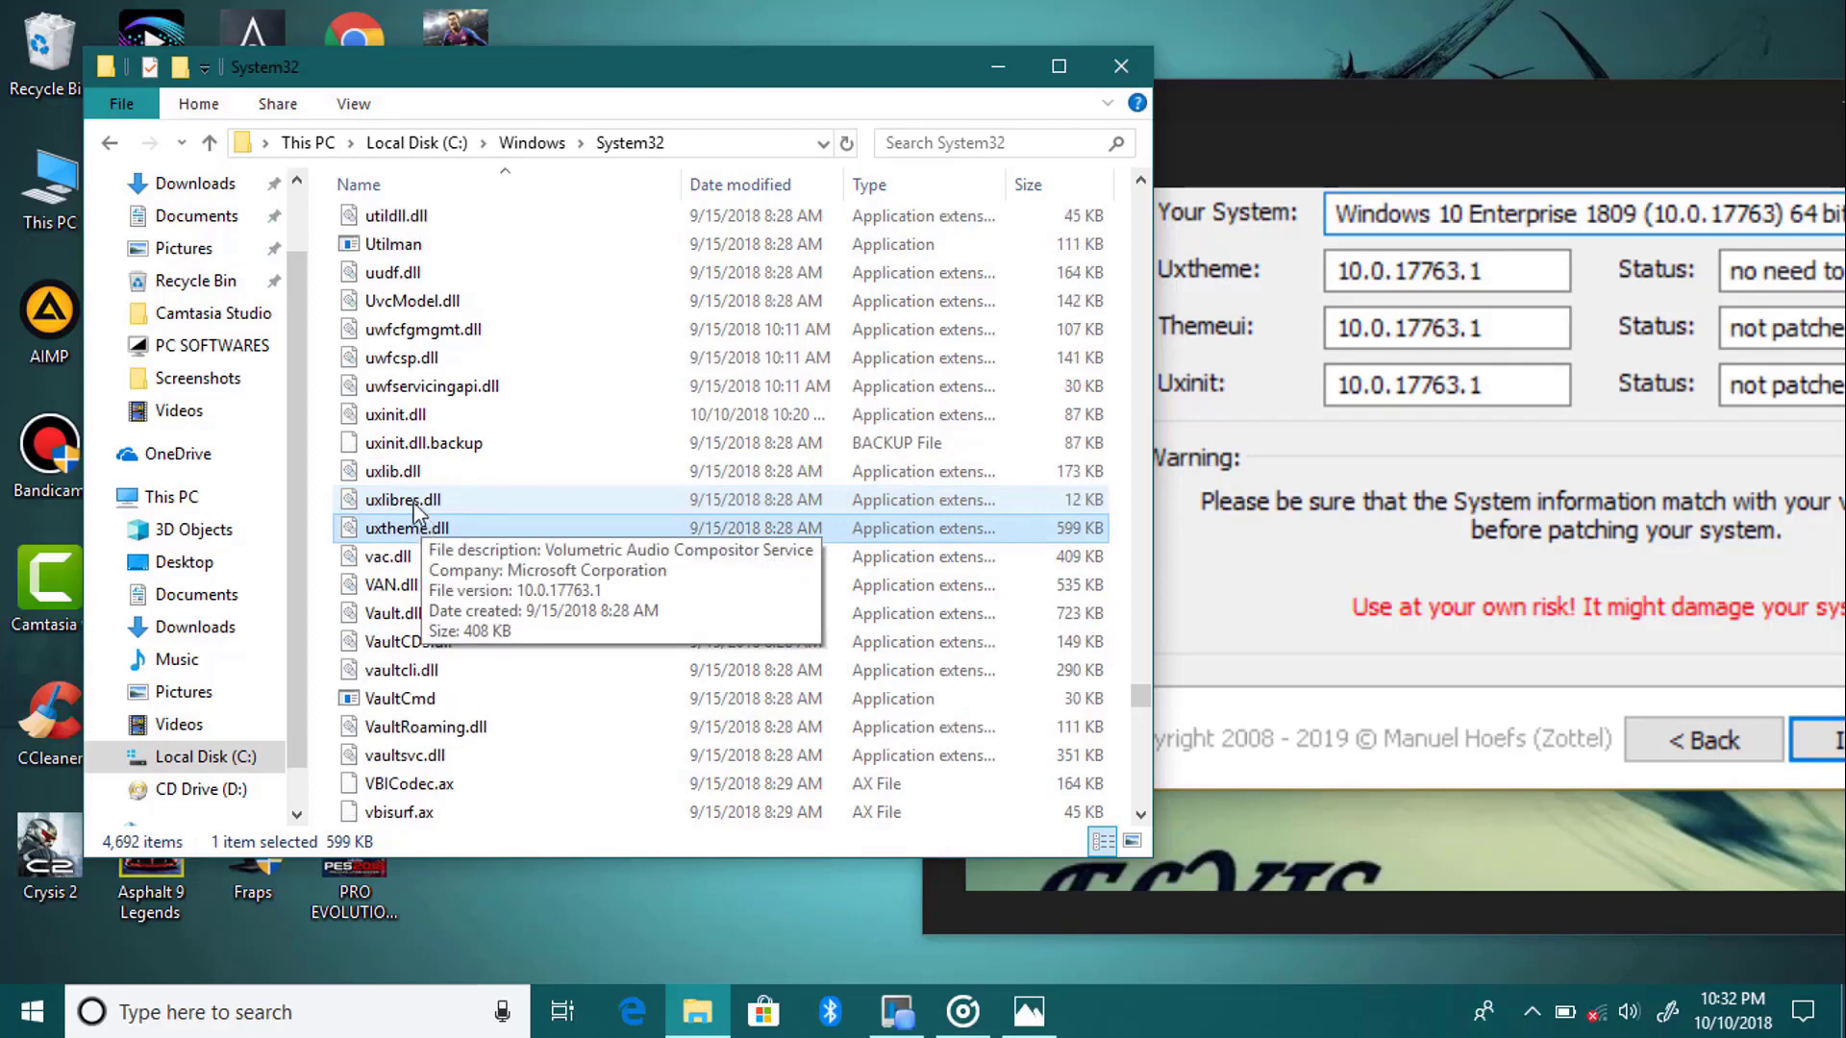
{"action": "left_click", "coordinate": [392, 416]}
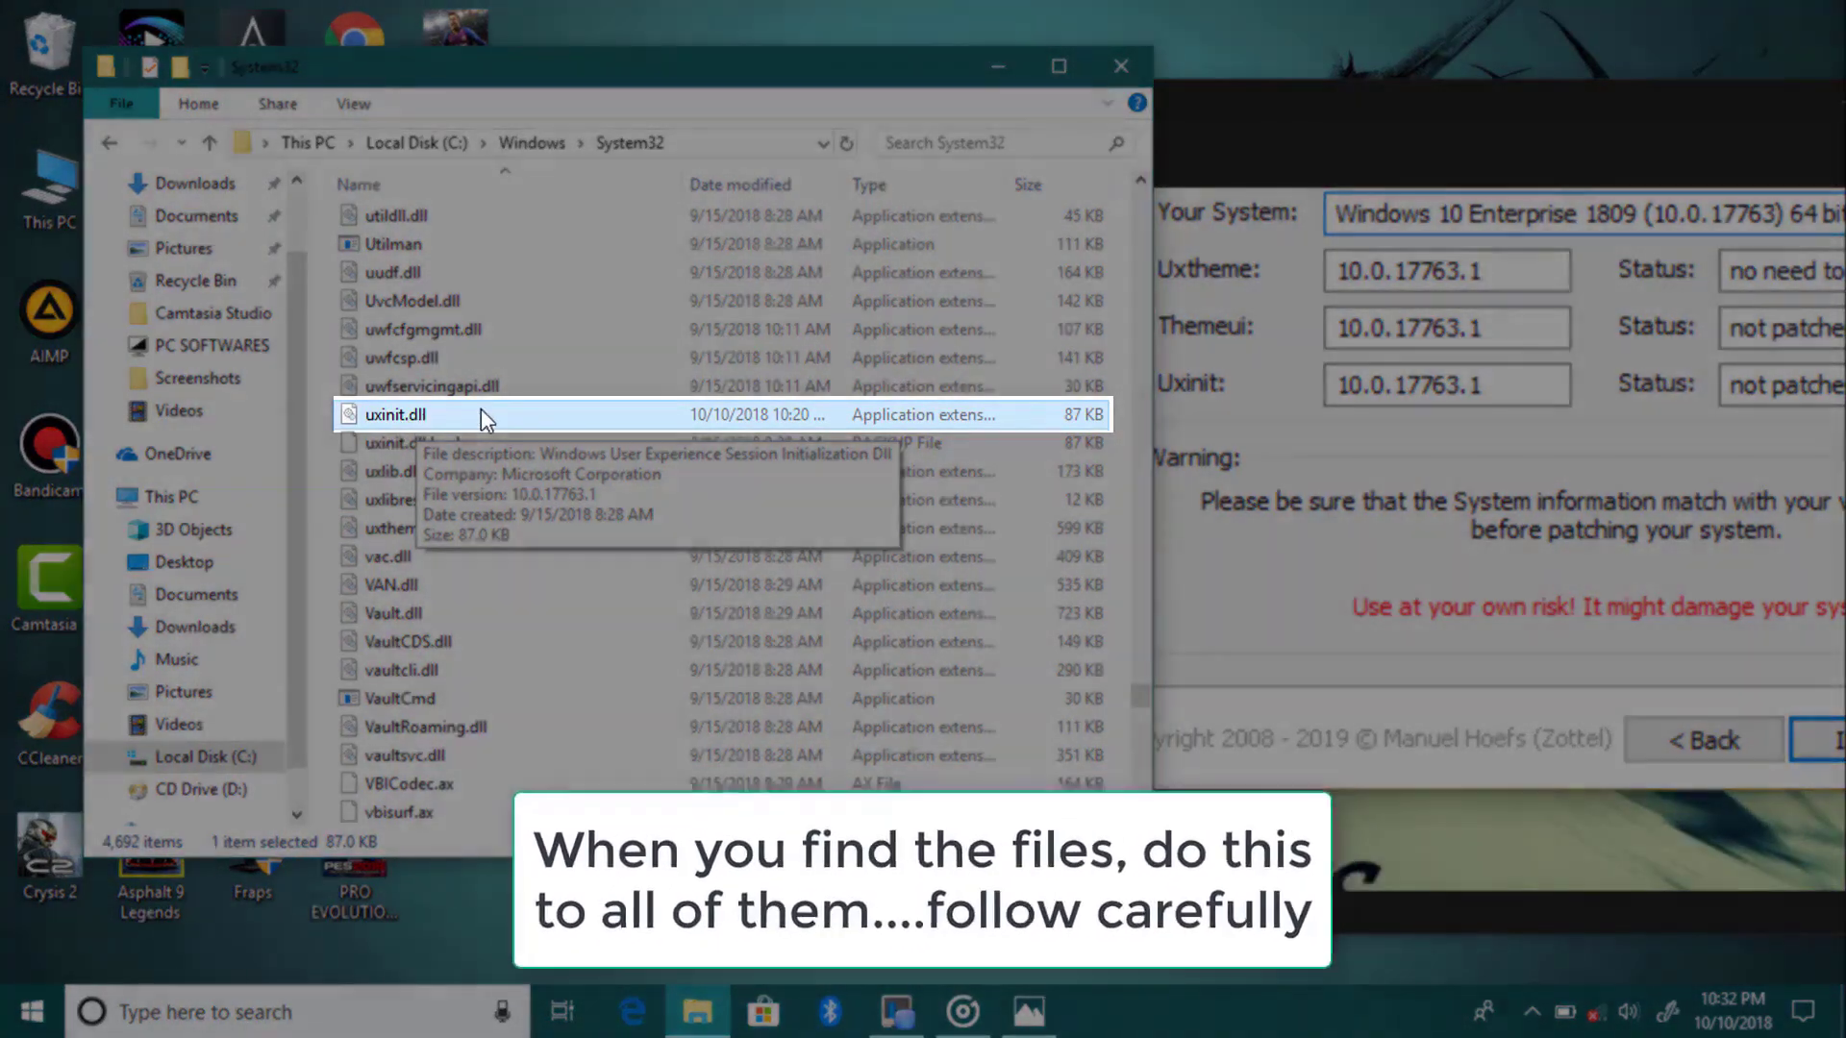
{"action": "right_click", "coordinate": [480, 410]}
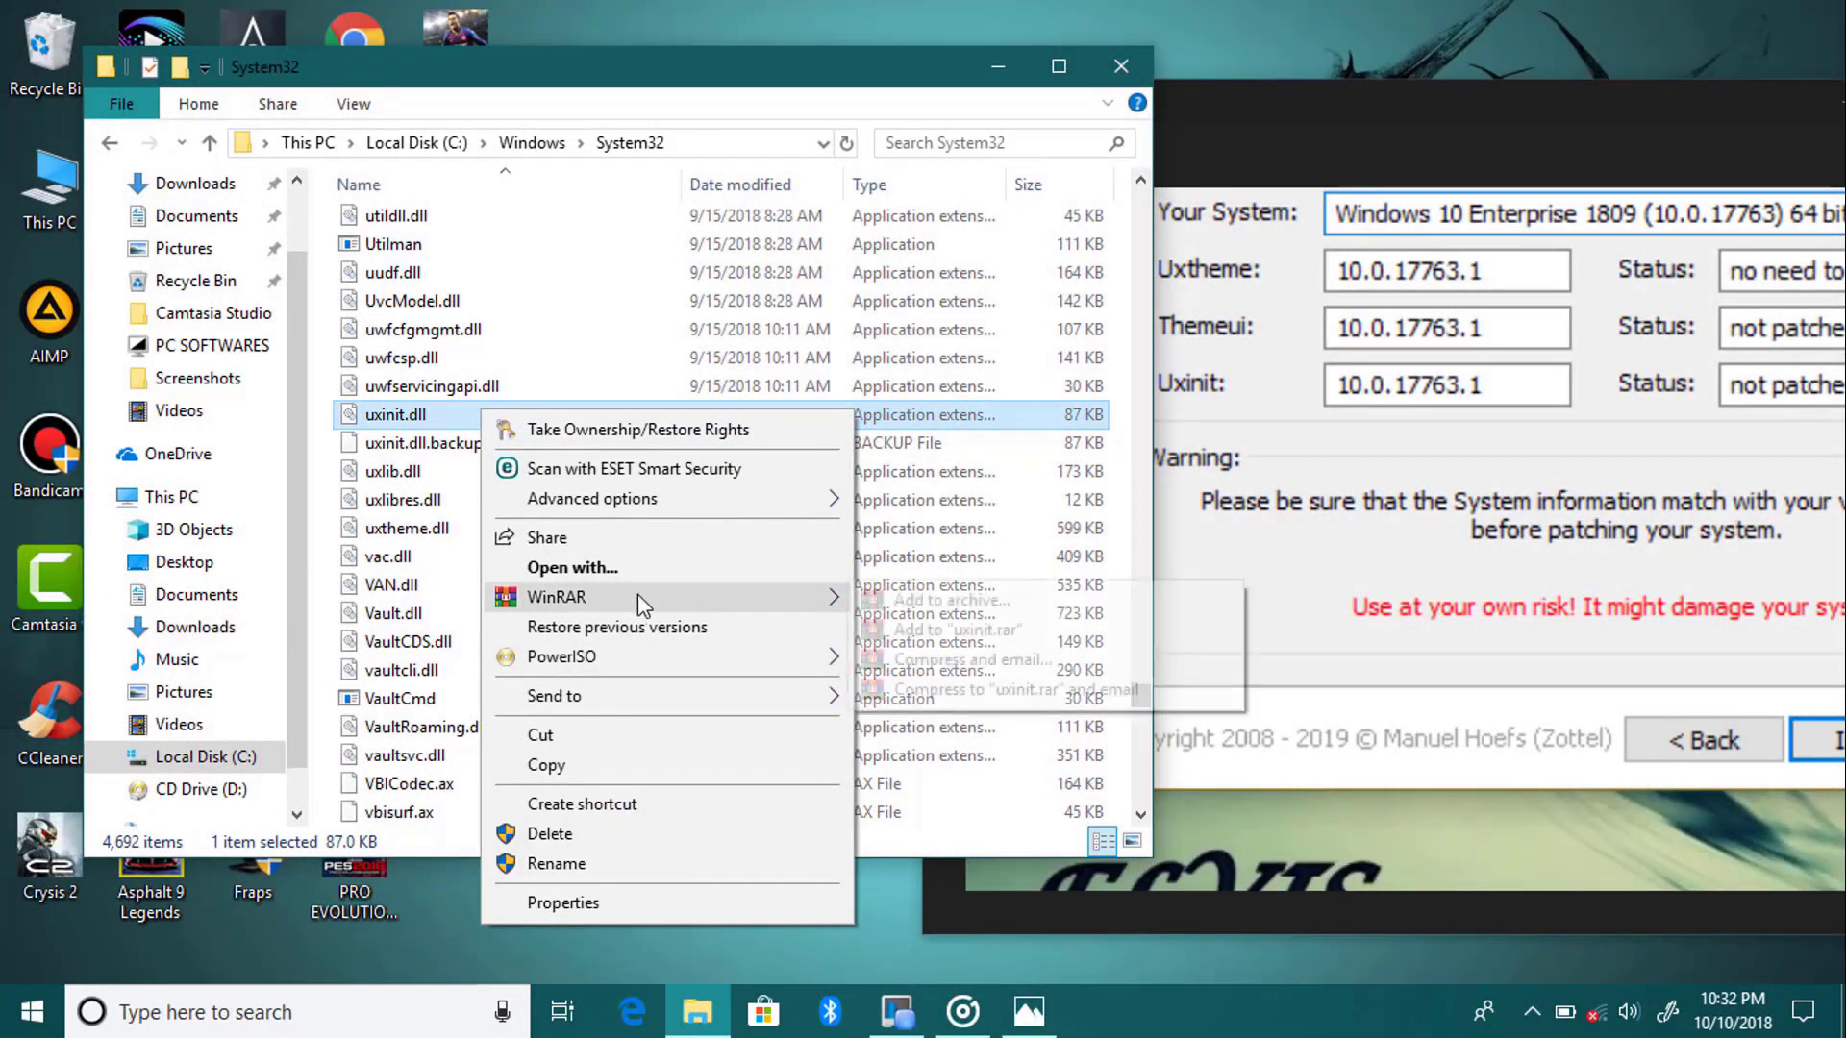
{"action": "left_click", "coordinate": [668, 430]}
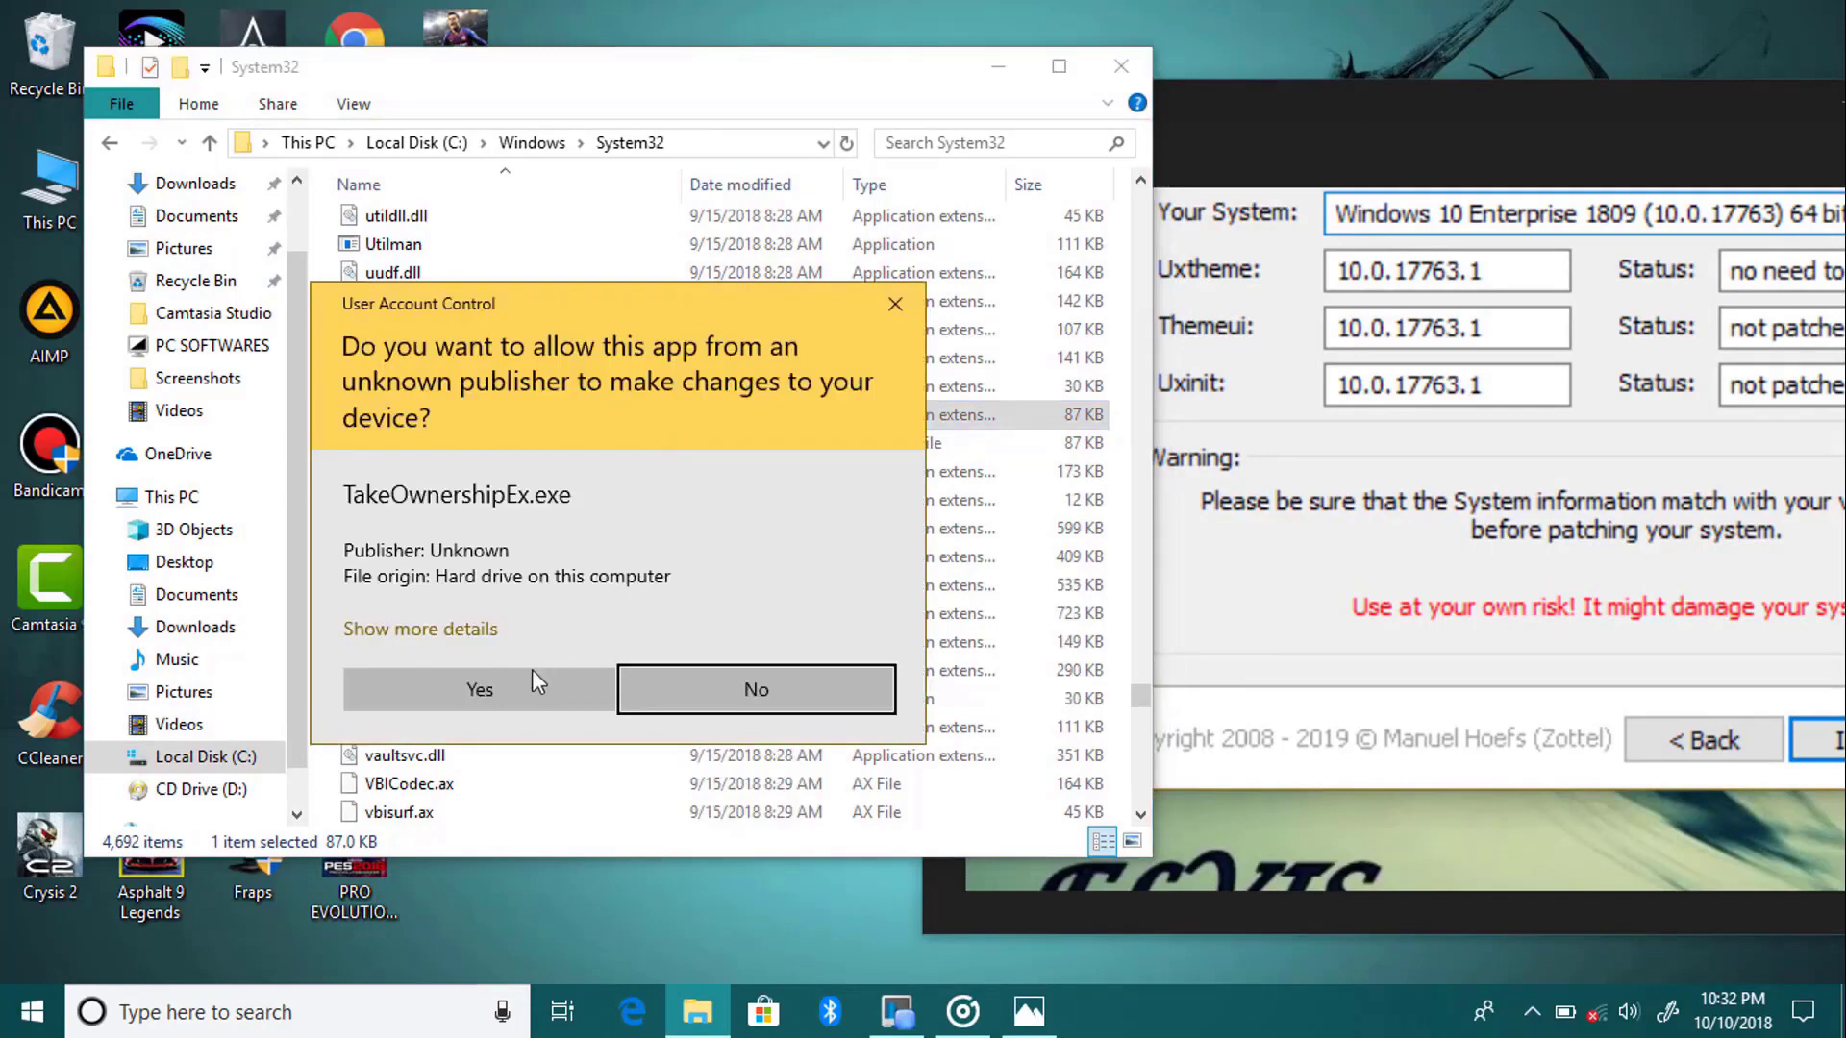
{"action": "left_click", "coordinate": [506, 688]}
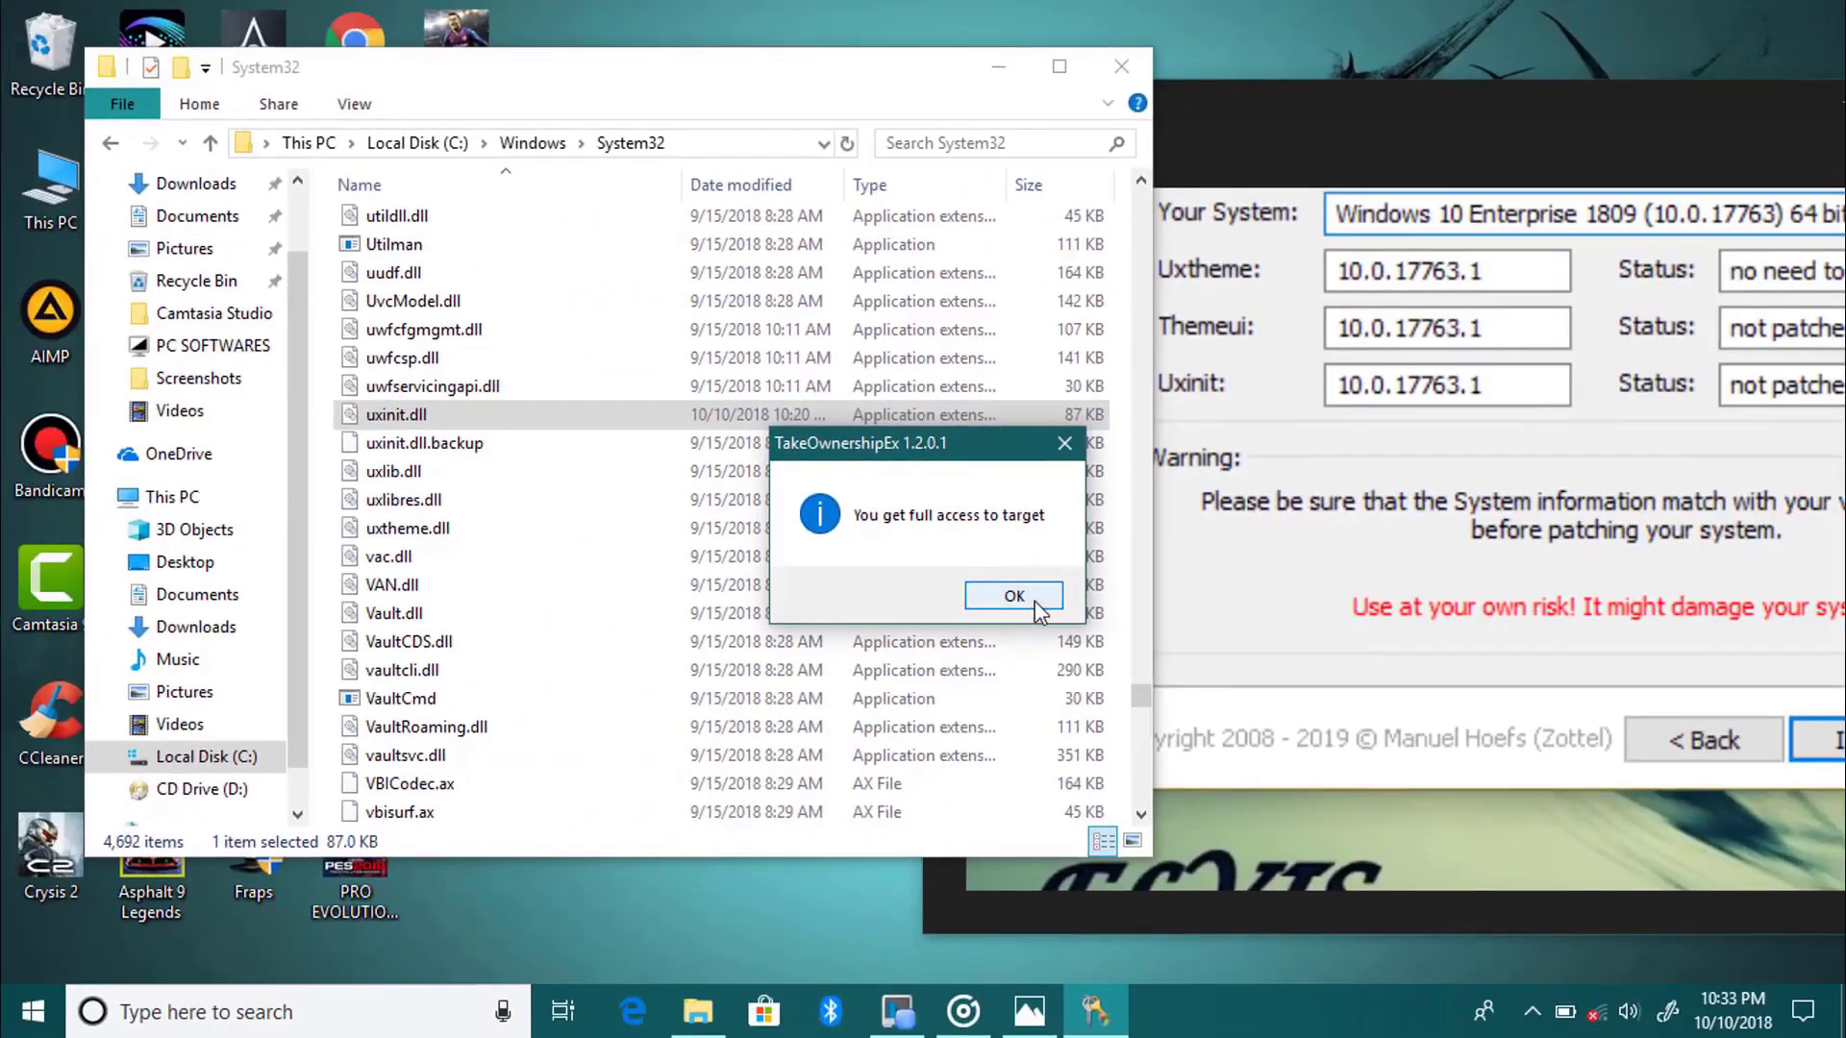
{"action": "left_click", "coordinate": [1036, 603]}
- Check the file names in Screenshot (17) against System32 and take ownership of themeui.dll with TakeOwnershipEx
{"action": "double_click", "coordinate": [1377, 394]}
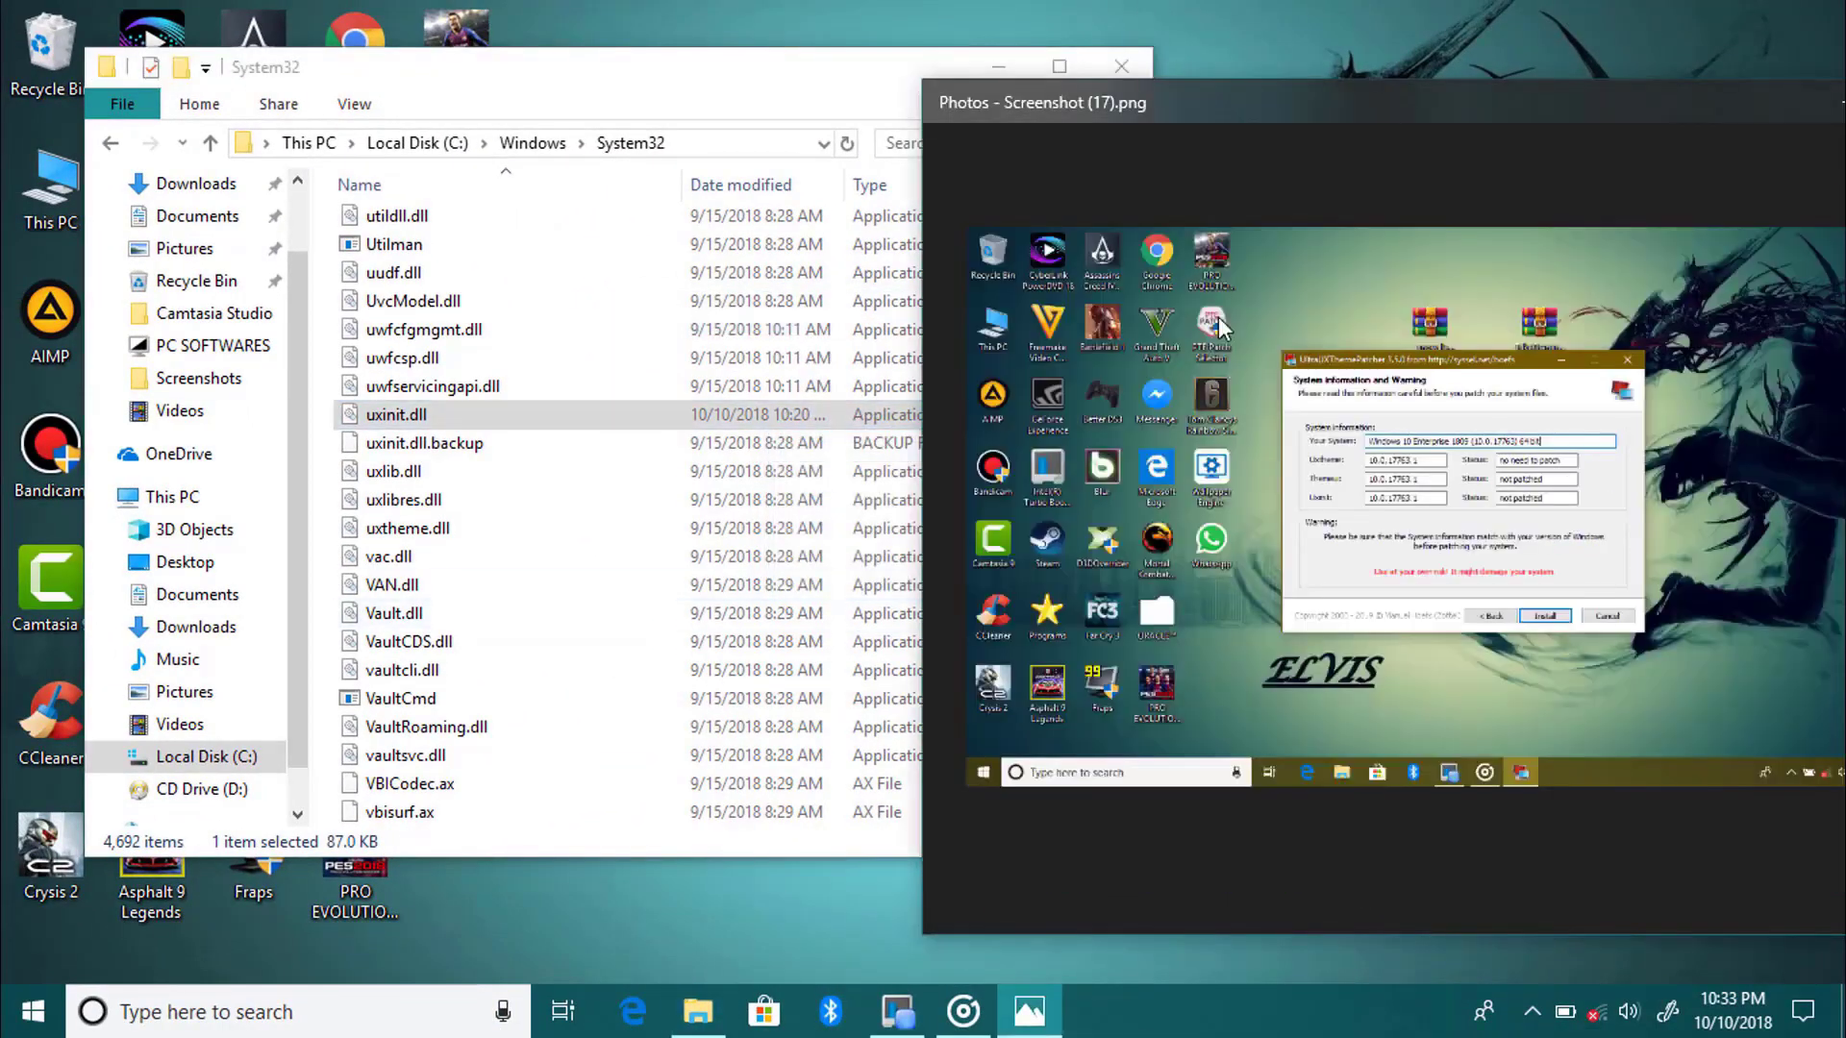
{"action": "scroll", "coordinate": [1376, 394], "scroll_direction": "up", "scroll_amount": 5}
{"action": "left_click", "coordinate": [690, 492]}
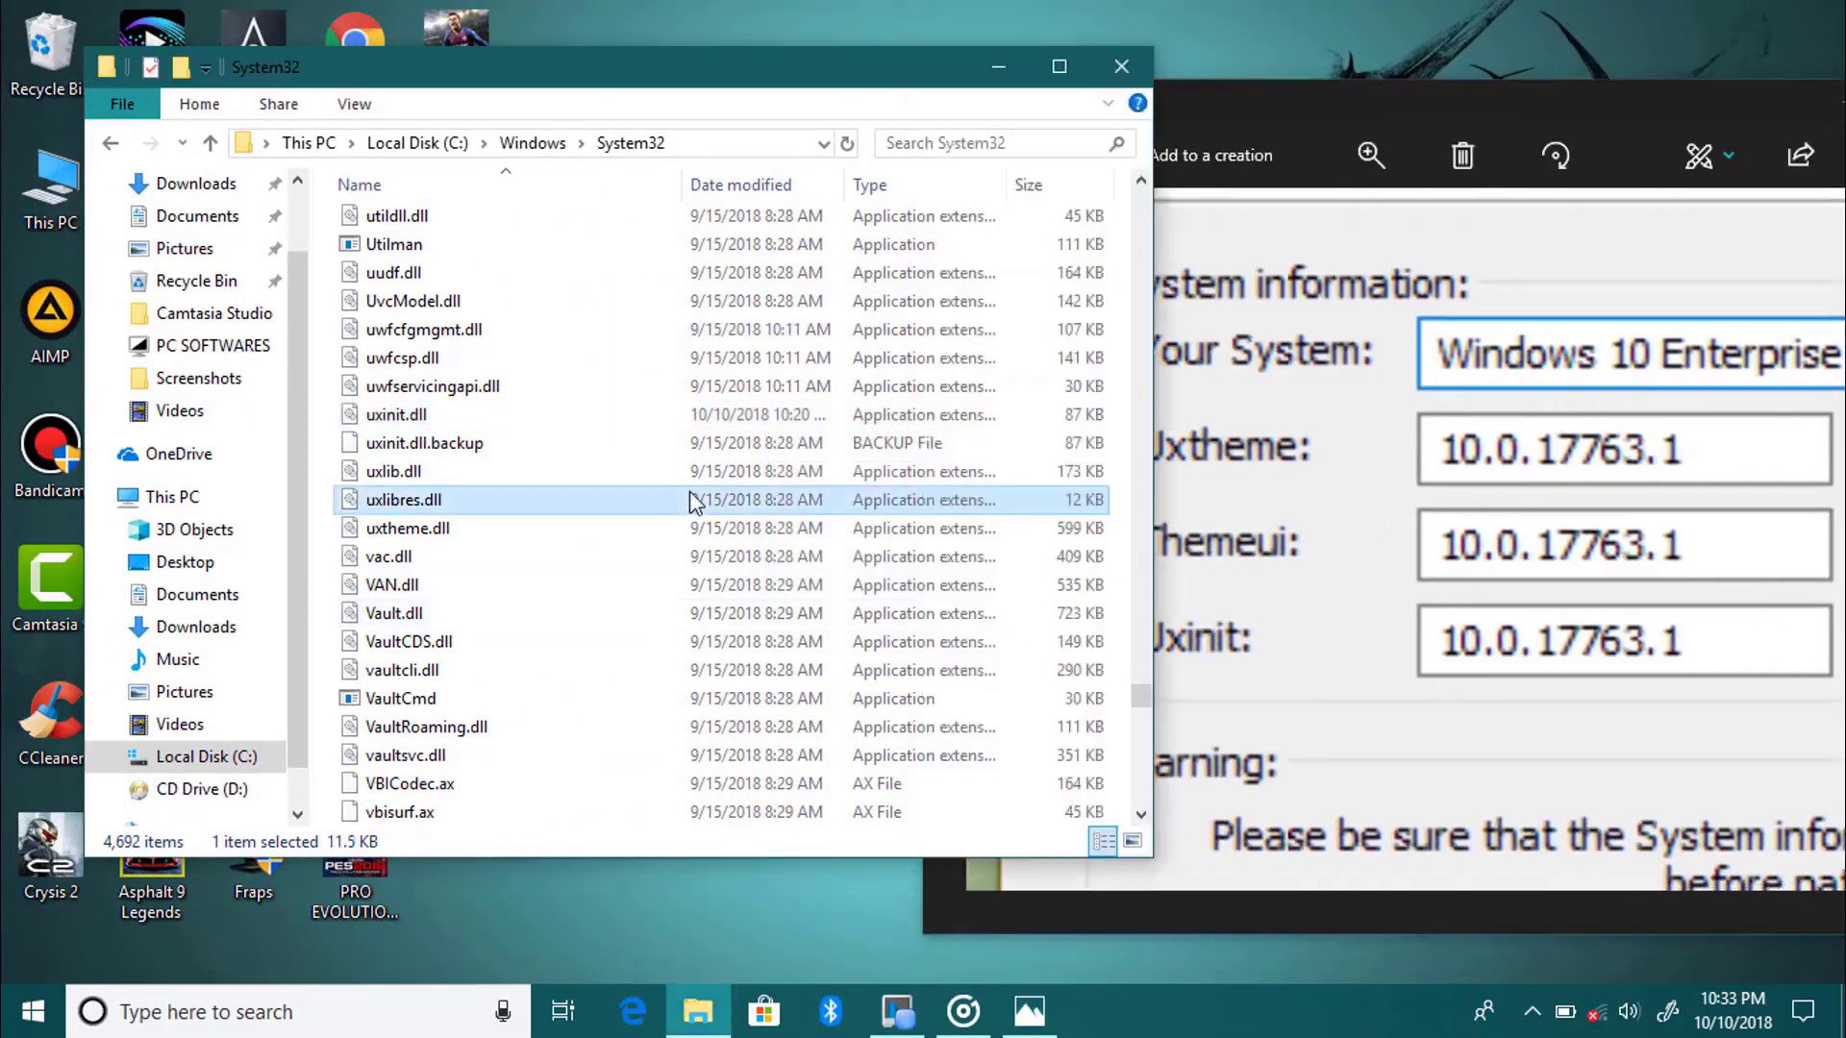
{"action": "key", "text": "t"}
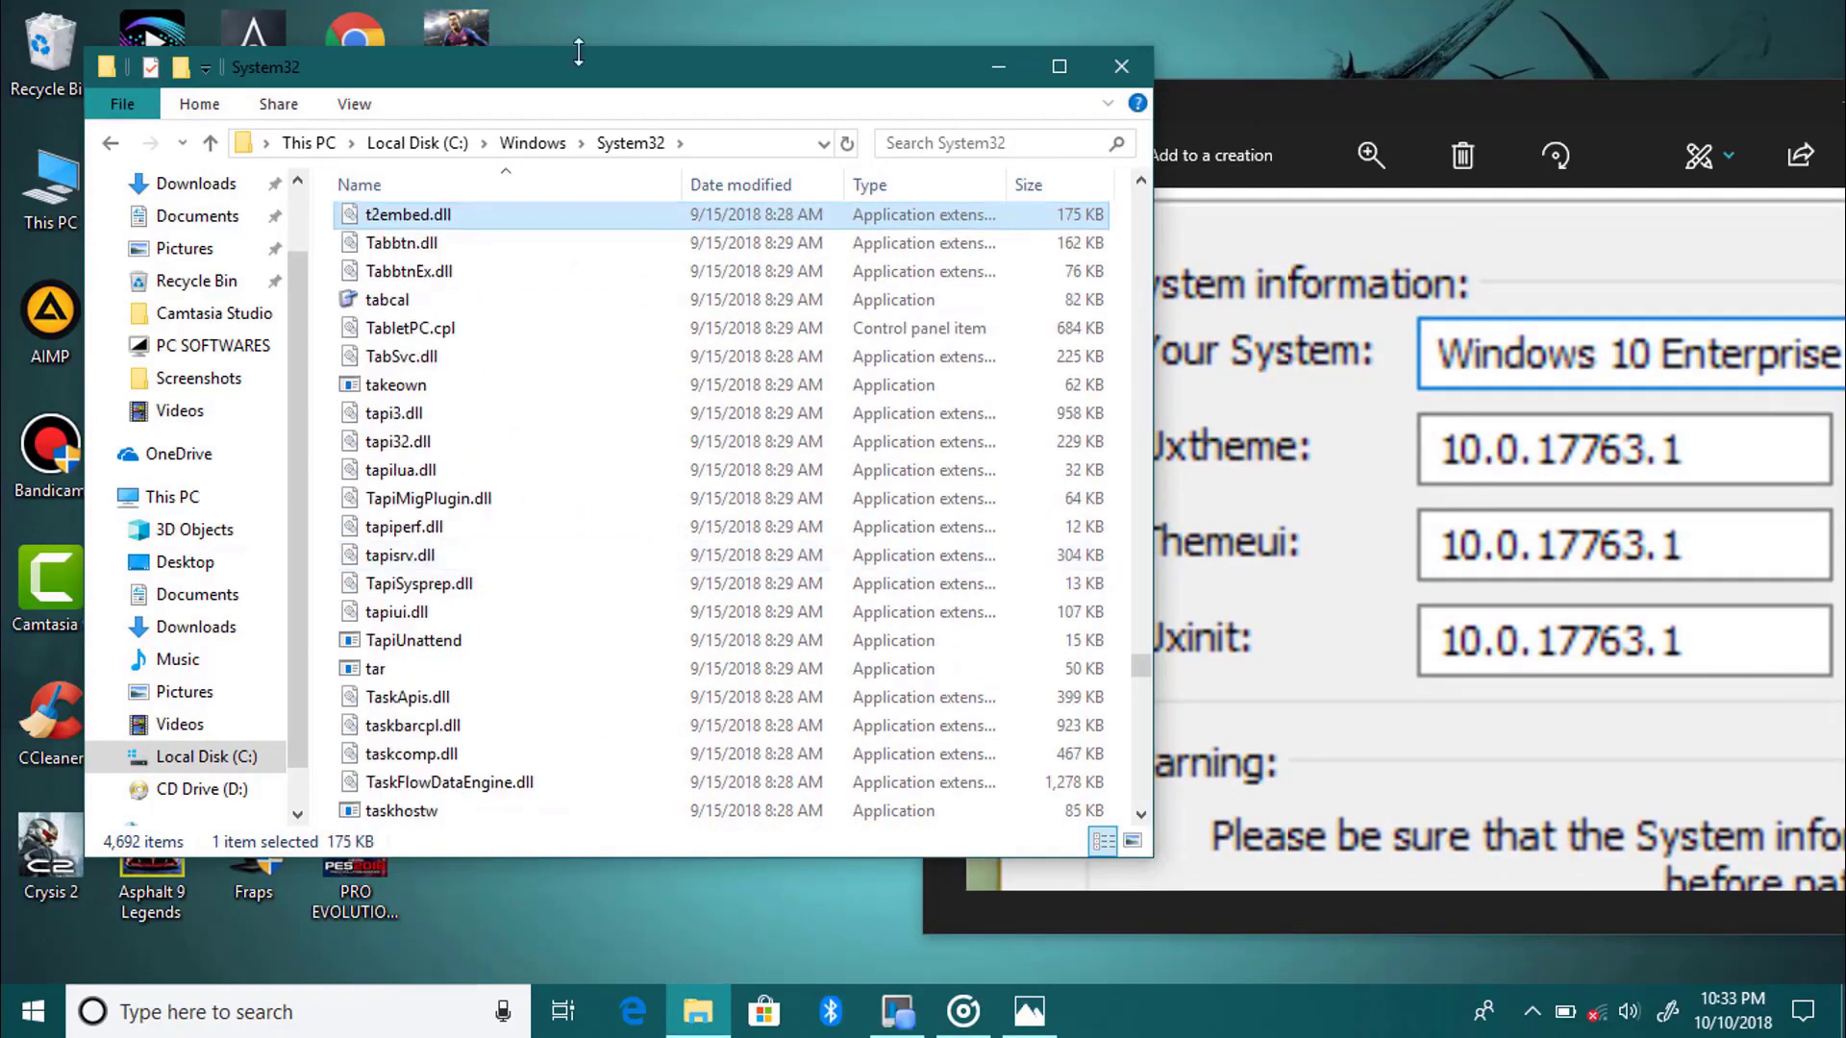
{"action": "scroll", "coordinate": [516, 412], "scroll_direction": "down", "scroll_amount": 15}
{"action": "left_click", "coordinate": [520, 454]}
{"action": "left_click", "coordinate": [485, 498]}
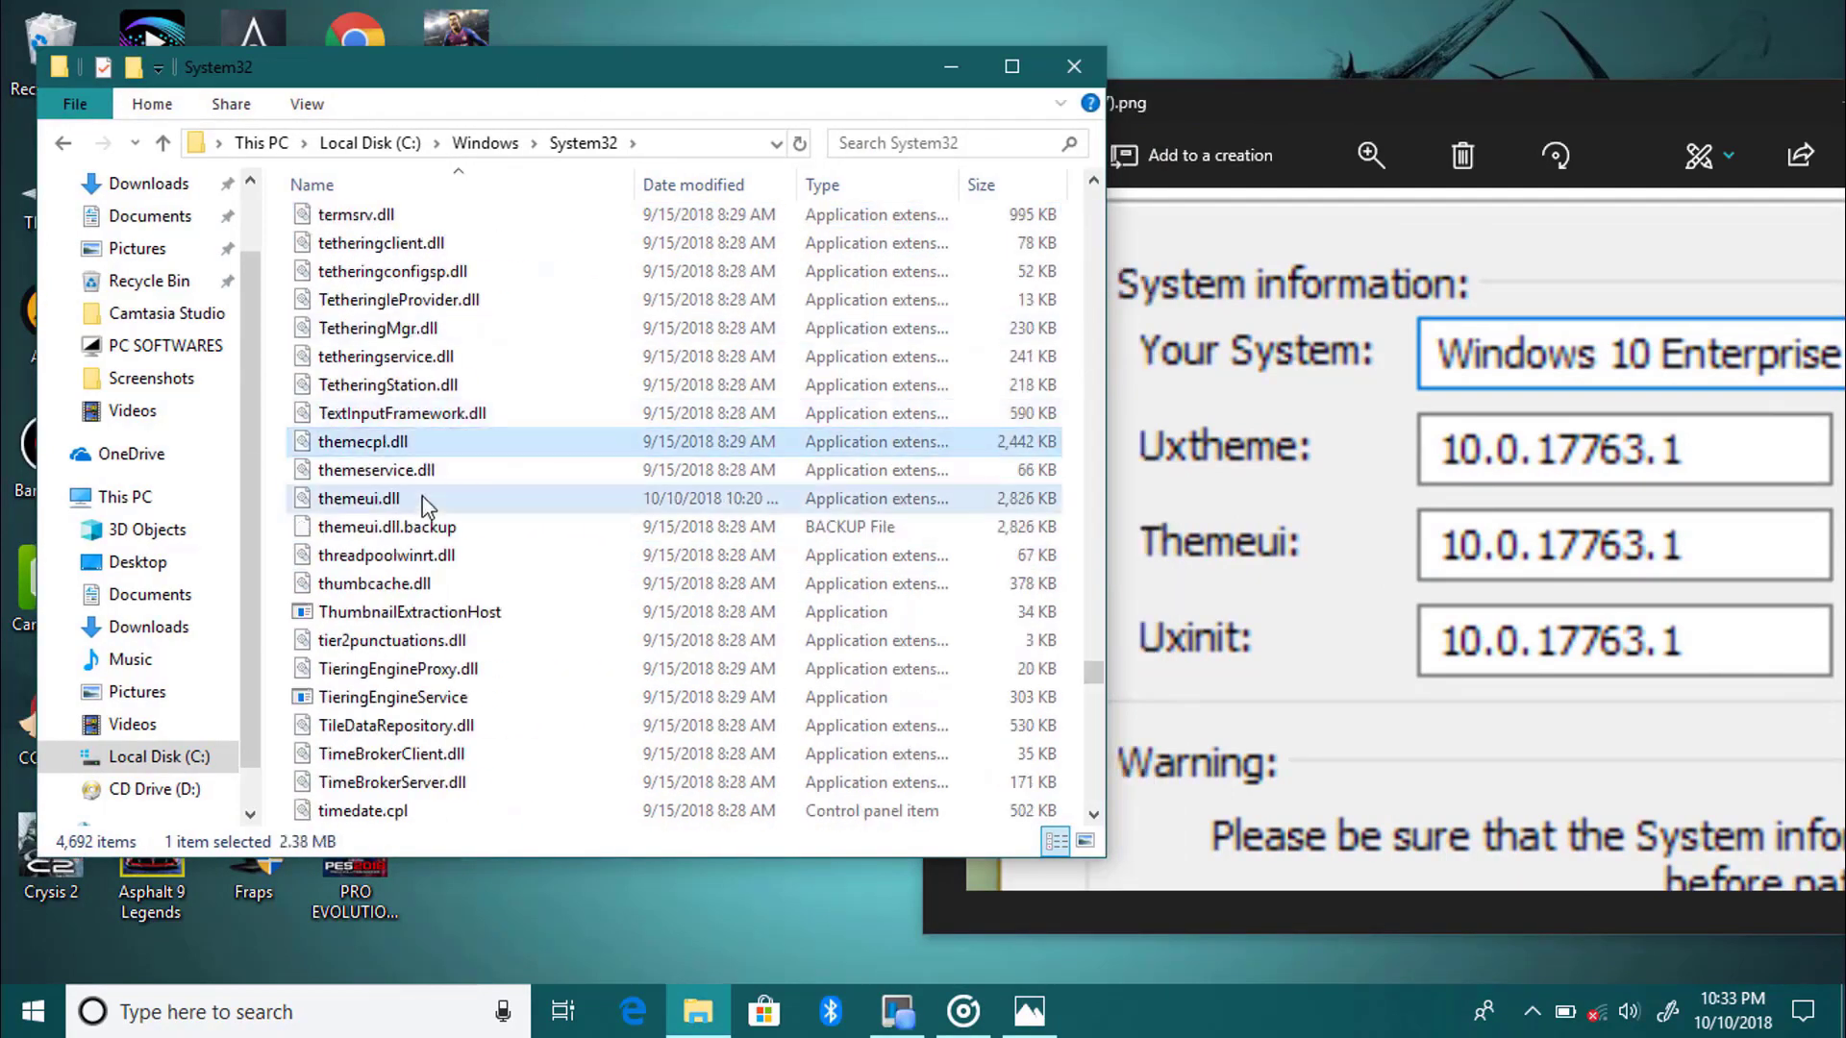
{"action": "right_click", "coordinate": [485, 498]}
{"action": "left_click", "coordinate": [536, 485]}
{"action": "left_click", "coordinate": [500, 689]}
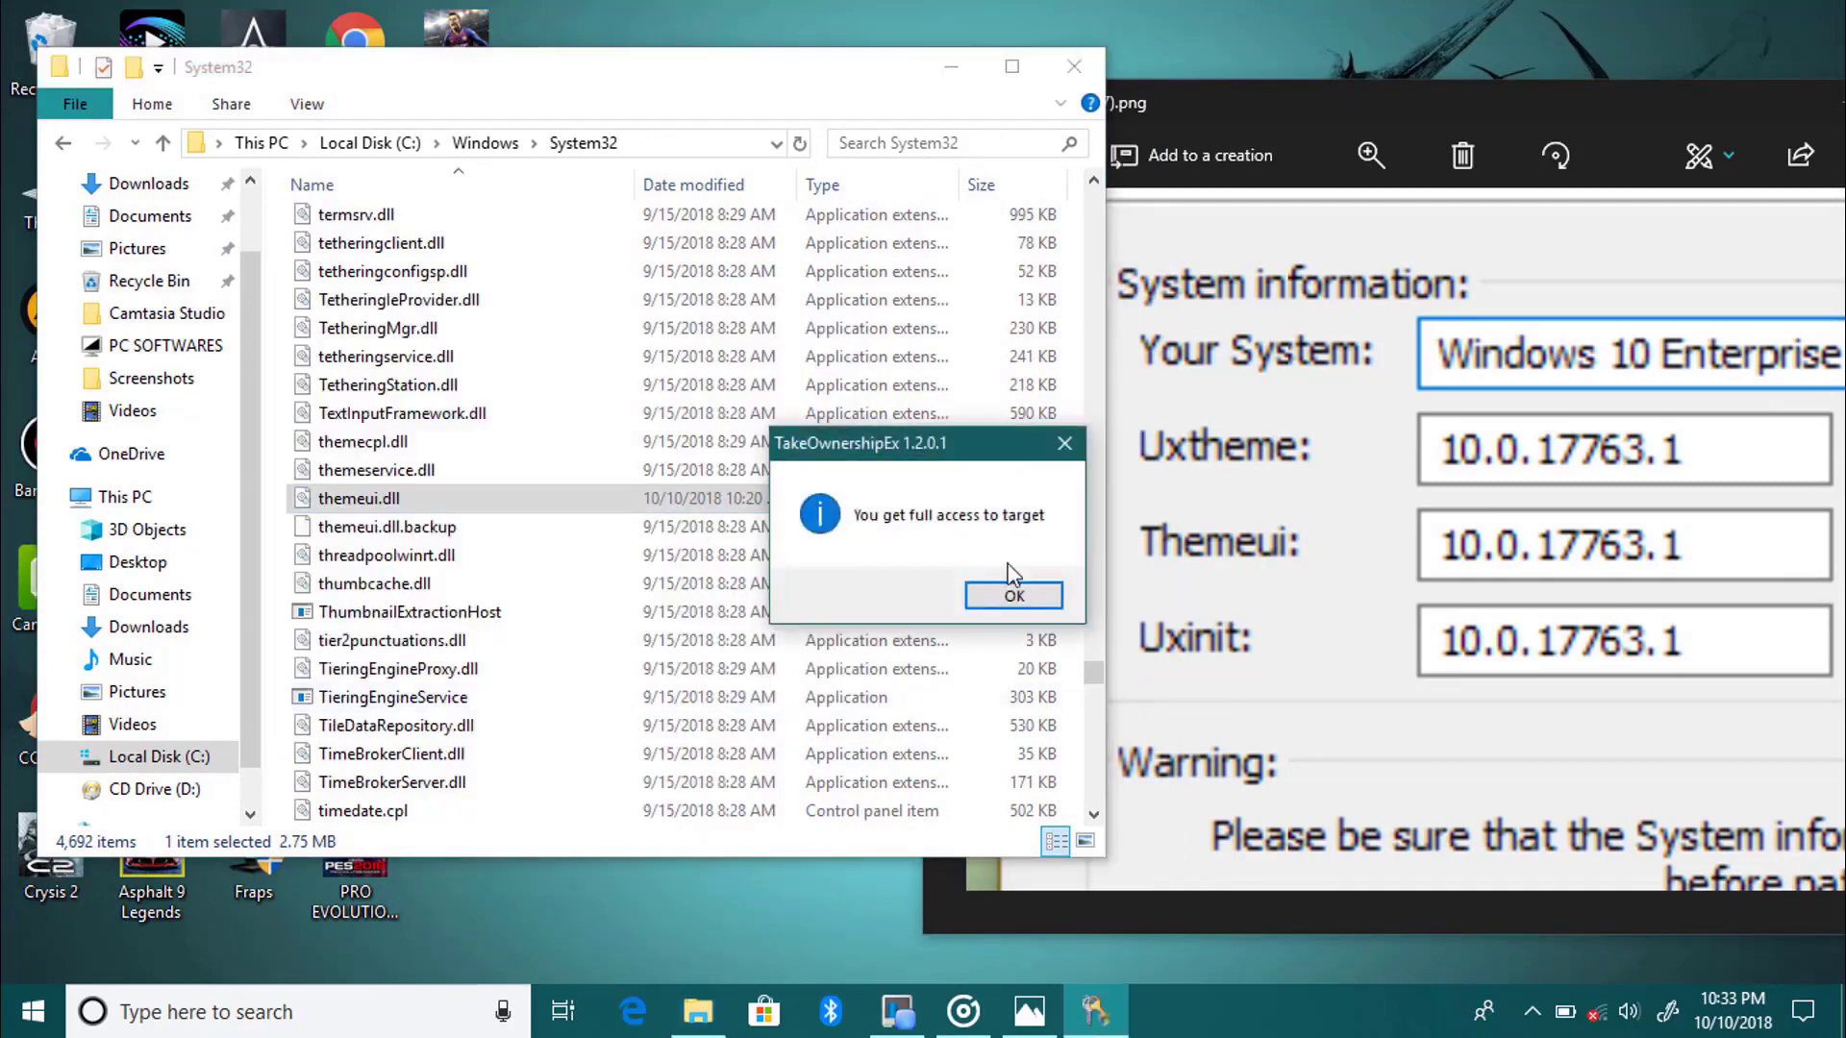
{"action": "key", "text": "Return"}
- Review the patch statuses in Screenshot (17) once more, and close the System32 window and the picture
{"action": "left_click", "coordinate": [1126, 460]}
{"action": "scroll", "coordinate": [1126, 460], "scroll_direction": "down", "scroll_amount": 2}
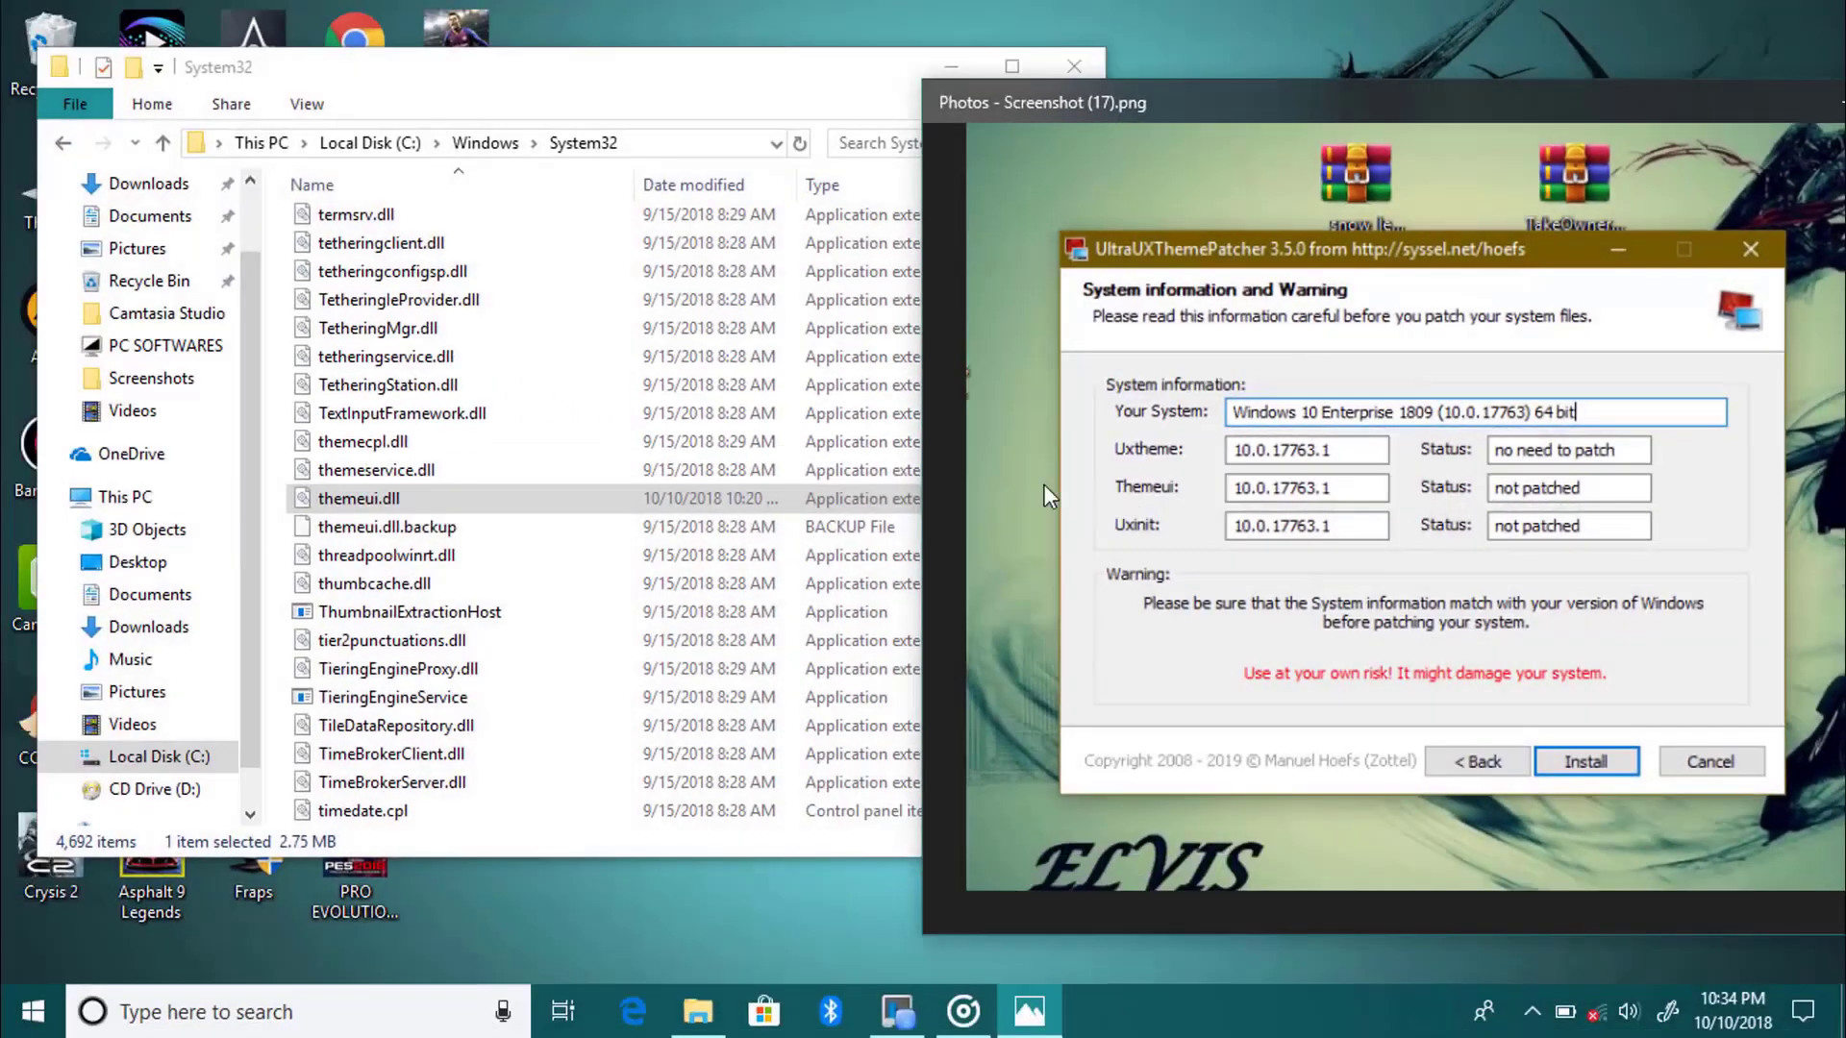
{"action": "left_click", "coordinate": [728, 444]}
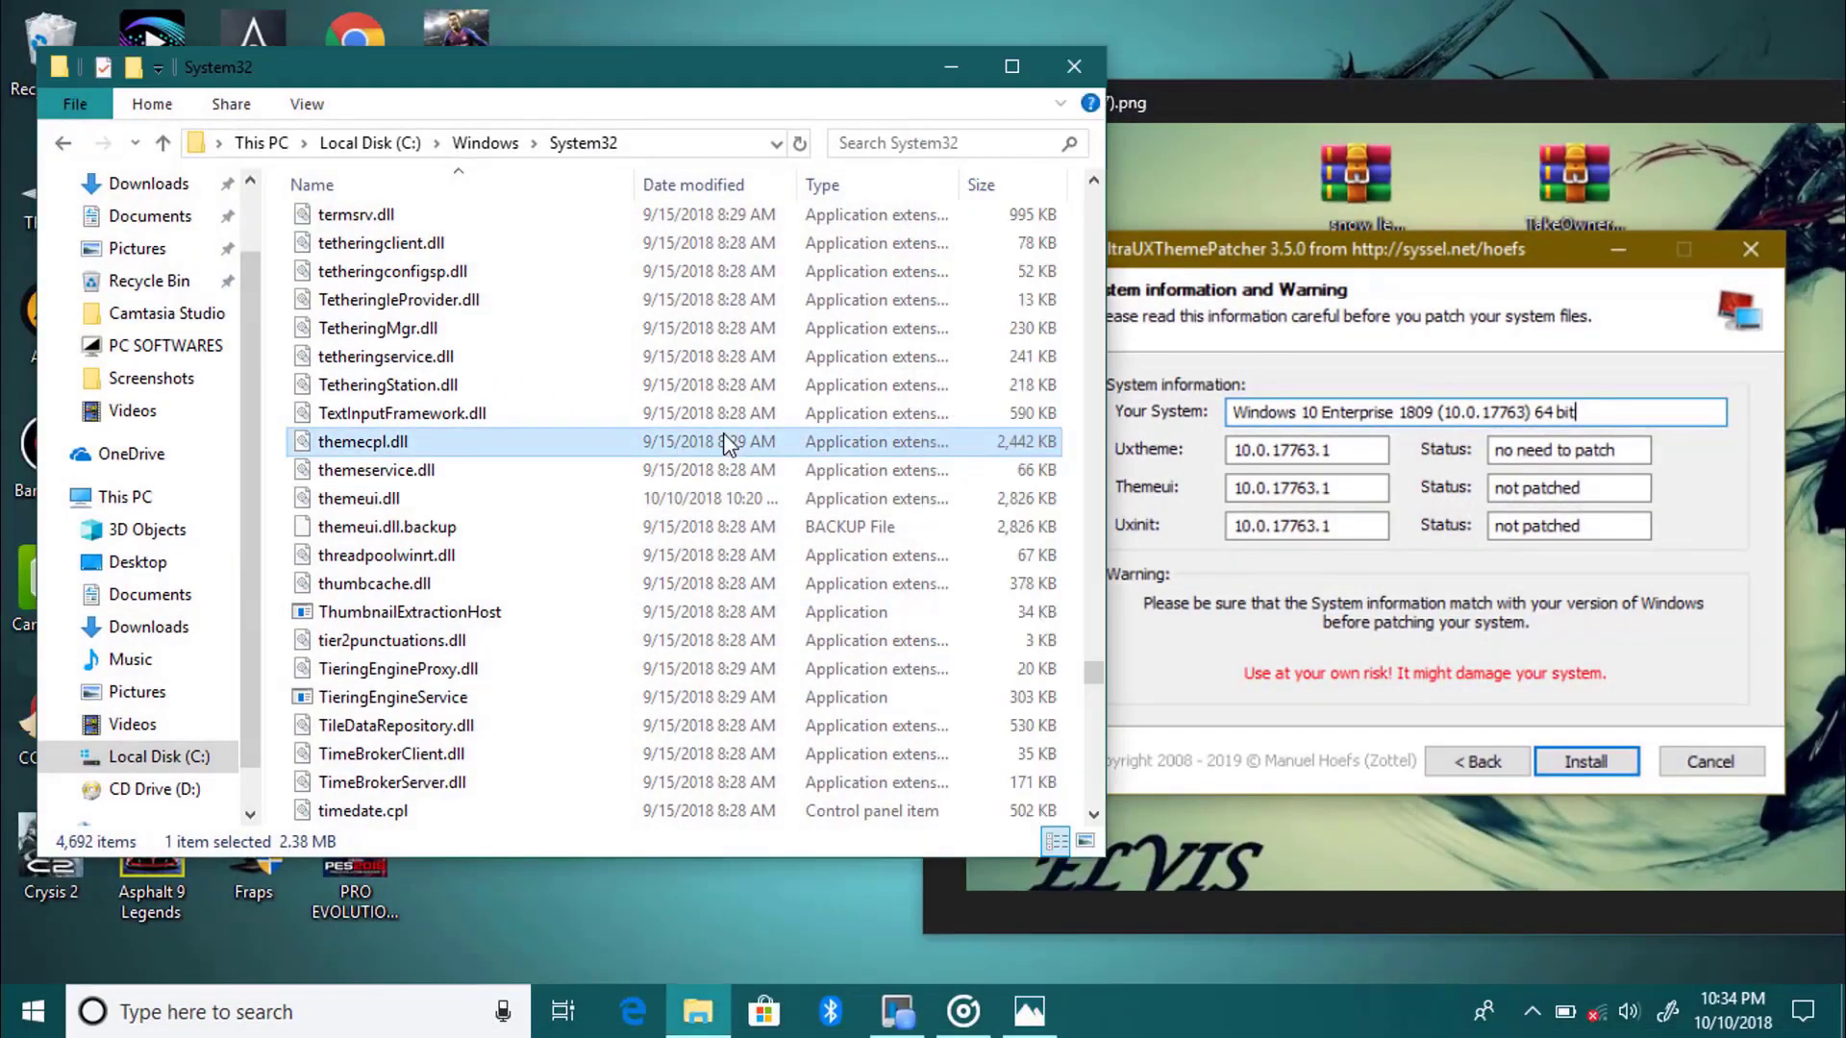
{"action": "left_click", "coordinate": [1074, 67]}
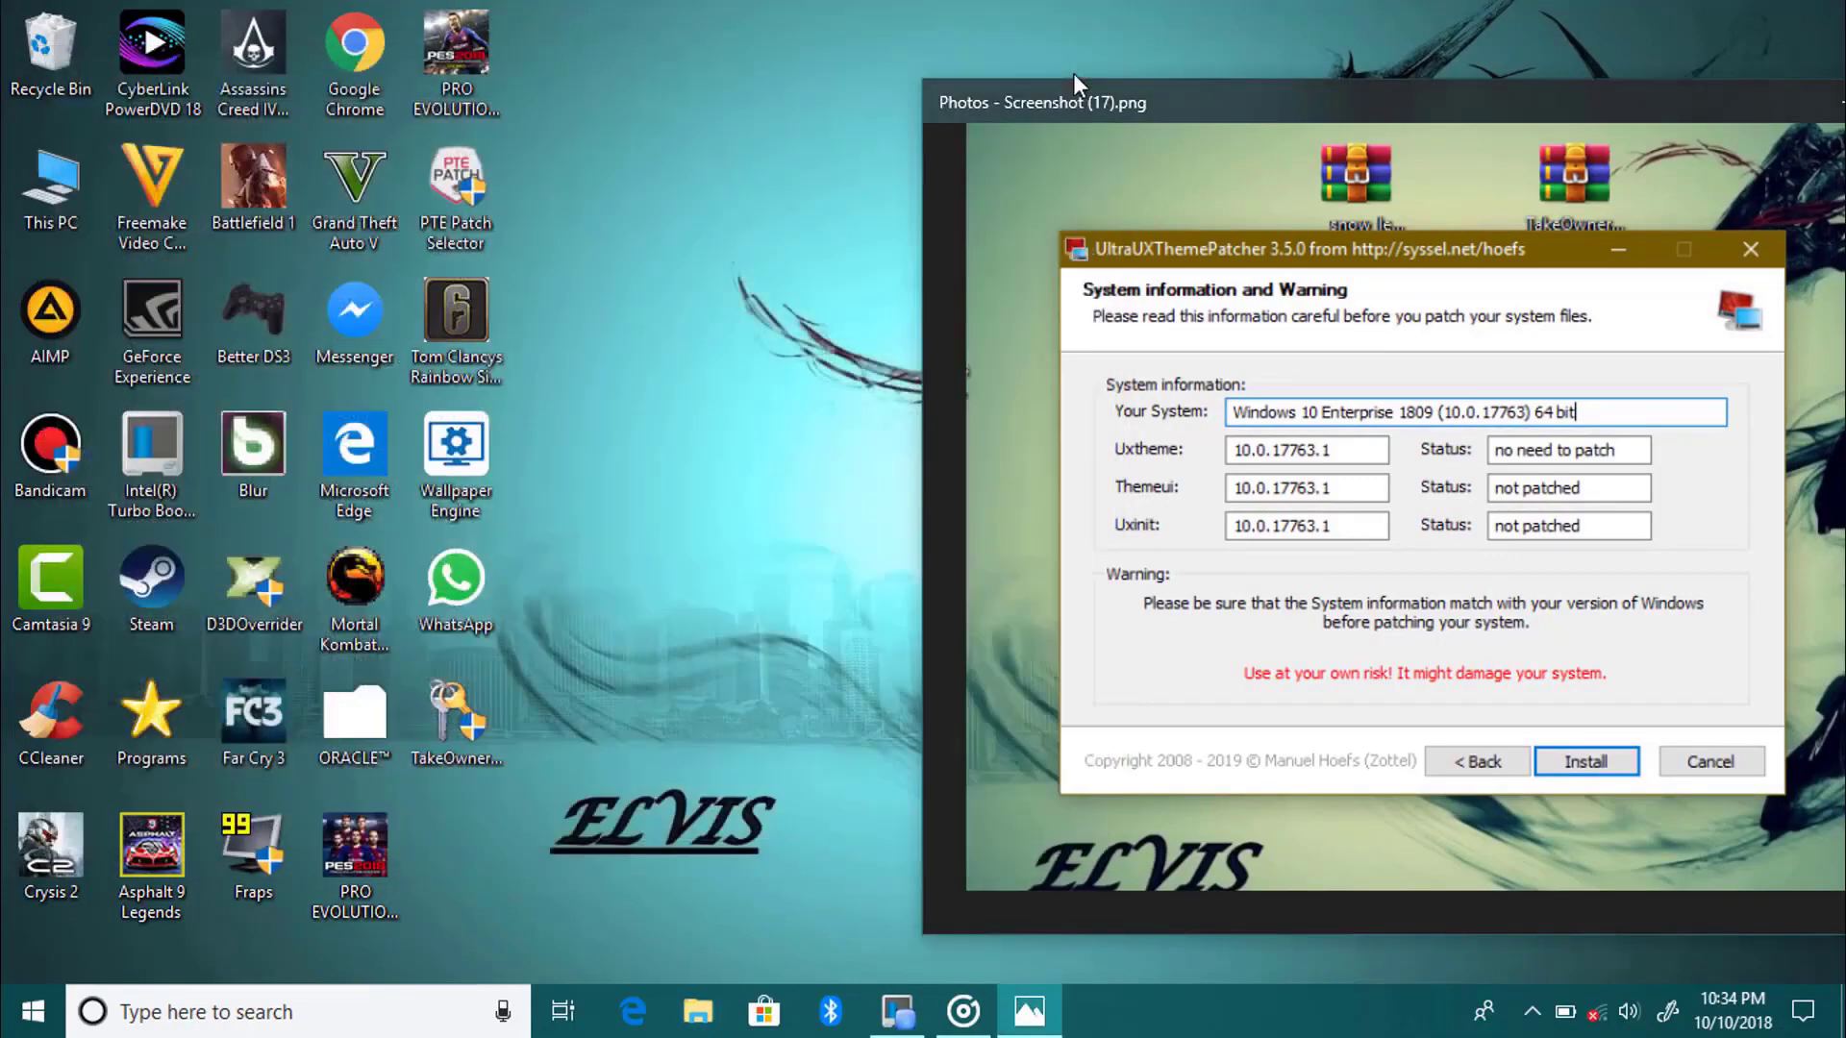
{"action": "left_click_drag", "start_coordinate": [1137, 101], "coordinate": [759, 119]}
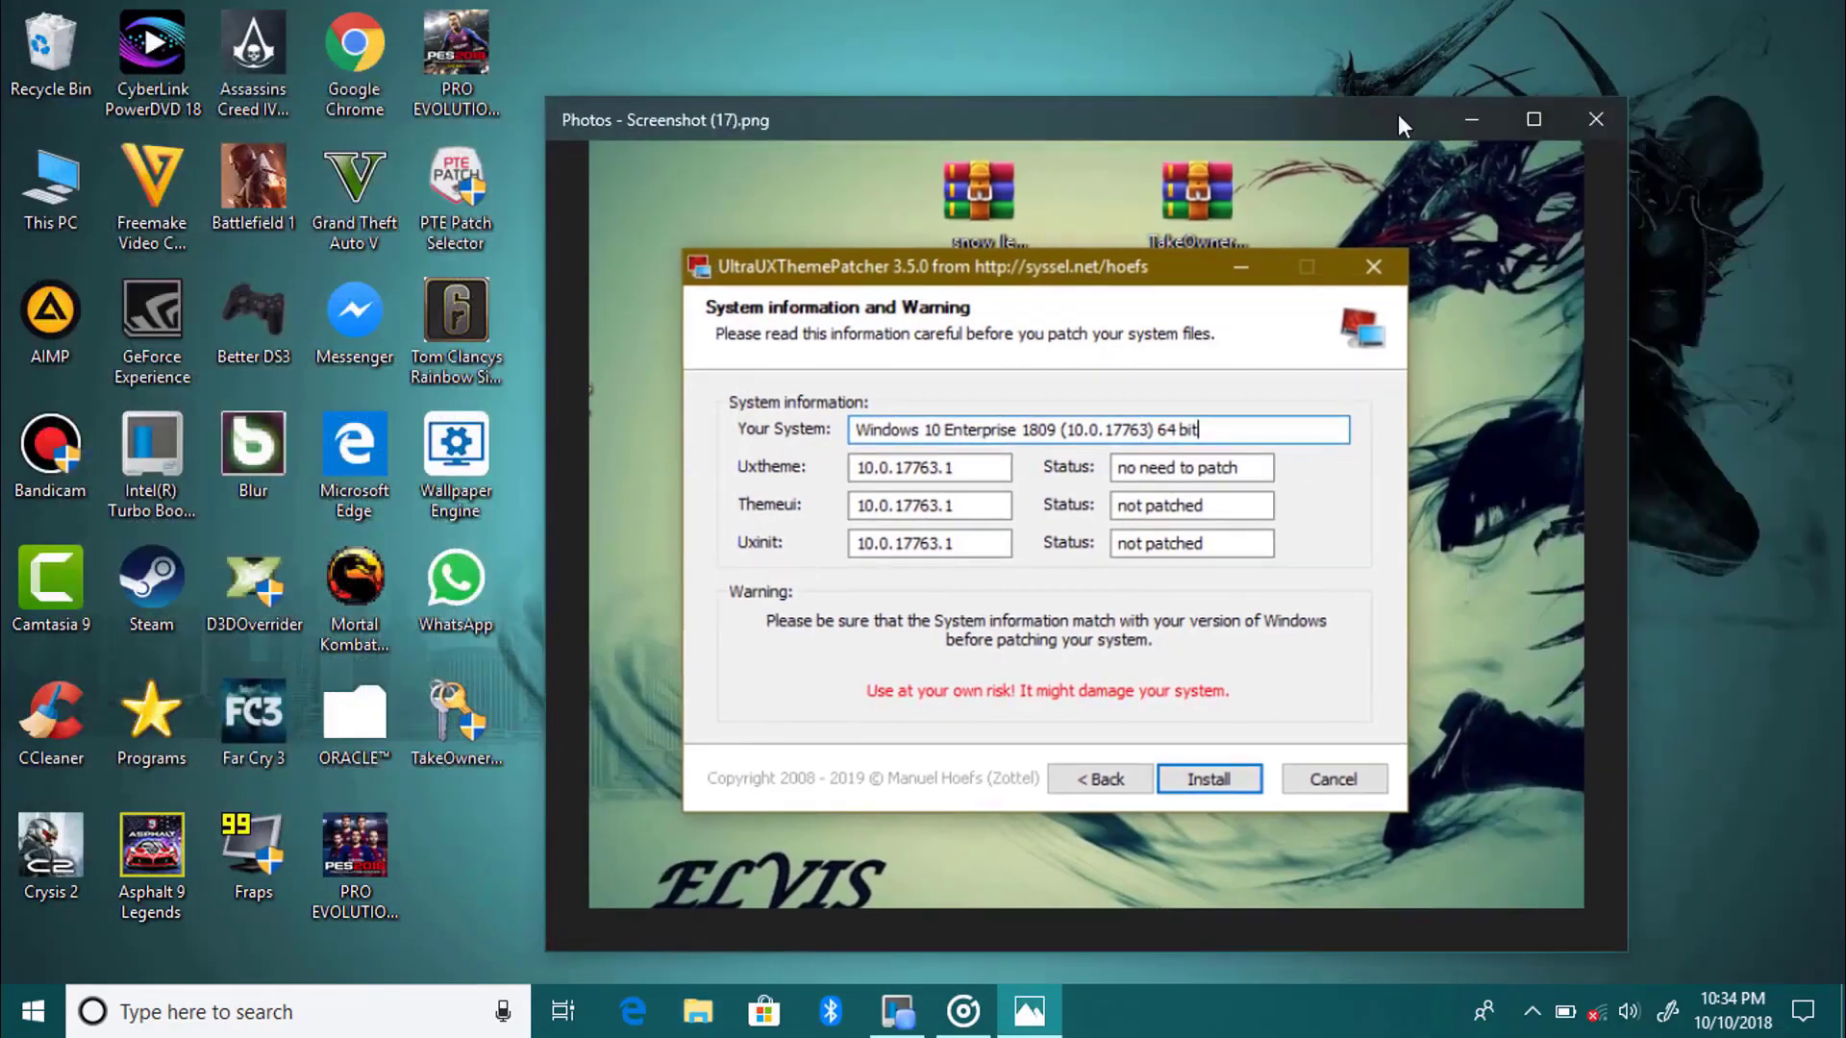
{"action": "left_click", "coordinate": [1525, 115]}
{"action": "left_click", "coordinate": [1830, 29]}
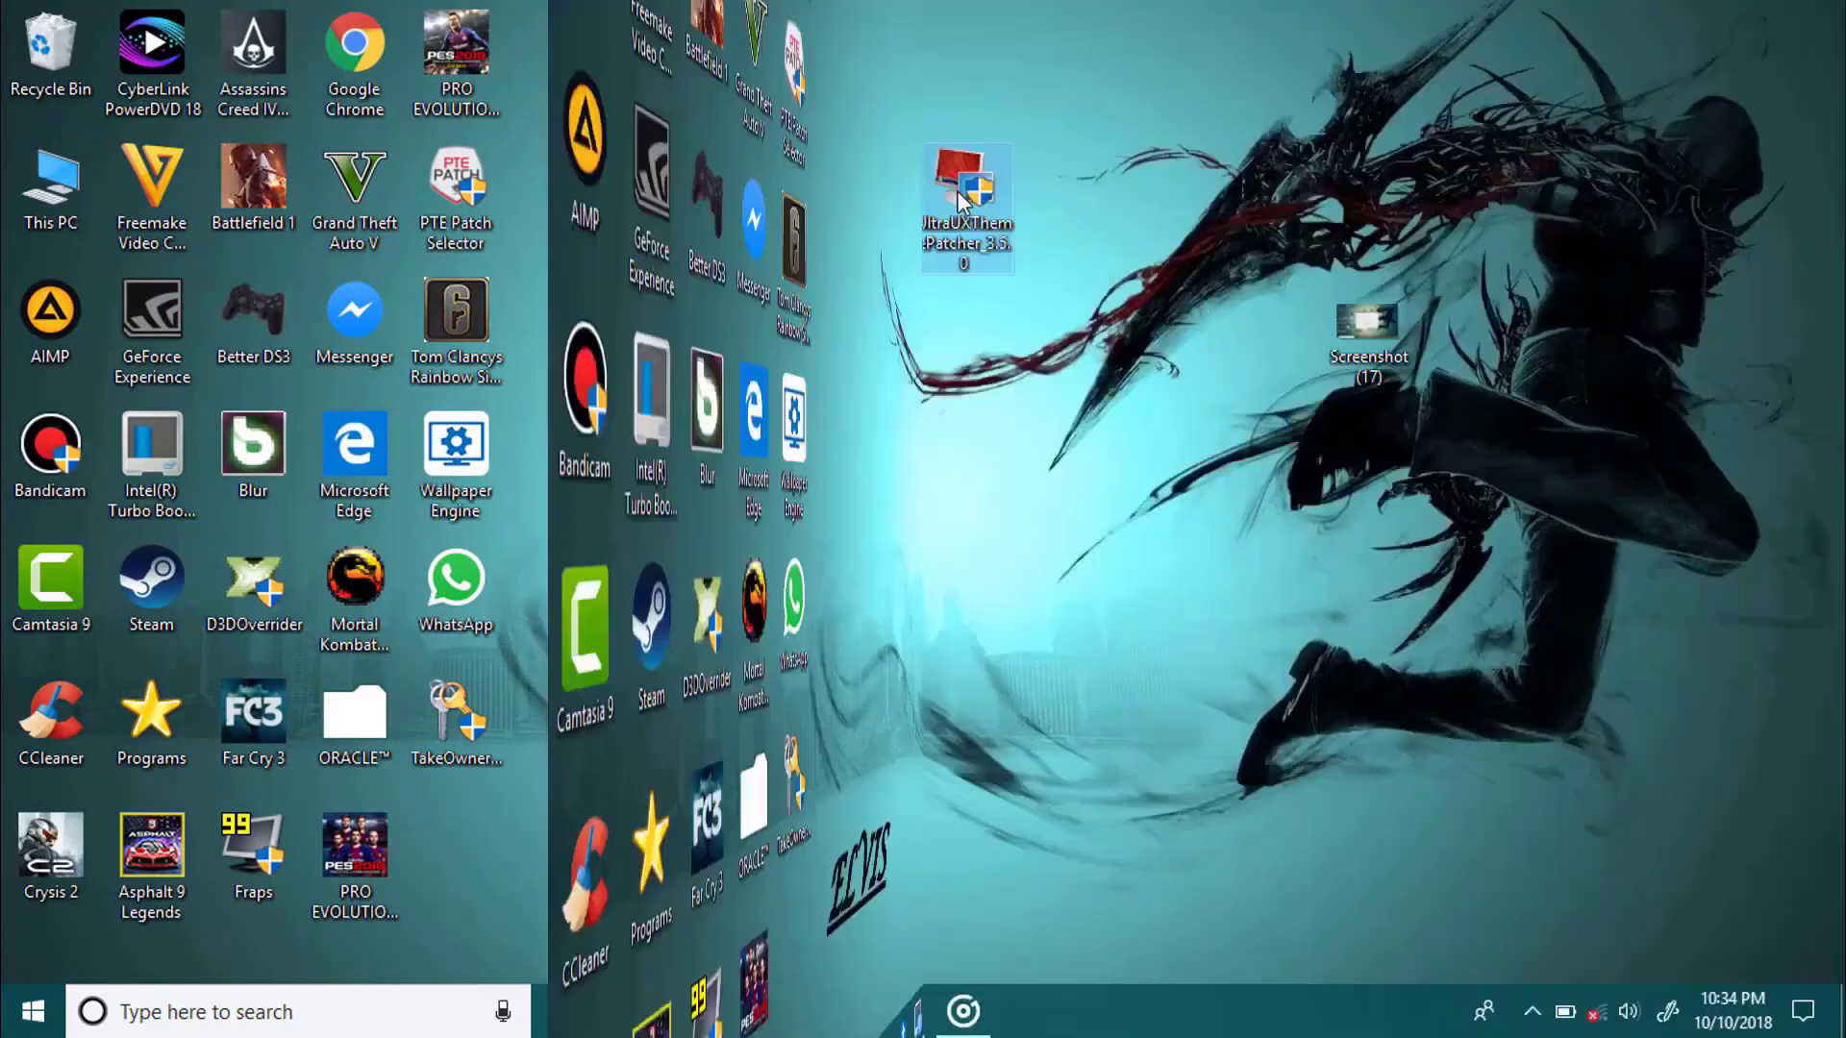
- Run UltraUXThemePatcher_3.5.0 from the desktop, allow it to make changes, and accept the terms on the first License Agreement page
{"action": "right_click", "coordinate": [958, 192]}
{"action": "left_click", "coordinate": [1035, 236]}
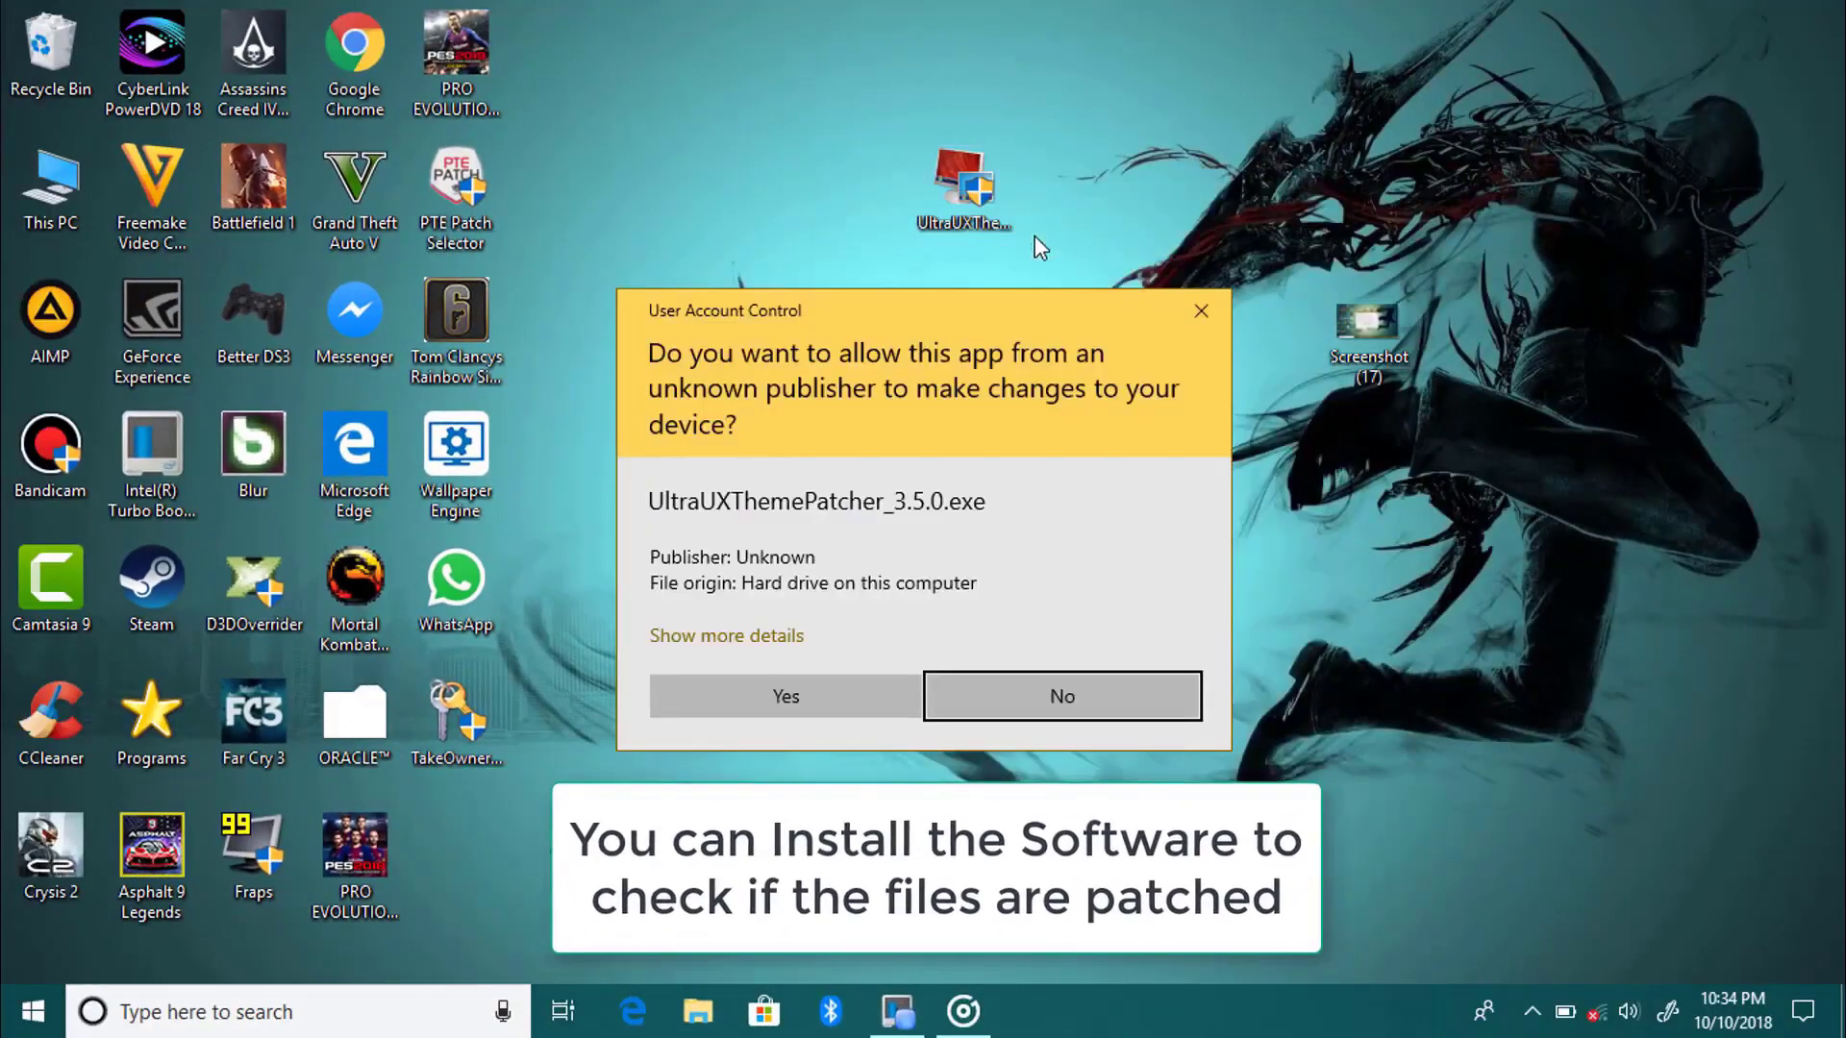
{"action": "left_click", "coordinate": [824, 694]}
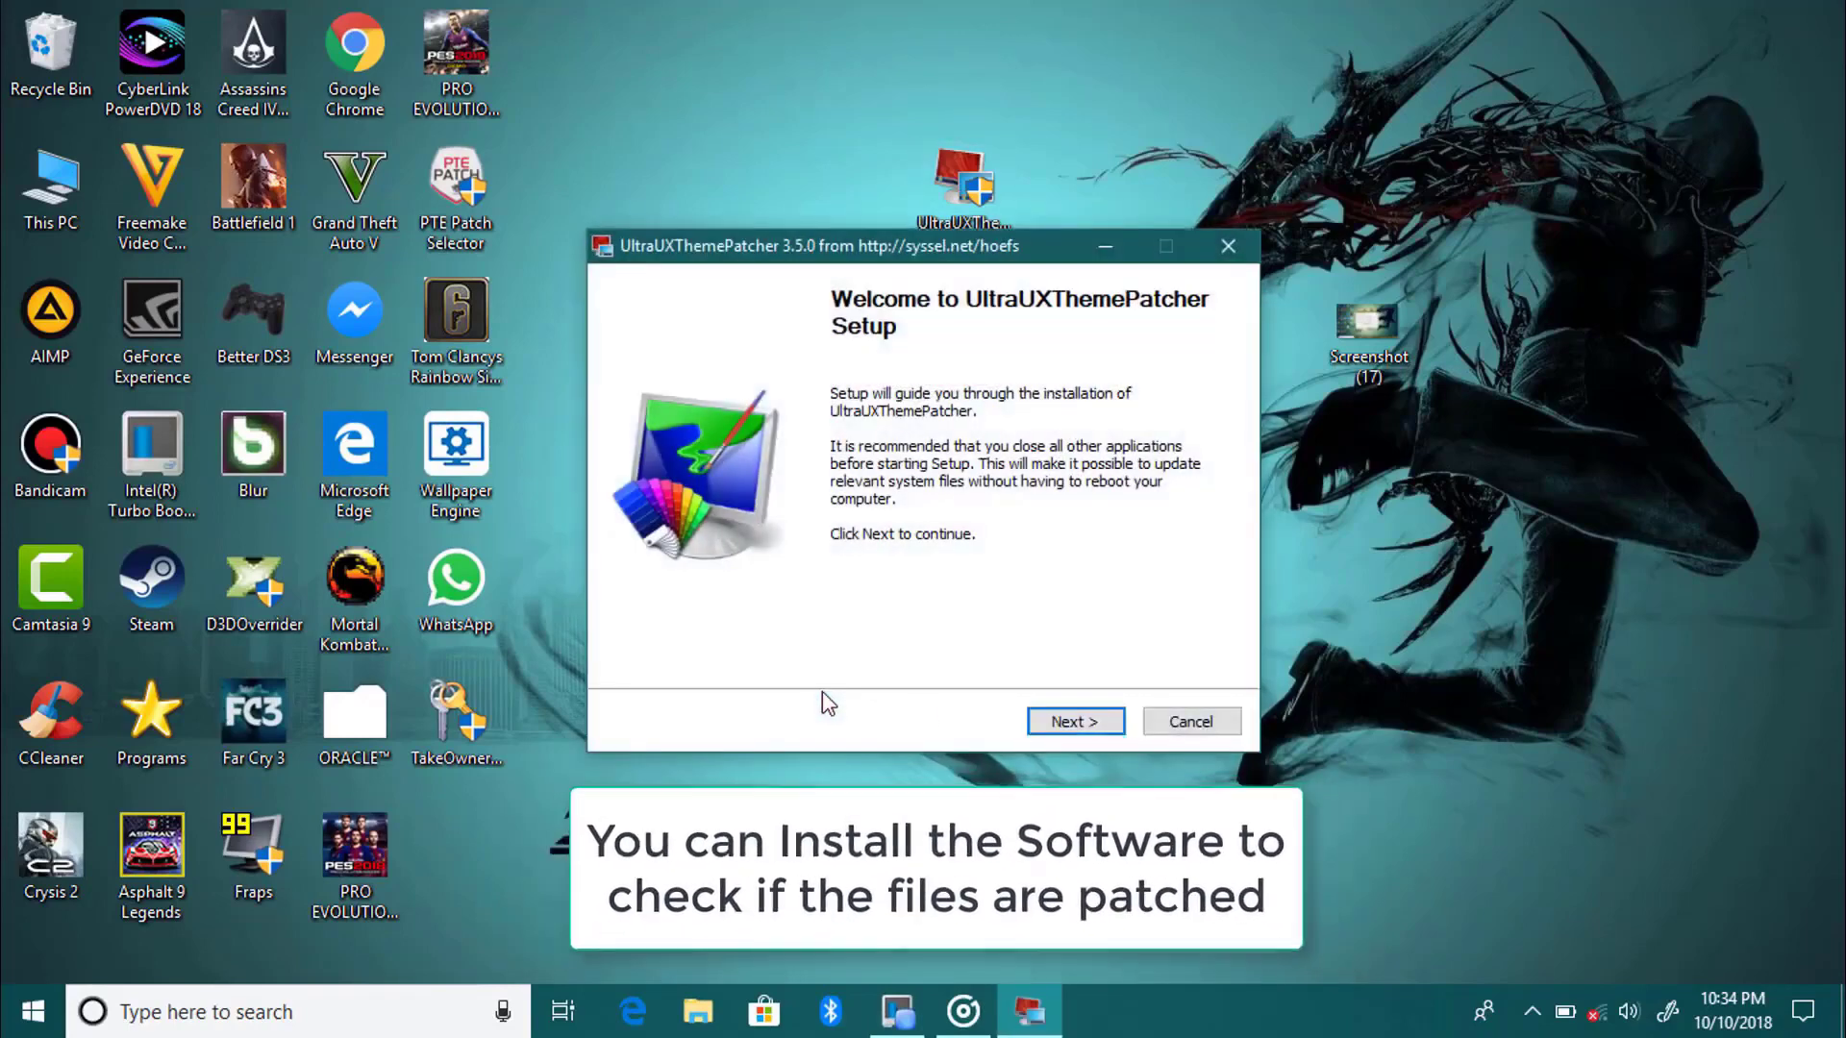
{"action": "left_click", "coordinate": [1074, 723]}
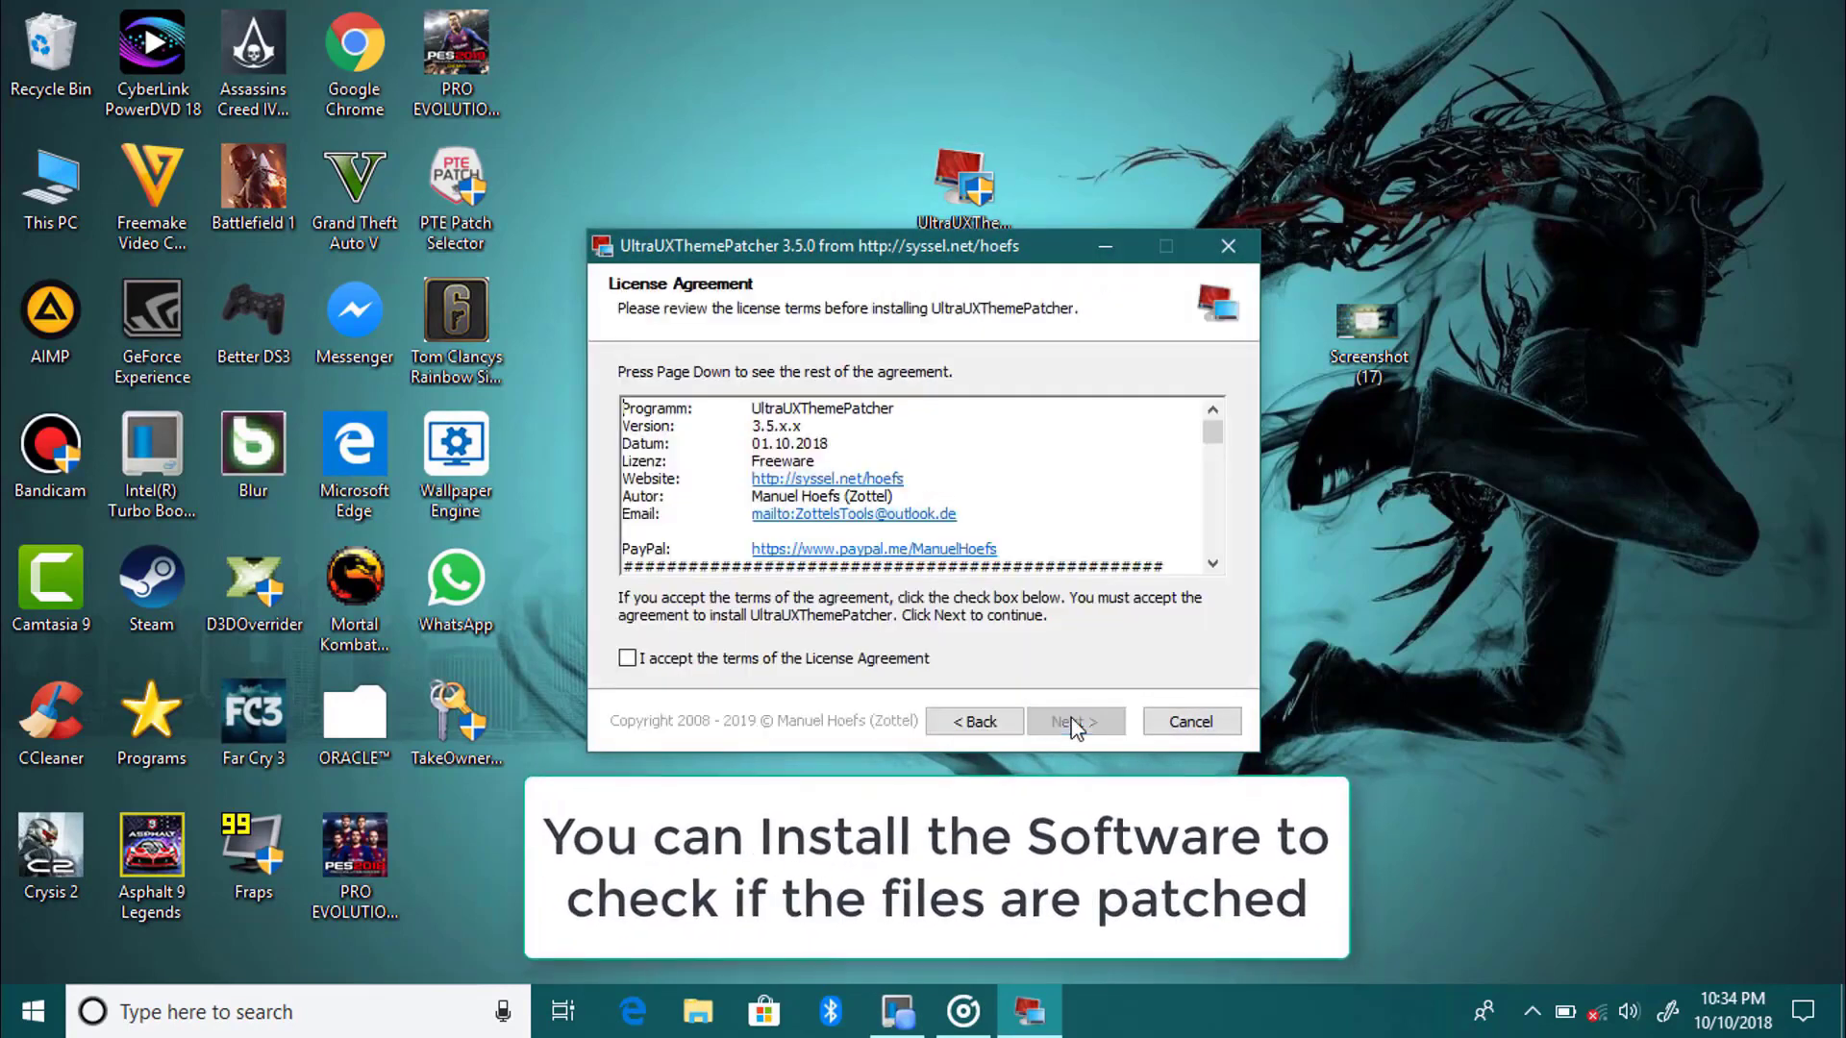
{"action": "left_click", "coordinate": [903, 661]}
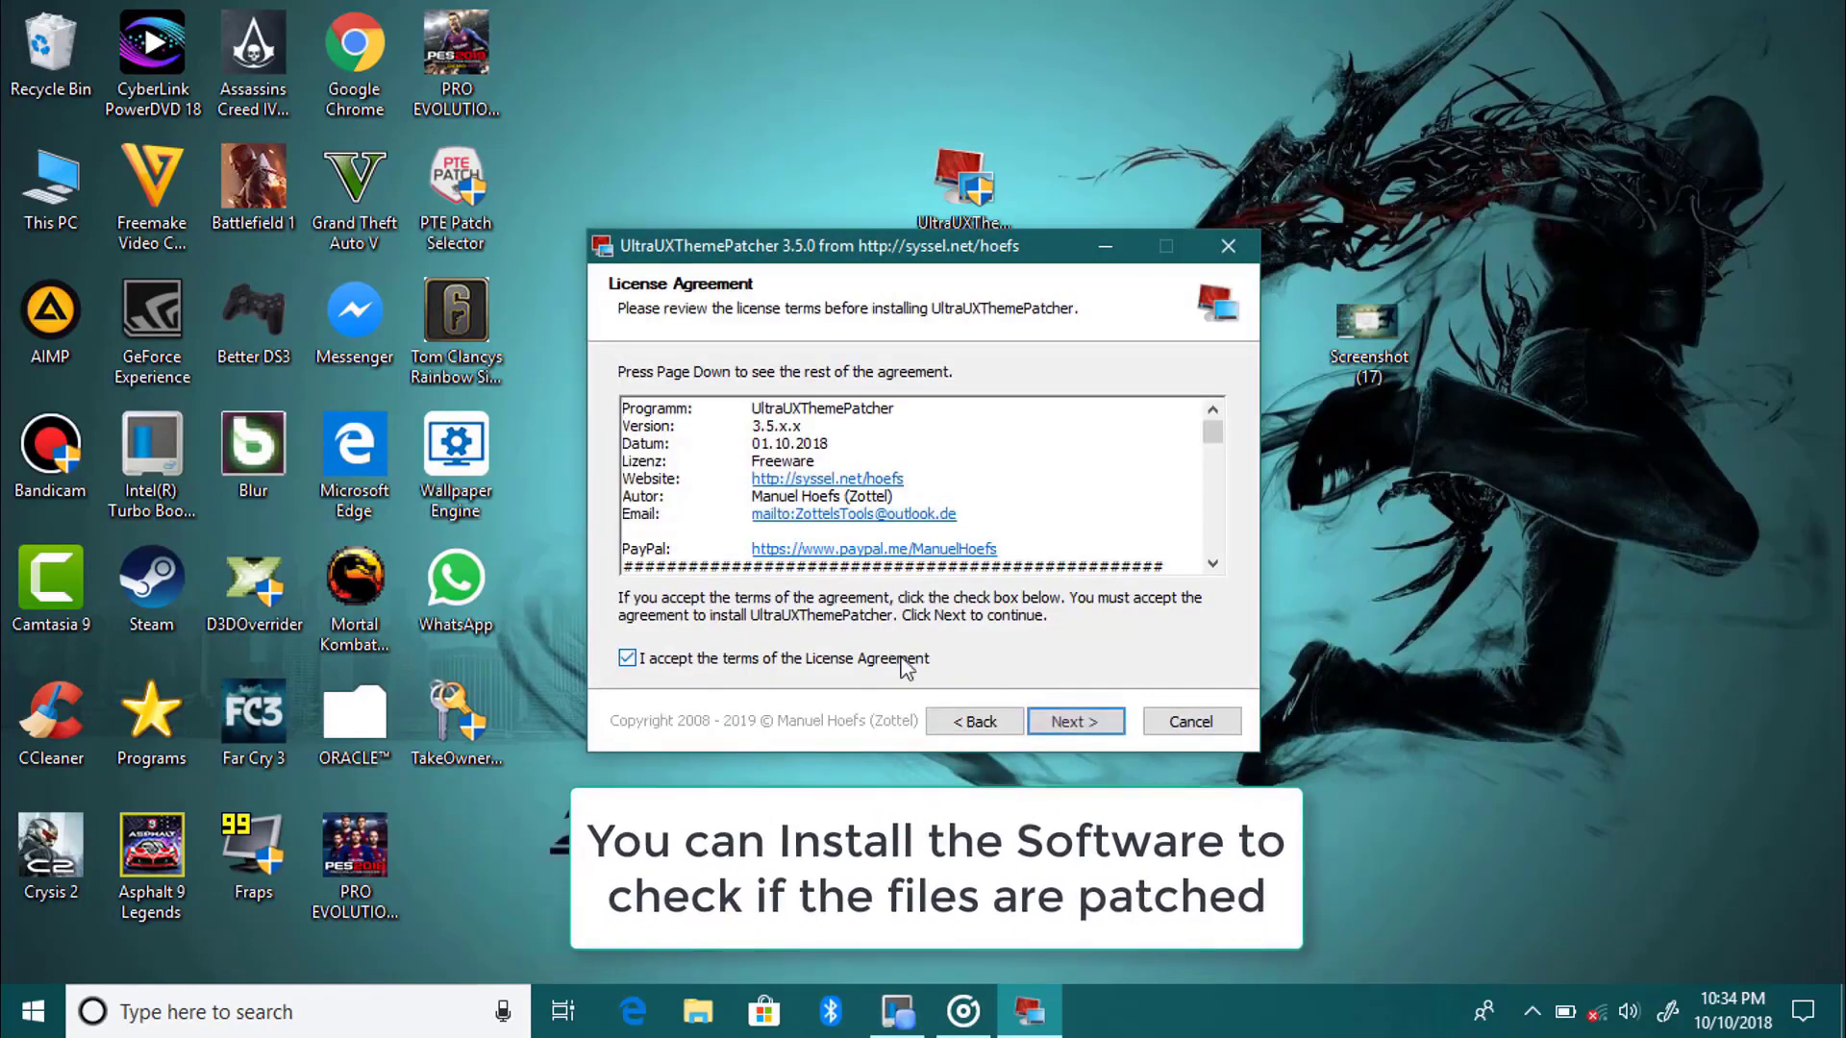
{"action": "left_click", "coordinate": [1074, 721]}
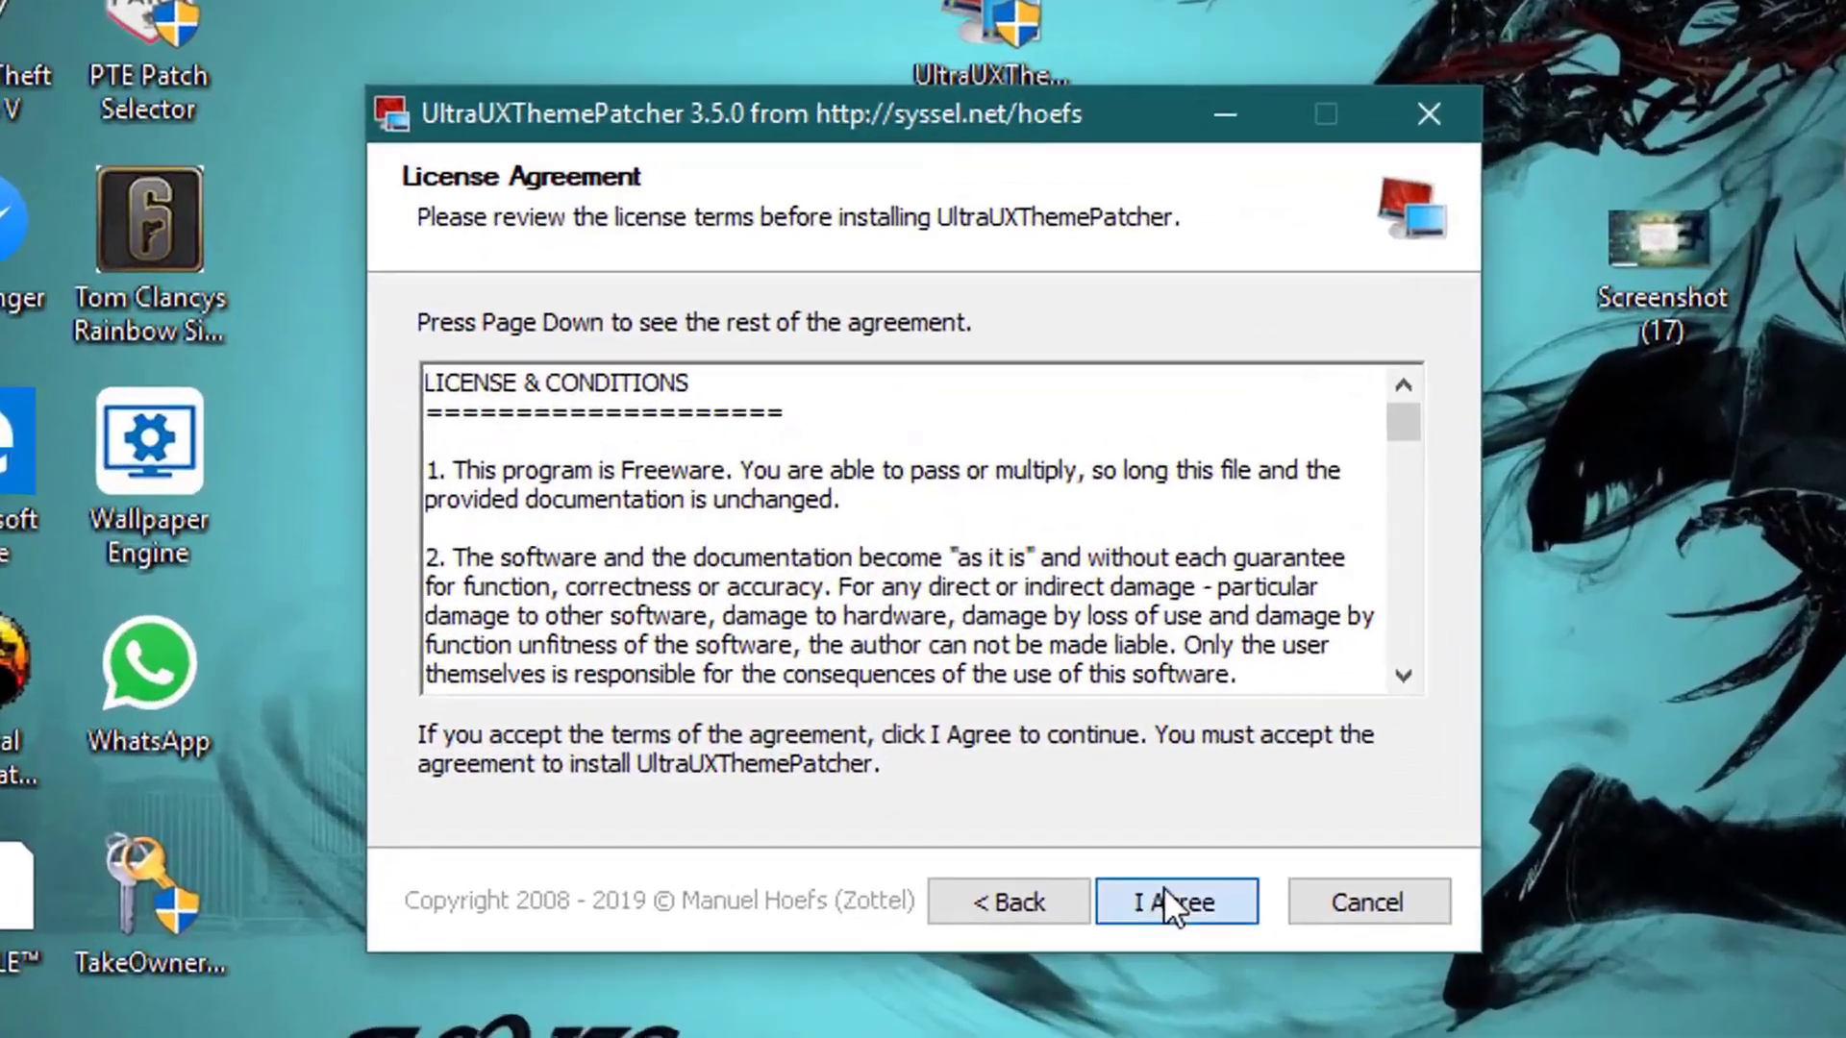
- Accept the remaining license agreement in UltraUXThemePatcher and check the patch status of Themeui and Uxinit
{"action": "left_click", "coordinate": [1165, 899]}
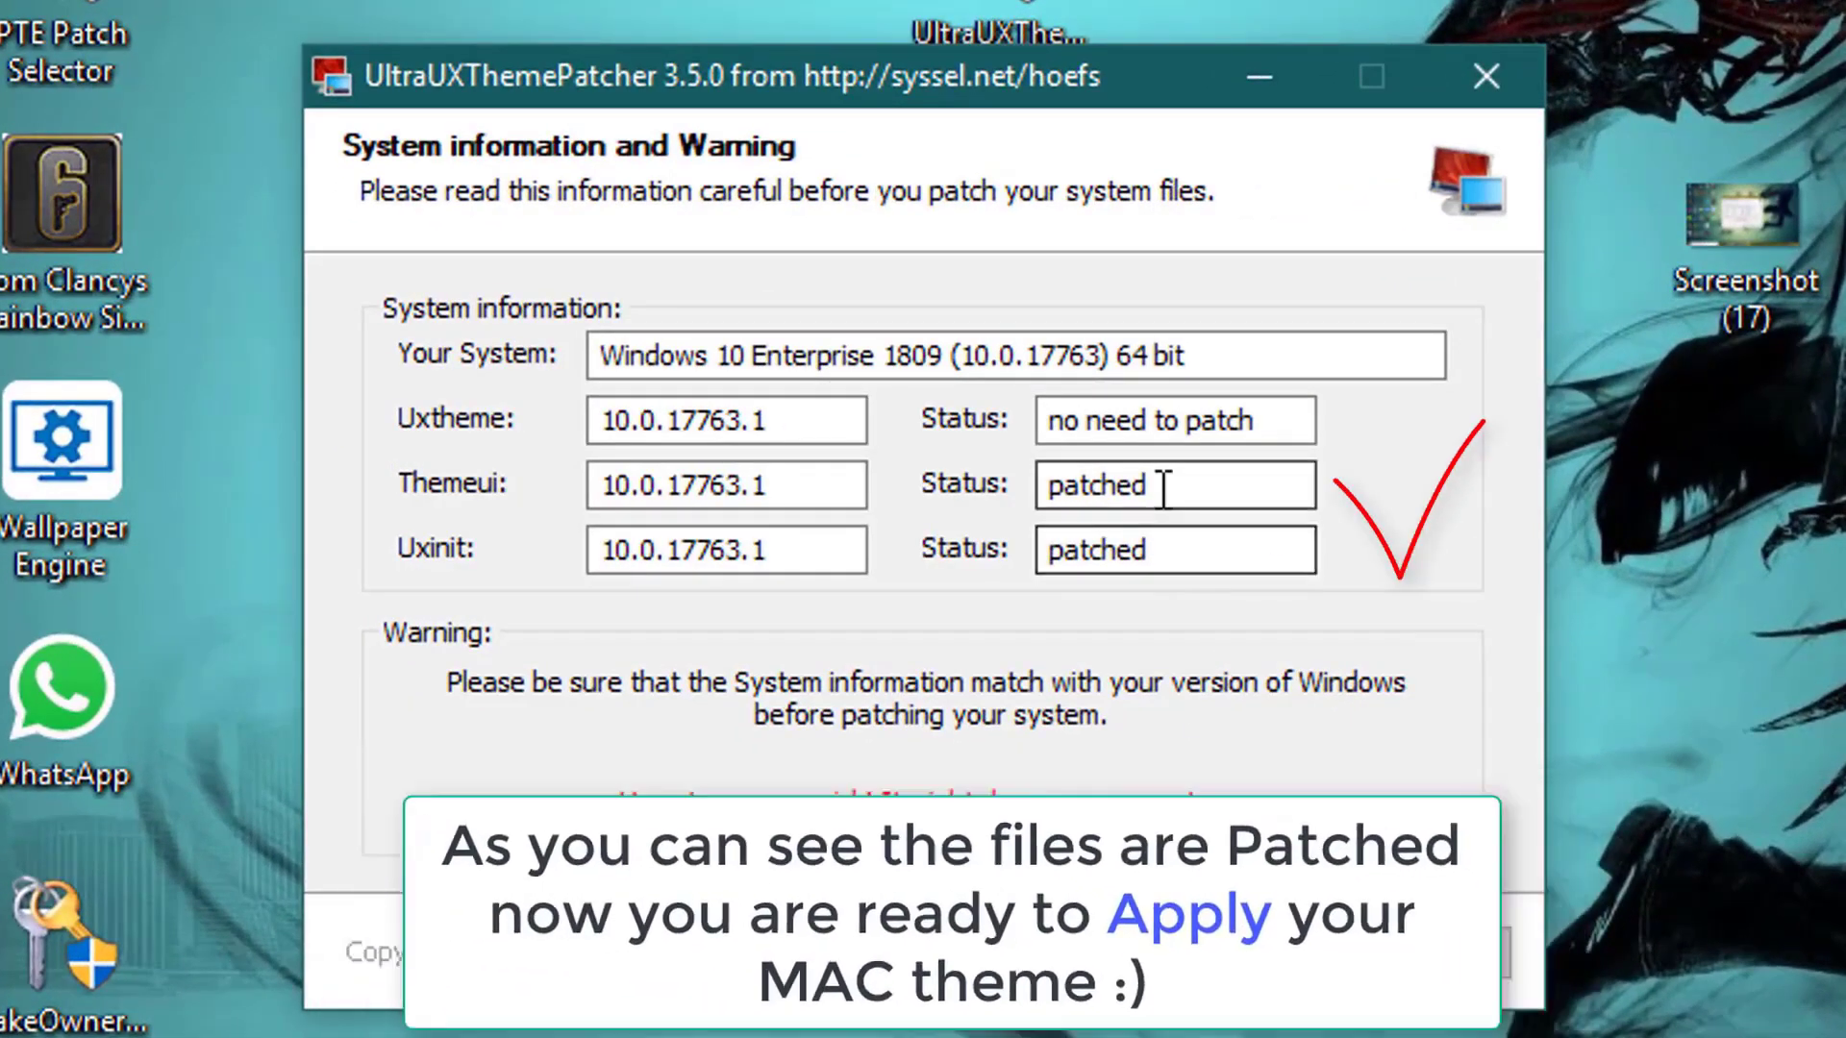
{"action": "left_click_drag", "start_coordinate": [1162, 487], "coordinate": [1030, 487]}
{"action": "left_click_drag", "start_coordinate": [1190, 549], "coordinate": [999, 546]}
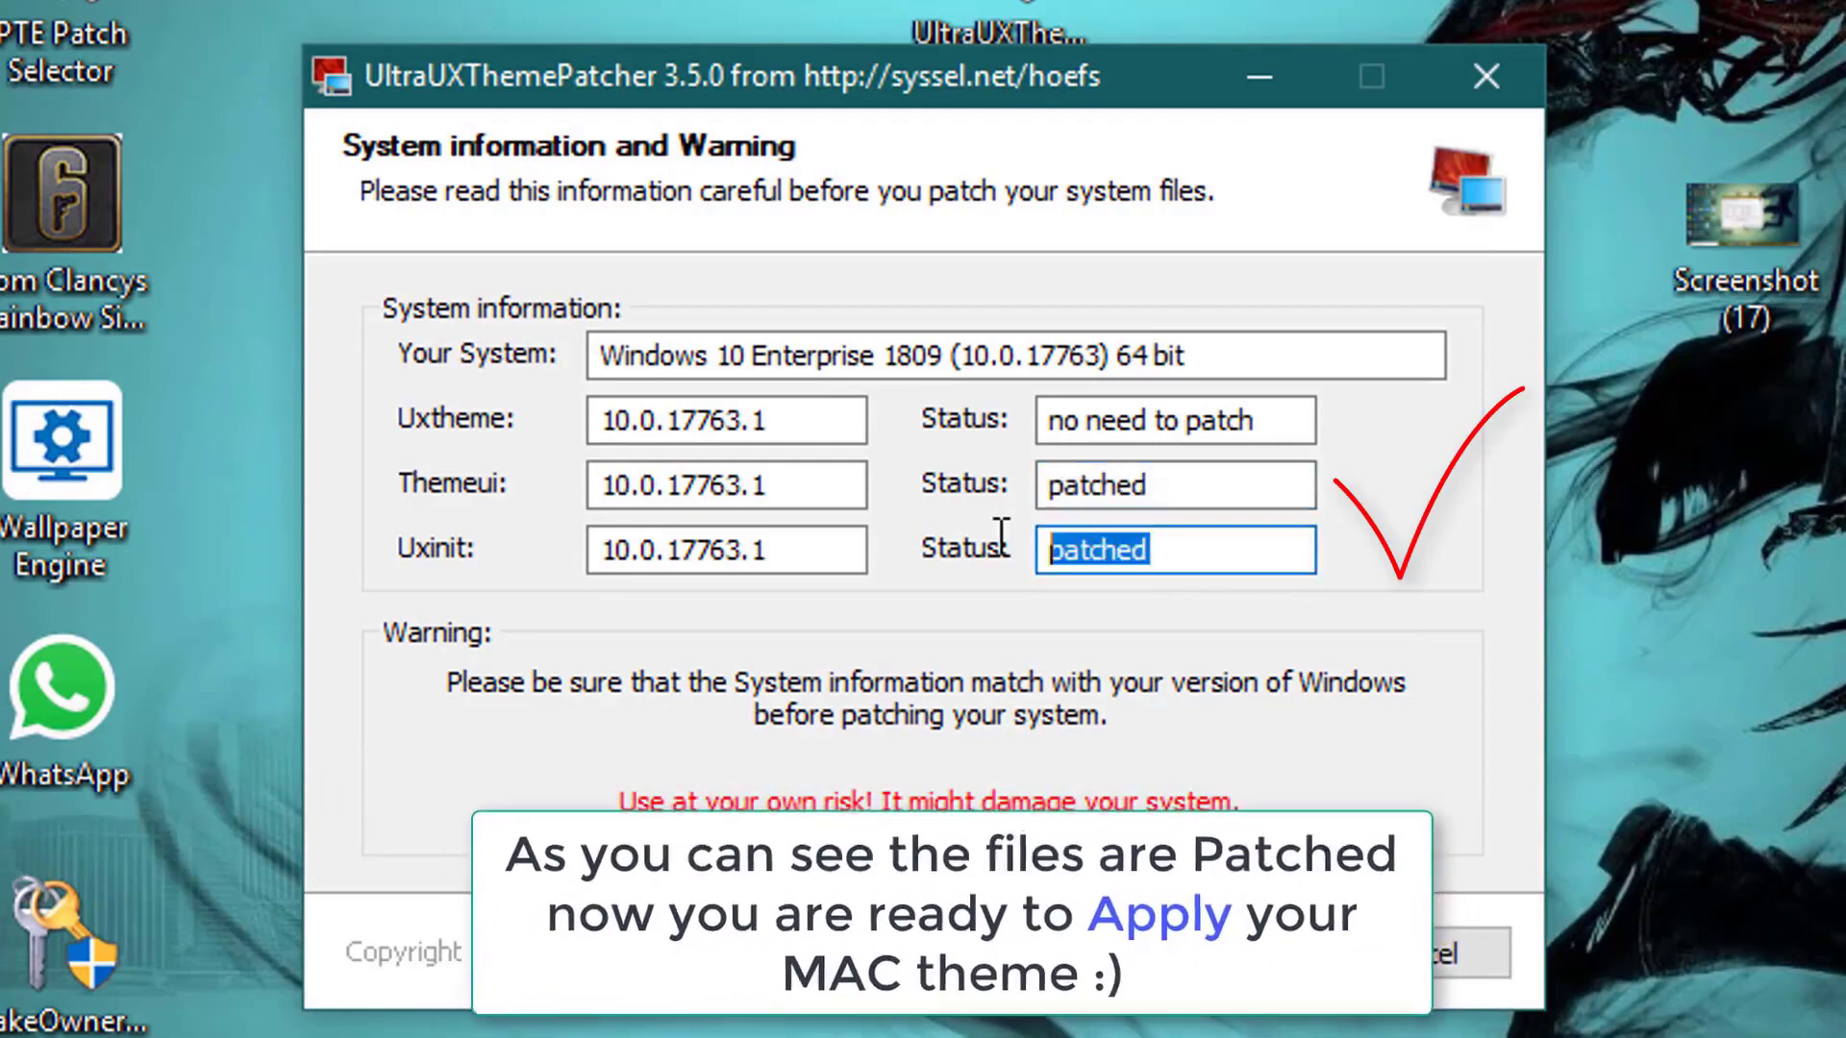
{"action": "left_click", "coordinate": [1256, 551]}
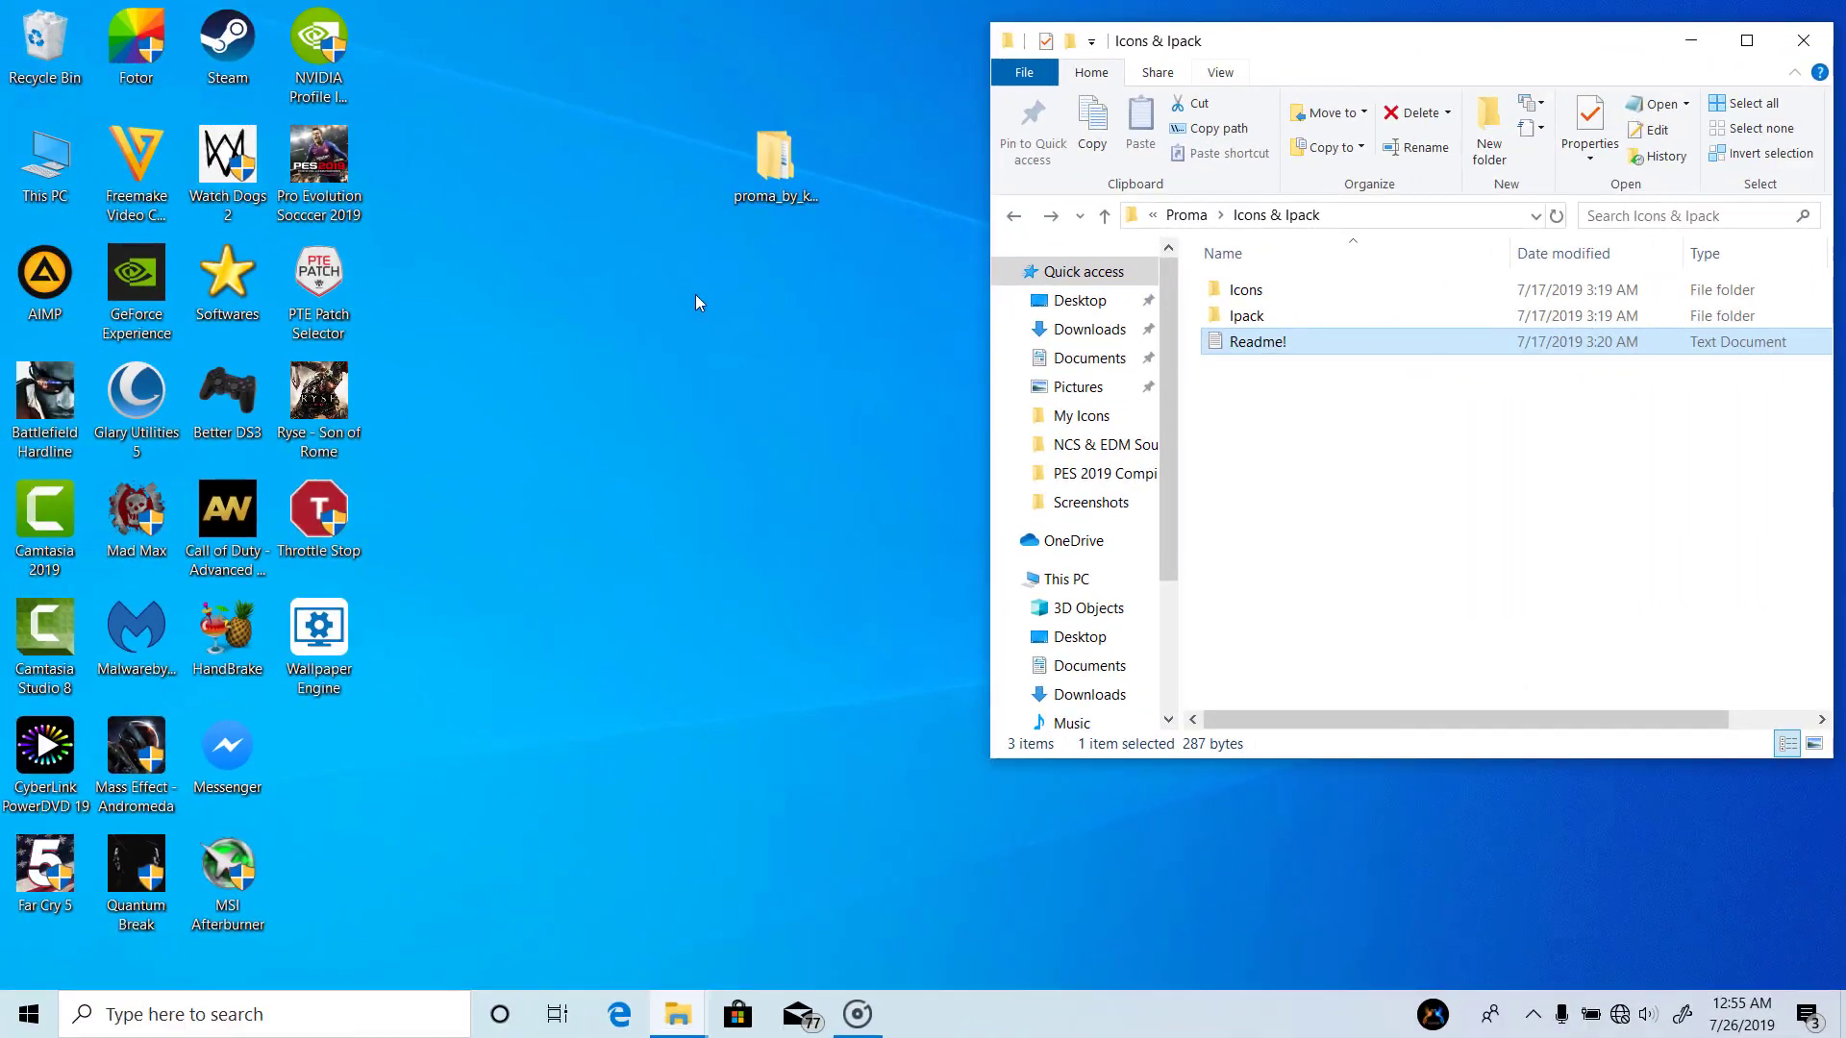
- Apply the Proma 100 theme from the Windows personalization settings and minimize Settings to inspect the themed Icons & Ipack window
{"action": "right_click", "coordinate": [696, 296]}
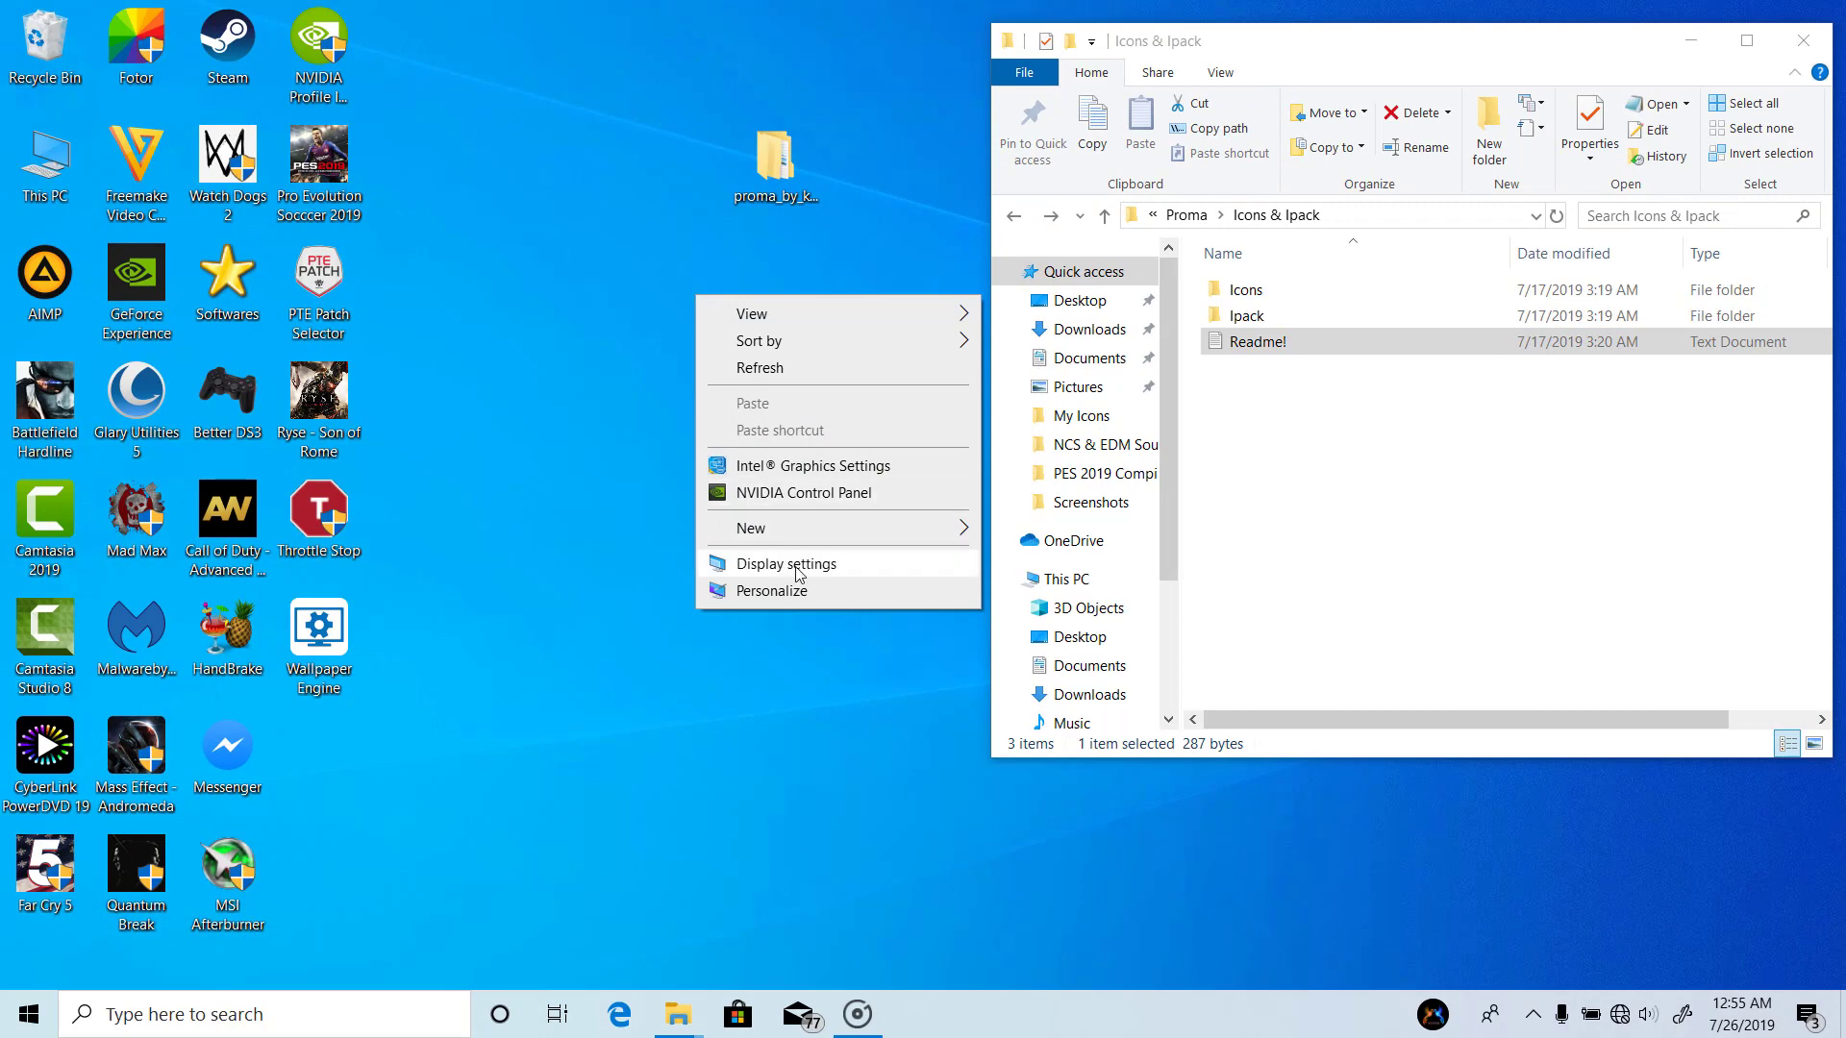
{"action": "left_click", "coordinate": [796, 591]}
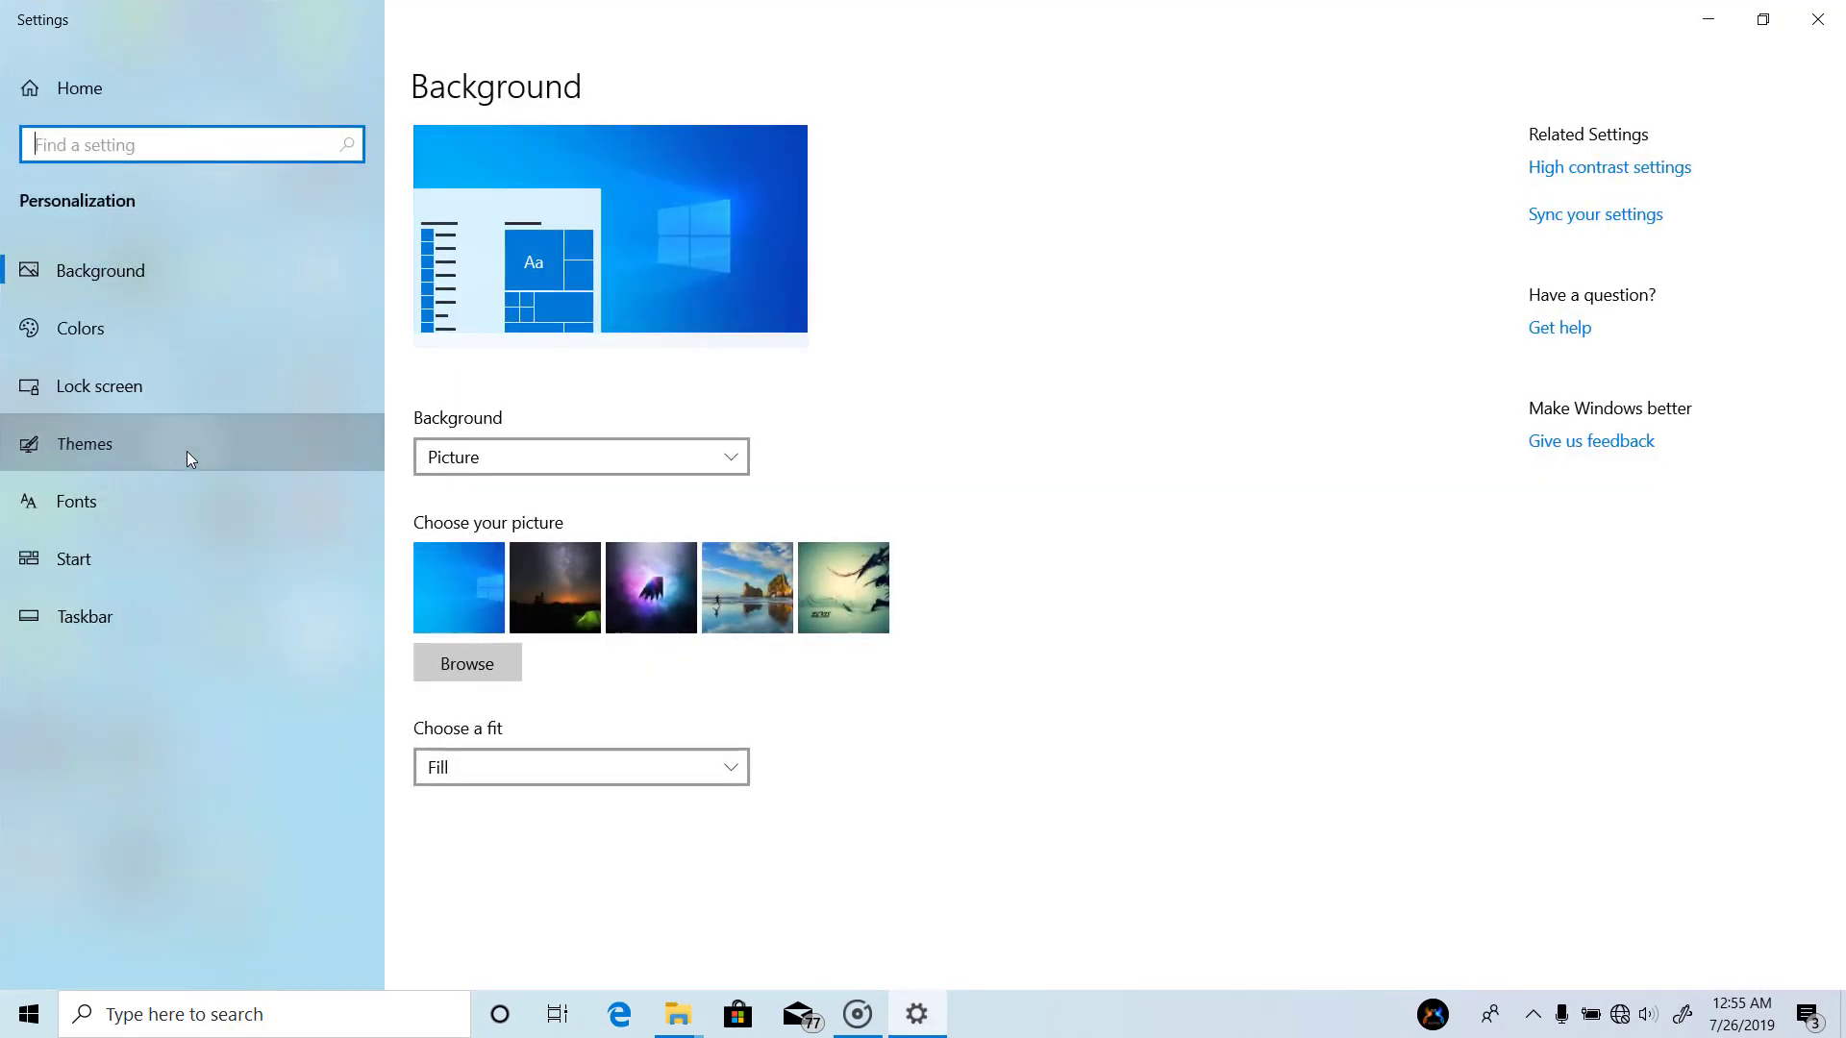
{"action": "left_click", "coordinate": [186, 452]}
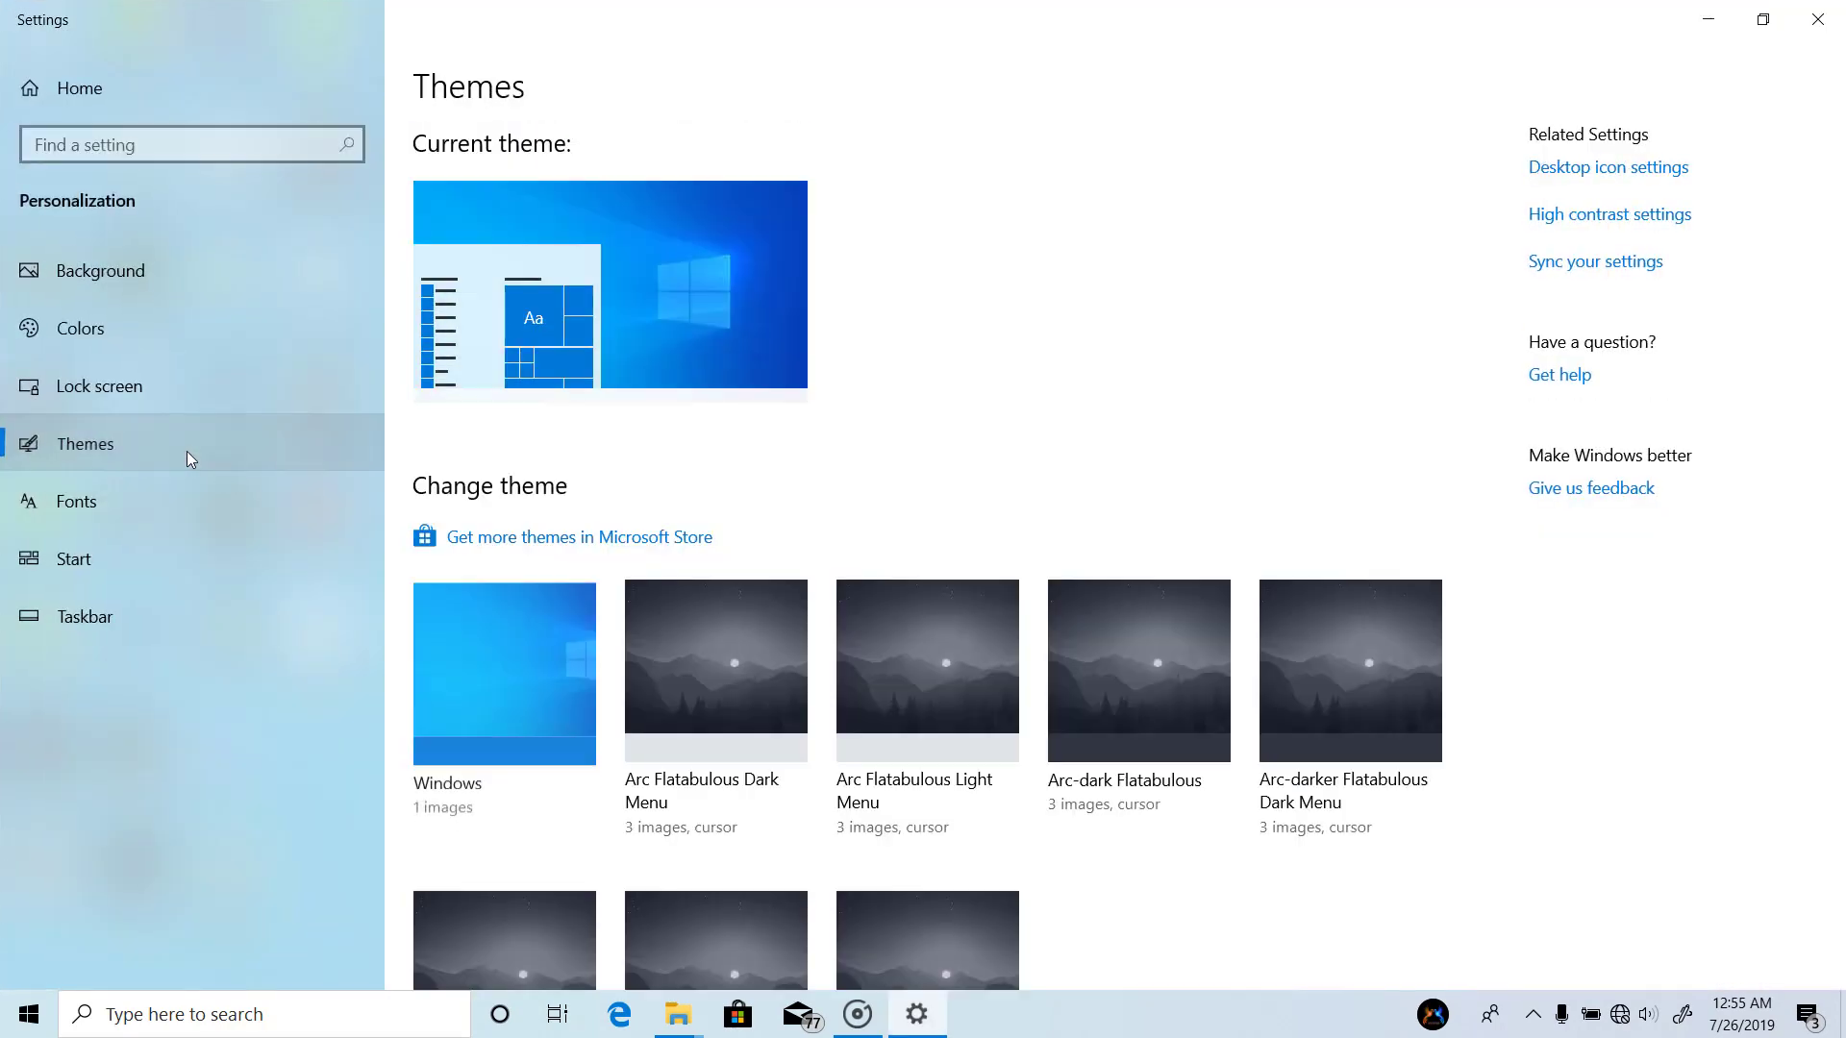
{"action": "scroll", "coordinate": [748, 586], "scroll_direction": "down", "scroll_amount": 5}
{"action": "scroll", "coordinate": [748, 584], "scroll_direction": "down", "scroll_amount": 7}
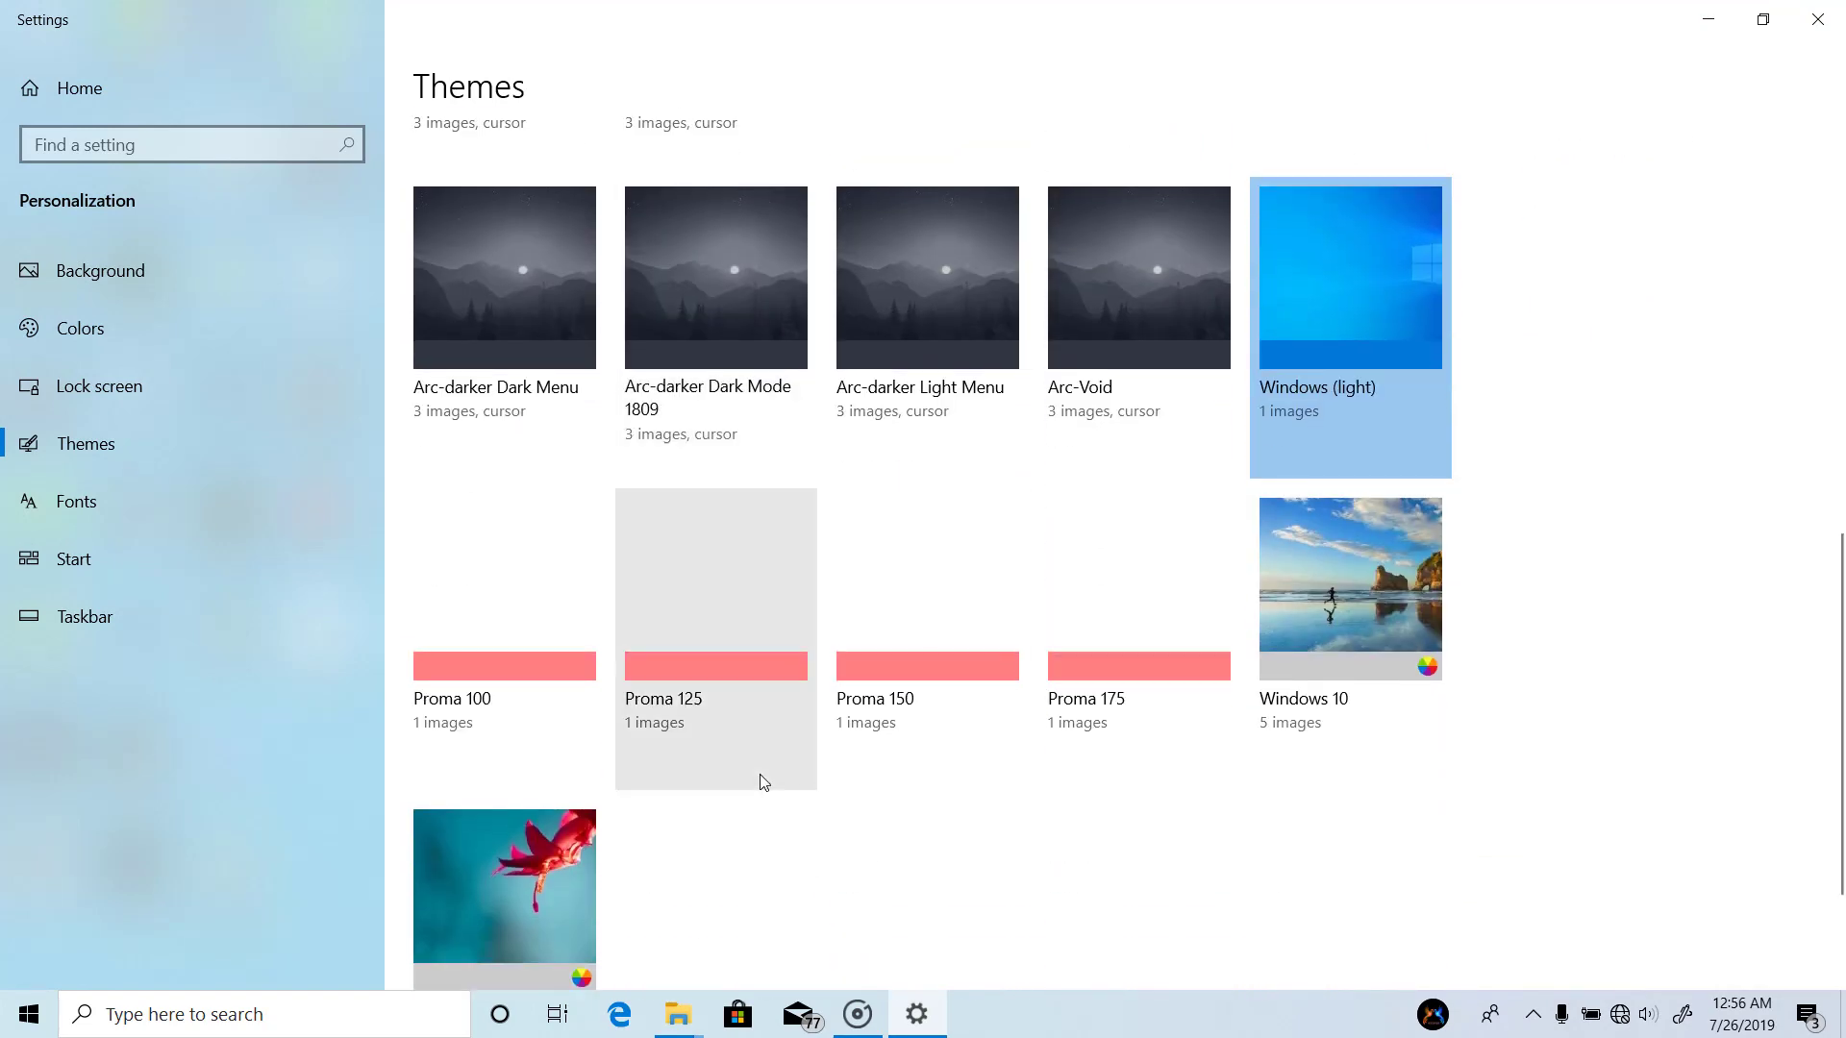
{"action": "left_click", "coordinate": [475, 639]}
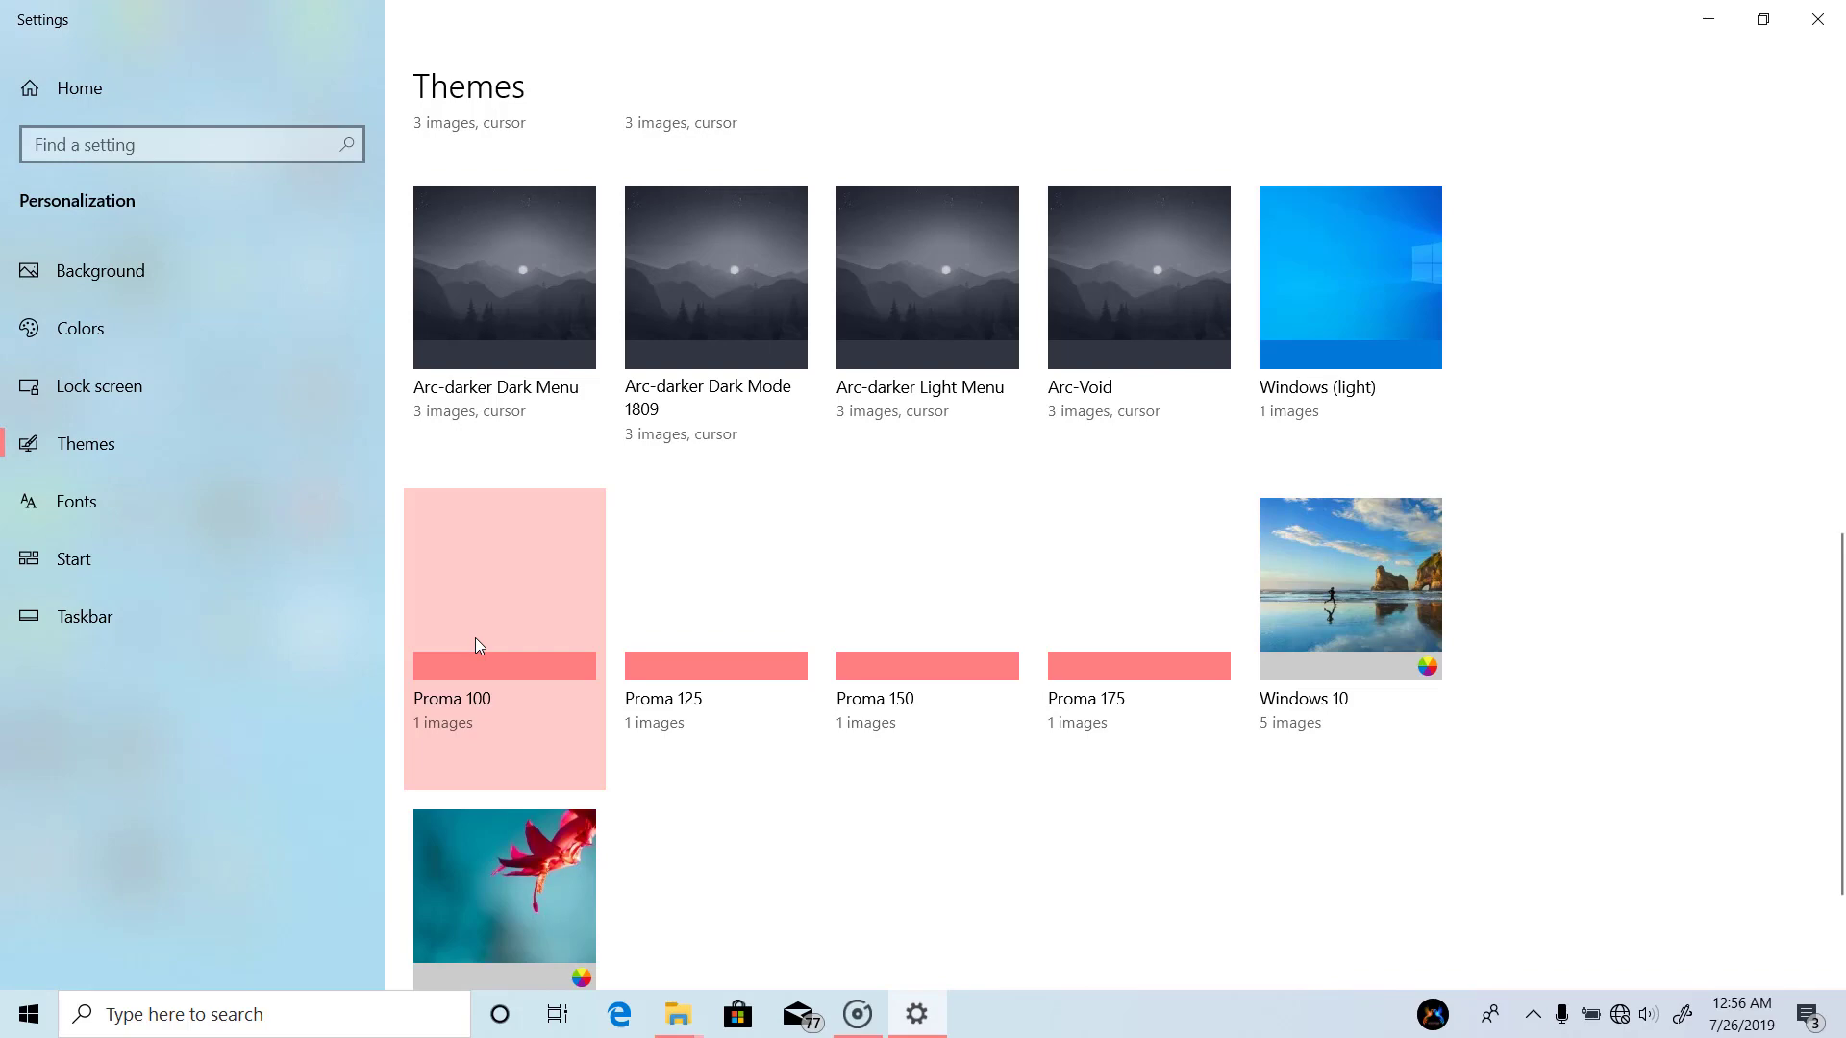
{"action": "left_click", "coordinate": [1696, 16]}
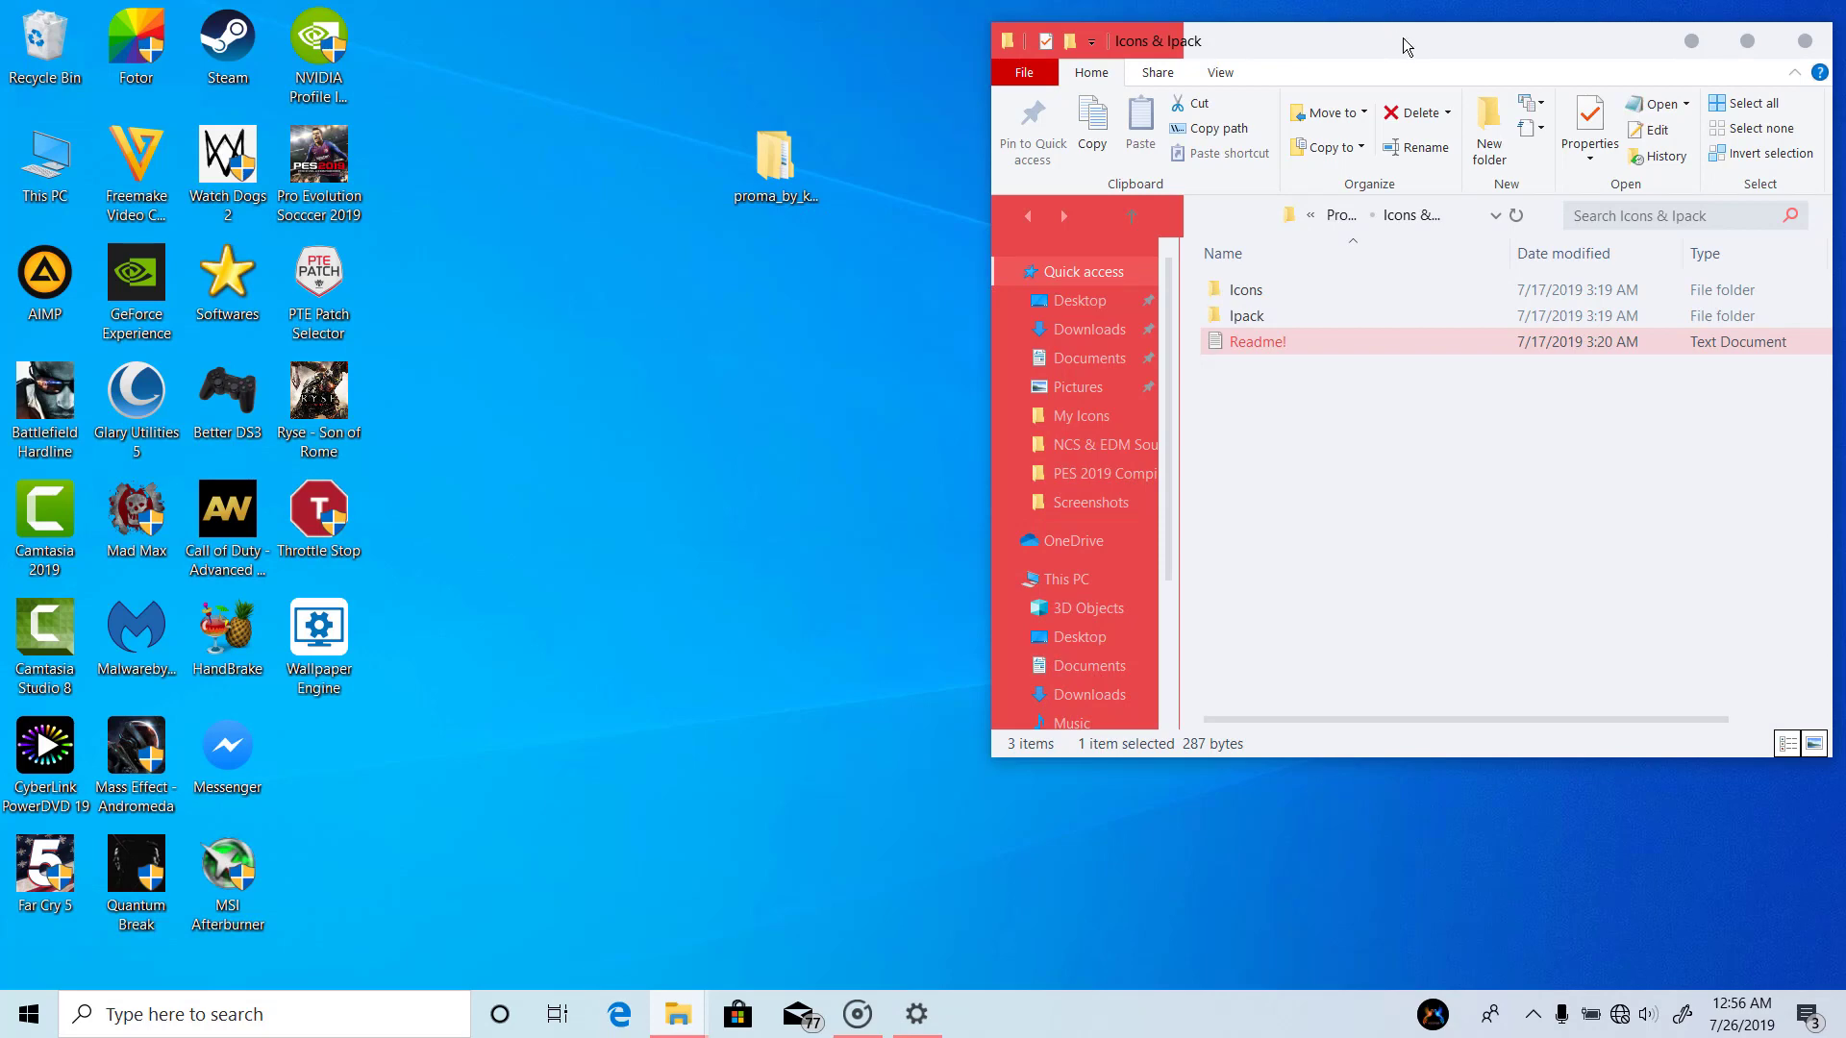
{"action": "left_click_drag", "start_coordinate": [1407, 47], "coordinate": [1254, 77]}
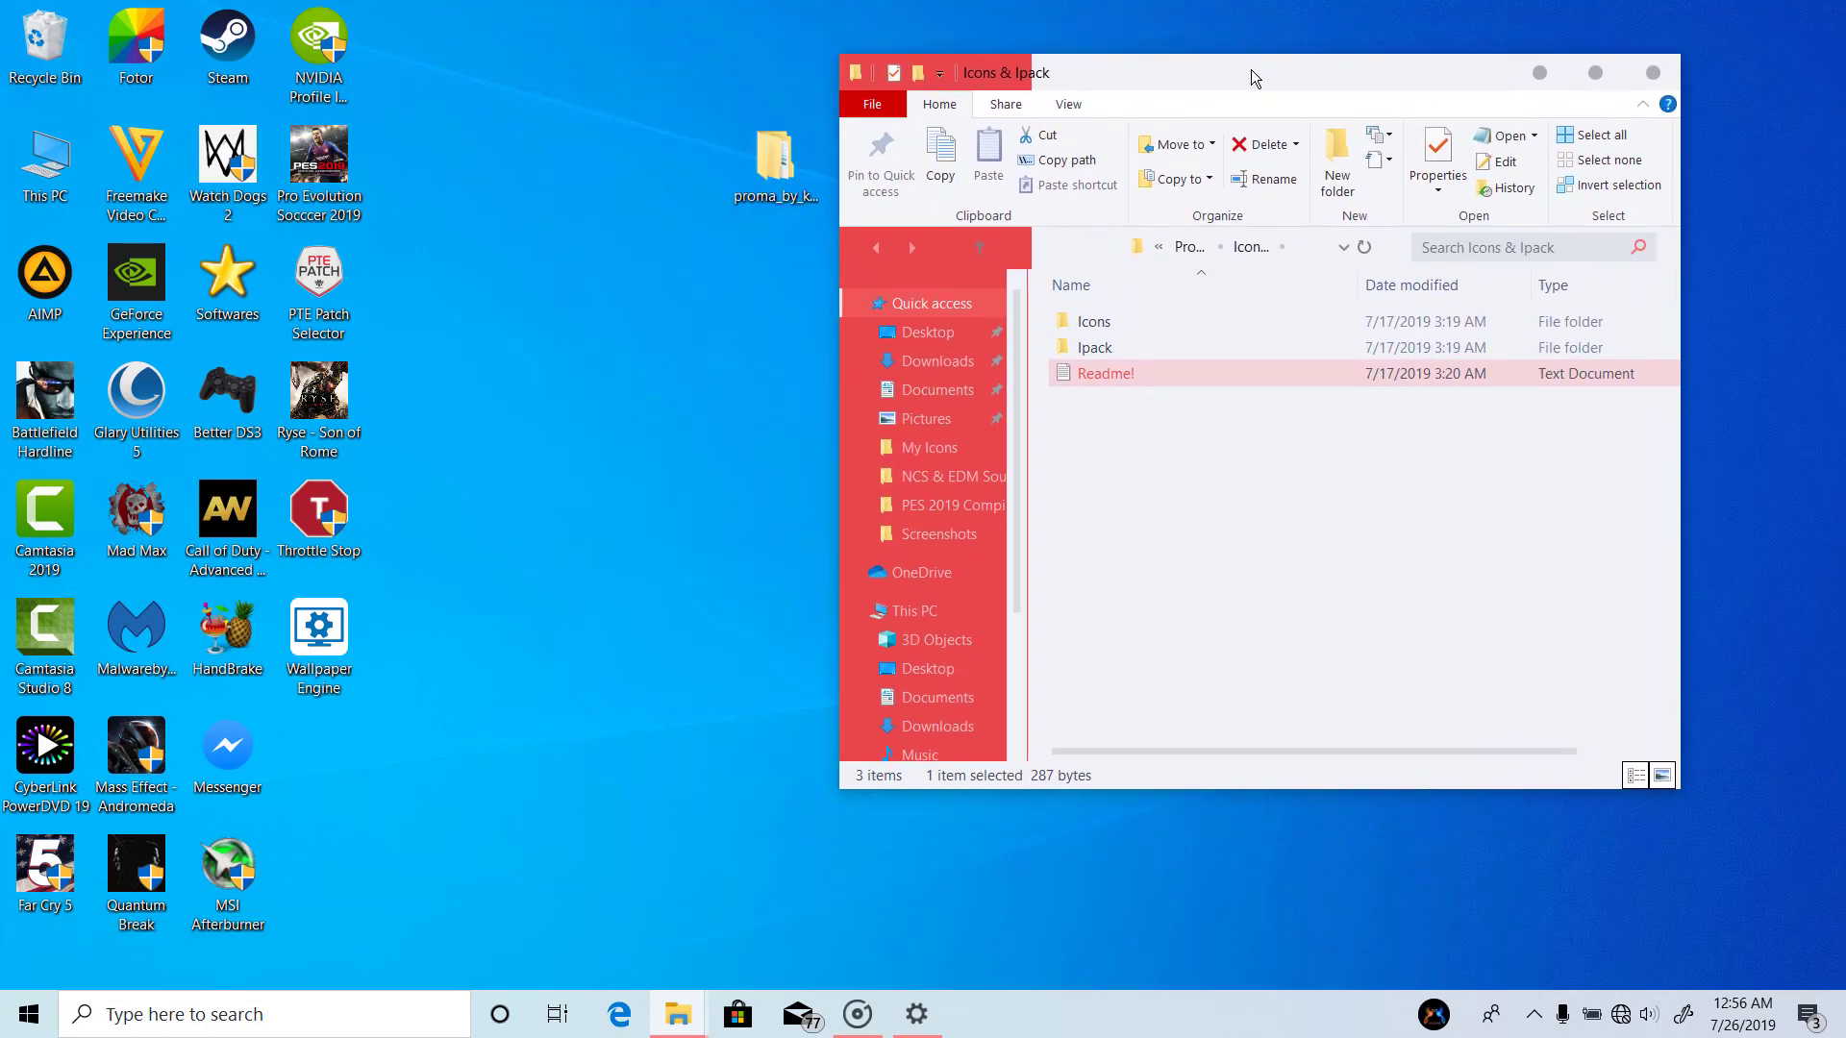
- Try the Proma 125 and Proma 175 themes, checking the look of the File Explorer window after each
{"action": "left_click", "coordinate": [929, 1035]}
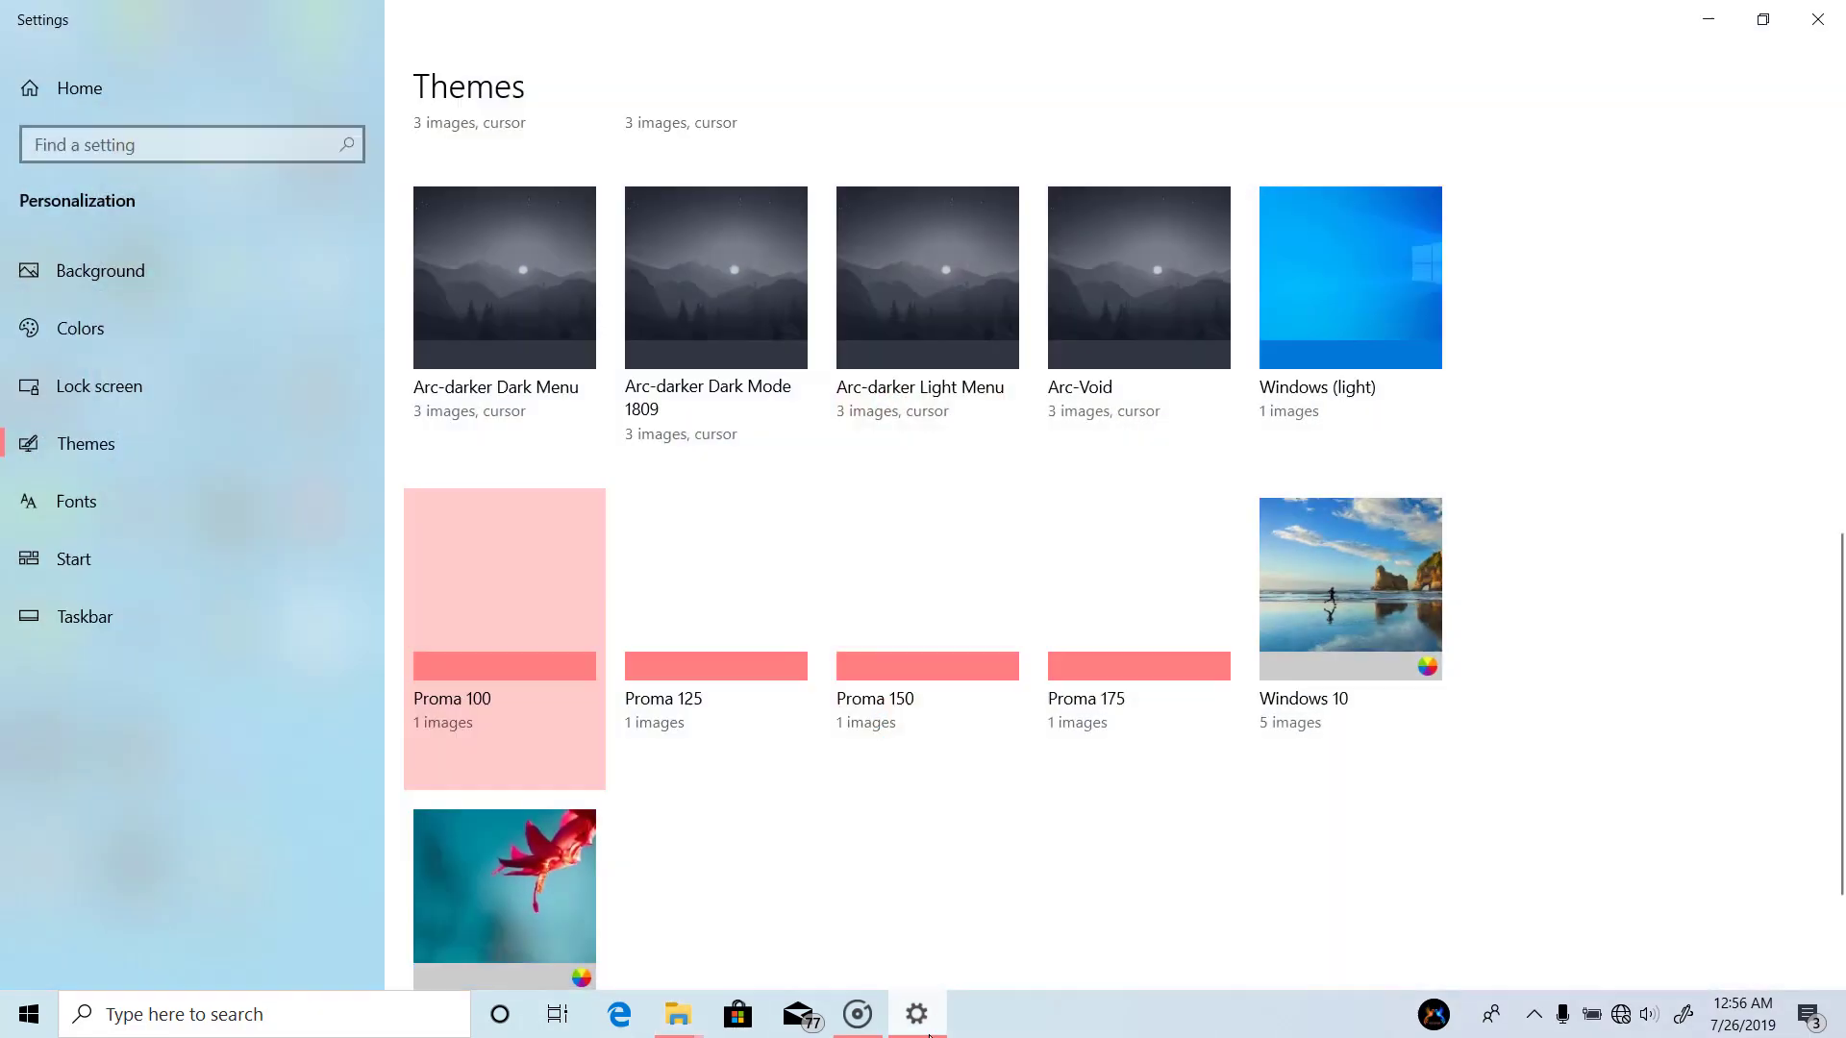
{"action": "left_click", "coordinate": [727, 615]}
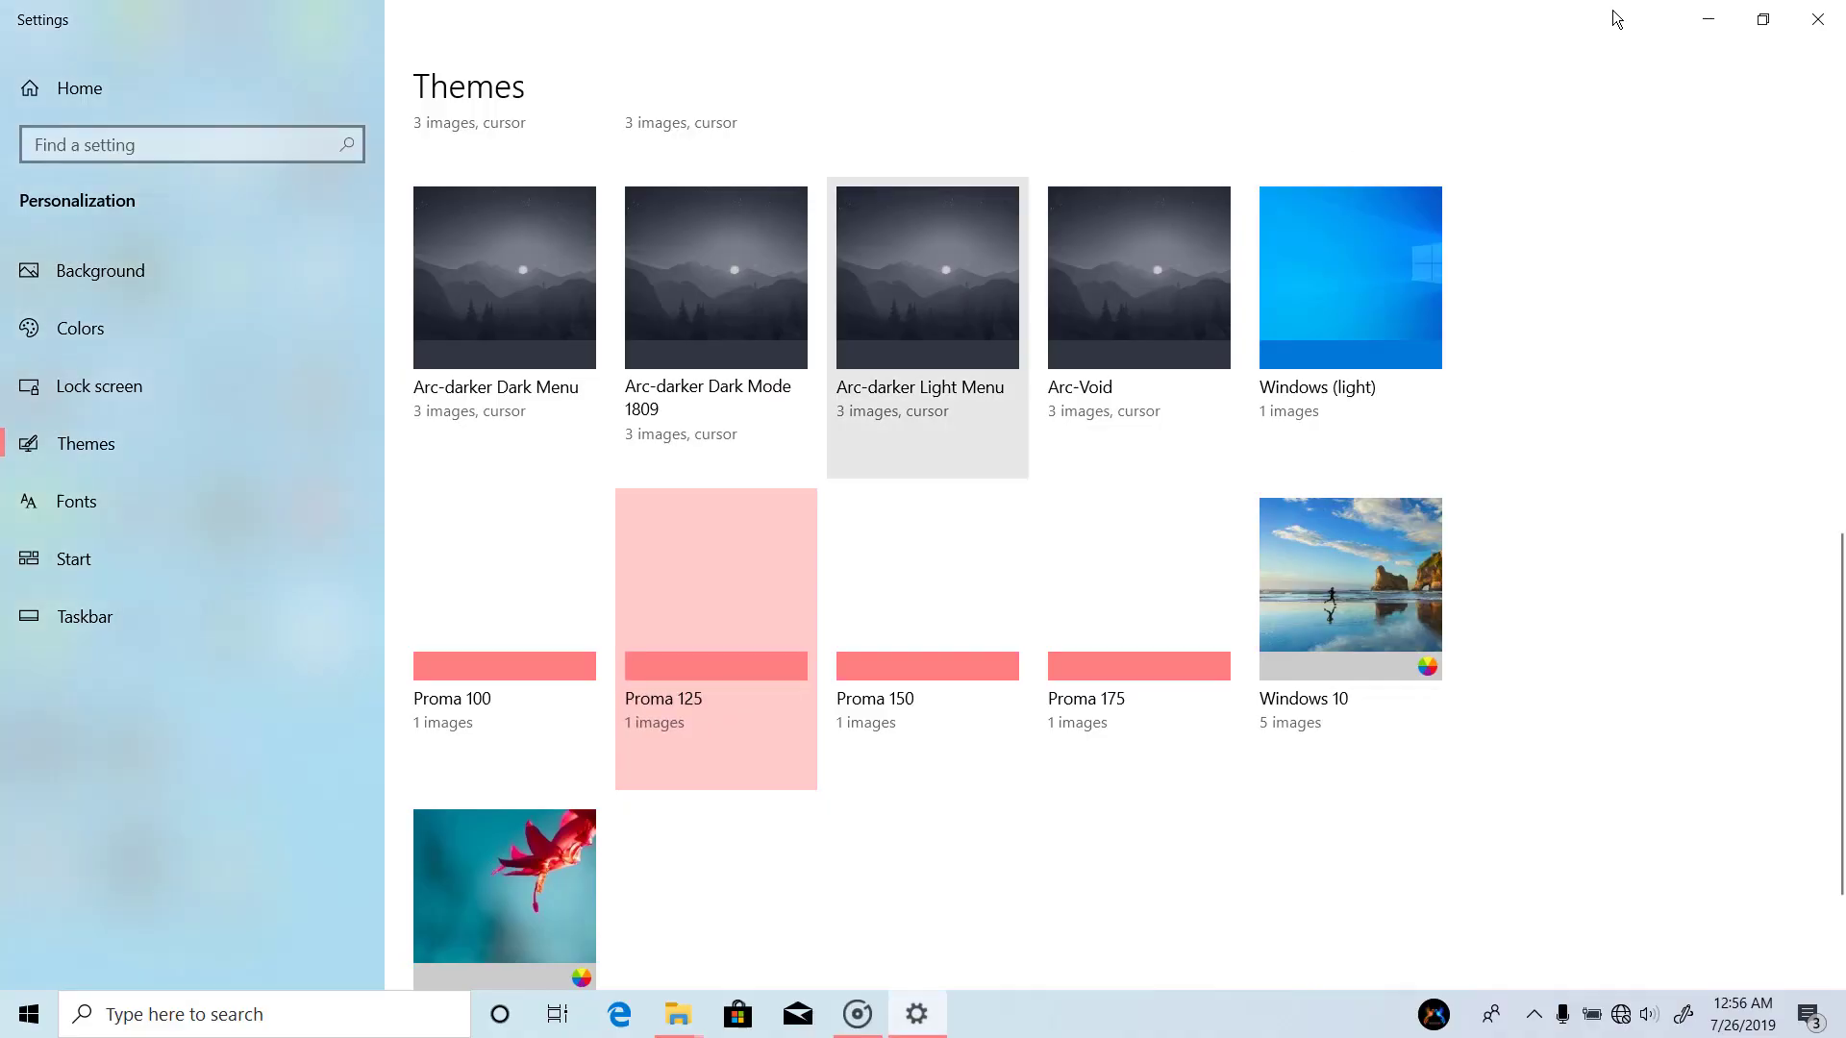
{"action": "left_click", "coordinate": [1707, 17]}
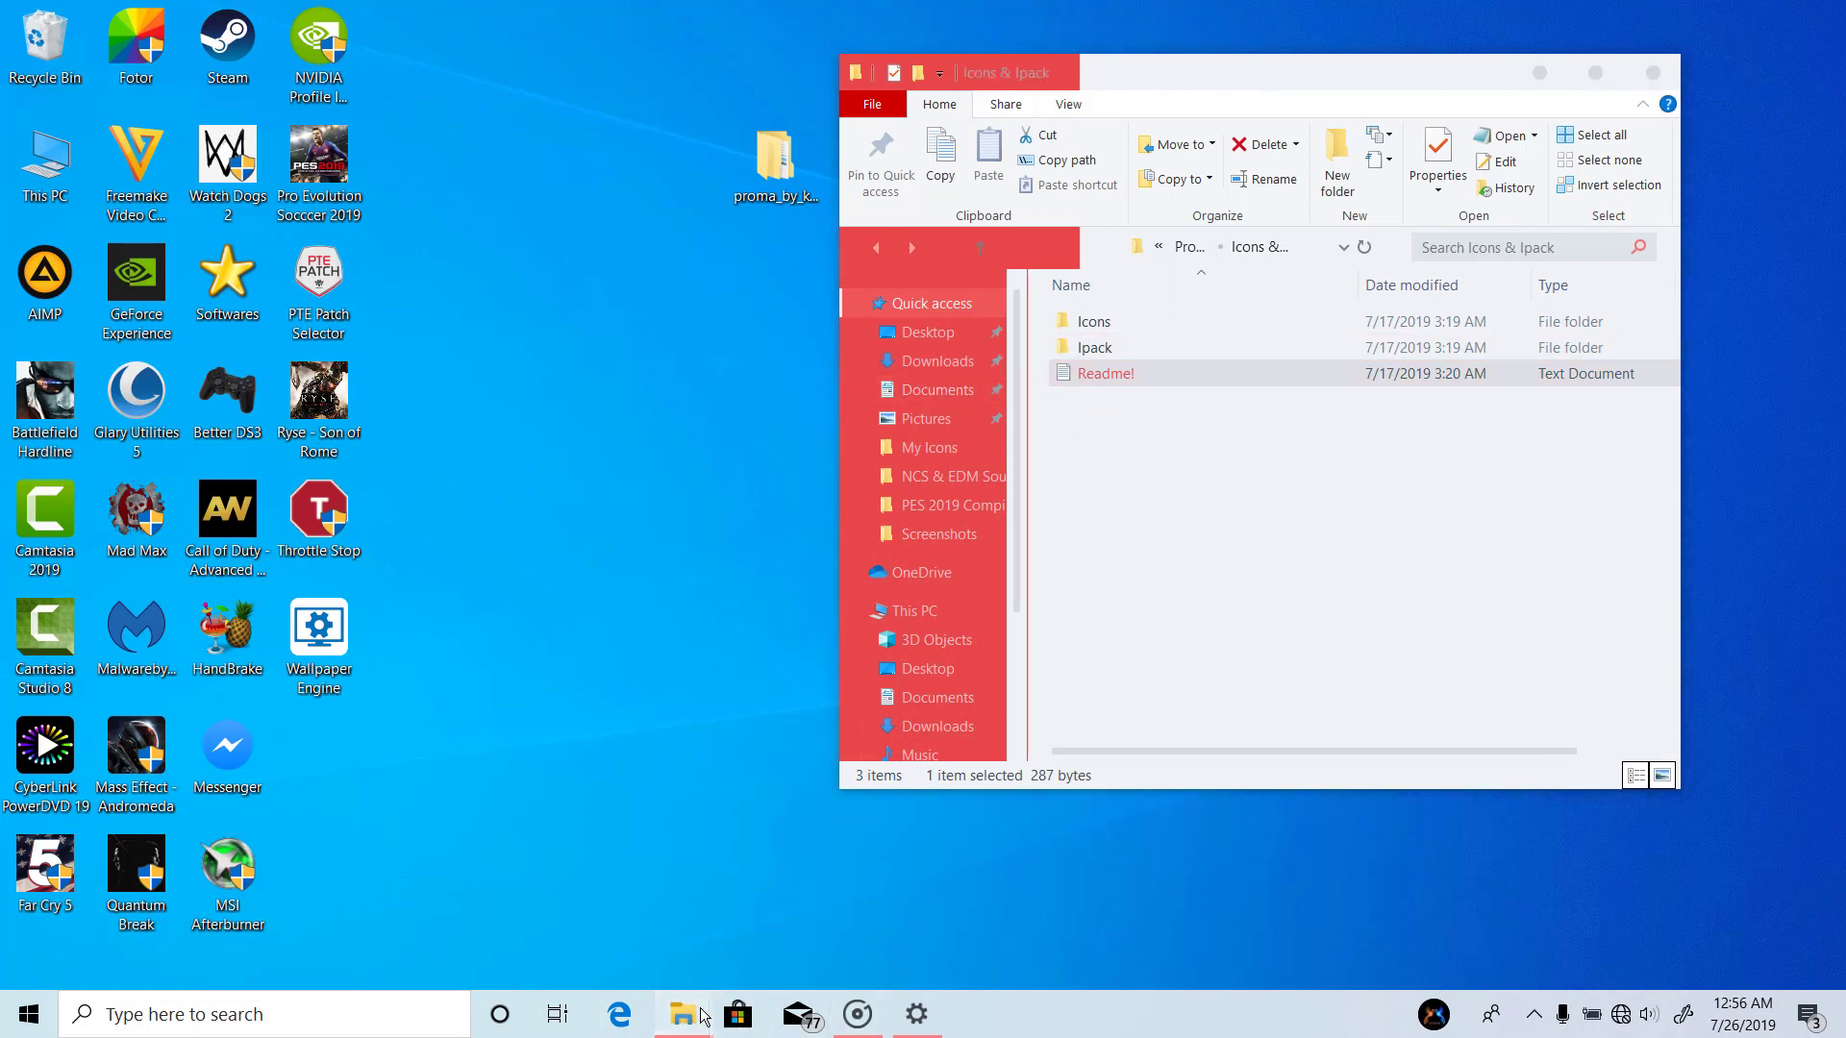
{"action": "left_click", "coordinate": [930, 1031]}
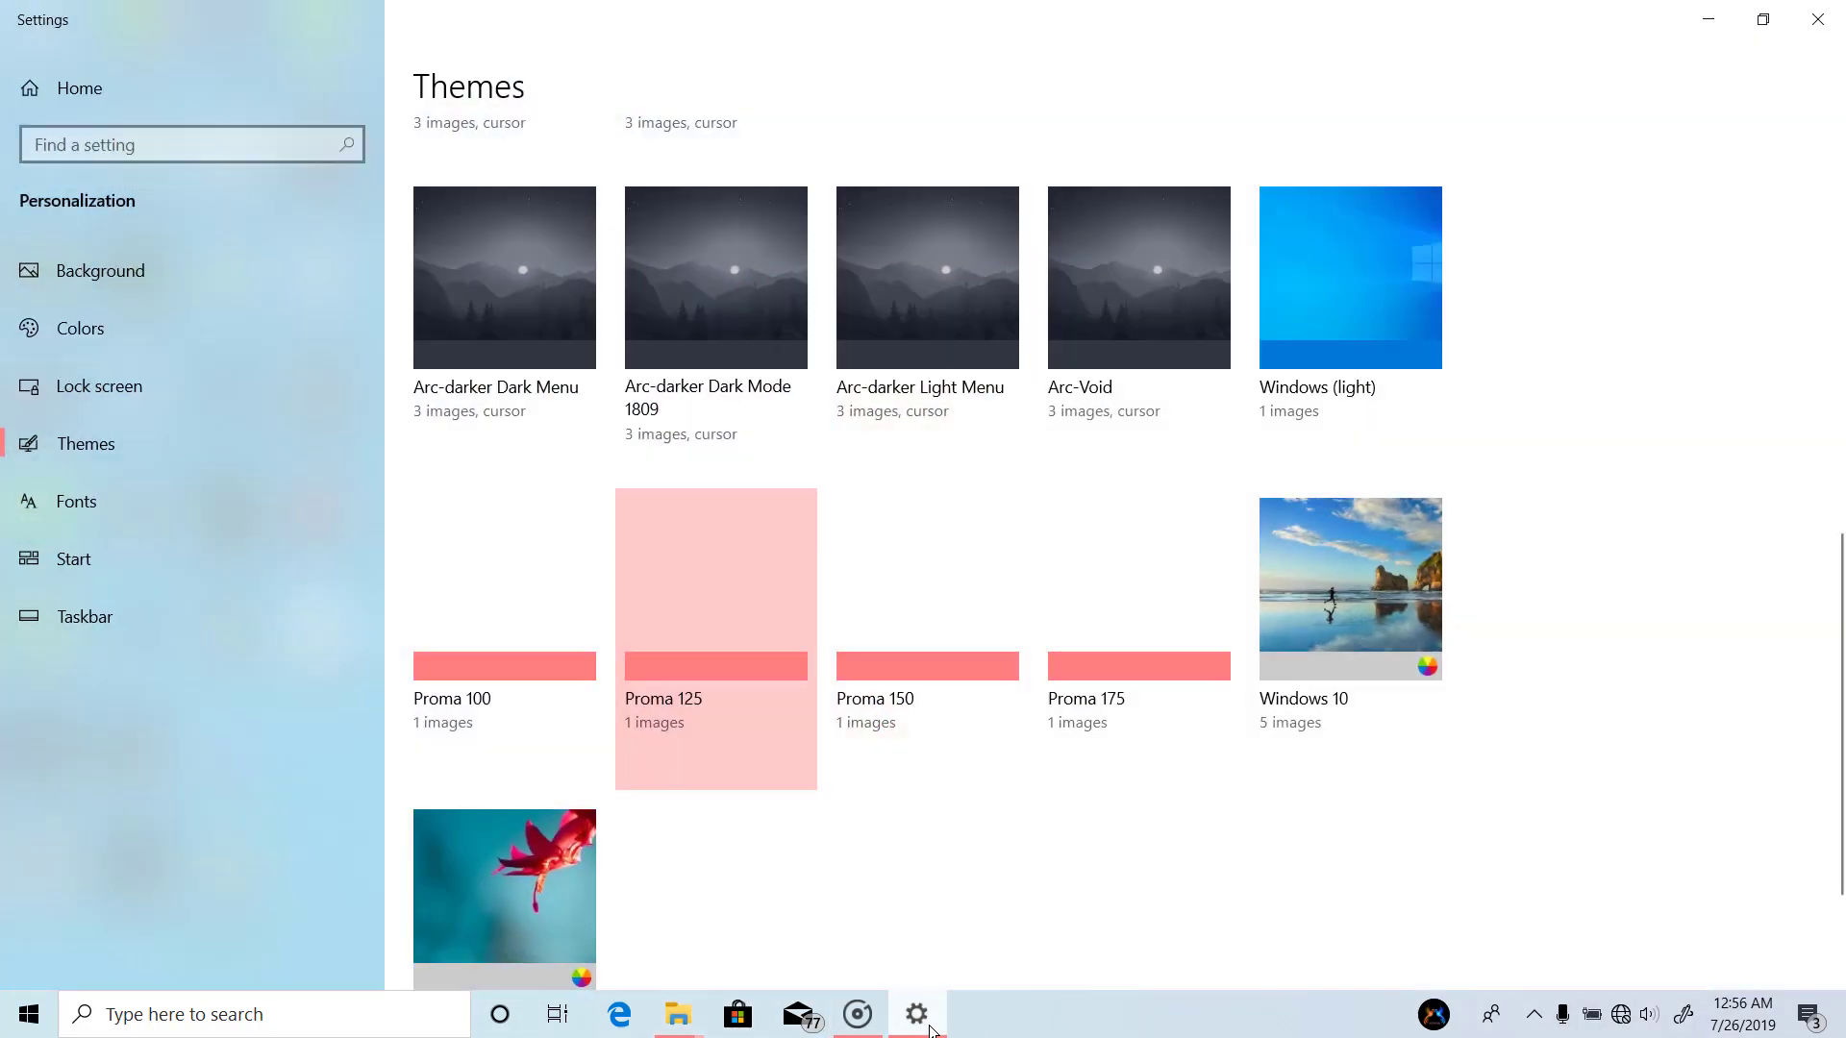
{"action": "left_click", "coordinate": [1060, 633]}
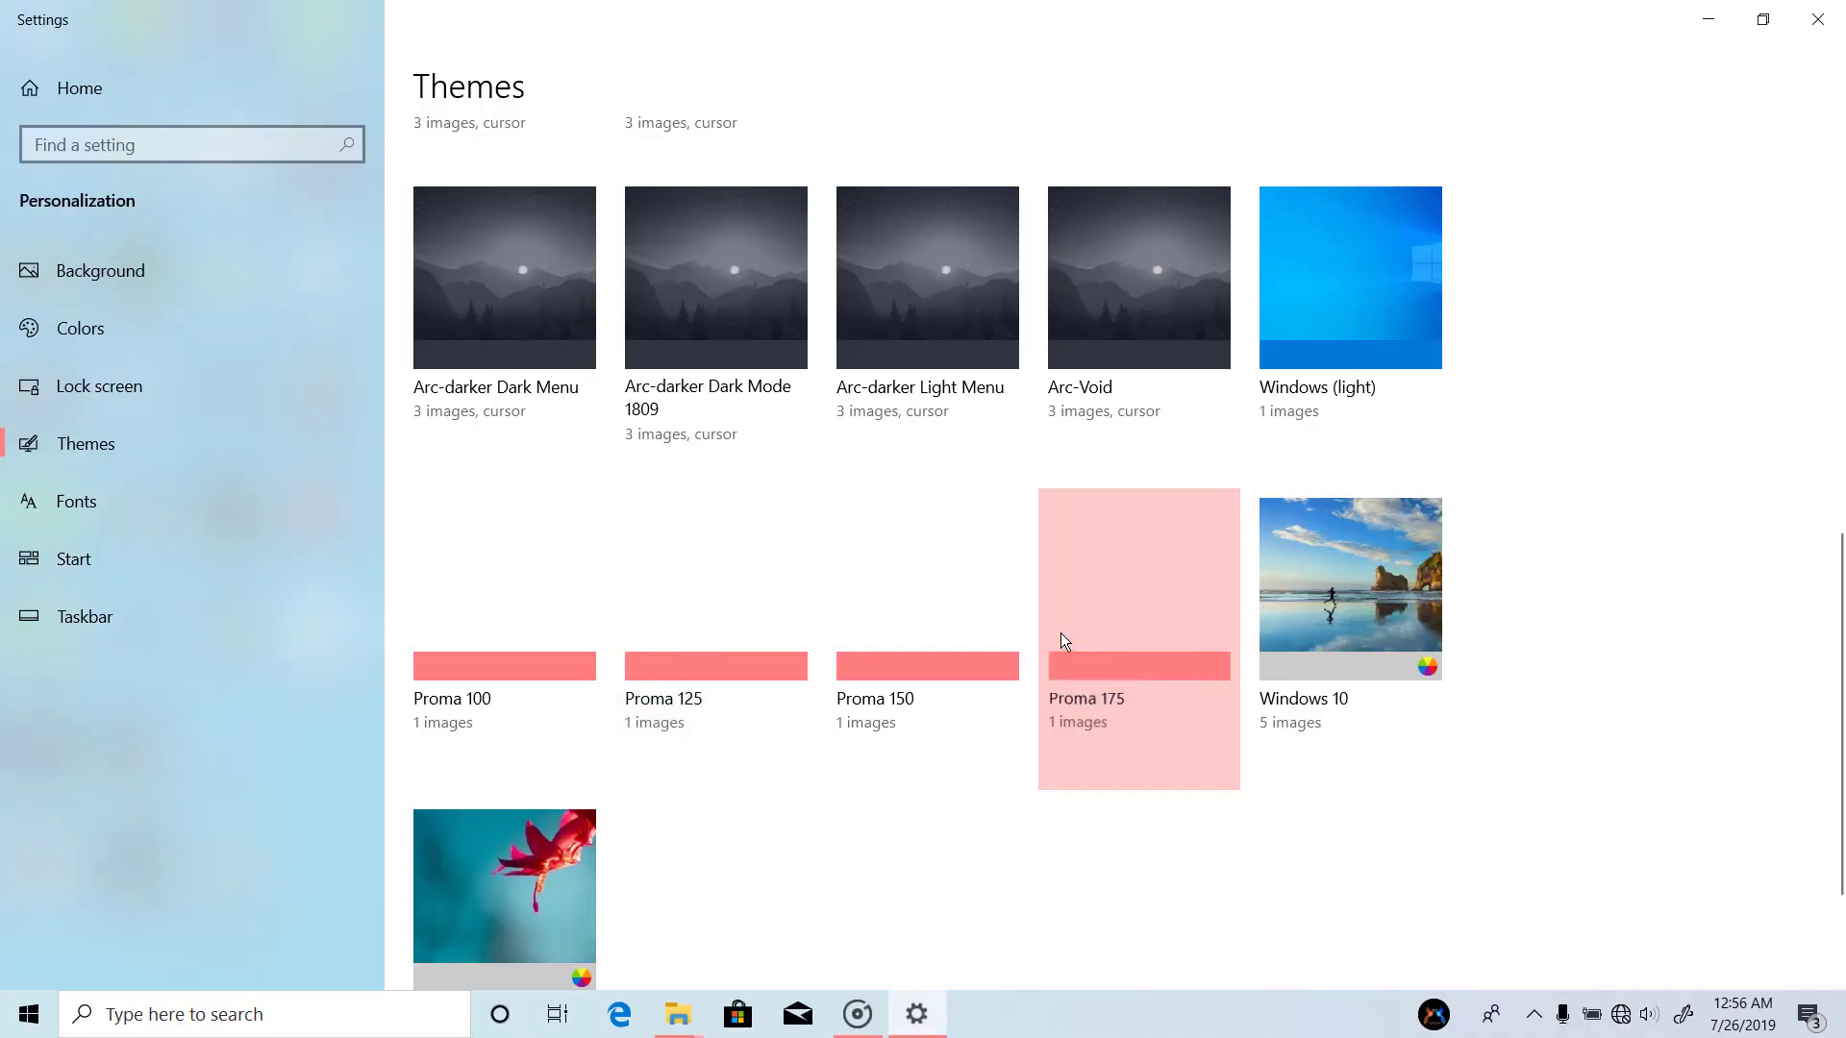
{"action": "left_click", "coordinate": [1689, 27]}
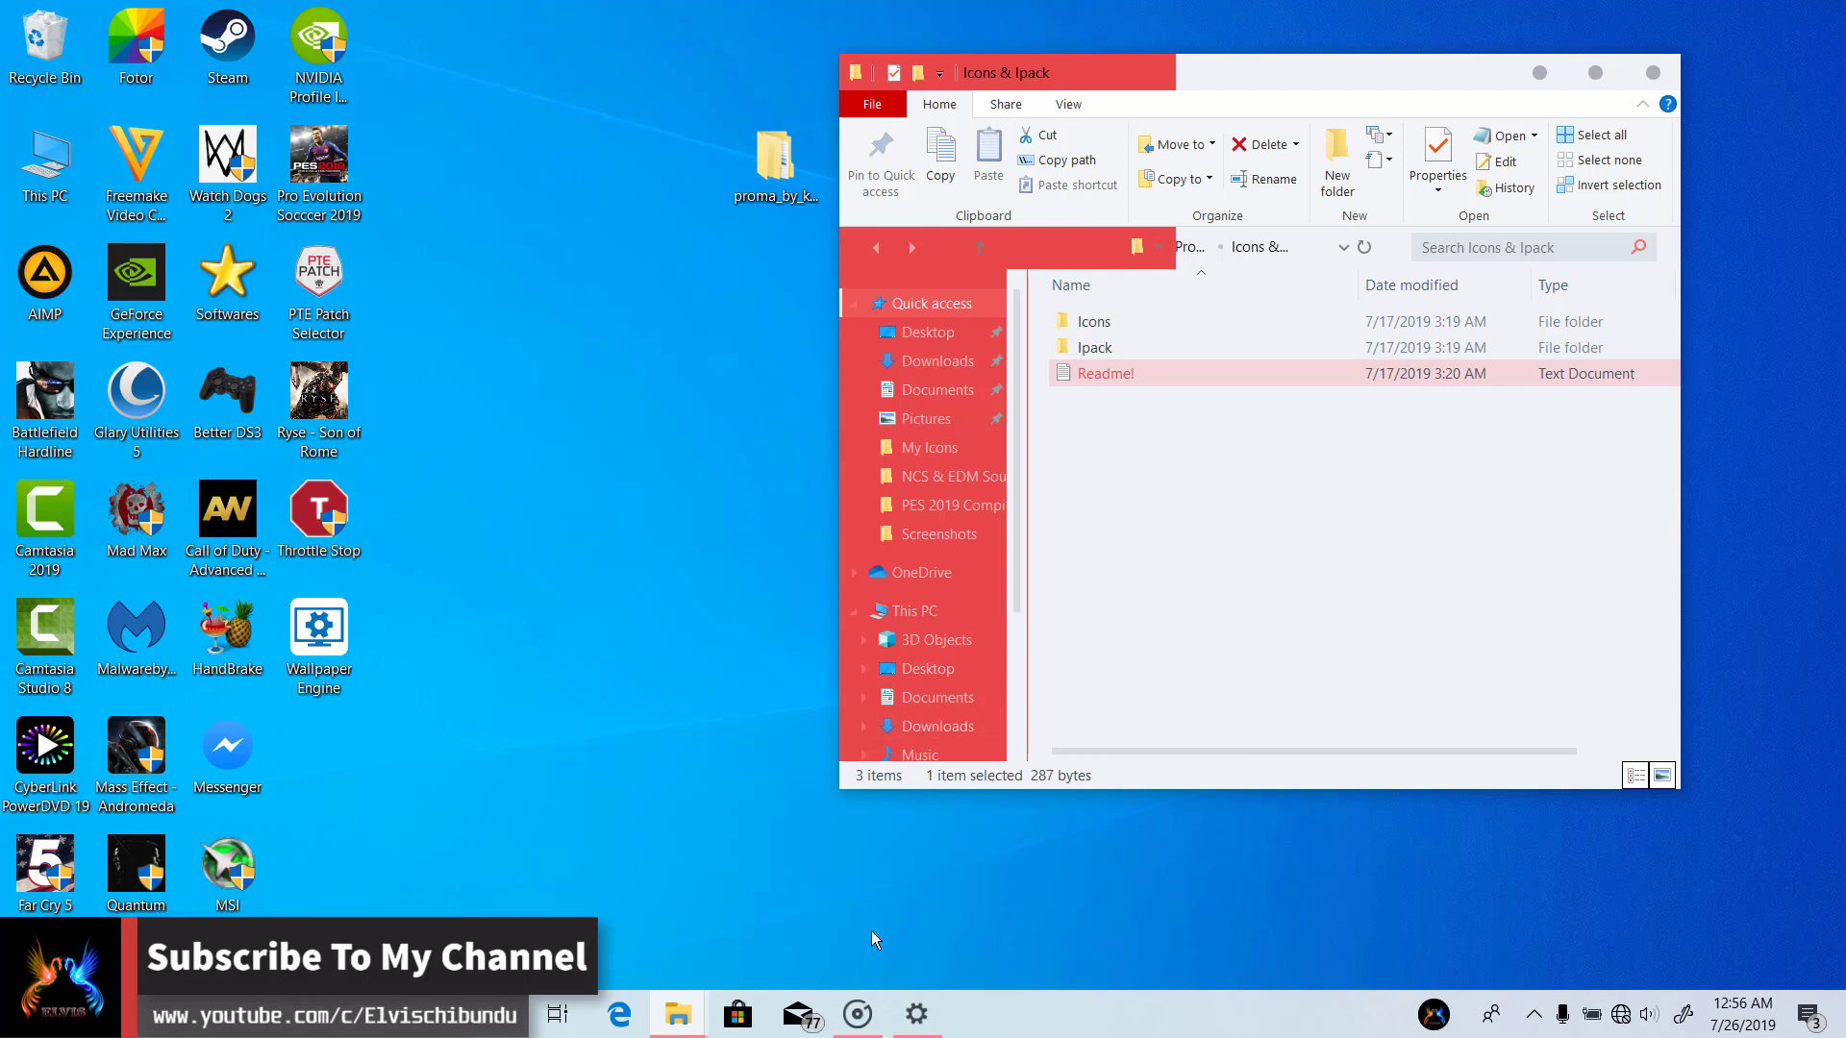
- Switch the Windows theme back to Proma 100 and minimize Settings
{"action": "left_click", "coordinate": [916, 1014]}
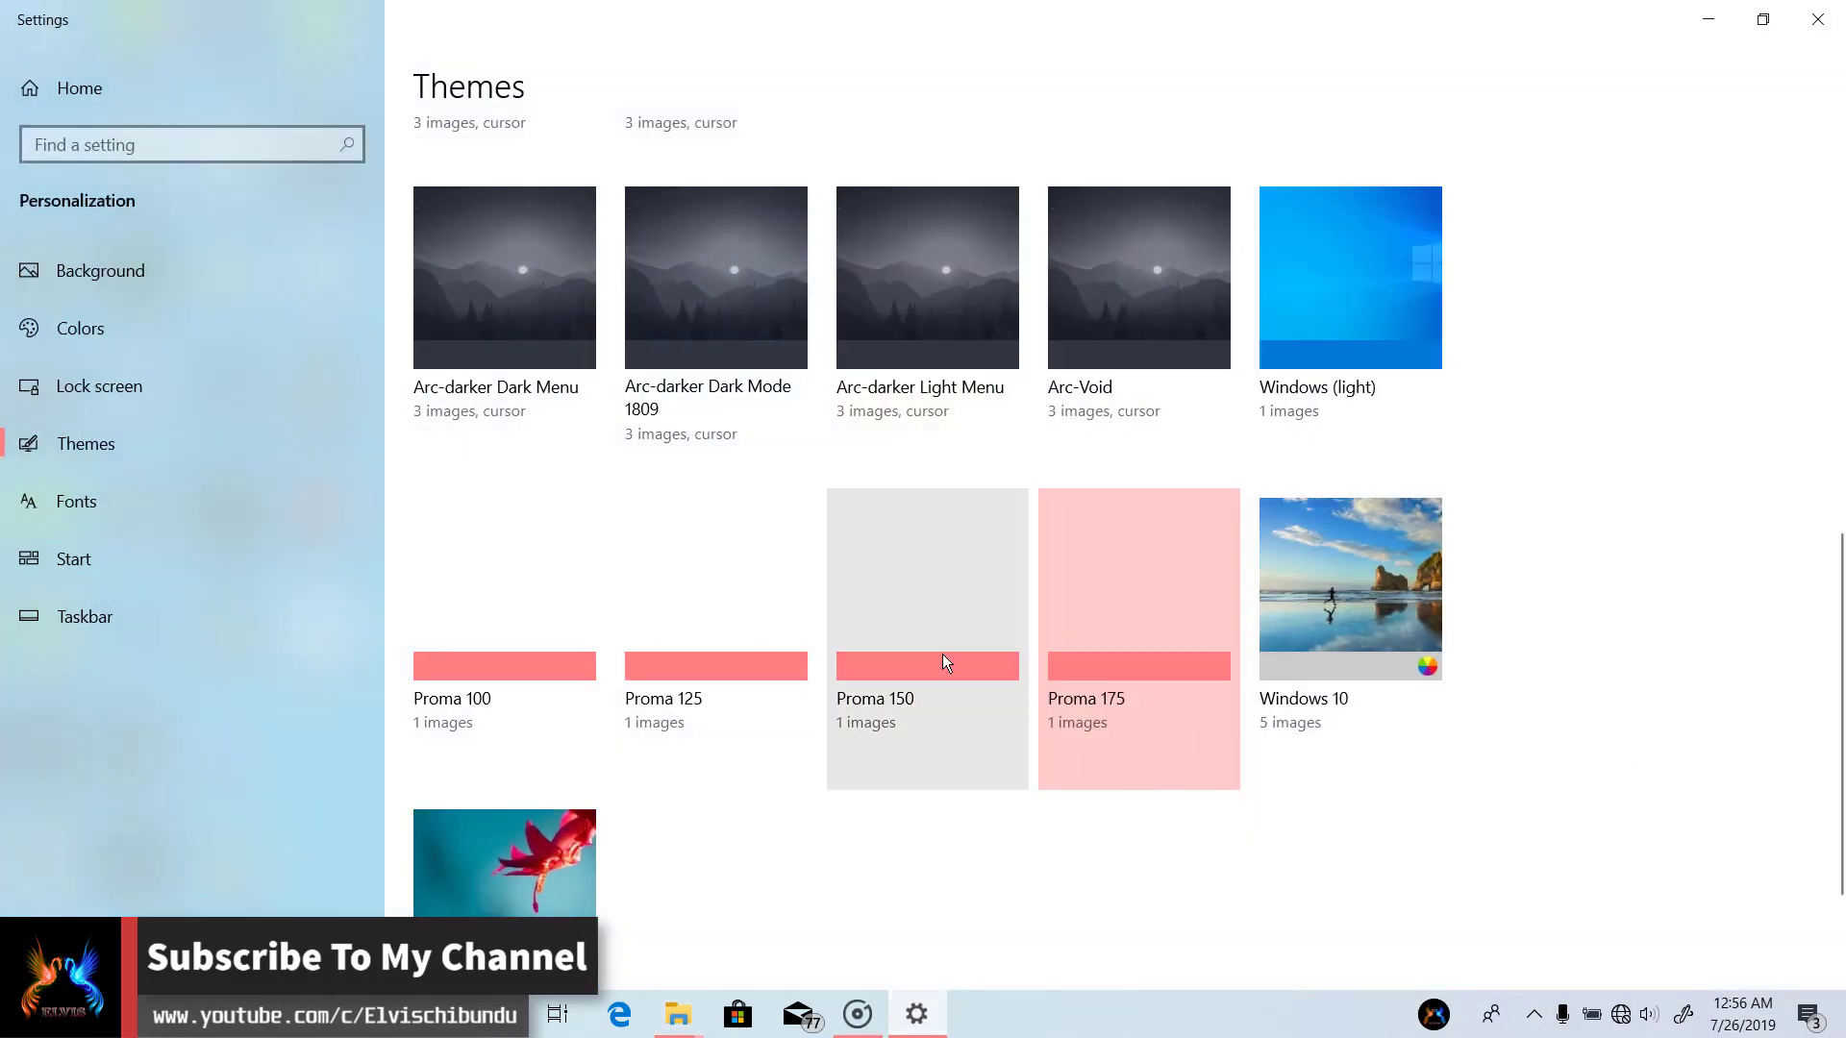
{"action": "left_click", "coordinate": [512, 690]}
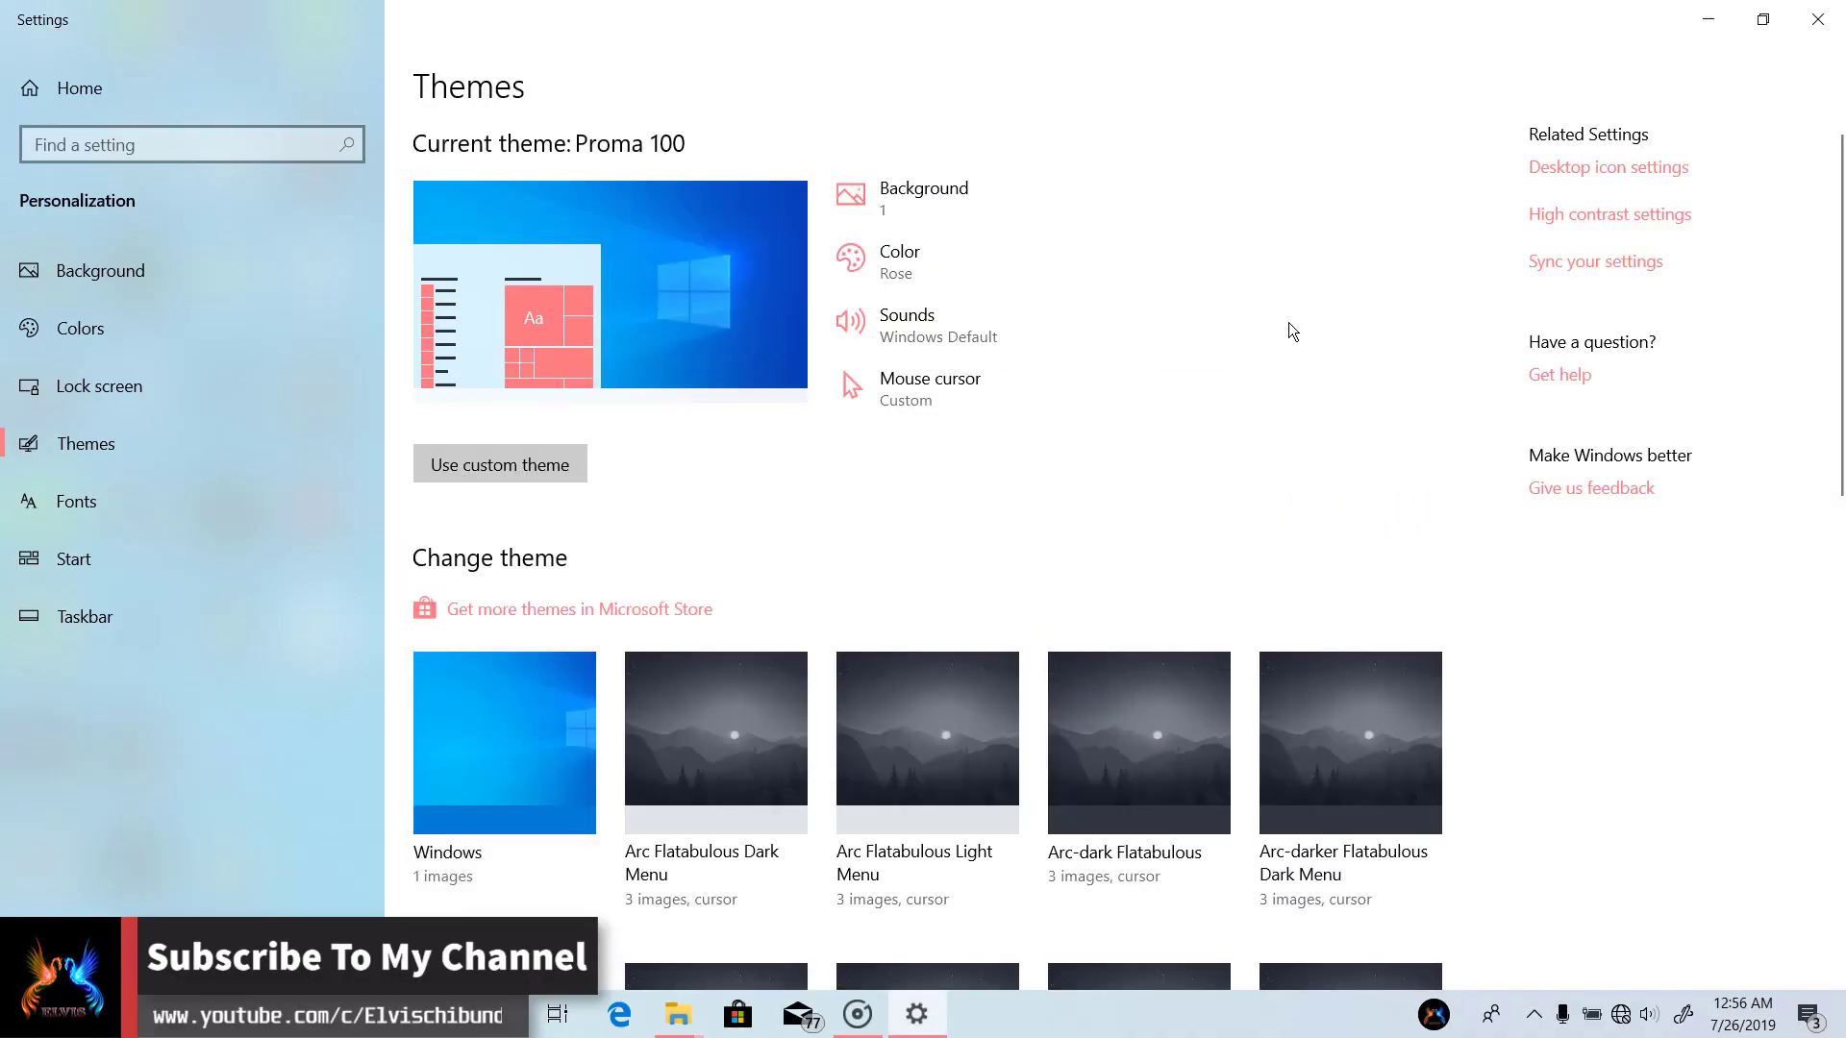
{"action": "left_click", "coordinate": [1708, 20]}
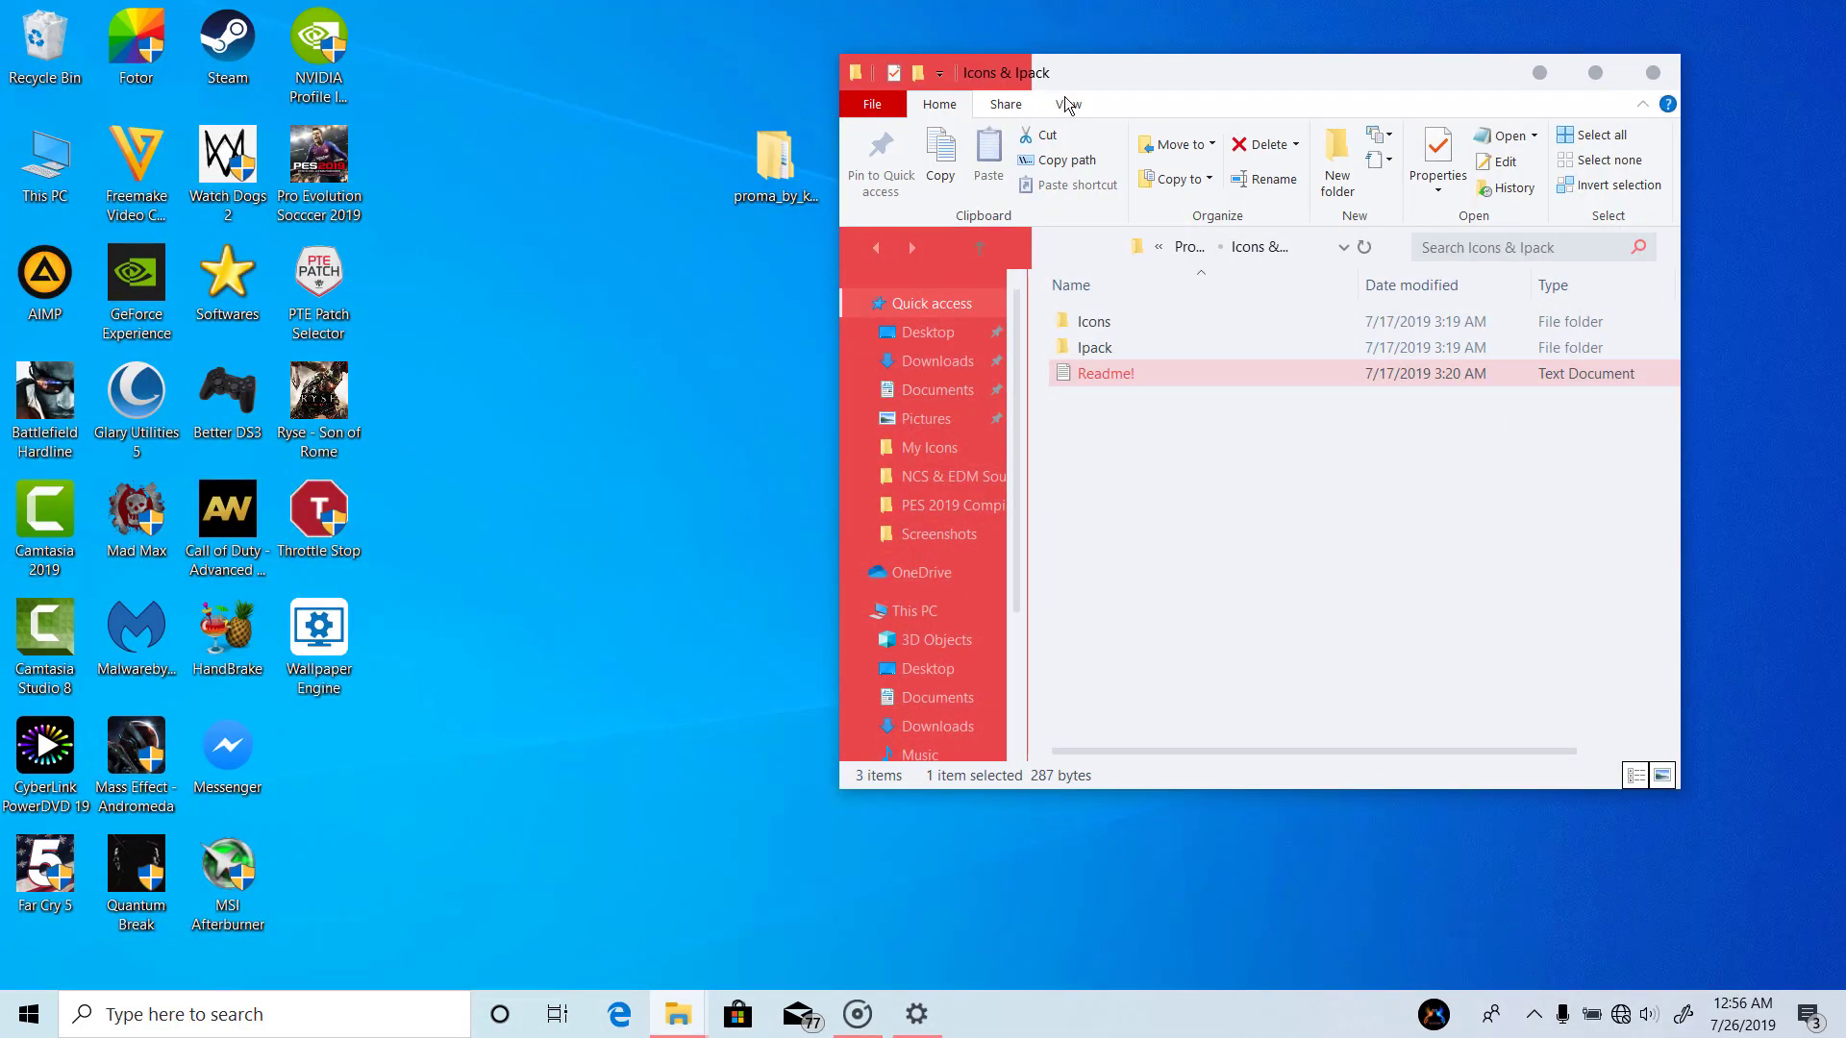
- Examine how the theme styles the File Explorer window and the Start button's context menu
{"action": "left_click_drag", "start_coordinate": [1123, 77], "coordinate": [1109, 103]}
{"action": "right_click", "coordinate": [28, 1015]}
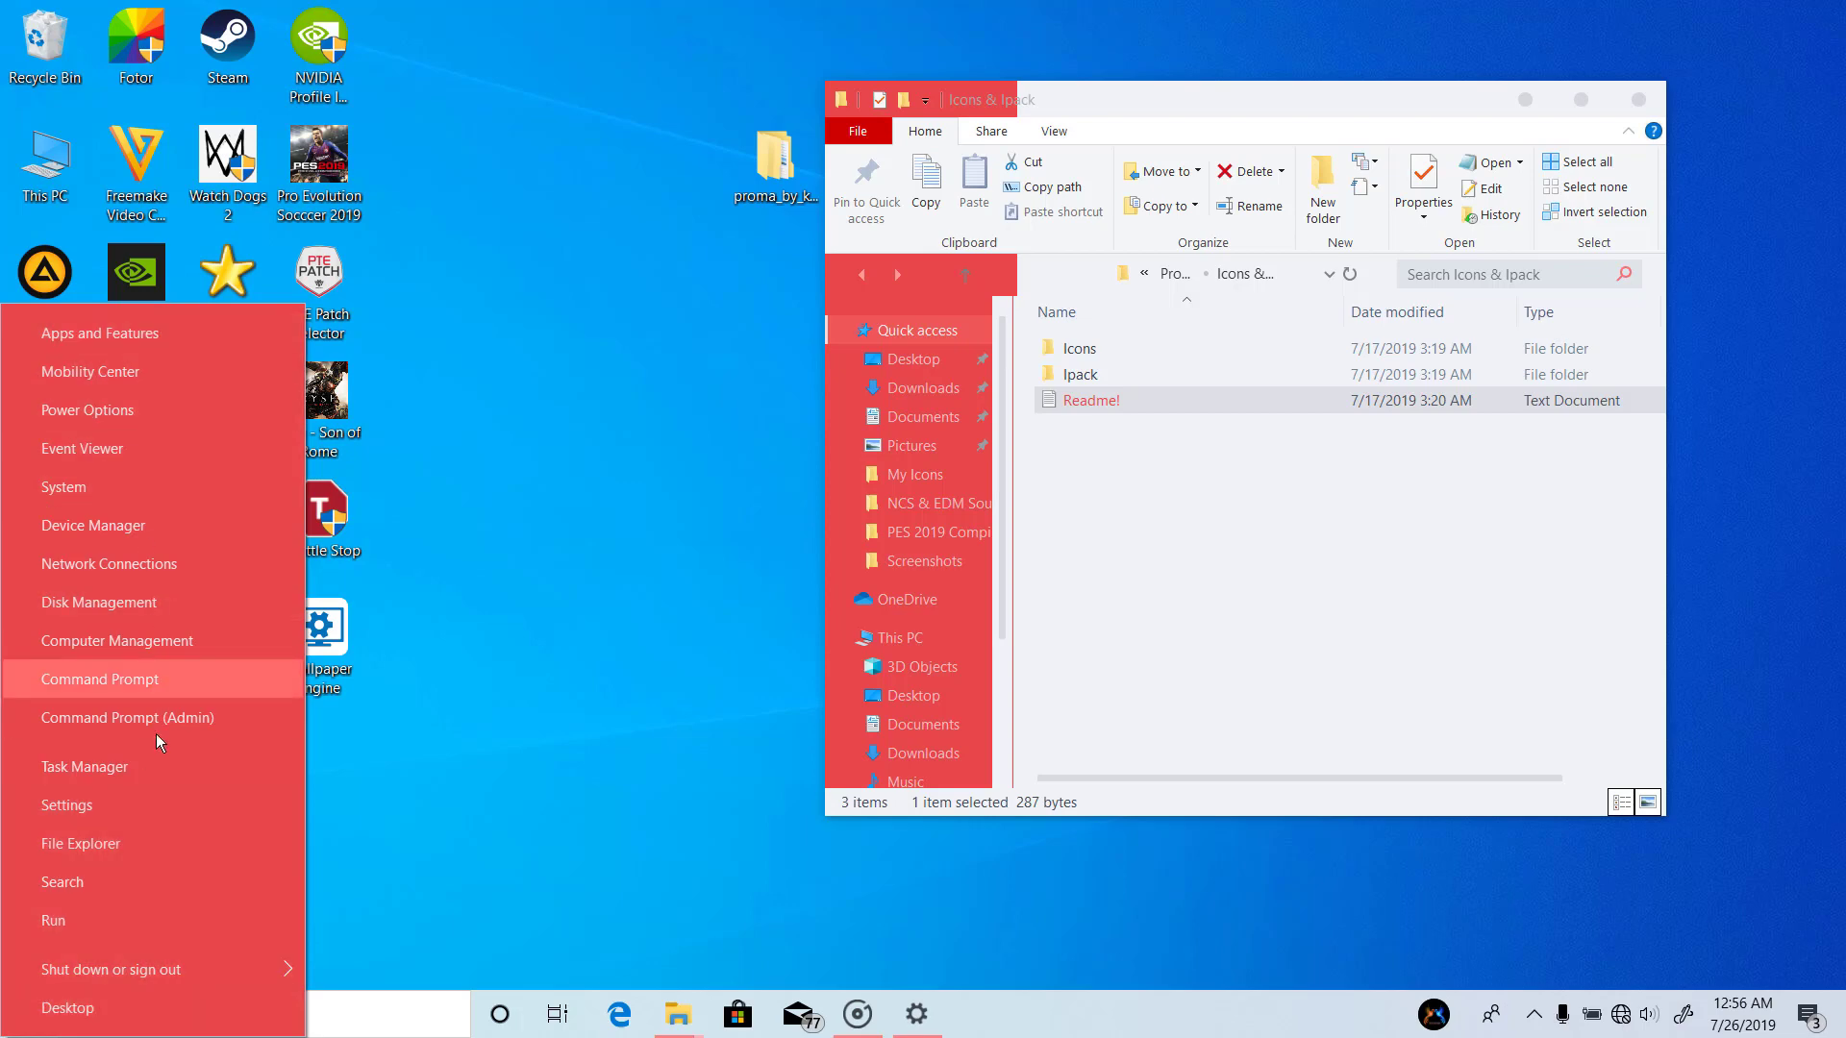
{"action": "left_click", "coordinate": [471, 631]}
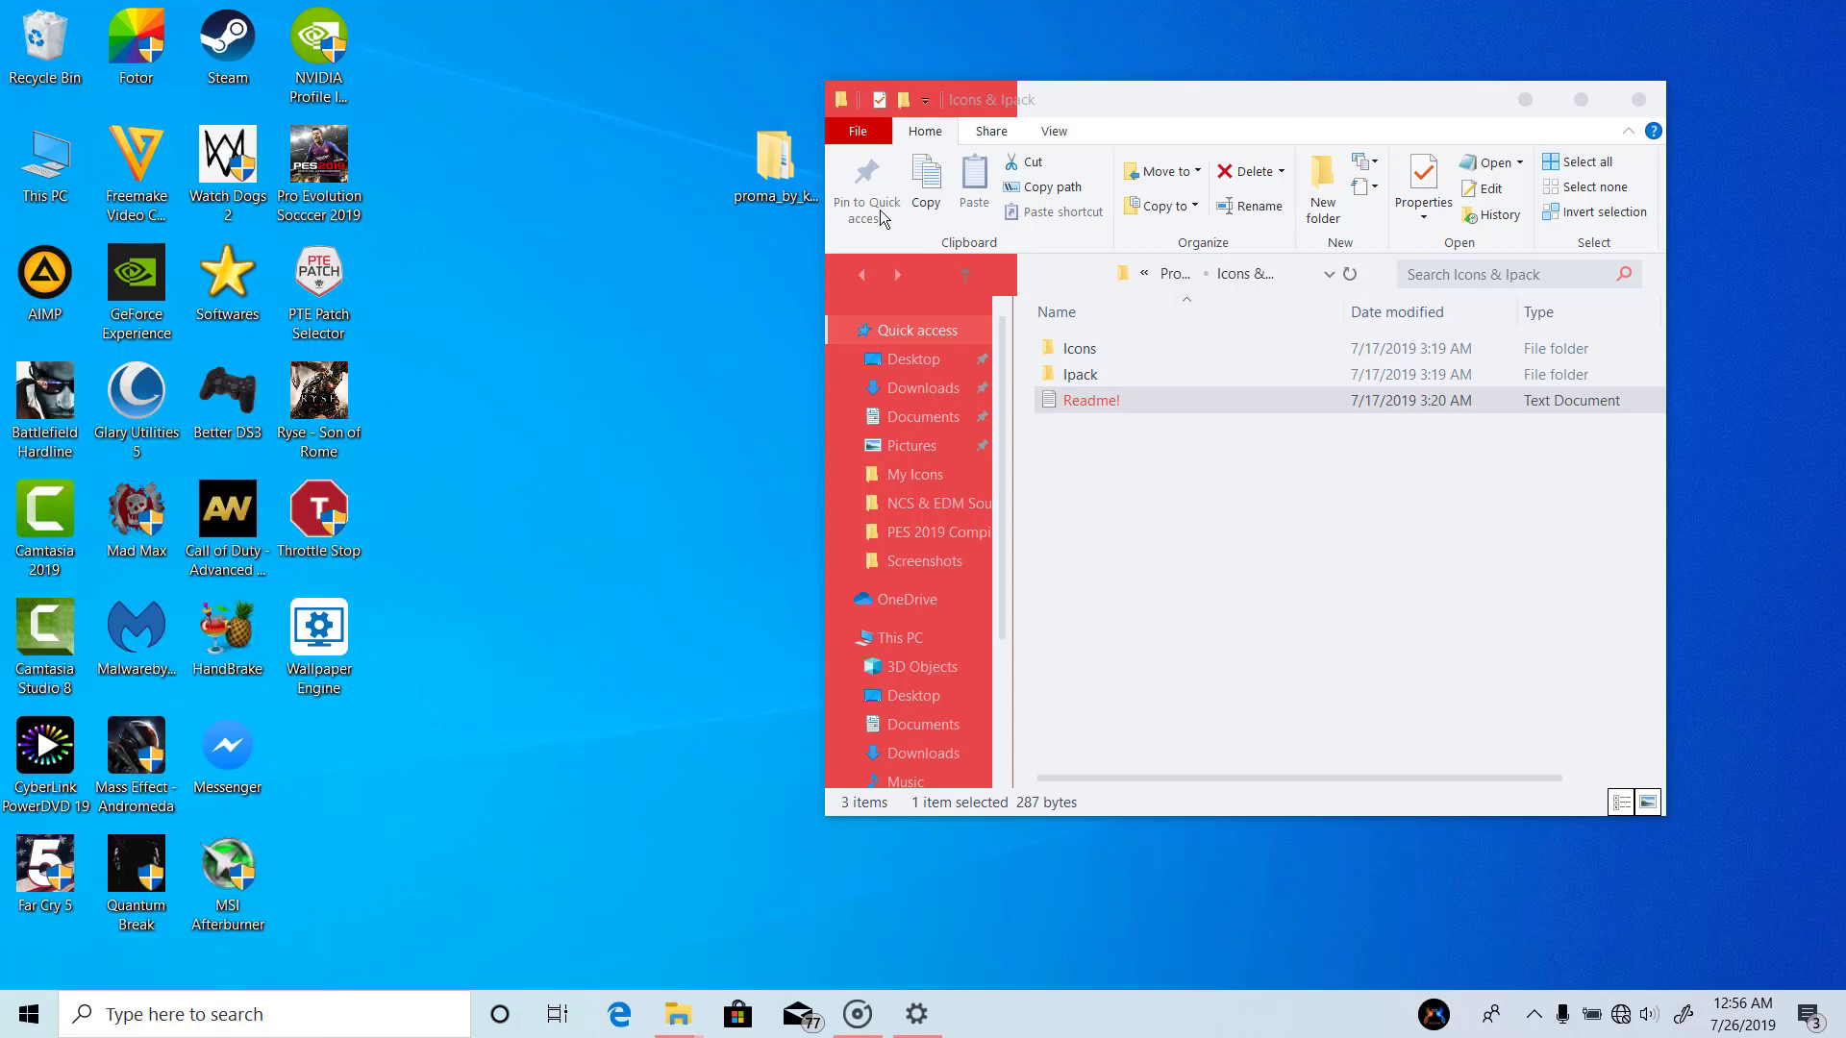
- Move the File Explorer window aside and place the OldNewExplorer archive near the upper edge of the desktop
{"action": "left_click_drag", "start_coordinate": [1226, 92], "coordinate": [1444, 90]}
{"action": "left_click_drag", "start_coordinate": [1002, 173], "coordinate": [909, 76]}
{"action": "left_click_drag", "start_coordinate": [1448, 103], "coordinate": [1365, 103]}
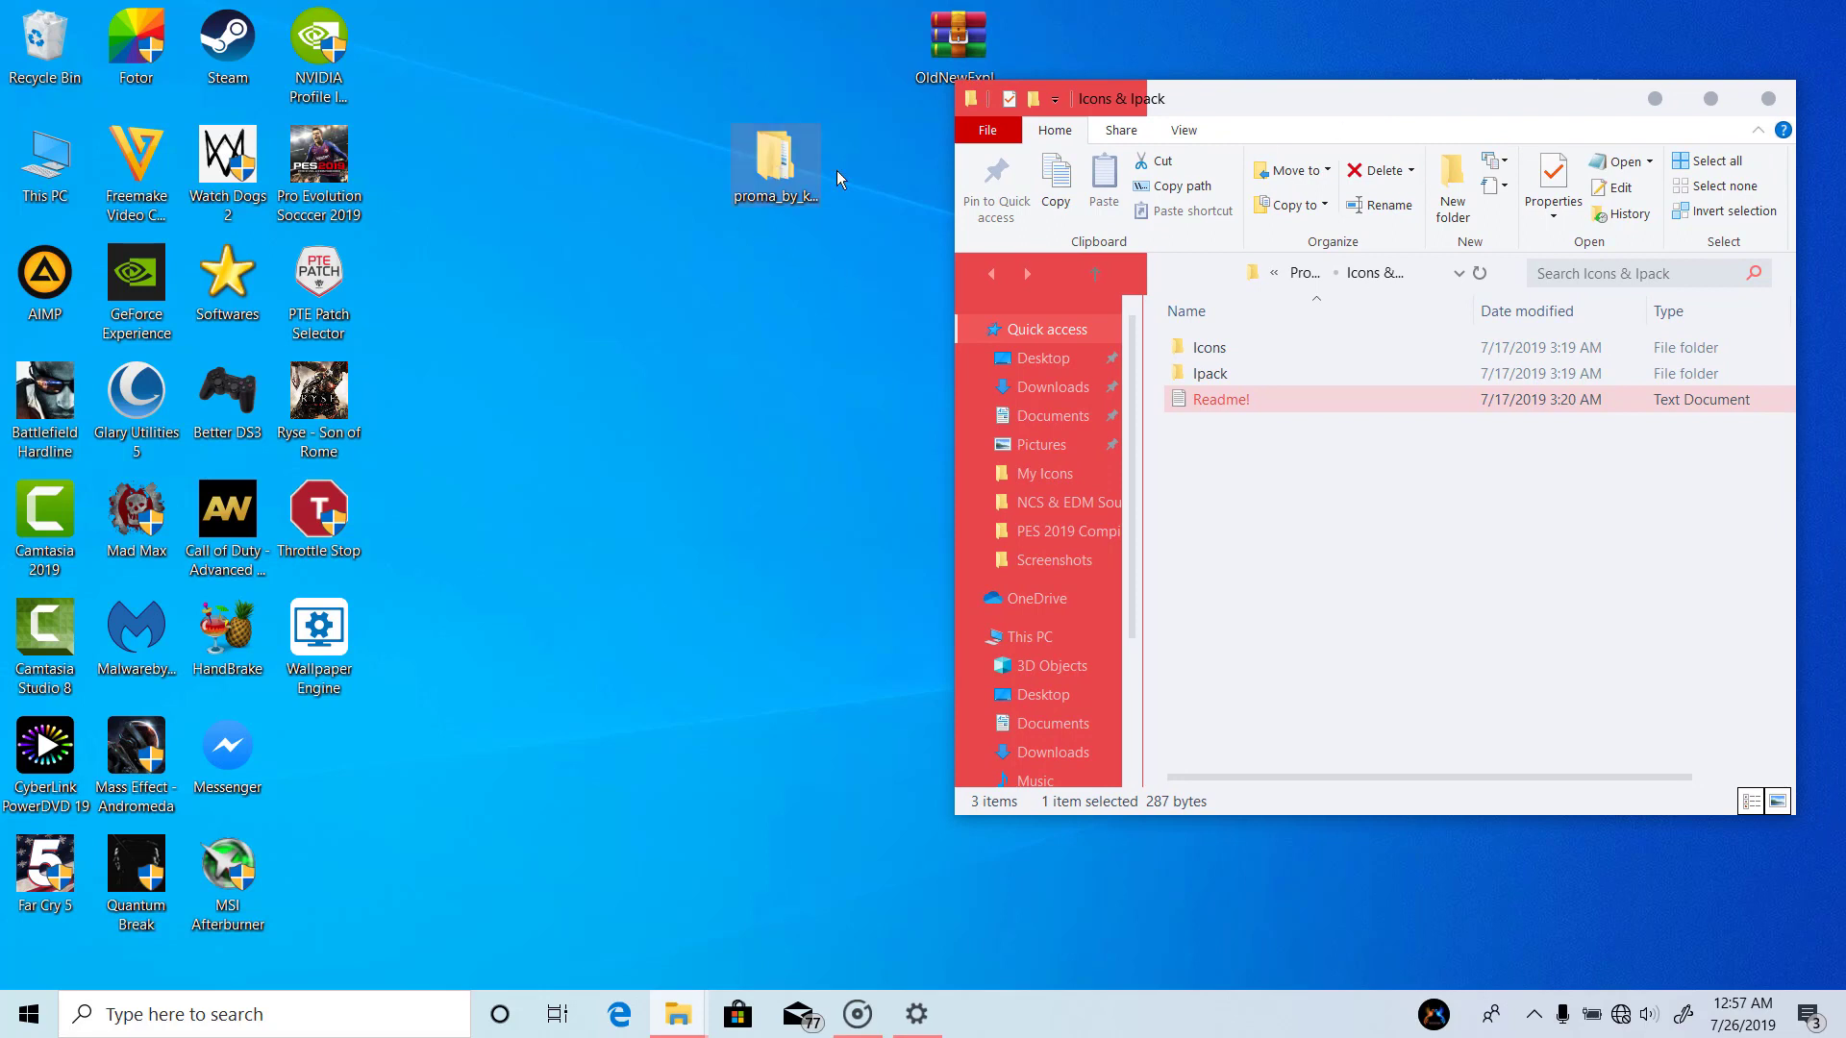
- Look through the Tweaks and Icons & Ipack subfolders of the Proma folder, and minimize the window
{"action": "left_click", "coordinate": [1298, 275]}
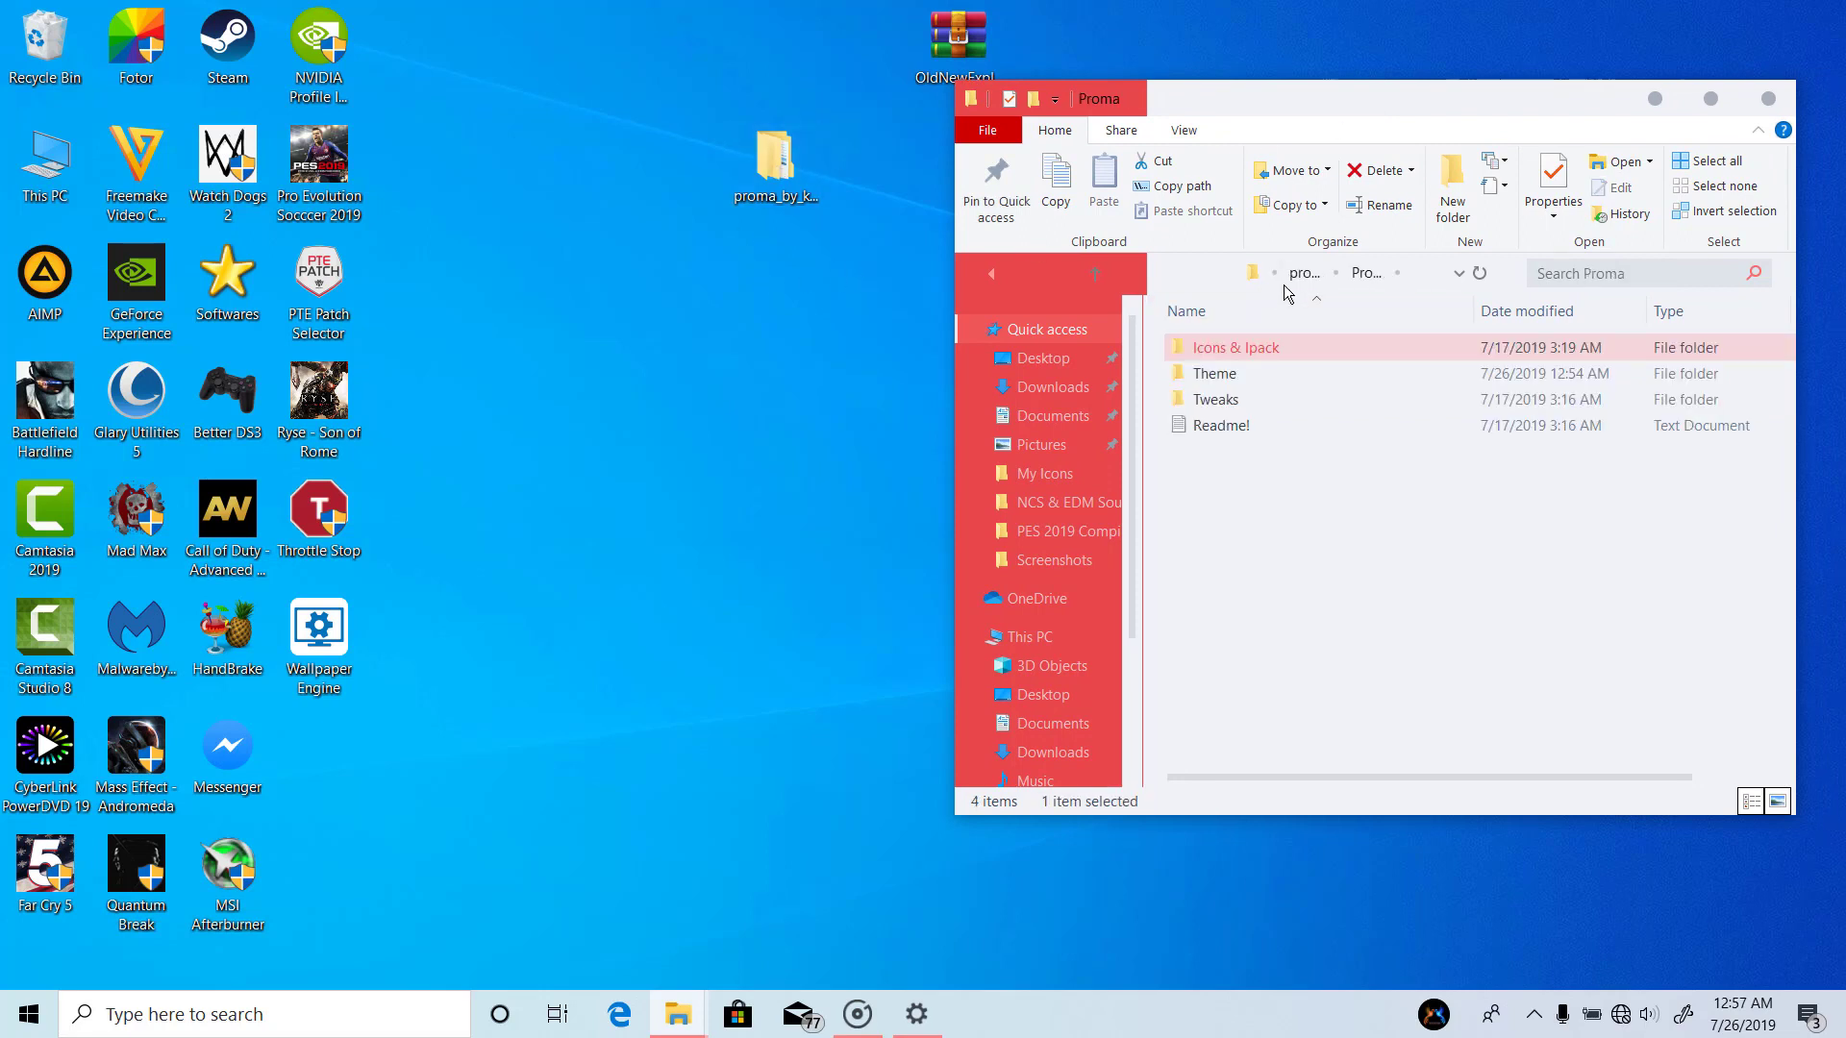
{"action": "double_click", "coordinate": [1293, 394]}
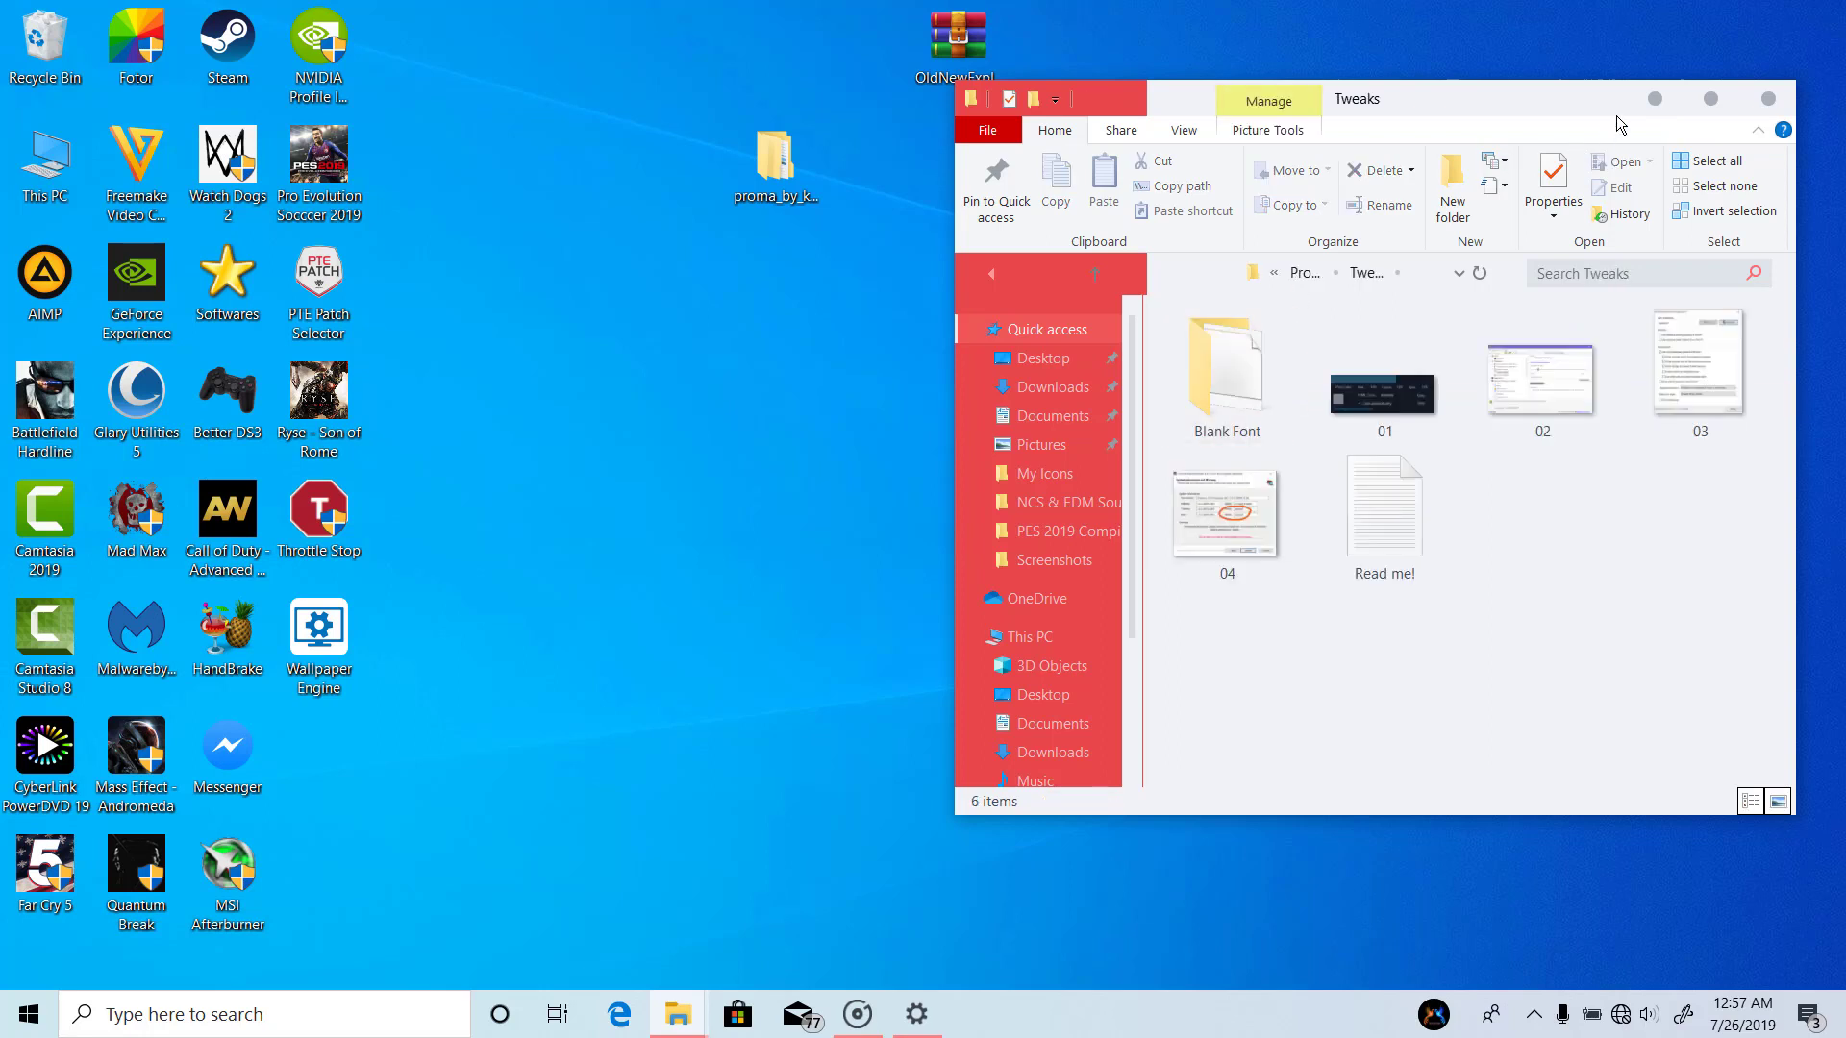
{"action": "left_click", "coordinate": [995, 281]}
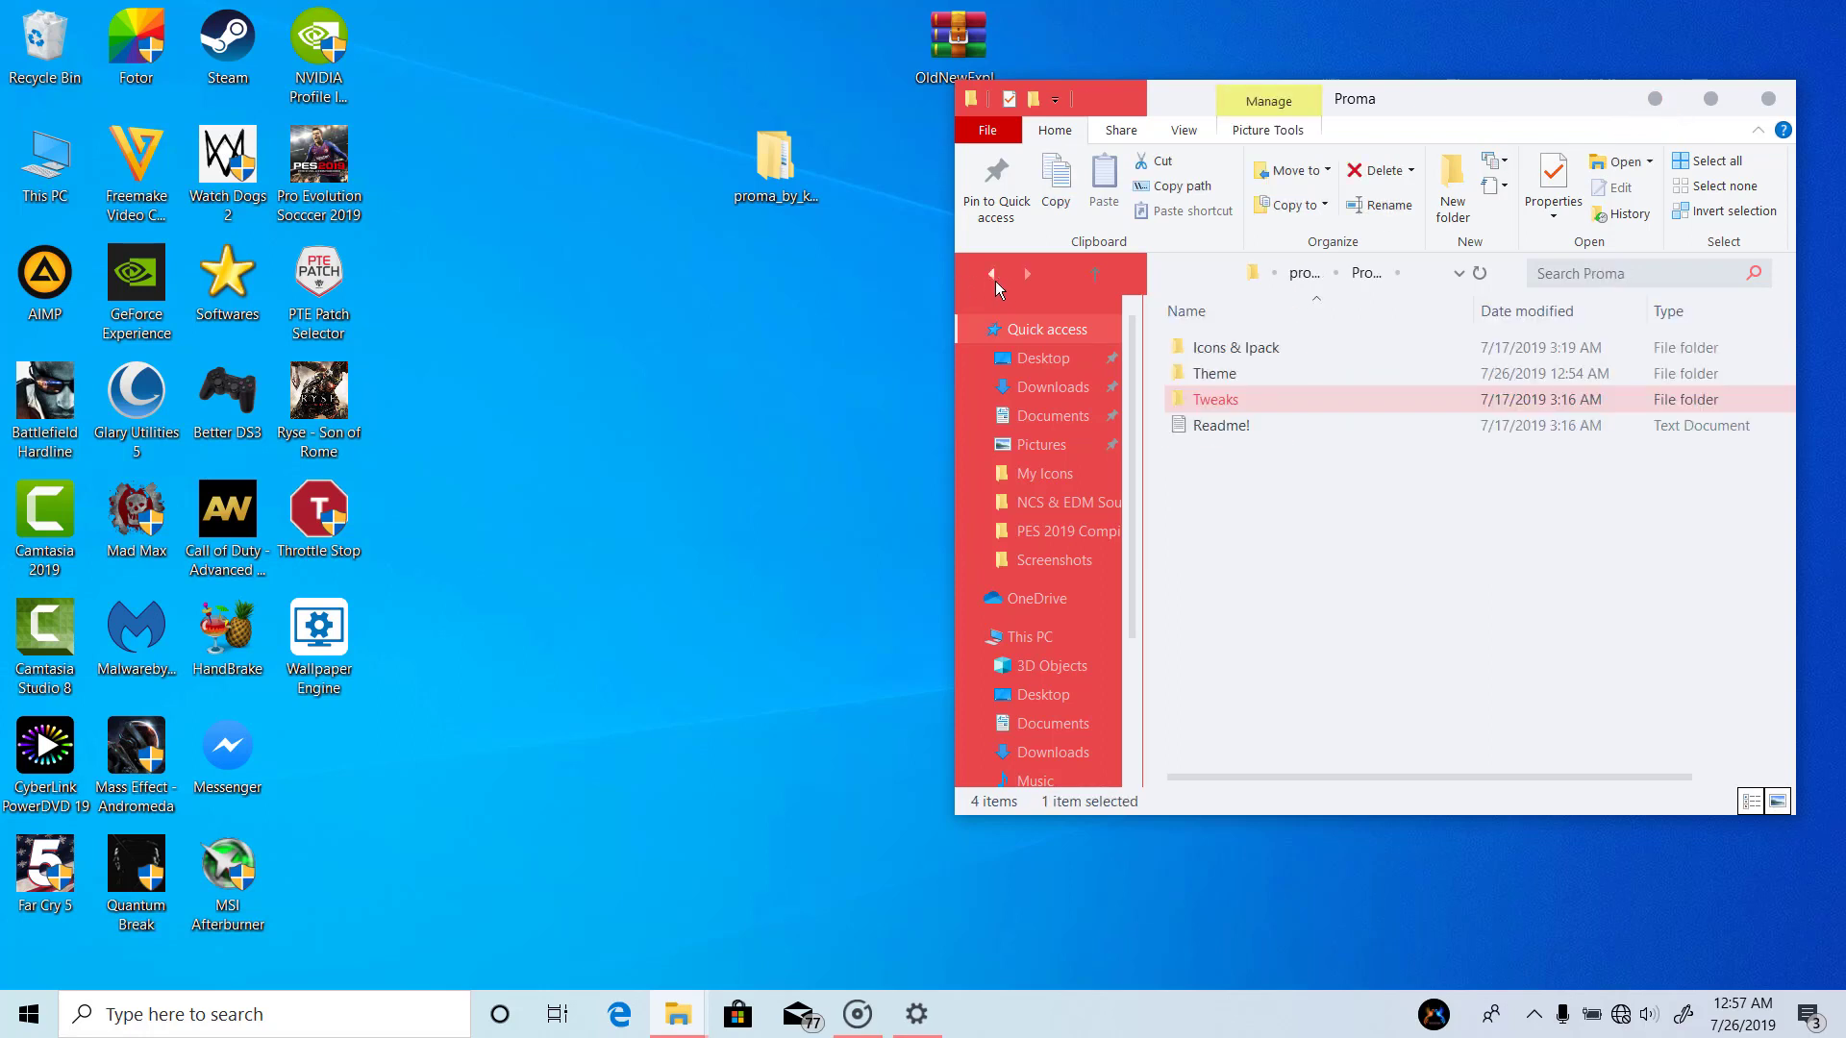
{"action": "double_click", "coordinate": [1218, 348]}
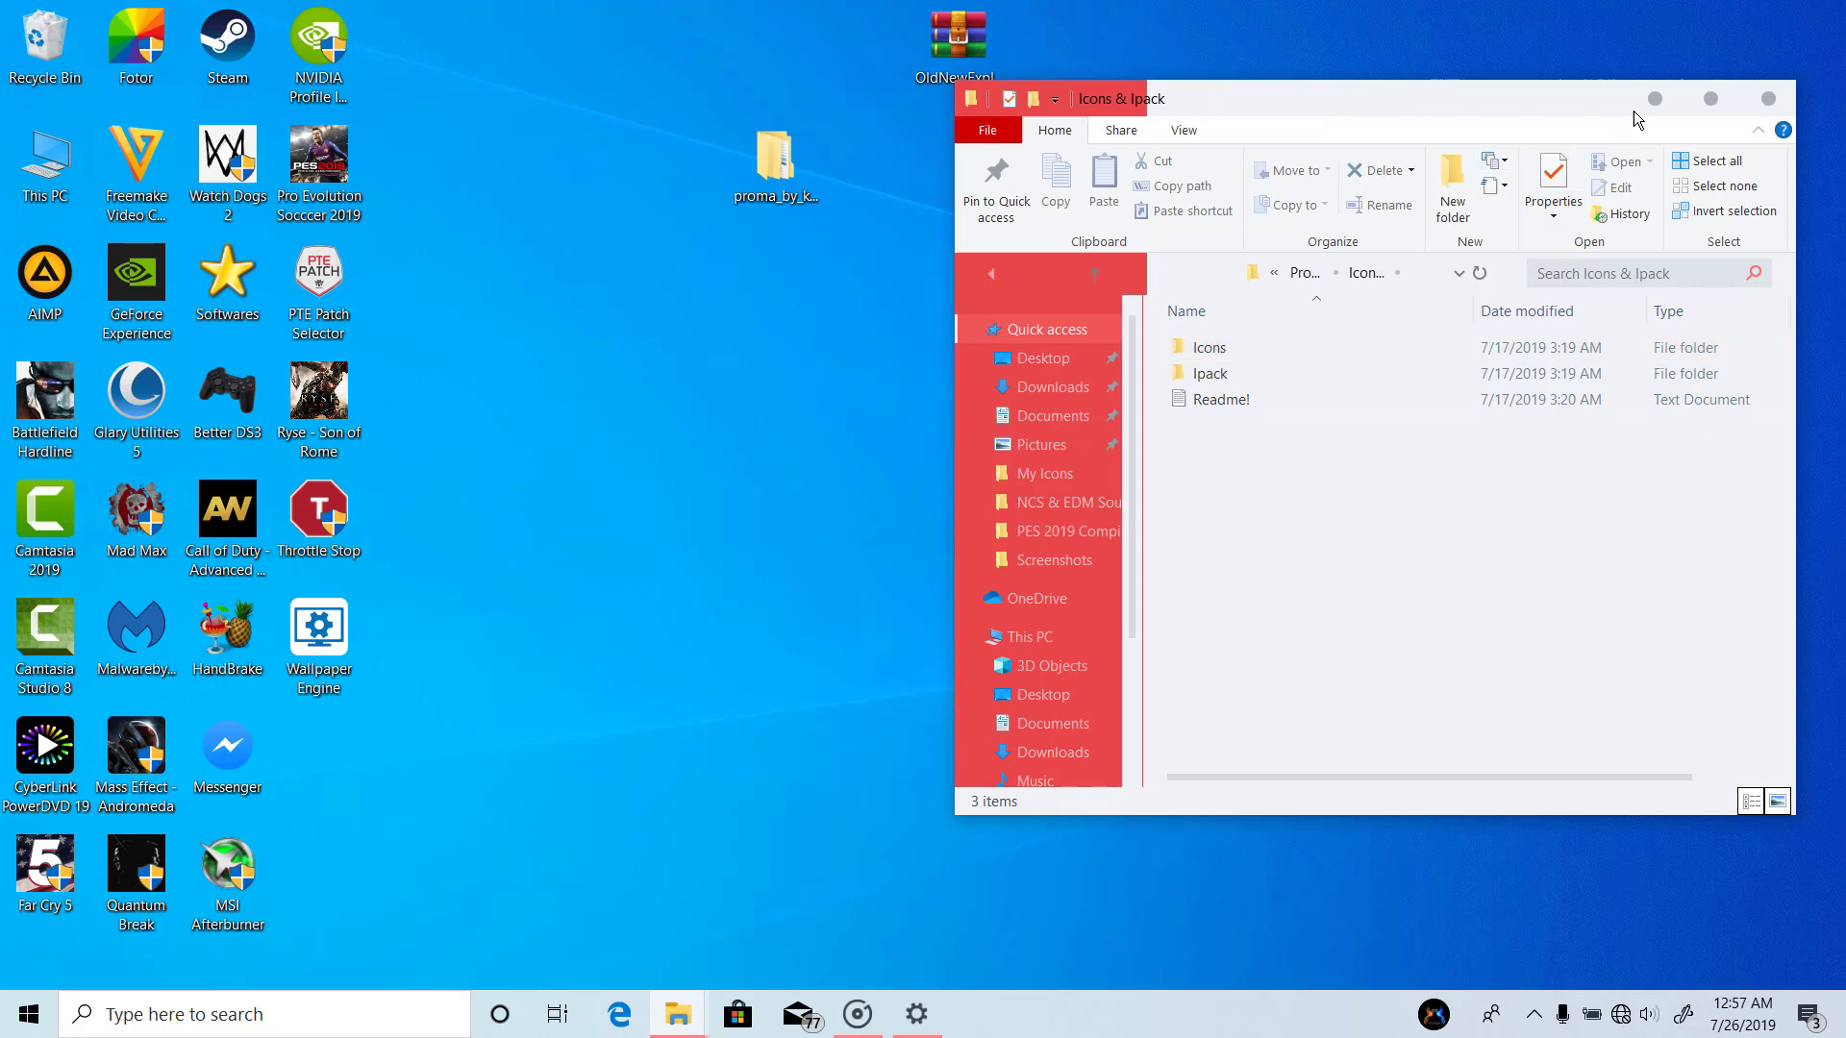
{"action": "left_click", "coordinate": [1659, 98]}
- Extract the OldNewExplorer archive into a desktop folder placed to the right of the Proma folder, and delete the archive
{"action": "right_click", "coordinate": [933, 69]}
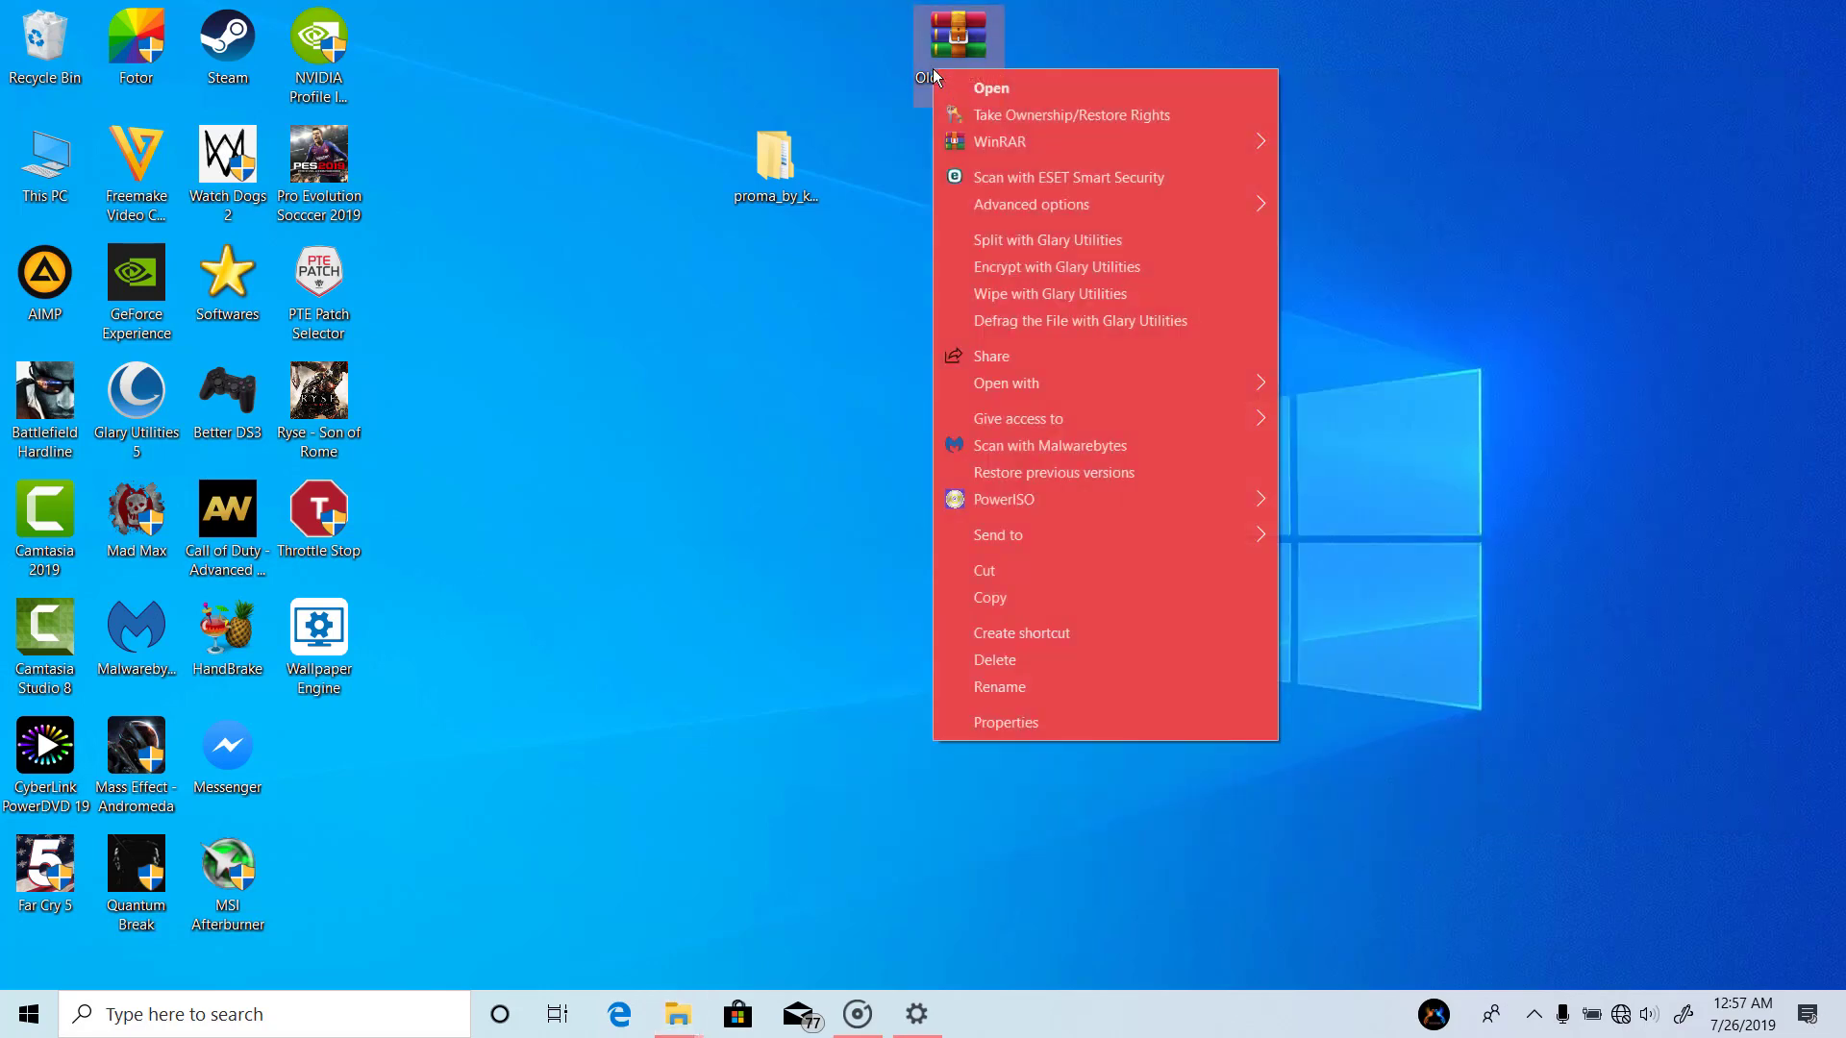
{"action": "mouse_move", "coordinate": [1227, 397]}
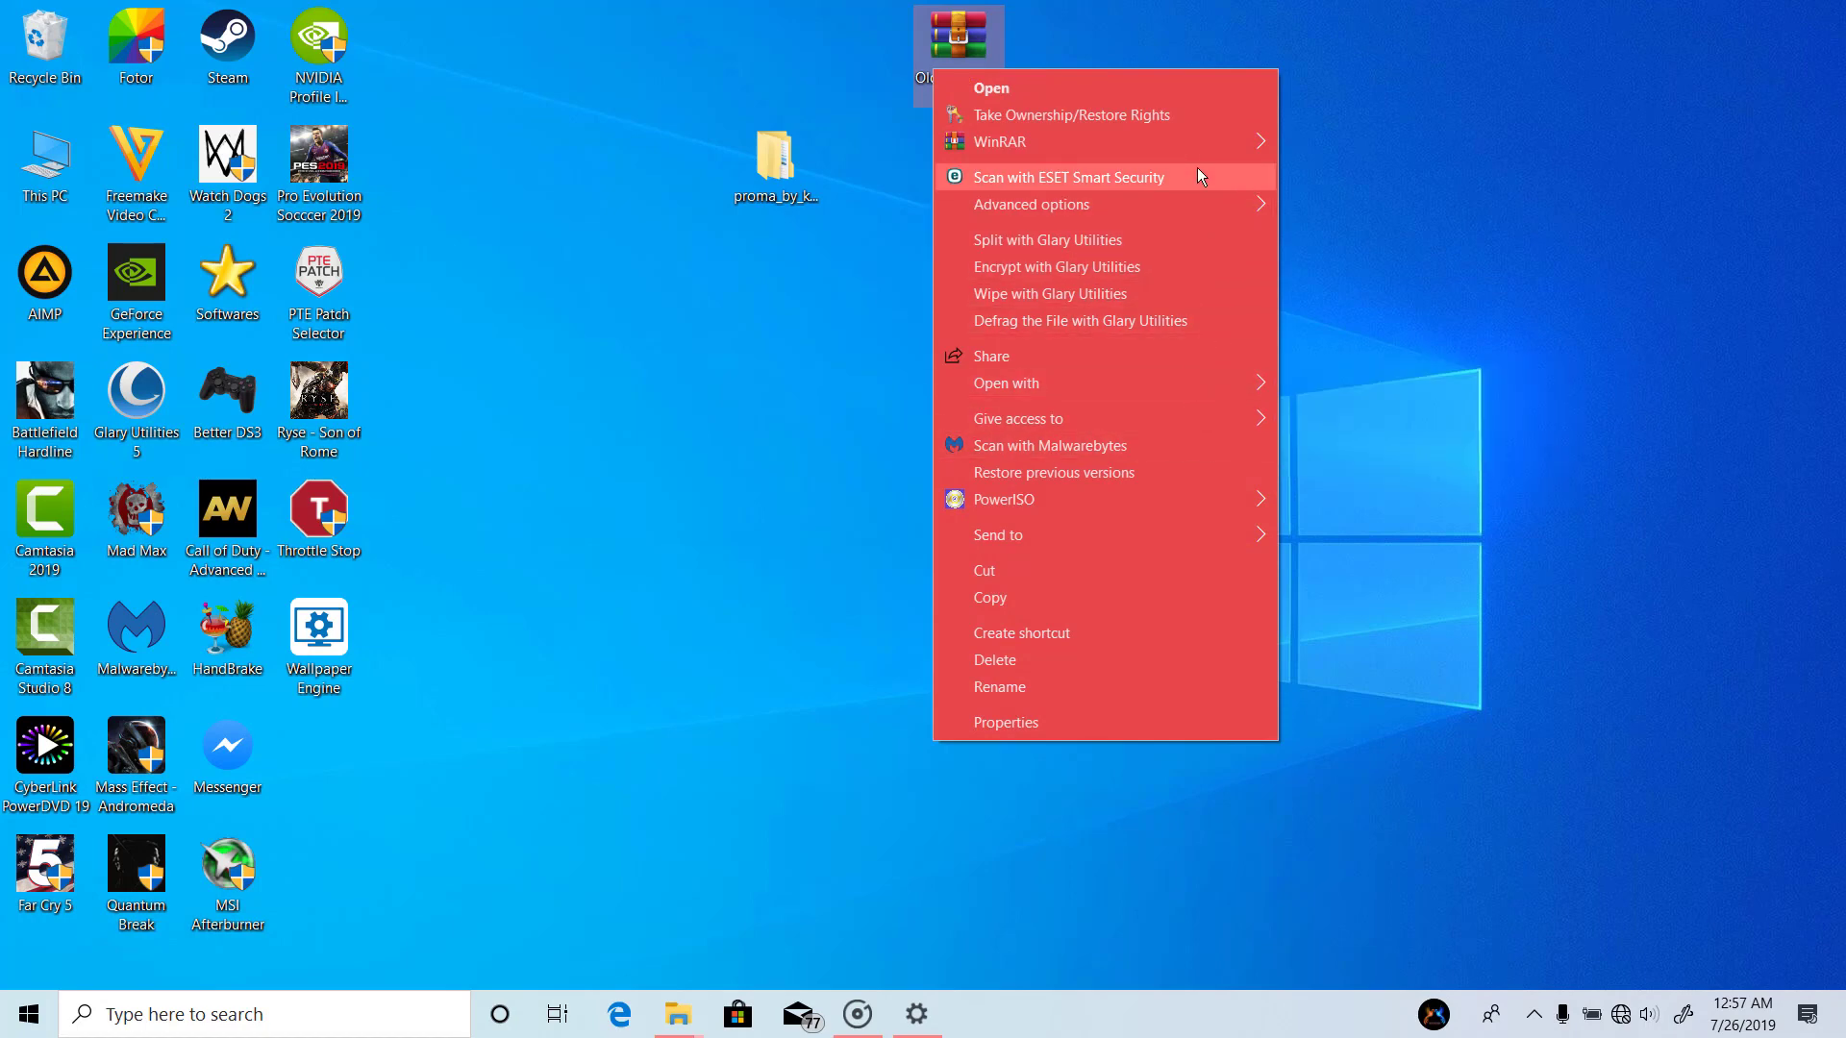
{"action": "mouse_move", "coordinate": [1236, 136]}
{"action": "left_click", "coordinate": [1387, 236]}
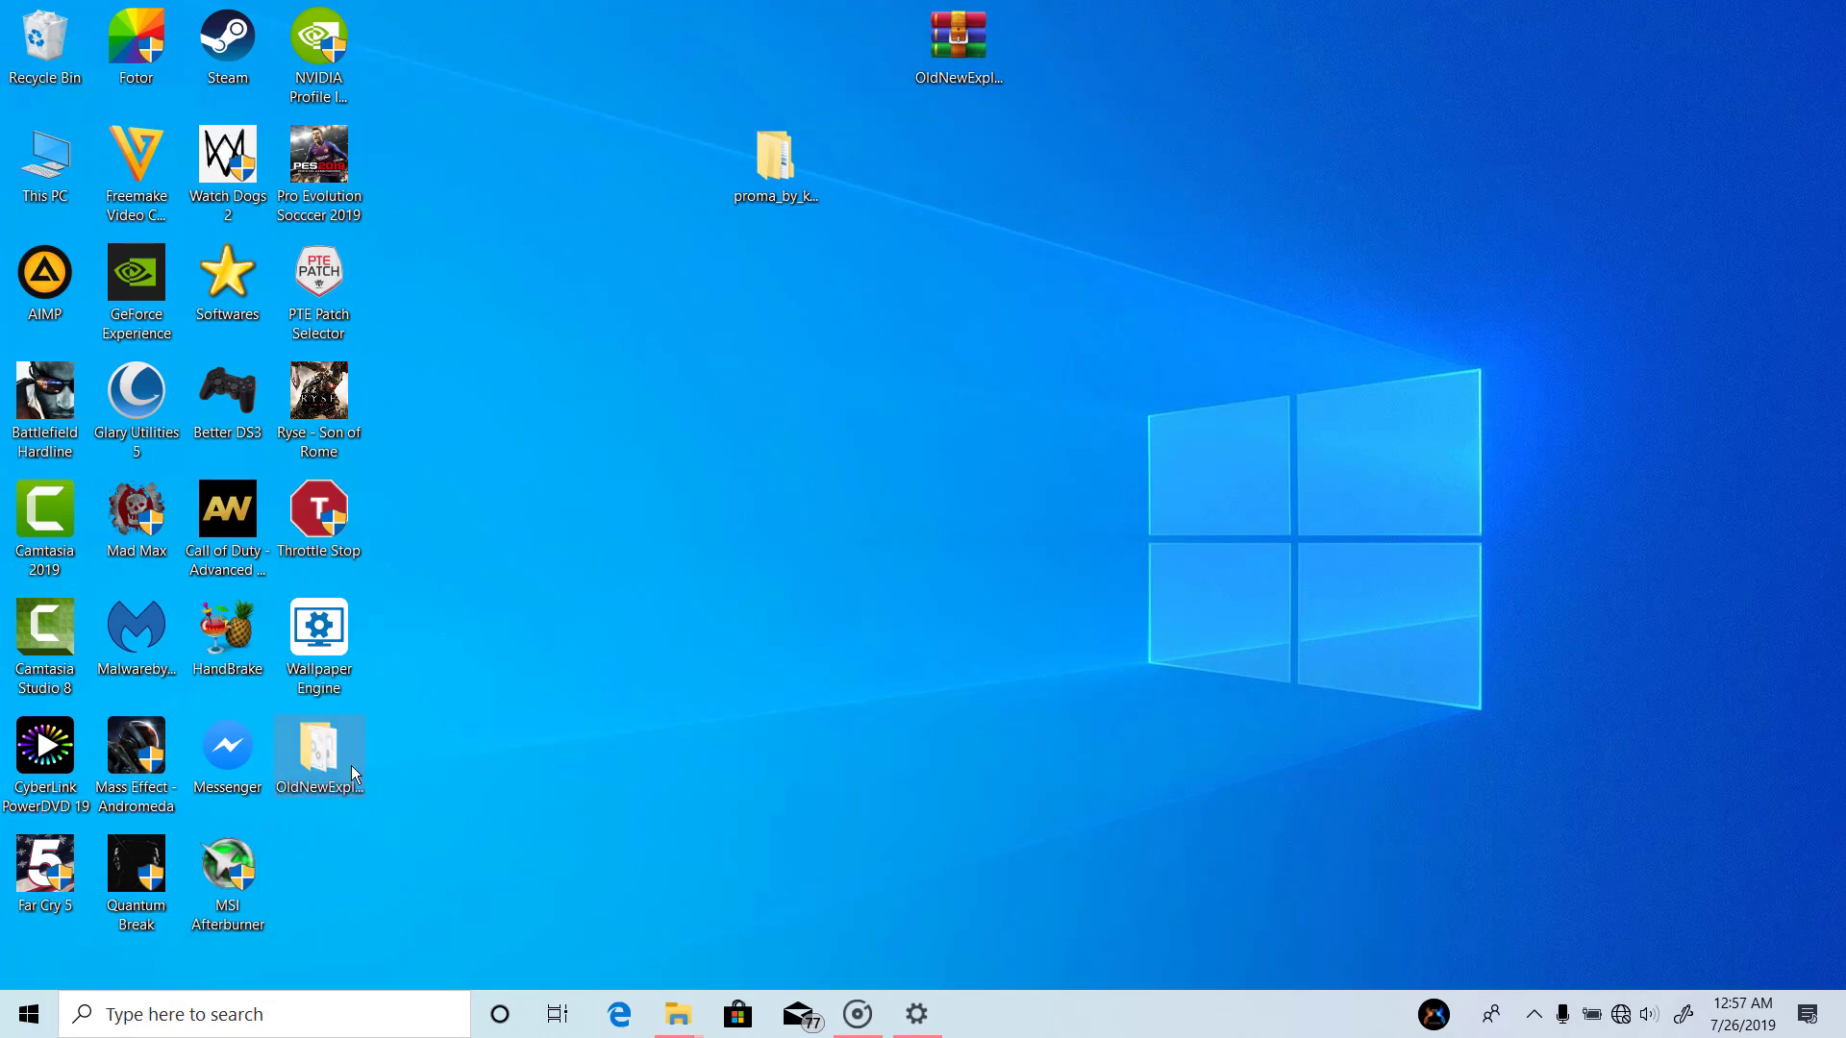
{"action": "left_click_drag", "start_coordinate": [350, 765], "coordinate": [1217, 222]}
{"action": "left_click", "coordinate": [976, 71]}
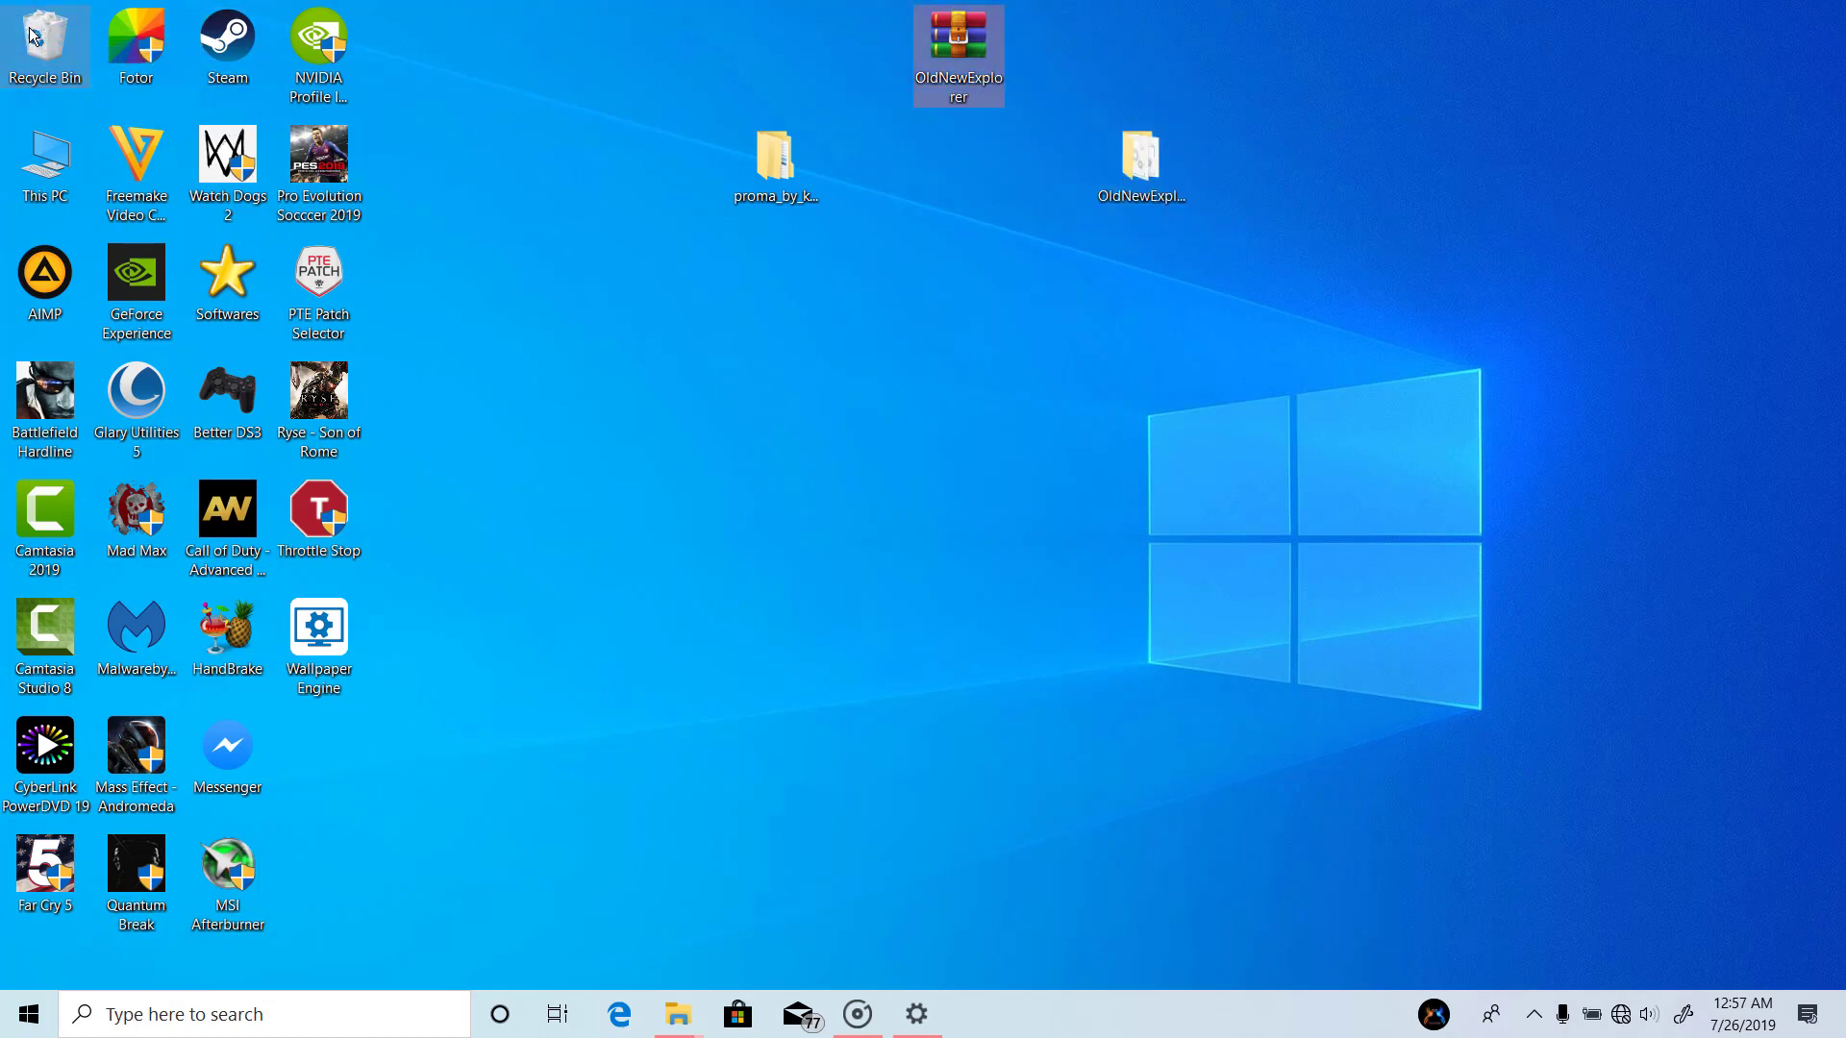
{"action": "key", "text": "Delete"}
- Run OldNewExplorerCfg from the extracted OldNewExplorer folder and allow it to make changes to the device
{"action": "double_click", "coordinate": [1145, 163]}
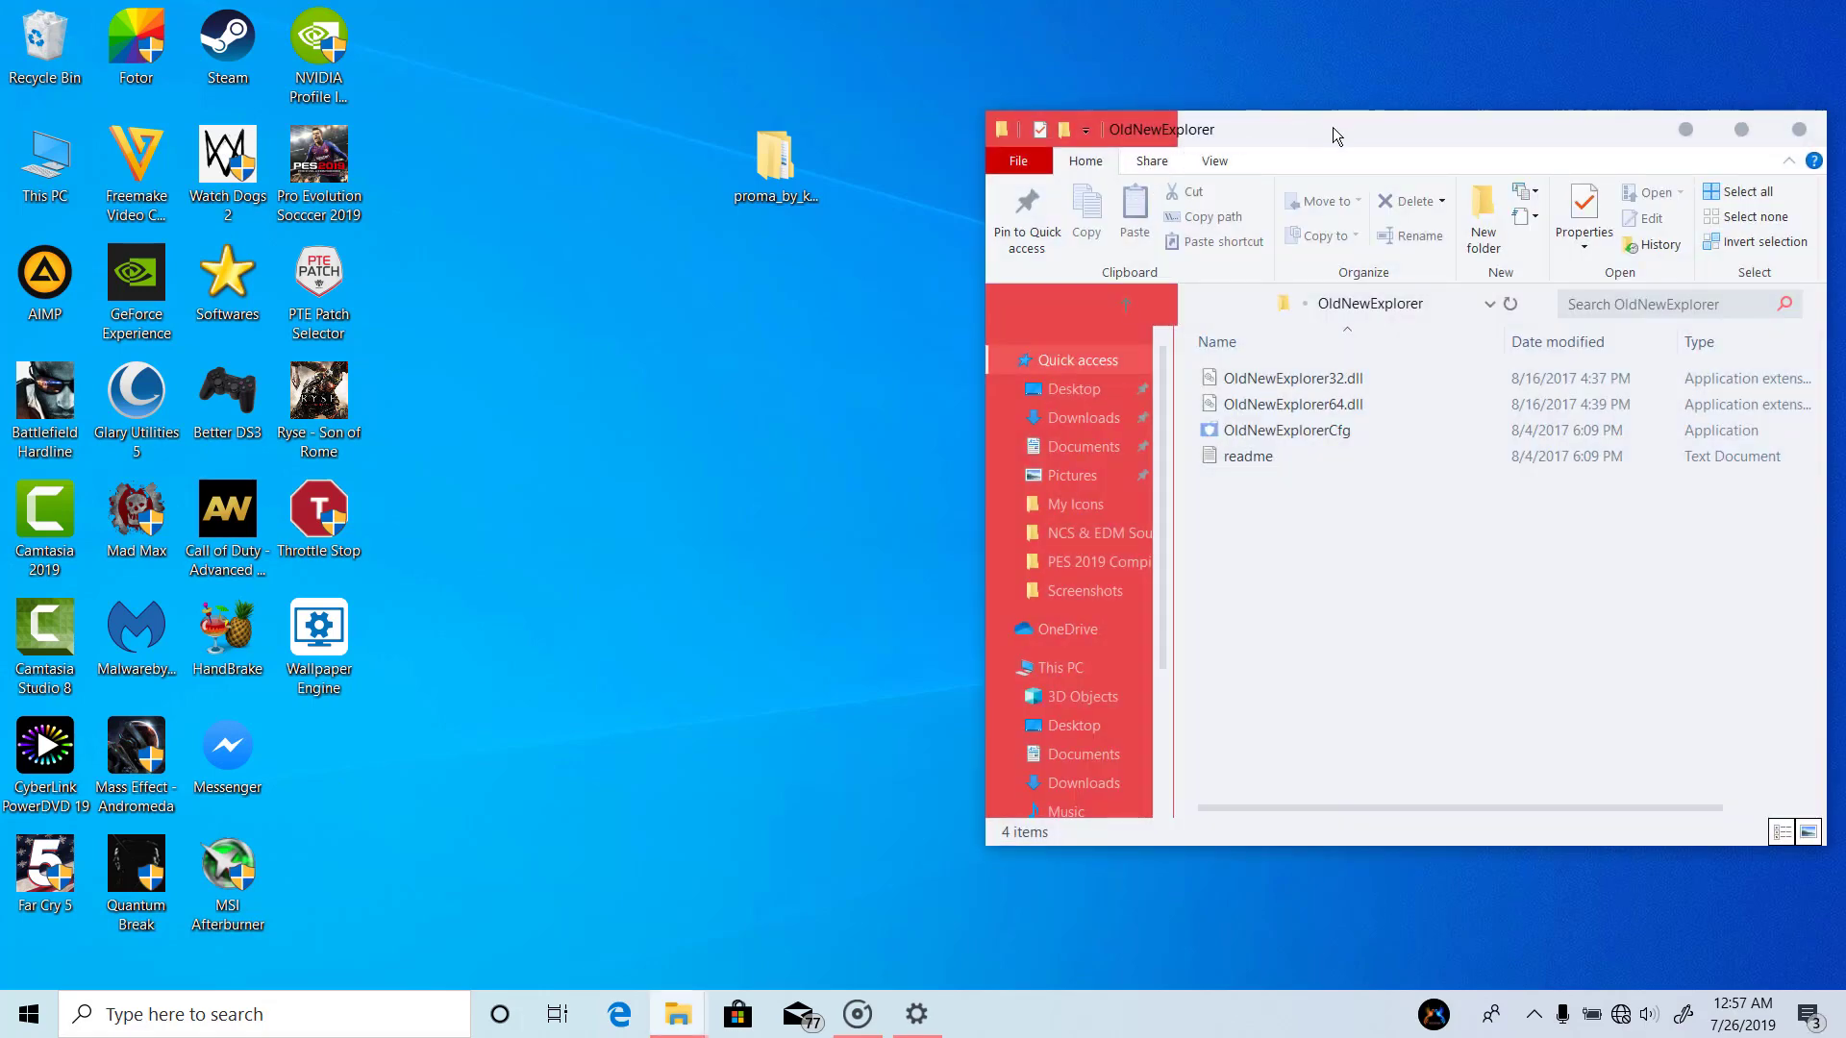
{"action": "left_click_drag", "start_coordinate": [1333, 127], "coordinate": [937, 65]}
{"action": "left_click", "coordinate": [912, 370]}
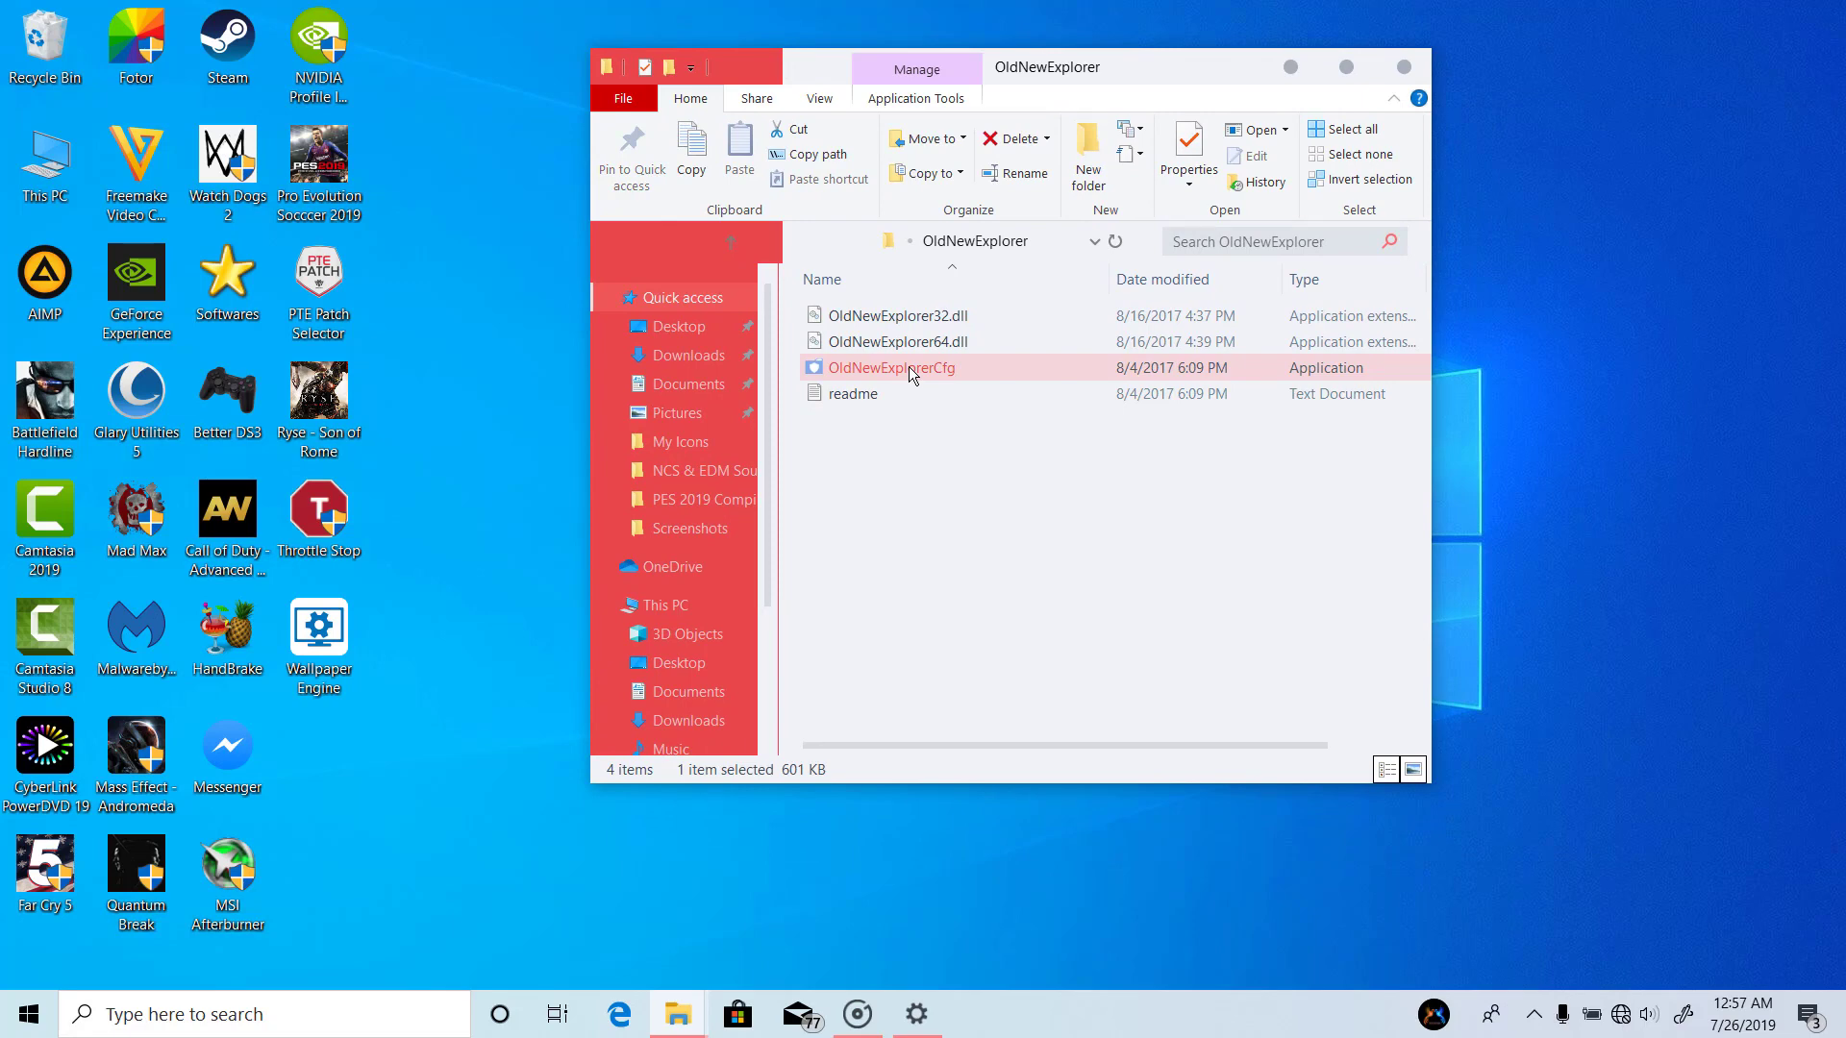
{"action": "right_click", "coordinate": [908, 366]}
{"action": "left_click", "coordinate": [1029, 255]}
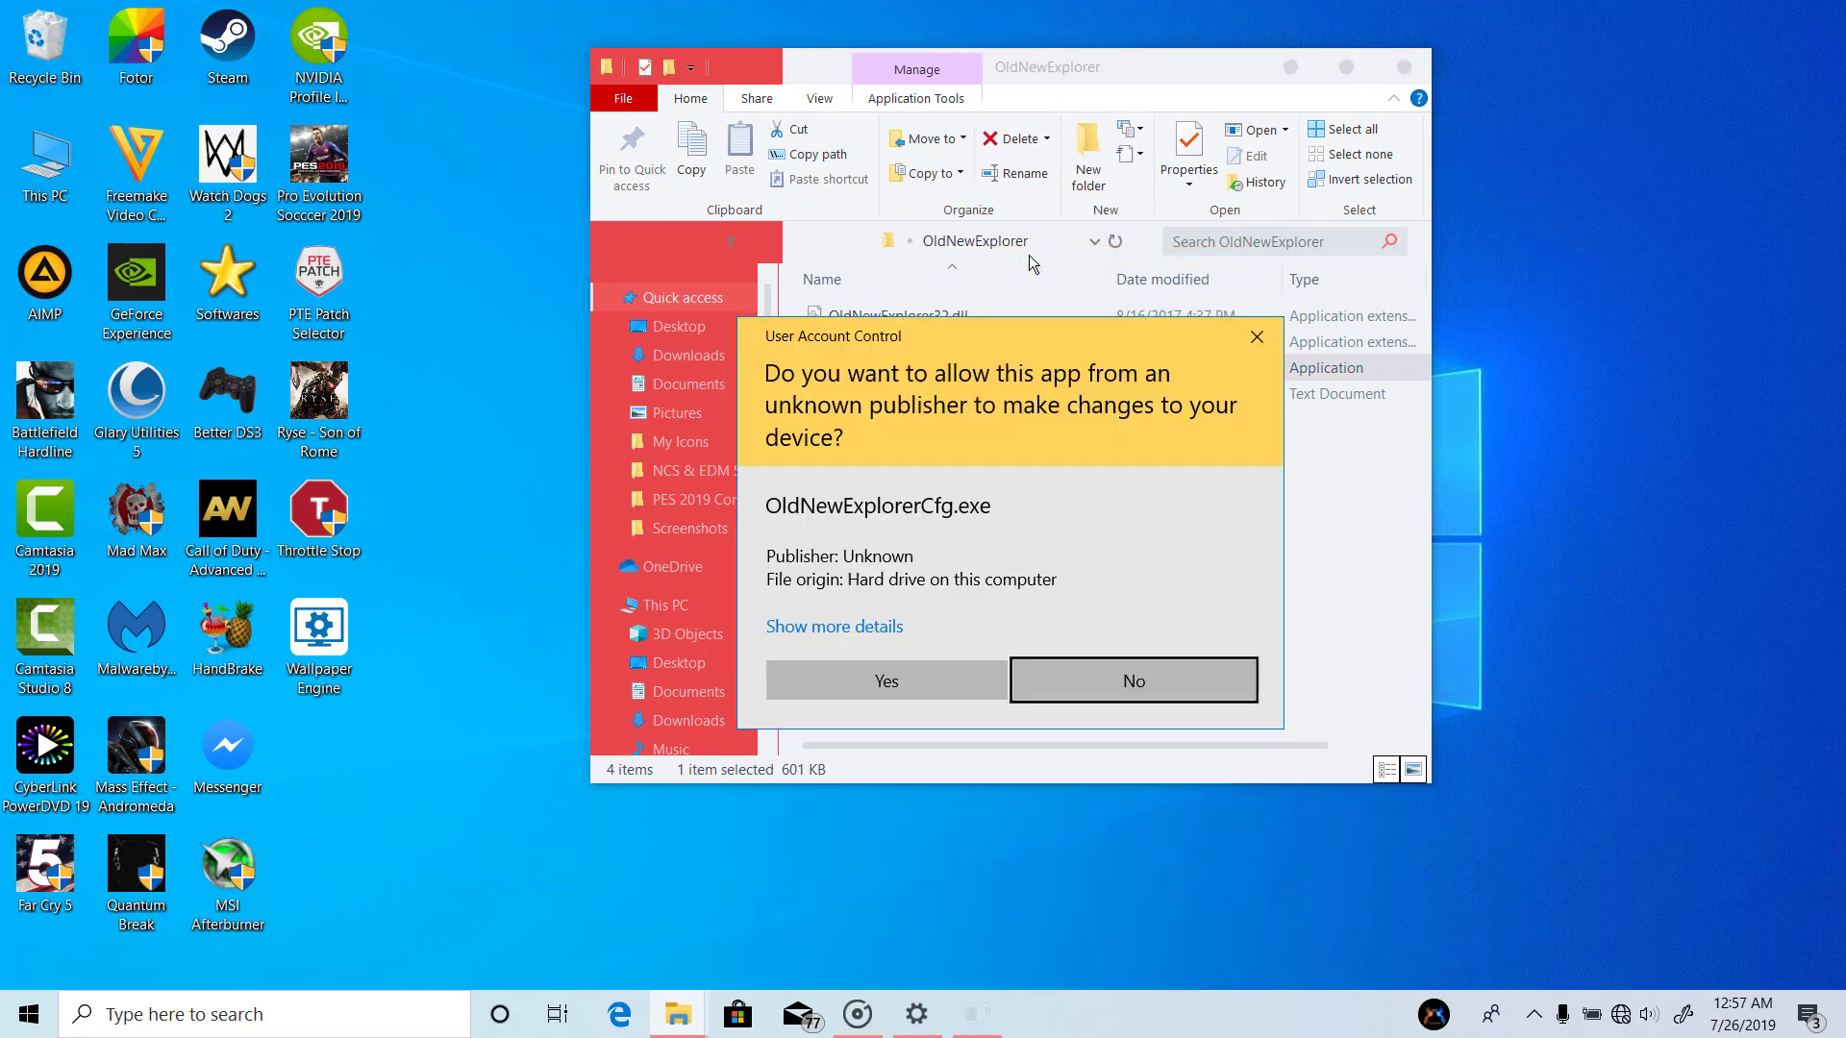
{"action": "left_click", "coordinate": [867, 683]}
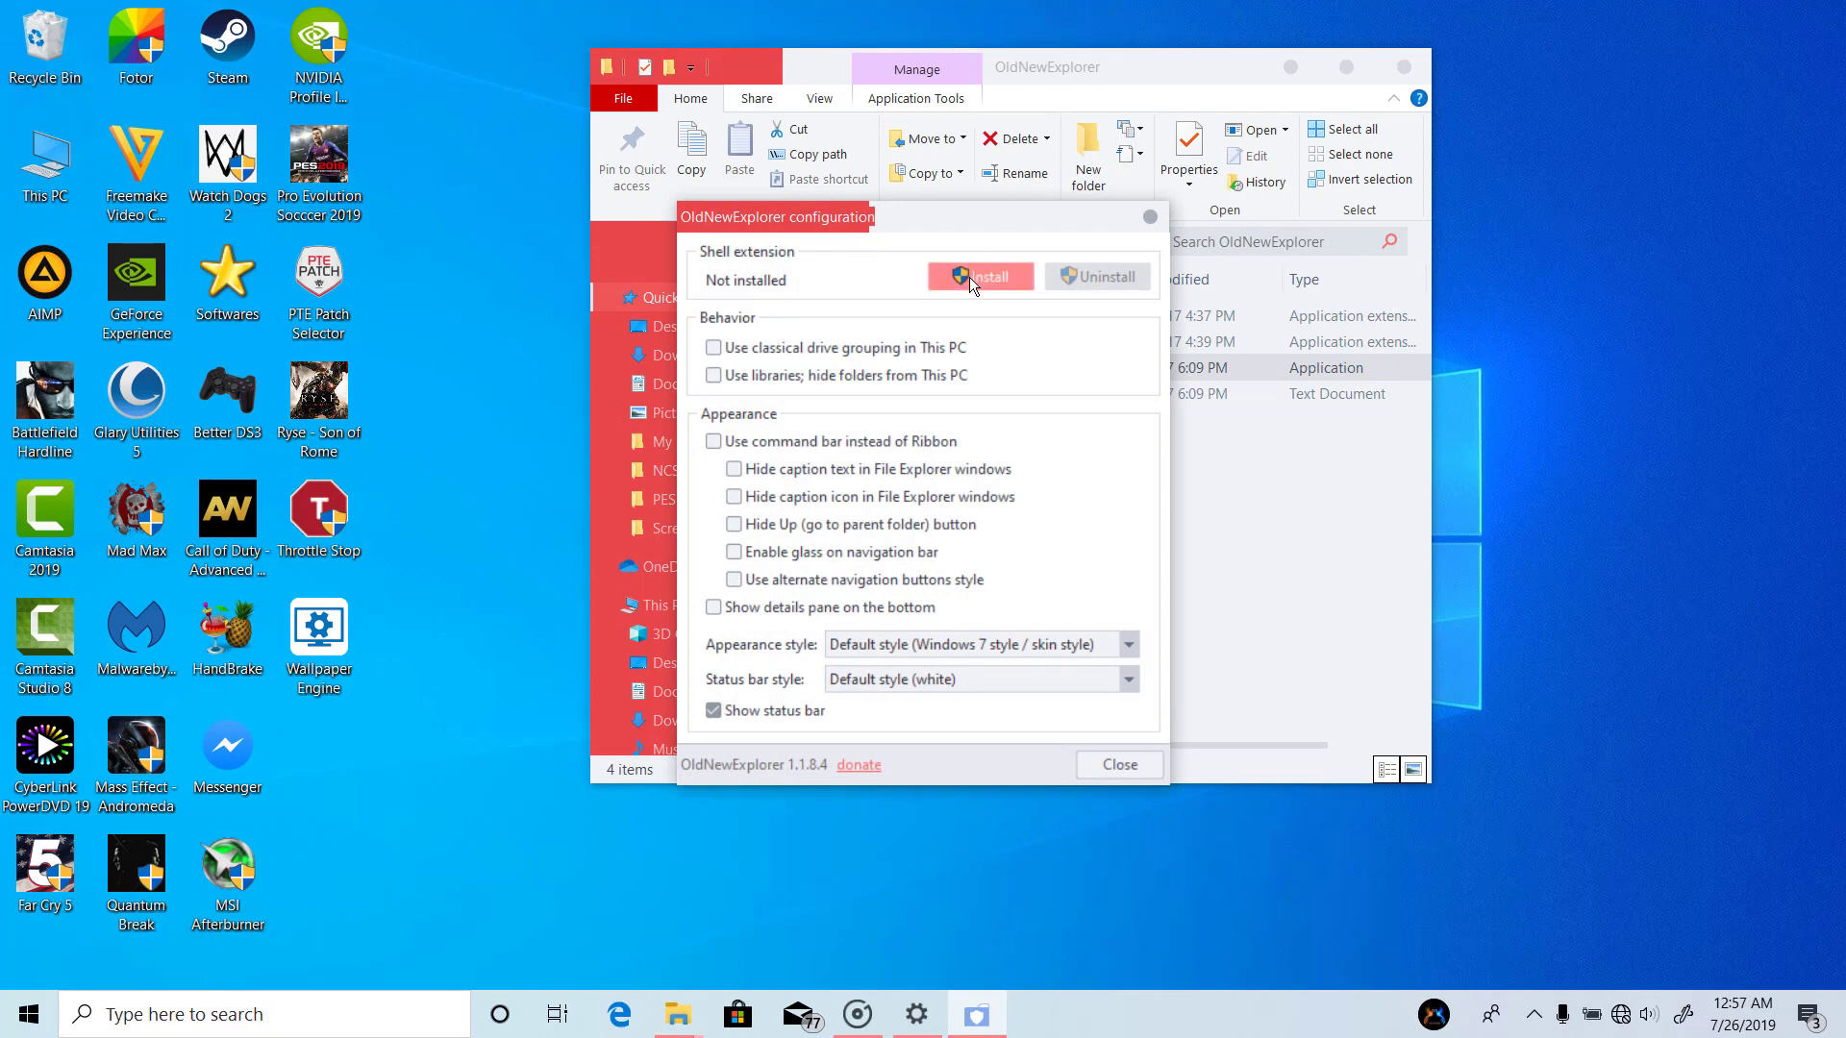
- Enable classical drive grouping, libraries and the command bar with hidden captions and Up button; disable glass, alternate navigation buttons and the status bar
{"action": "left_click", "coordinate": [713, 349]}
{"action": "left_click", "coordinate": [713, 376]}
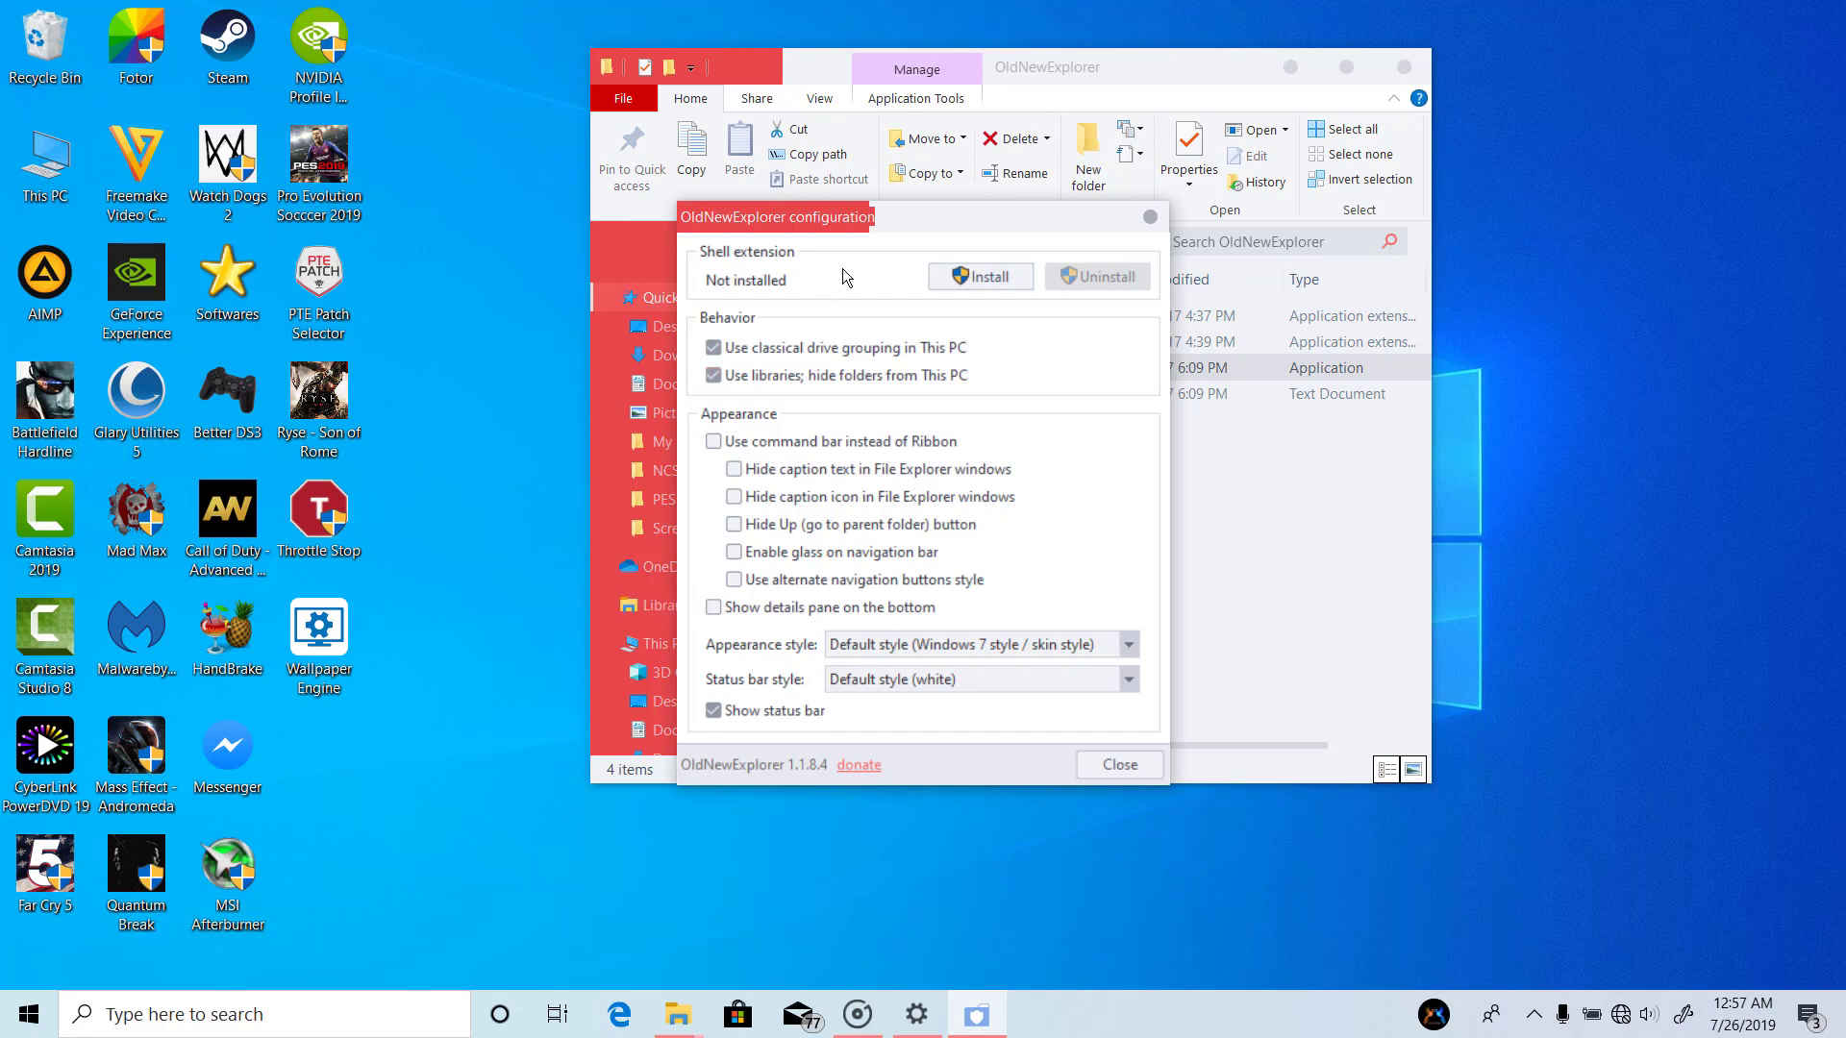
{"action": "left_click", "coordinate": [714, 441]}
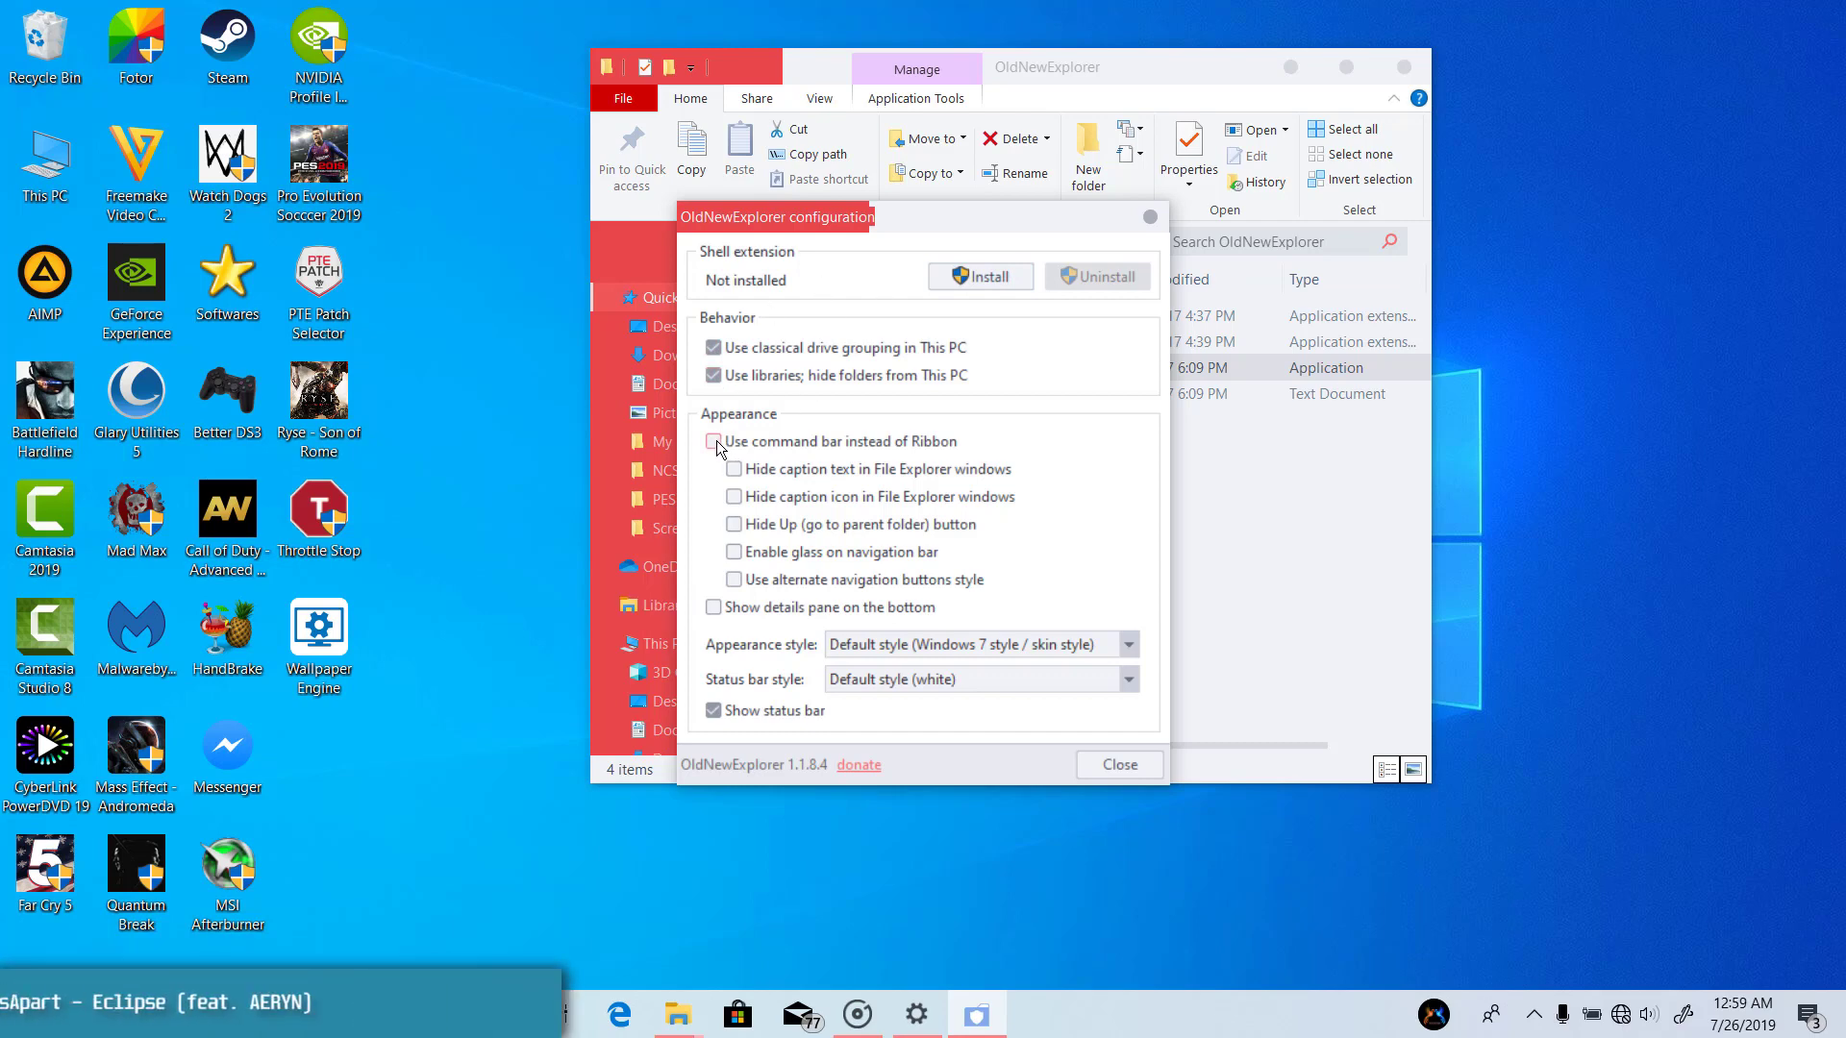
{"action": "left_click", "coordinate": [717, 442]}
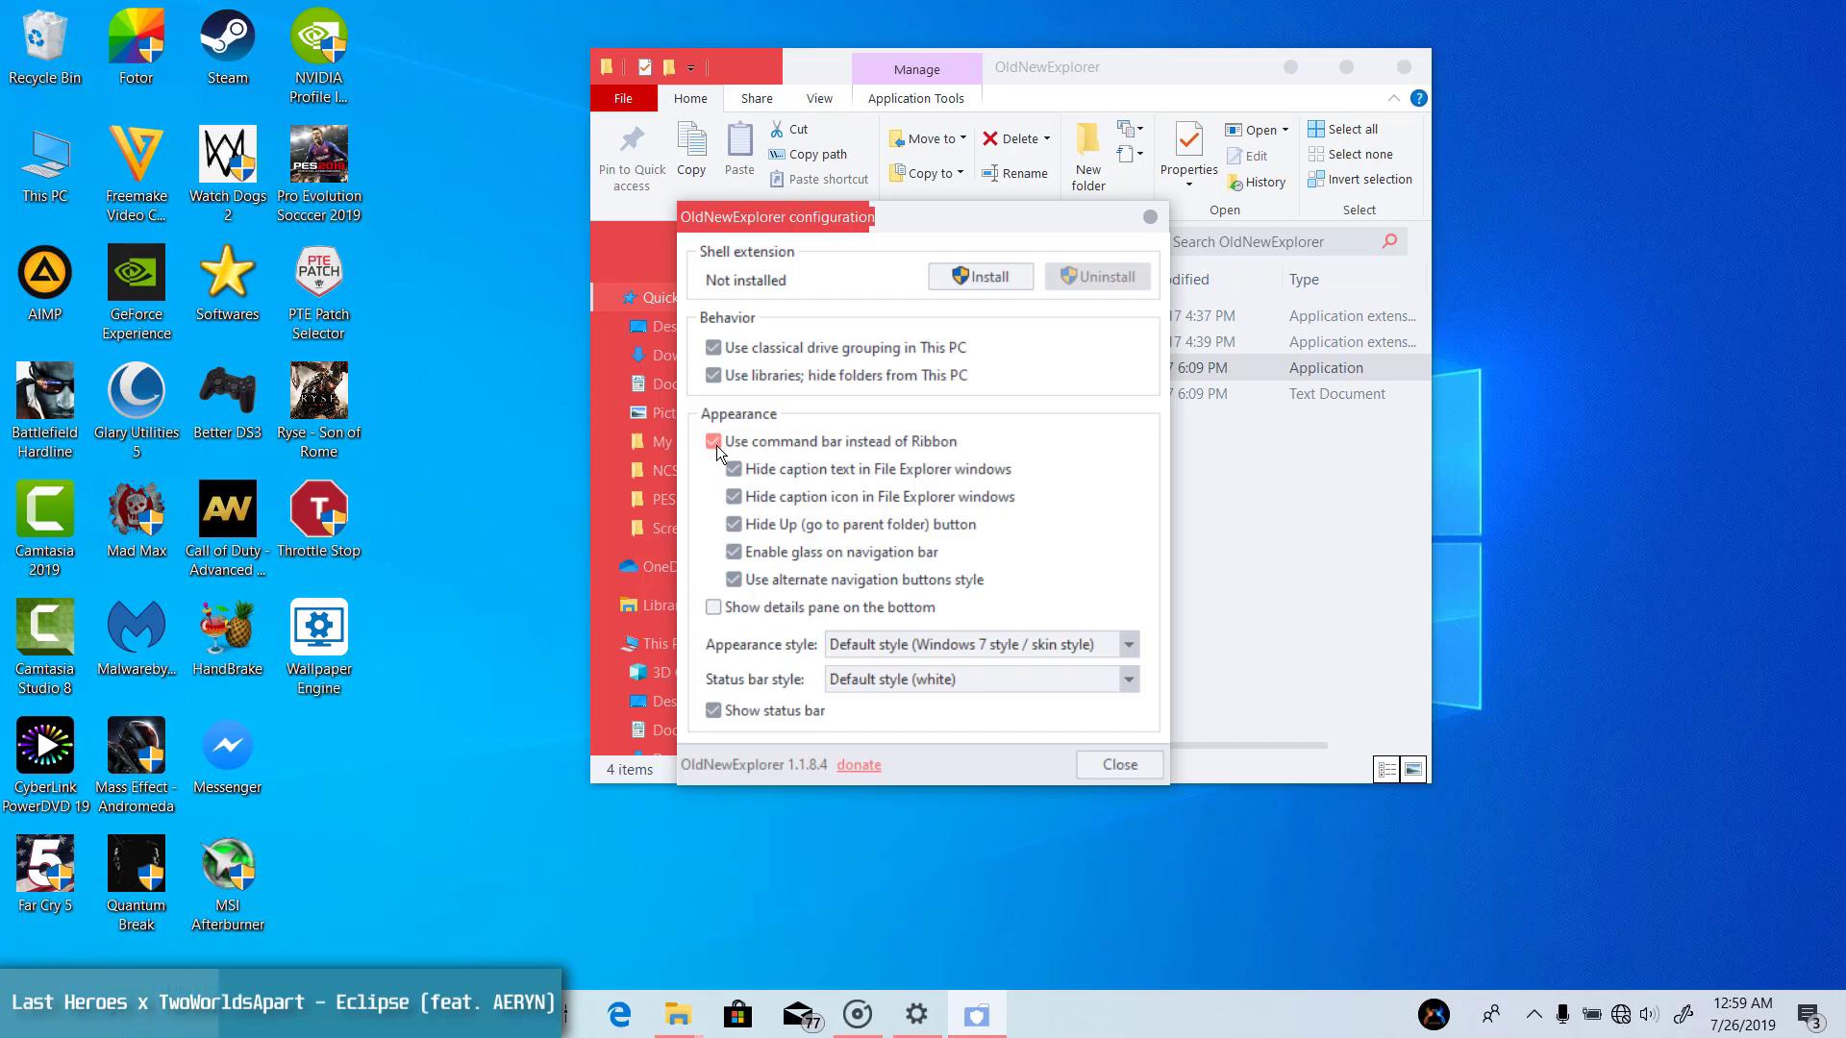
{"action": "left_click", "coordinate": [736, 578]}
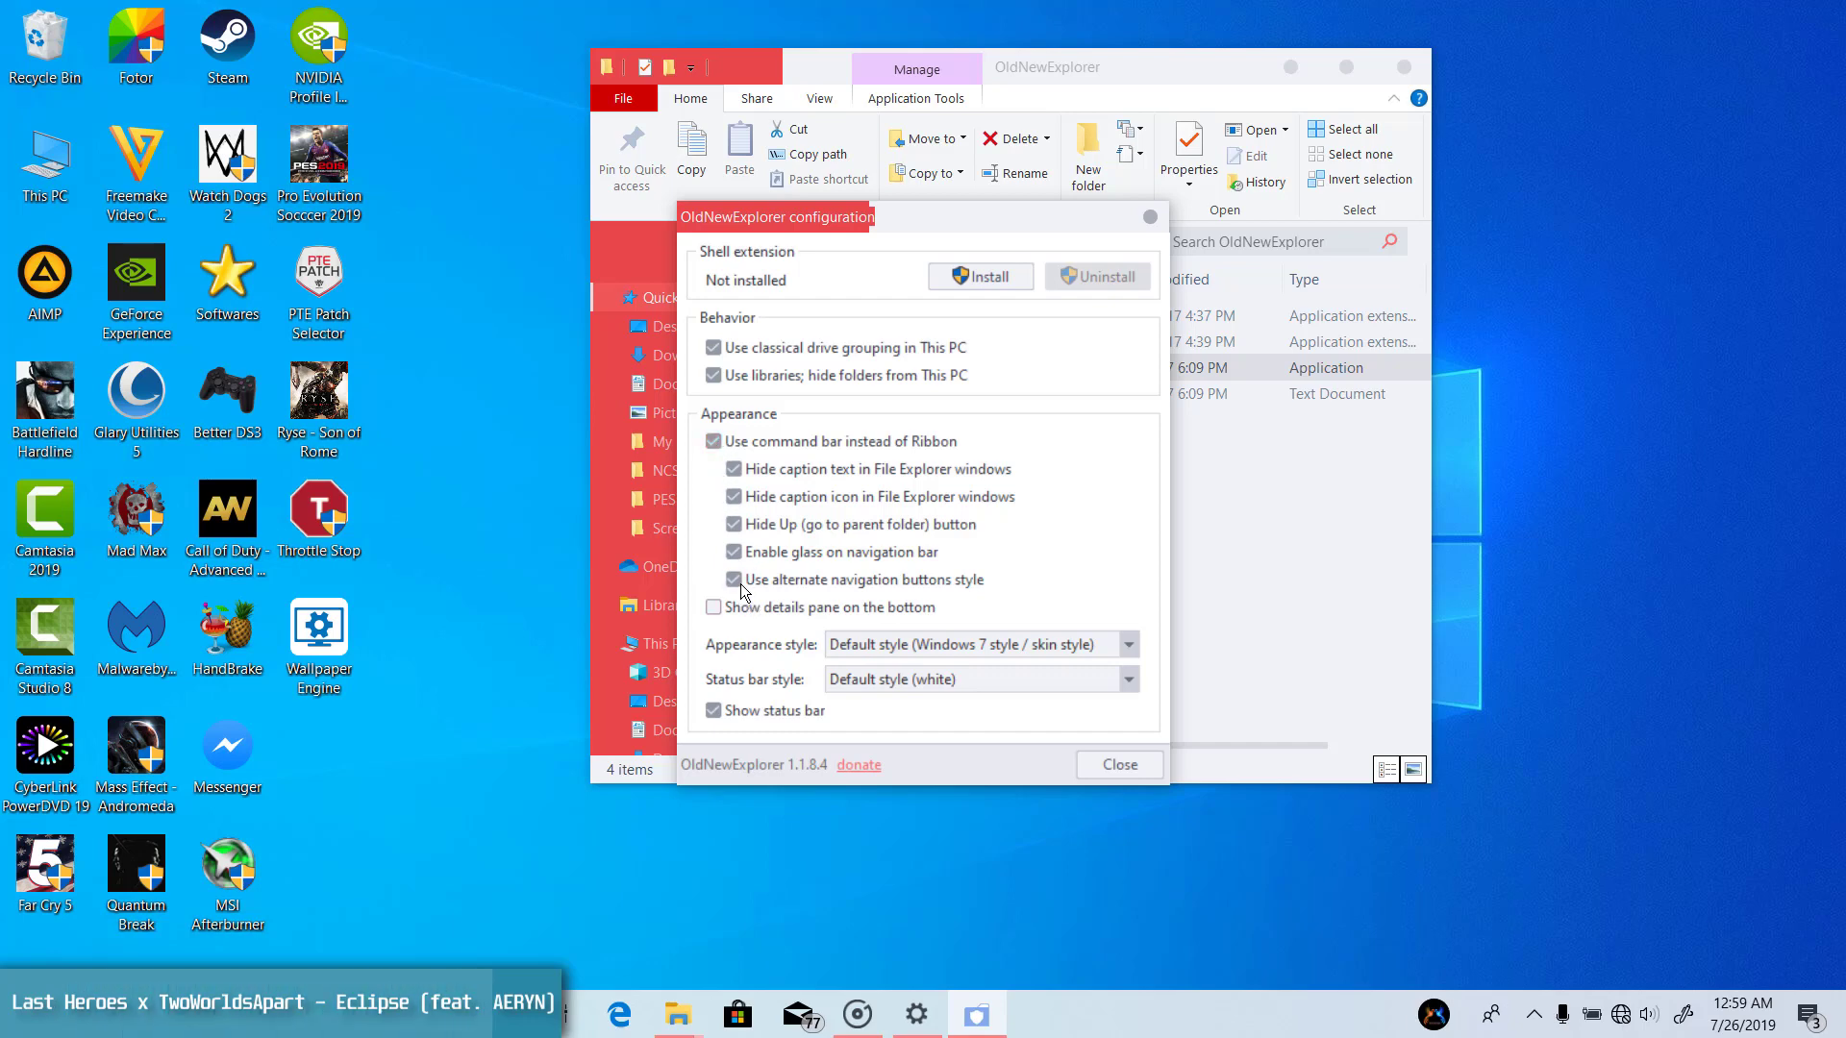
{"action": "left_click", "coordinate": [734, 552]}
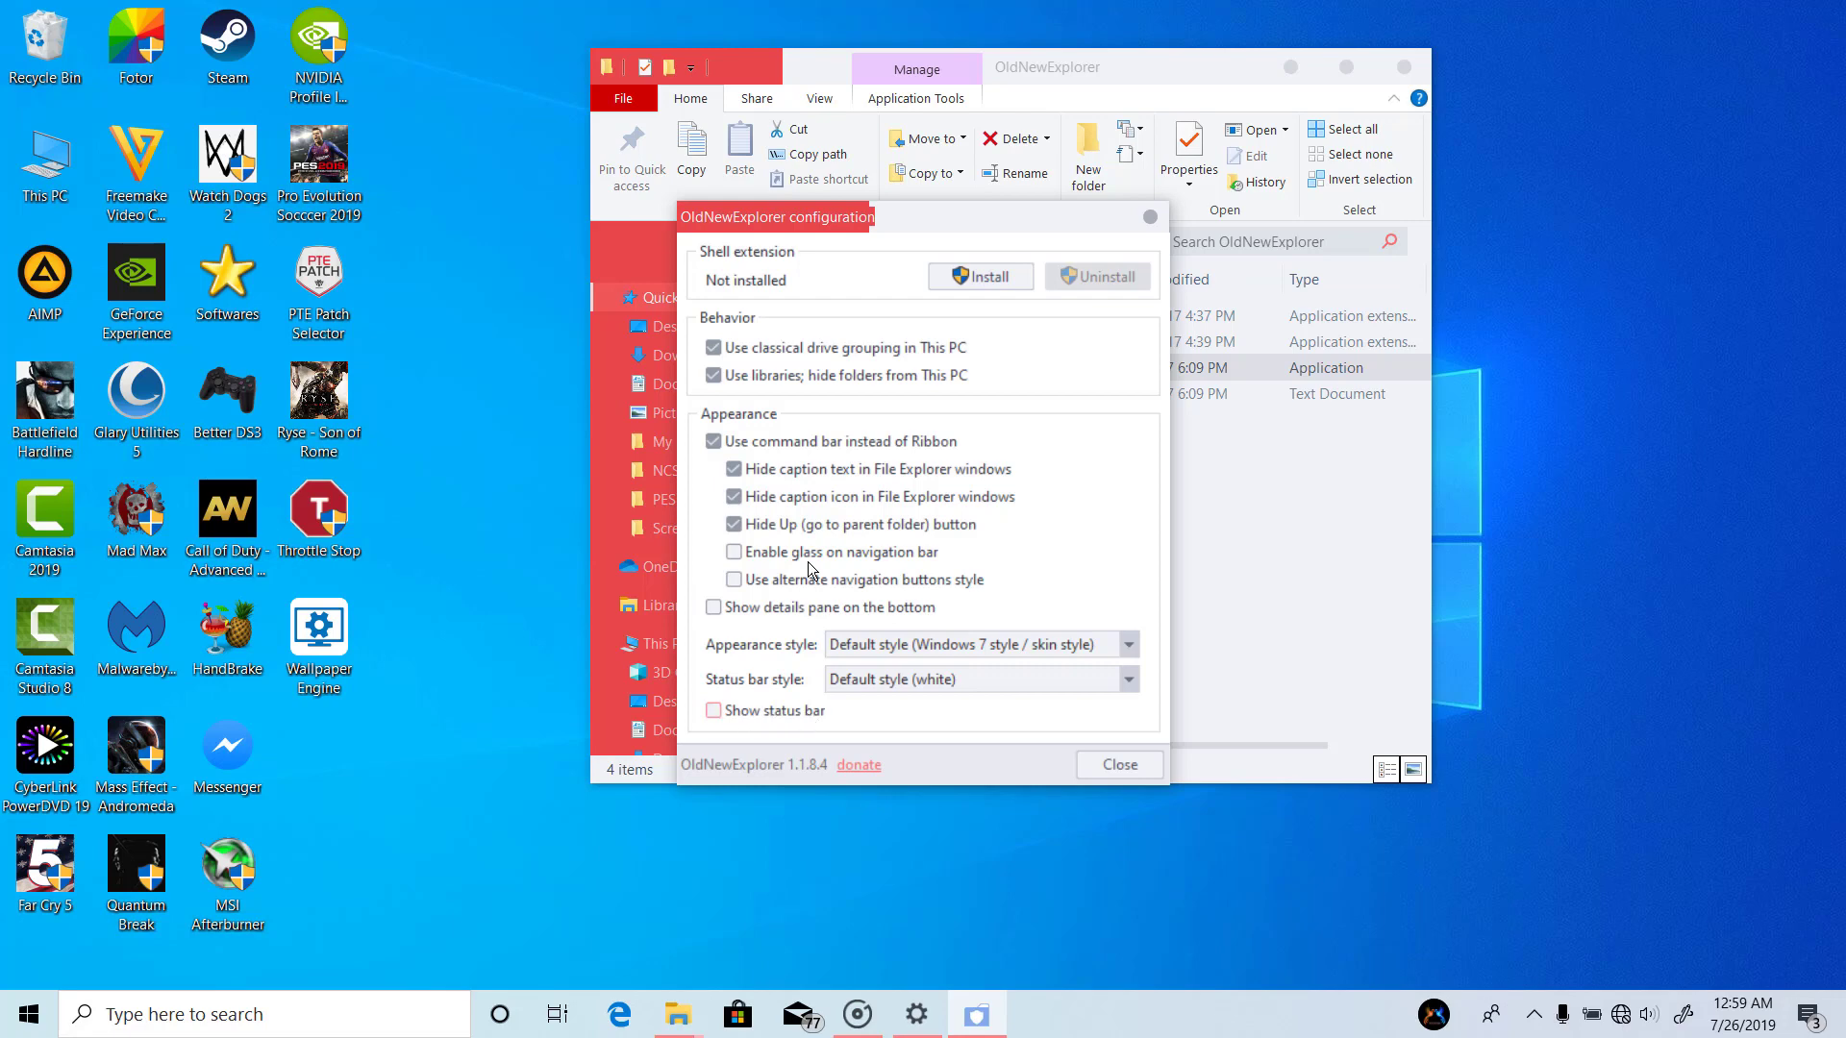
- Install the OldNewExplorer shell extension, and close both its configuration window and the OldNewExplorer folder
{"action": "left_click", "coordinate": [974, 276]}
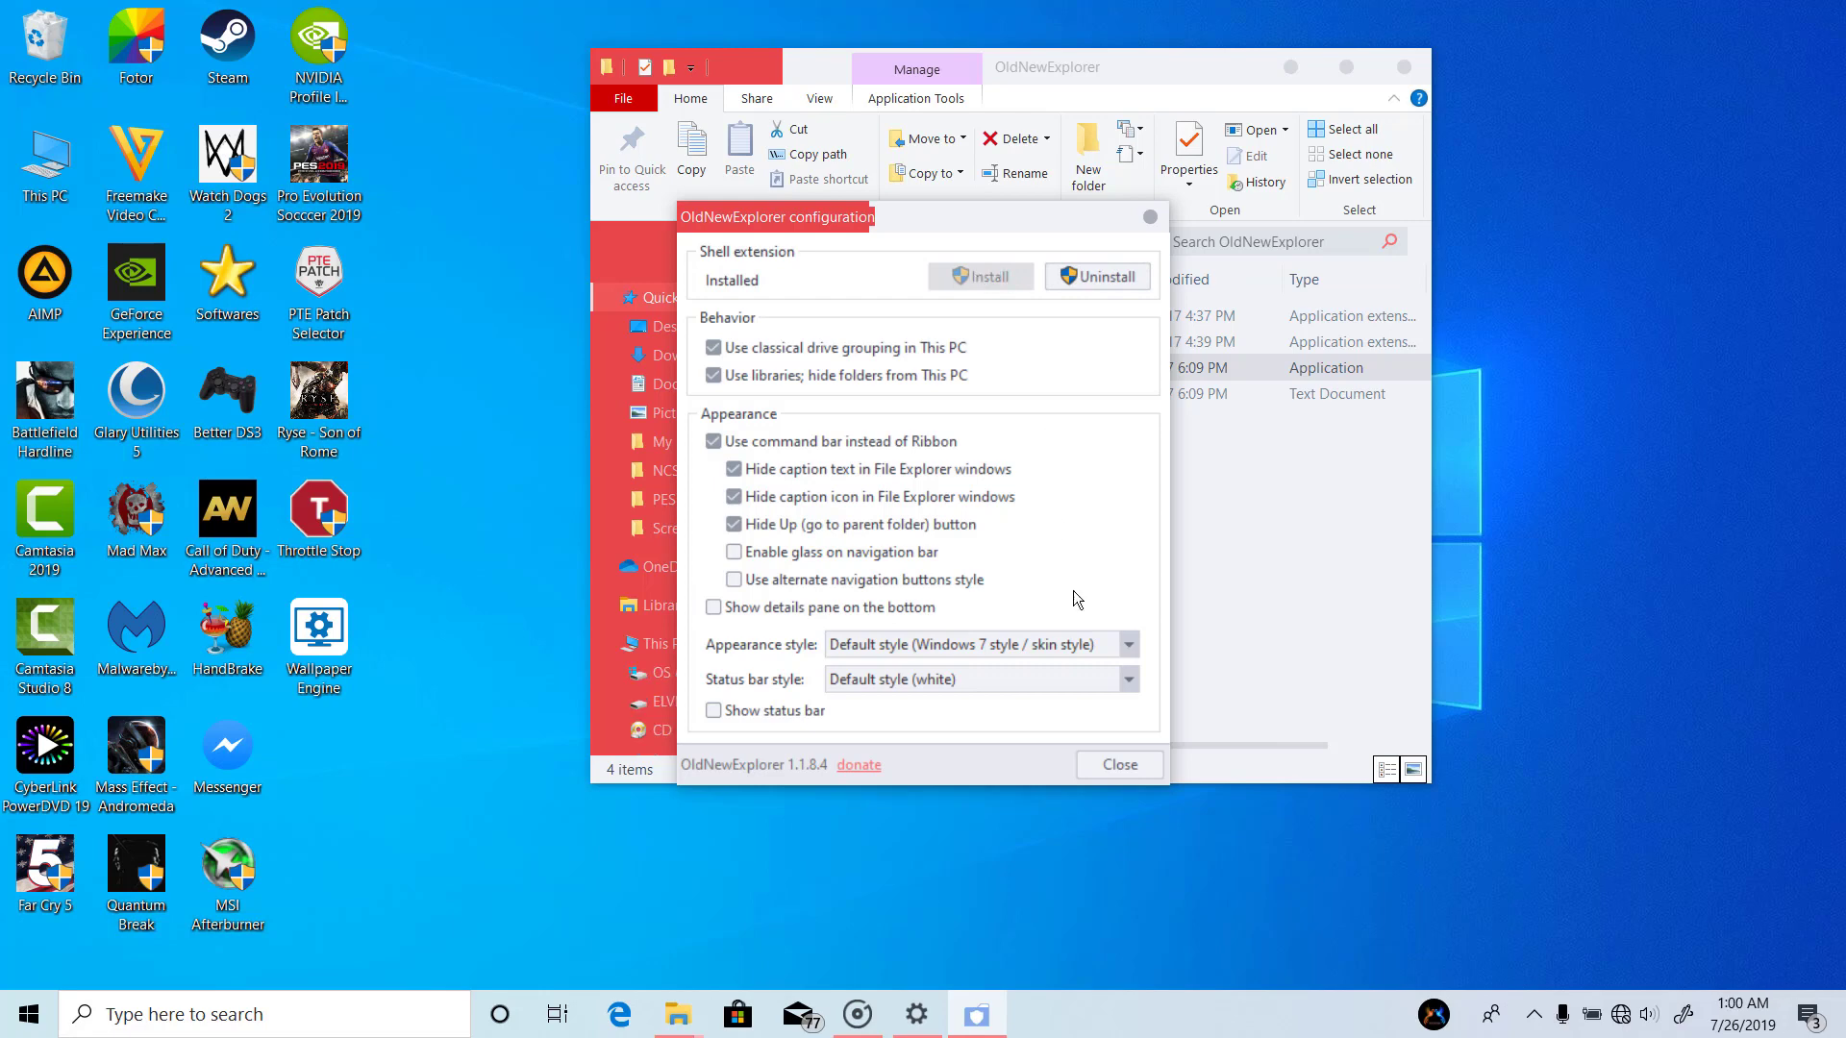
{"action": "left_click", "coordinate": [1127, 764]}
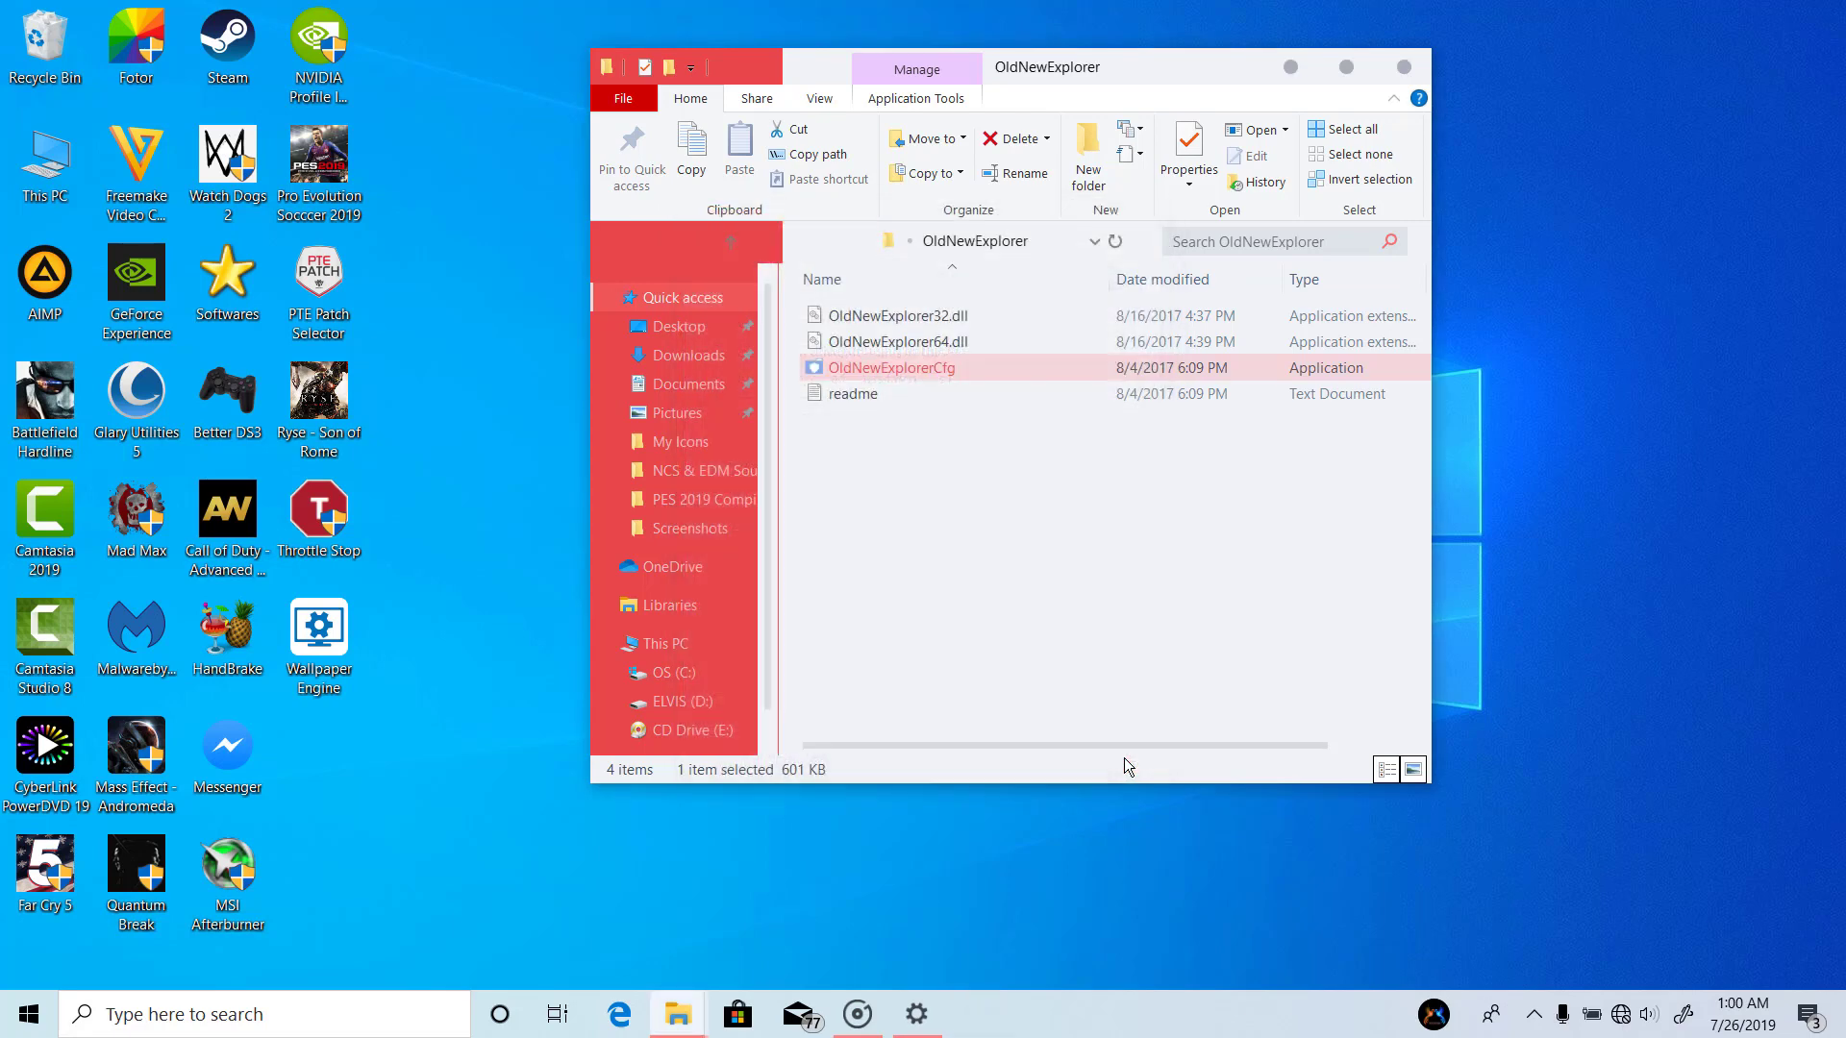
{"action": "left_click", "coordinate": [1399, 71]}
- Open This PC in a new File Explorer window, hide its details pane, and minimize the window
{"action": "key", "text": "super+e"}
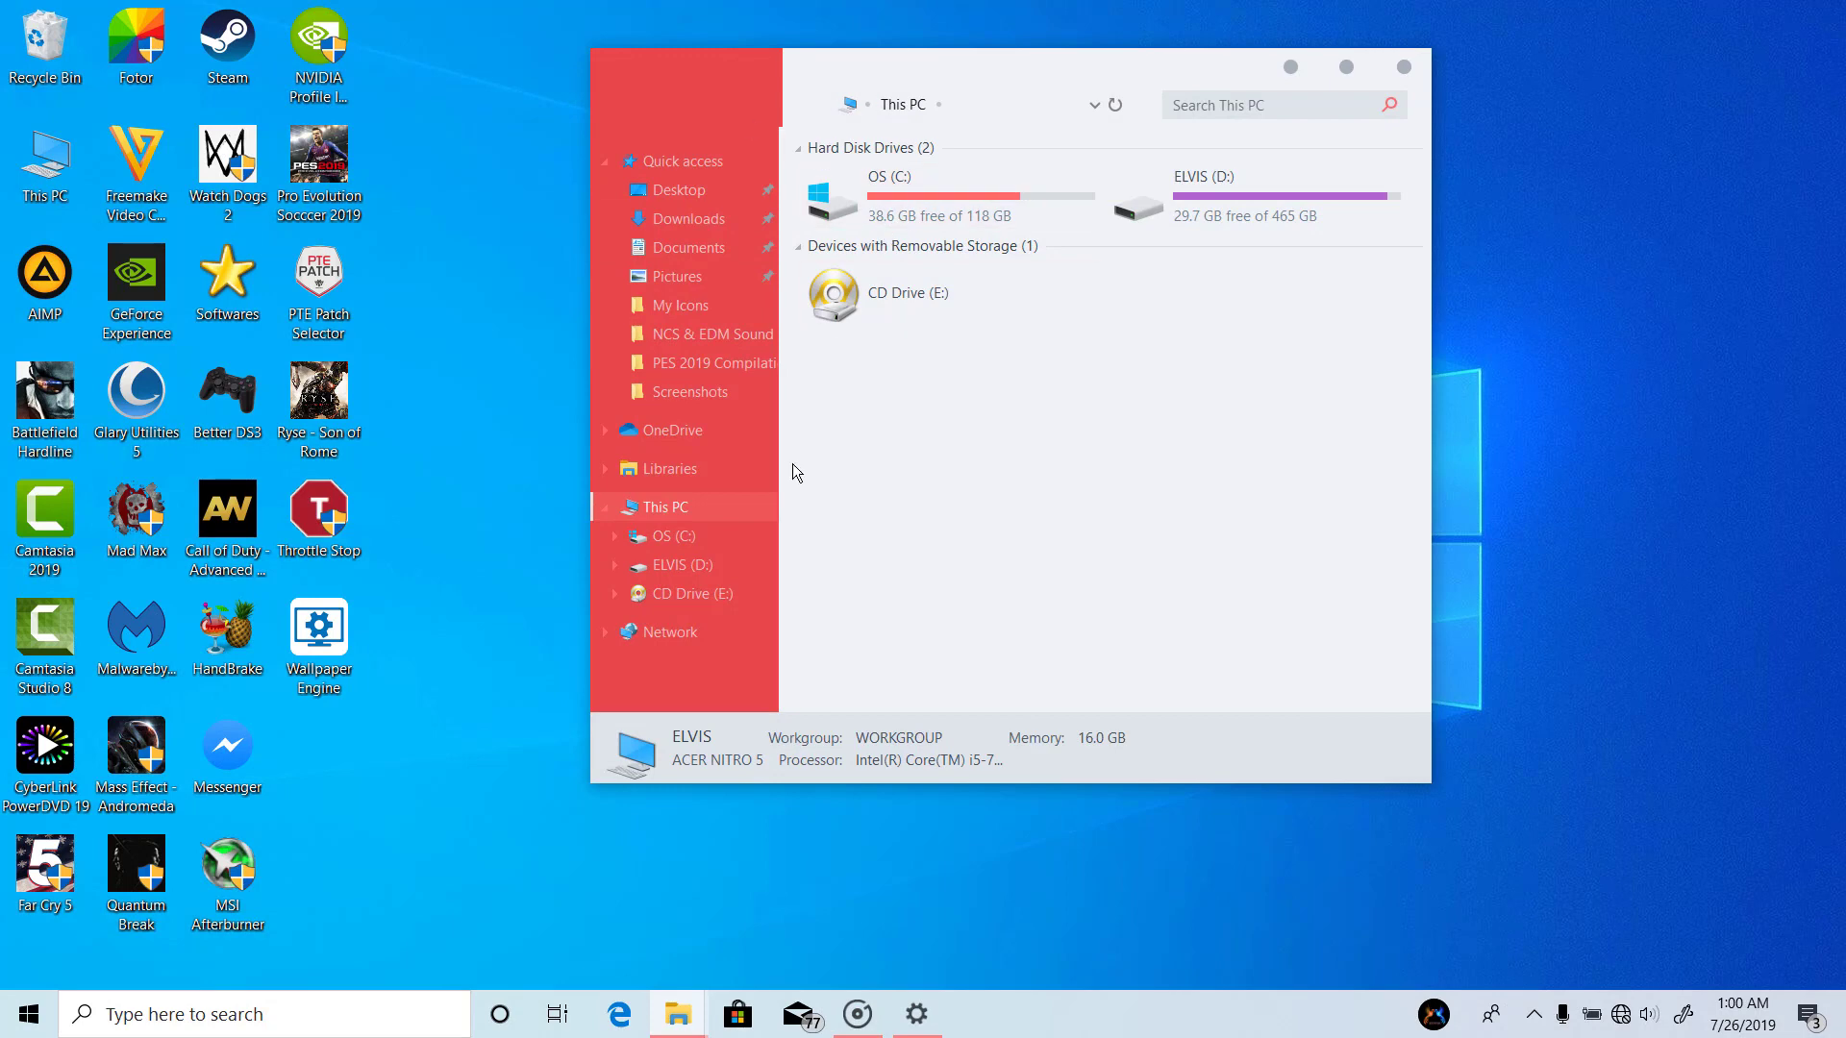
{"action": "left_click_drag", "start_coordinate": [780, 452], "coordinate": [783, 452]}
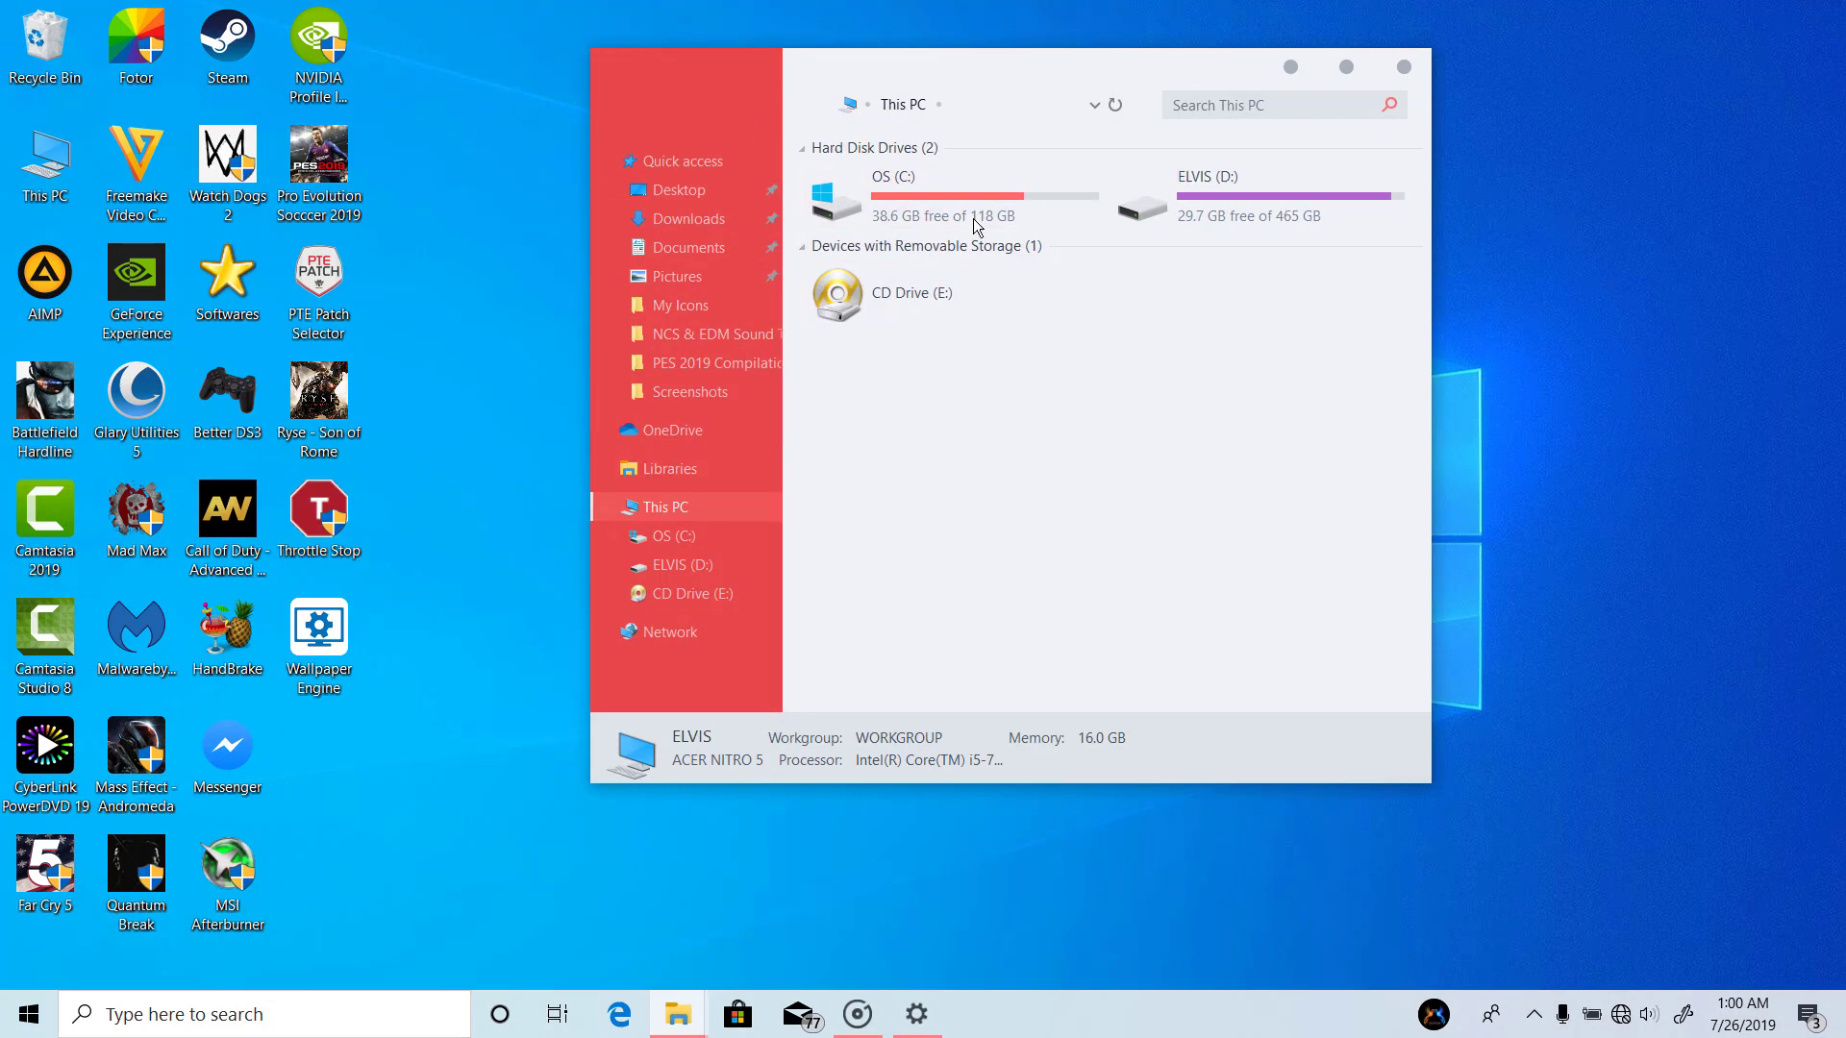
{"action": "left_click_drag", "start_coordinate": [1069, 67], "coordinate": [1115, 102]}
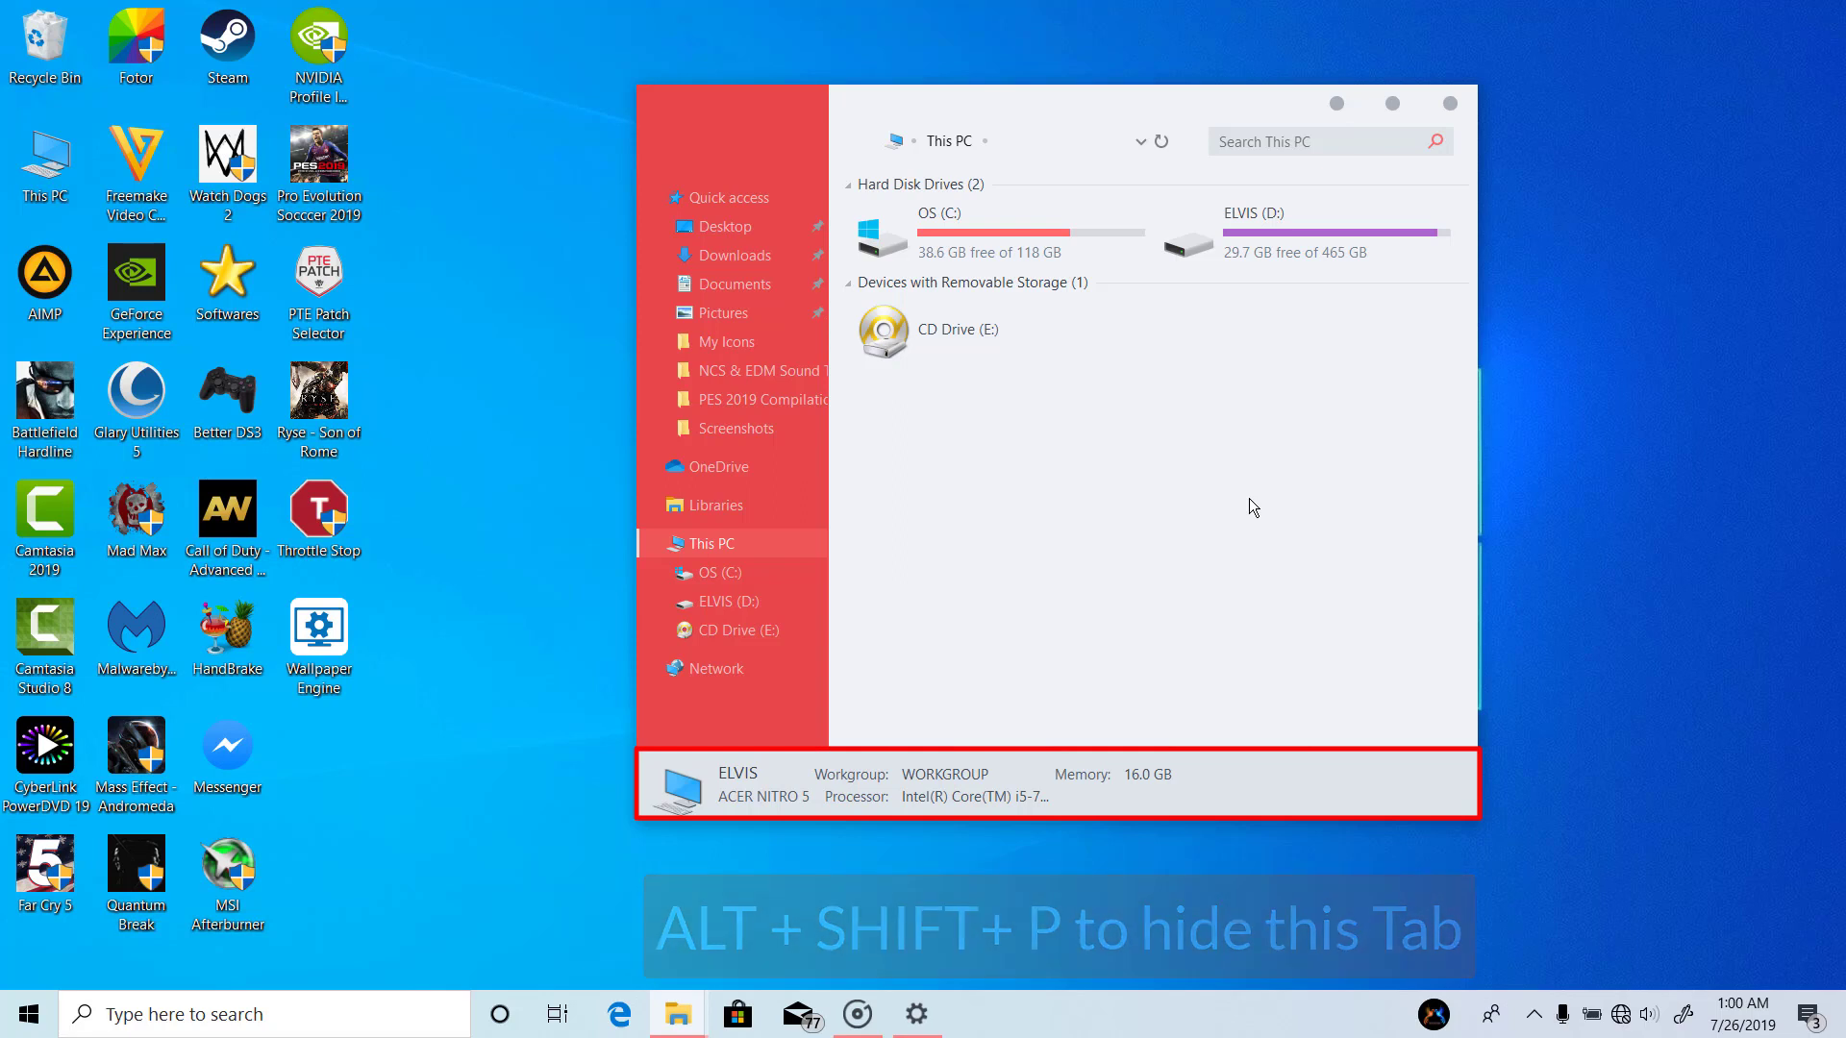
{"action": "key", "text": "alt+shift+p"}
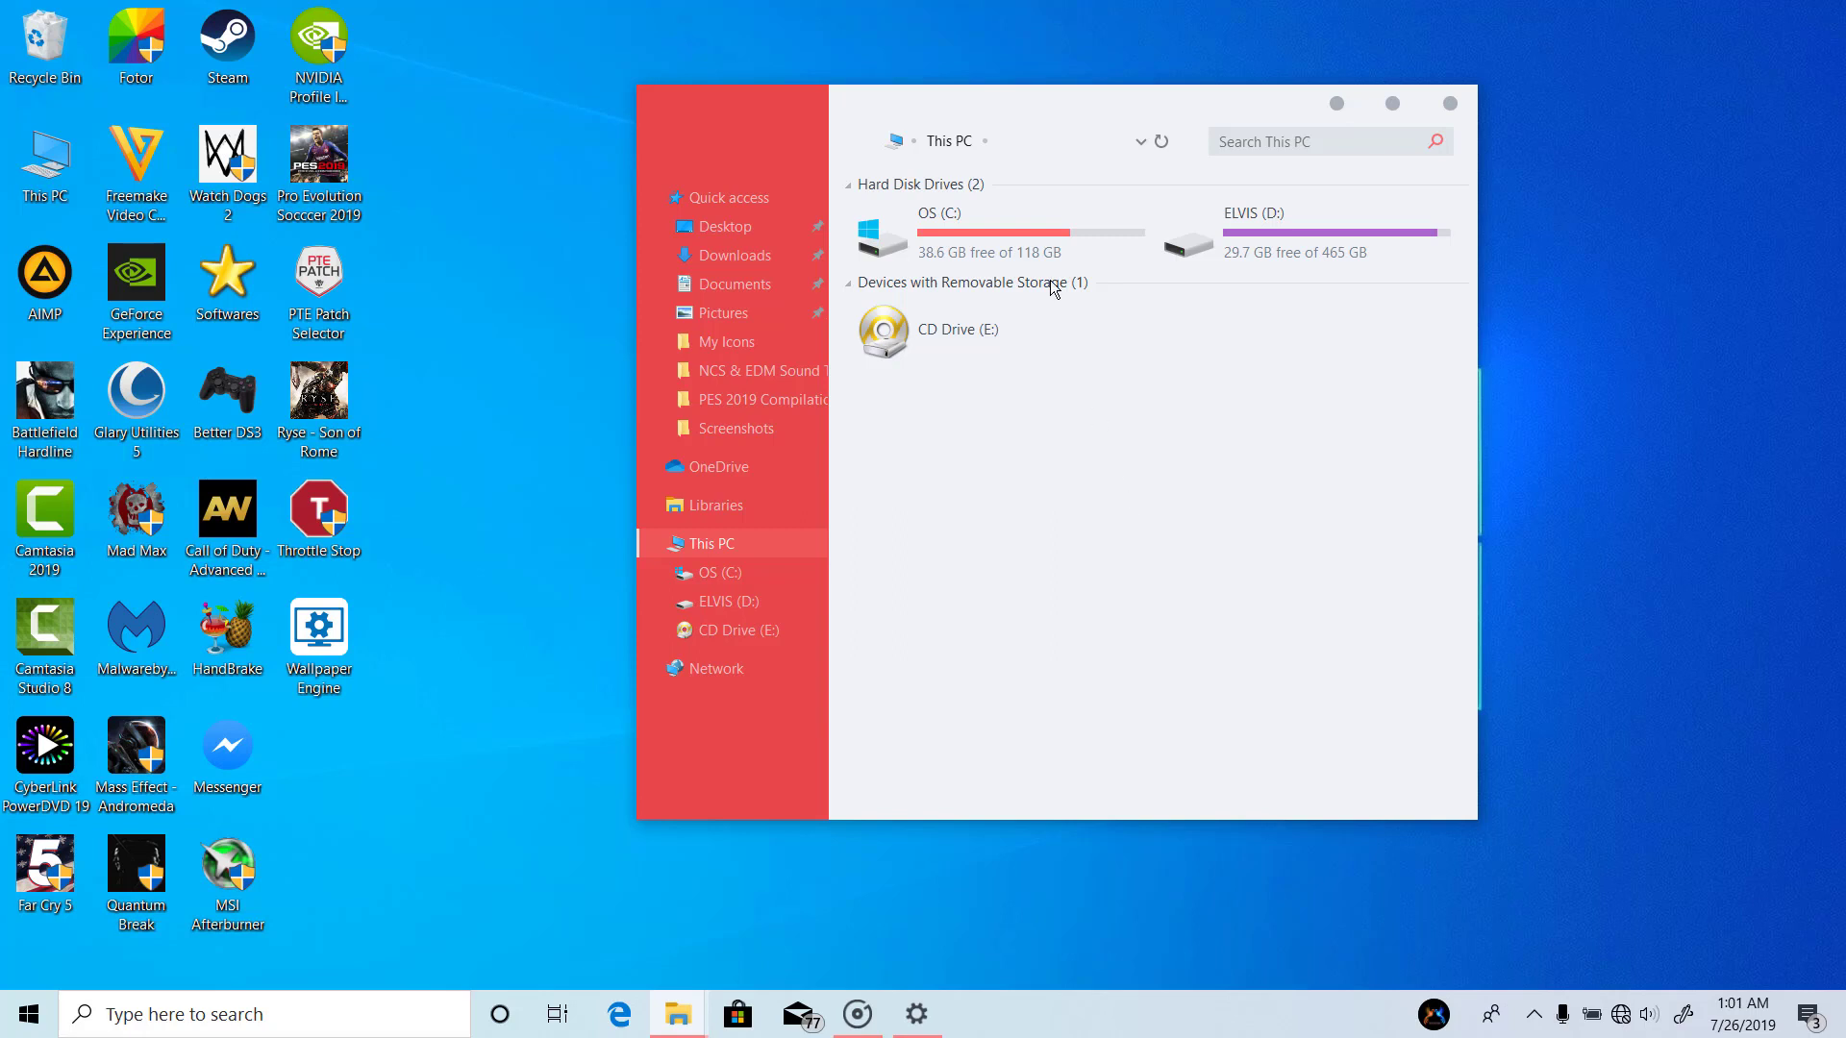
{"action": "left_click_drag", "start_coordinate": [1112, 100], "coordinate": [1042, 139]}
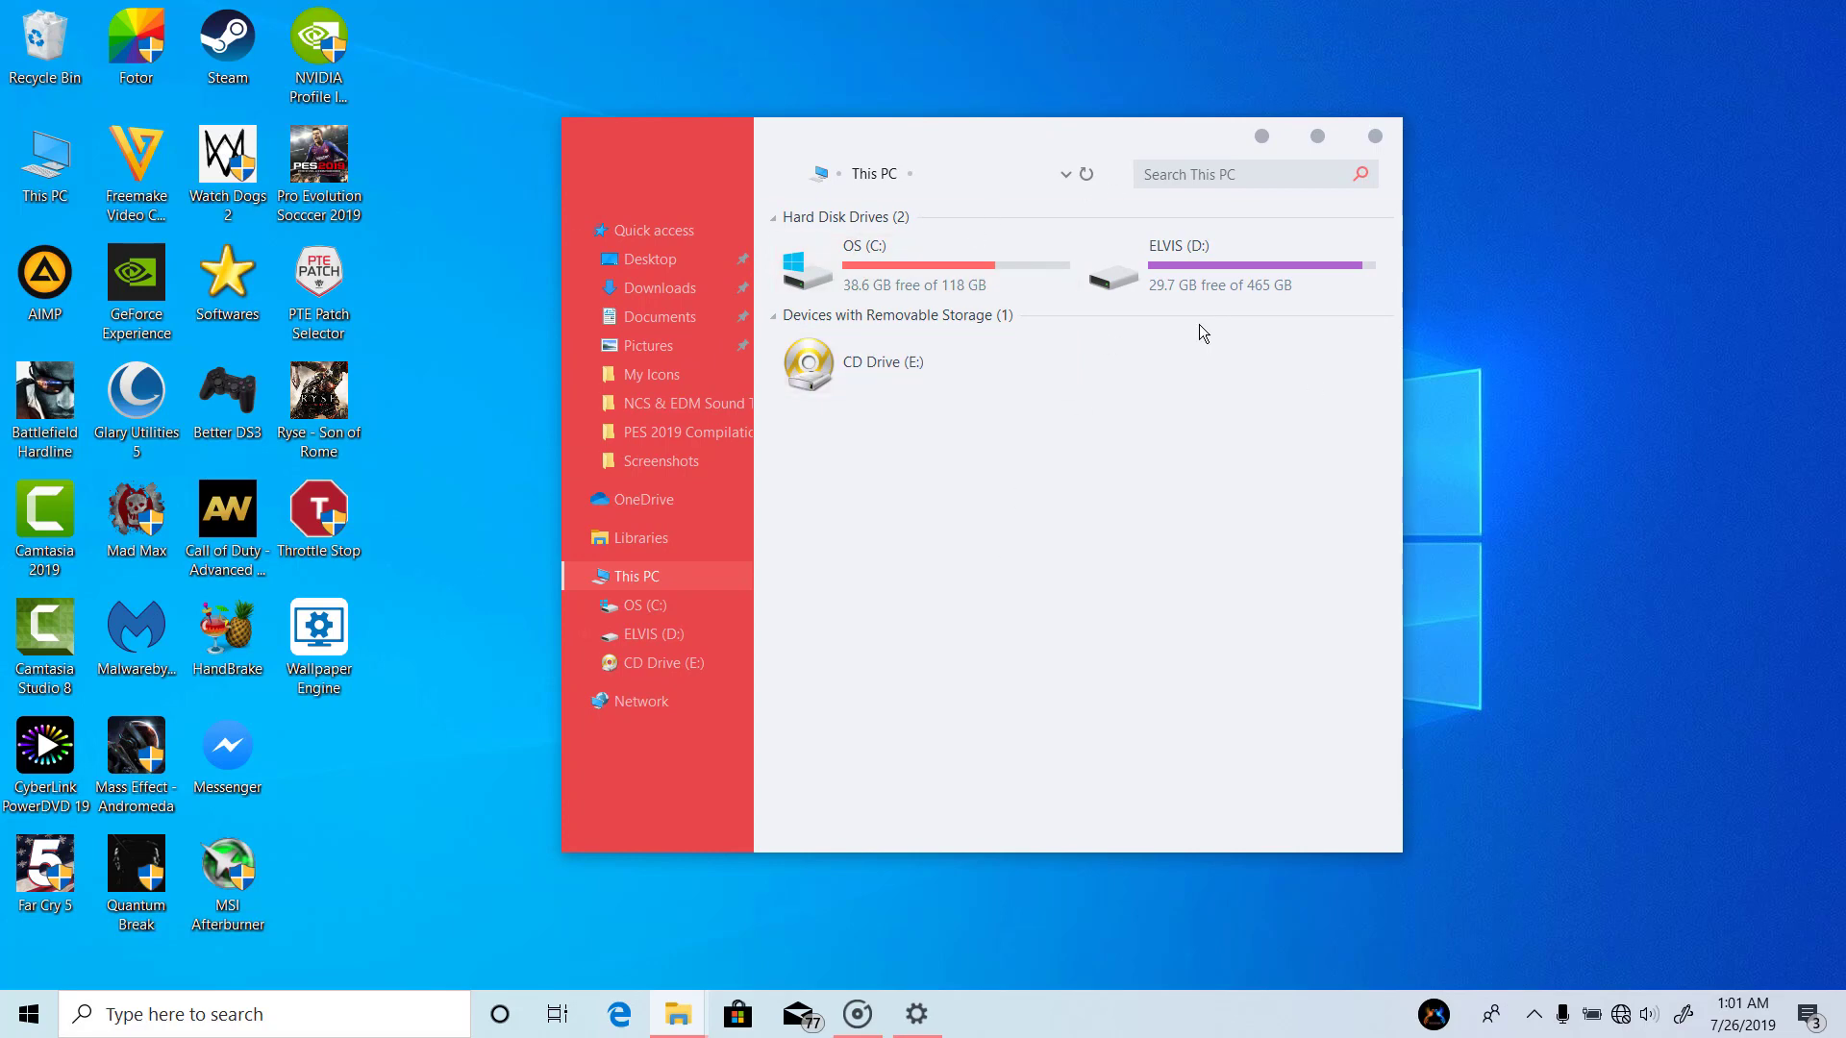
{"action": "left_click", "coordinate": [1261, 136]}
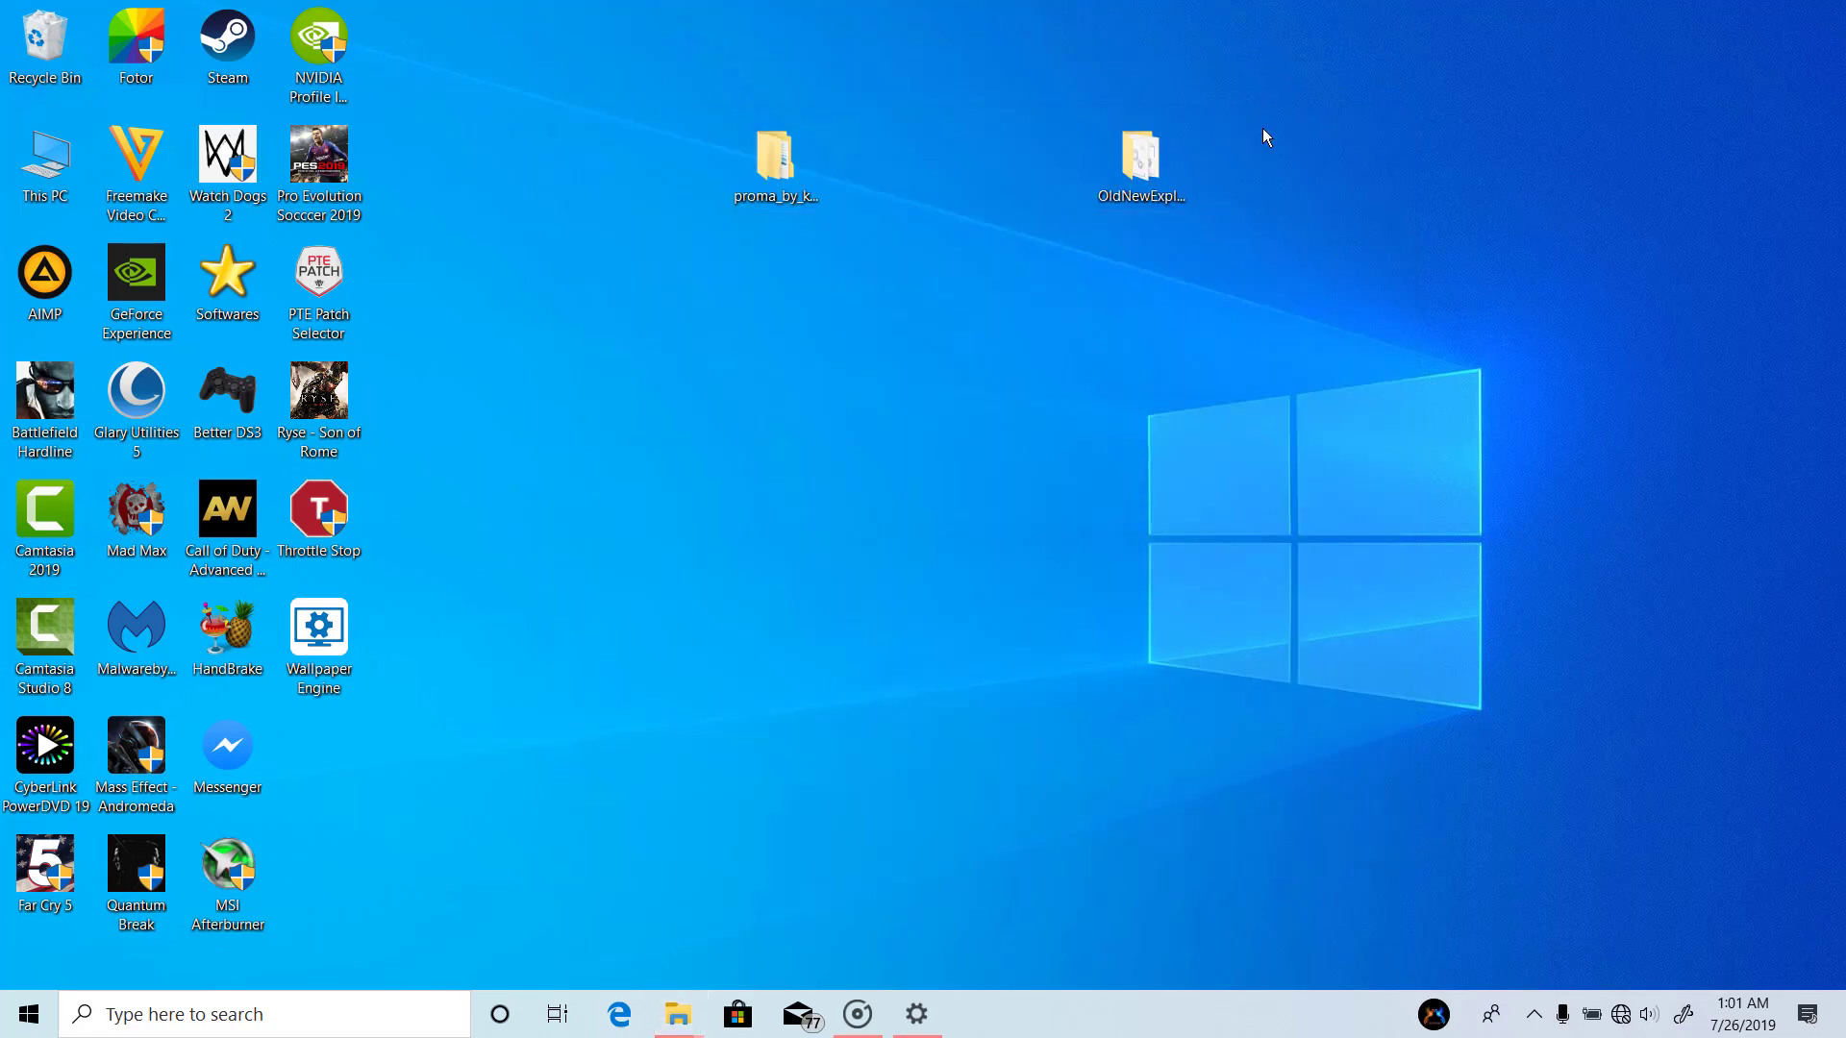
- Rename Proma.ee to Proma.exe in the Ipack subfolder of the Proma folder's Icons & Ipack folder, accepting the extension change
{"action": "double_click", "coordinate": [790, 175]}
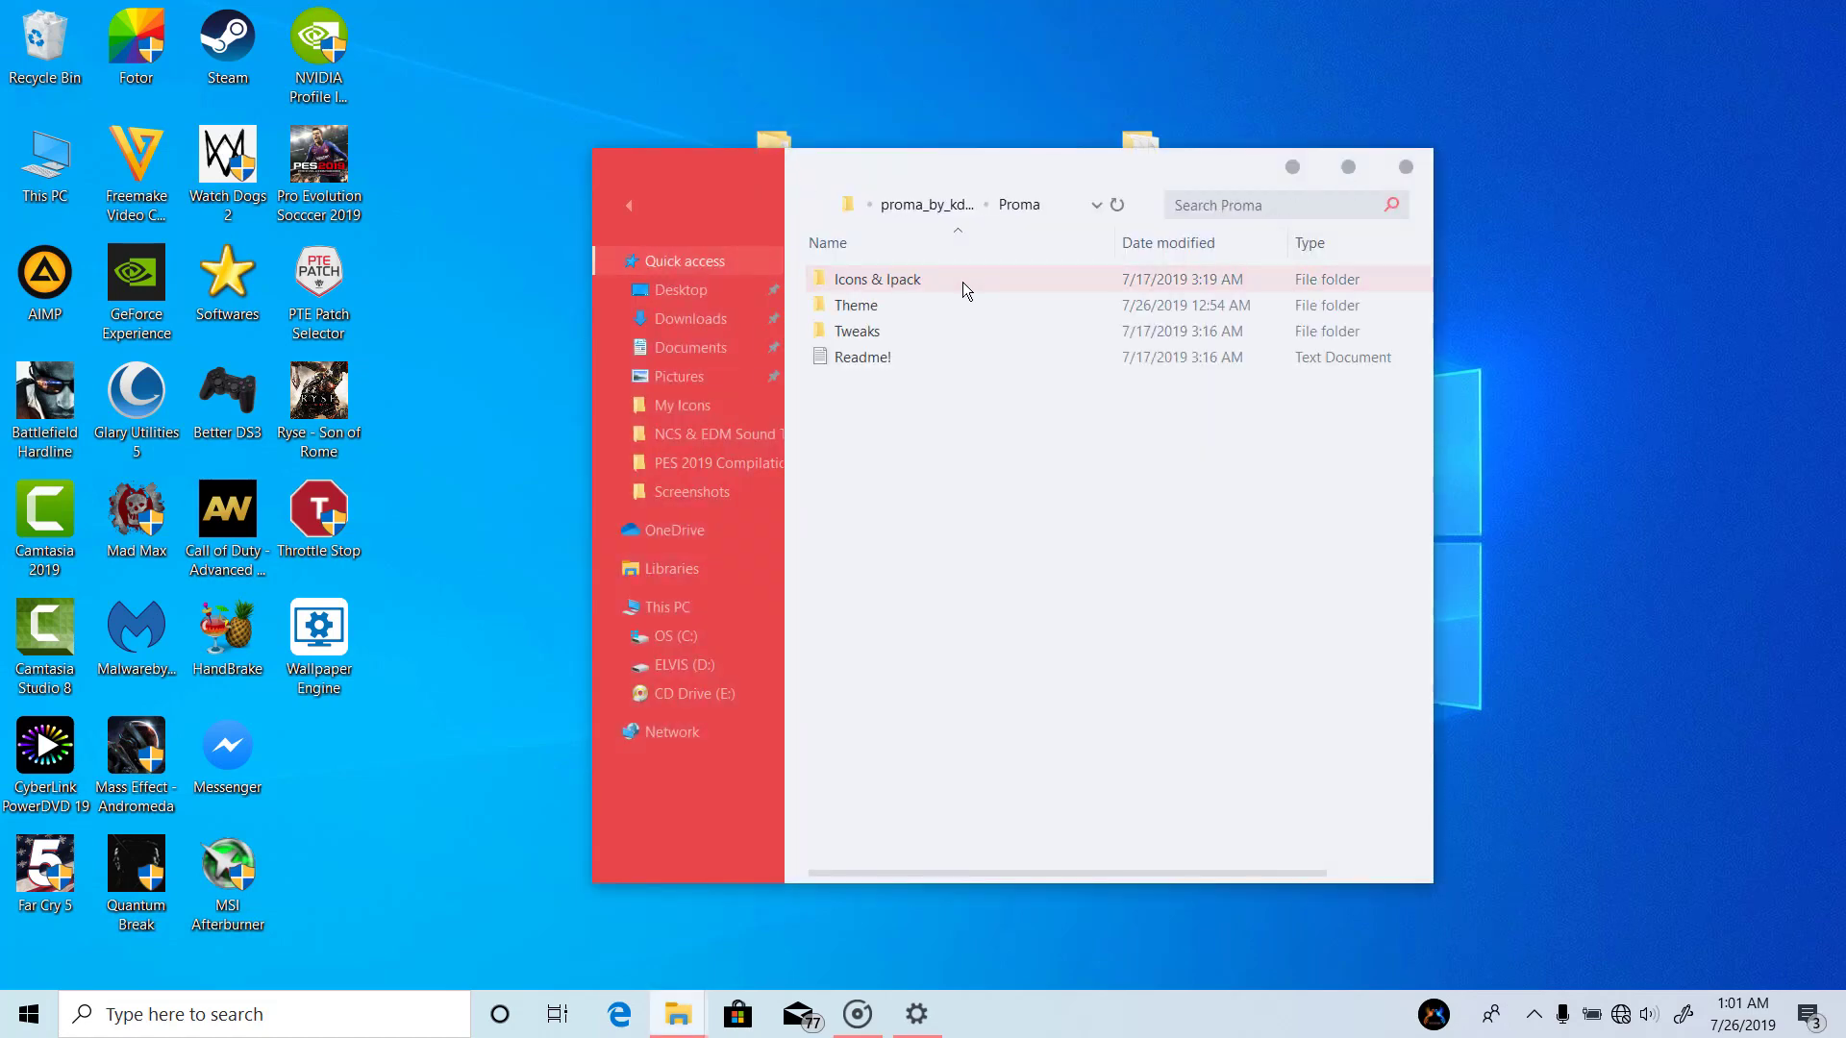
{"action": "double_click", "coordinate": [938, 279]}
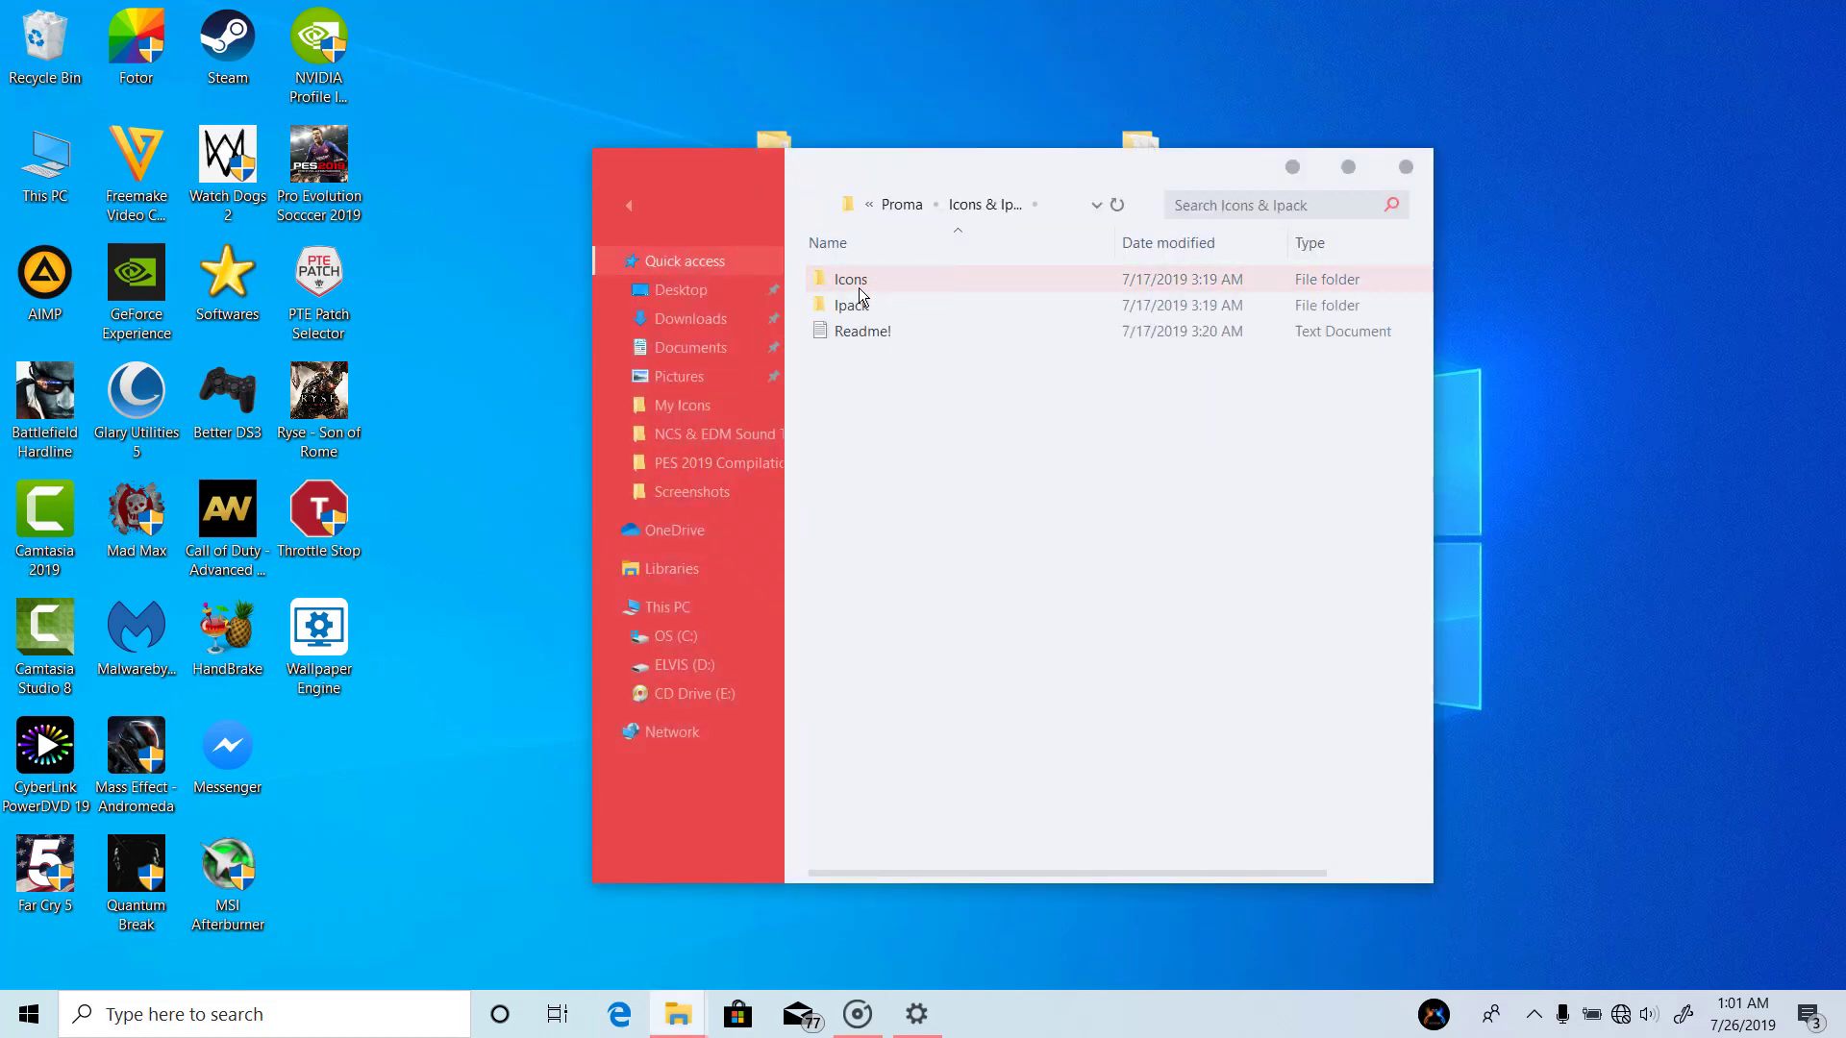
{"action": "double_click", "coordinate": [940, 308]}
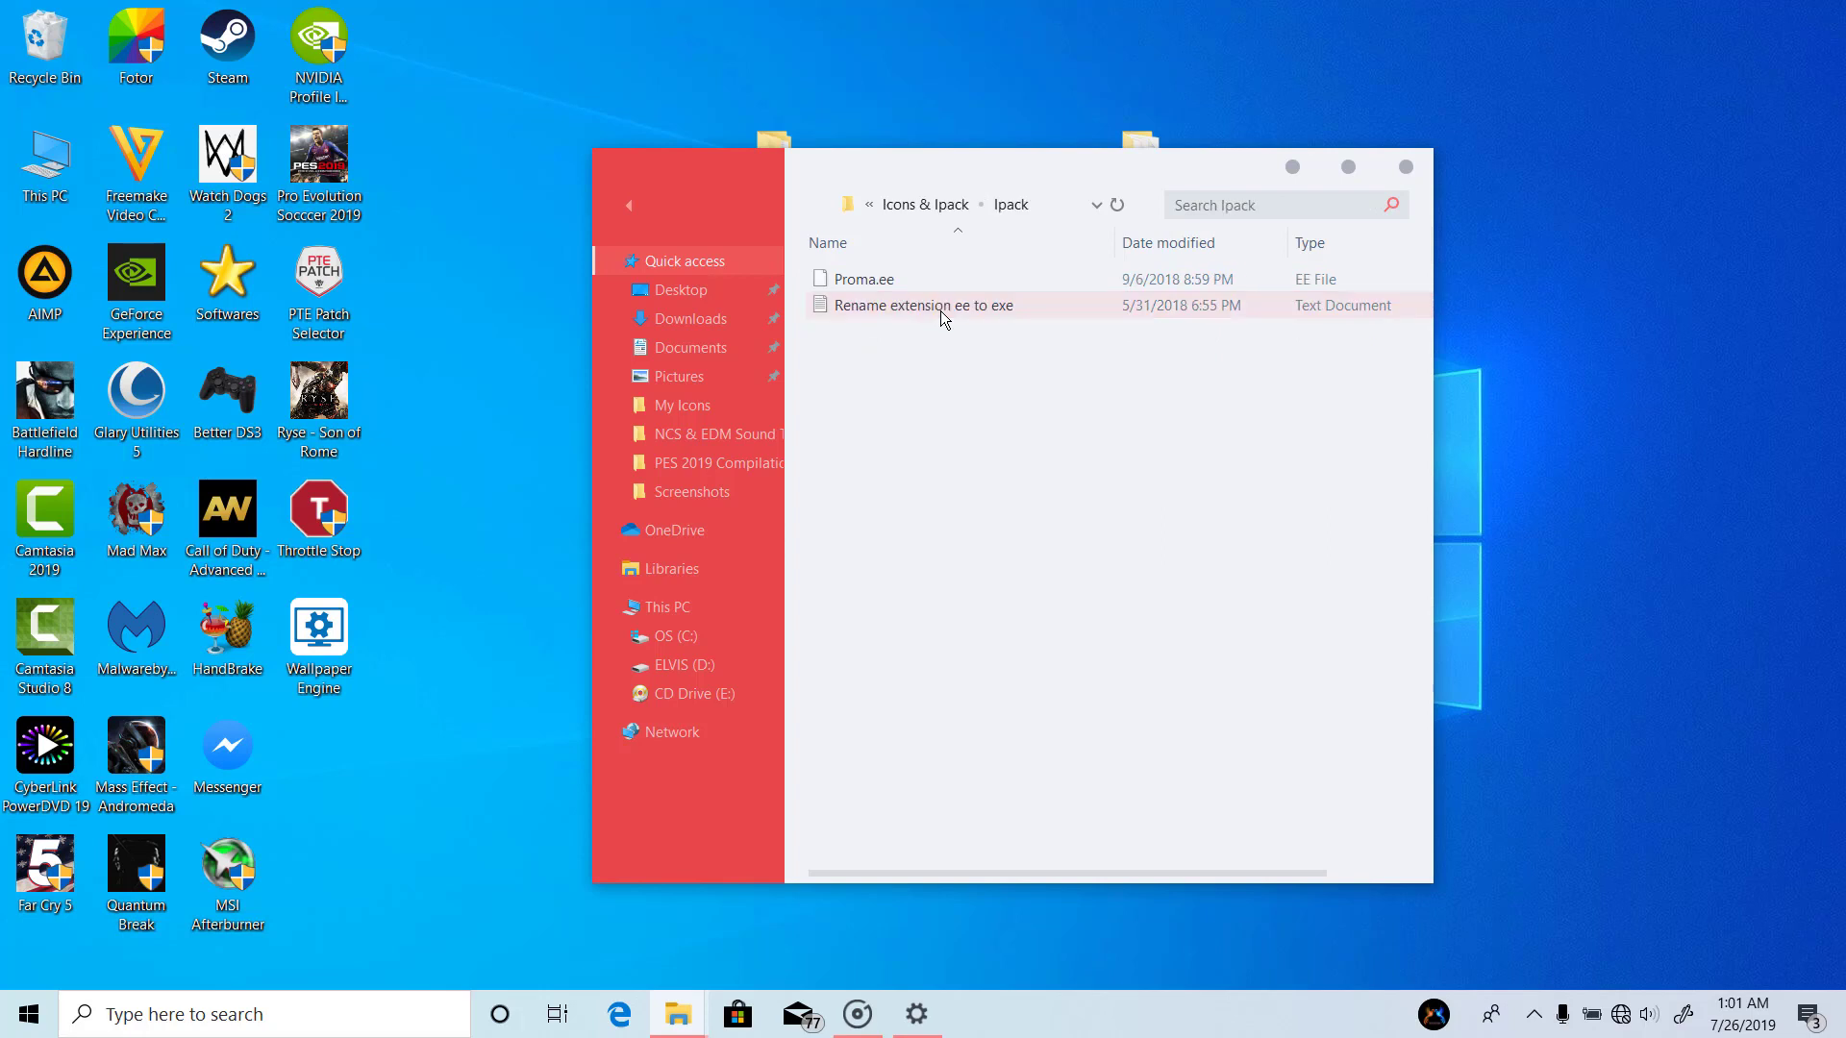
{"action": "right_click", "coordinate": [888, 287]}
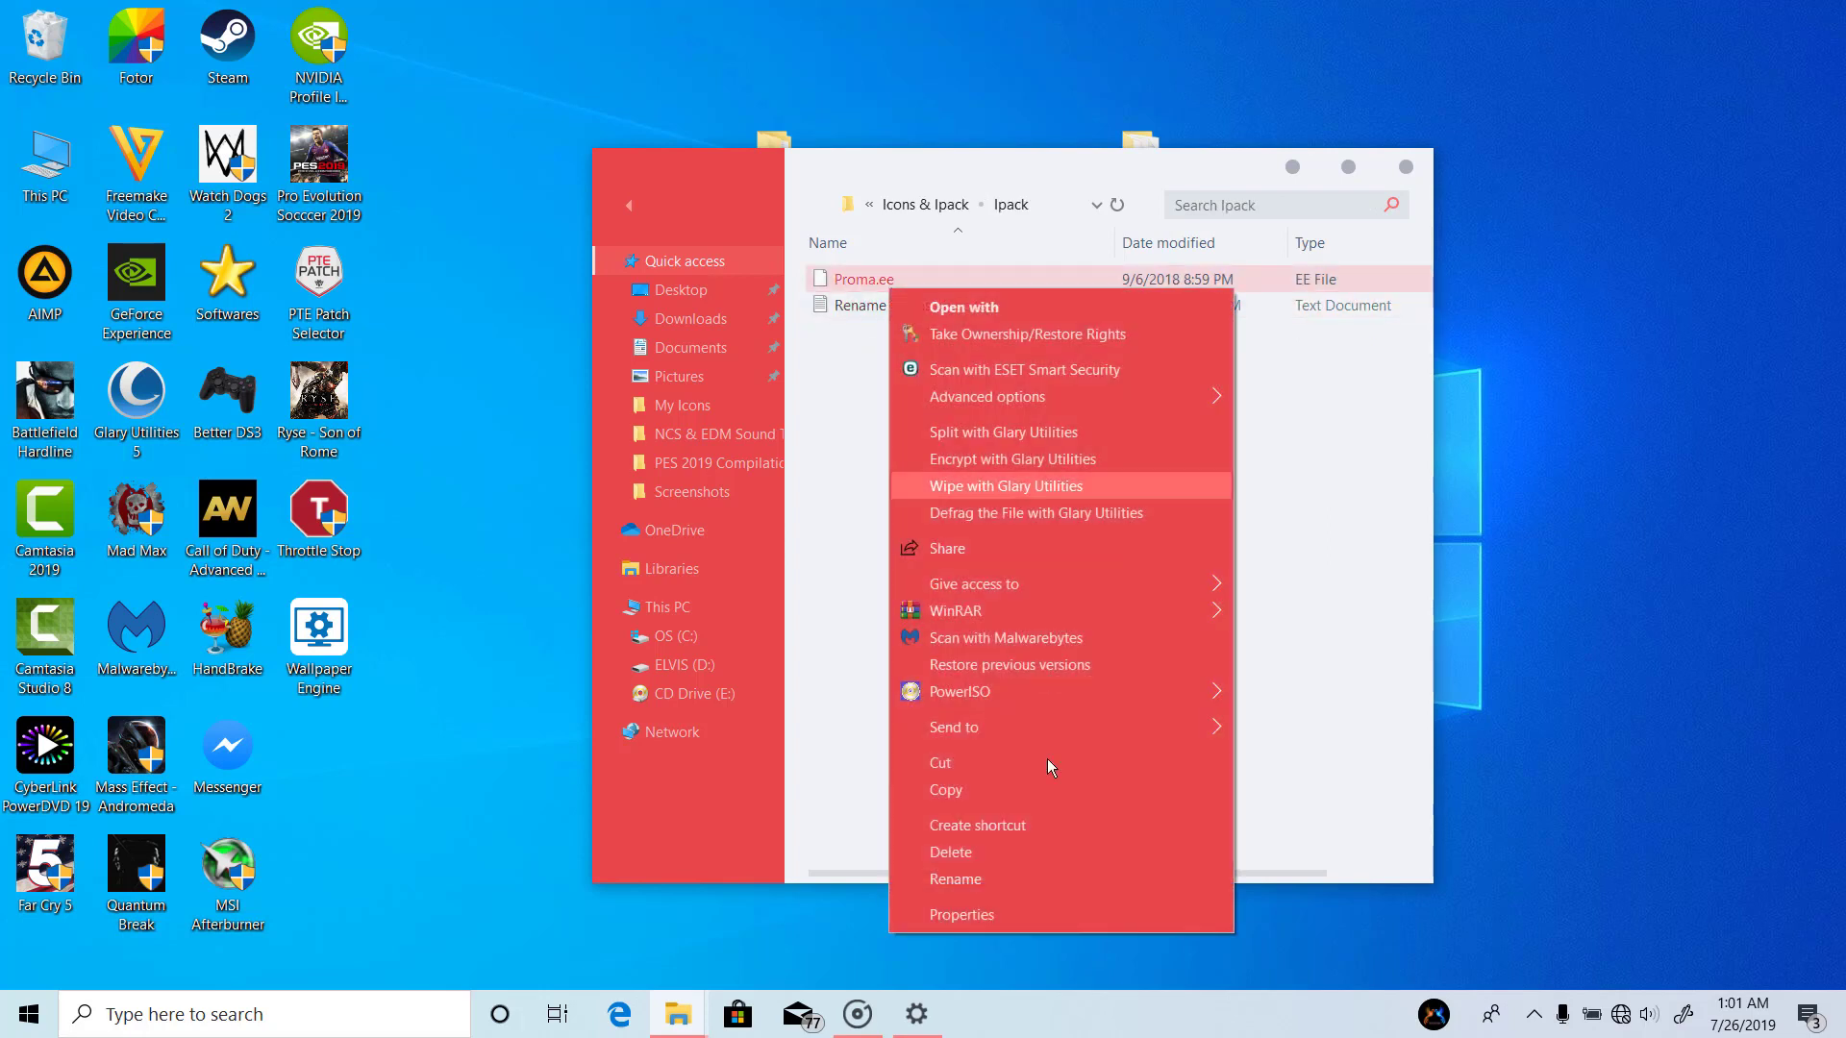
{"action": "left_click", "coordinate": [1006, 875]}
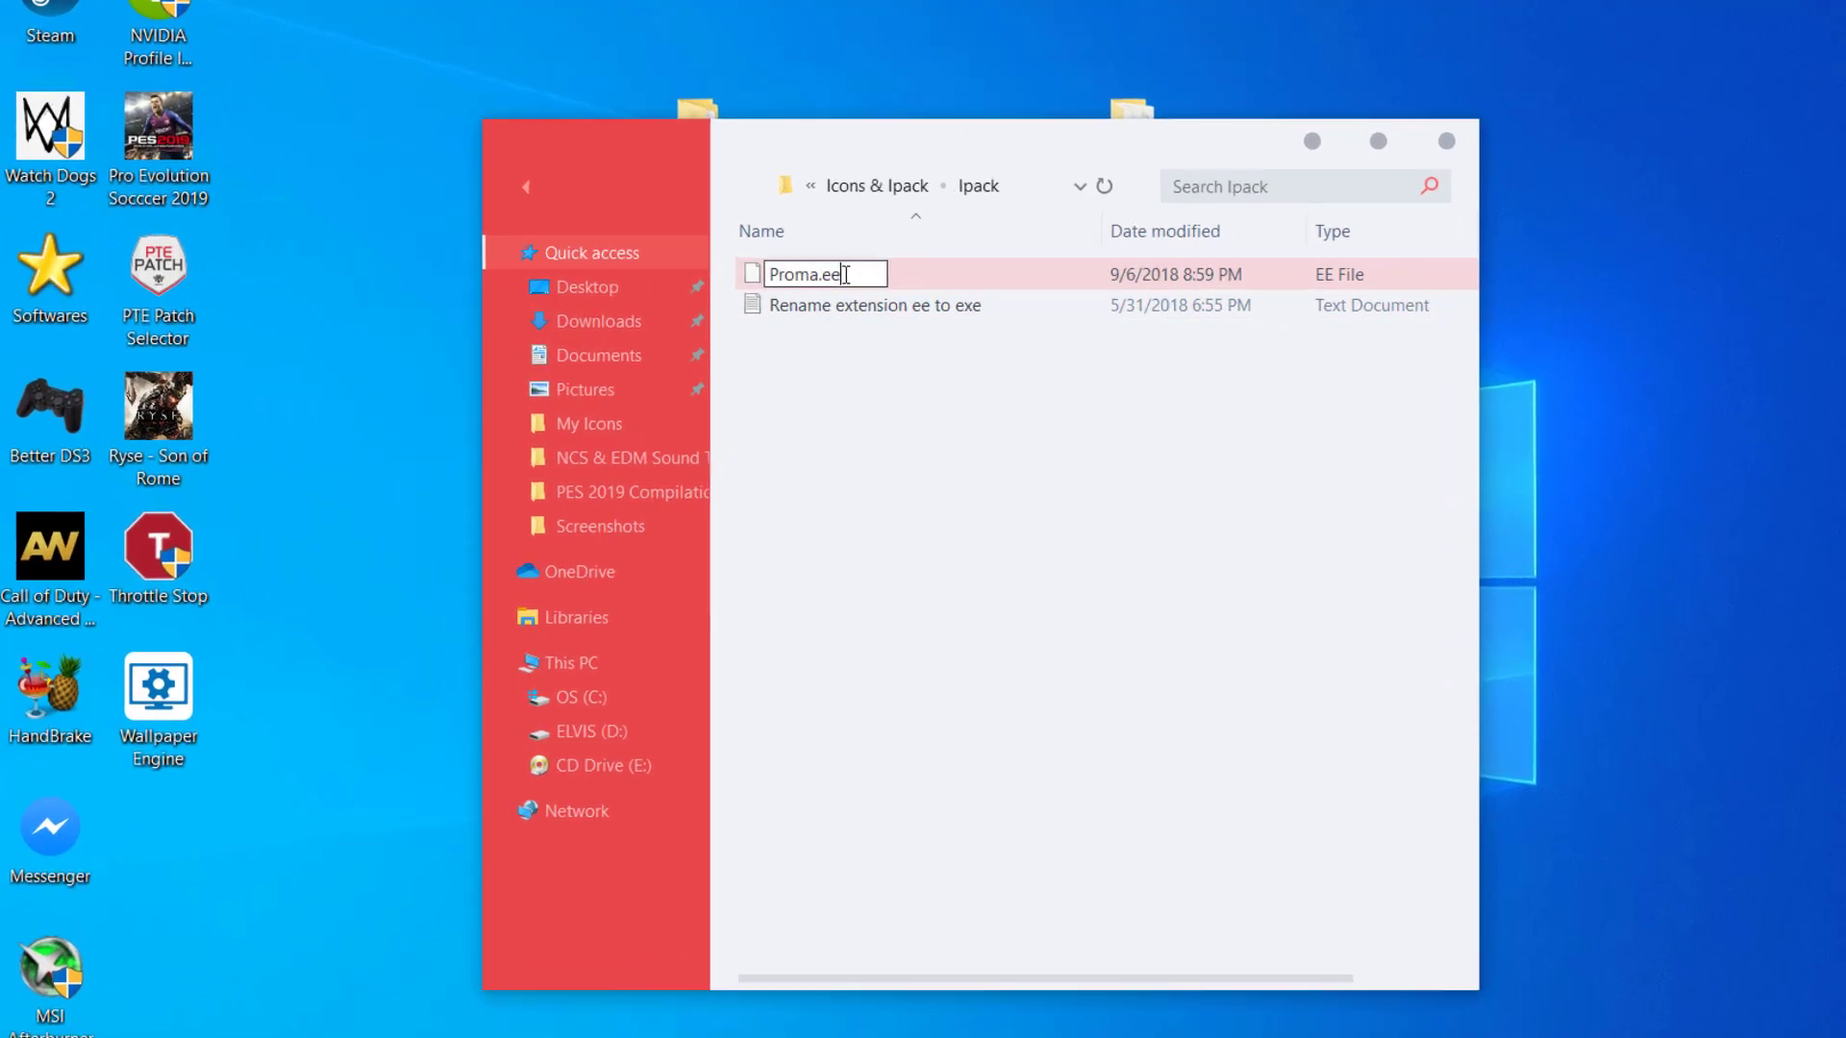
{"action": "left_click", "coordinate": [898, 280]}
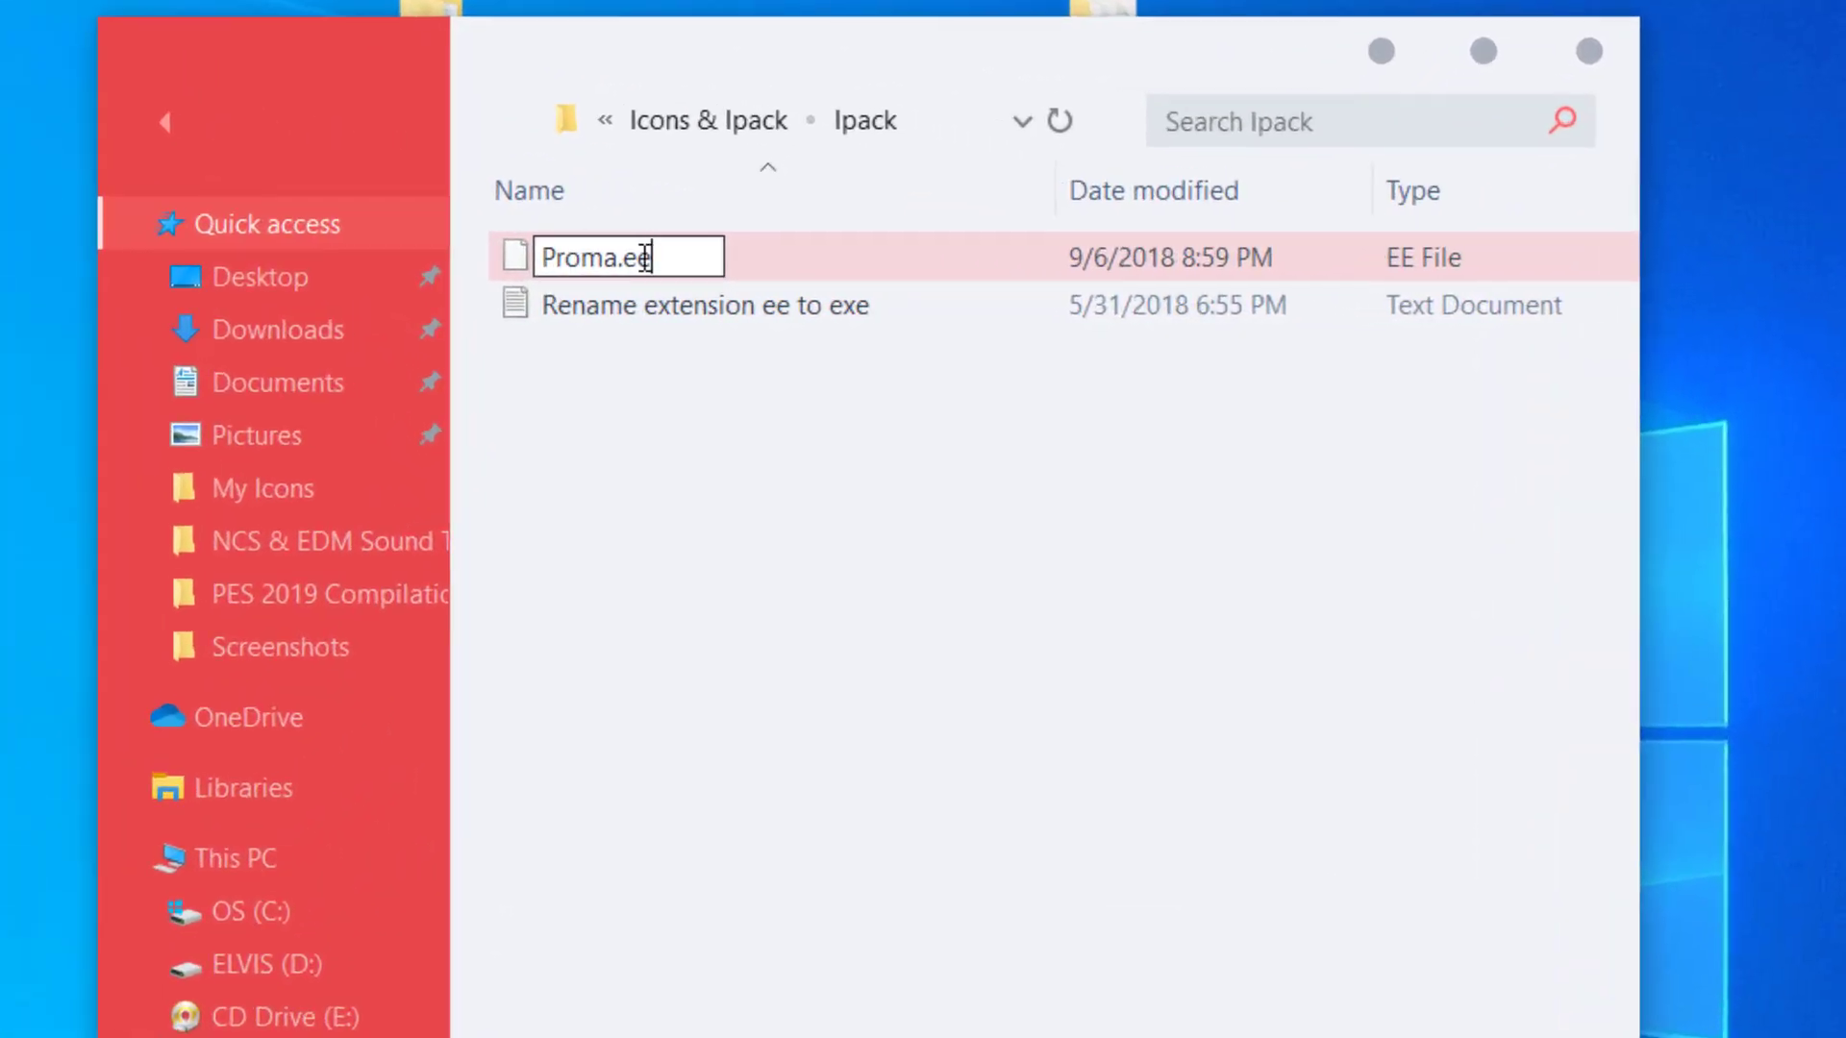
{"action": "left_click", "coordinate": [644, 258]}
{"action": "type", "text": "x"}
{"action": "key", "text": "Return"}
{"action": "left_click", "coordinate": [886, 700]}
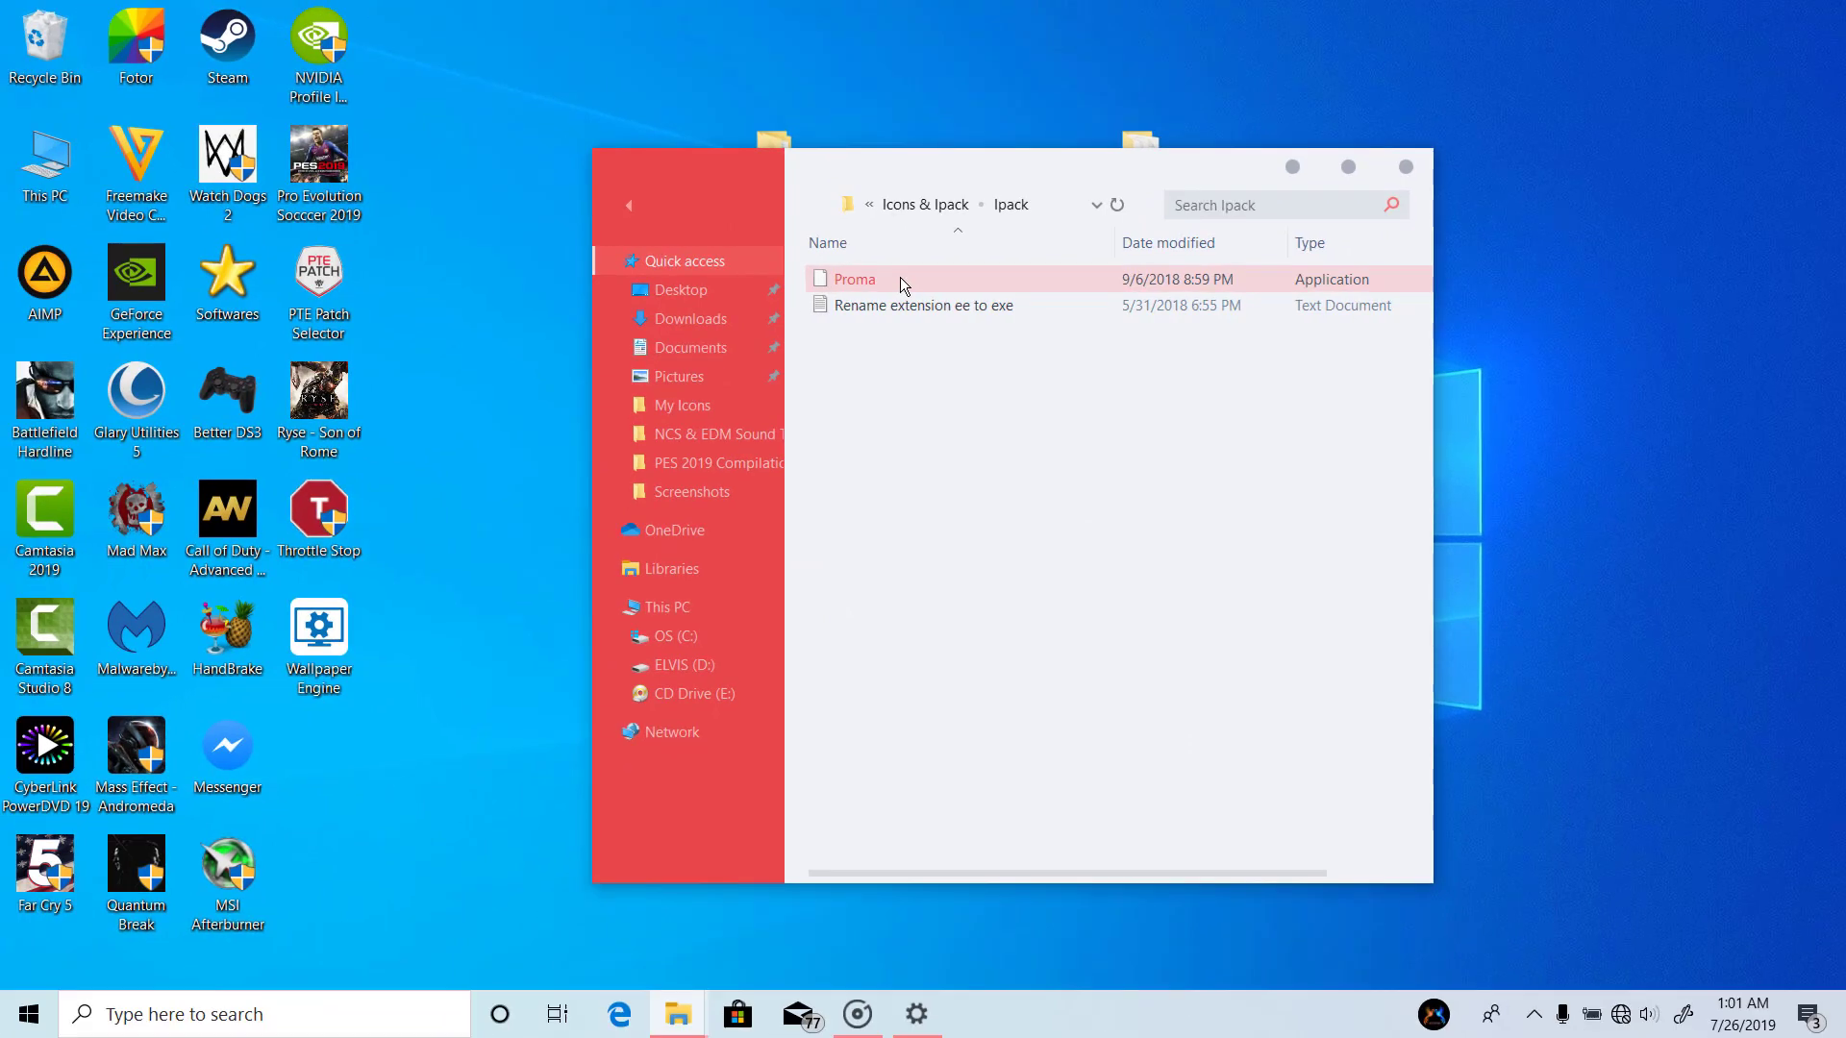
- Run Proma.exe with permission to make changes to the device, and minimize the Ipack folder window
{"action": "double_click", "coordinate": [900, 277]}
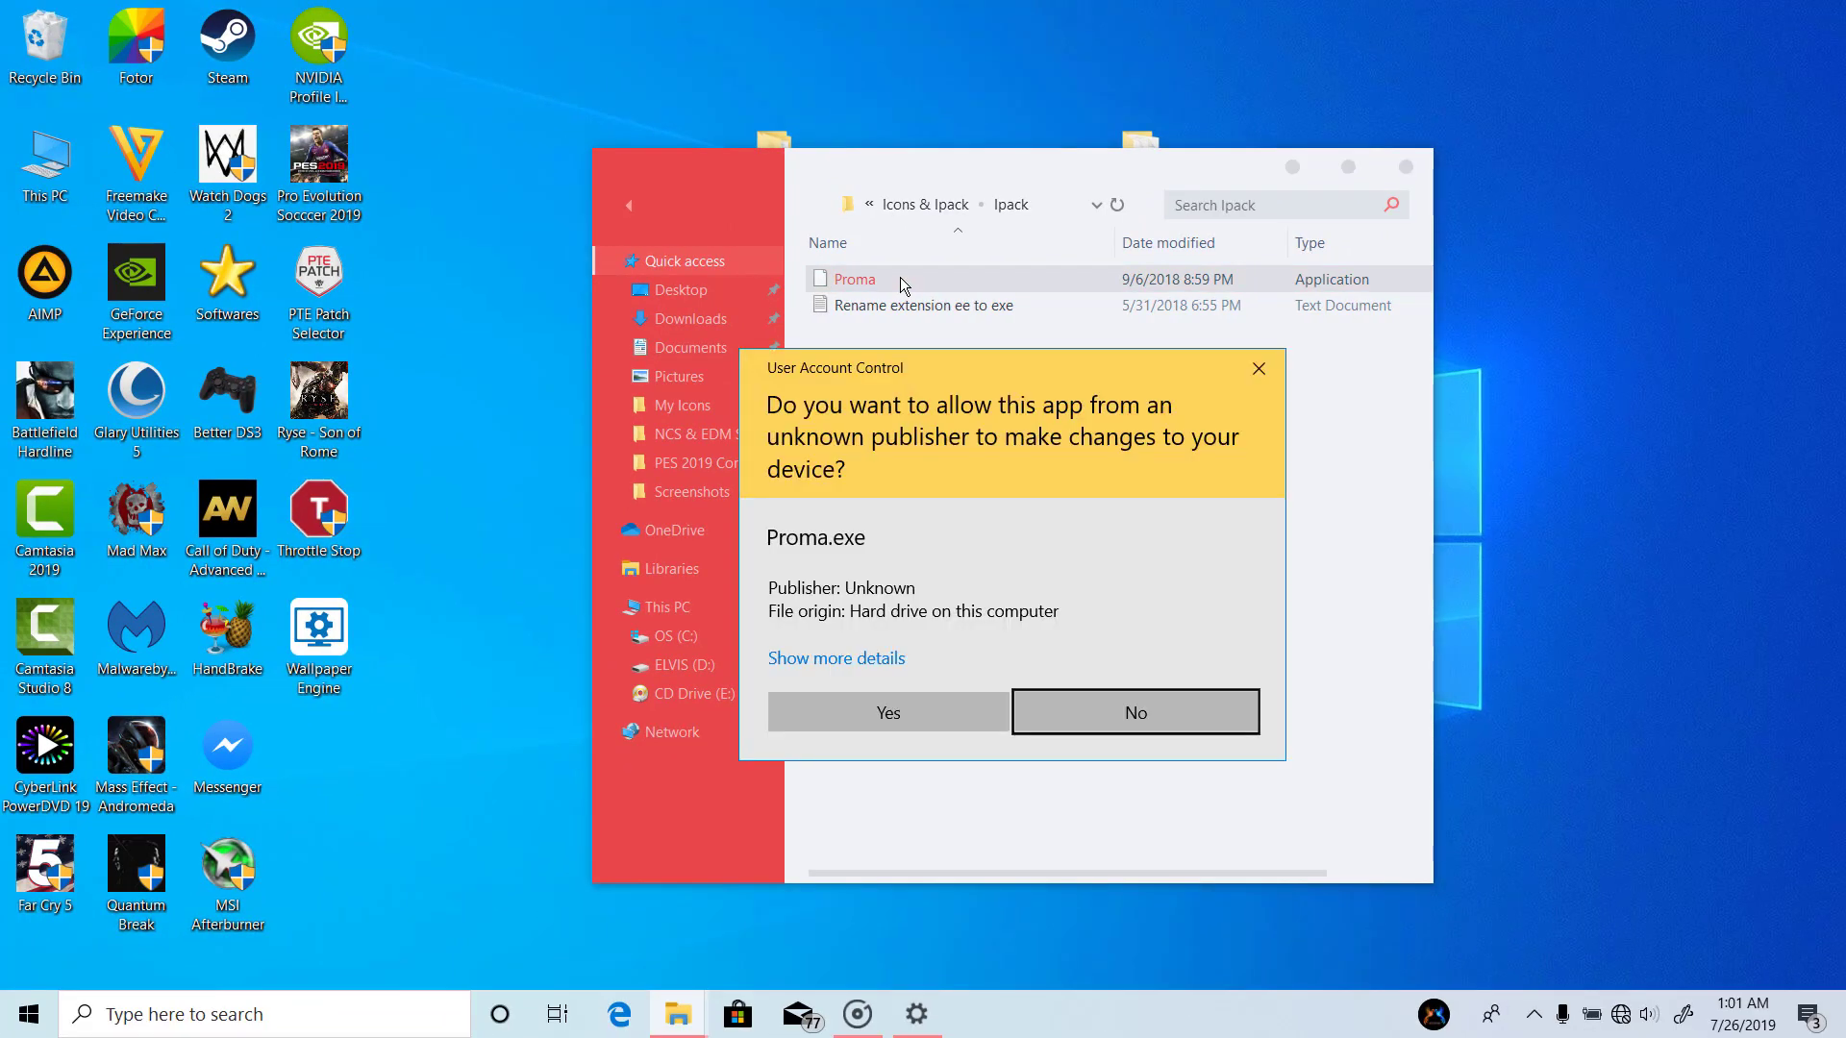
{"action": "left_click", "coordinate": [851, 712]}
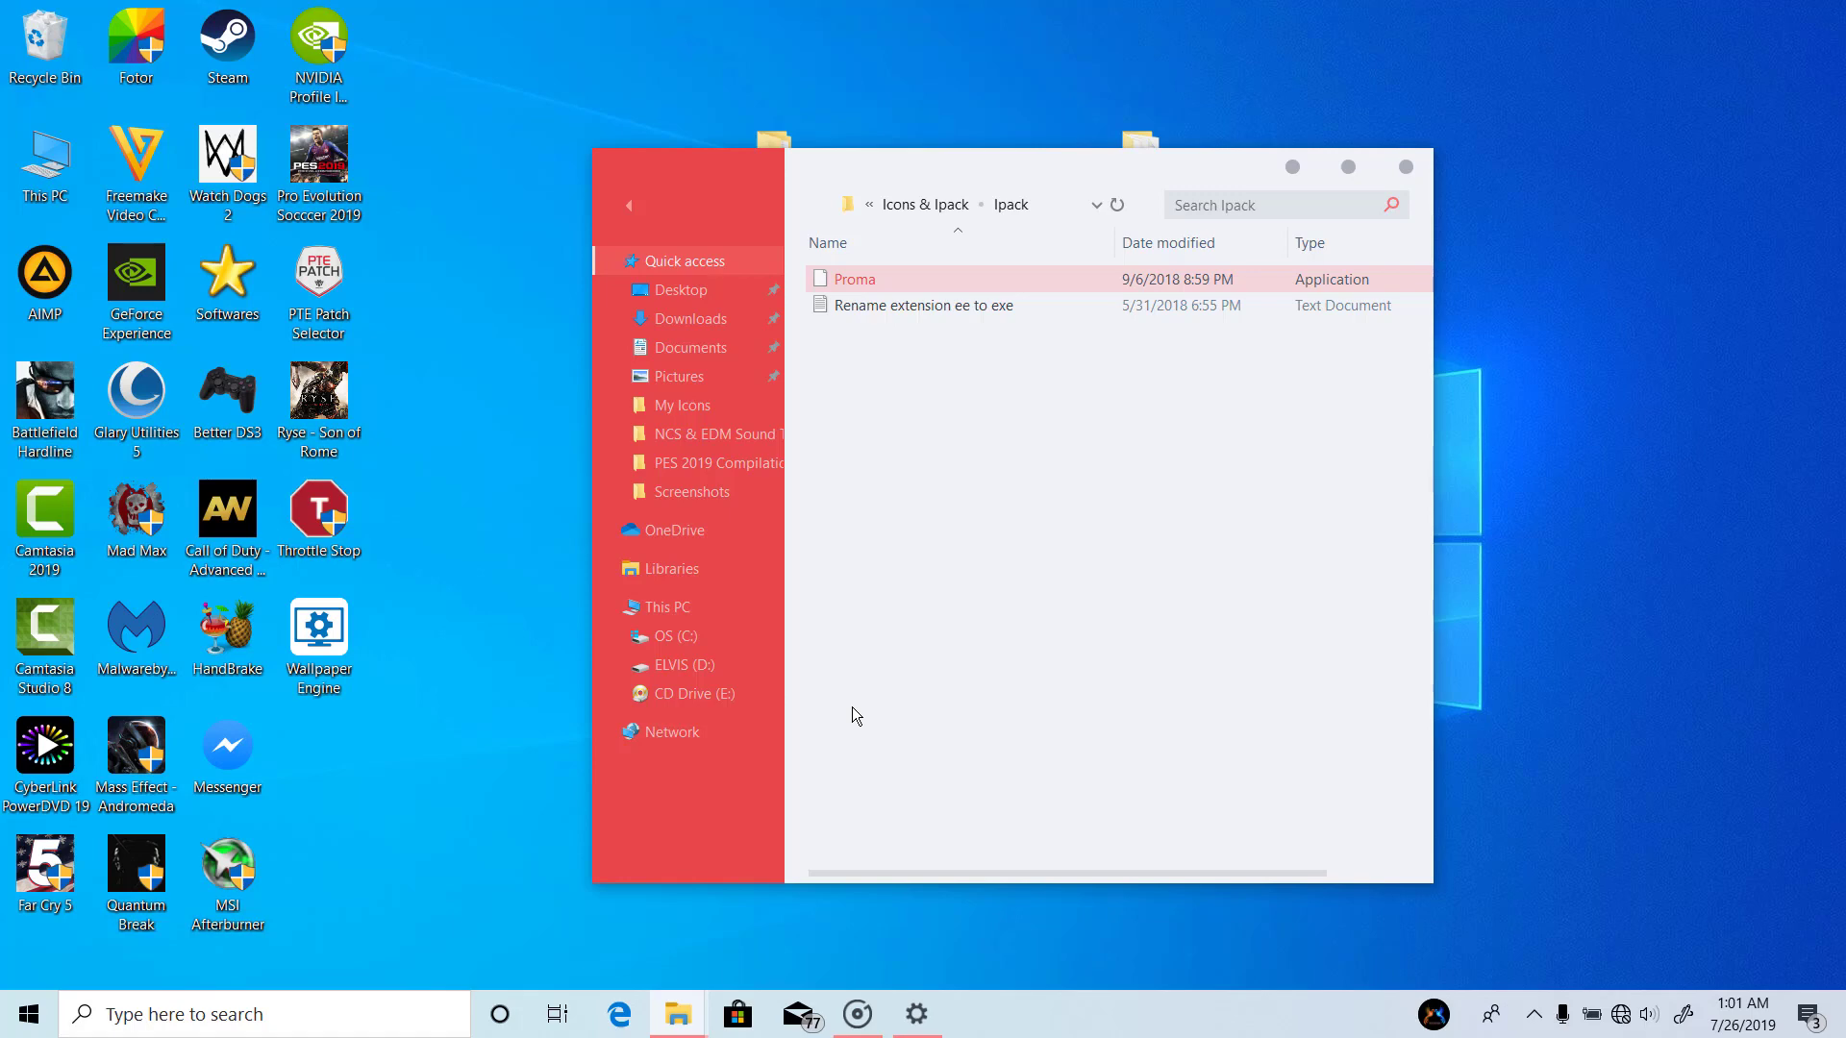
{"action": "left_click", "coordinate": [1302, 175]}
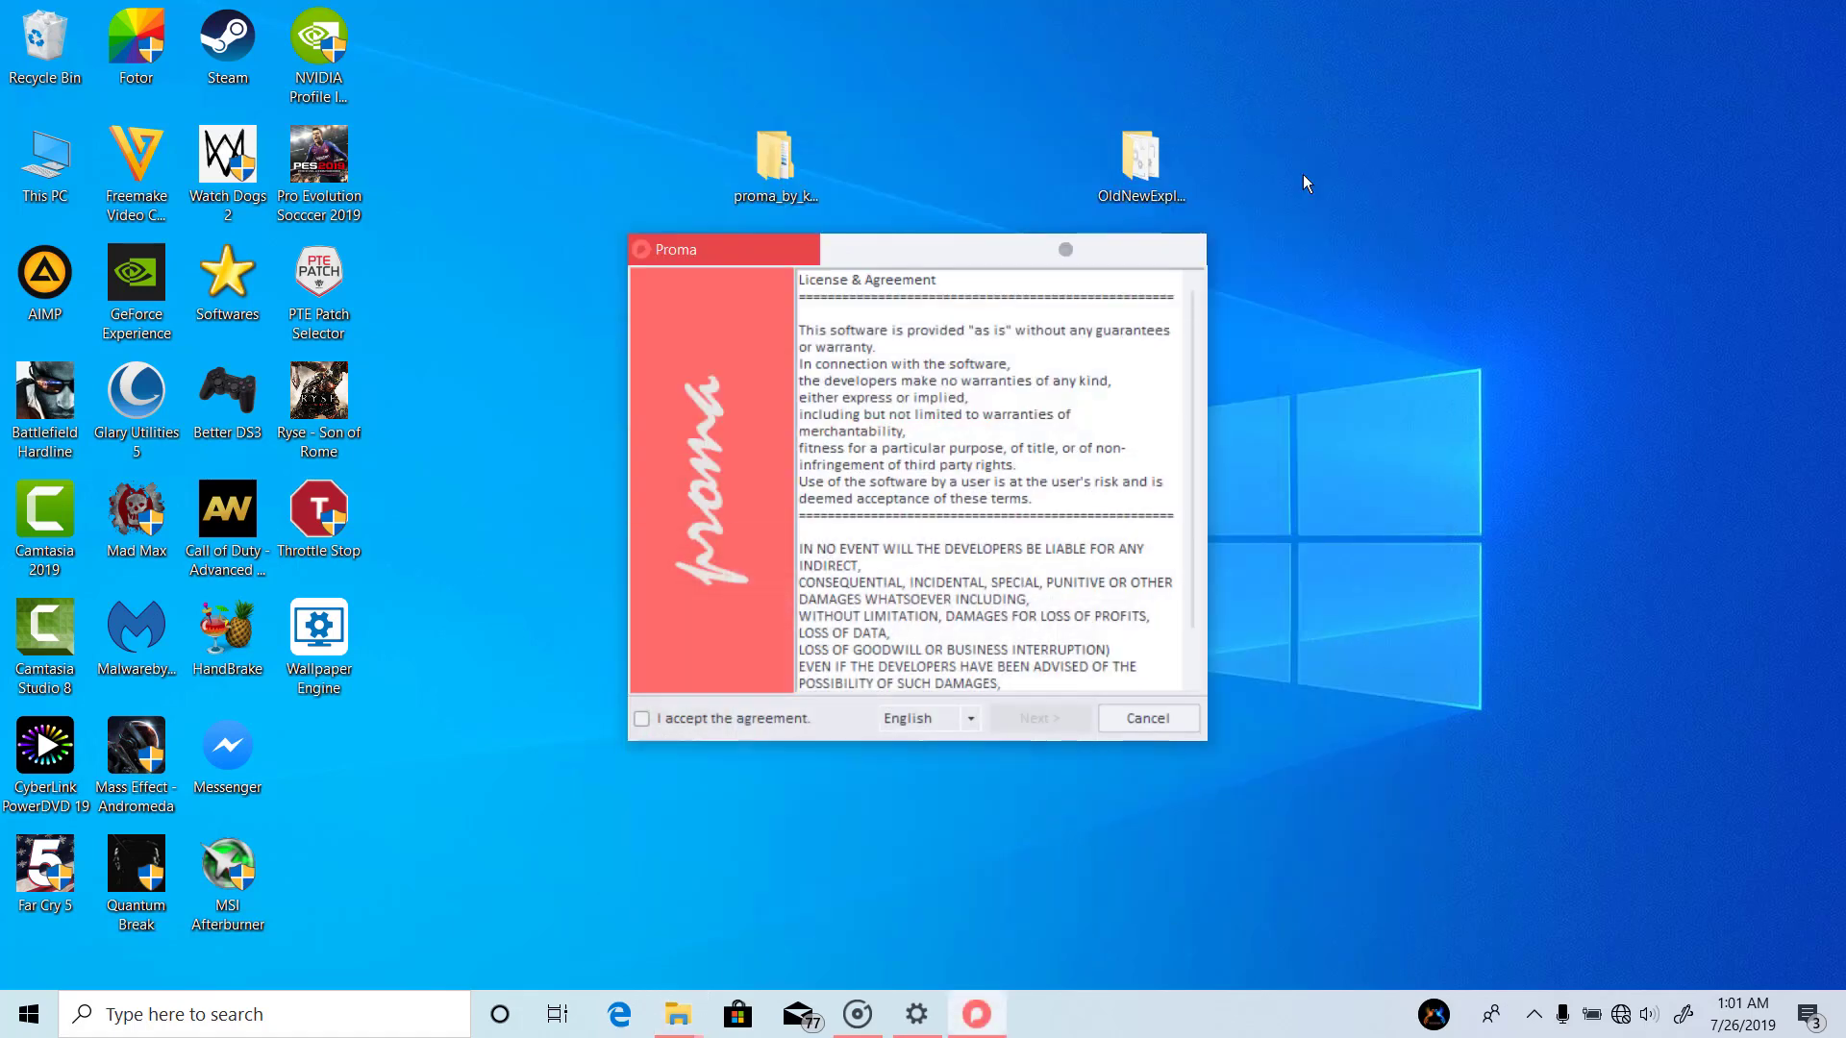
- Accept the agreement and install the Proma icon pack with all files patched and a restore point created
{"action": "left_click", "coordinate": [640, 726]}
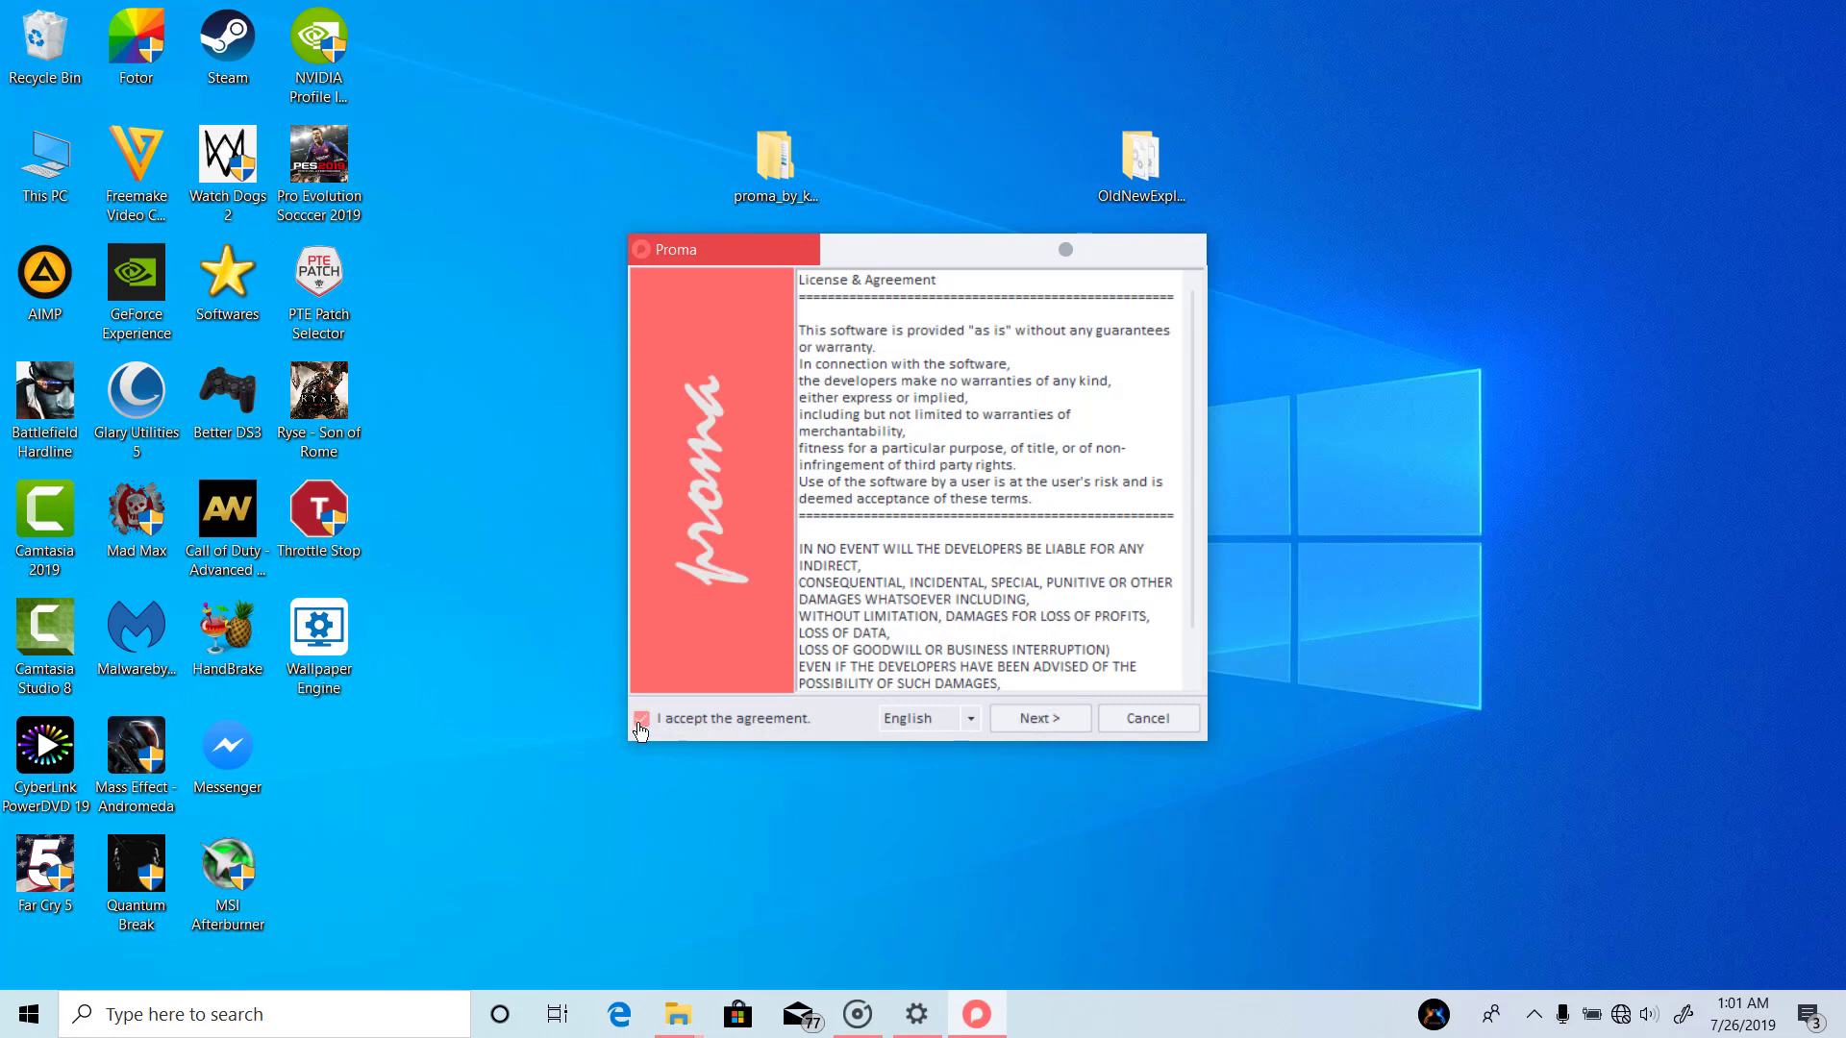
{"action": "left_click", "coordinate": [1045, 727]}
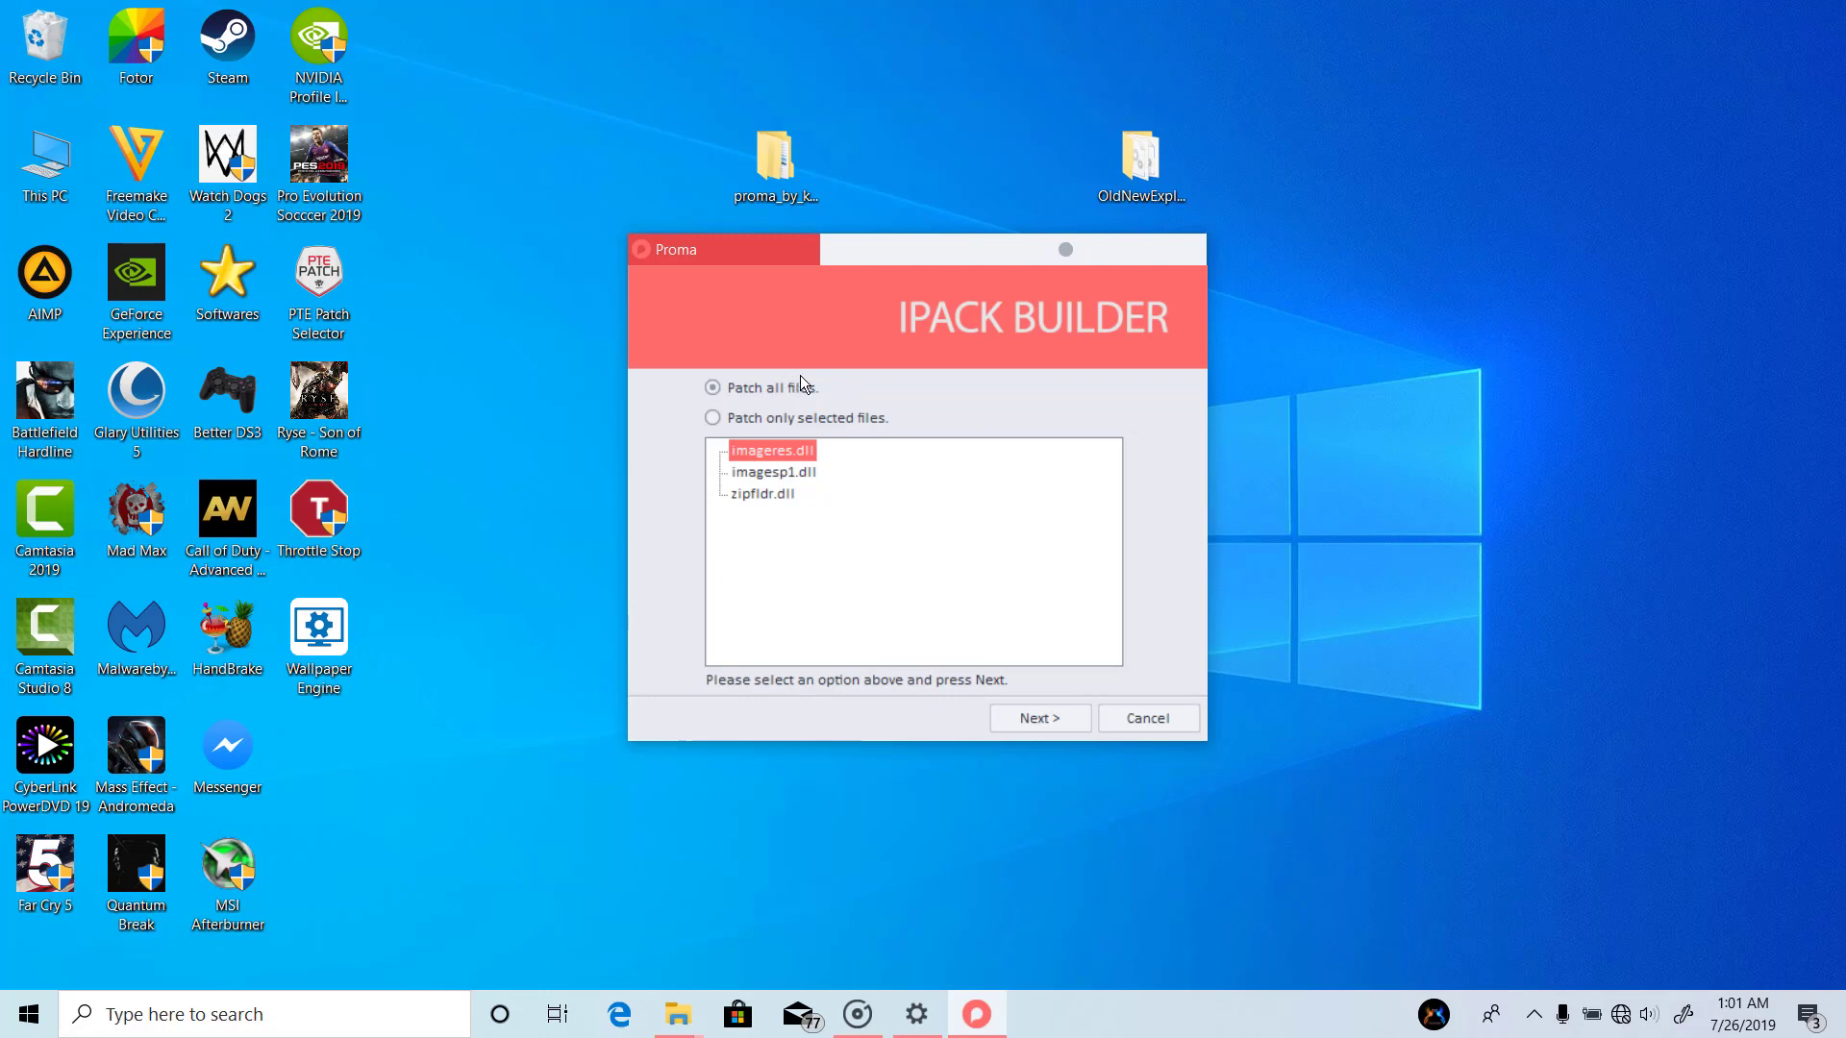
{"action": "left_click", "coordinate": [1021, 720]}
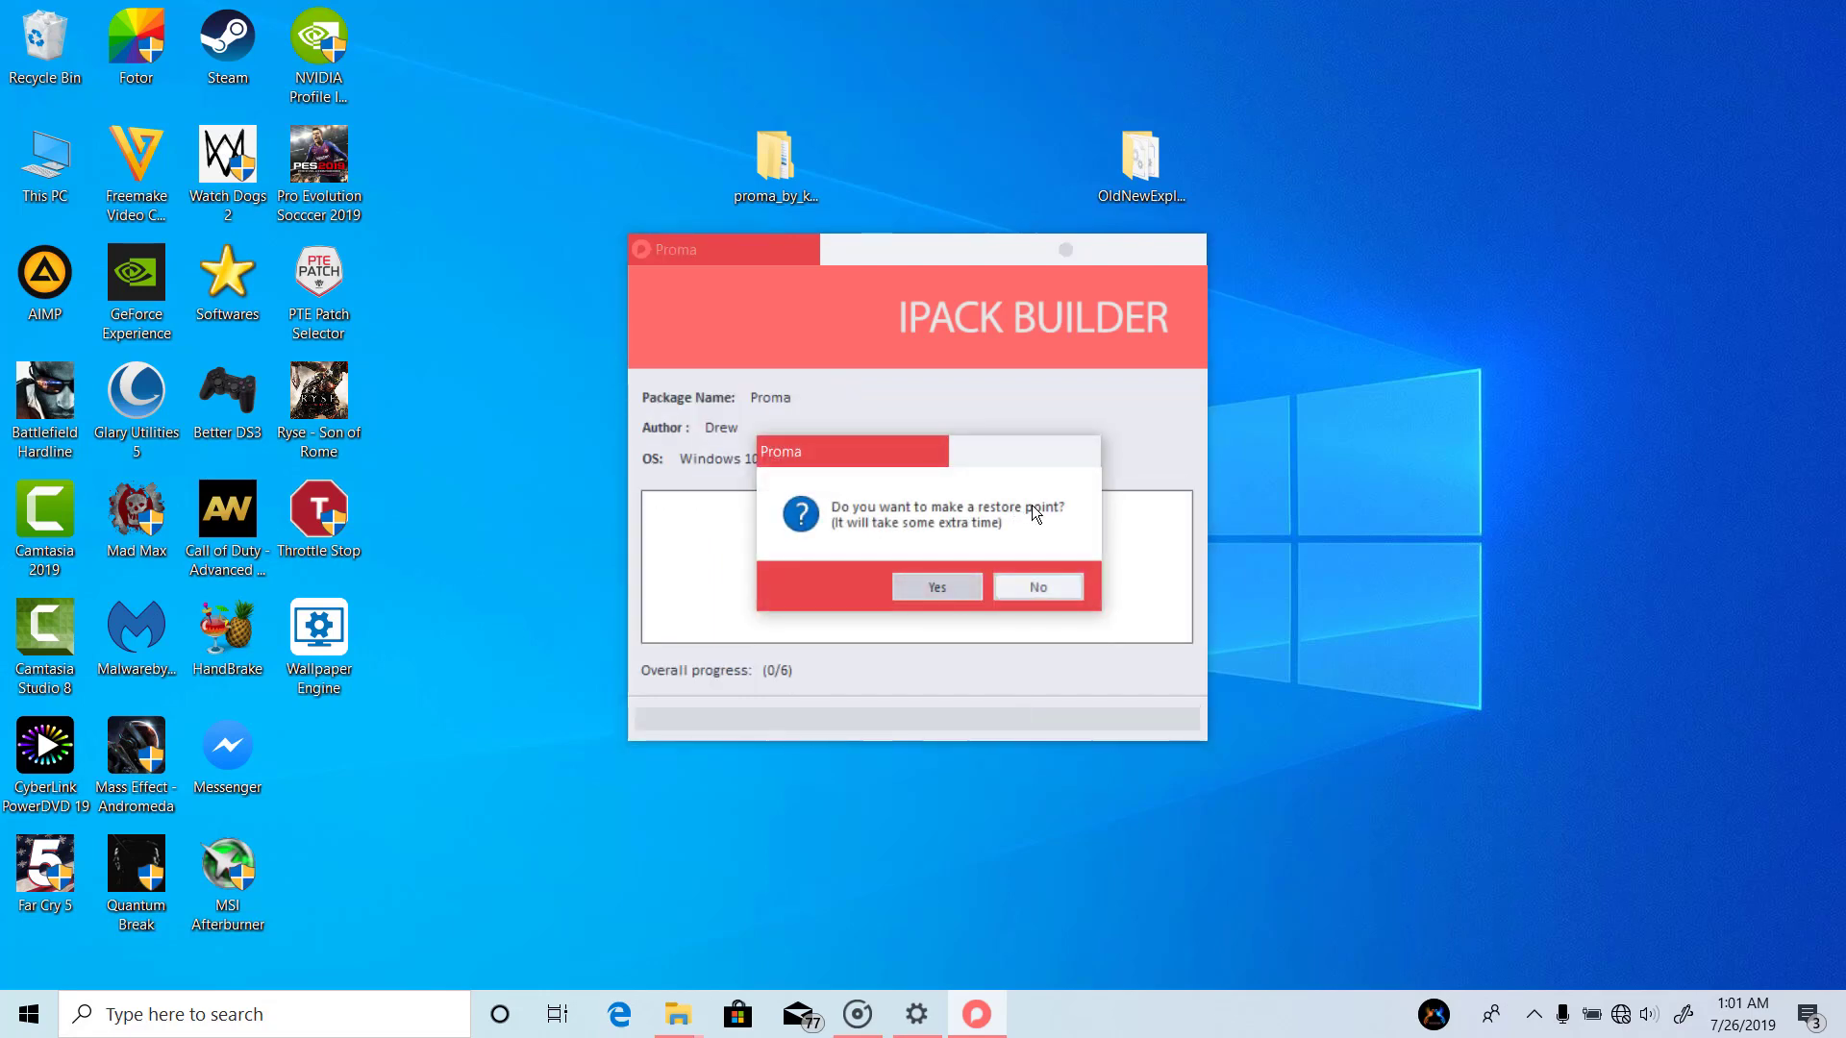
{"action": "left_click", "coordinate": [928, 575]}
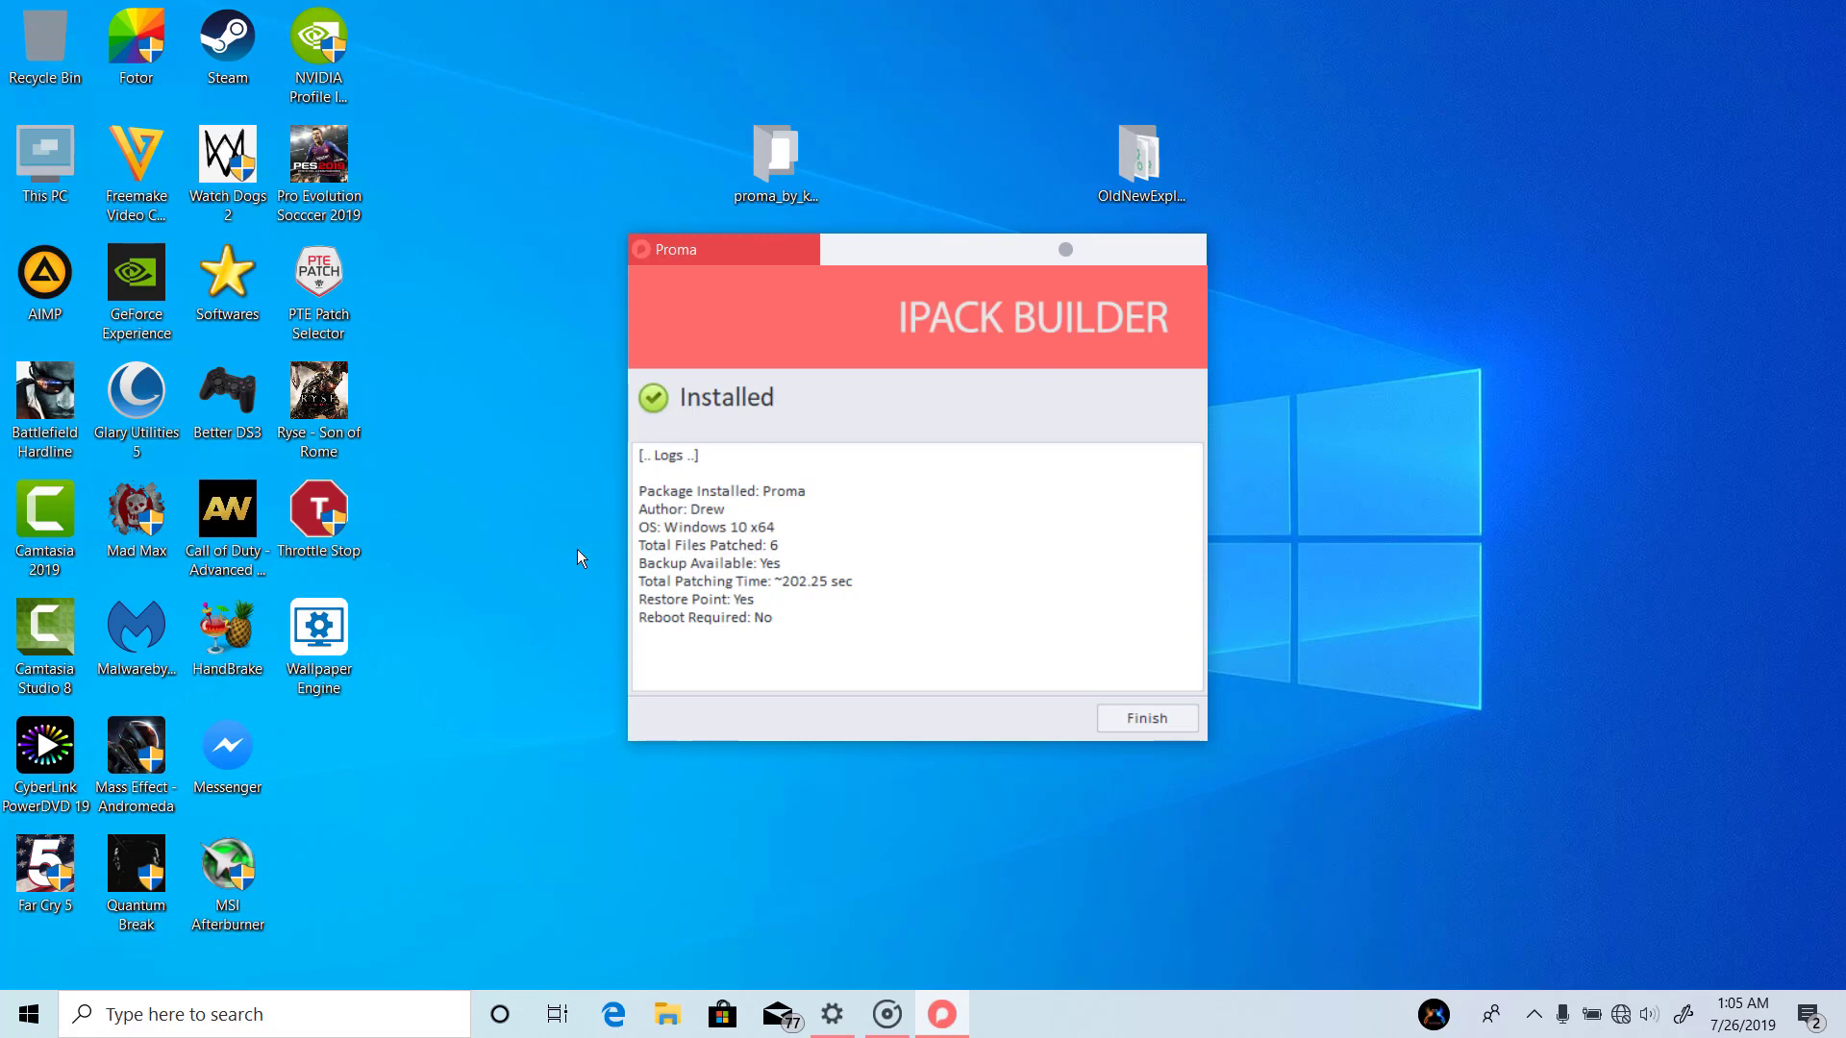
{"action": "left_click", "coordinate": [1133, 717]}
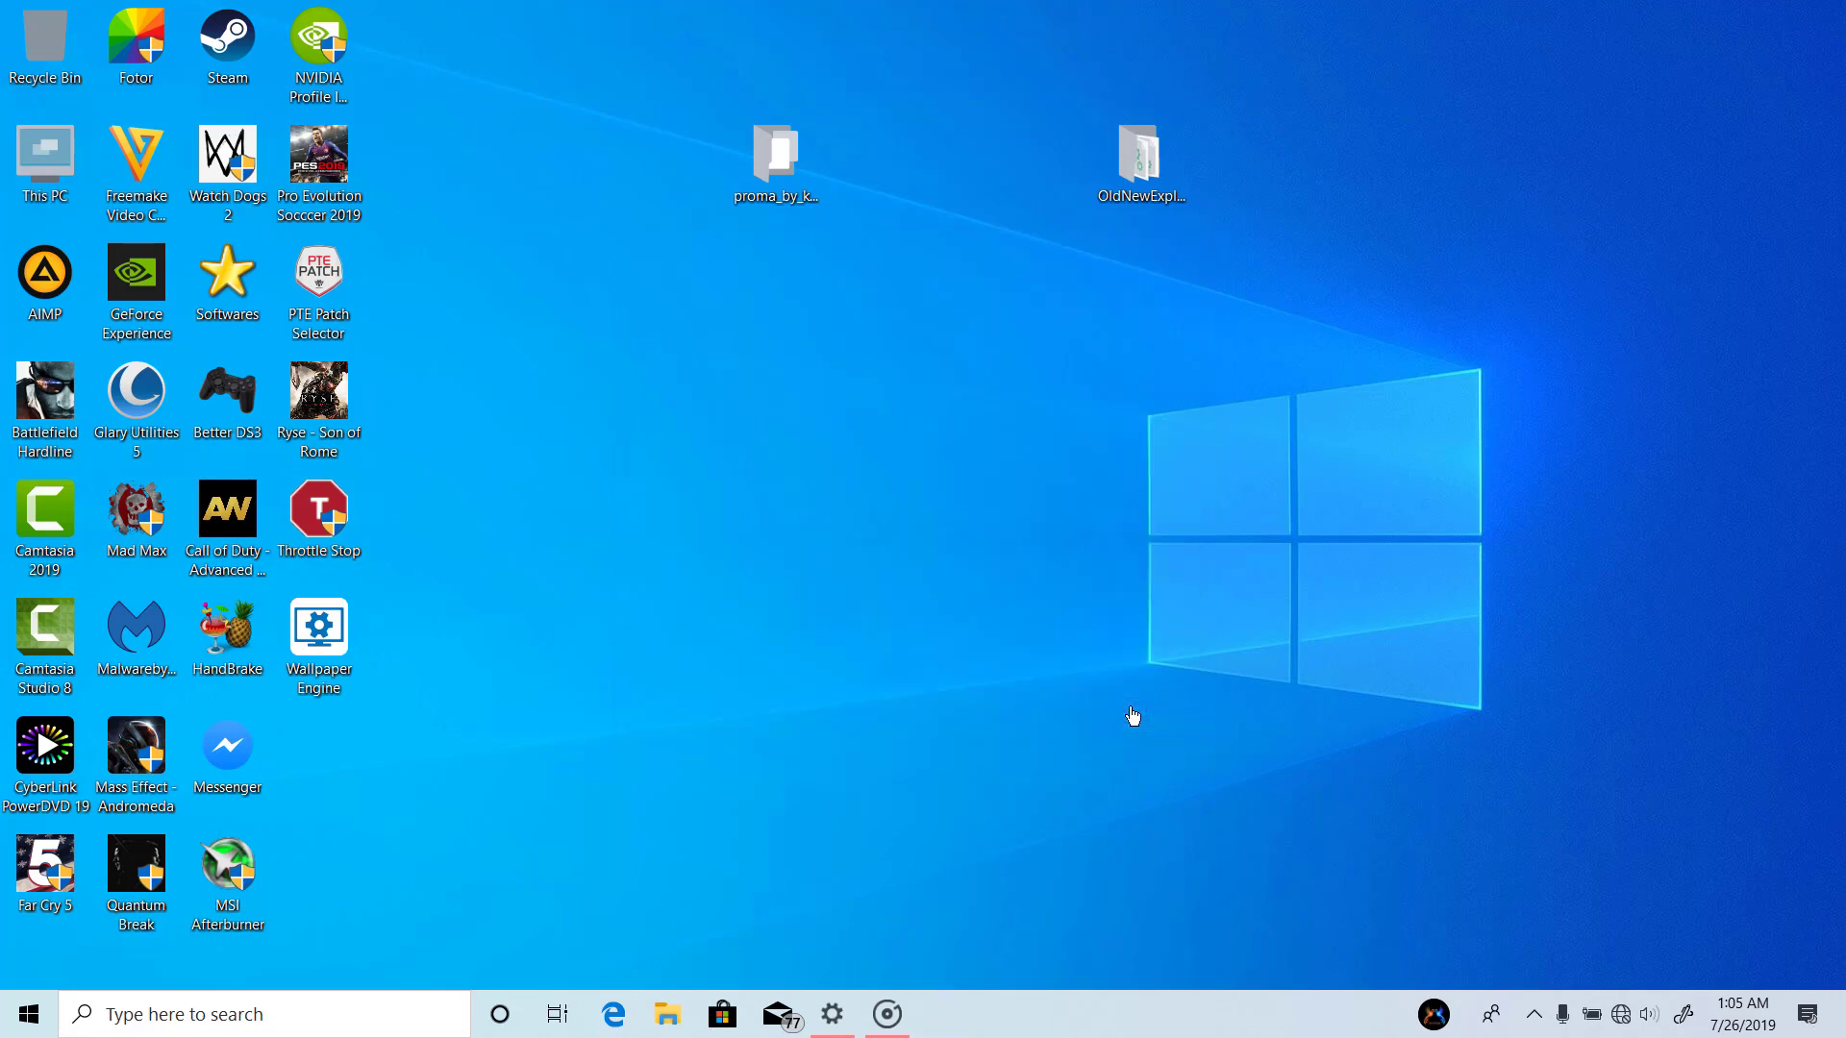
- Open This PC from the desktop to examine the drive and folder icons, and shift the window slightly up and left
{"action": "left_click", "coordinate": [1150, 154]}
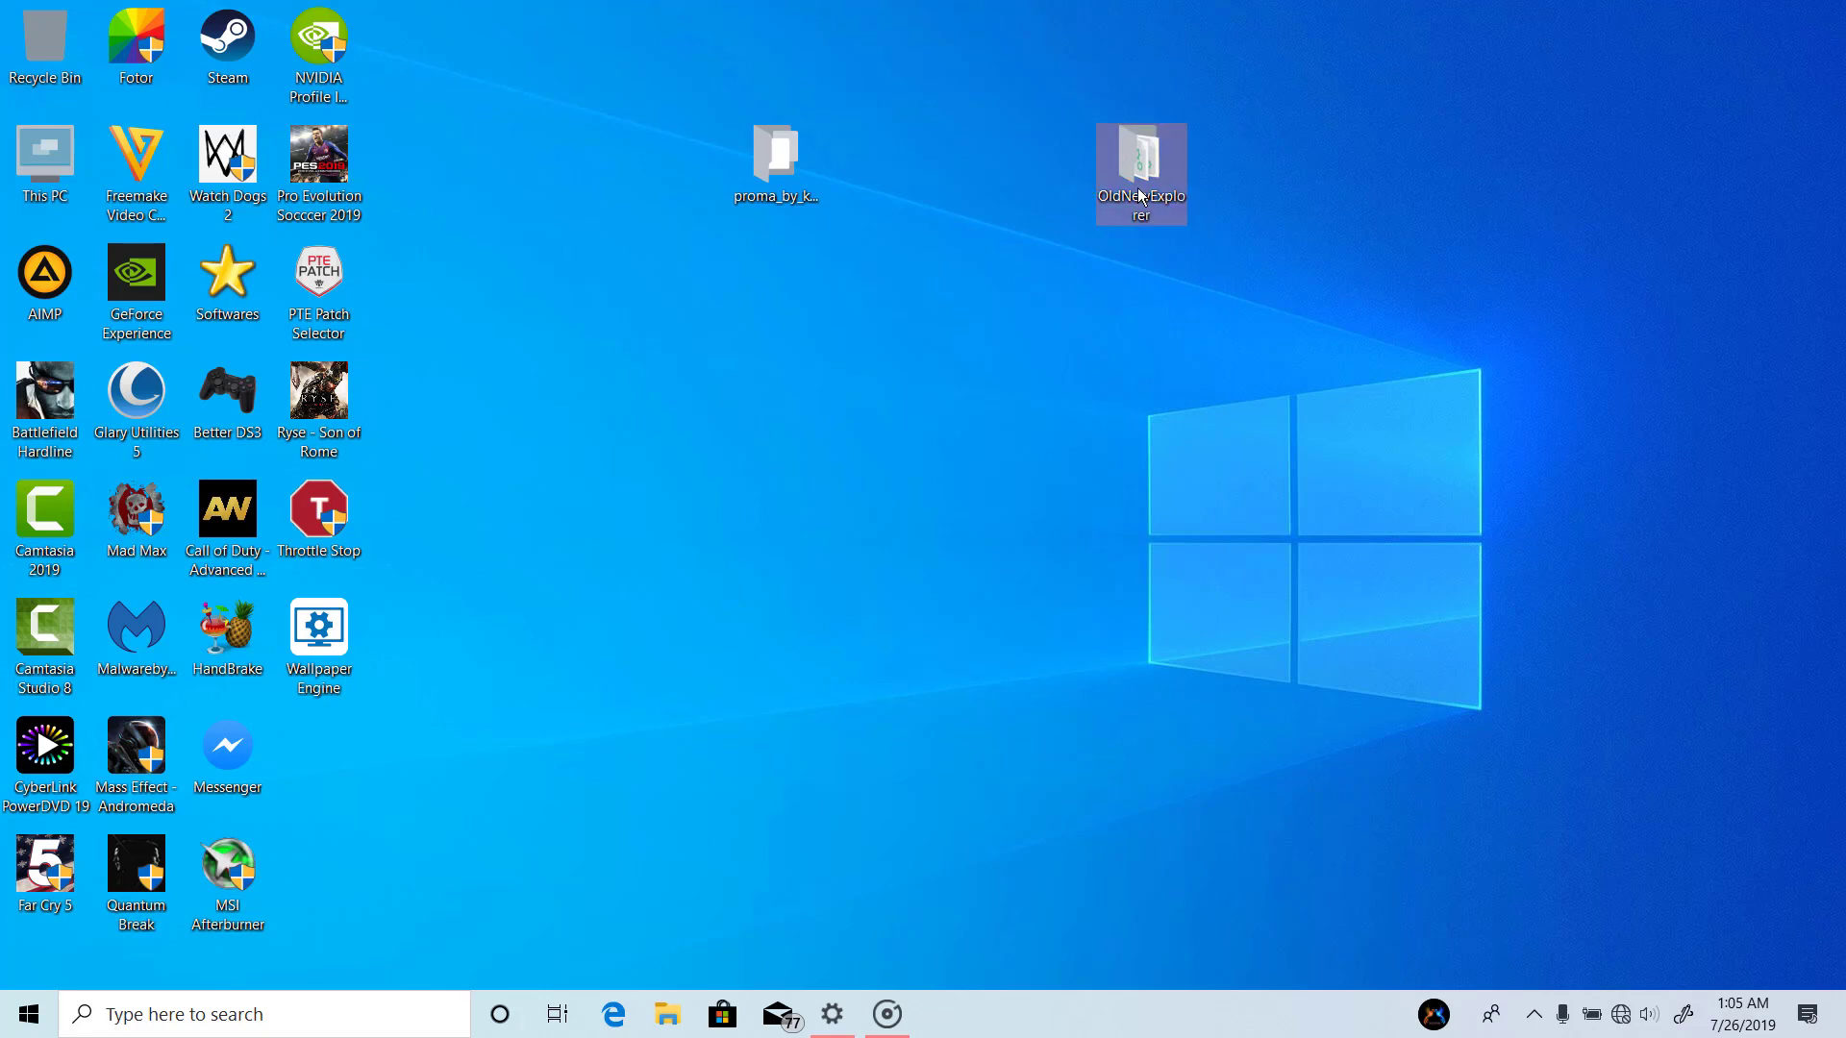
{"action": "double_click", "coordinate": [31, 162]}
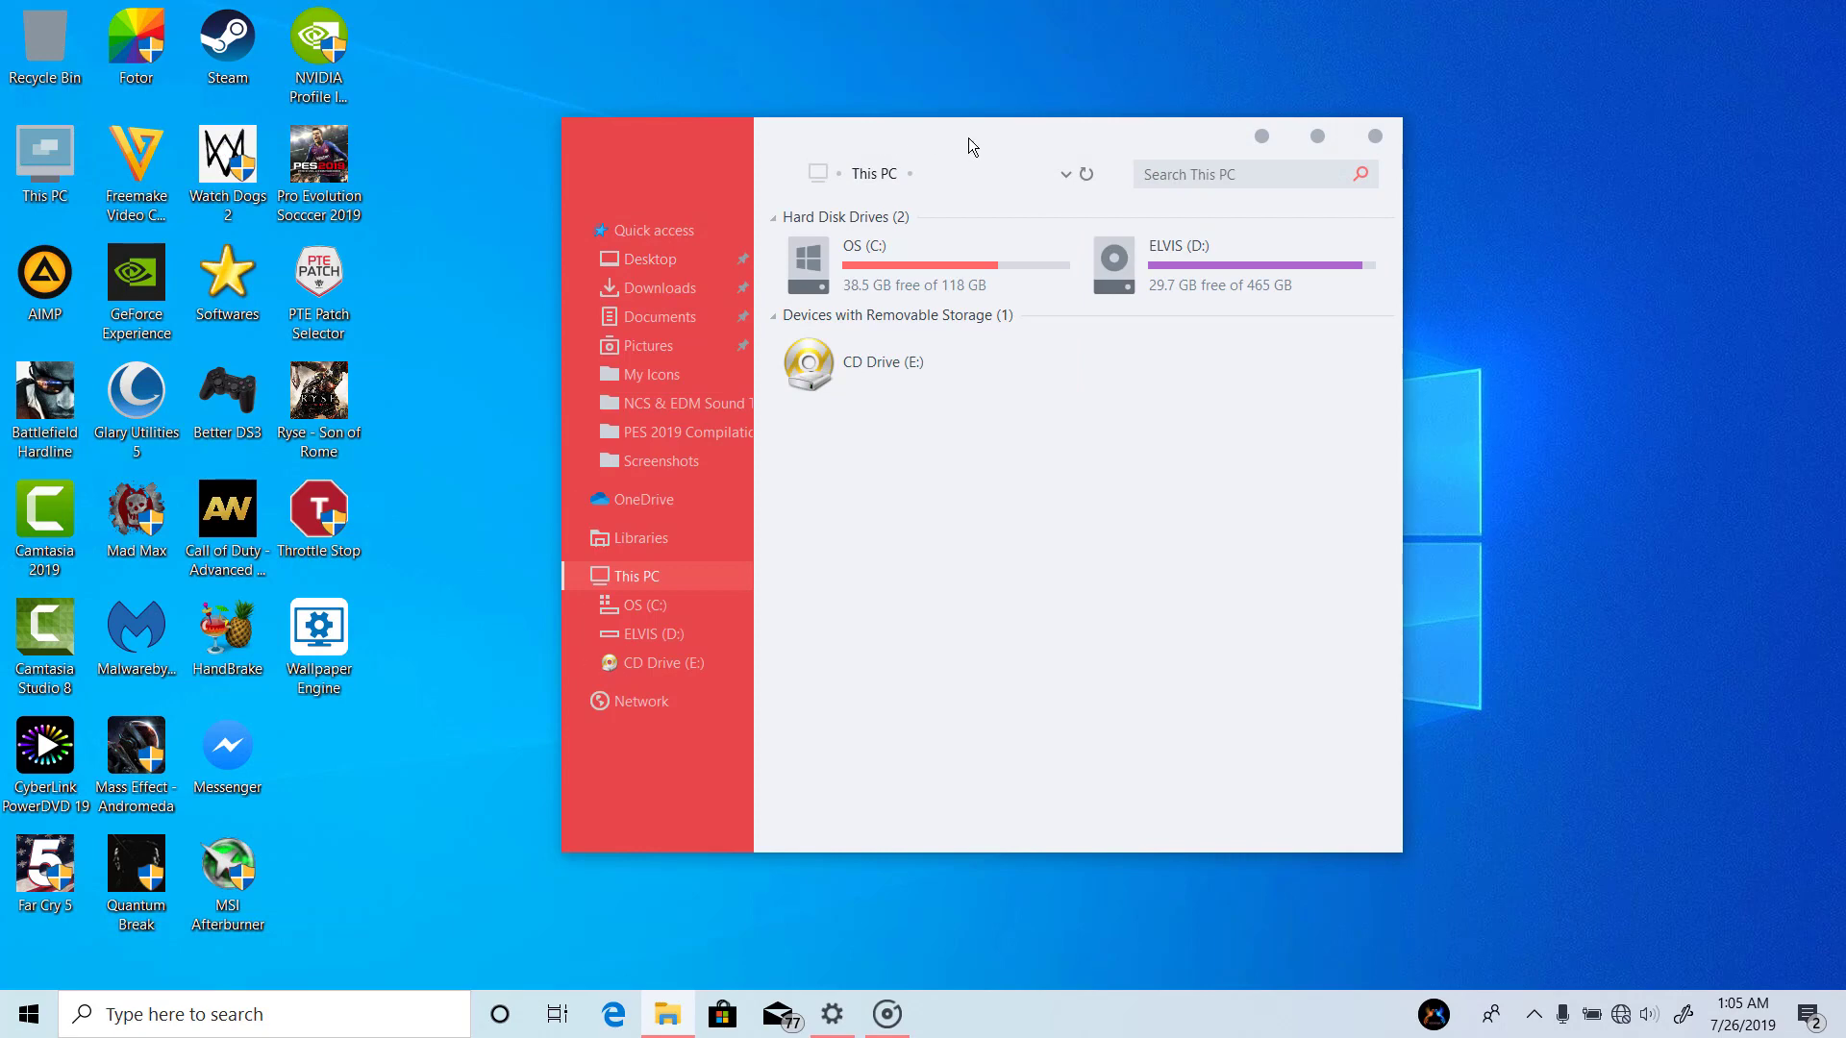
{"action": "left_click_drag", "start_coordinate": [967, 136], "coordinate": [921, 102]}
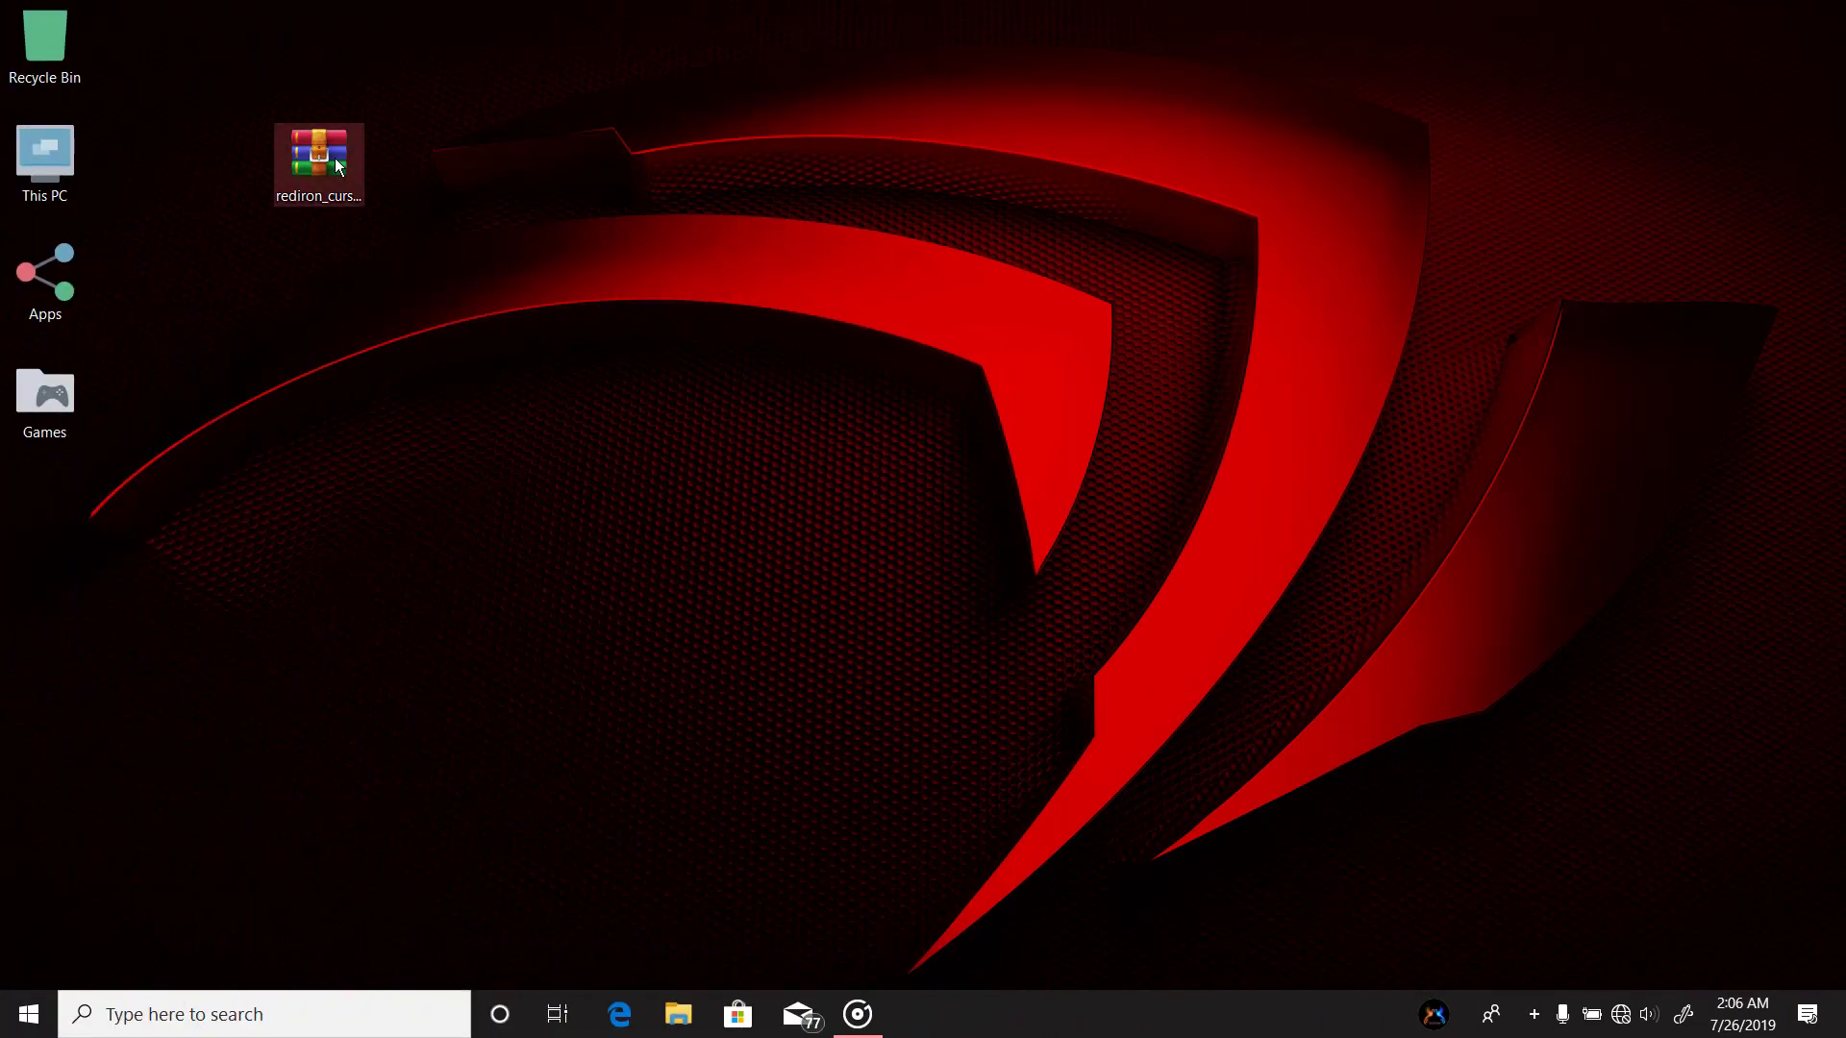
- Move the rediron cursor pack archive toward the desktop's middle, extract it into its own folder, and place the folder below the archive
{"action": "left_click_drag", "start_coordinate": [336, 160], "coordinate": [805, 178]}
{"action": "right_click", "coordinate": [759, 152]}
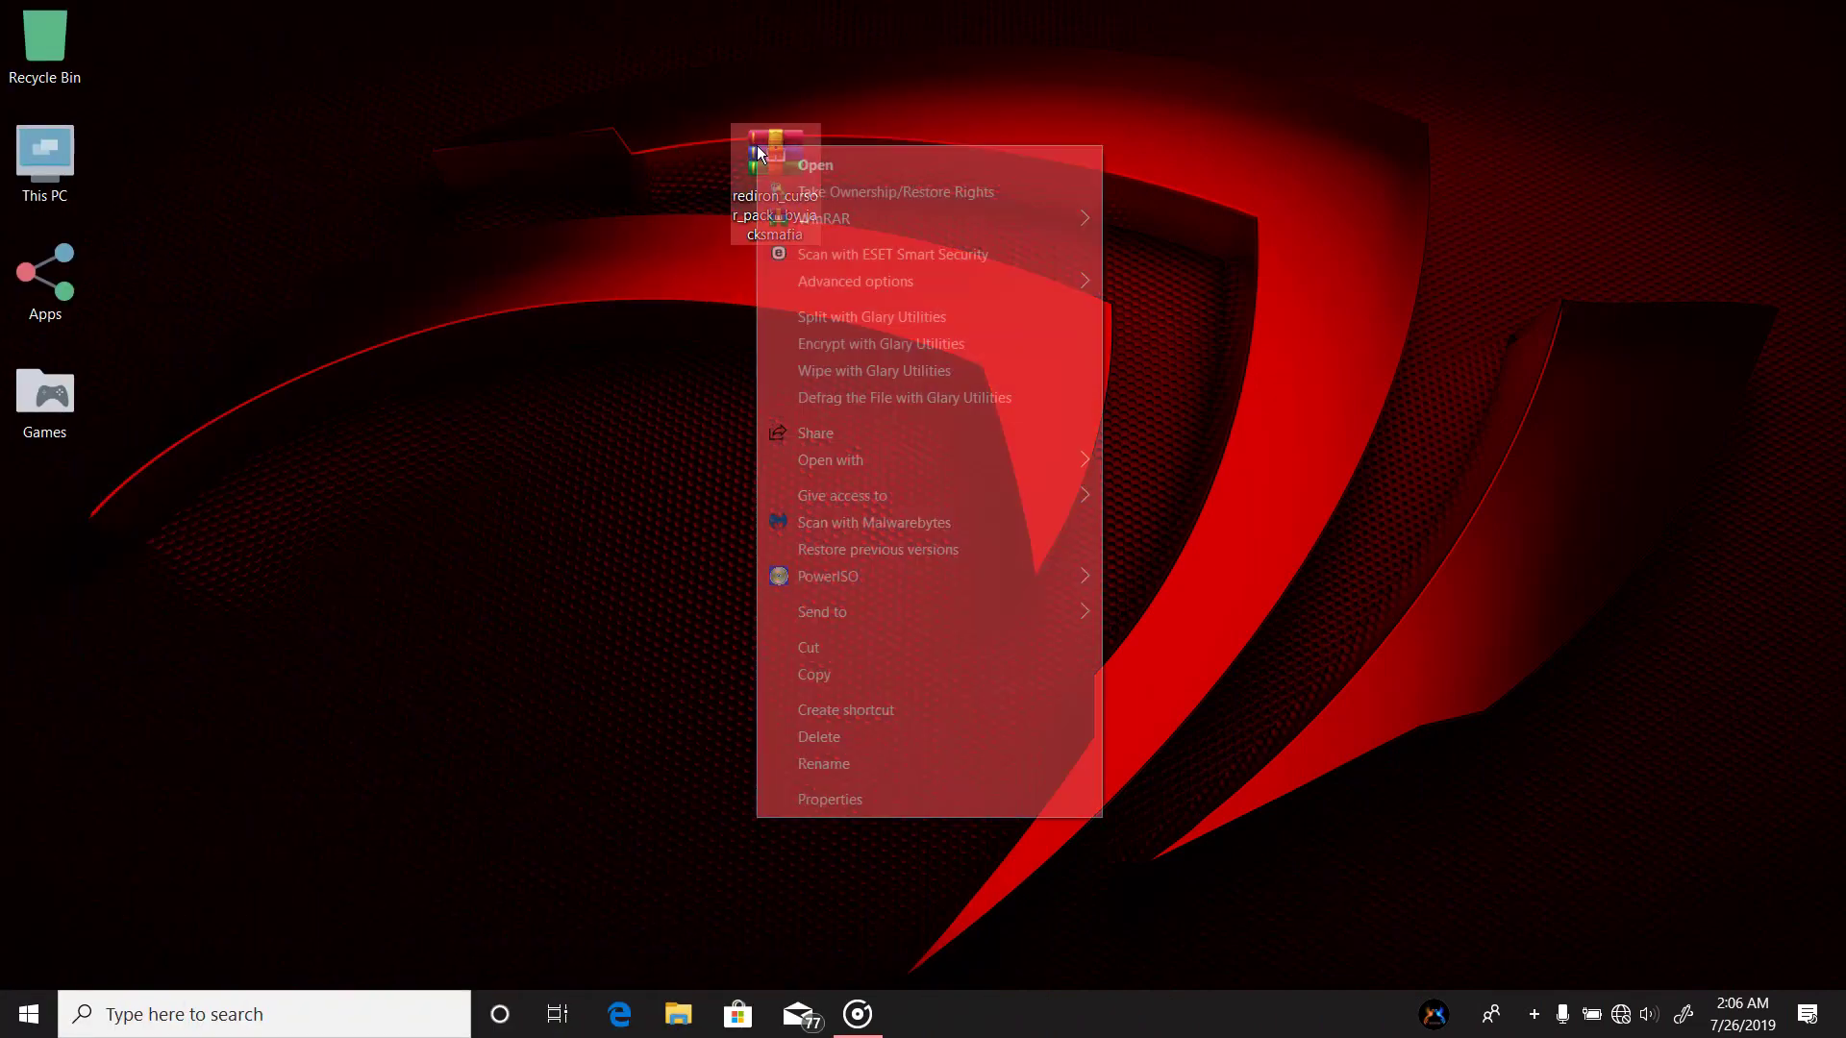
{"action": "mouse_move", "coordinate": [959, 223]}
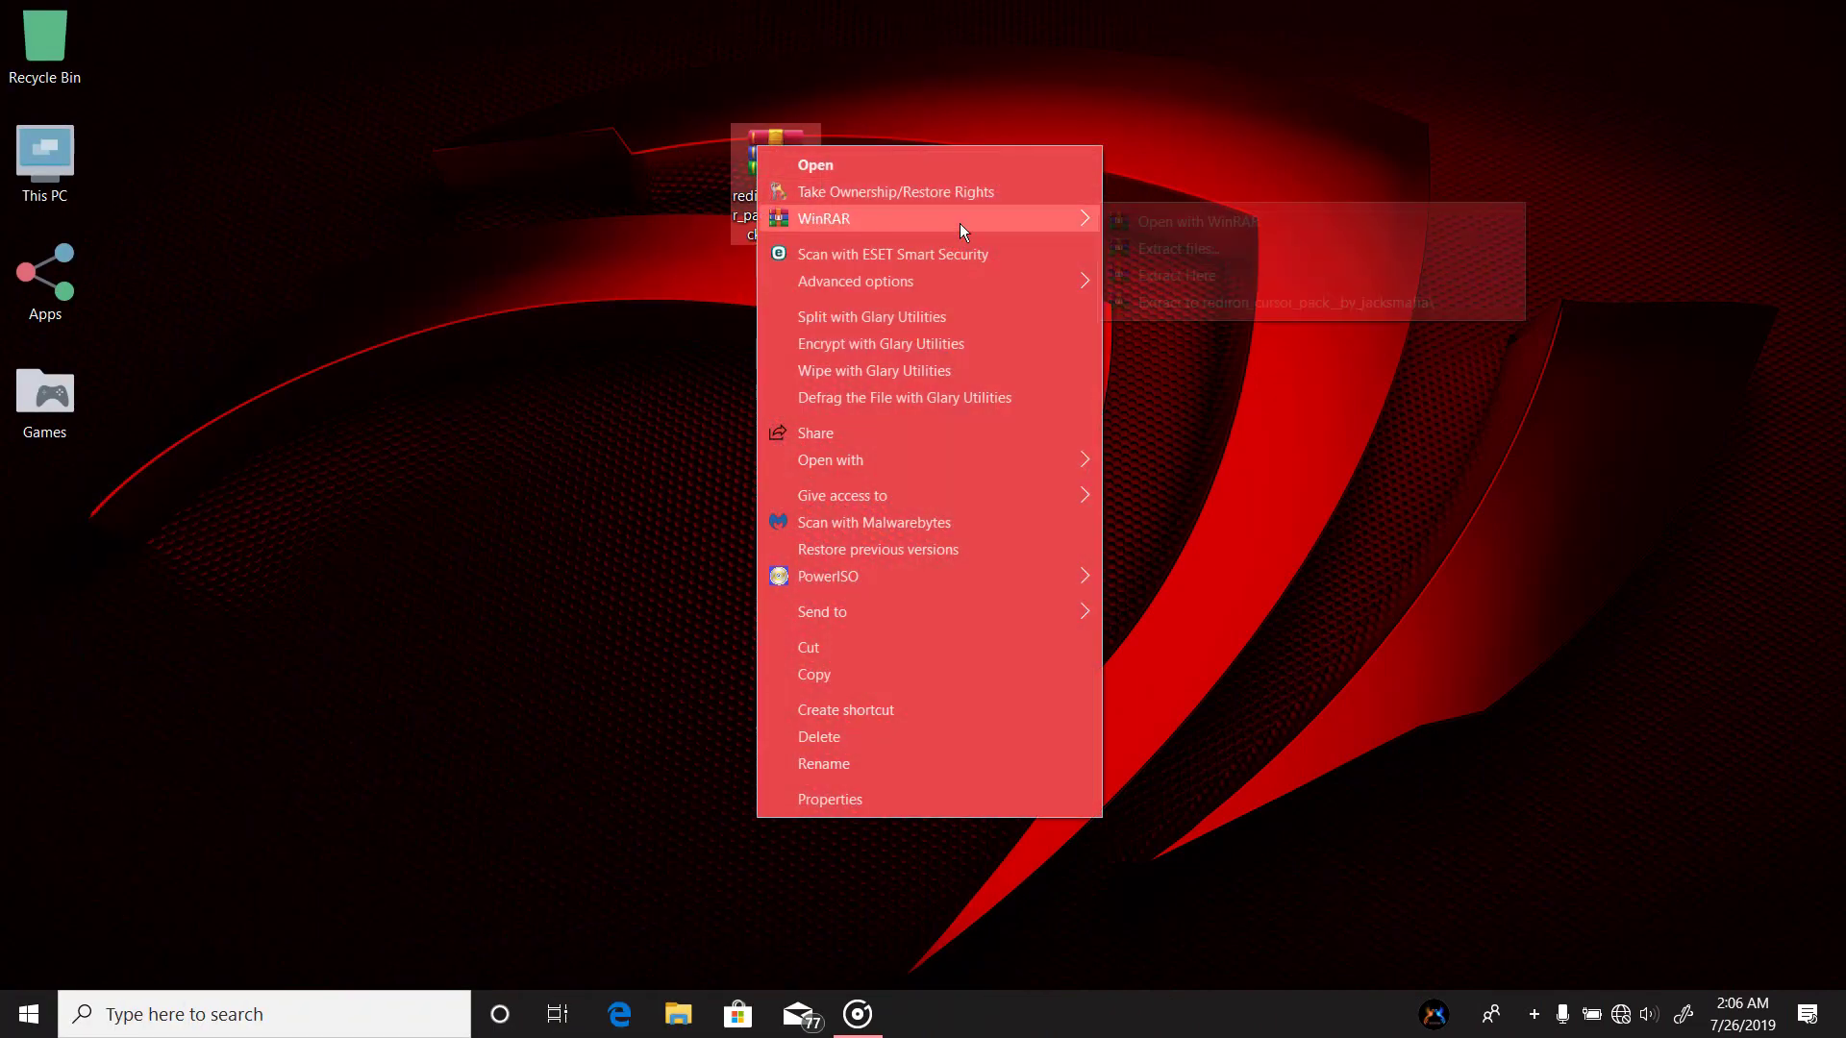
{"action": "left_click", "coordinate": [1301, 294]}
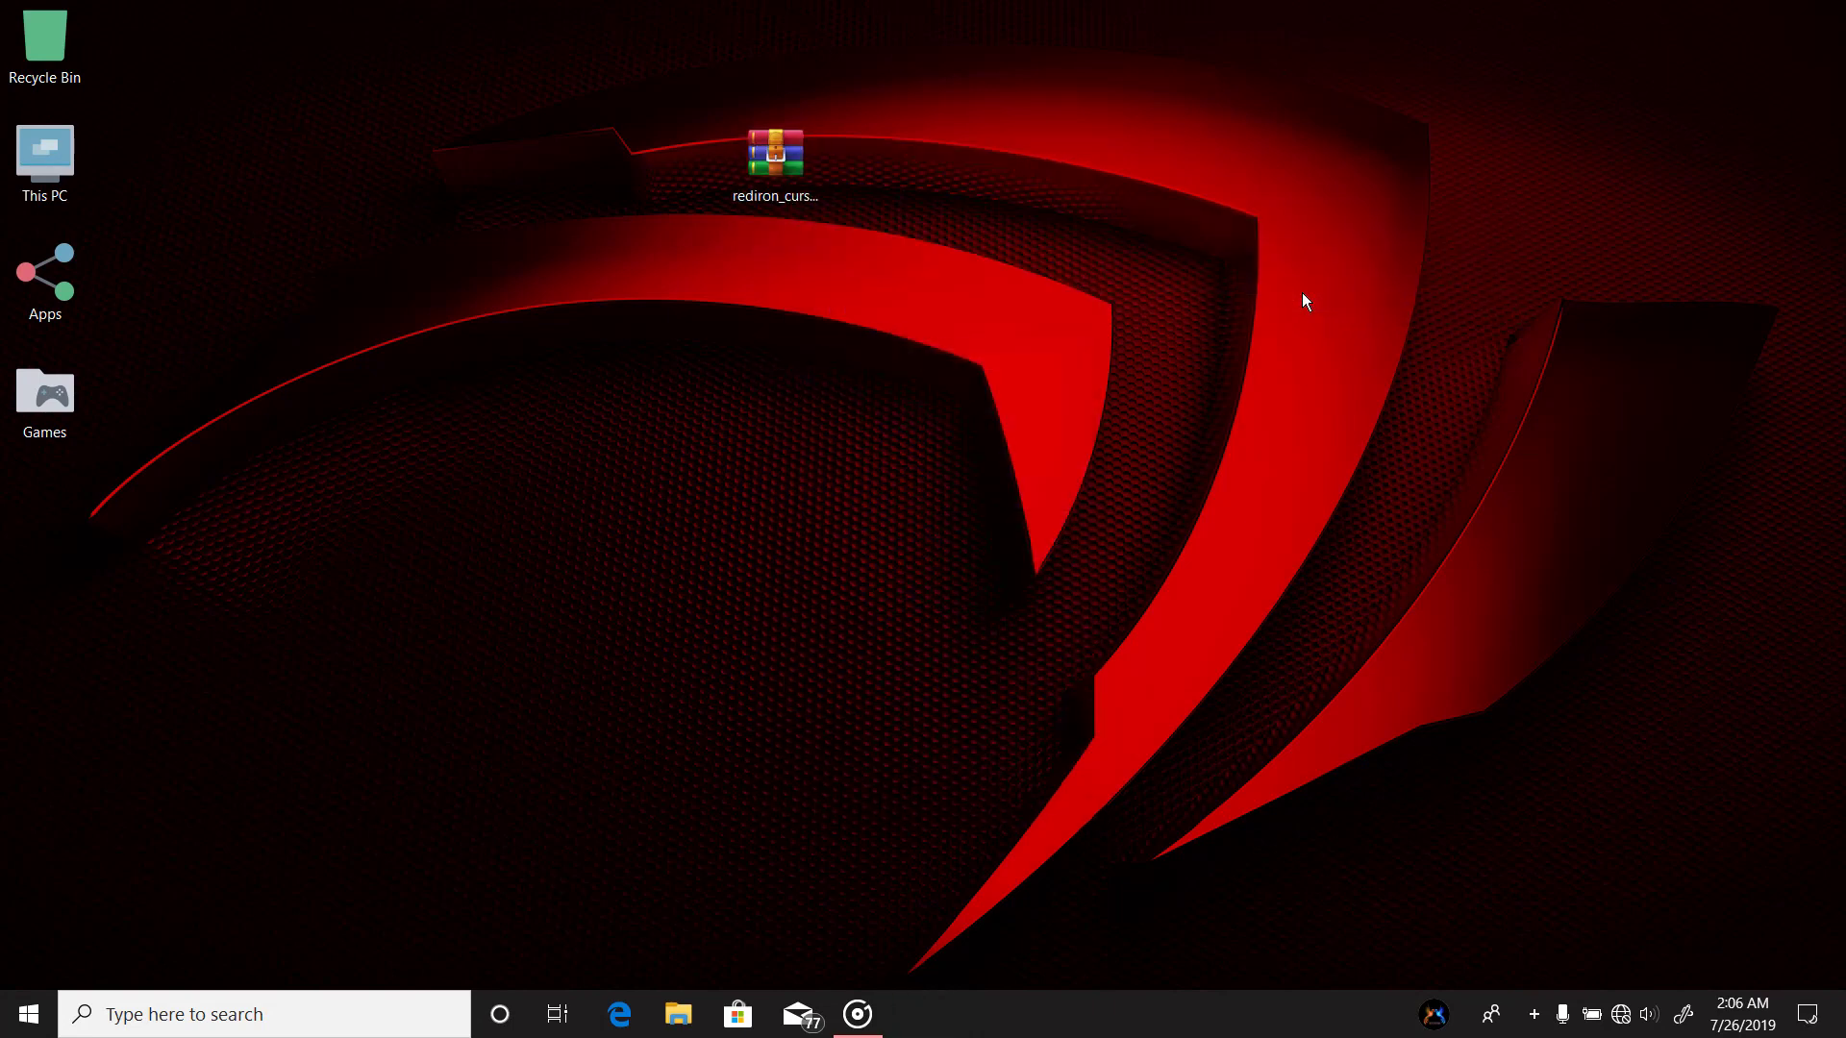
{"action": "left_click_drag", "start_coordinate": [48, 530], "coordinate": [779, 530]}
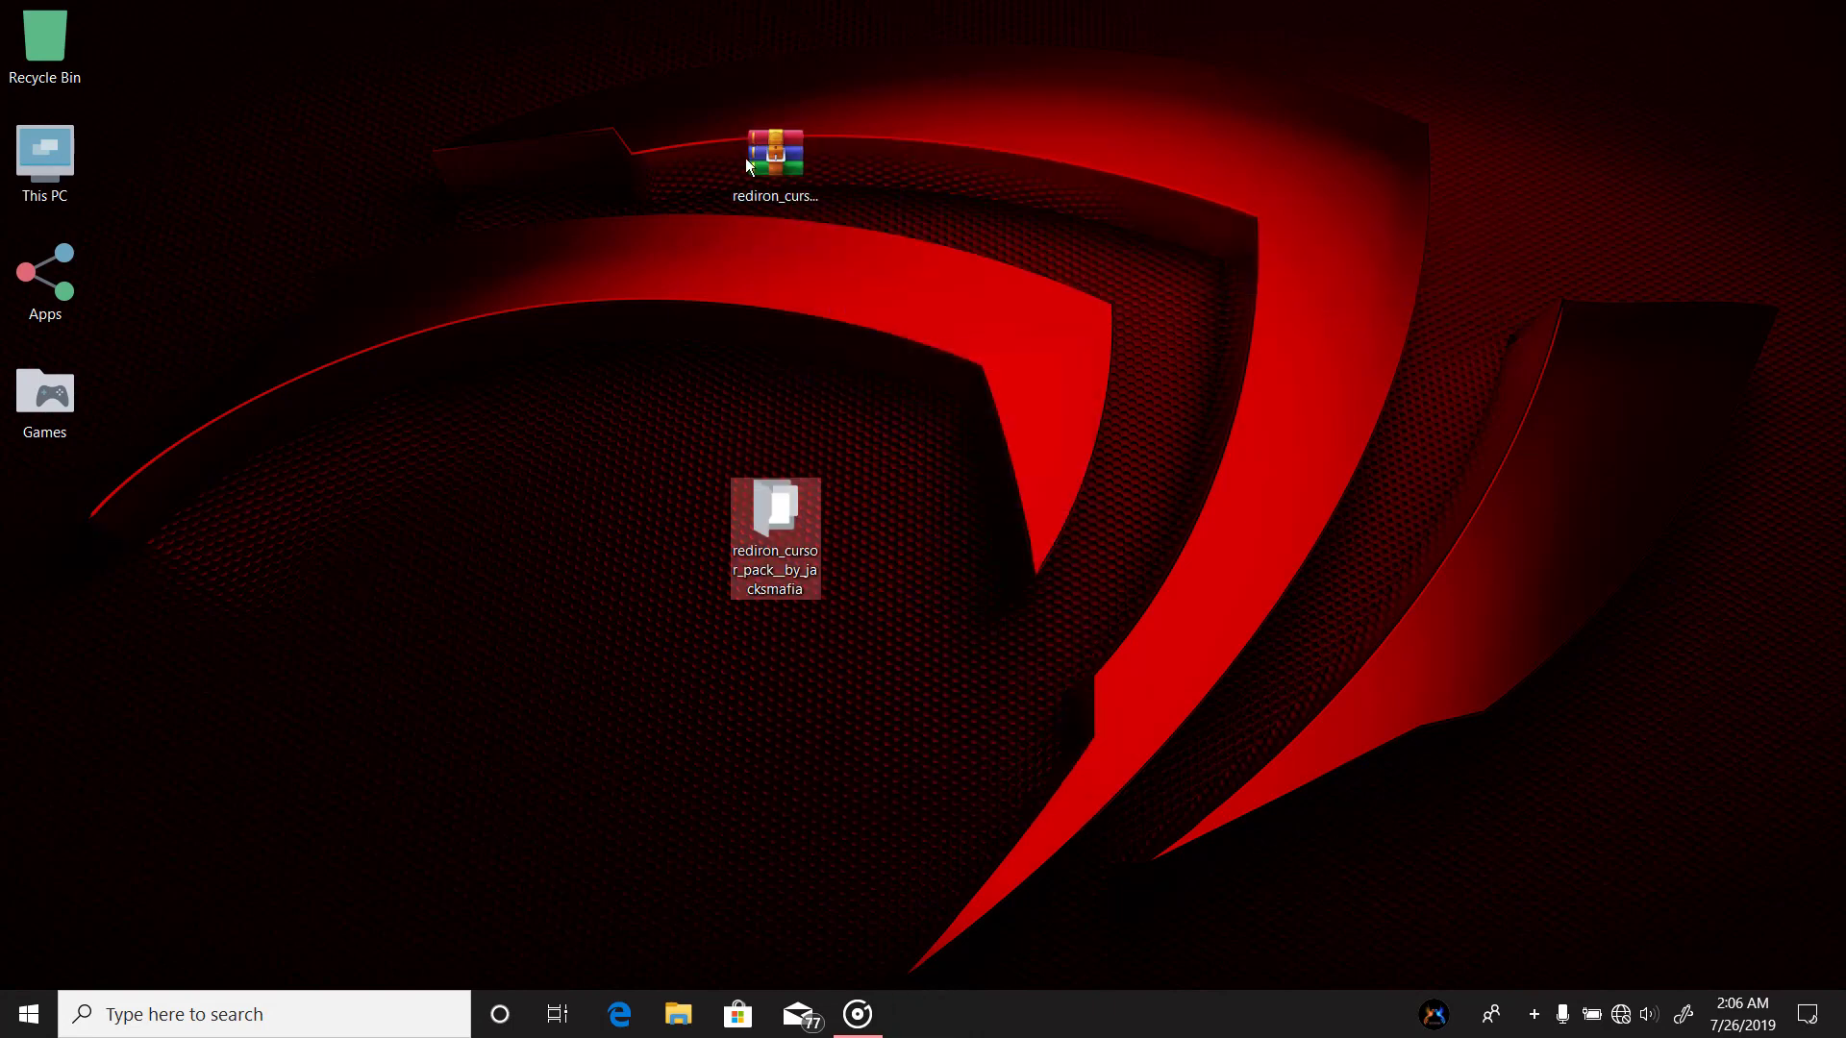
- Discard the rediron cursor pack archive in the Recycle Bin, and move the extracted folder to the desktop's upper edge
{"action": "left_click_drag", "start_coordinate": [807, 152], "coordinate": [67, 82]}
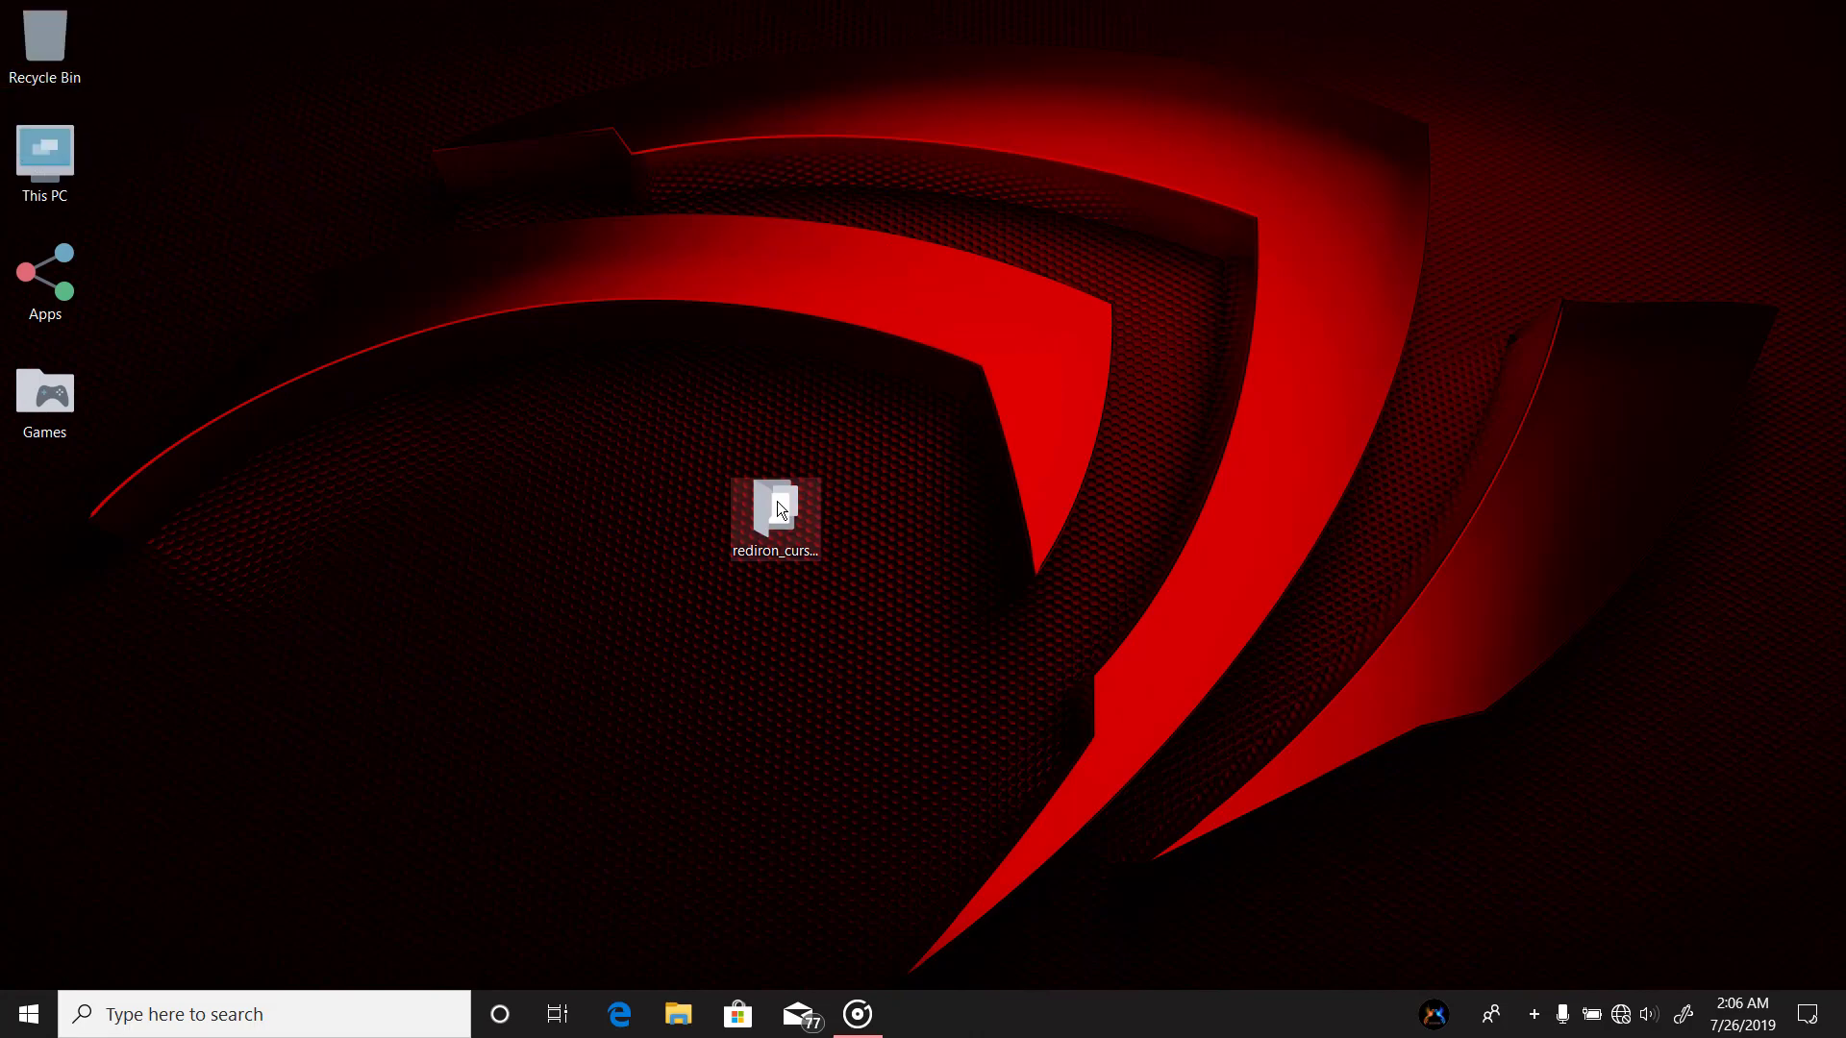
{"action": "left_click_drag", "start_coordinate": [777, 500], "coordinate": [1317, 15]}
- Open the Rediron folder inside the extracted cursor pack, and shift its window toward the right side of the desktop
{"action": "double_click", "coordinate": [1318, 42]}
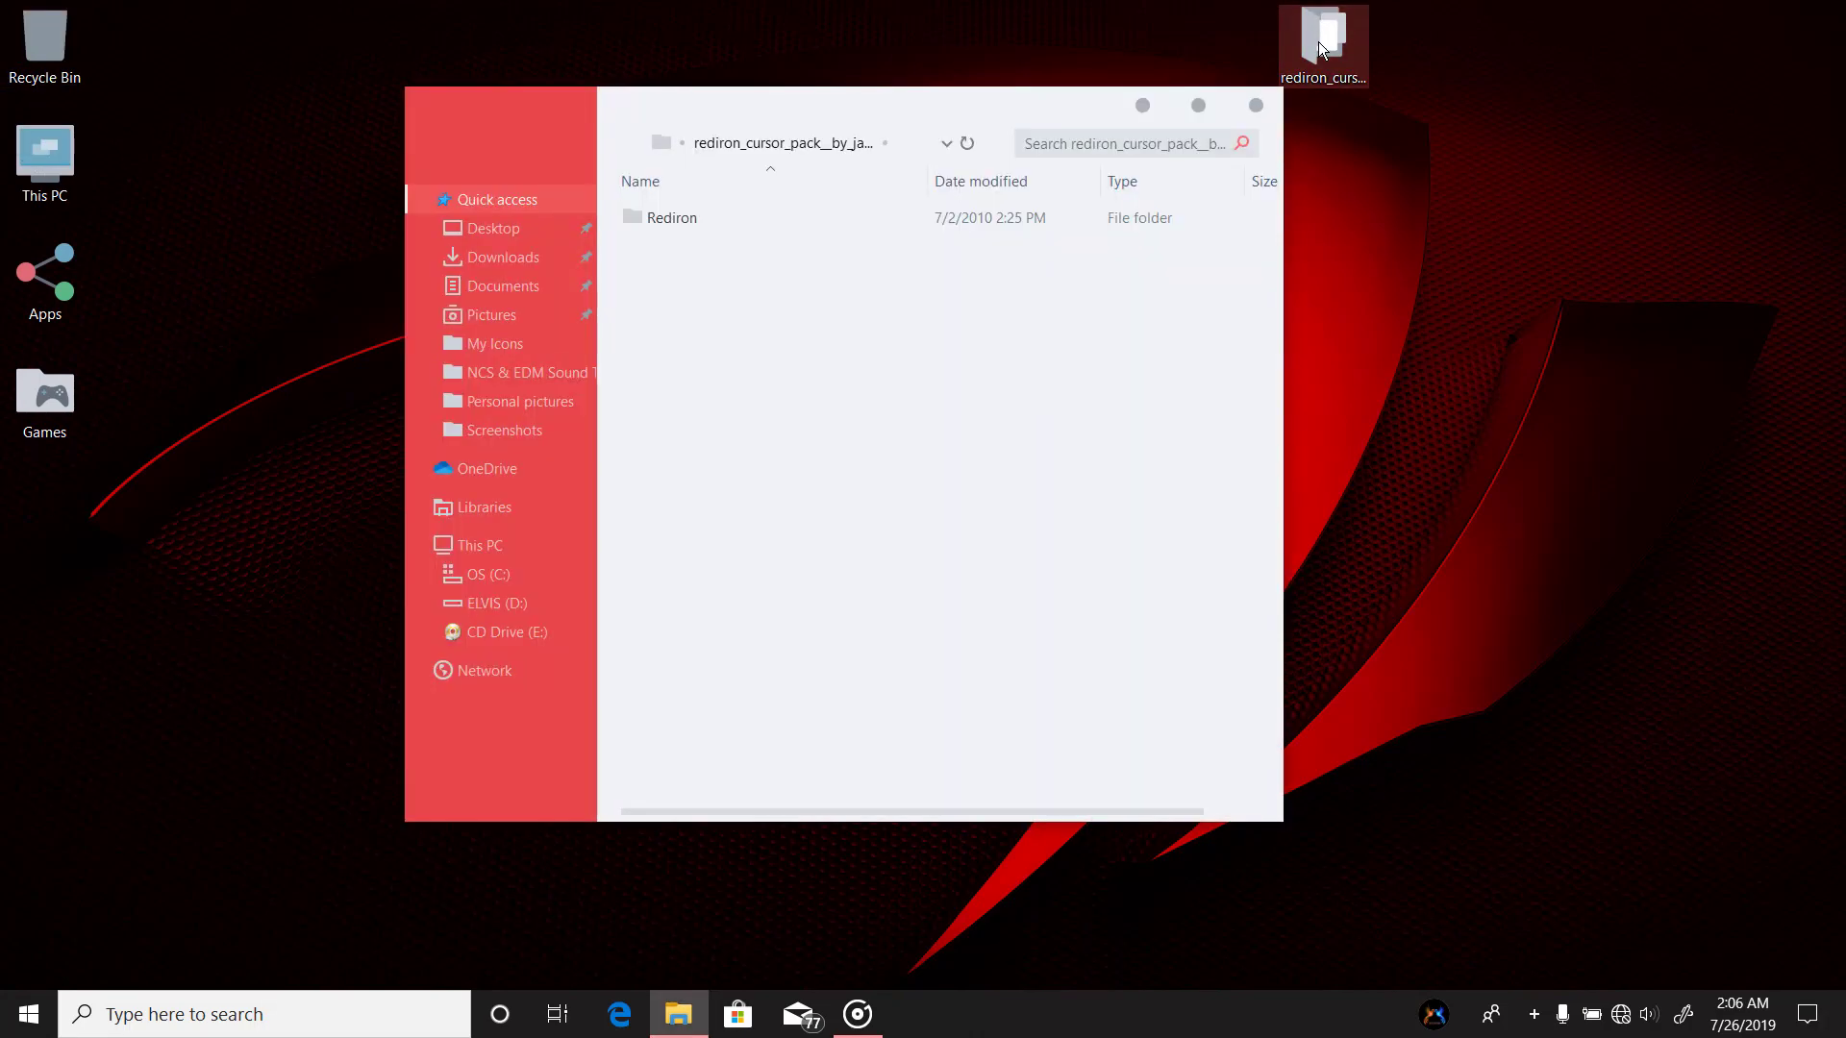
{"action": "left_click_drag", "start_coordinate": [890, 108], "coordinate": [1260, 57]}
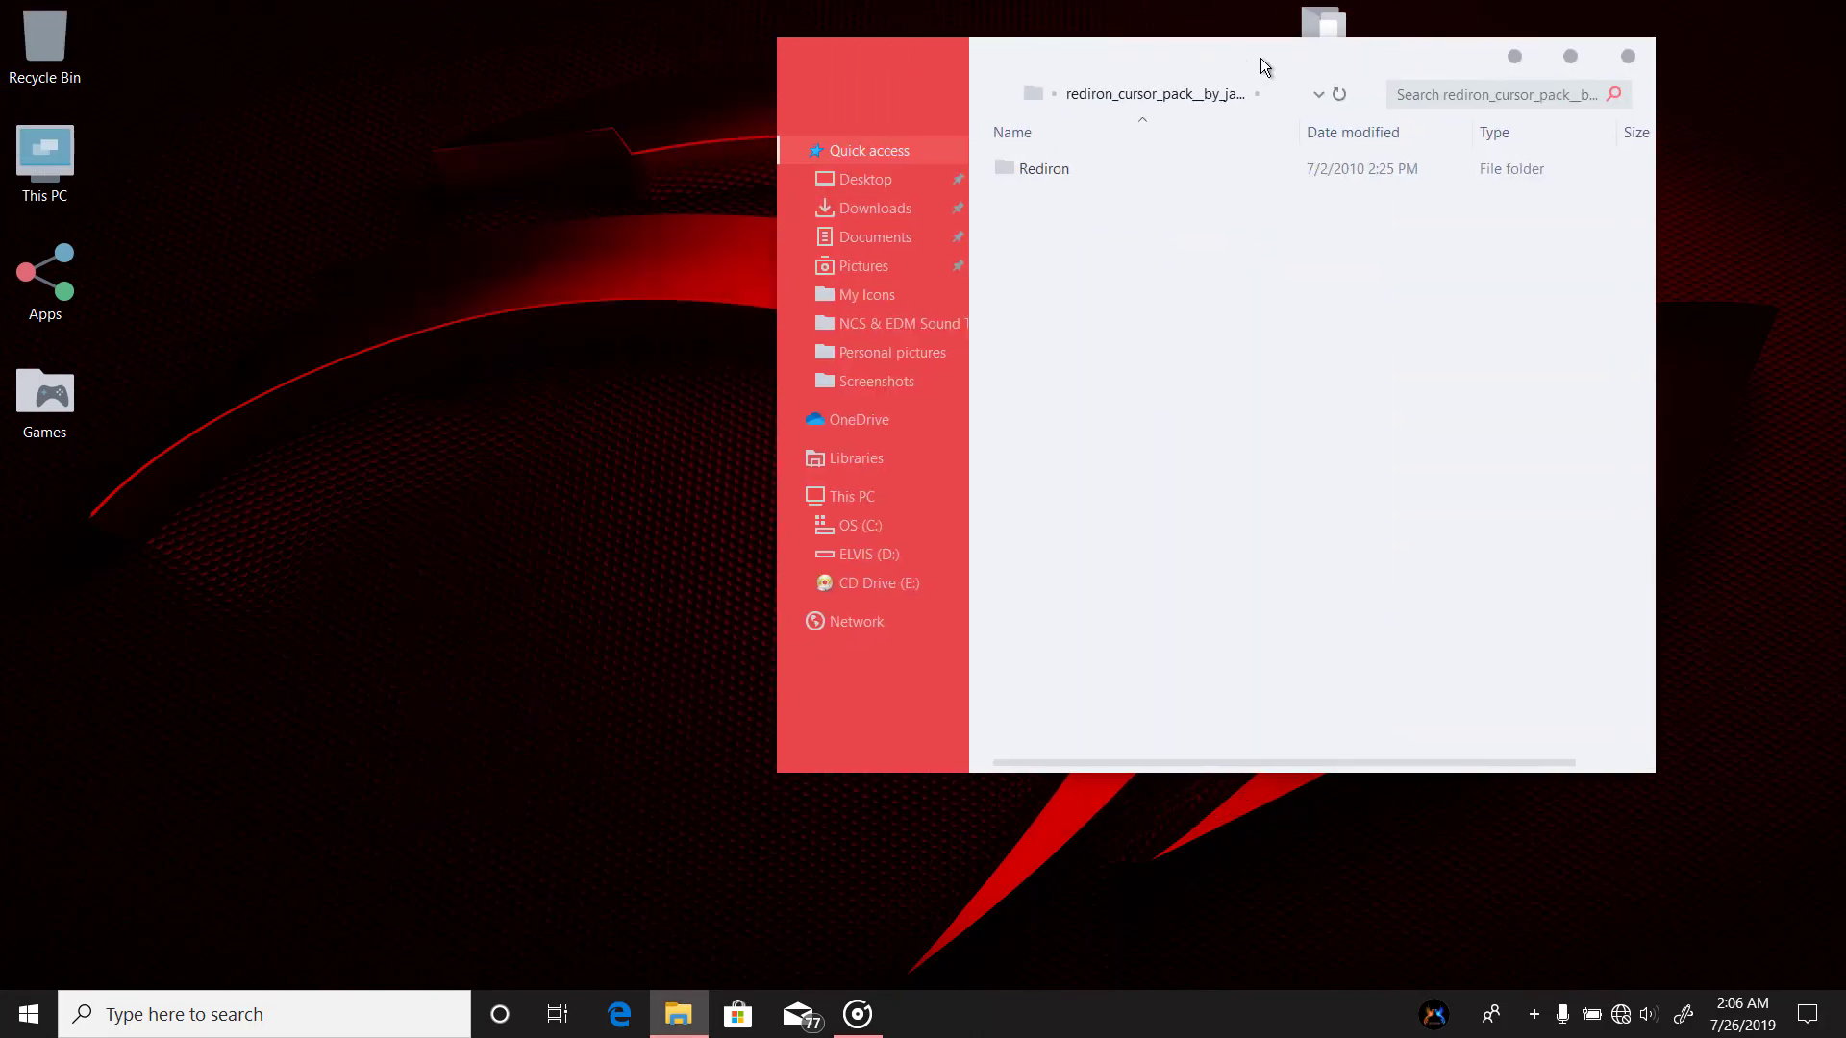
{"action": "double_click", "coordinate": [1083, 176]}
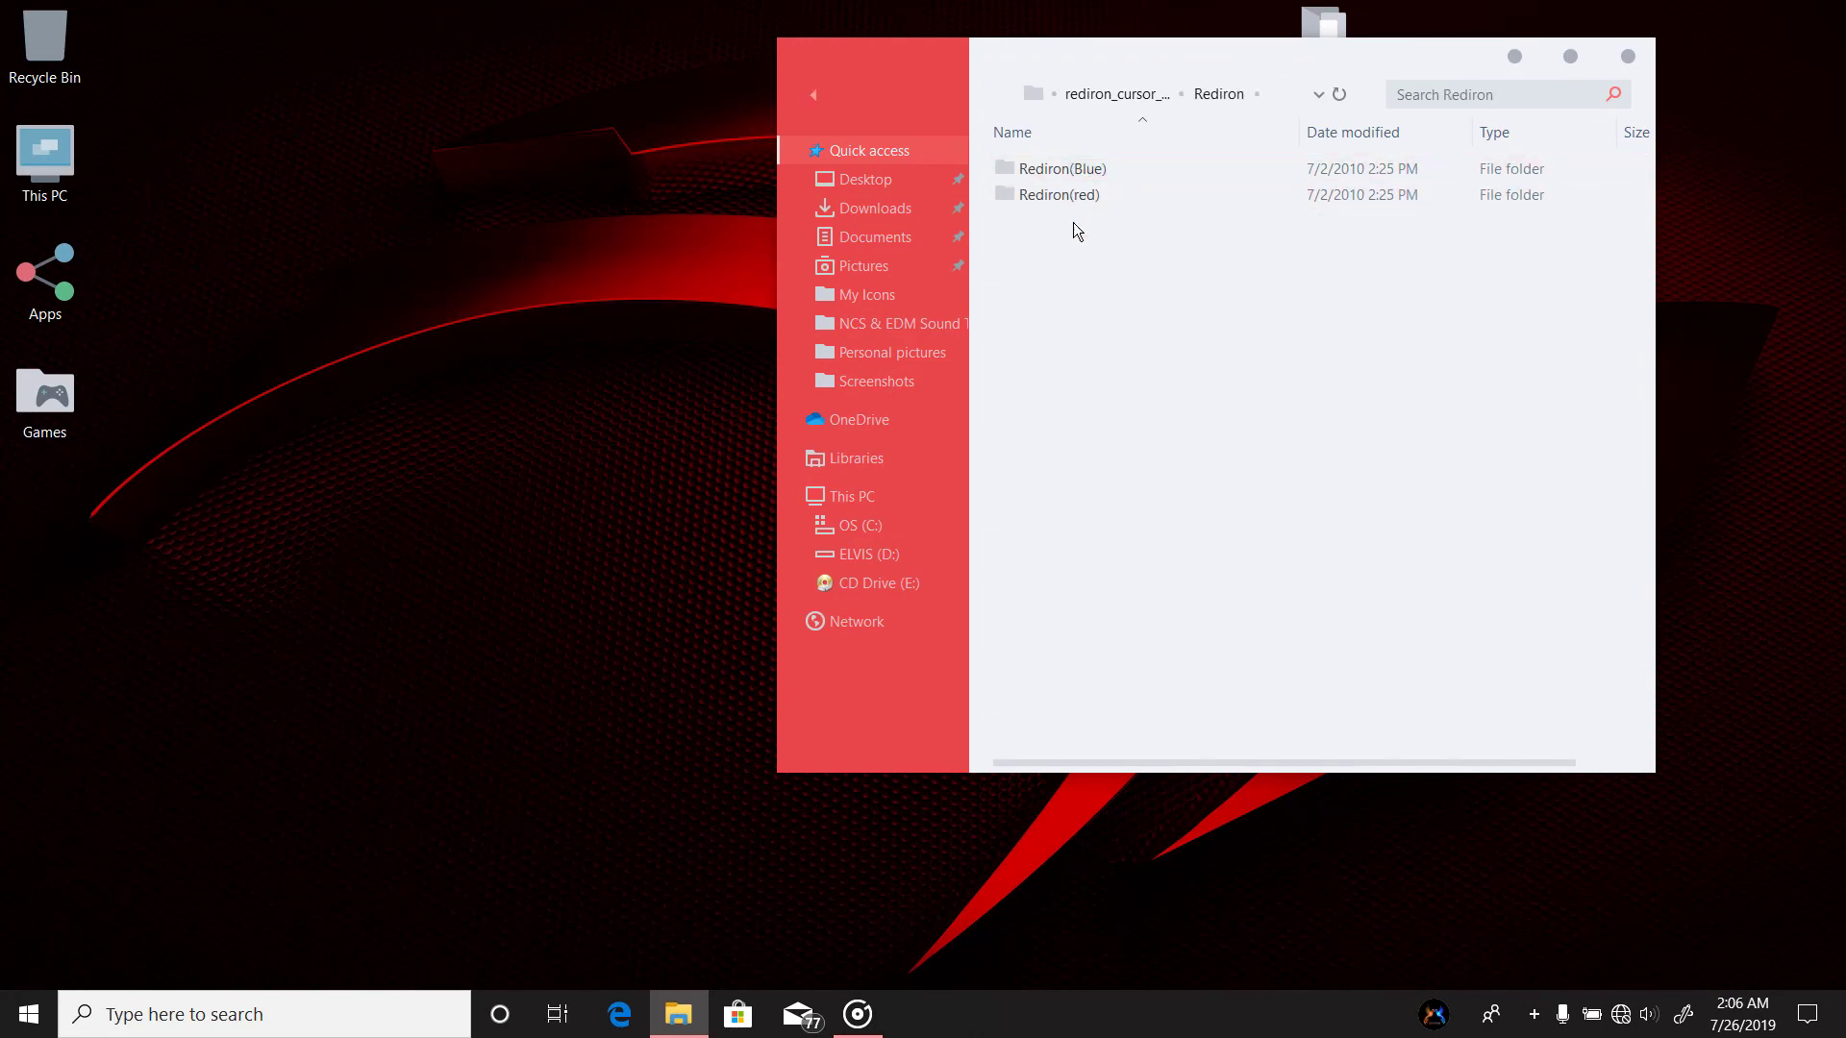
{"action": "left_click_drag", "start_coordinate": [1109, 50], "coordinate": [1213, 48]}
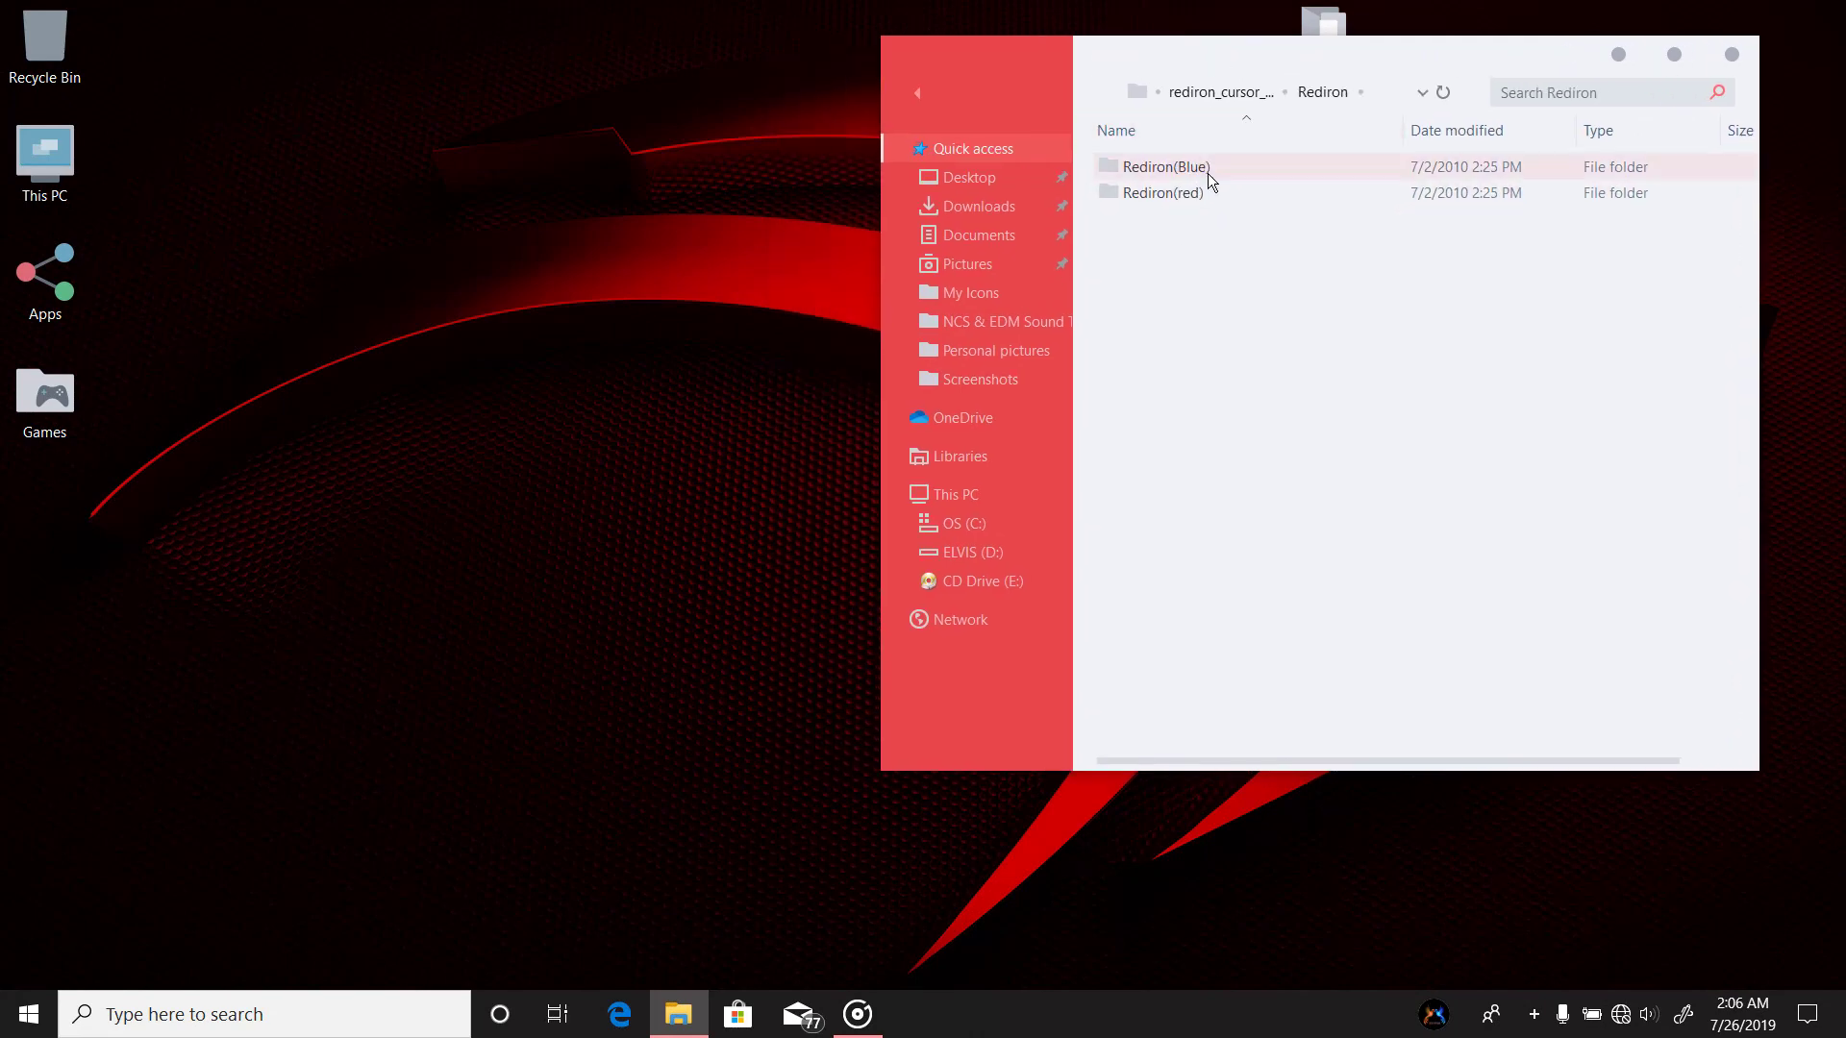
- Examine the cursor files in Rediron(Blue) and Rediron(red), return to the Rediron folder, and shift its window further right
{"action": "double_click", "coordinate": [1303, 170]}
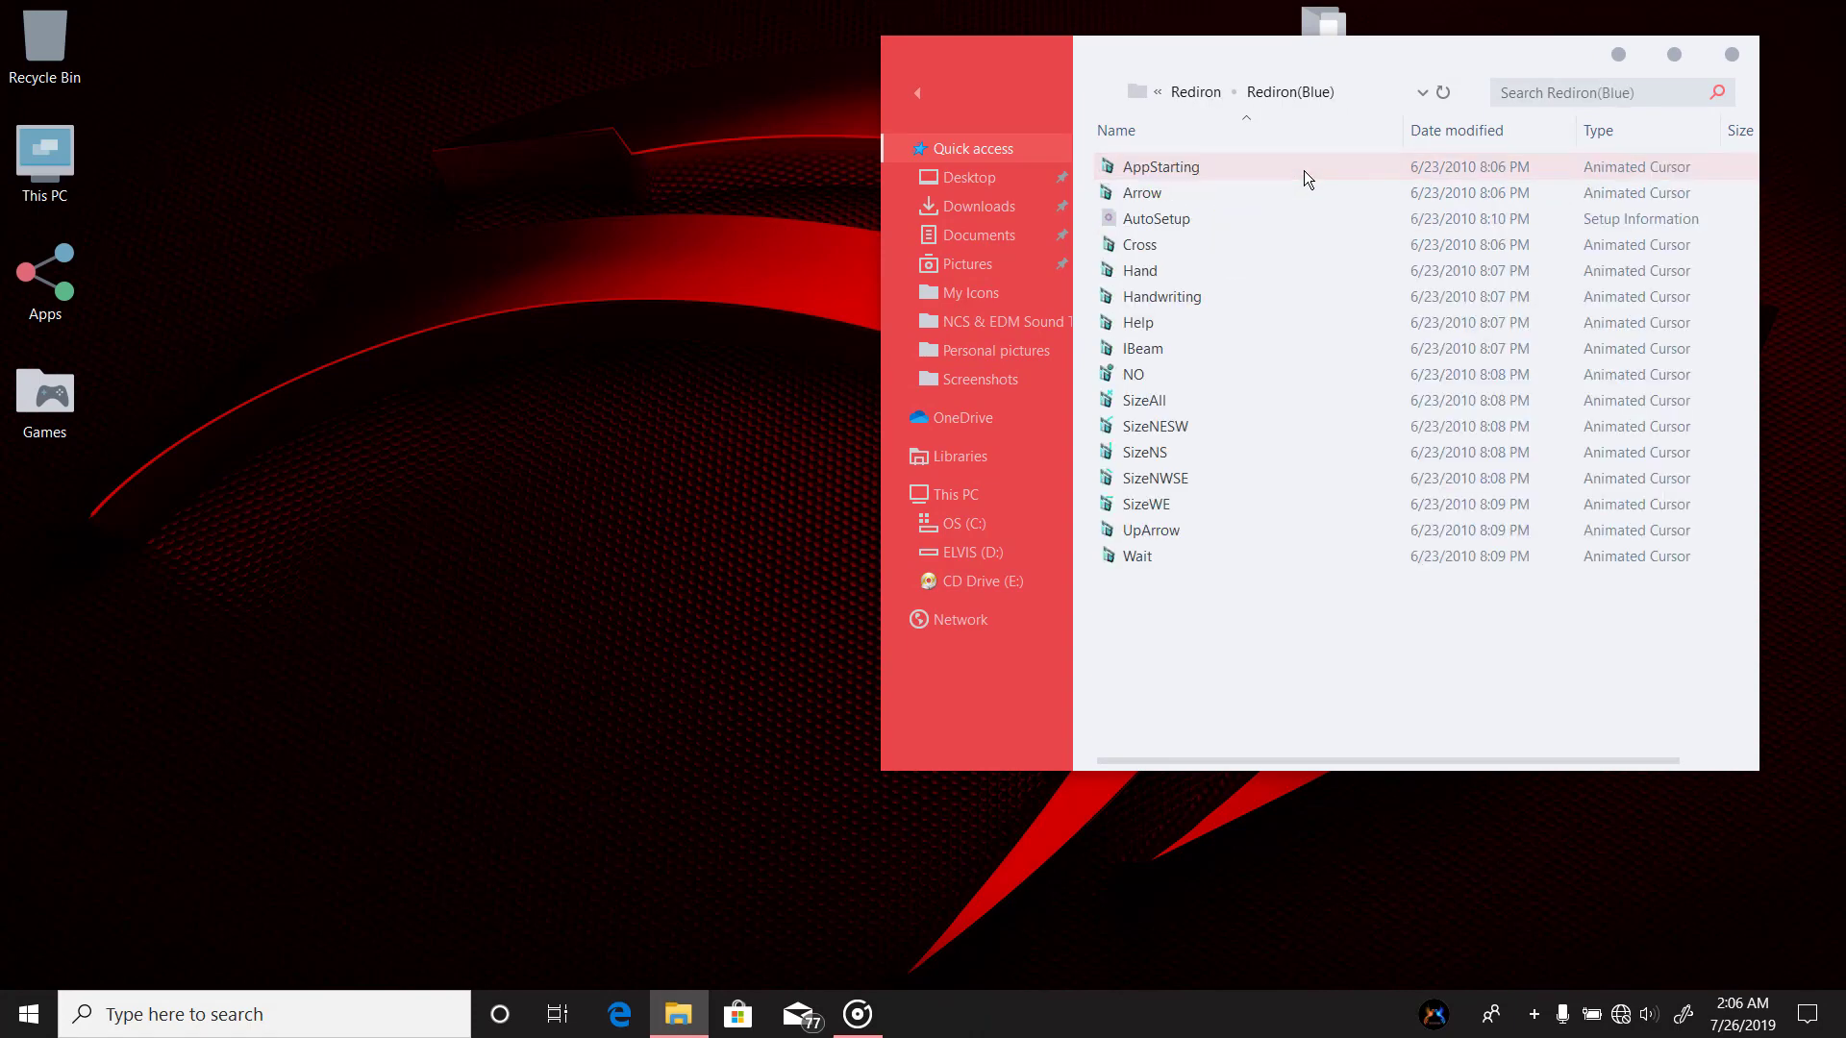
{"action": "left_click", "coordinate": [1216, 96]}
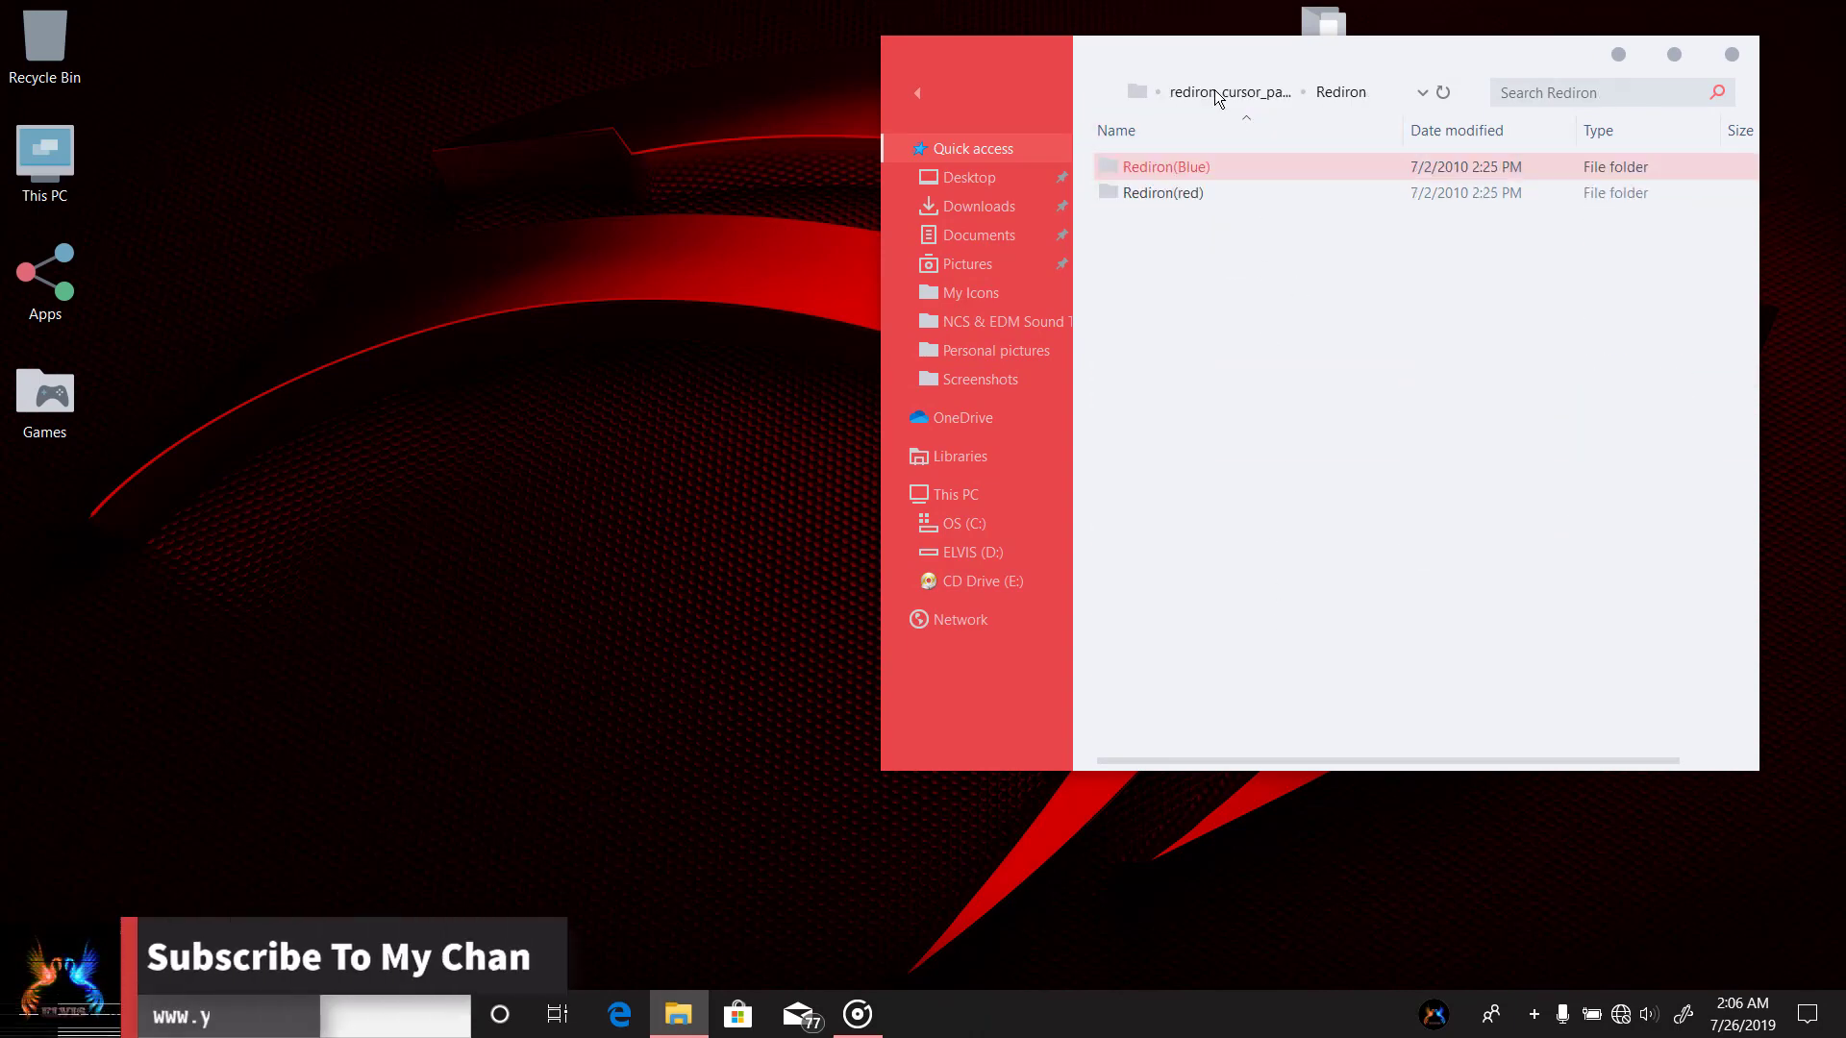
{"action": "double_click", "coordinate": [1196, 190]}
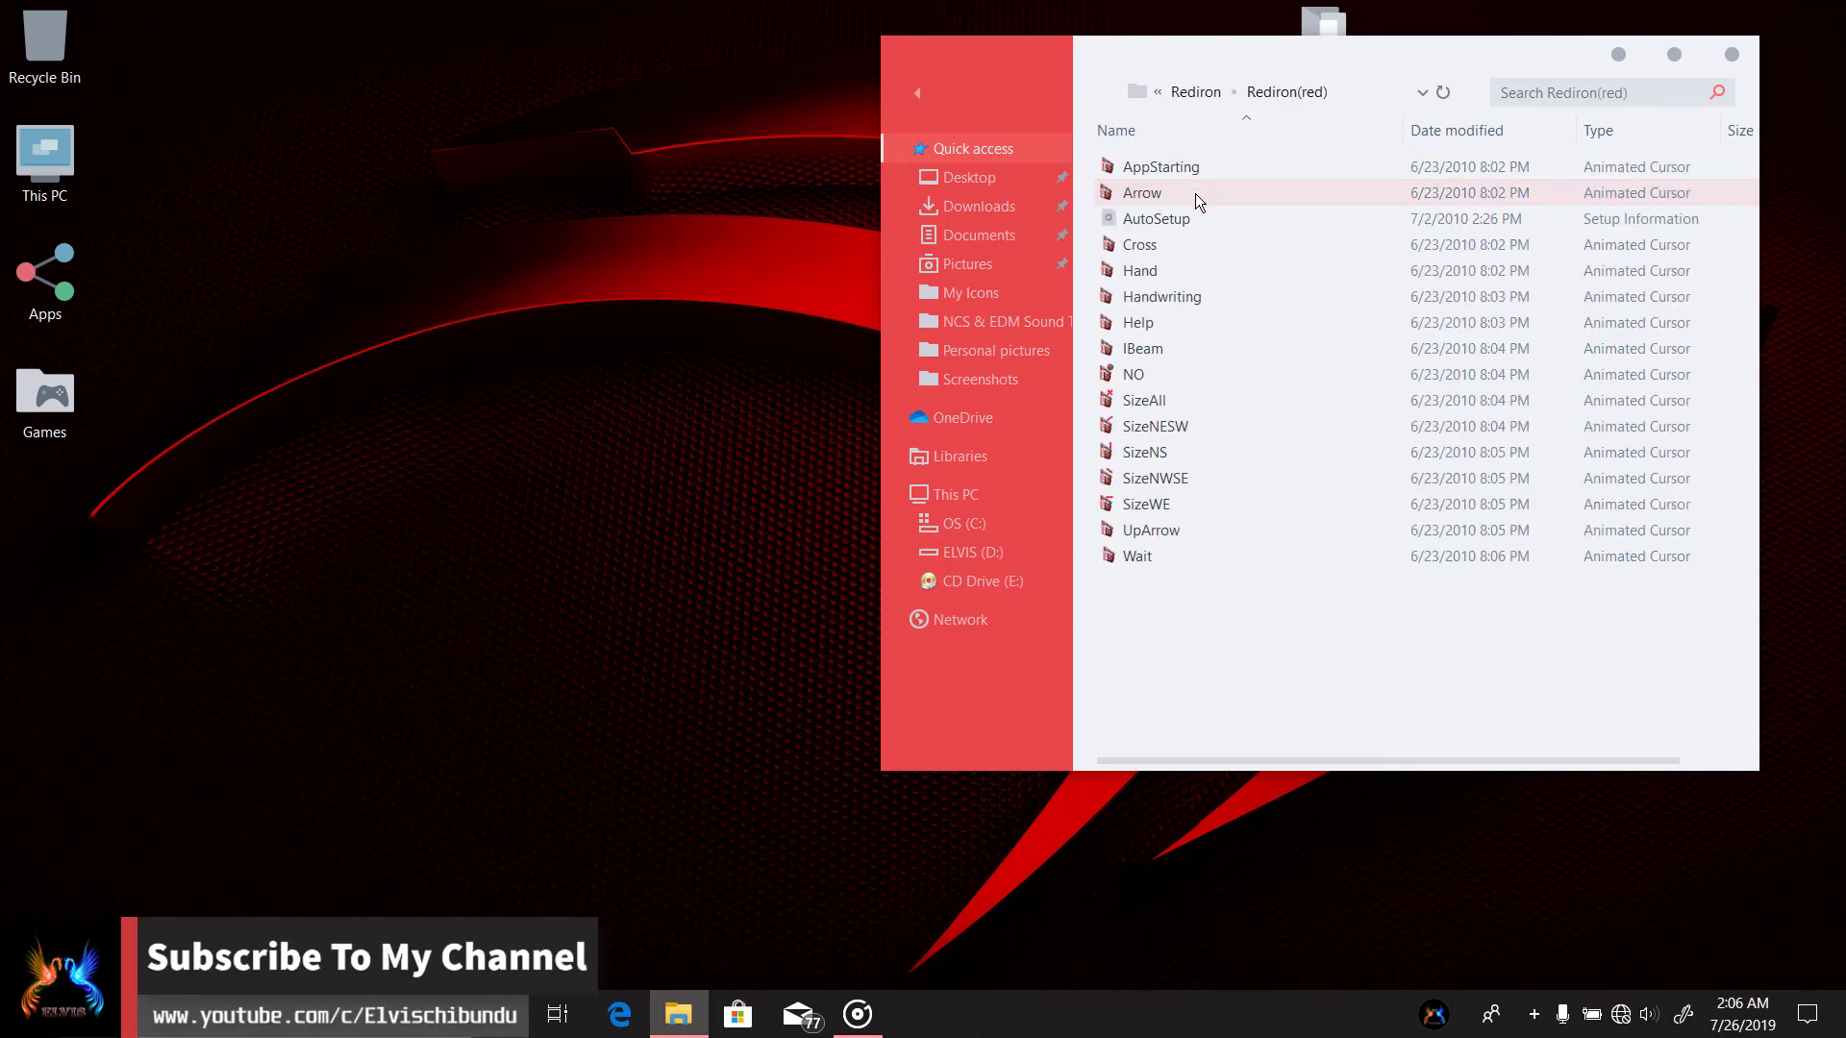
{"action": "left_click", "coordinate": [1196, 94]}
{"action": "left_click_drag", "start_coordinate": [1194, 67], "coordinate": [1282, 69]}
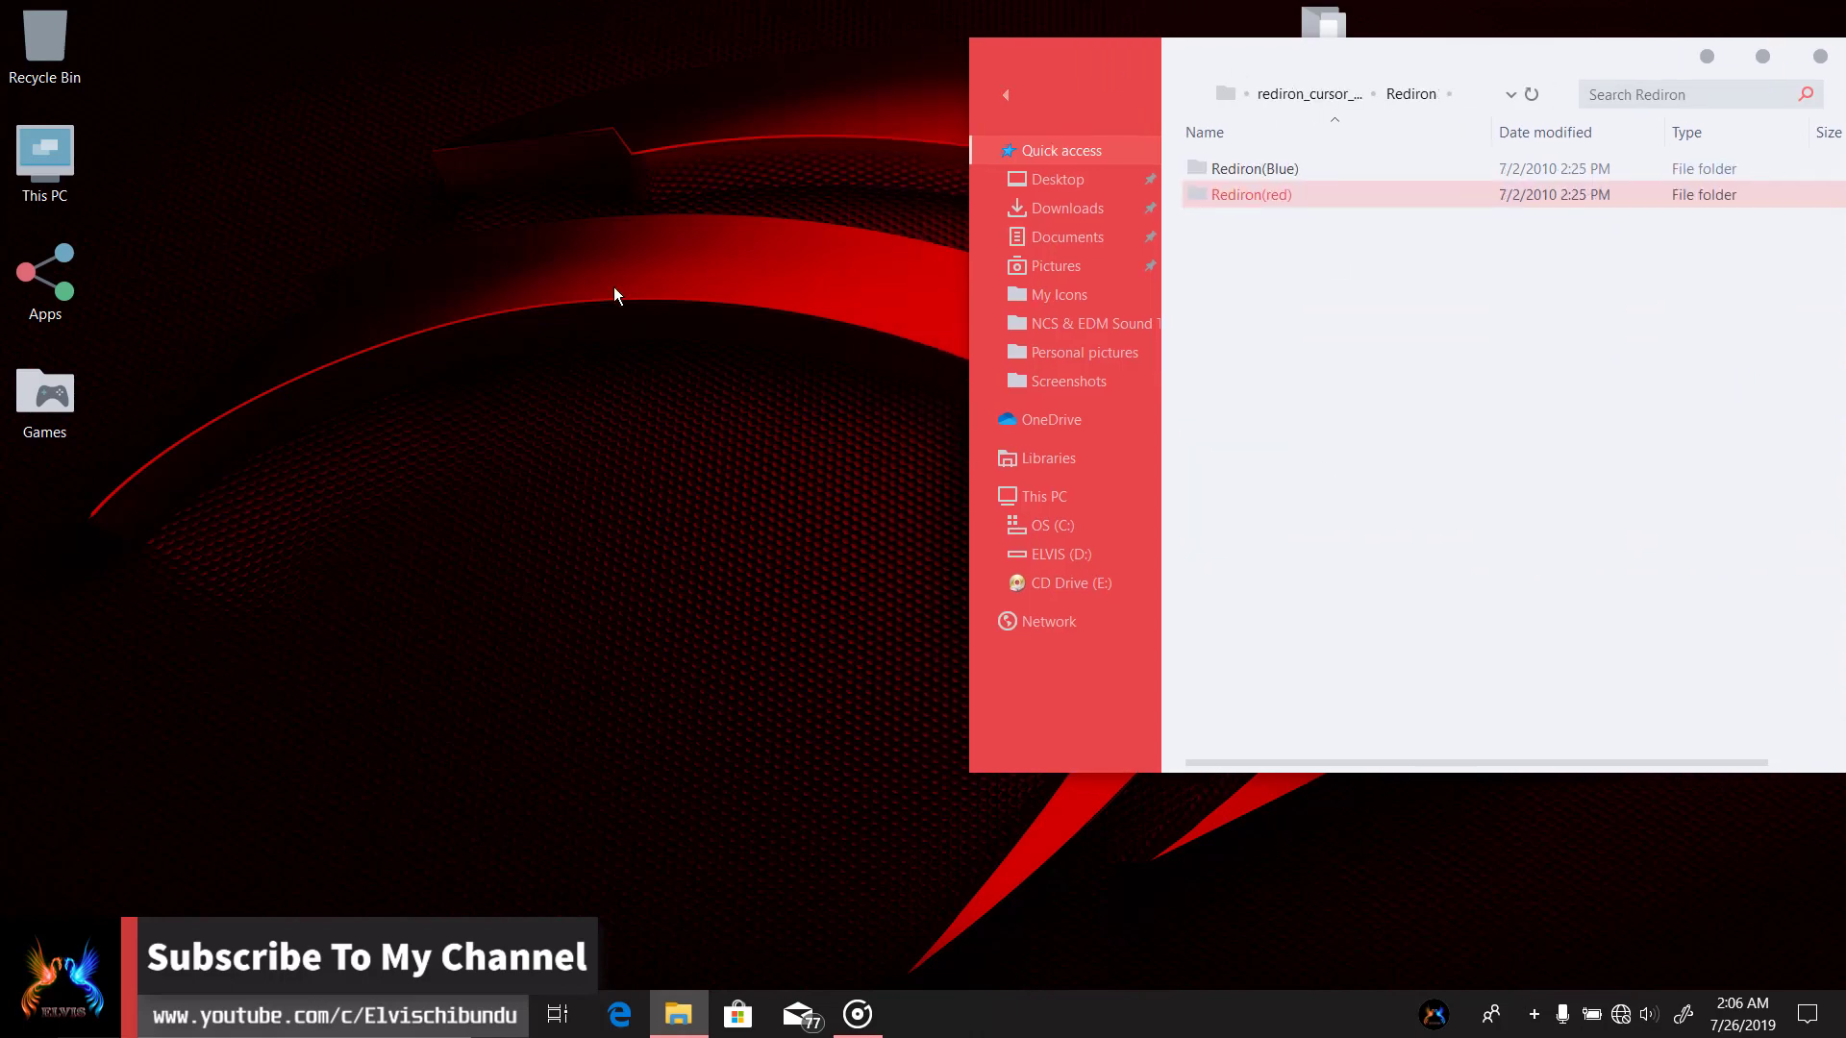
- Open the Cursors folder under Windows on the OS (C:) drive in a second File Explorer window
{"action": "key", "text": "super+e"}
{"action": "double_click", "coordinate": [313, 148]}
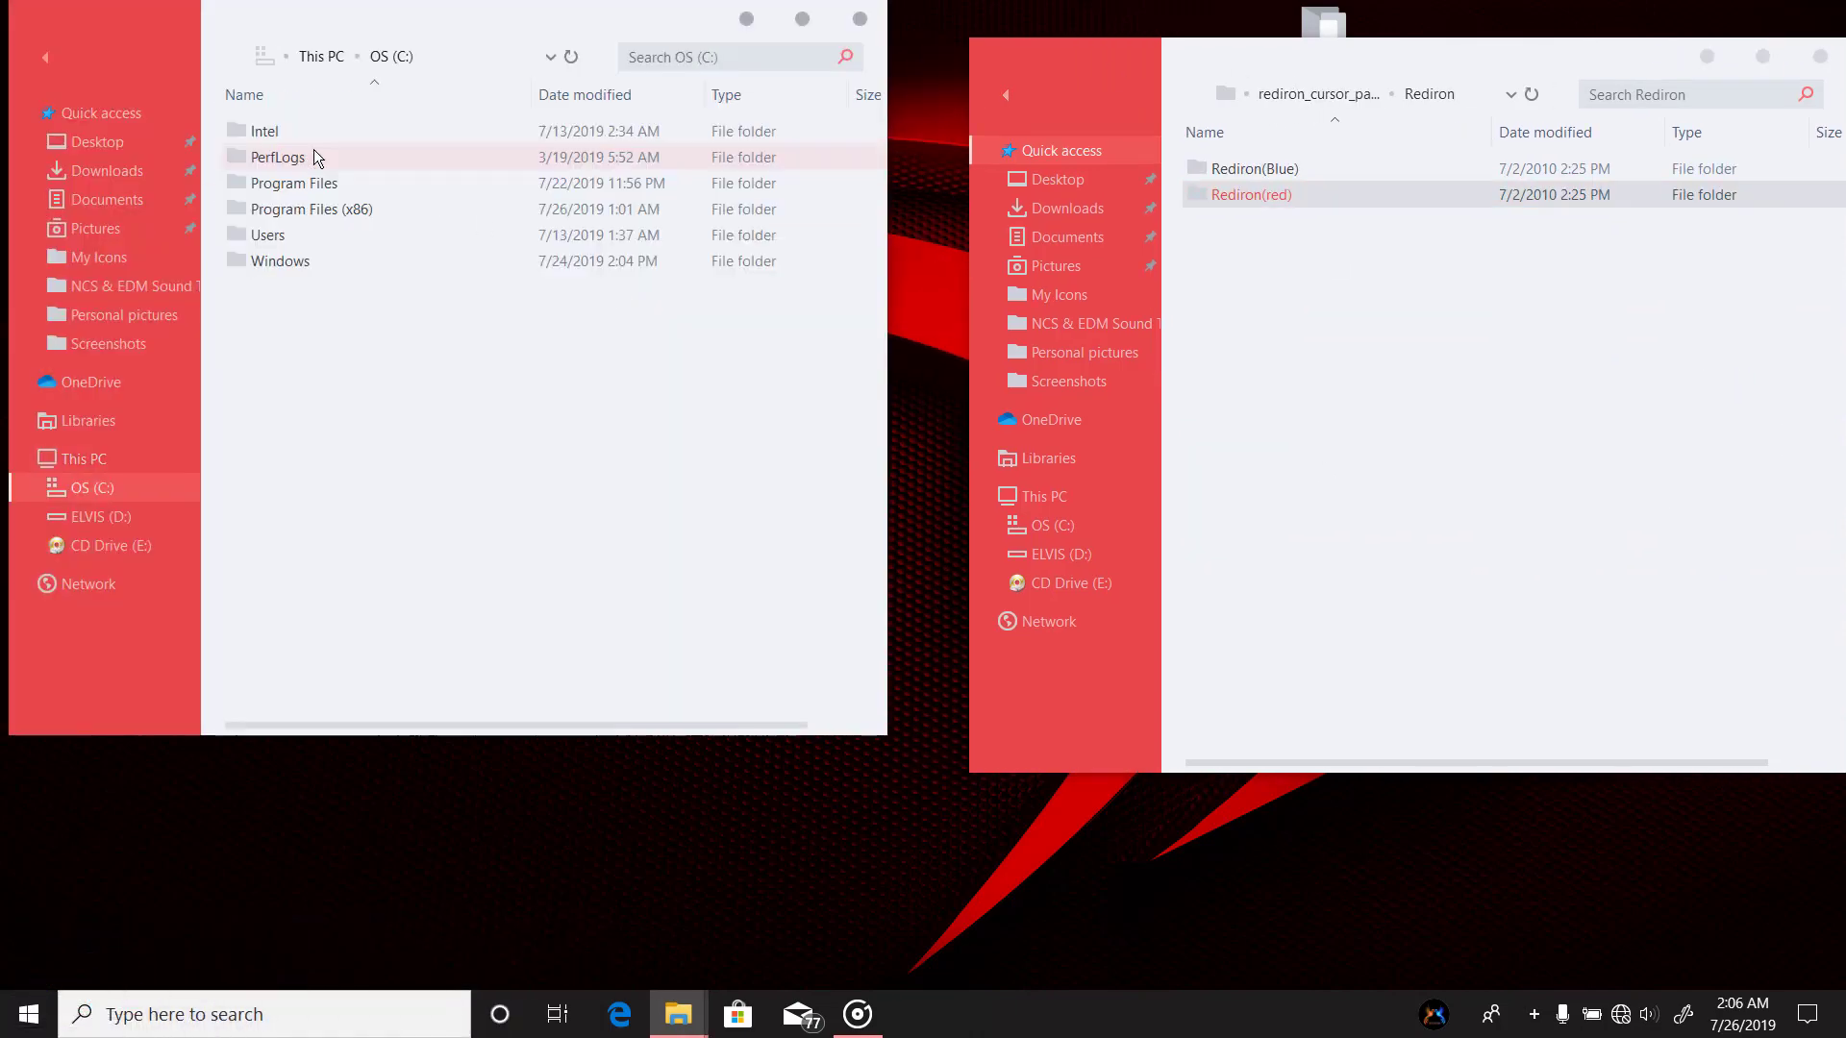
{"action": "double_click", "coordinate": [285, 258]}
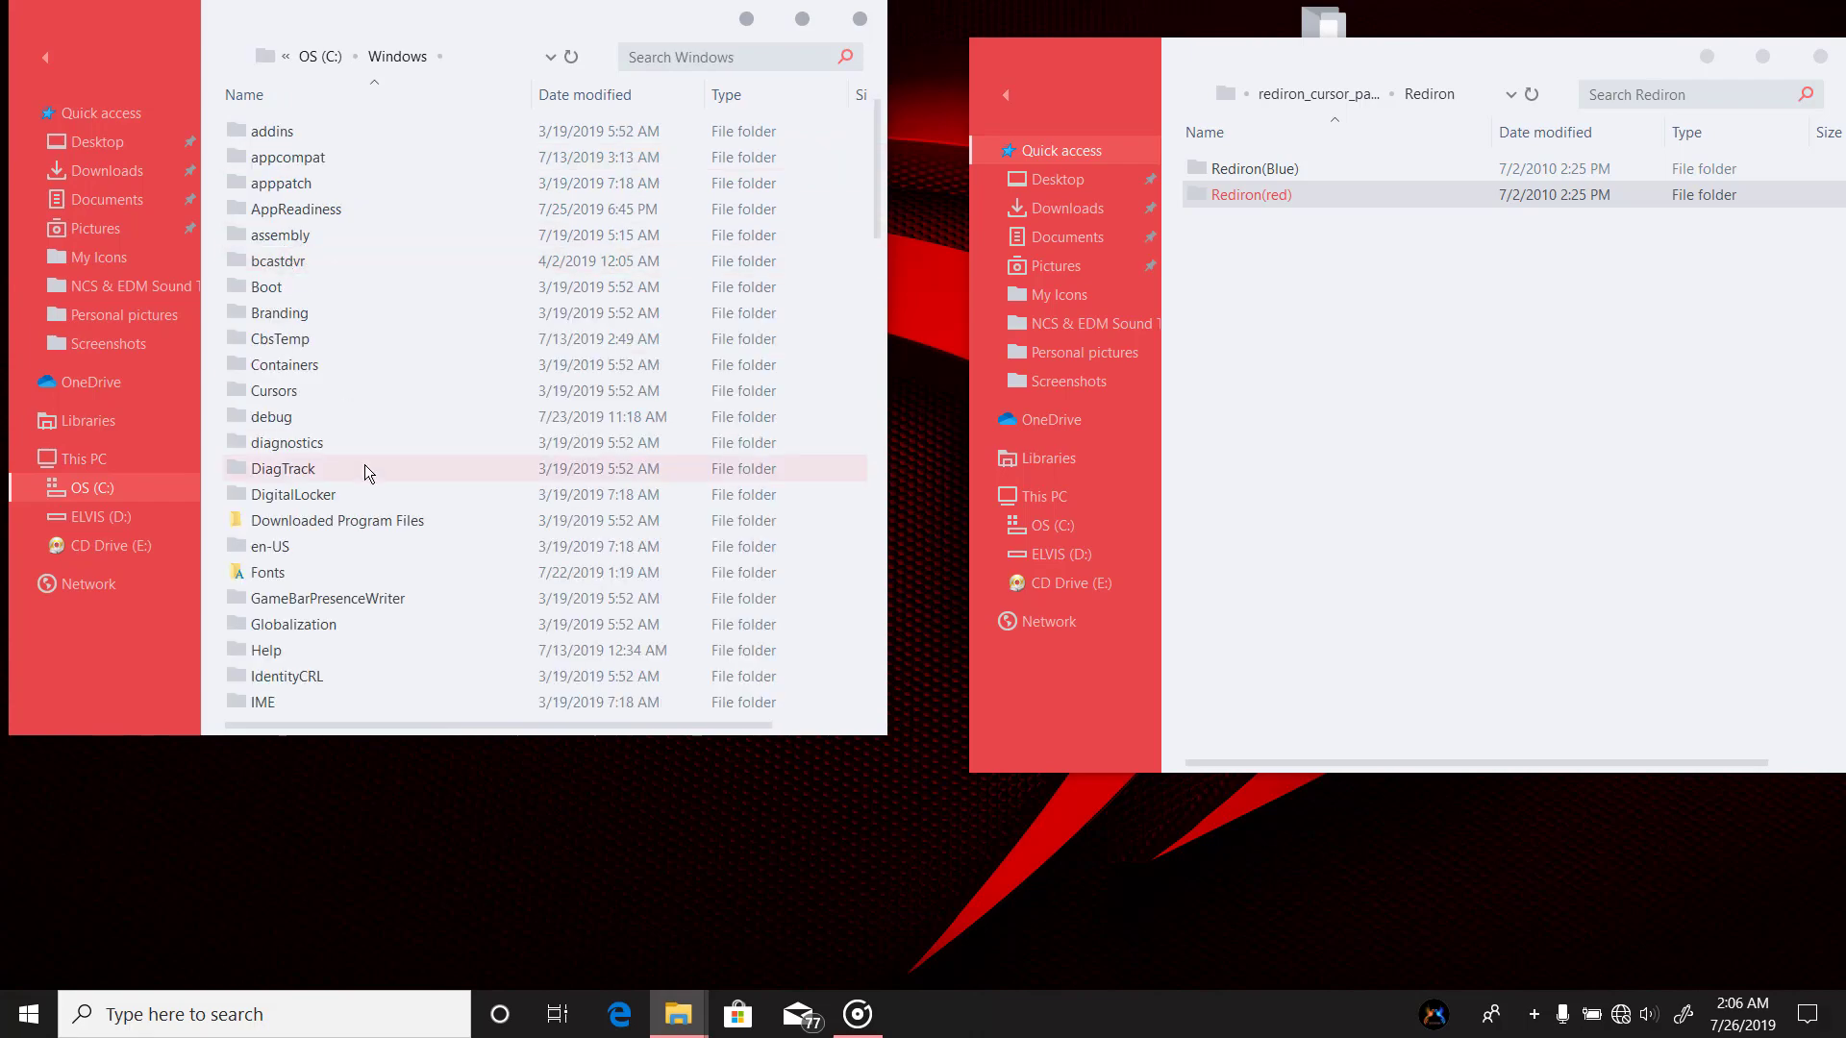
{"action": "scroll", "coordinate": [365, 468], "scroll_direction": "down", "scroll_amount": 8}
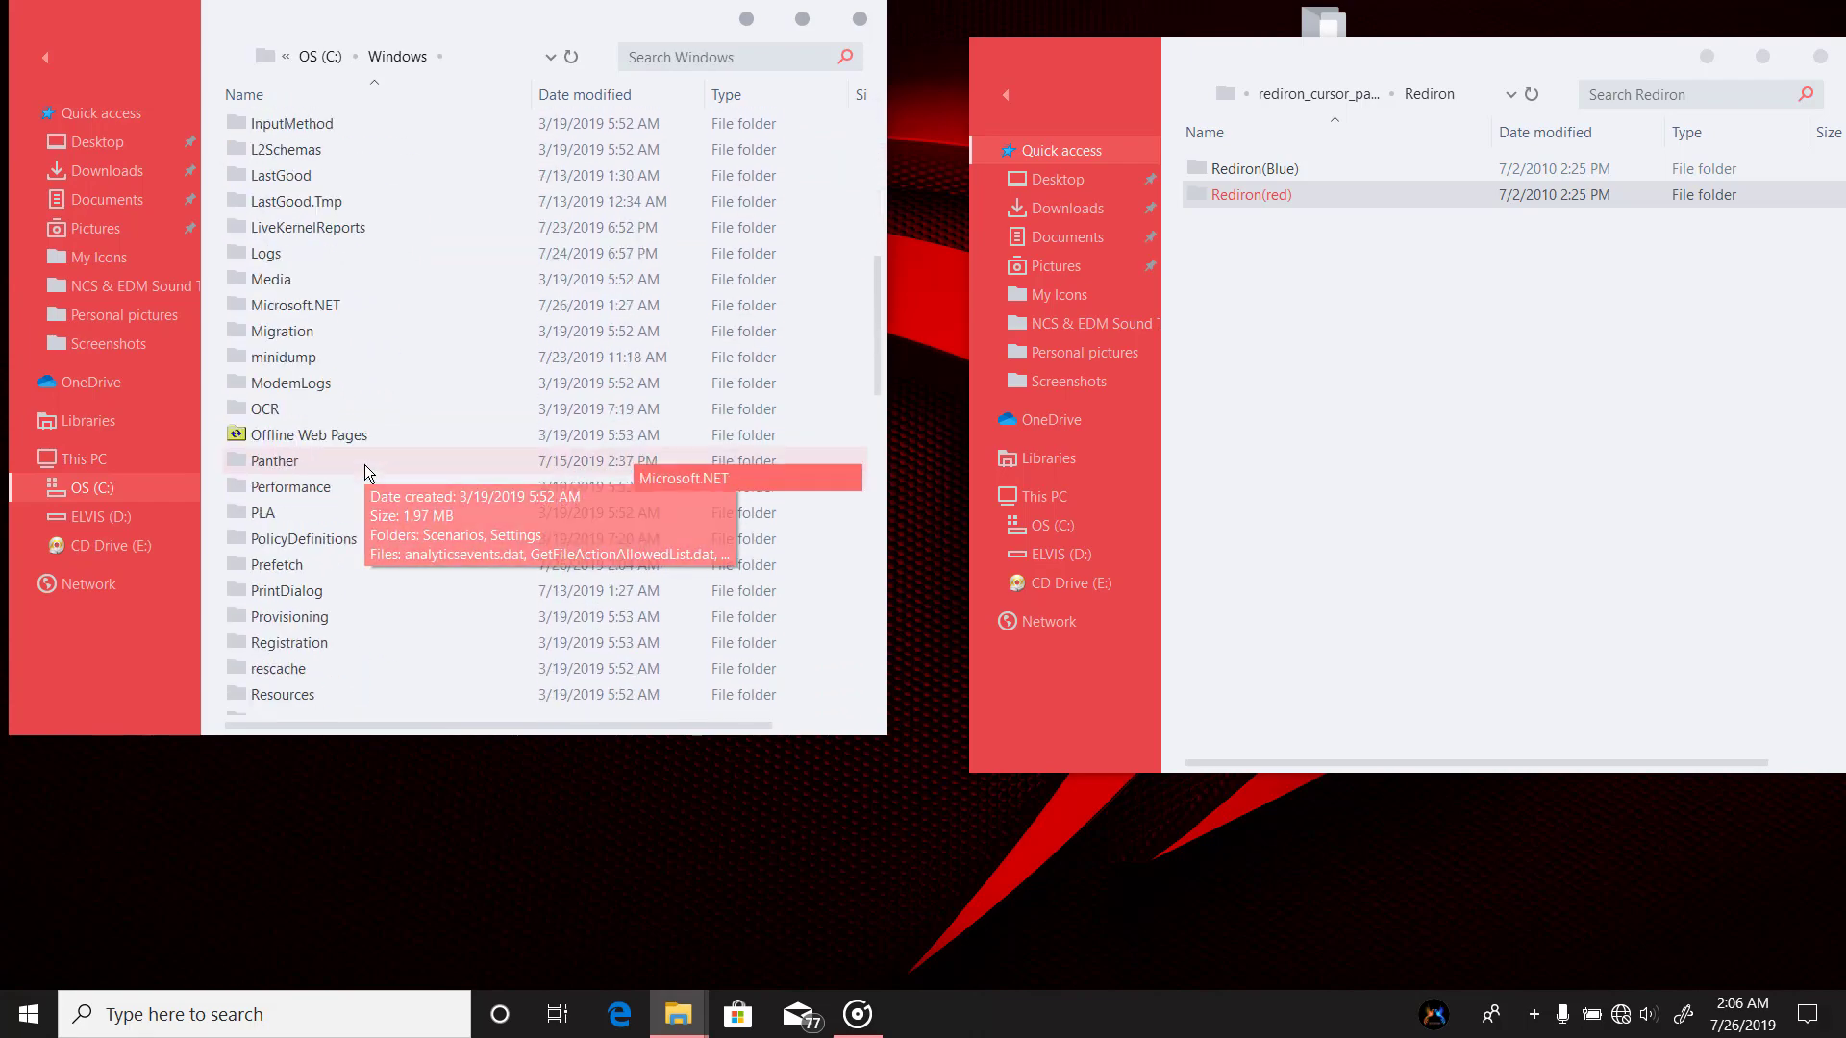
{"action": "scroll", "coordinate": [365, 465], "scroll_direction": "down", "scroll_amount": 7}
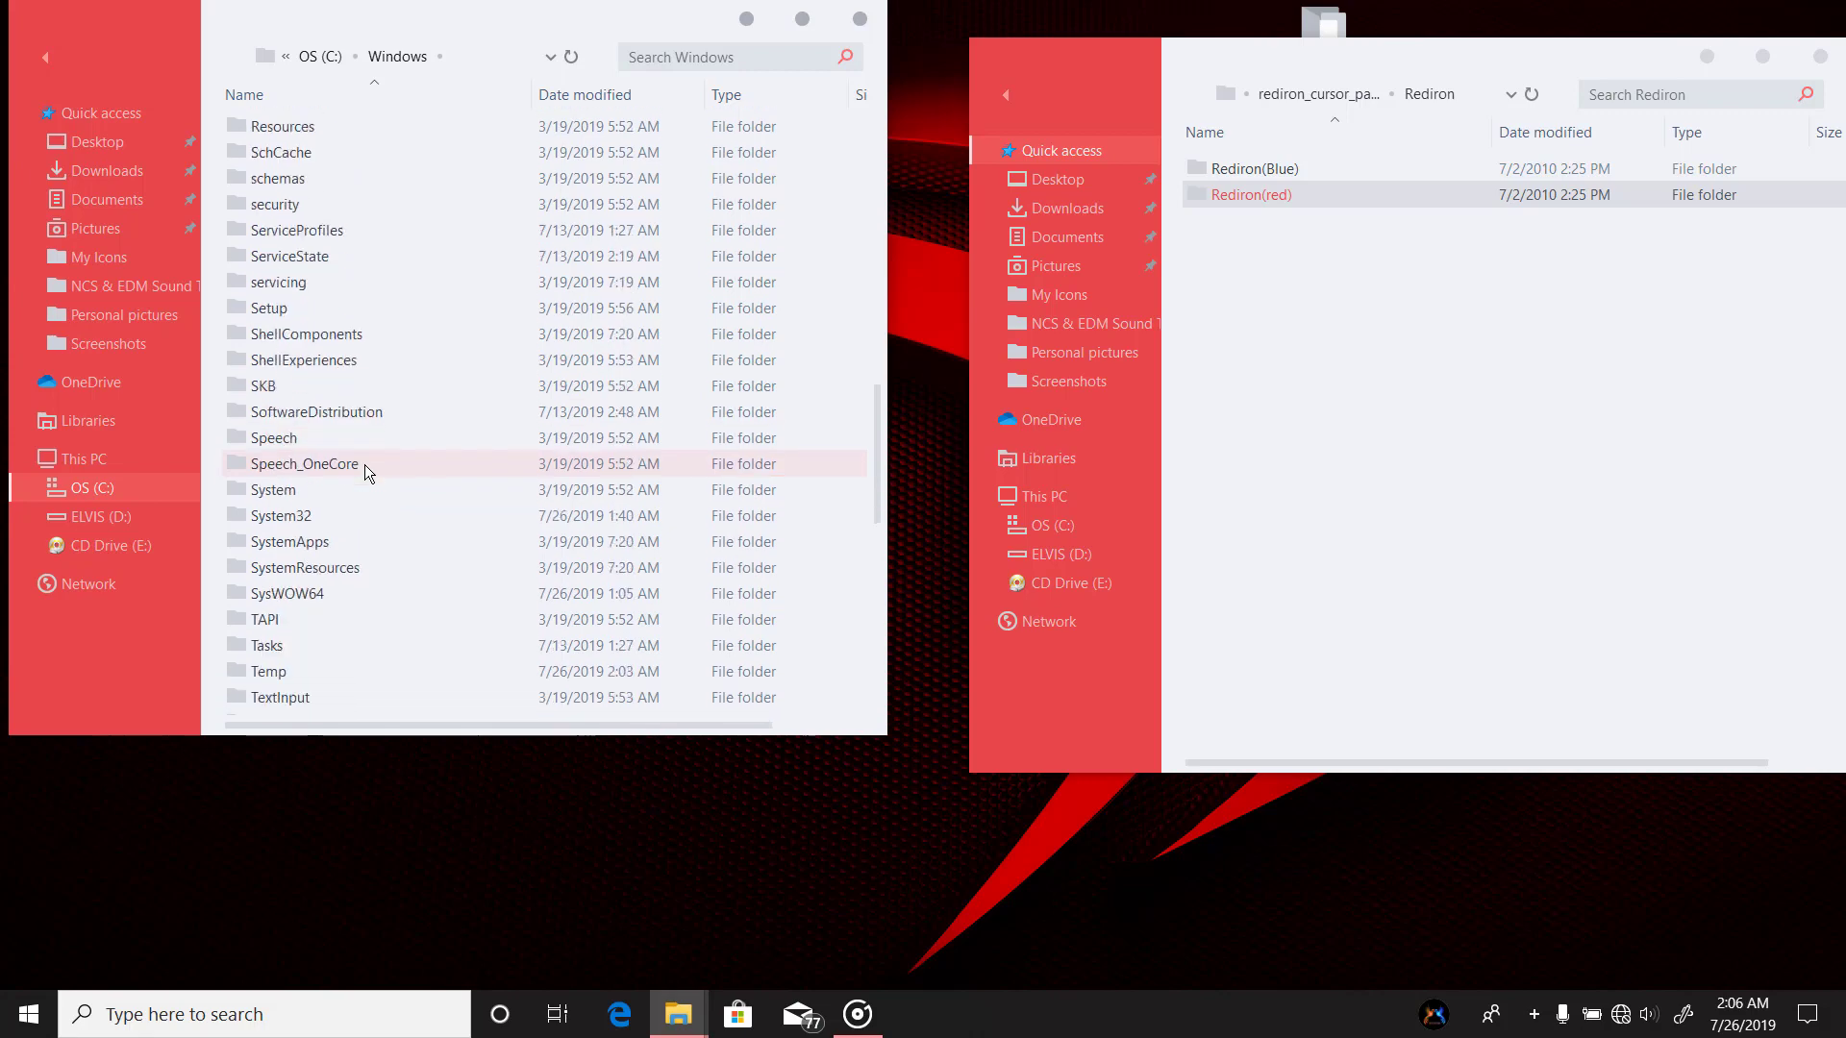
{"action": "scroll", "coordinate": [365, 465], "scroll_direction": "down", "scroll_amount": 5}
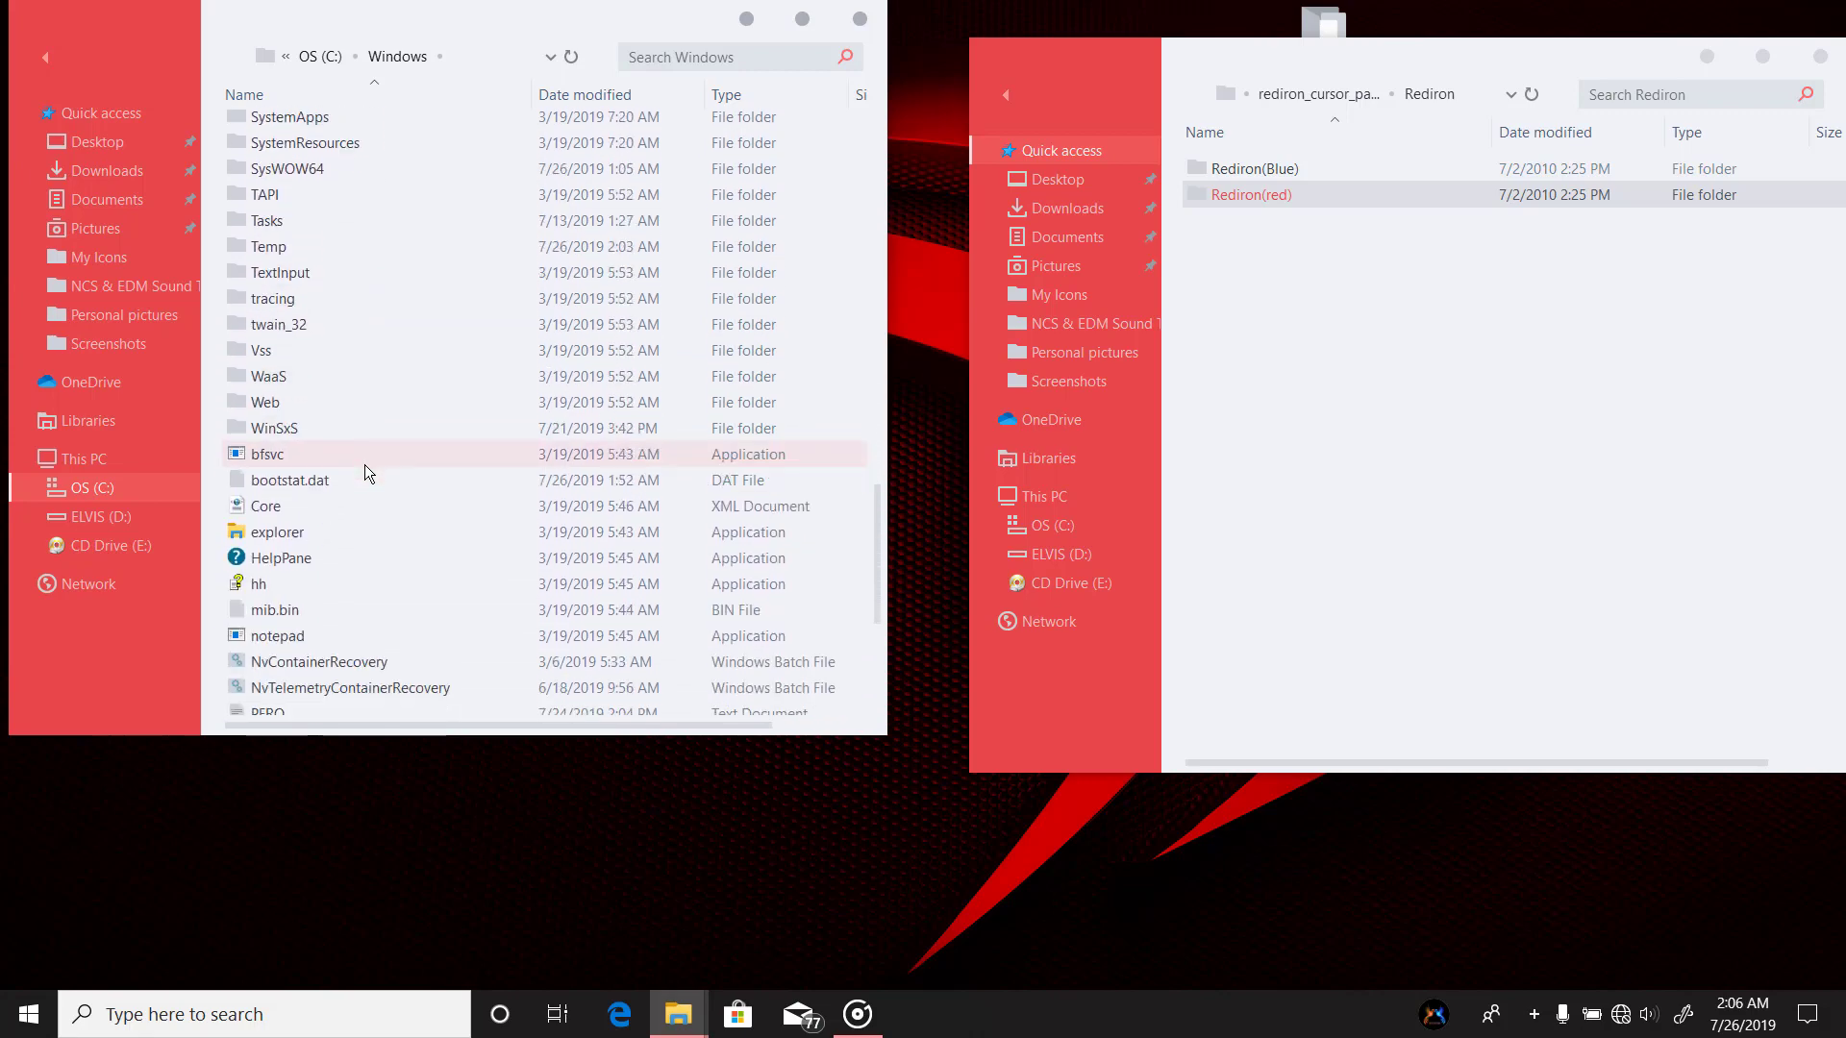
{"action": "scroll", "coordinate": [365, 464], "scroll_direction": "up", "scroll_amount": 20}
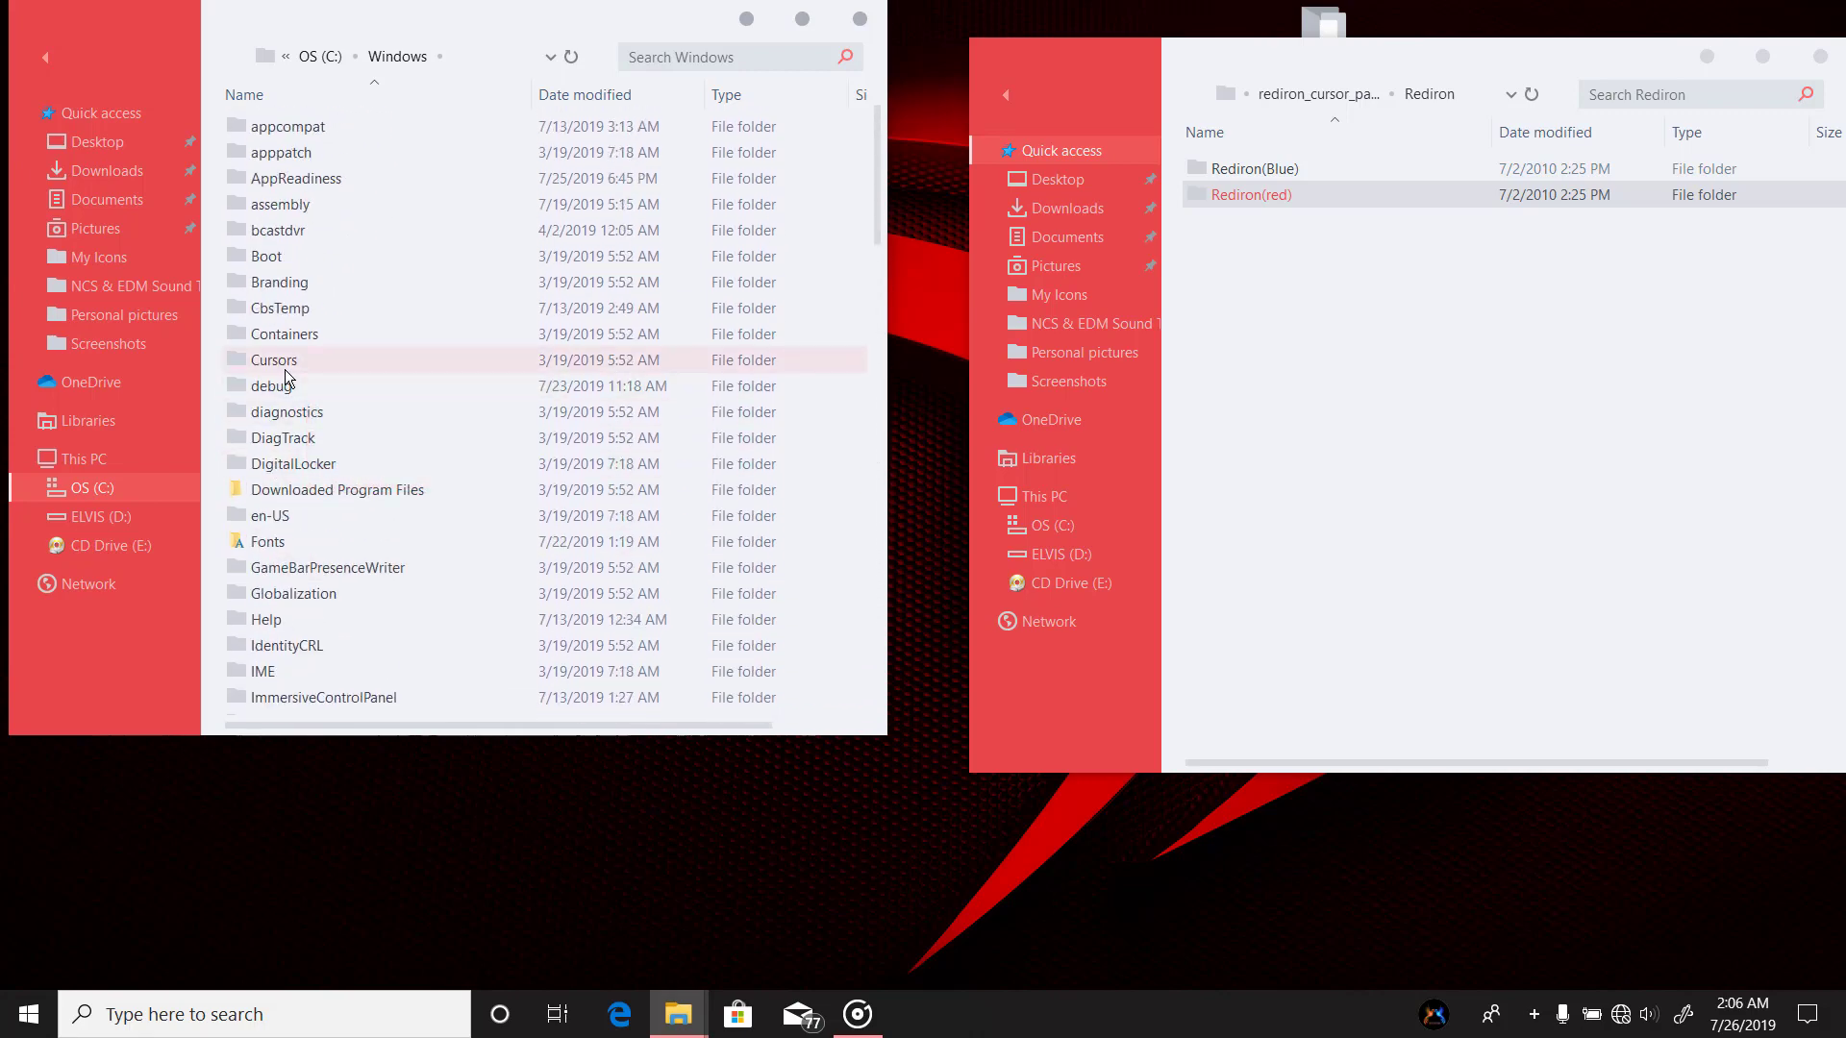
{"action": "double_click", "coordinate": [285, 369]}
- Move the Rediron(Blue) and Rediron(red) folders into the Windows Cursors folder, granting administrator permission for all current items
{"action": "left_click_drag", "start_coordinate": [1329, 277], "coordinate": [499, 23]}
{"action": "left_click", "coordinate": [777, 409]}
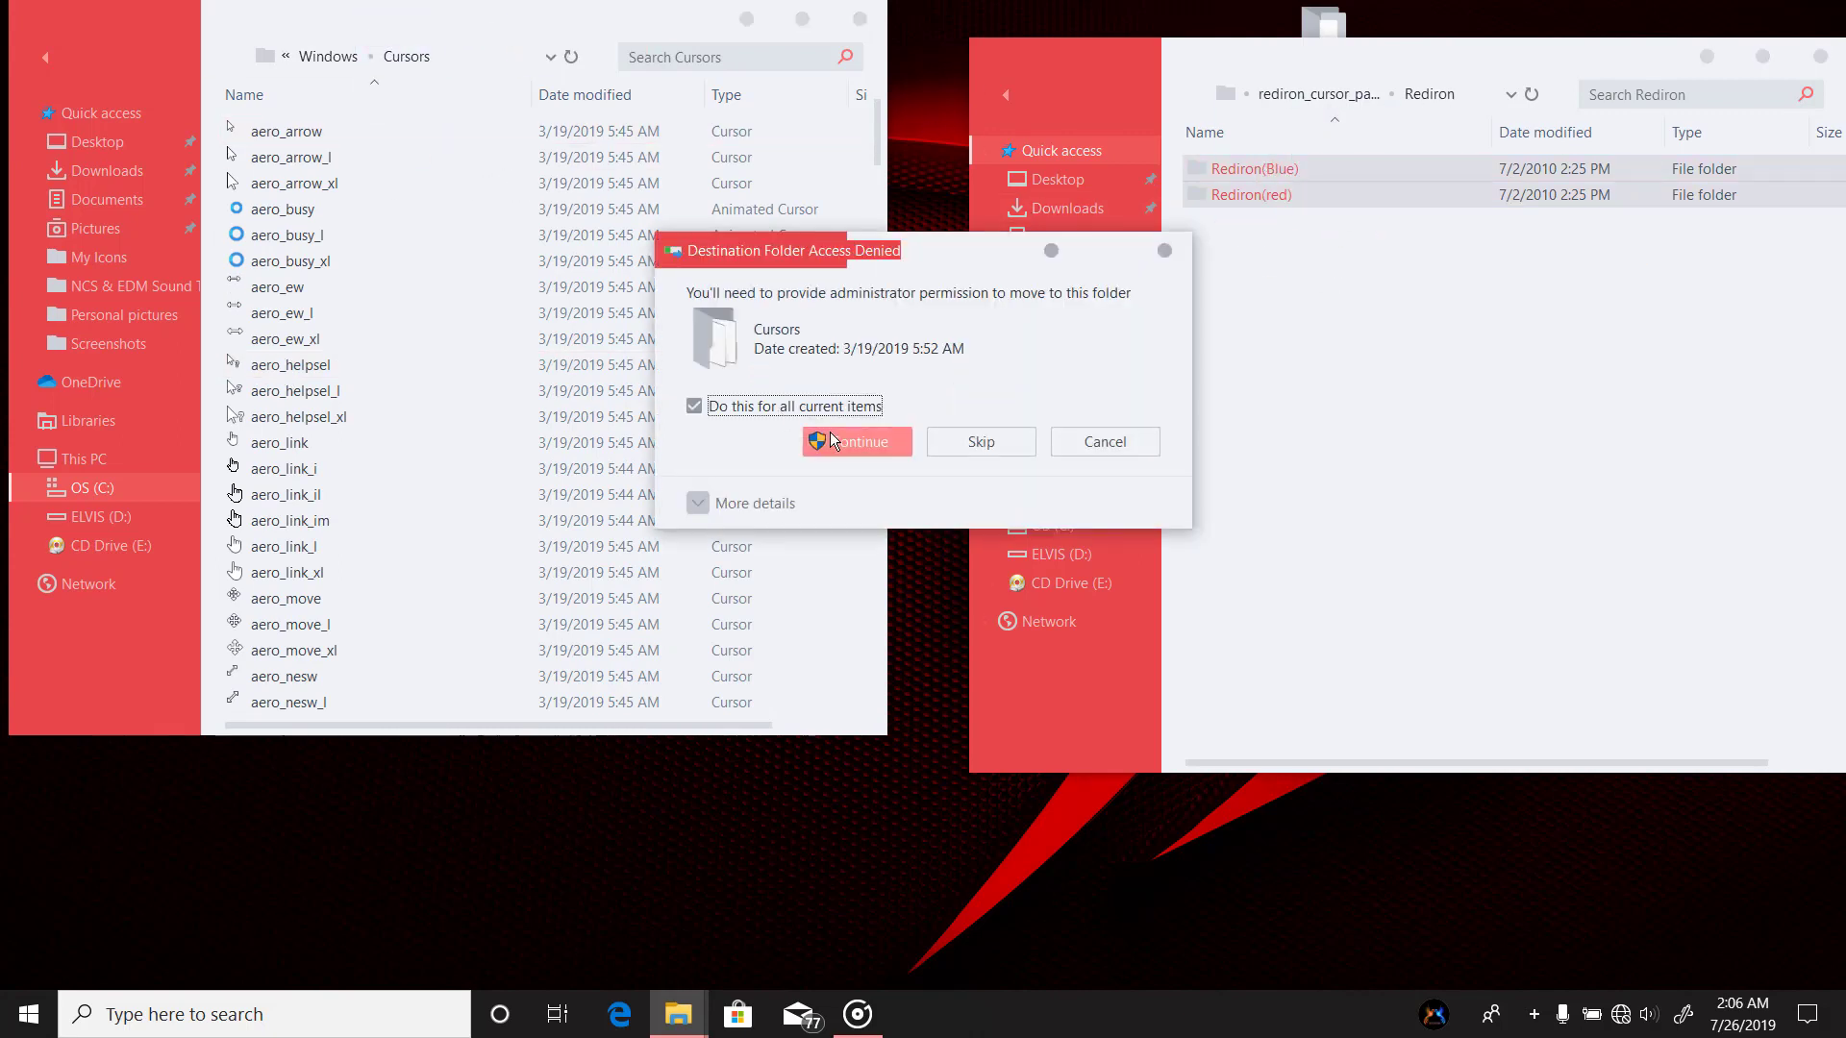
{"action": "left_click", "coordinate": [831, 439]}
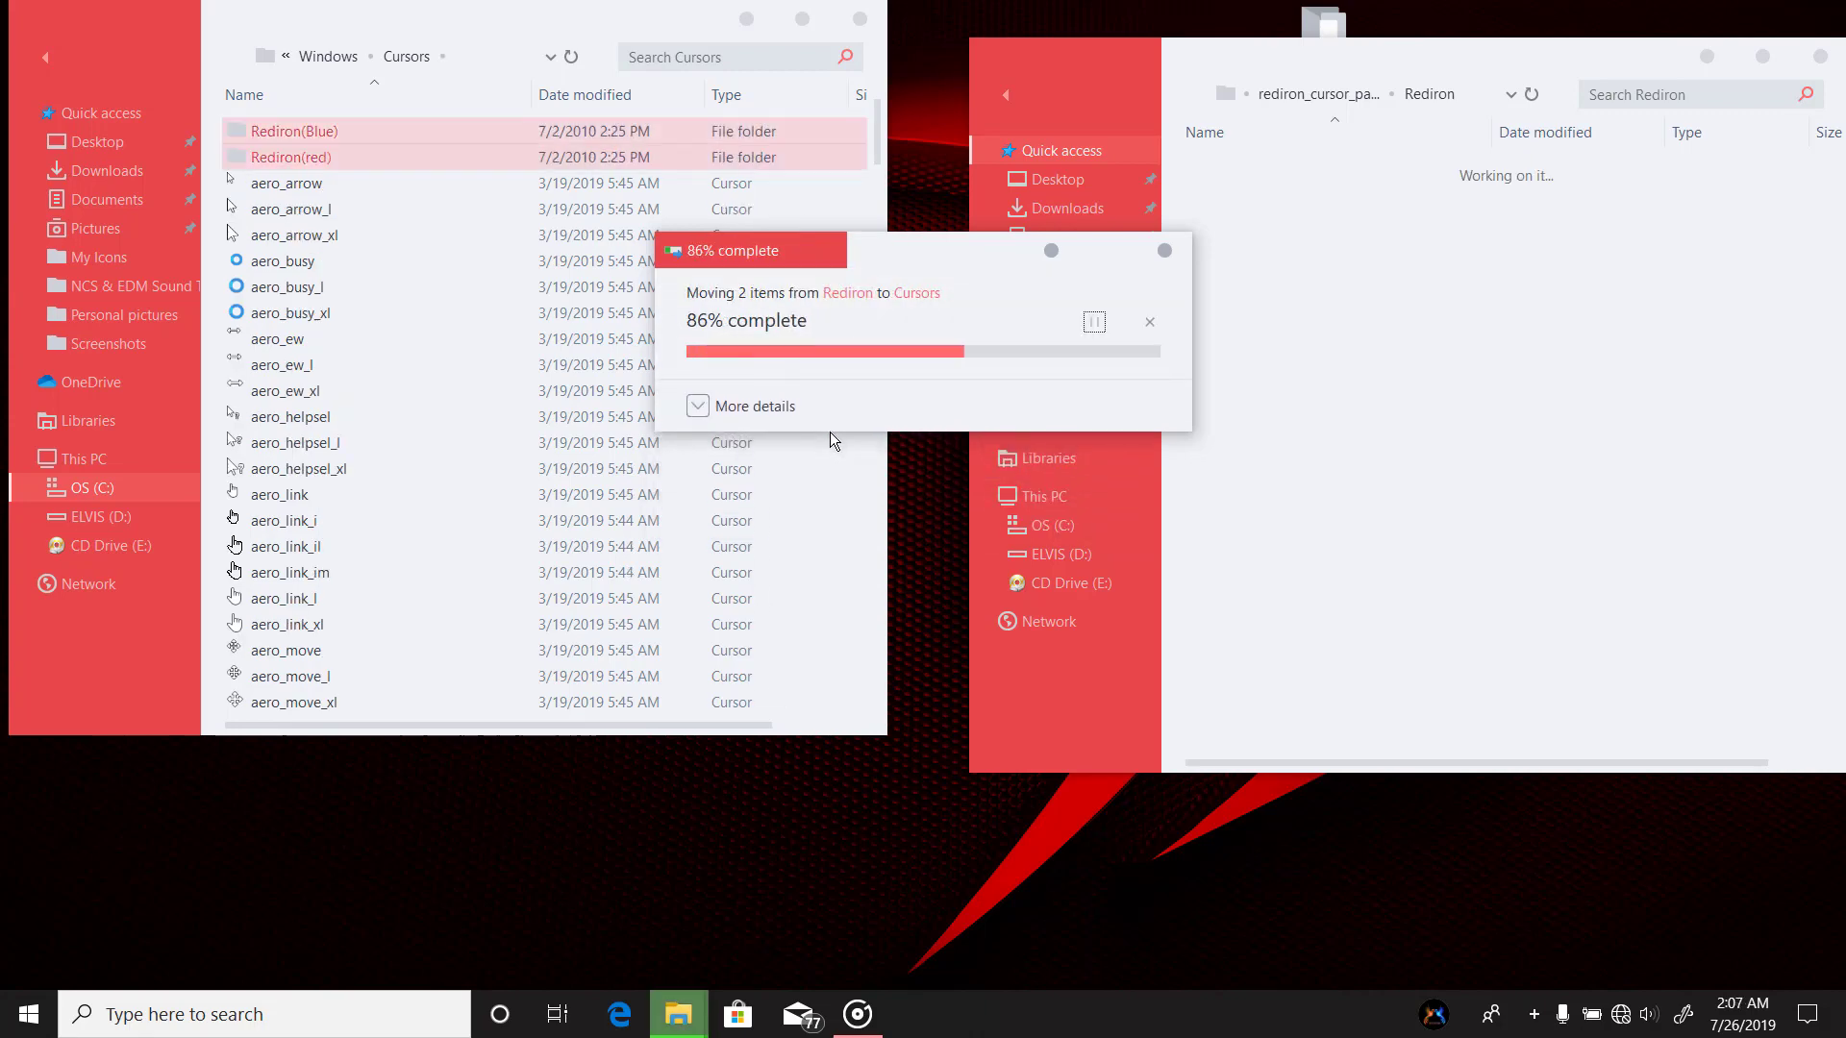
- Close both folder windows and delete the extracted rediron cursor pack folder from the desktop
{"action": "left_click", "coordinate": [1820, 58]}
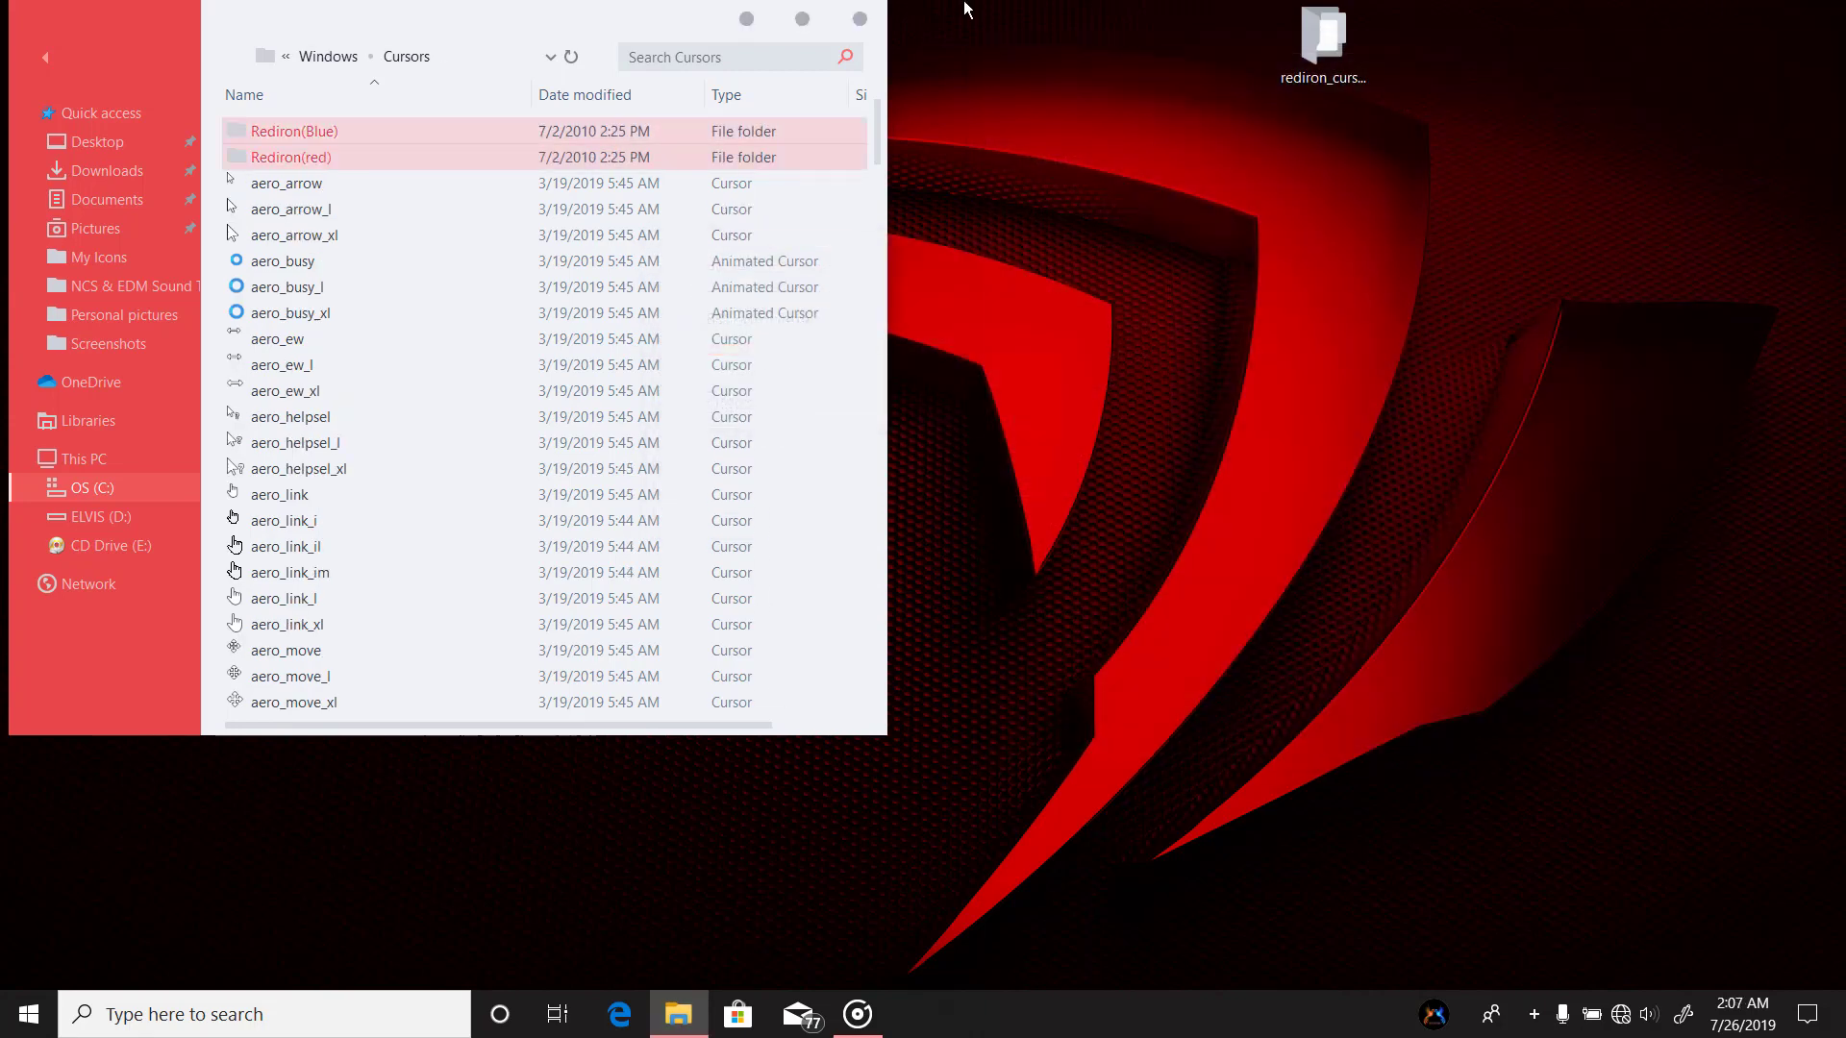
{"action": "left_click", "coordinate": [860, 20]}
{"action": "left_click", "coordinate": [1281, 50]}
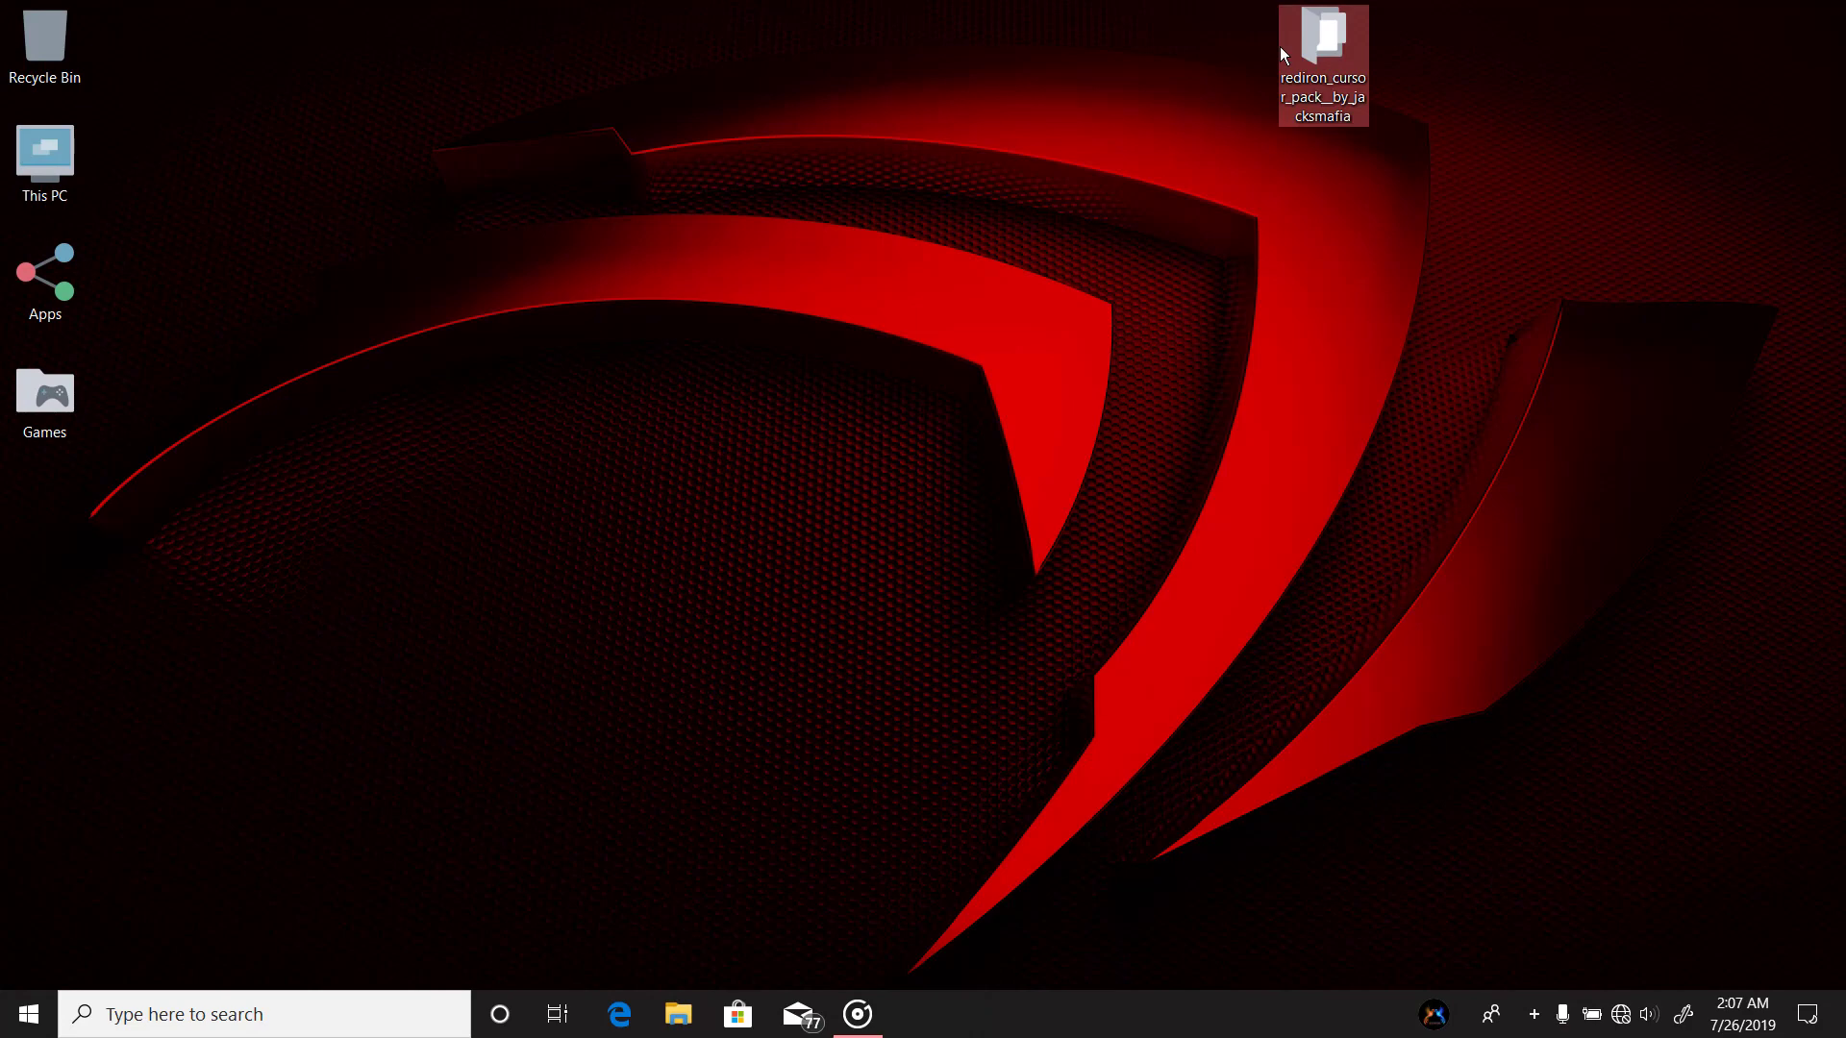
{"action": "key", "text": "Delete"}
- Open the mouse cursor settings from the Themes personalization page, minimize Settings, and place Mouse Properties near the desktop's middle
{"action": "right_click", "coordinate": [590, 268]}
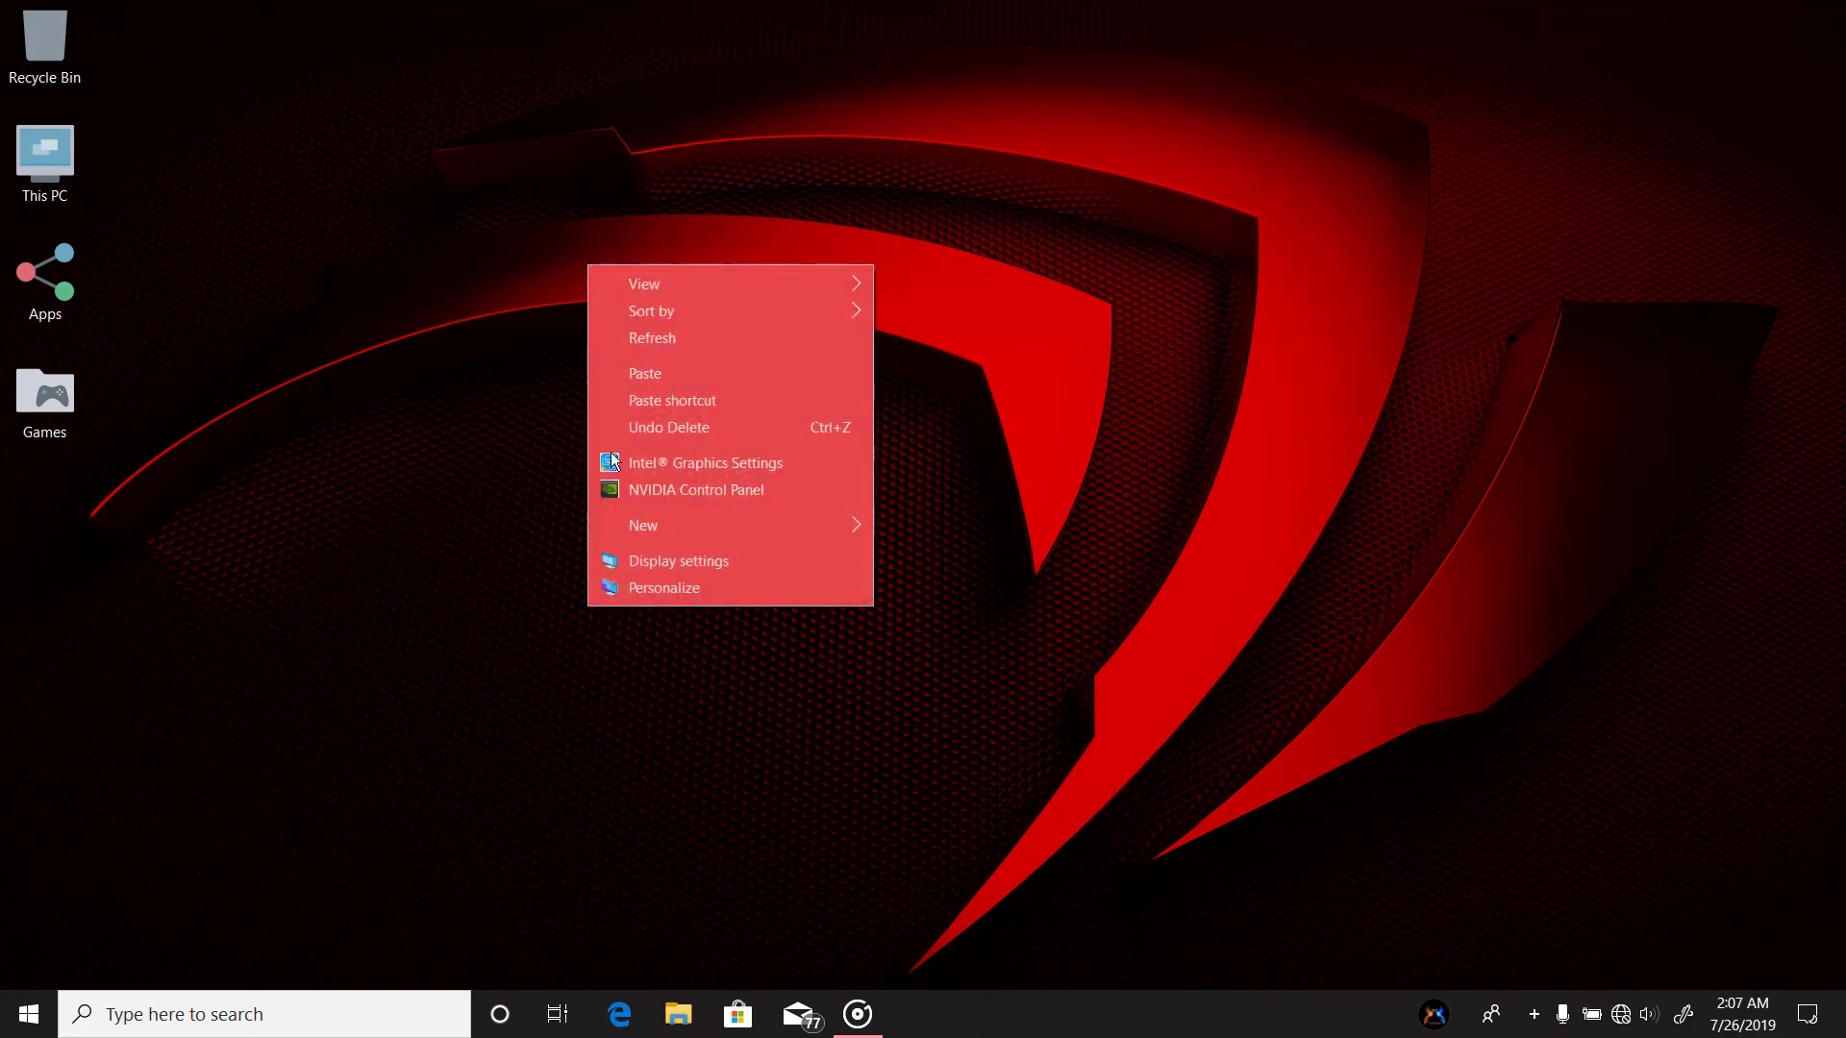
{"action": "left_click", "coordinate": [690, 591]}
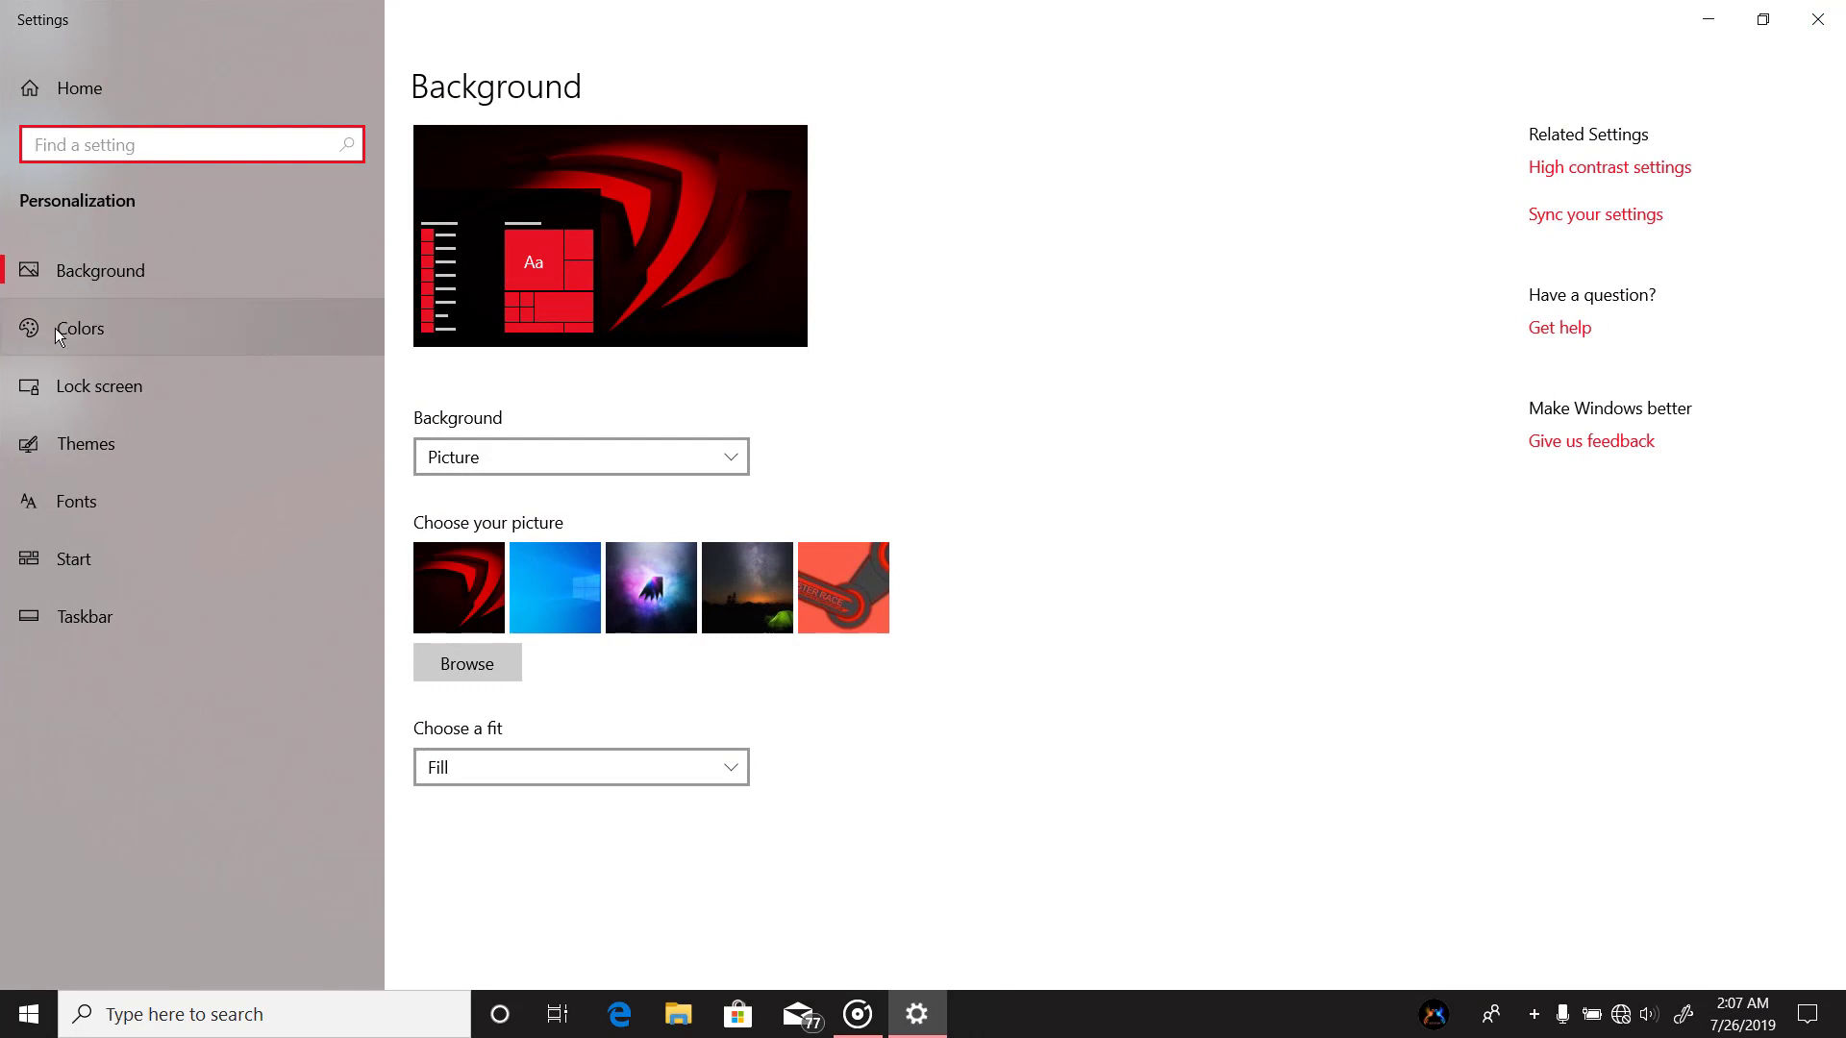
{"action": "left_click", "coordinate": [104, 429]}
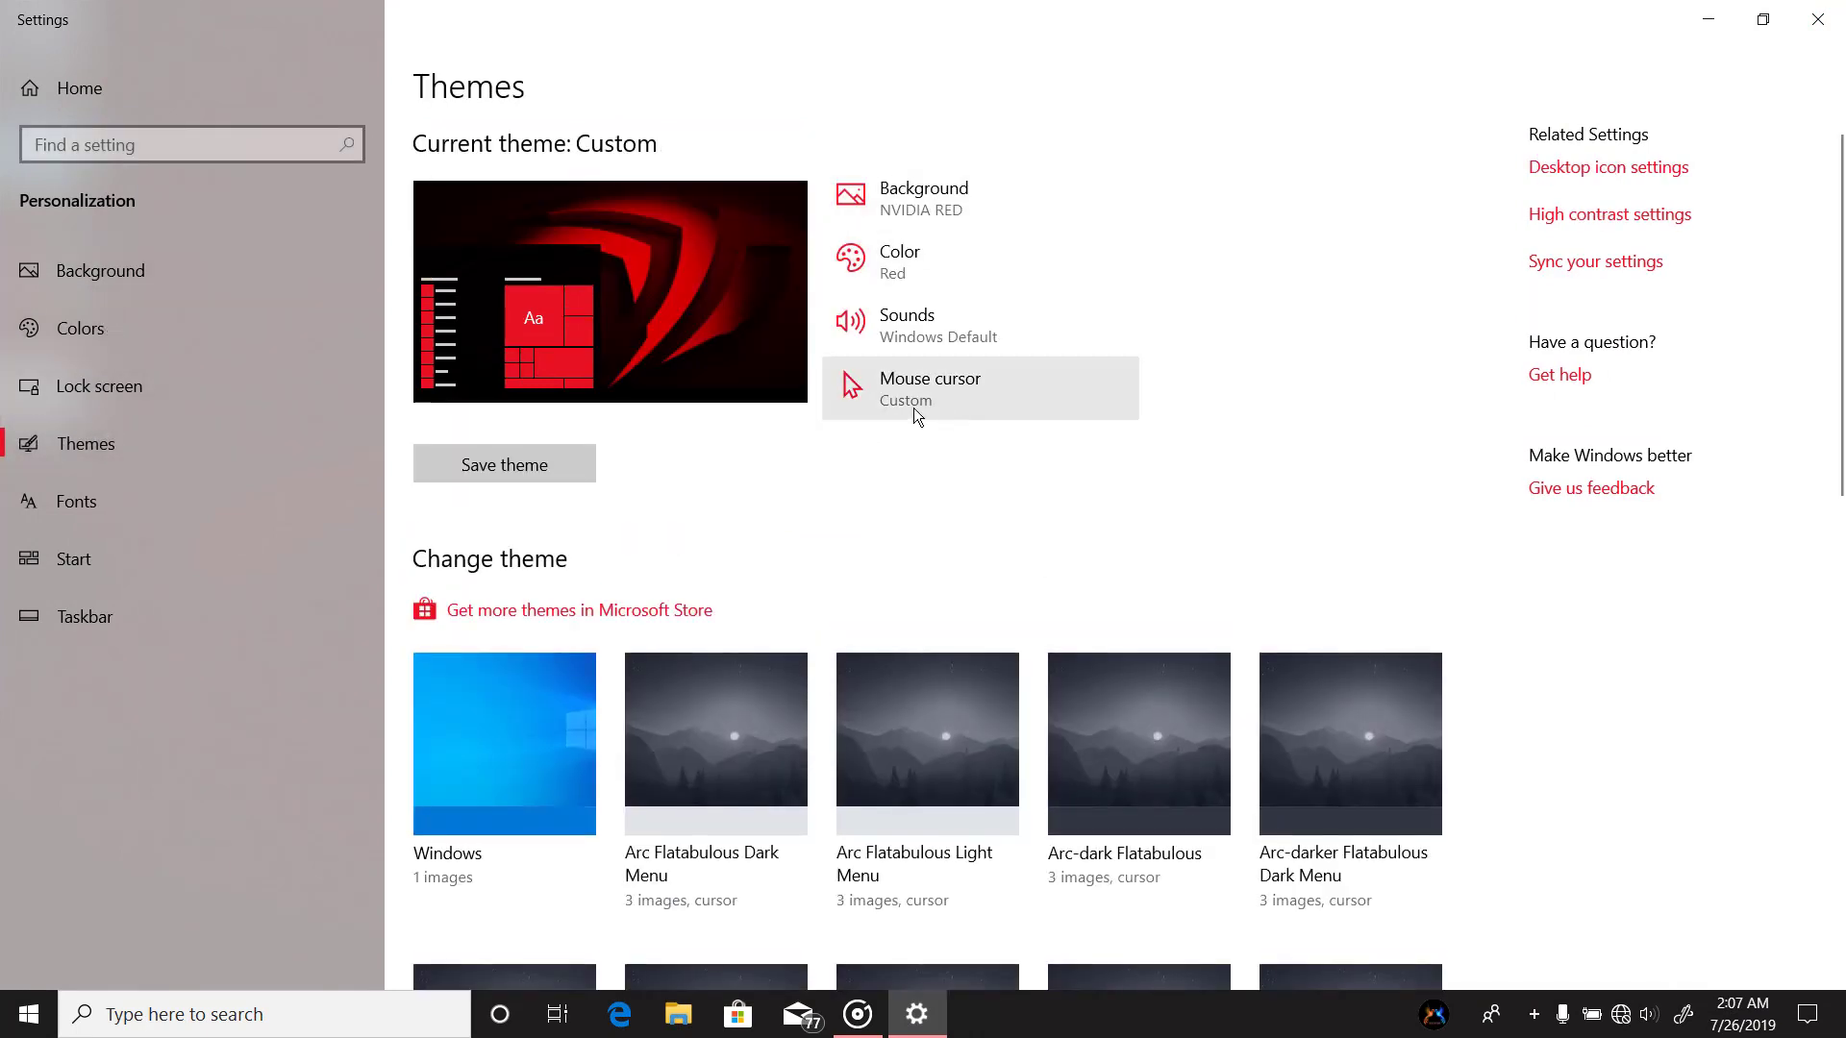
{"action": "left_click", "coordinate": [950, 387]}
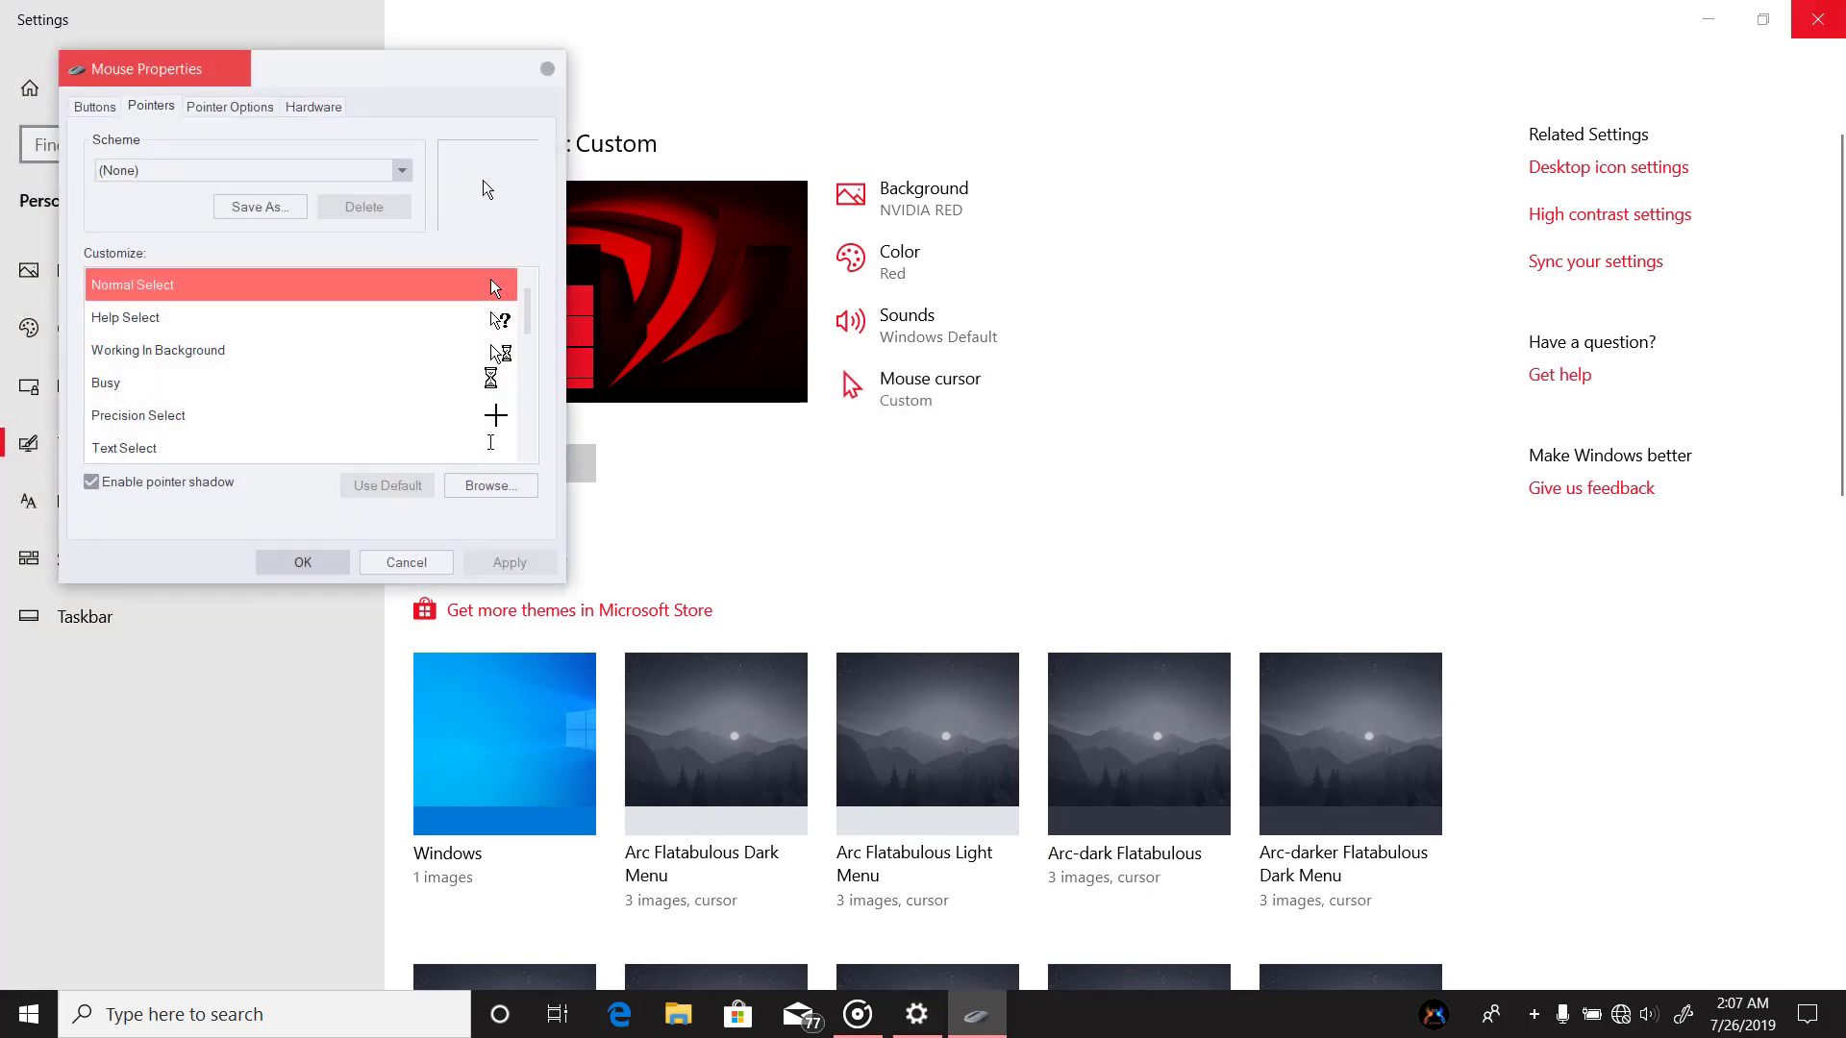
{"action": "left_click", "coordinate": [1711, 18]}
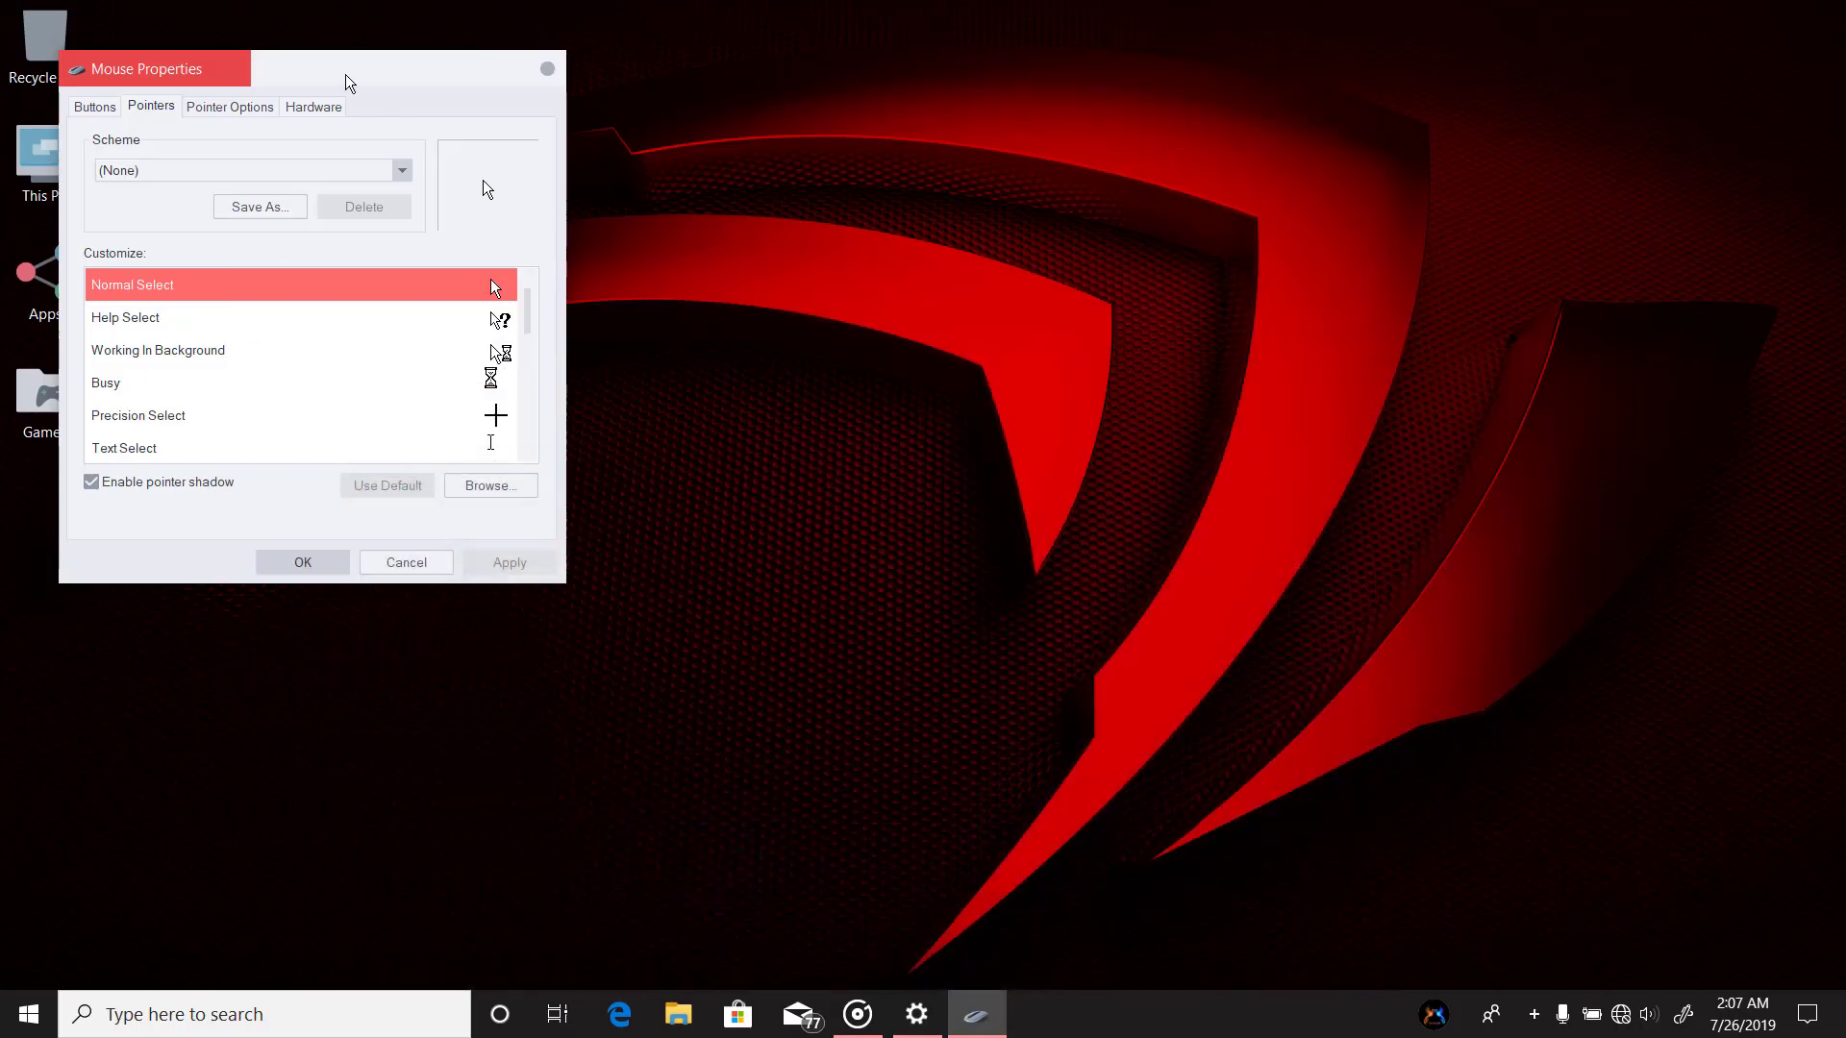
{"action": "left_click_drag", "start_coordinate": [348, 80], "coordinate": [916, 133]}
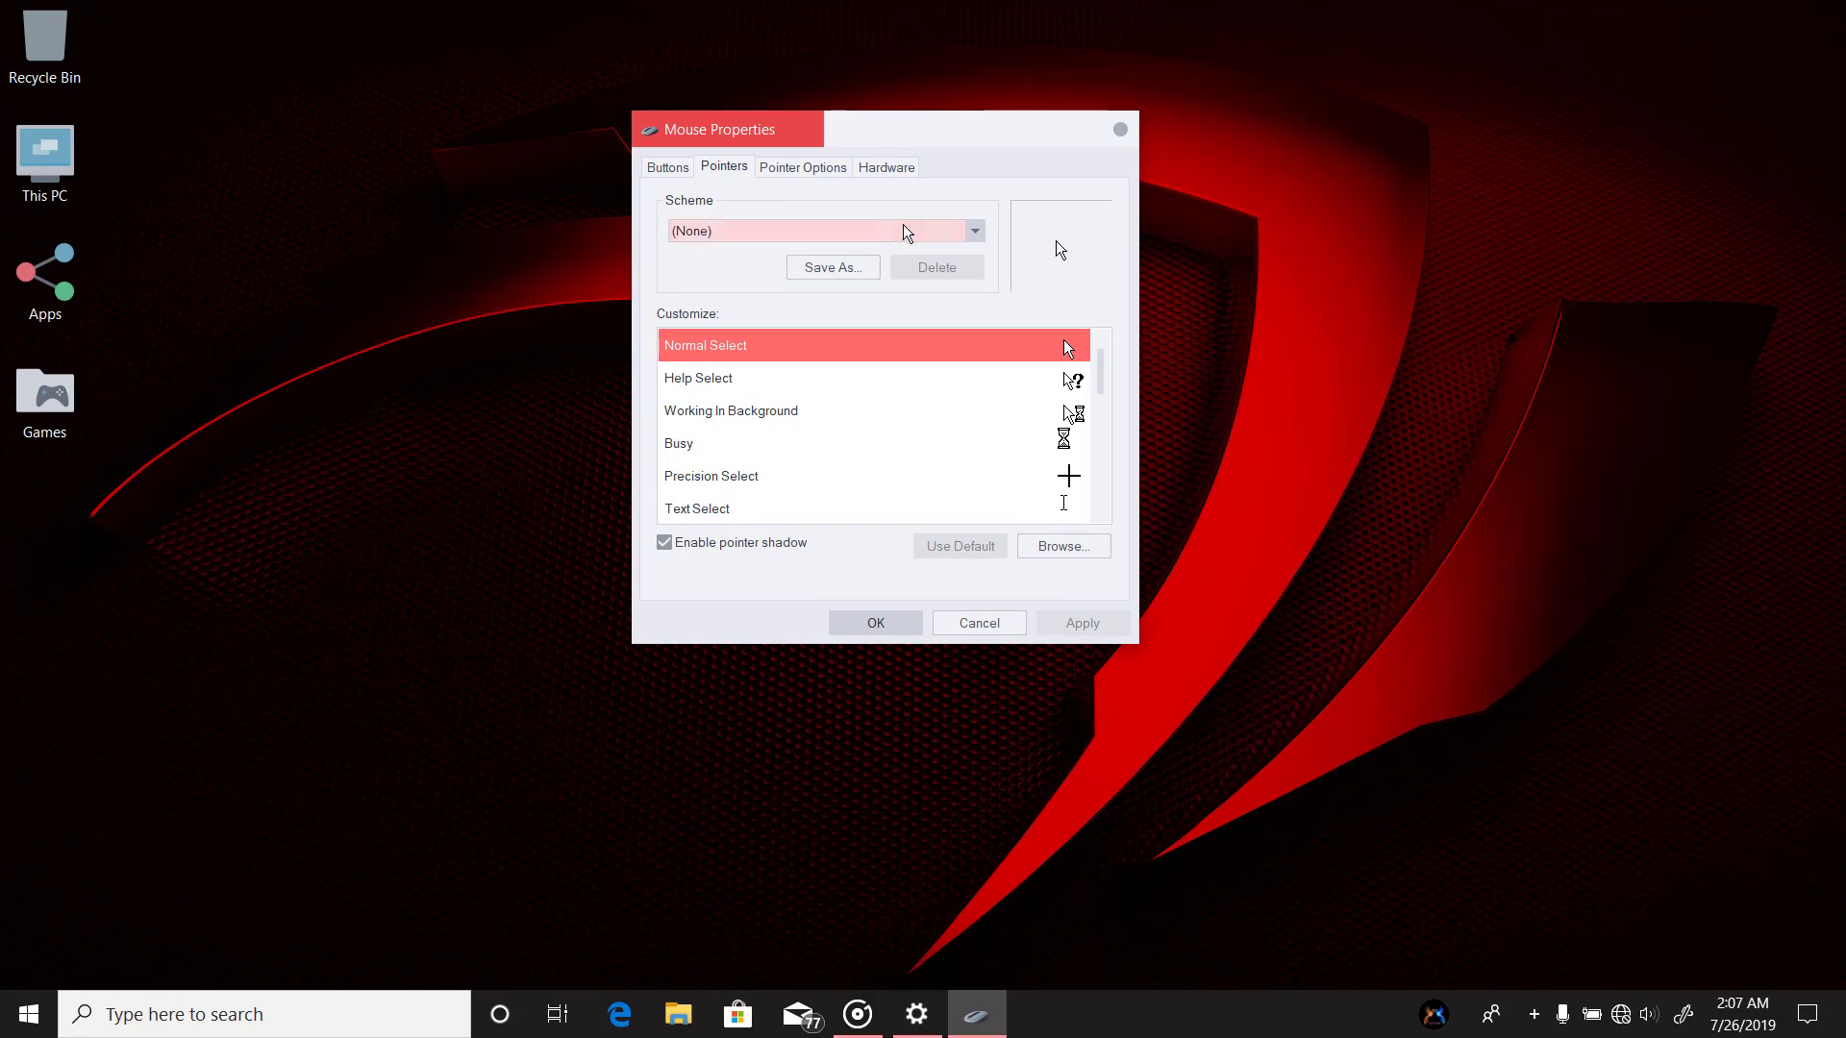
- Assign the Hand cursor from the Rediron(red) folder to the Normal Select pointer
{"action": "left_click", "coordinate": [966, 238]}
{"action": "left_click", "coordinate": [966, 238]}
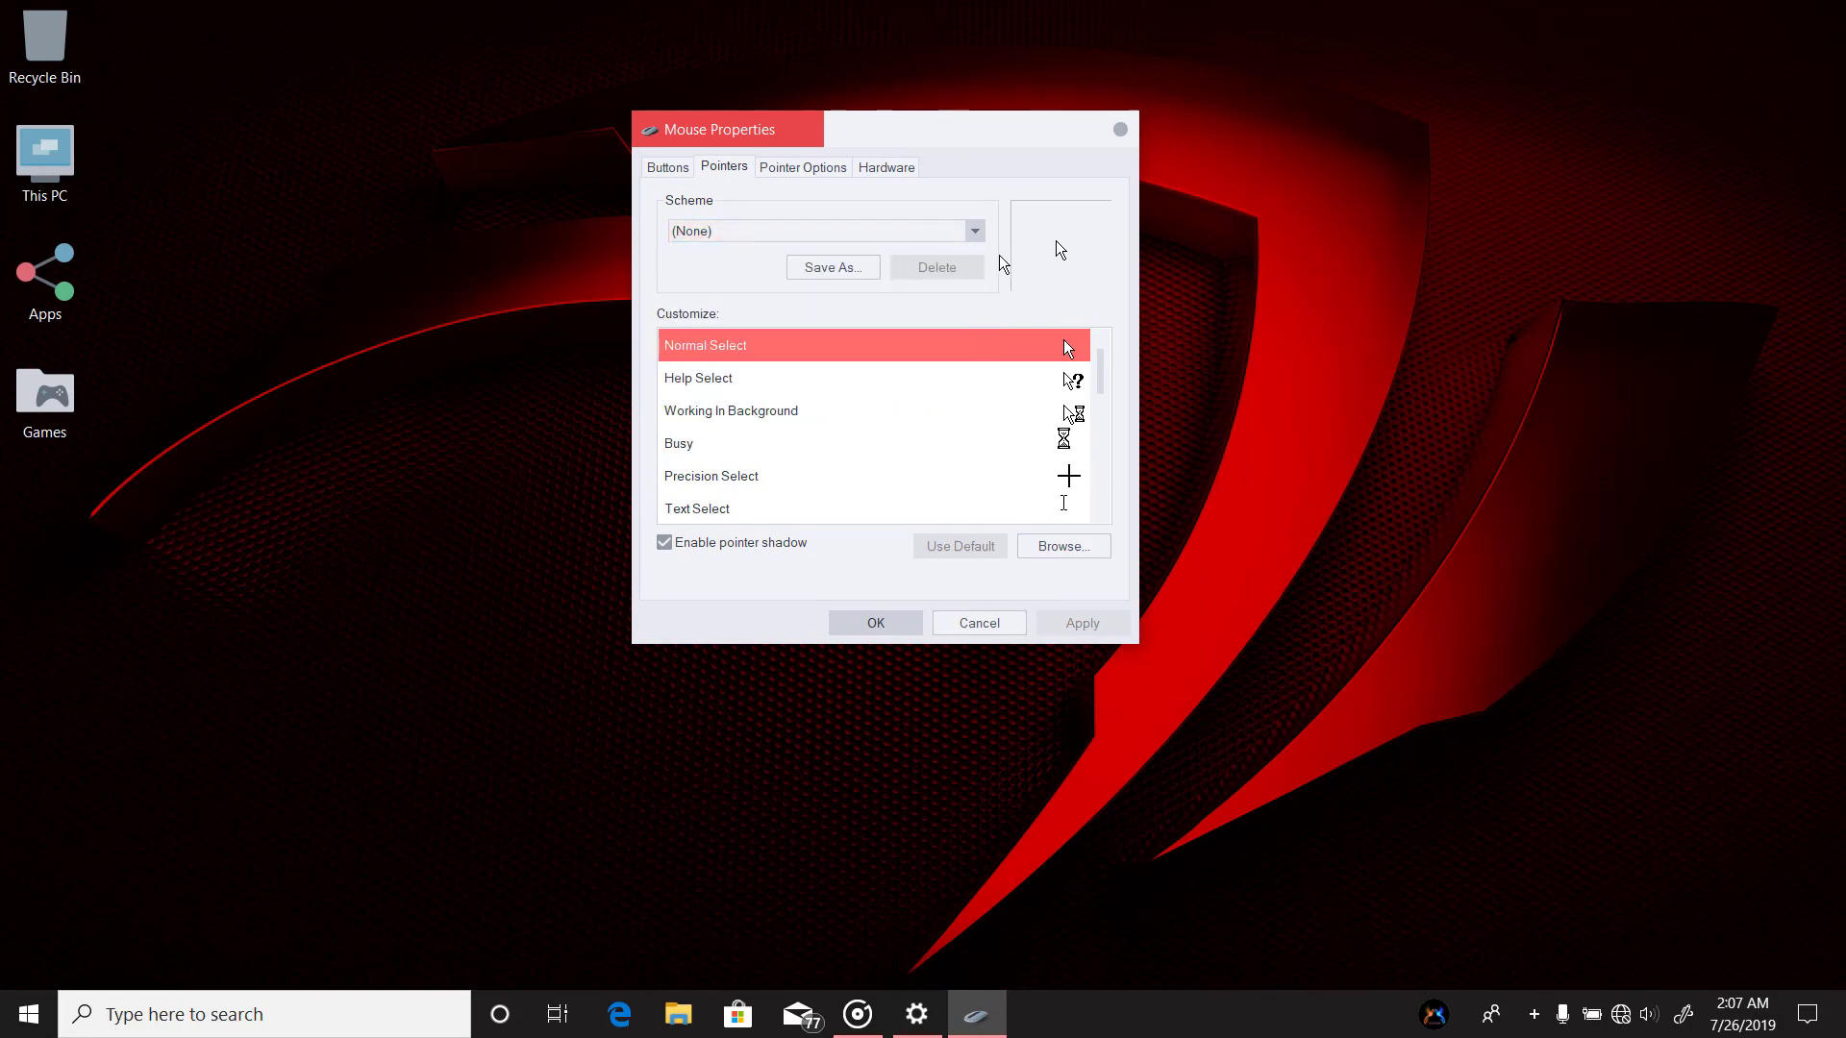
{"action": "left_click", "coordinate": [782, 353]}
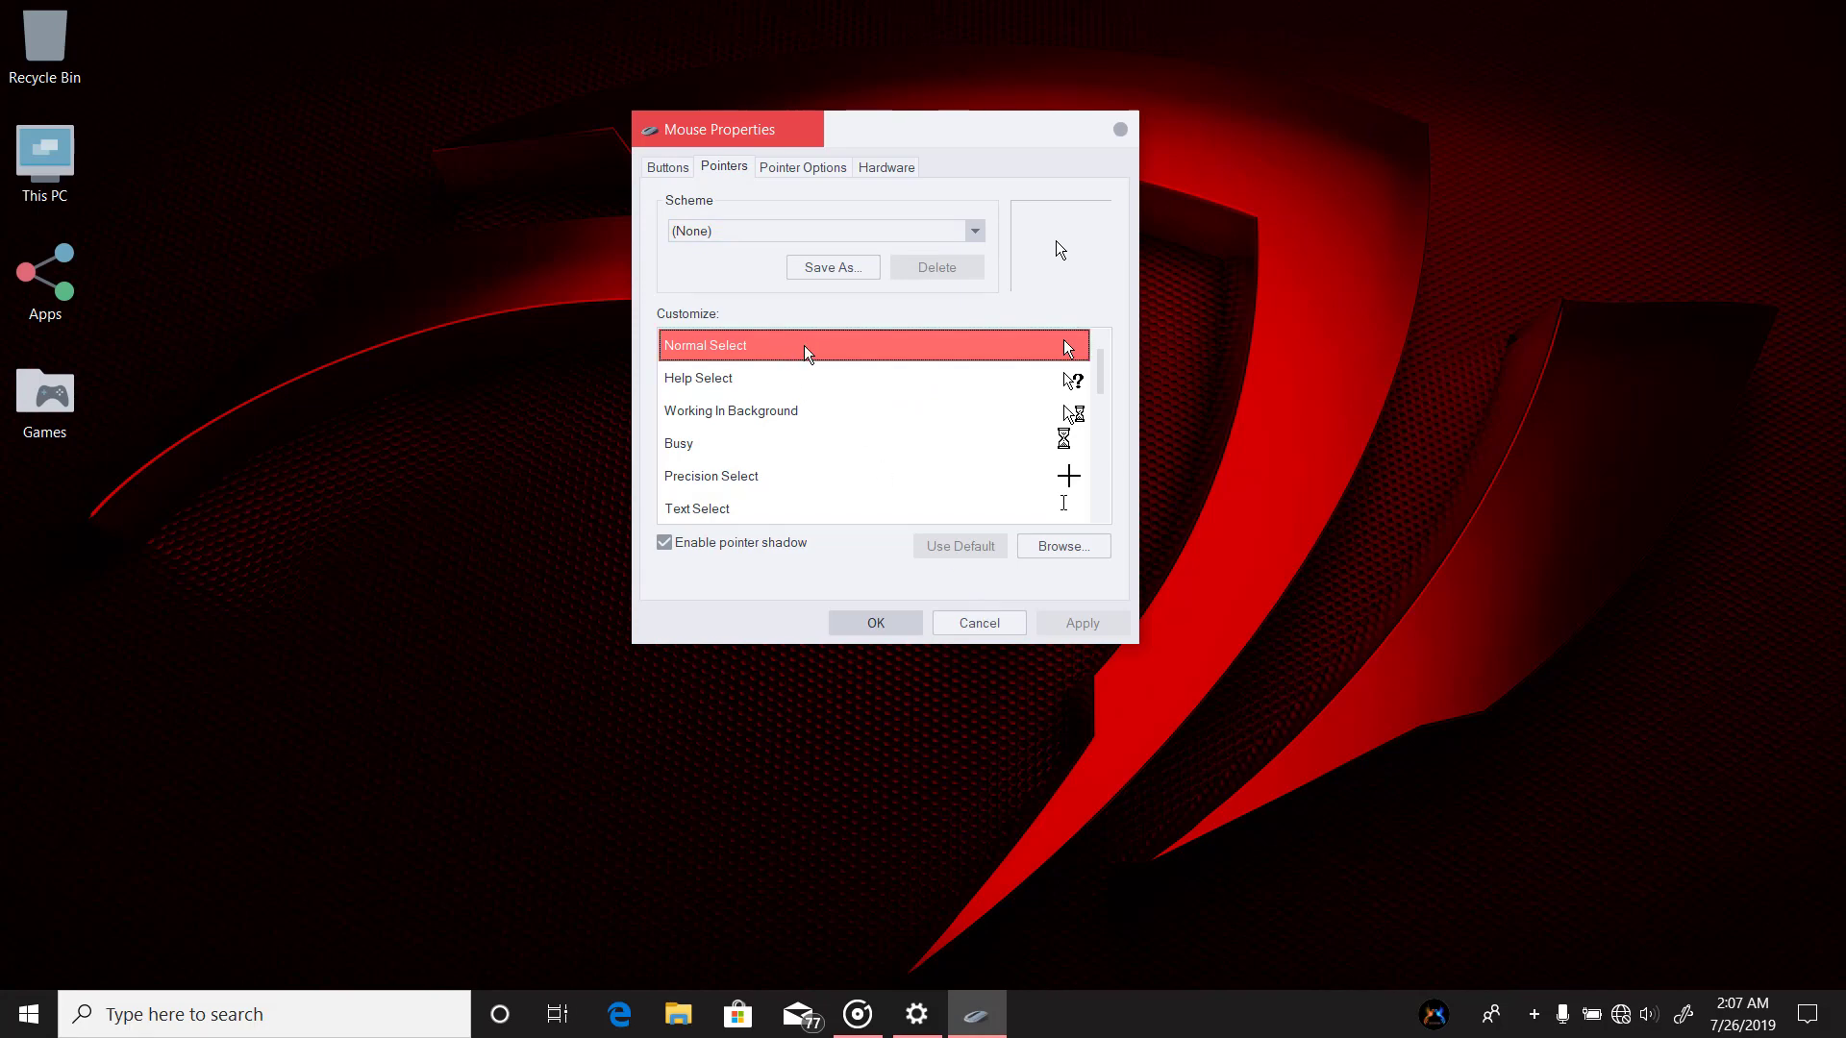
{"action": "double_click", "coordinate": [805, 352]}
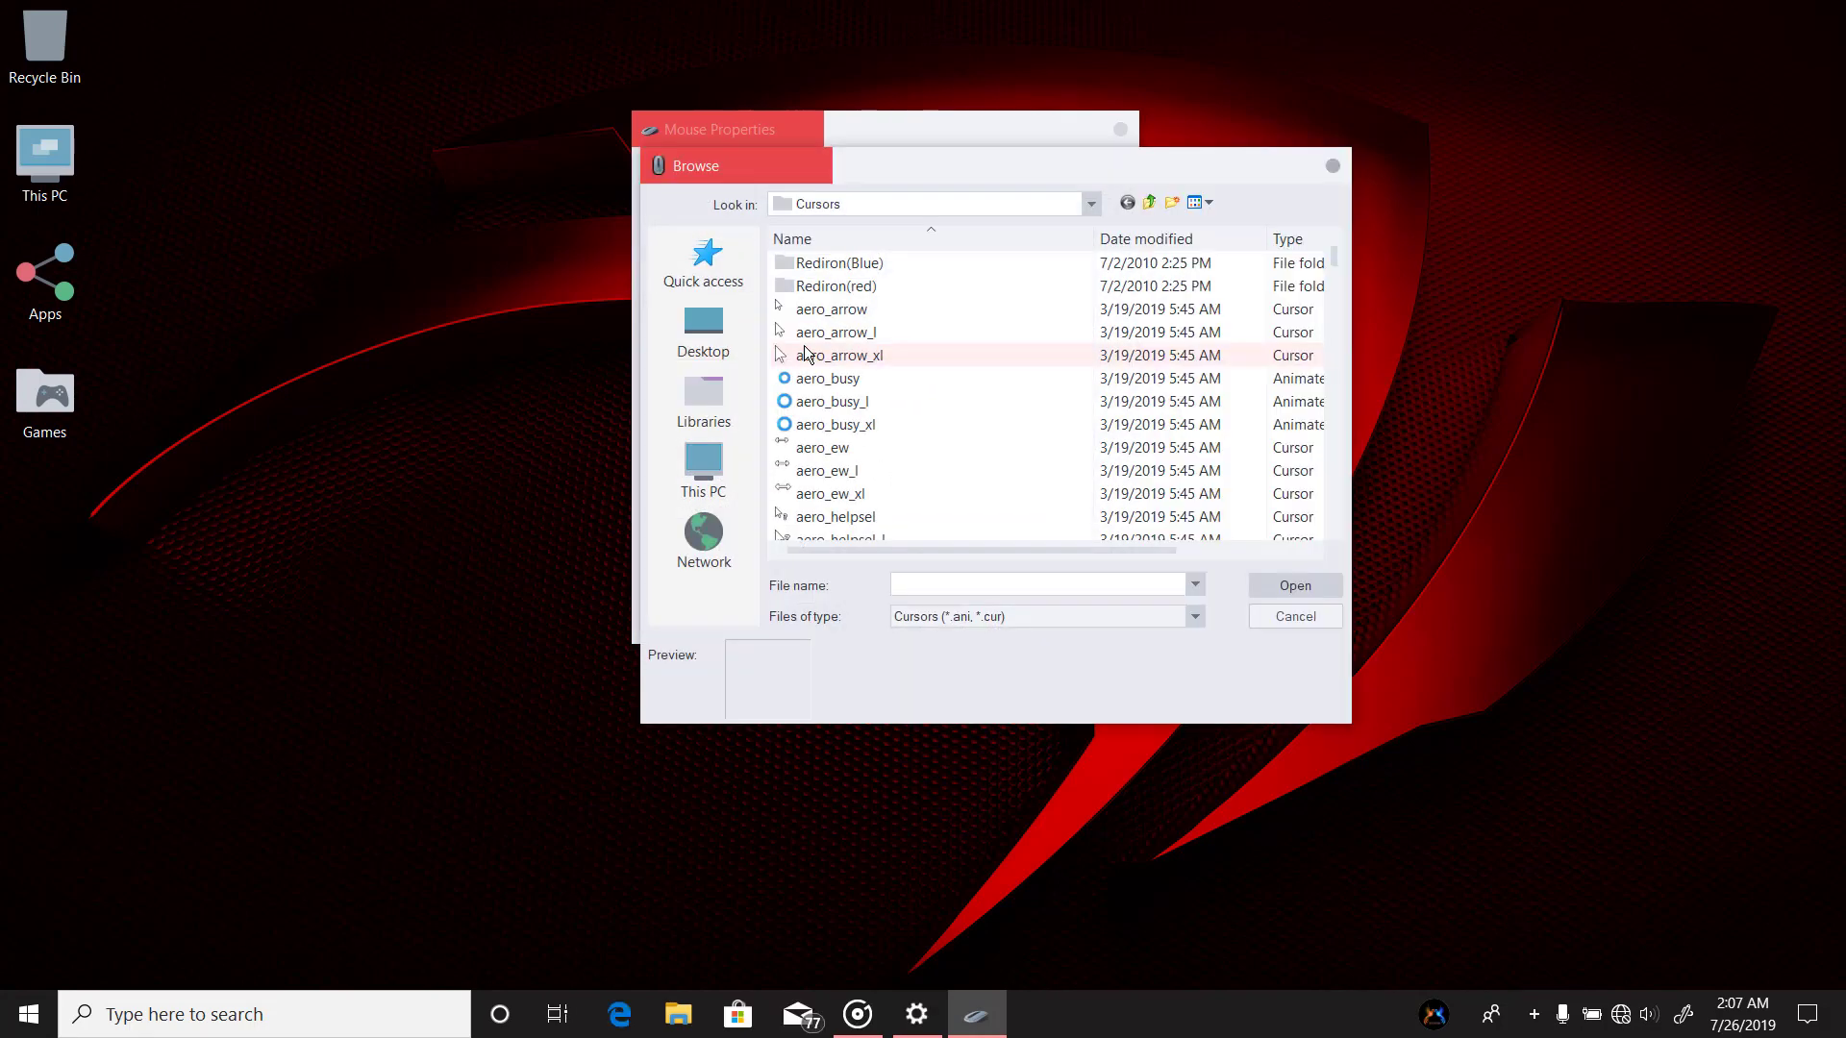
{"action": "double_click", "coordinate": [954, 284]}
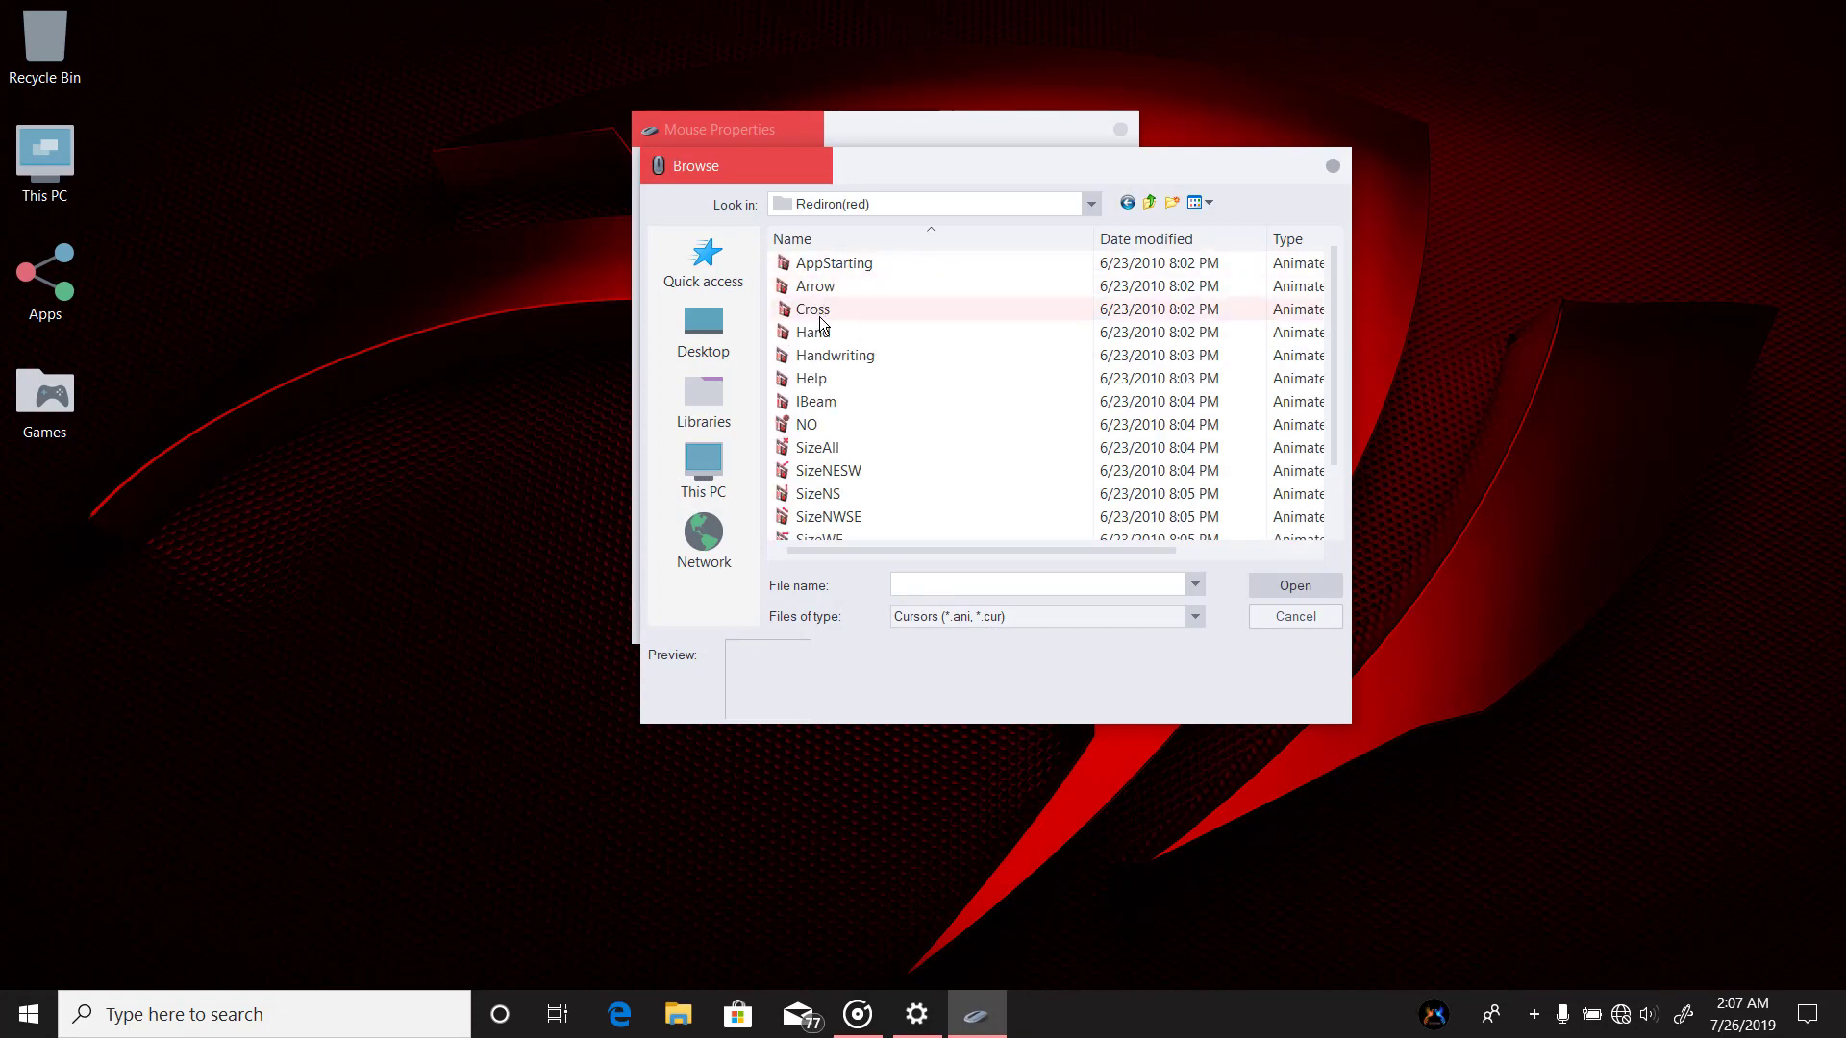
{"action": "left_click_drag", "start_coordinate": [833, 331], "coordinate": [867, 326]}
{"action": "double_click", "coordinate": [867, 327]}
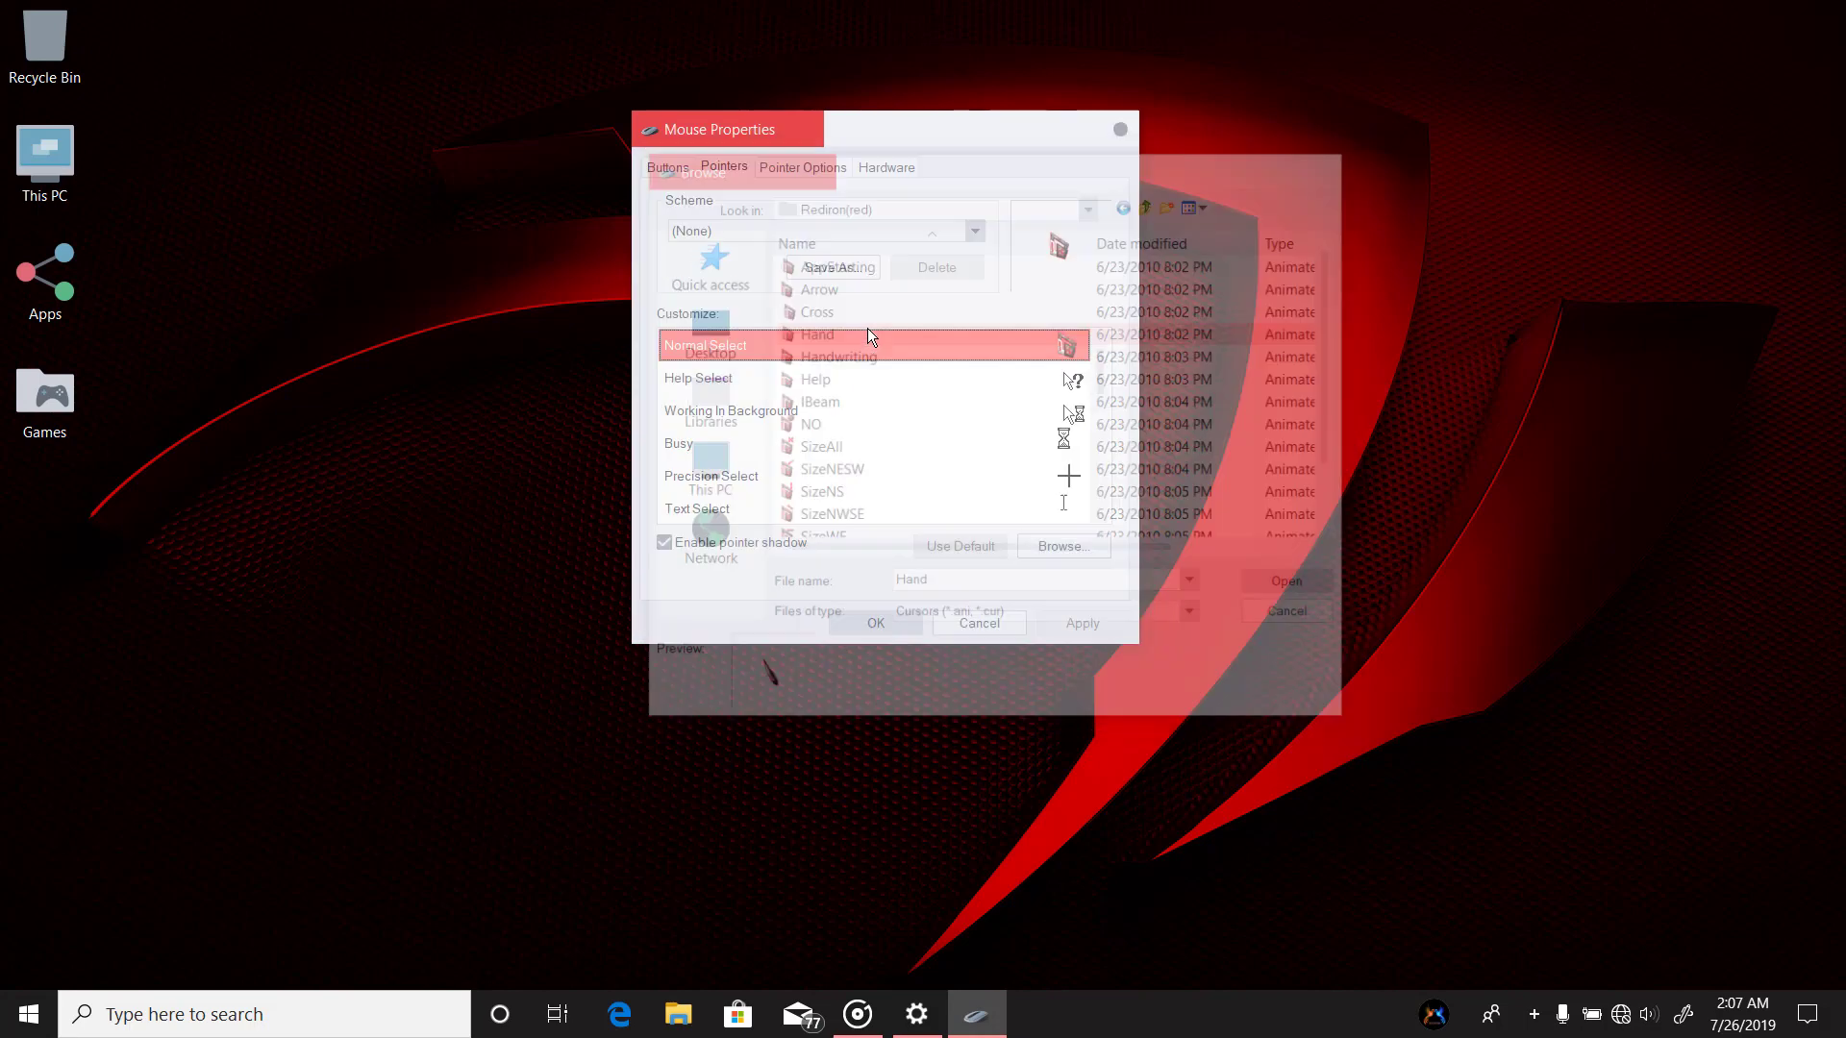
- Set the Normal Select pointer to the Arrow cursor from the Rediron(red) folder and apply the change
{"action": "double_click", "coordinate": [936, 342]}
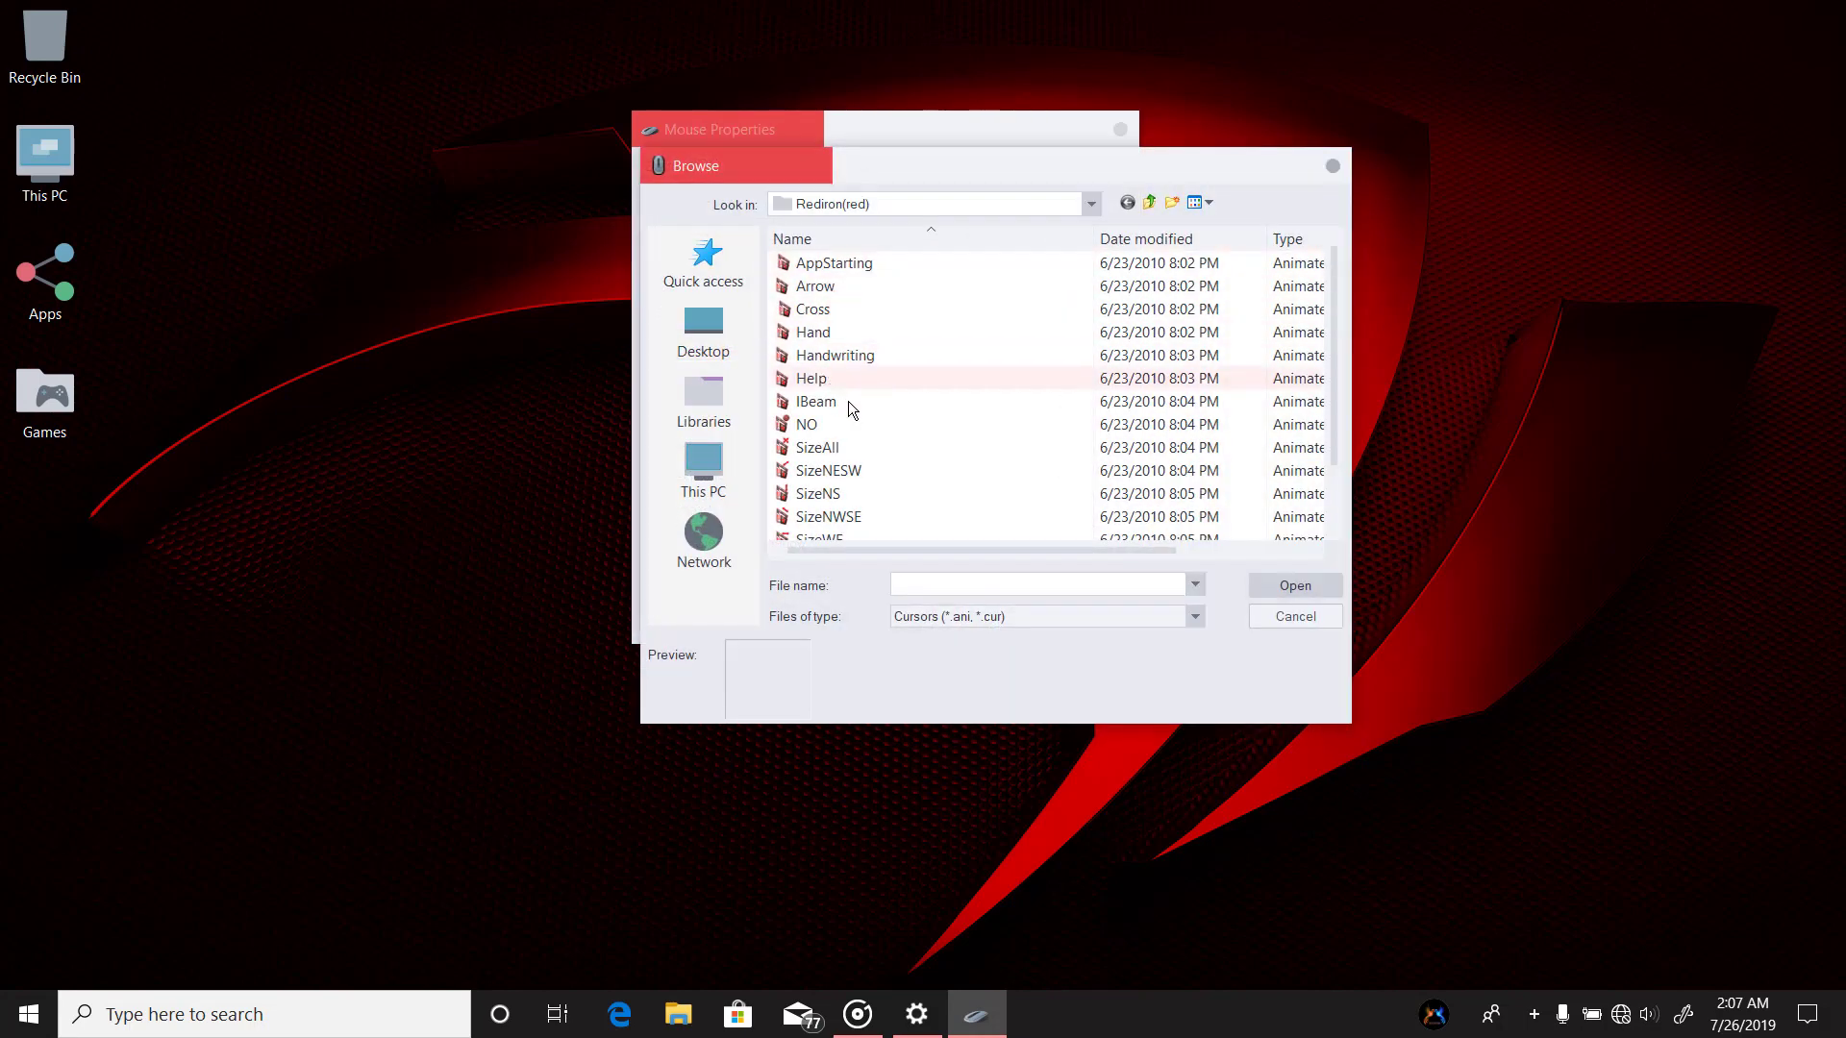
{"action": "double_click", "coordinate": [827, 286]}
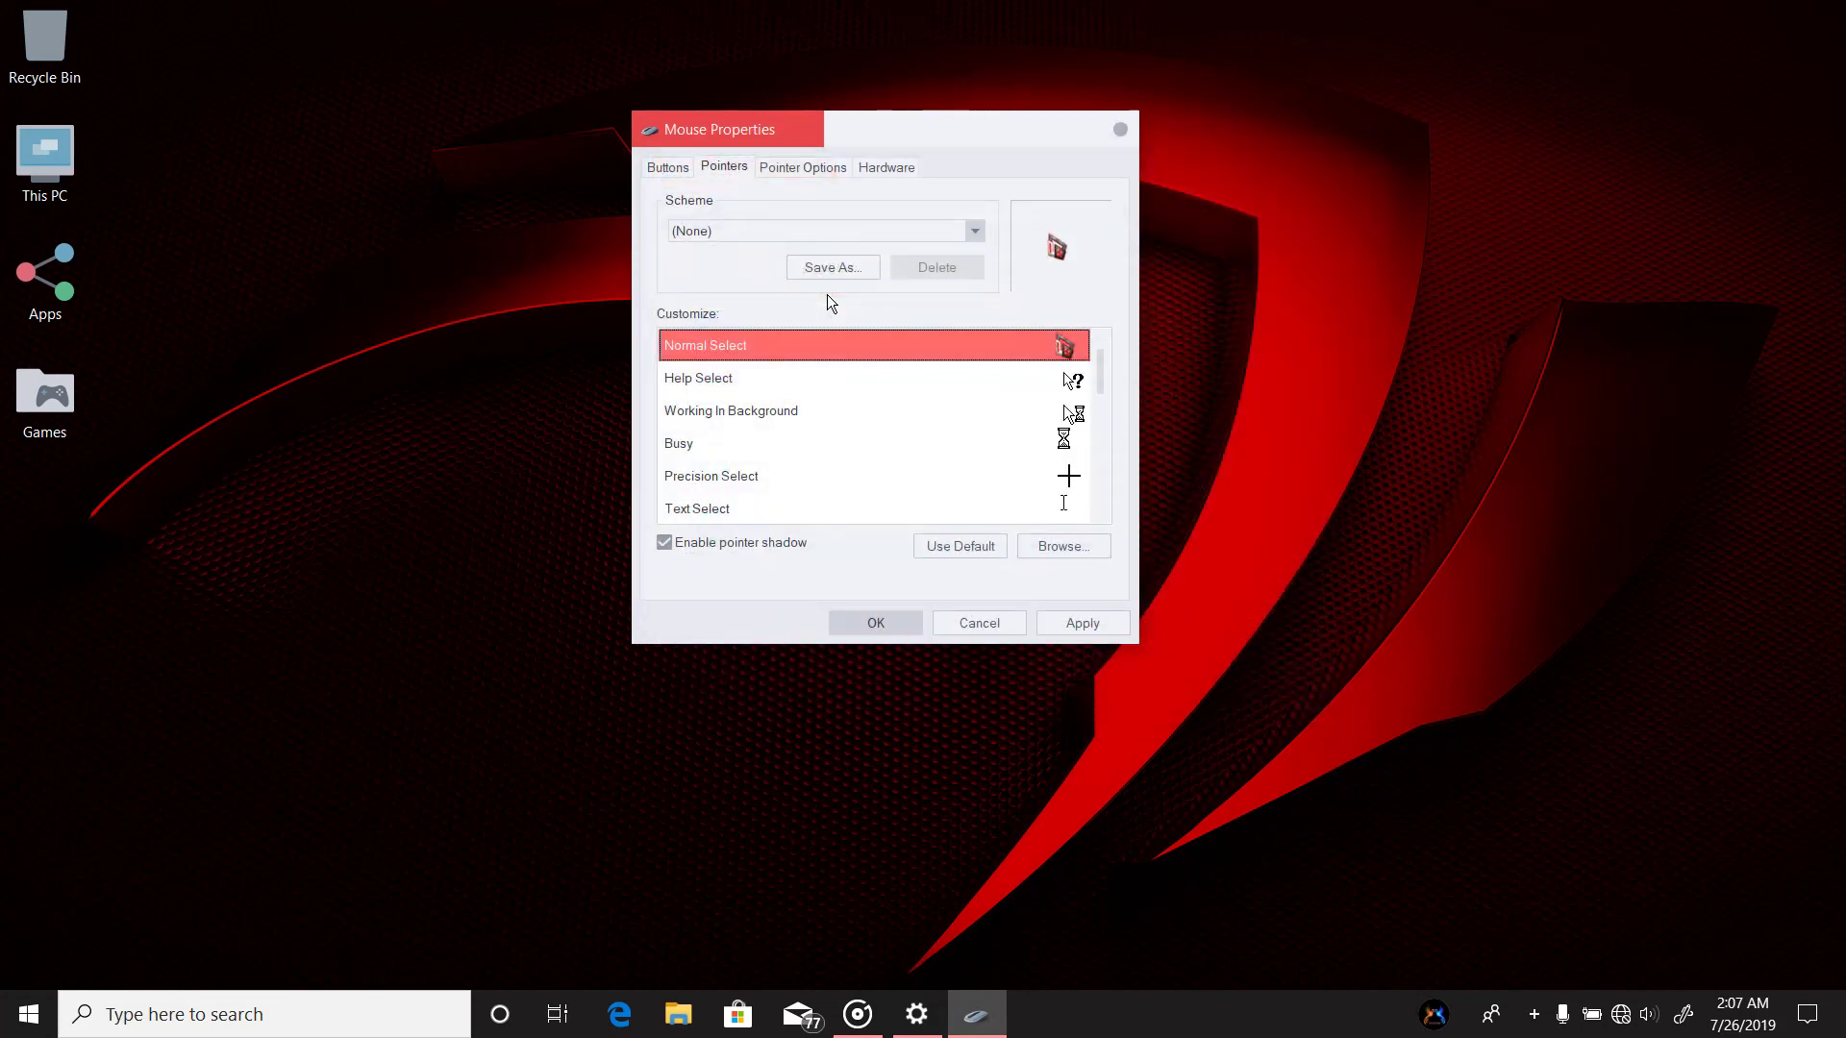
{"action": "left_click", "coordinate": [1083, 633]}
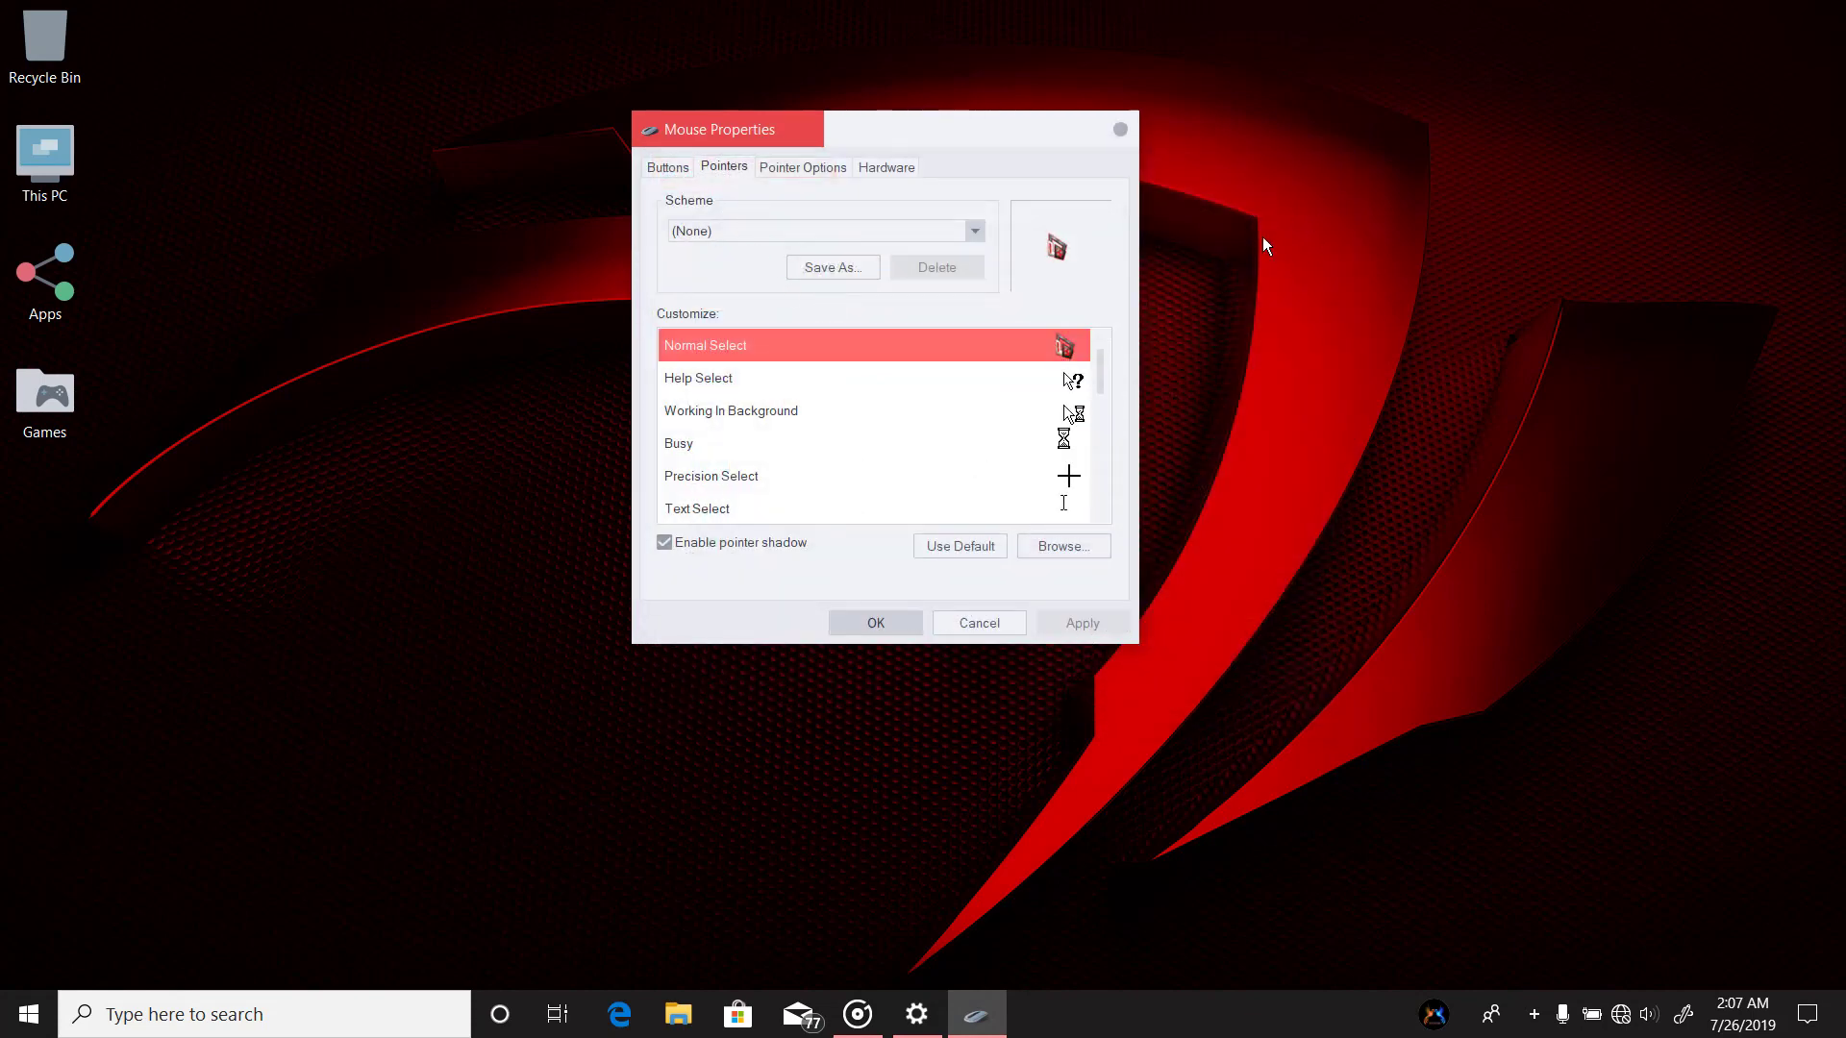
- Shift Mouse Properties slightly left and look through the remaining pointer roles, down to the resize pointers
{"action": "left_click_drag", "start_coordinate": [989, 130], "coordinate": [888, 129]}
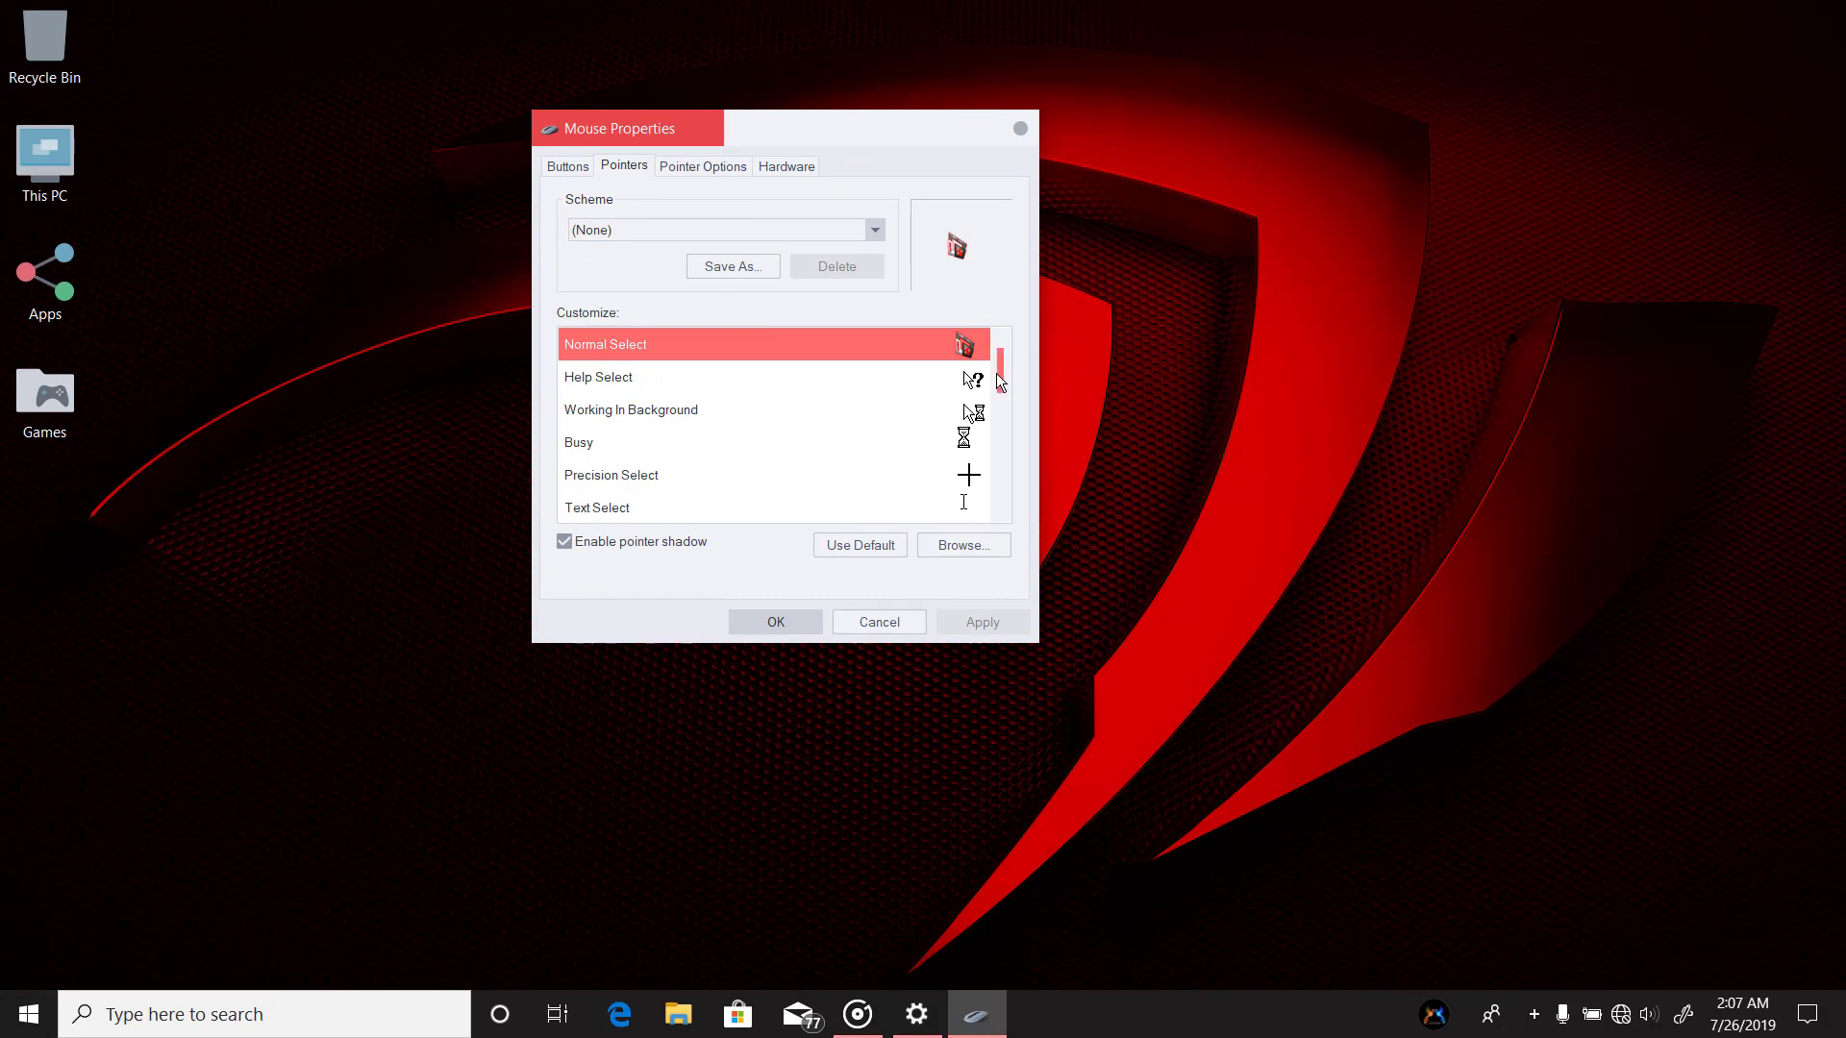
{"action": "left_click_drag", "start_coordinate": [996, 373], "coordinate": [1006, 430]}
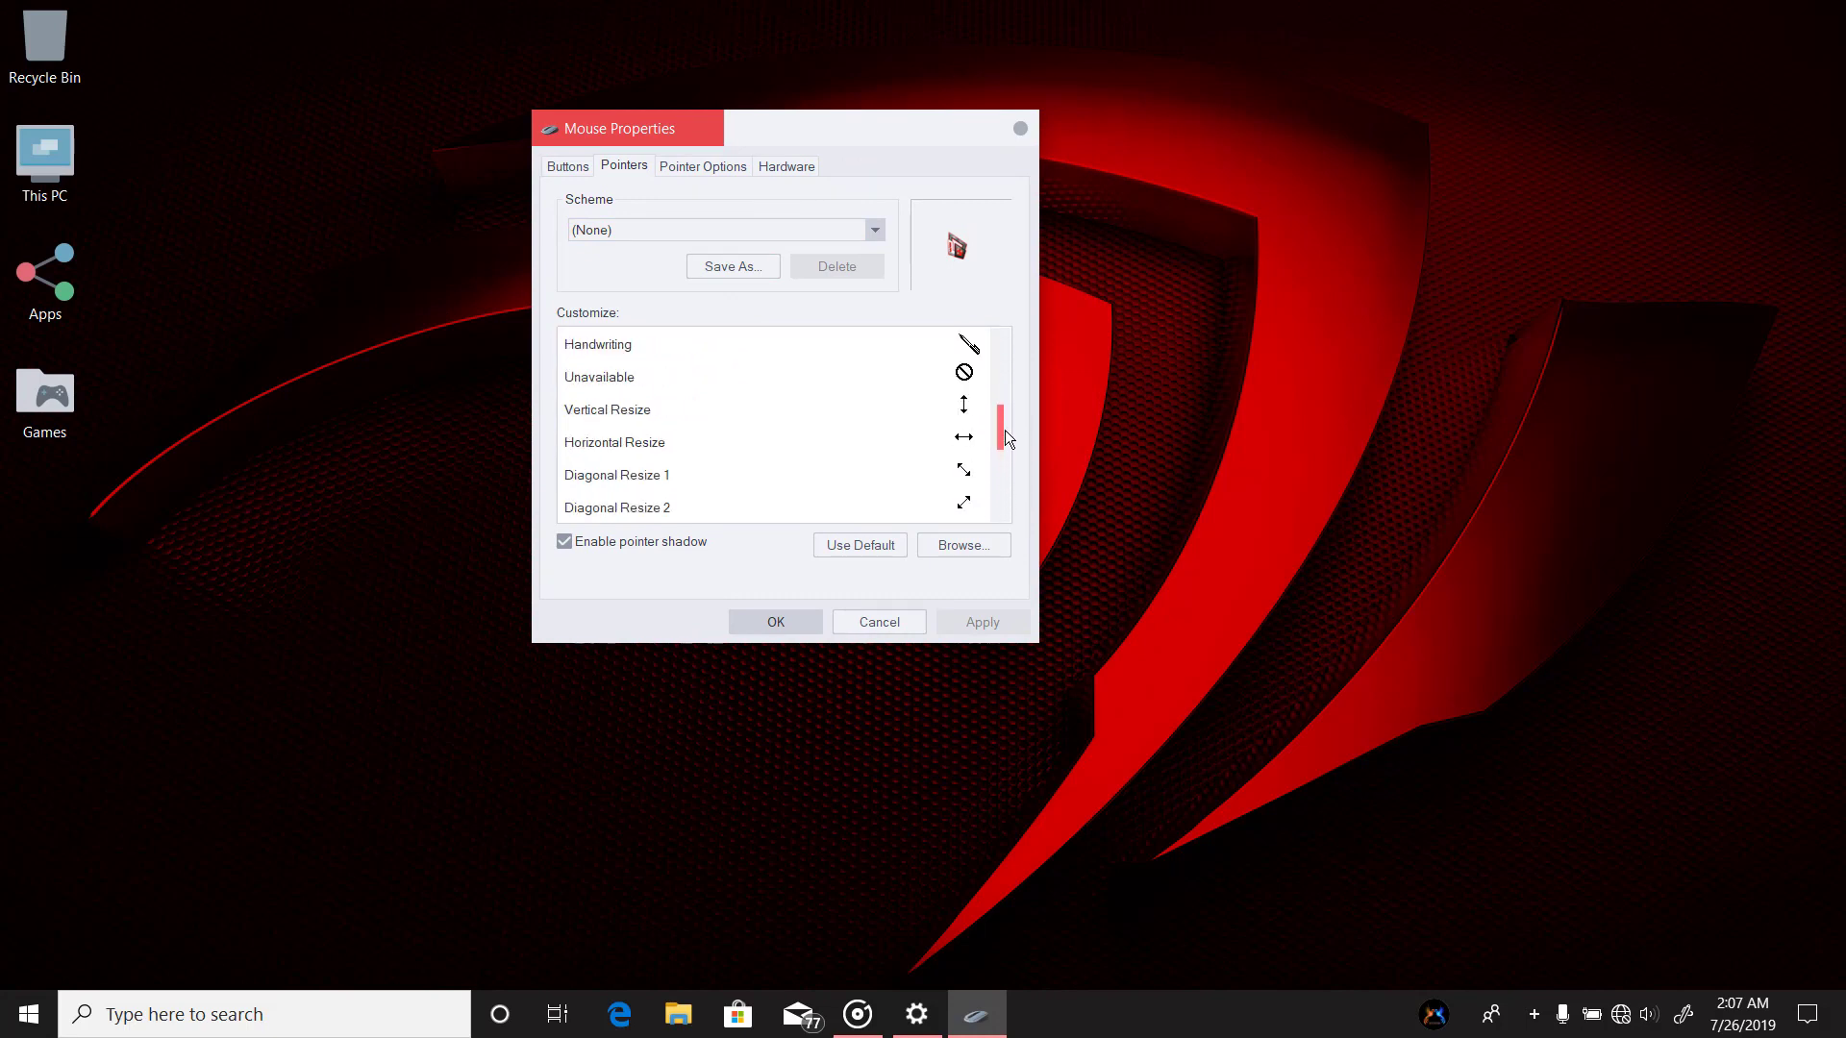
- Assign the SizeWE cursor from the Rediron(red) folder to the Vertical Resize pointer
{"action": "left_click", "coordinate": [969, 404]}
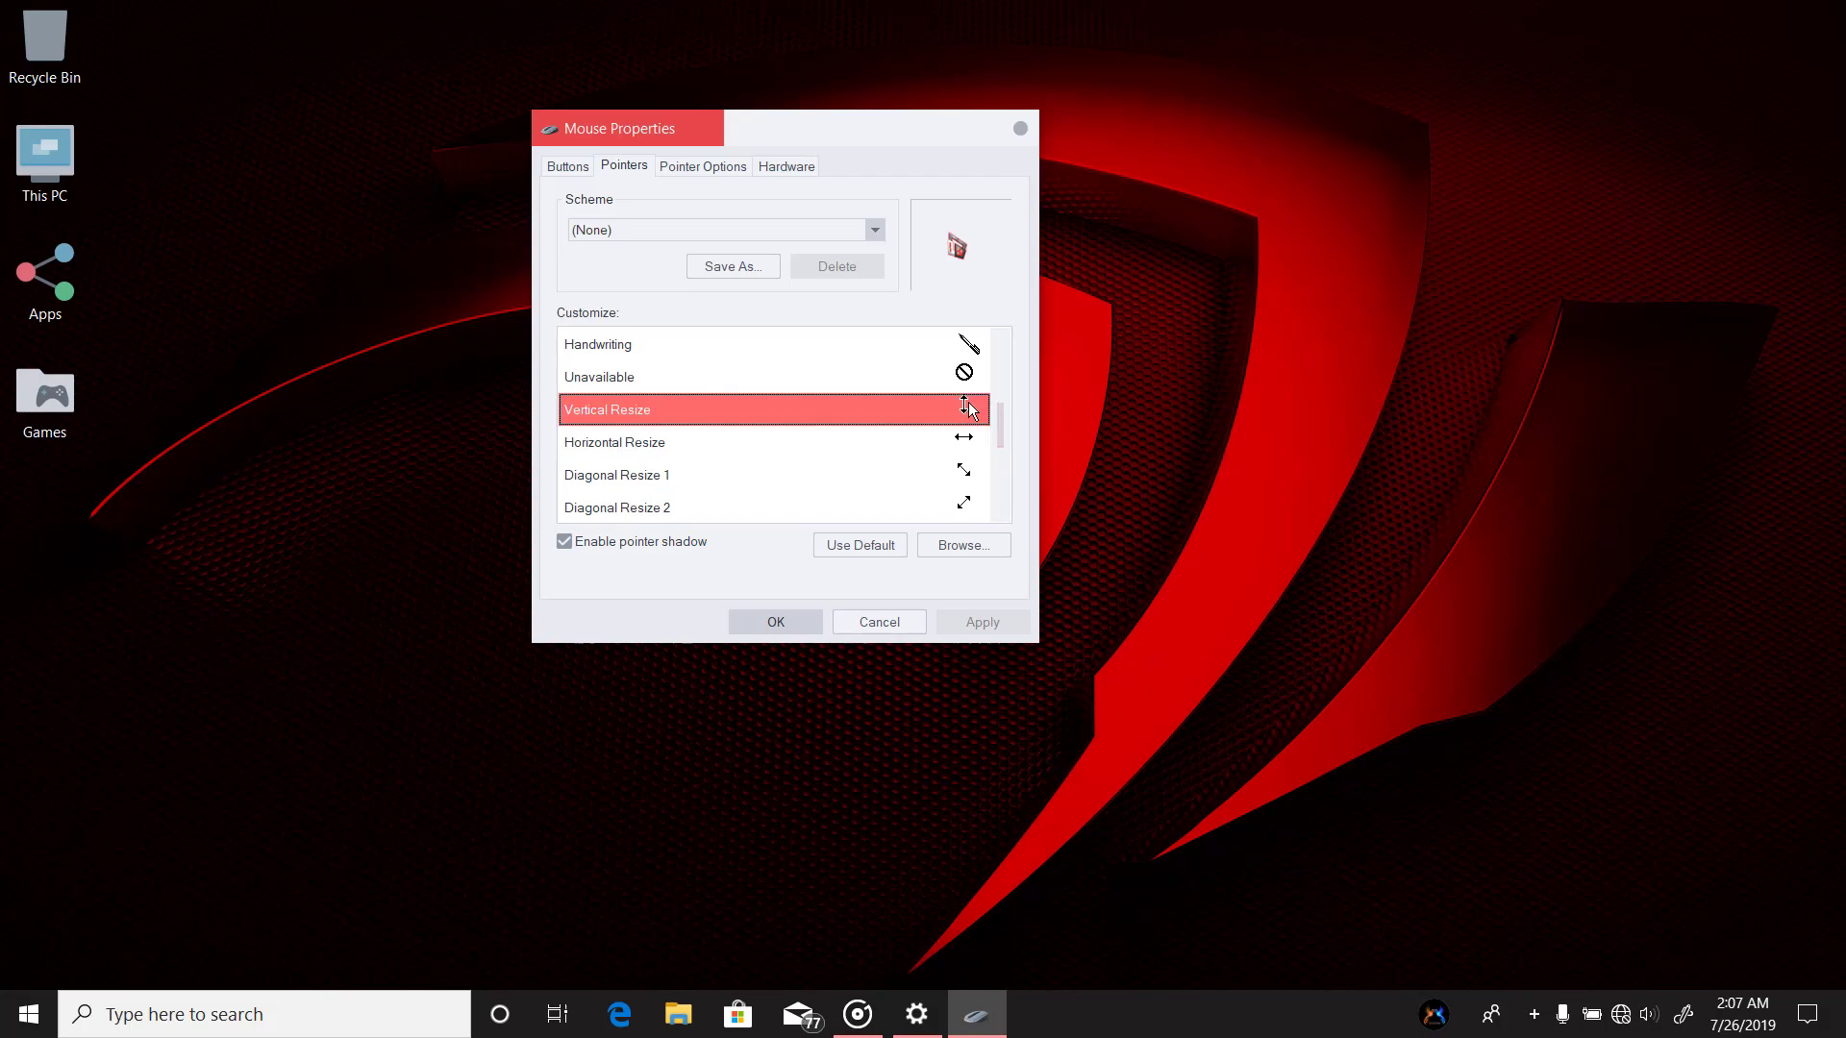
{"action": "double_click", "coordinate": [910, 405]}
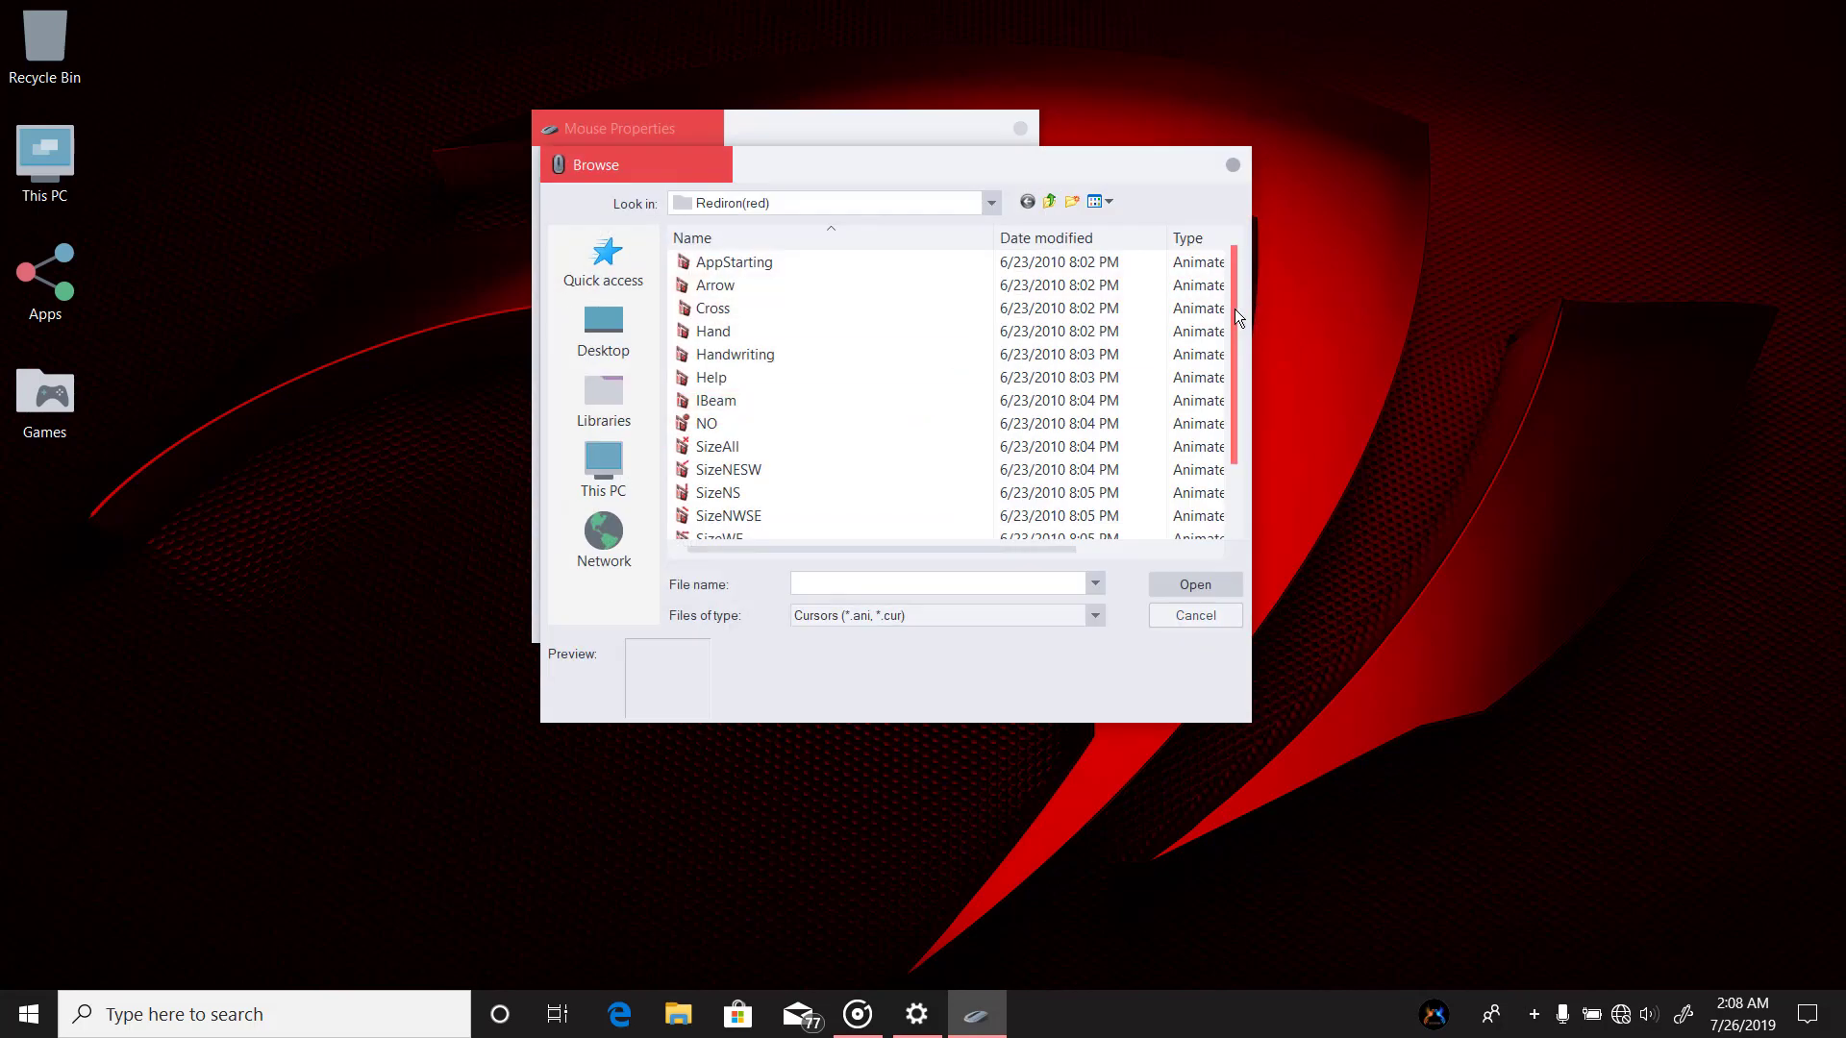
{"action": "scroll", "coordinate": [1237, 330], "scroll_direction": "down", "scroll_amount": 1}
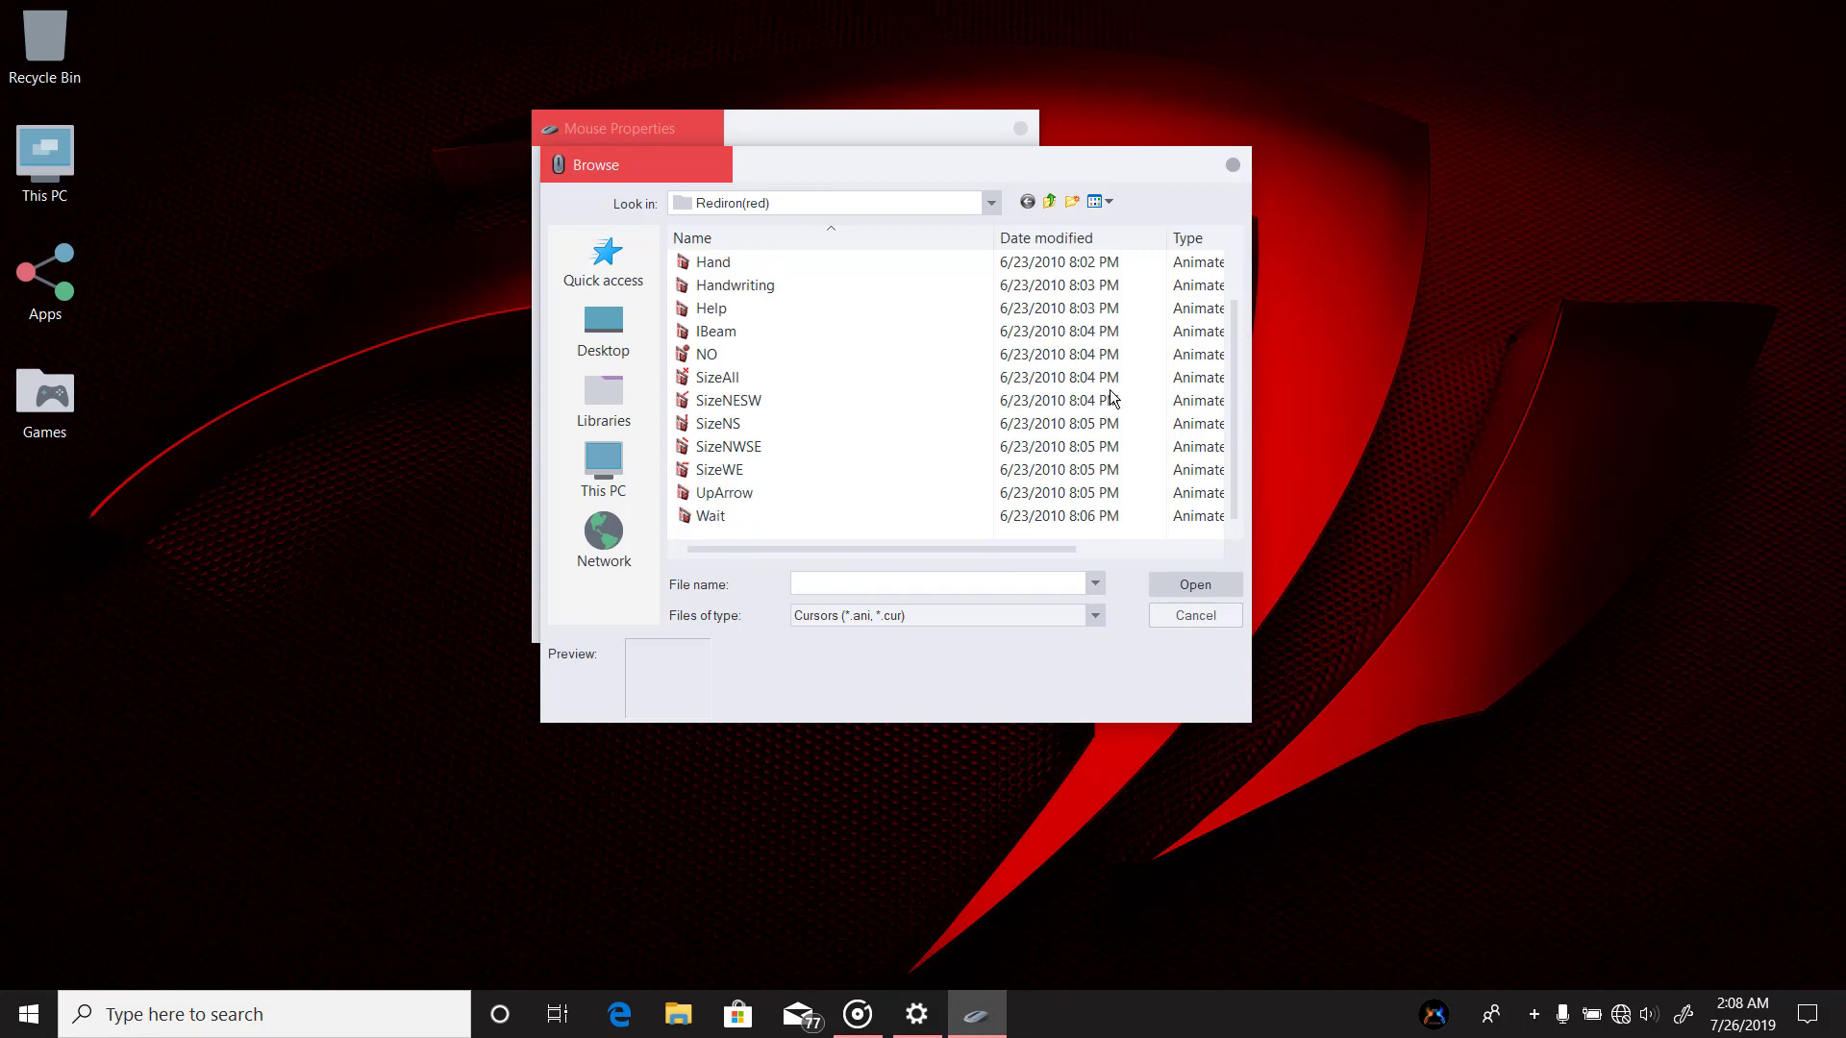
{"action": "left_click", "coordinate": [733, 471]}
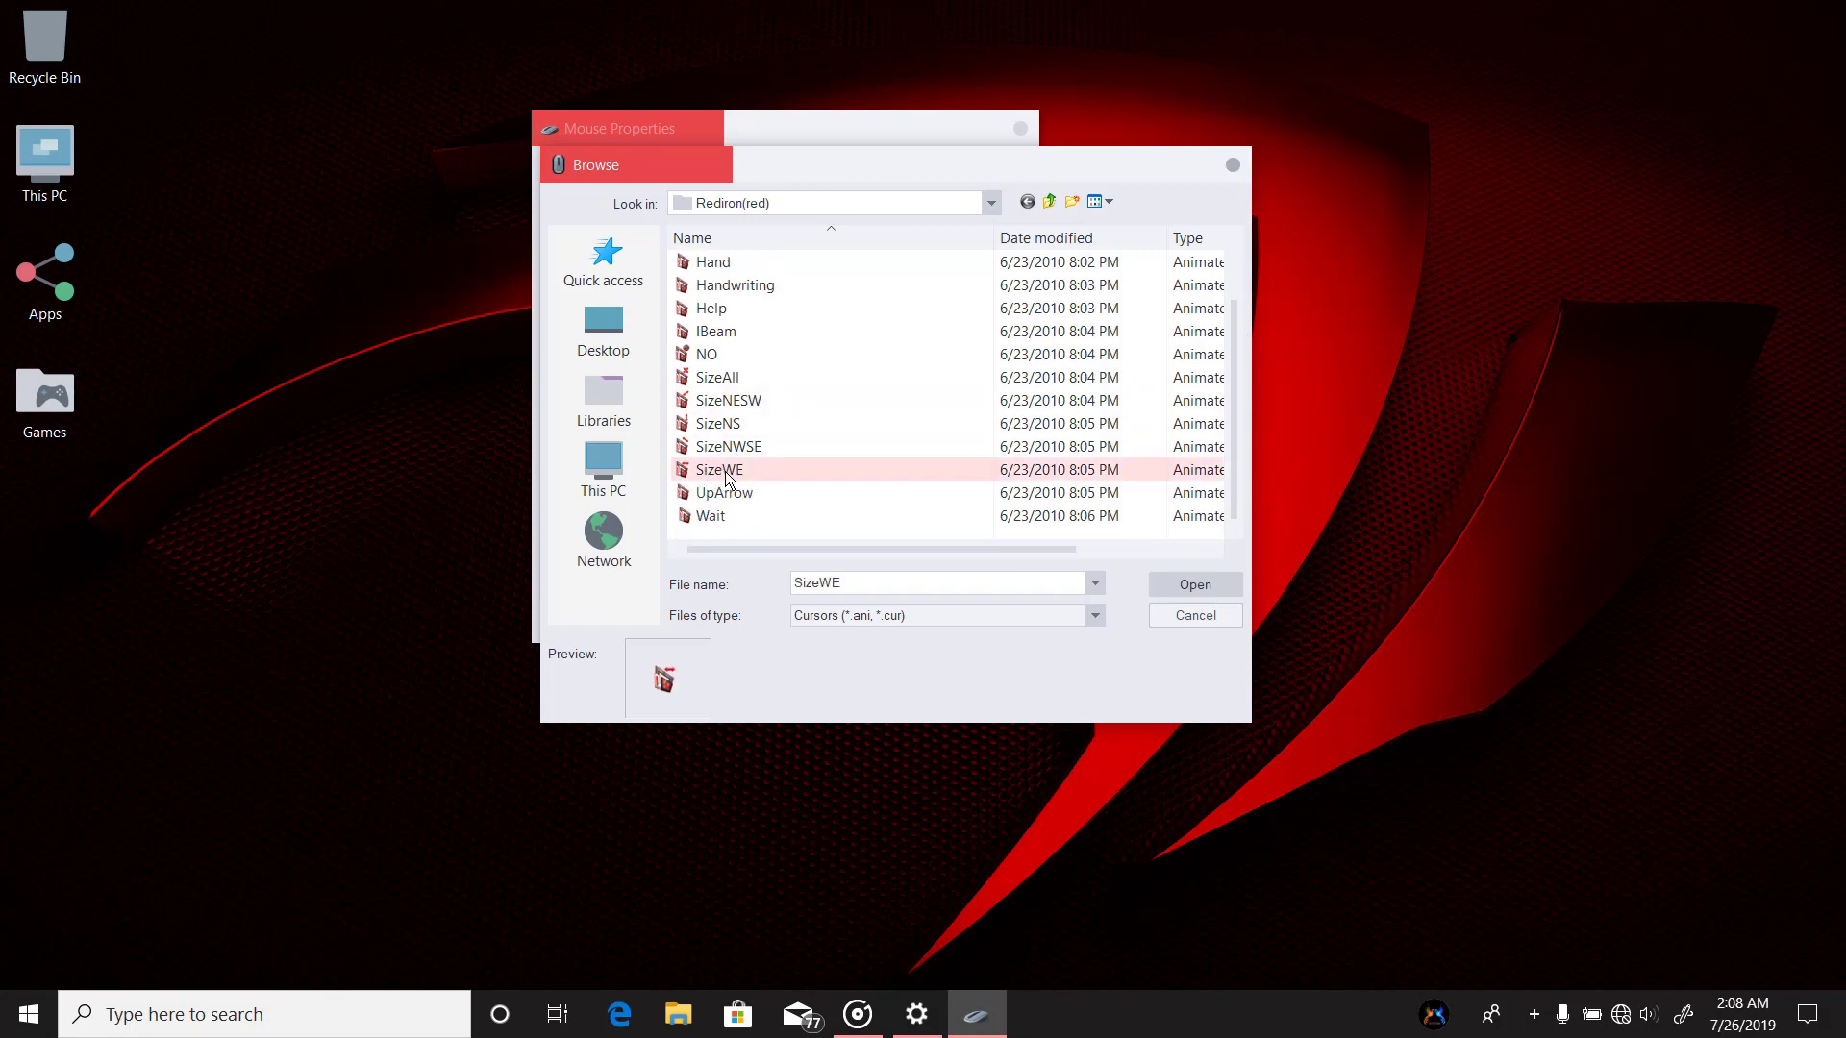
{"action": "double_click", "coordinate": [721, 471]}
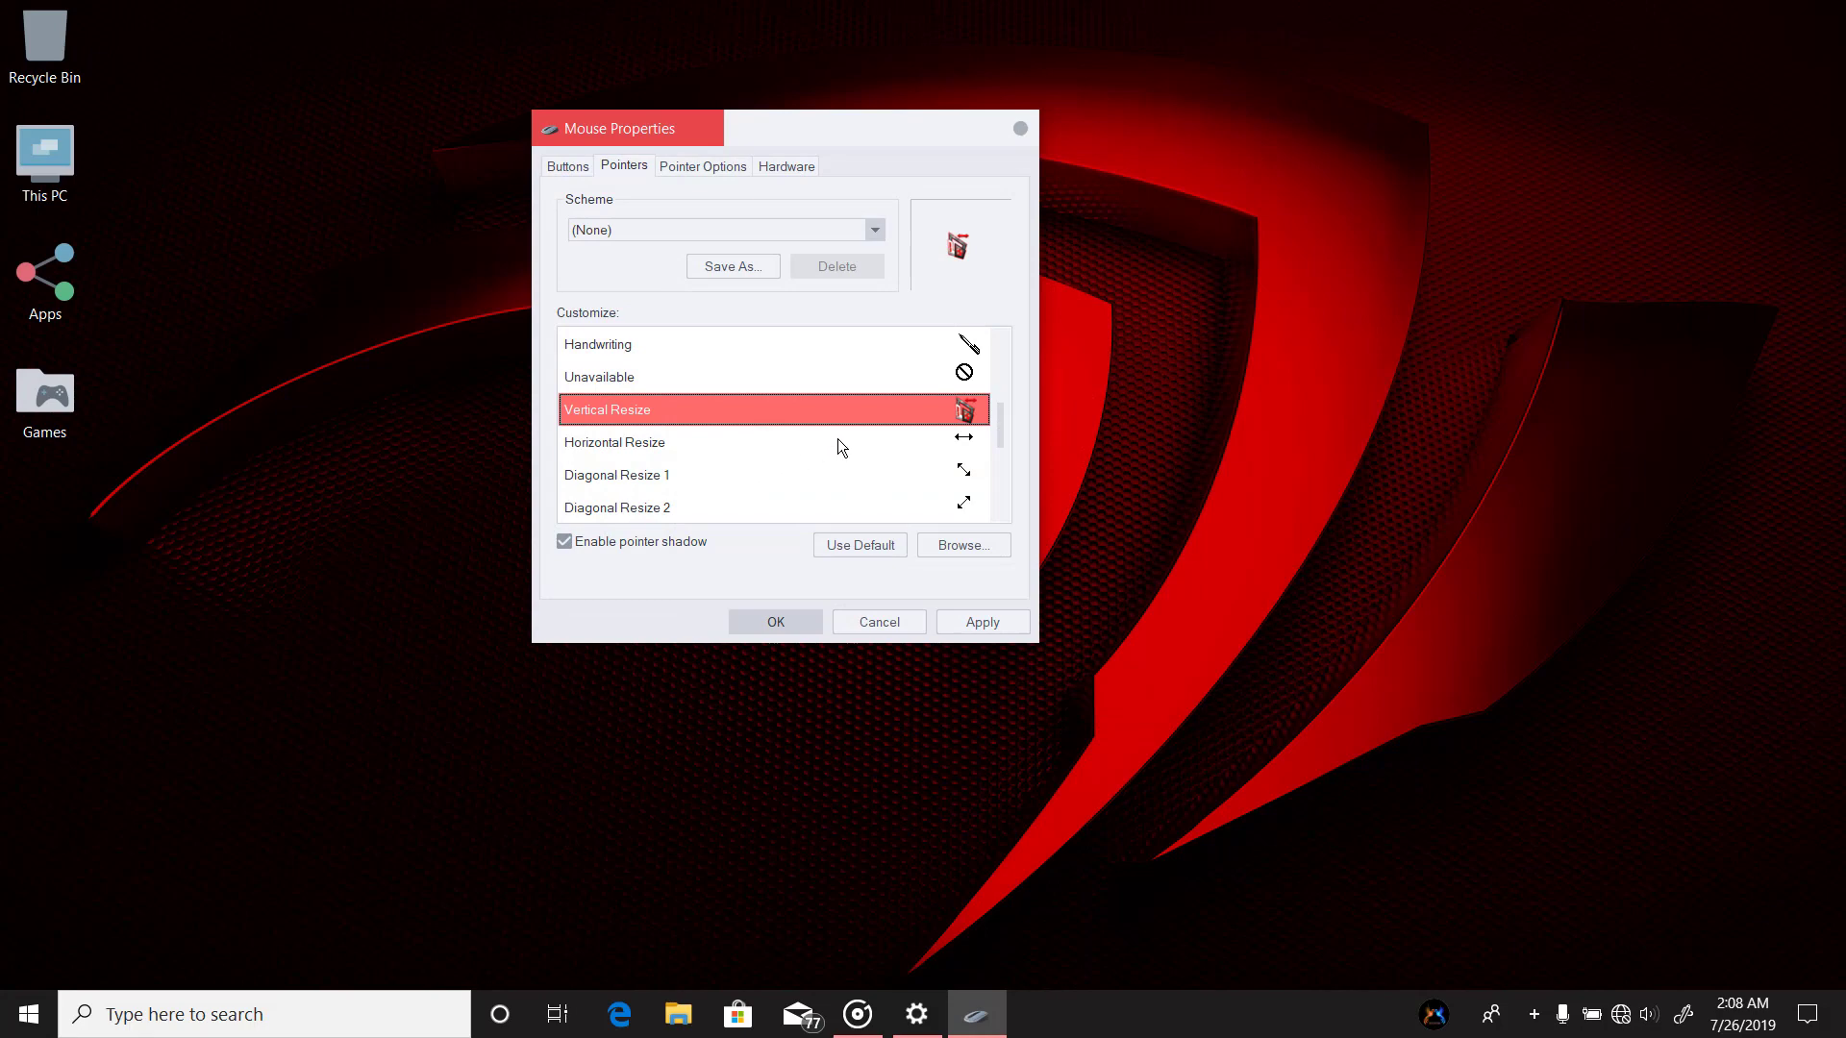
- Set the Vertical Resize pointer to the SizeNS cursor and the Horizontal Resize pointer to SizeWE, both from the Rediron(red) folder
{"action": "double_click", "coordinate": [895, 408]}
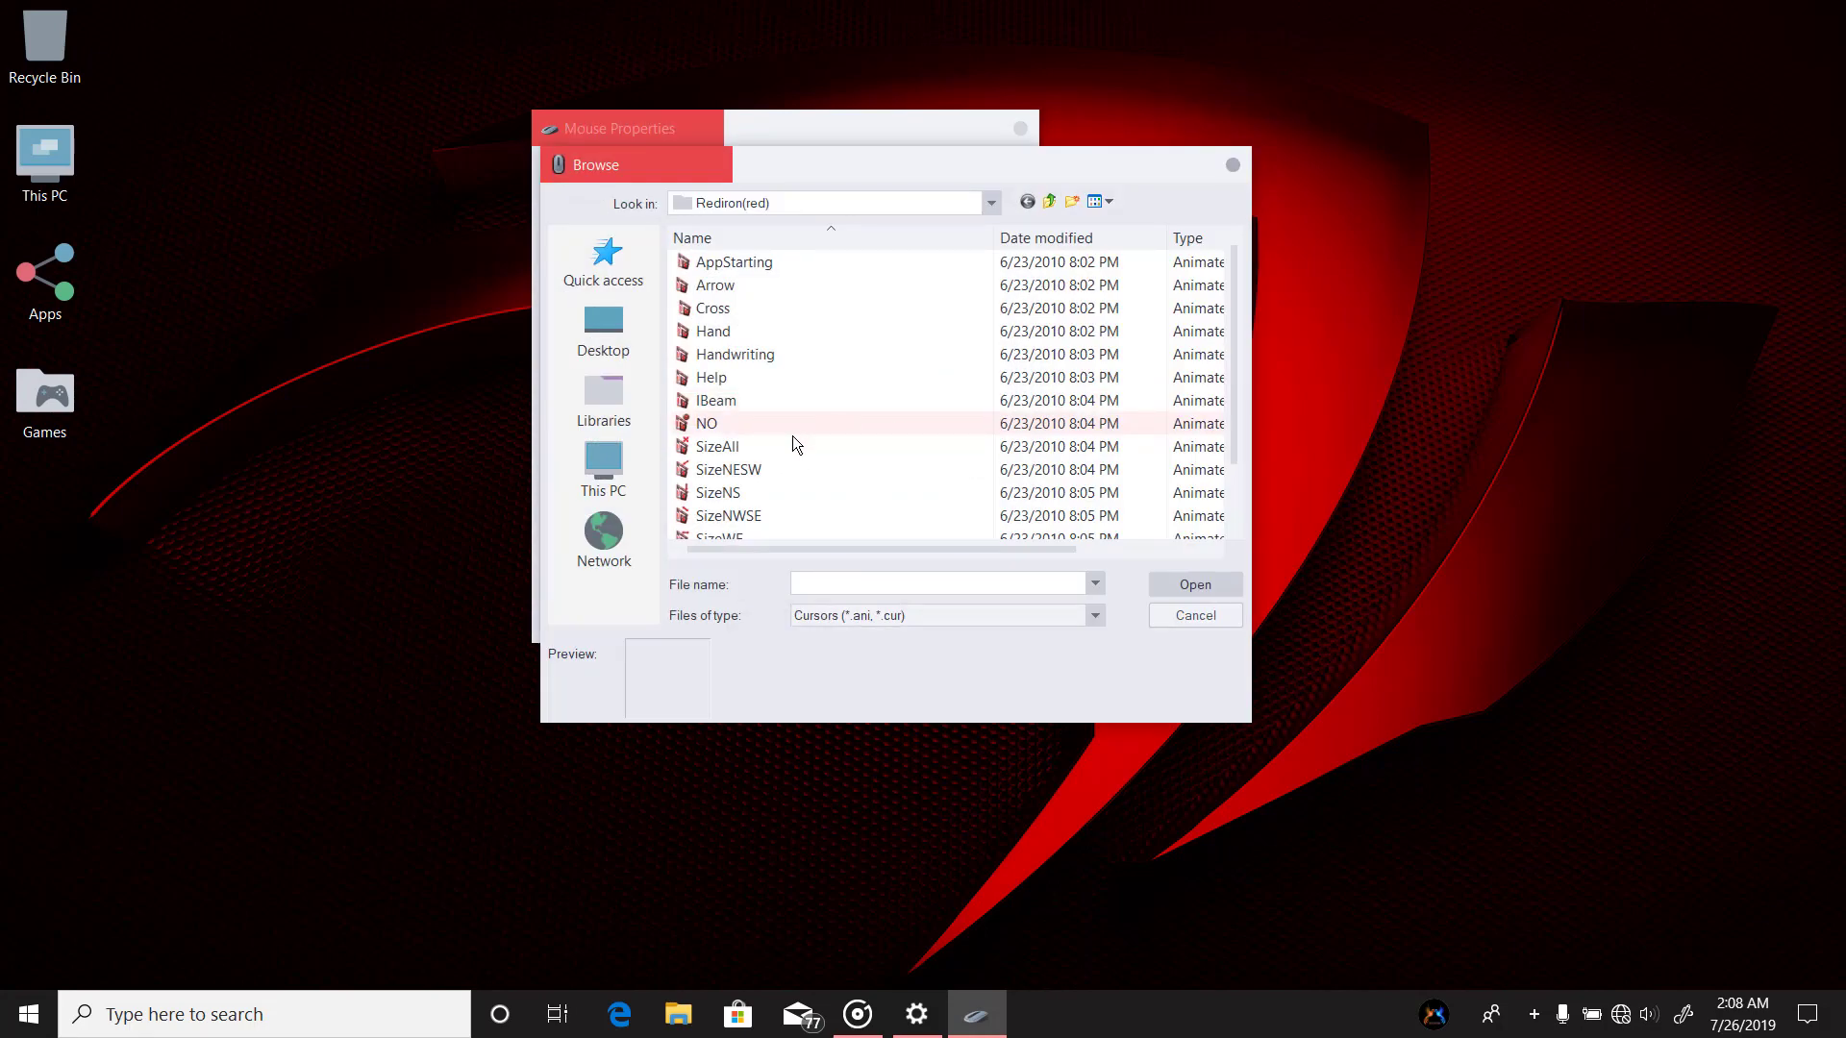
{"action": "double_click", "coordinate": [730, 470]}
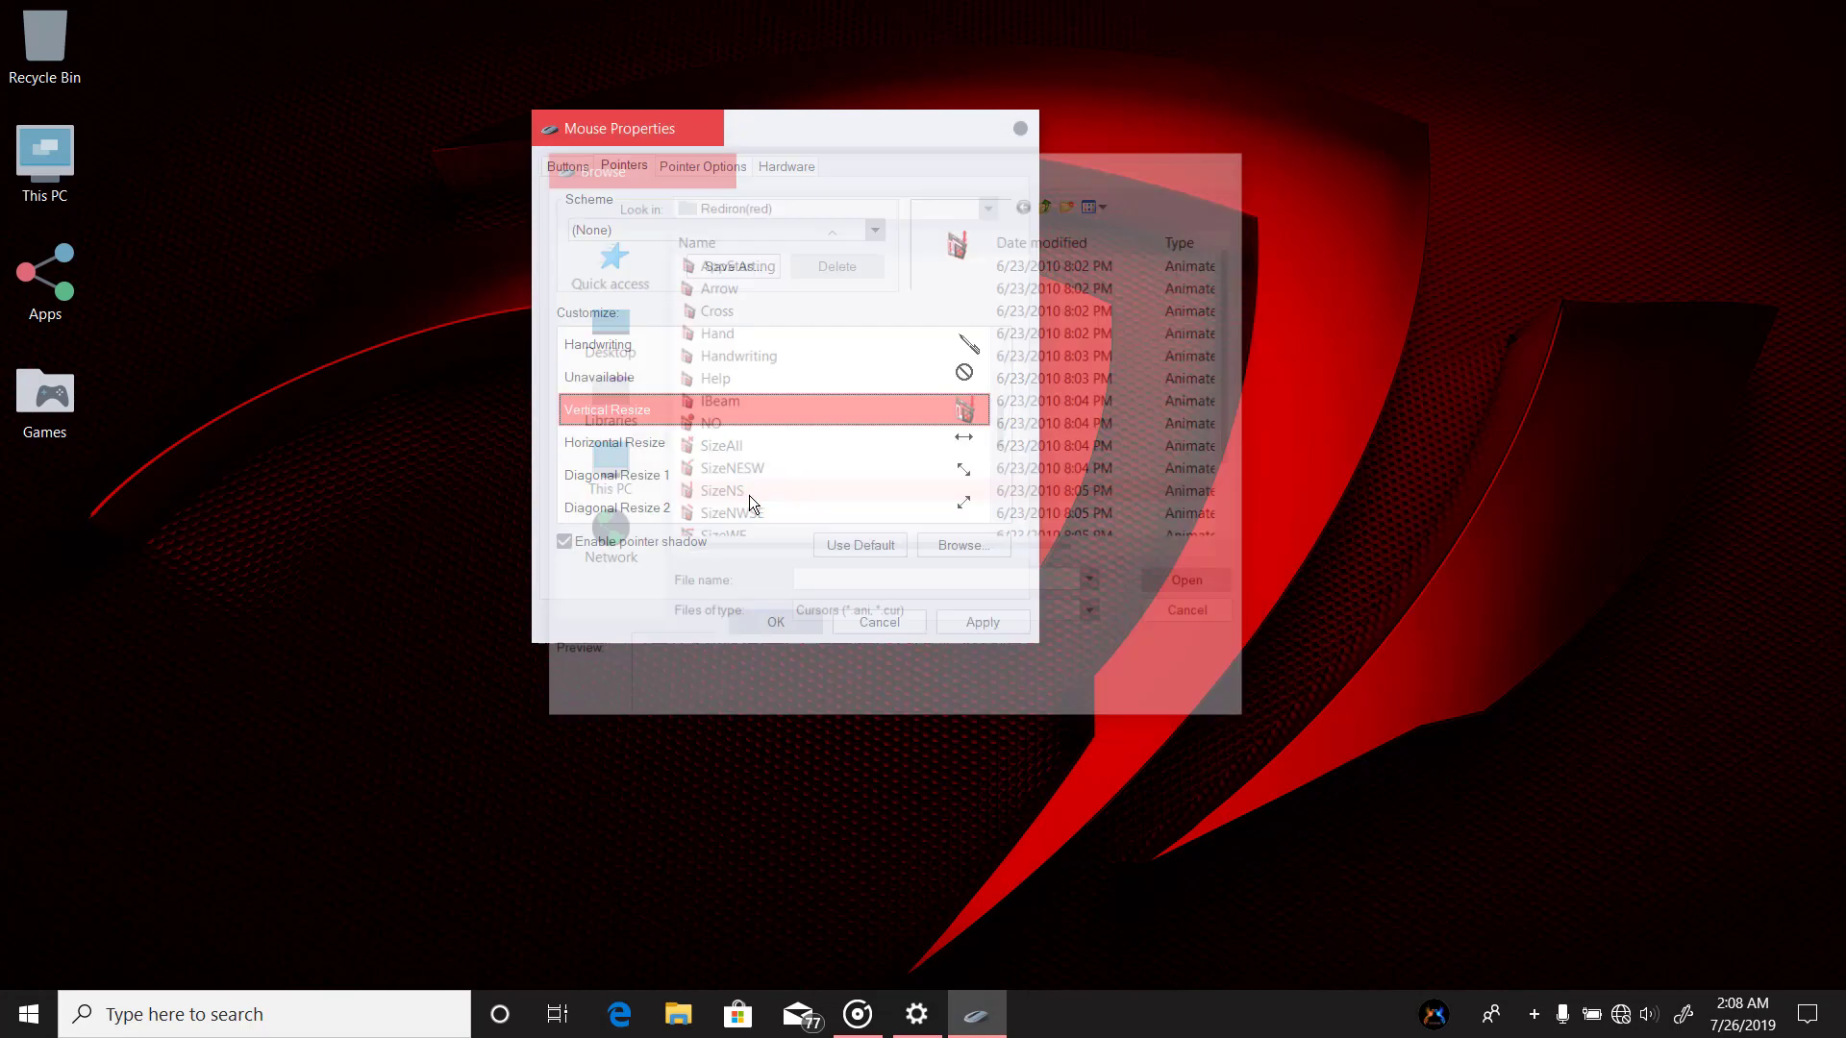
{"action": "double_click", "coordinate": [811, 440]}
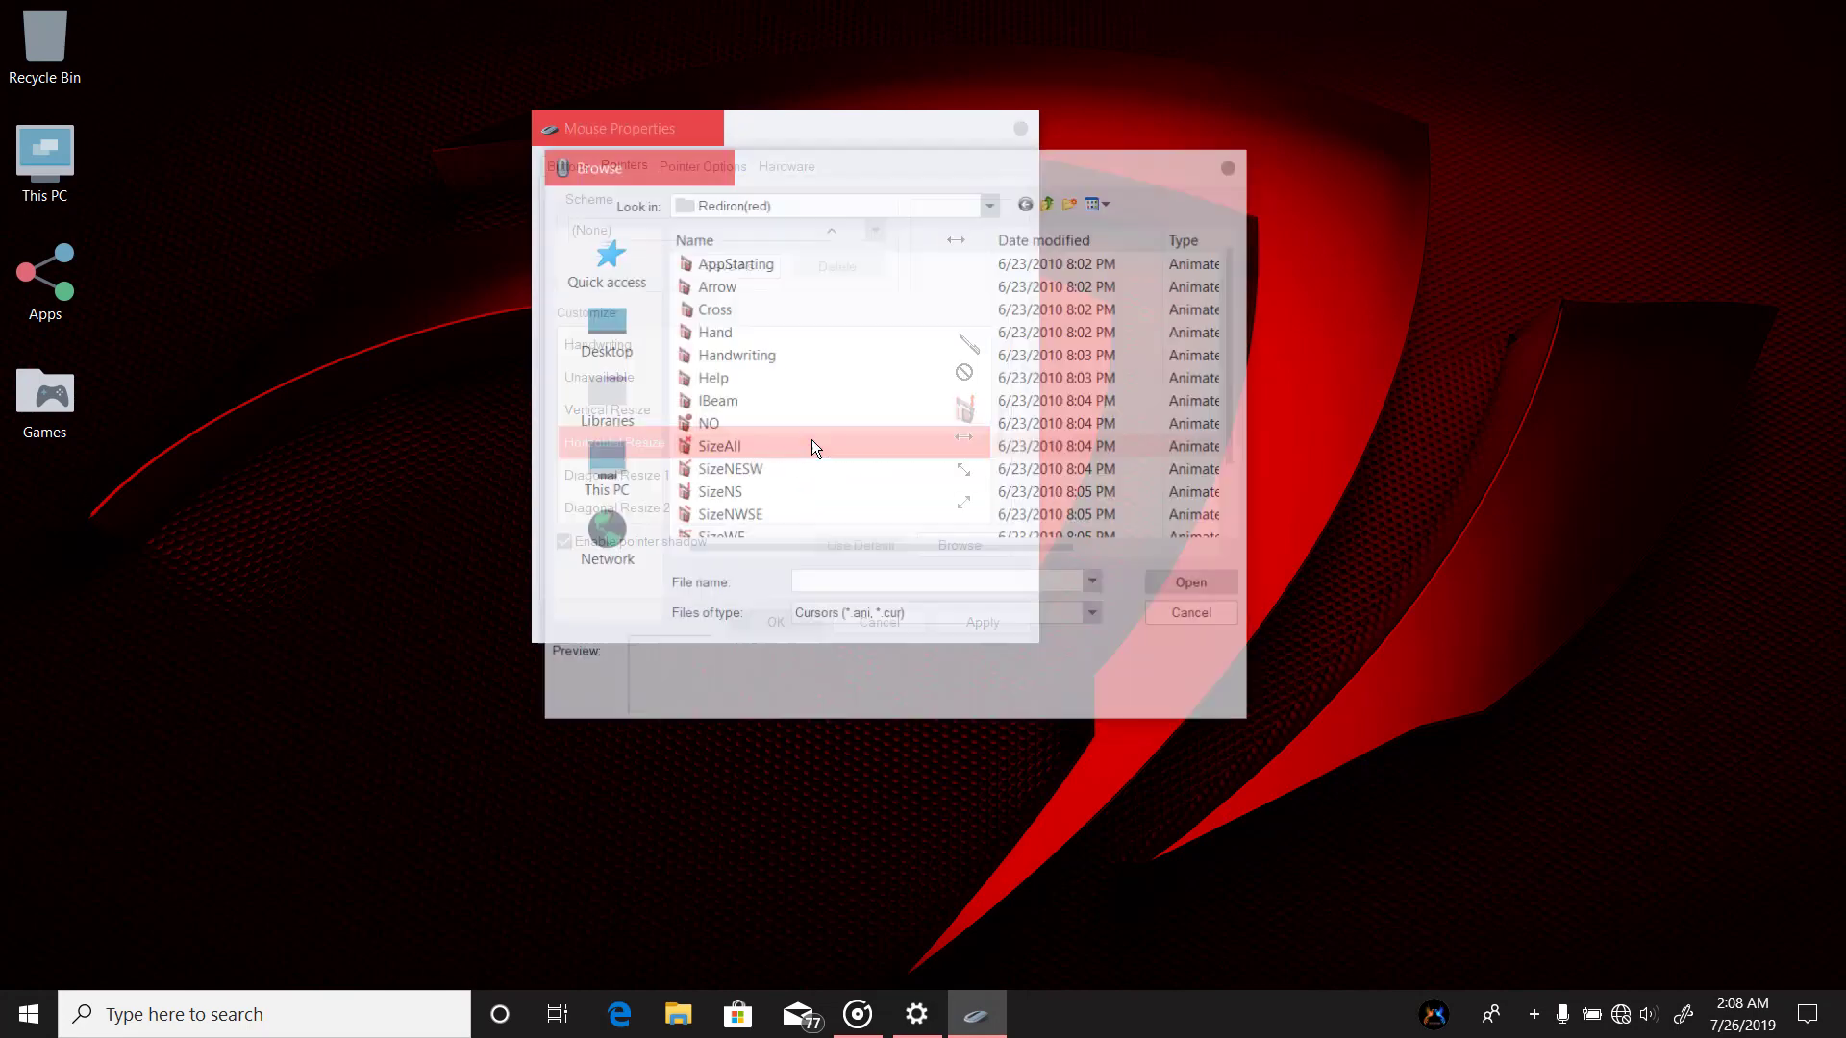
{"action": "left_click", "coordinate": [1239, 169]}
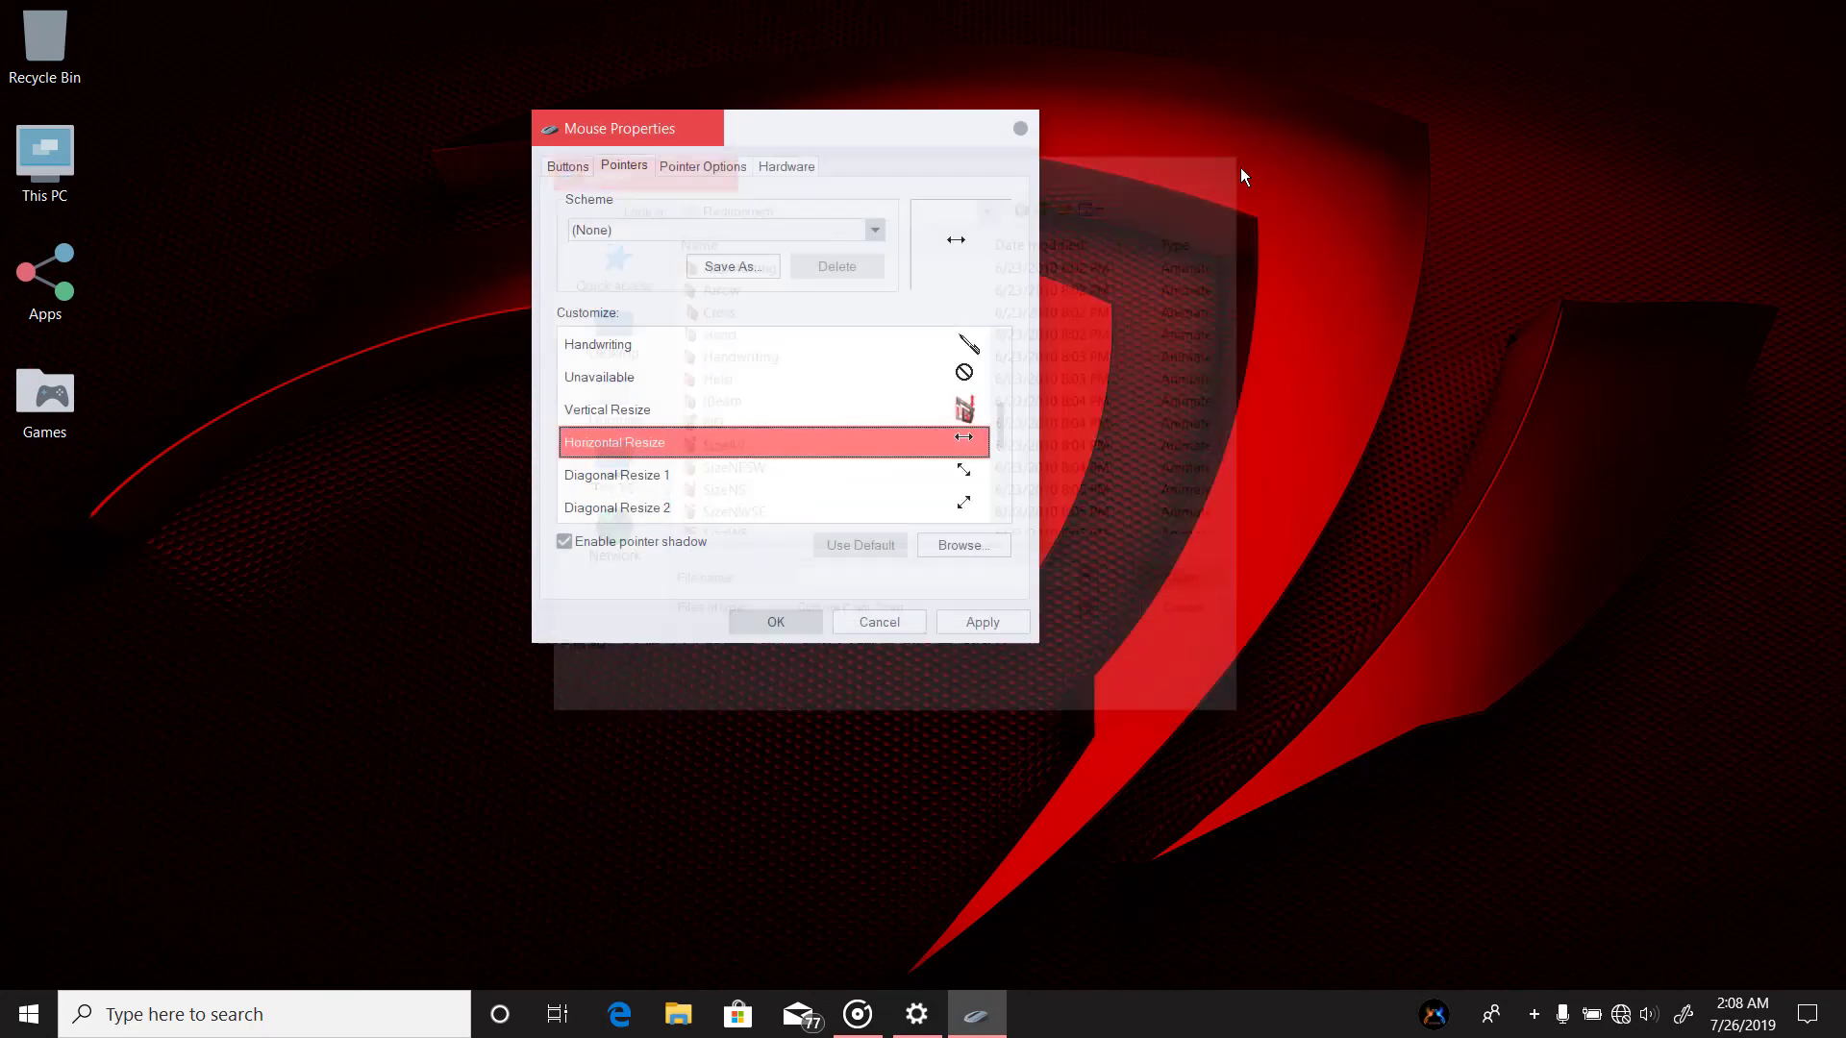
{"action": "double_click", "coordinate": [687, 442]}
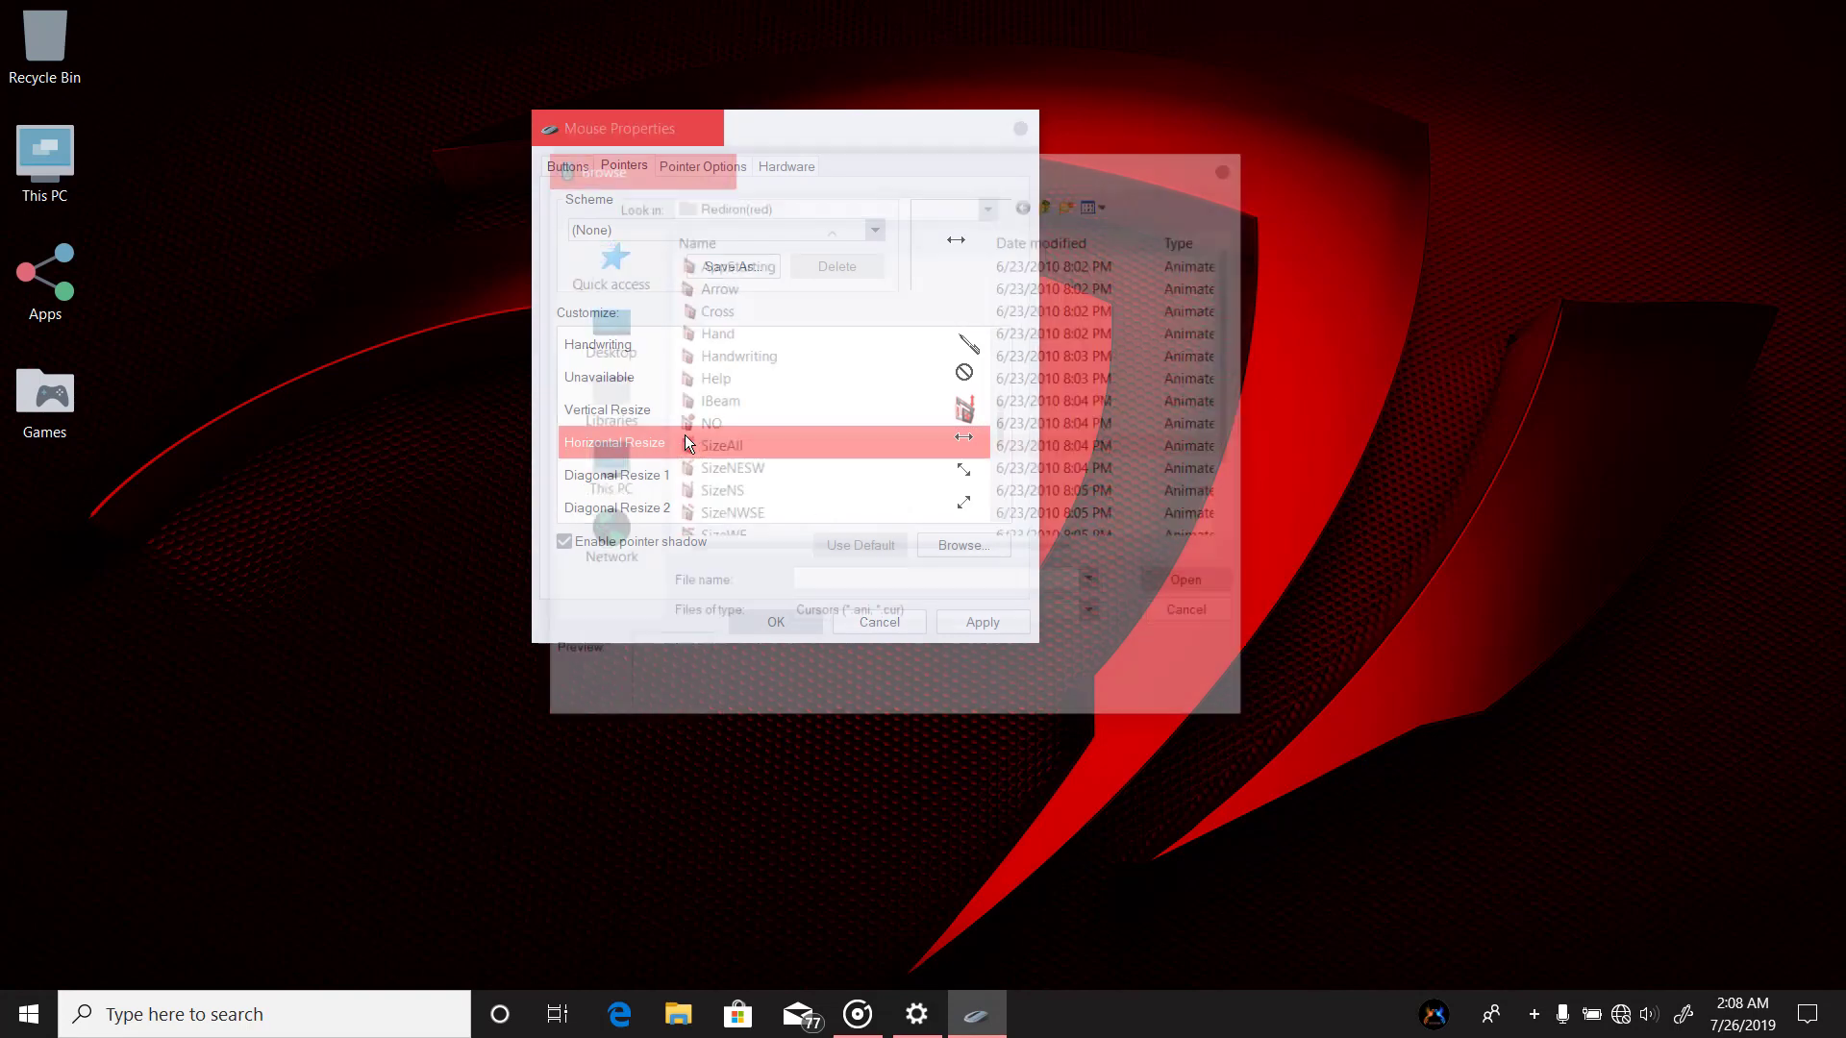
{"action": "double_click", "coordinate": [748, 528]}
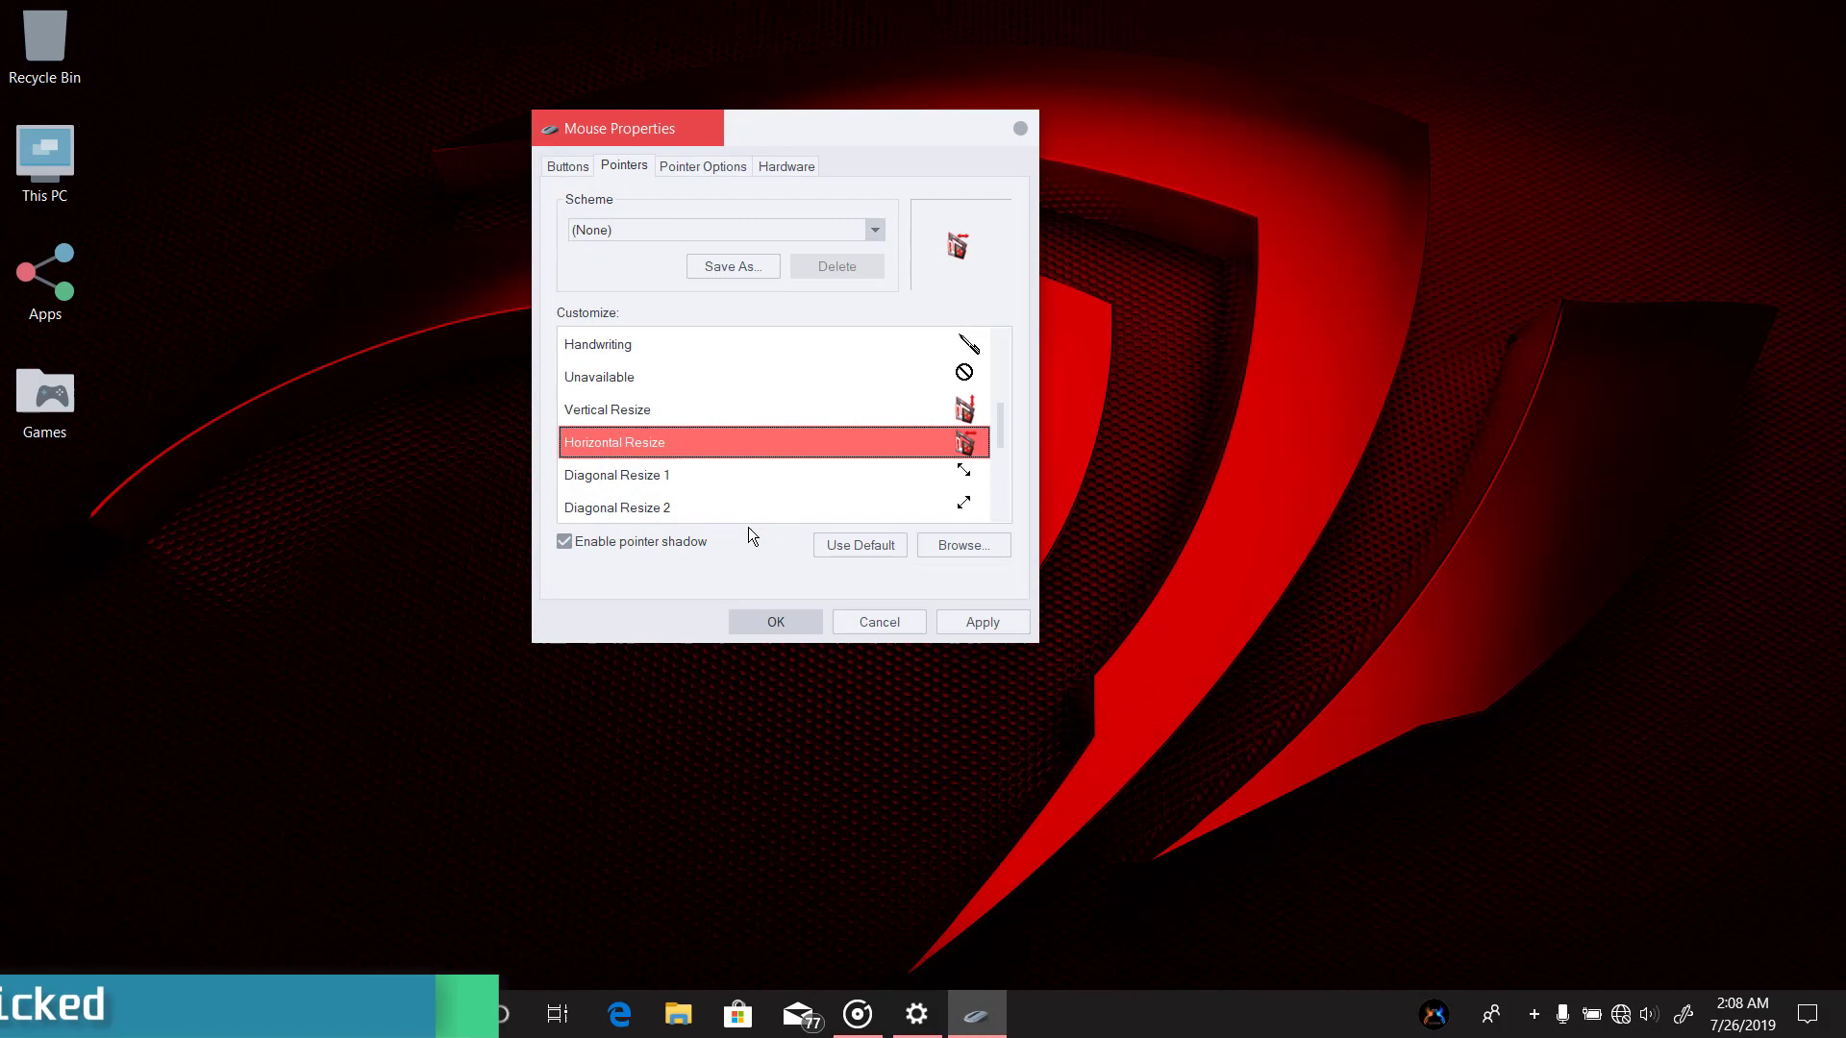
- Set the Diagonal Resize 1 pointer to the SizeNWSE cursor and Diagonal Resize 2 to SizeNESW from the Rediron(red) folder
{"action": "double_click", "coordinate": [706, 475]}
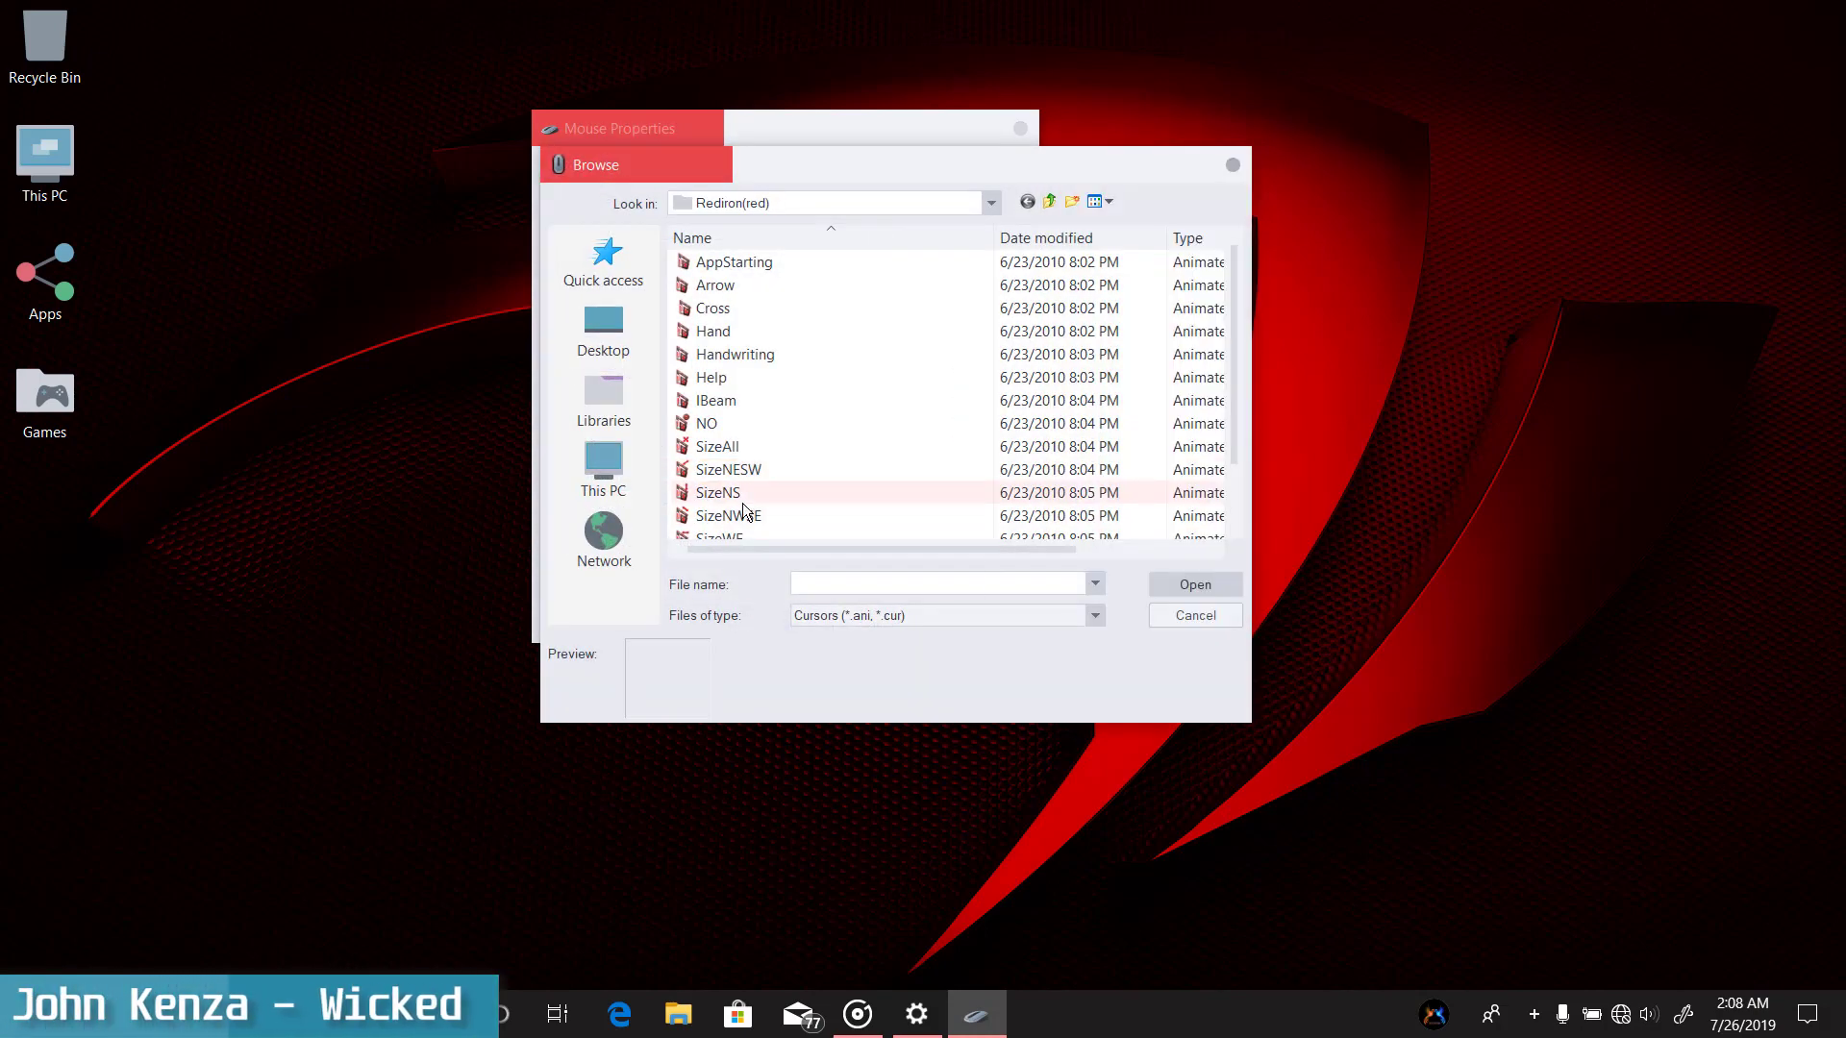
{"action": "double_click", "coordinate": [740, 515]}
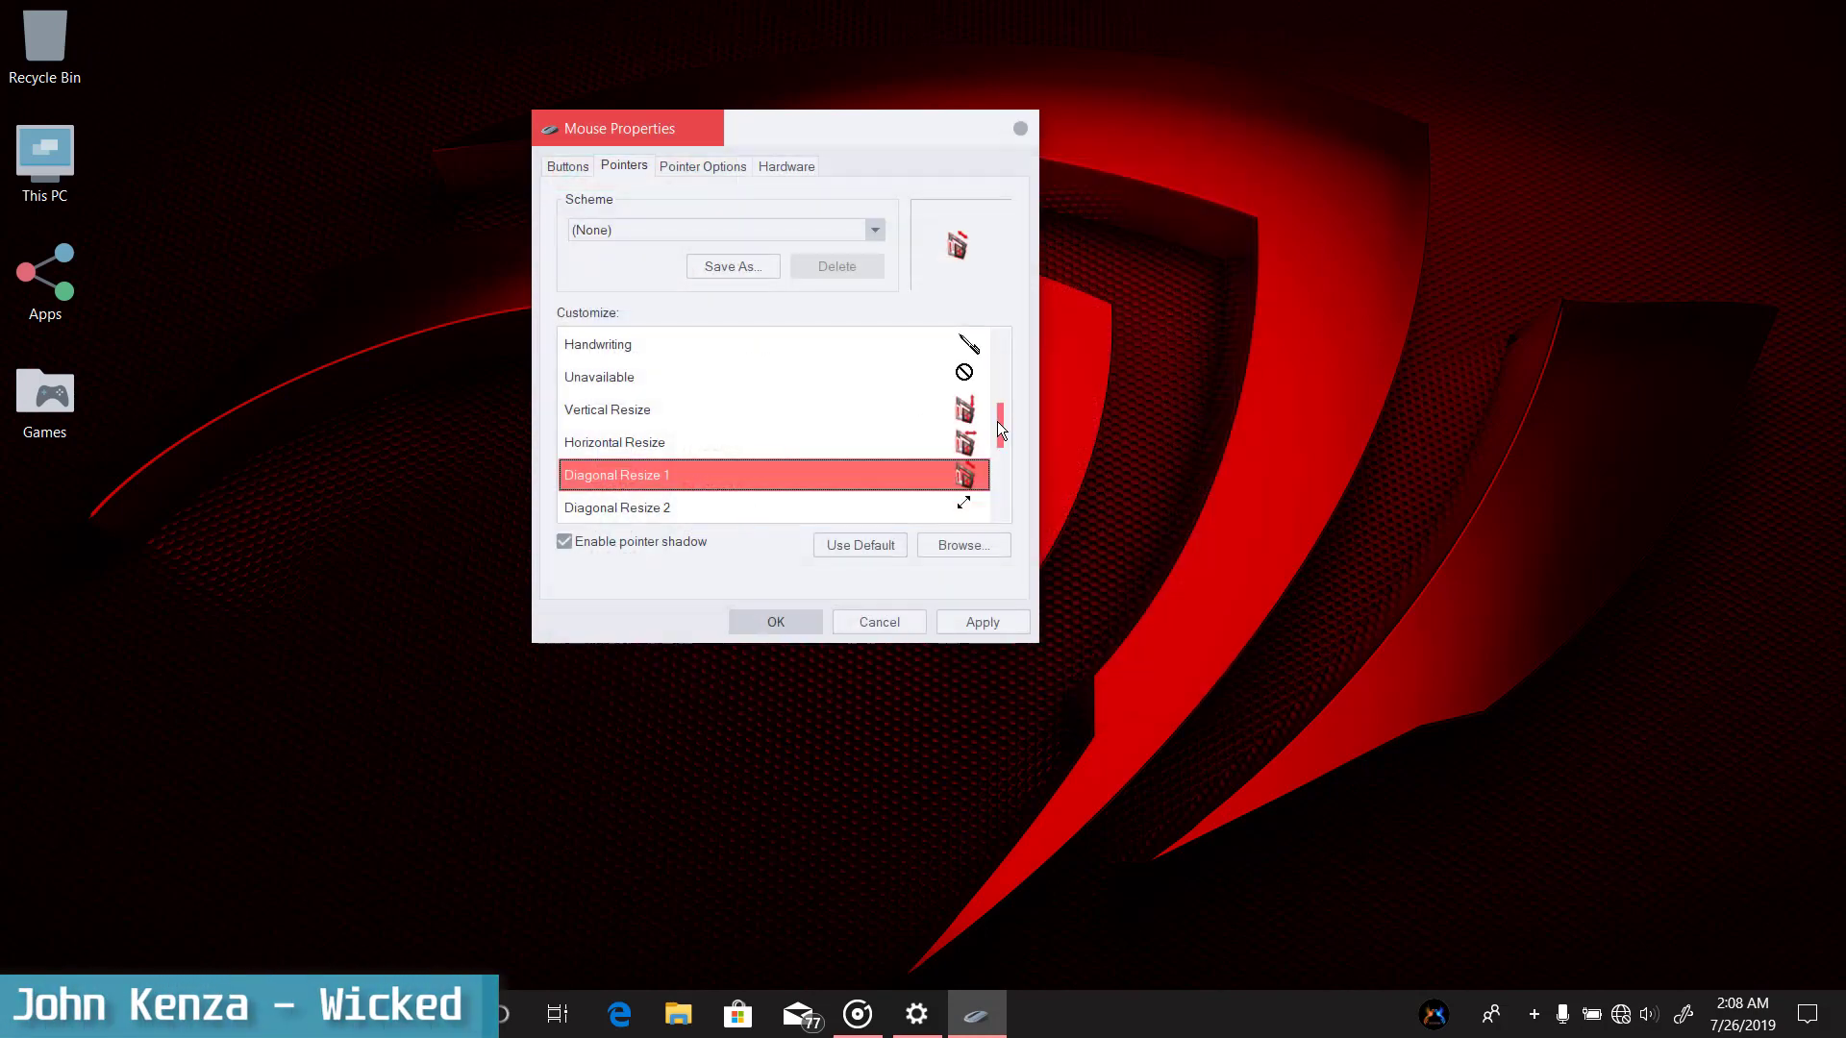
{"action": "scroll", "coordinate": [1000, 436], "scroll_direction": "down", "scroll_amount": 1}
{"action": "double_click", "coordinate": [891, 398]}
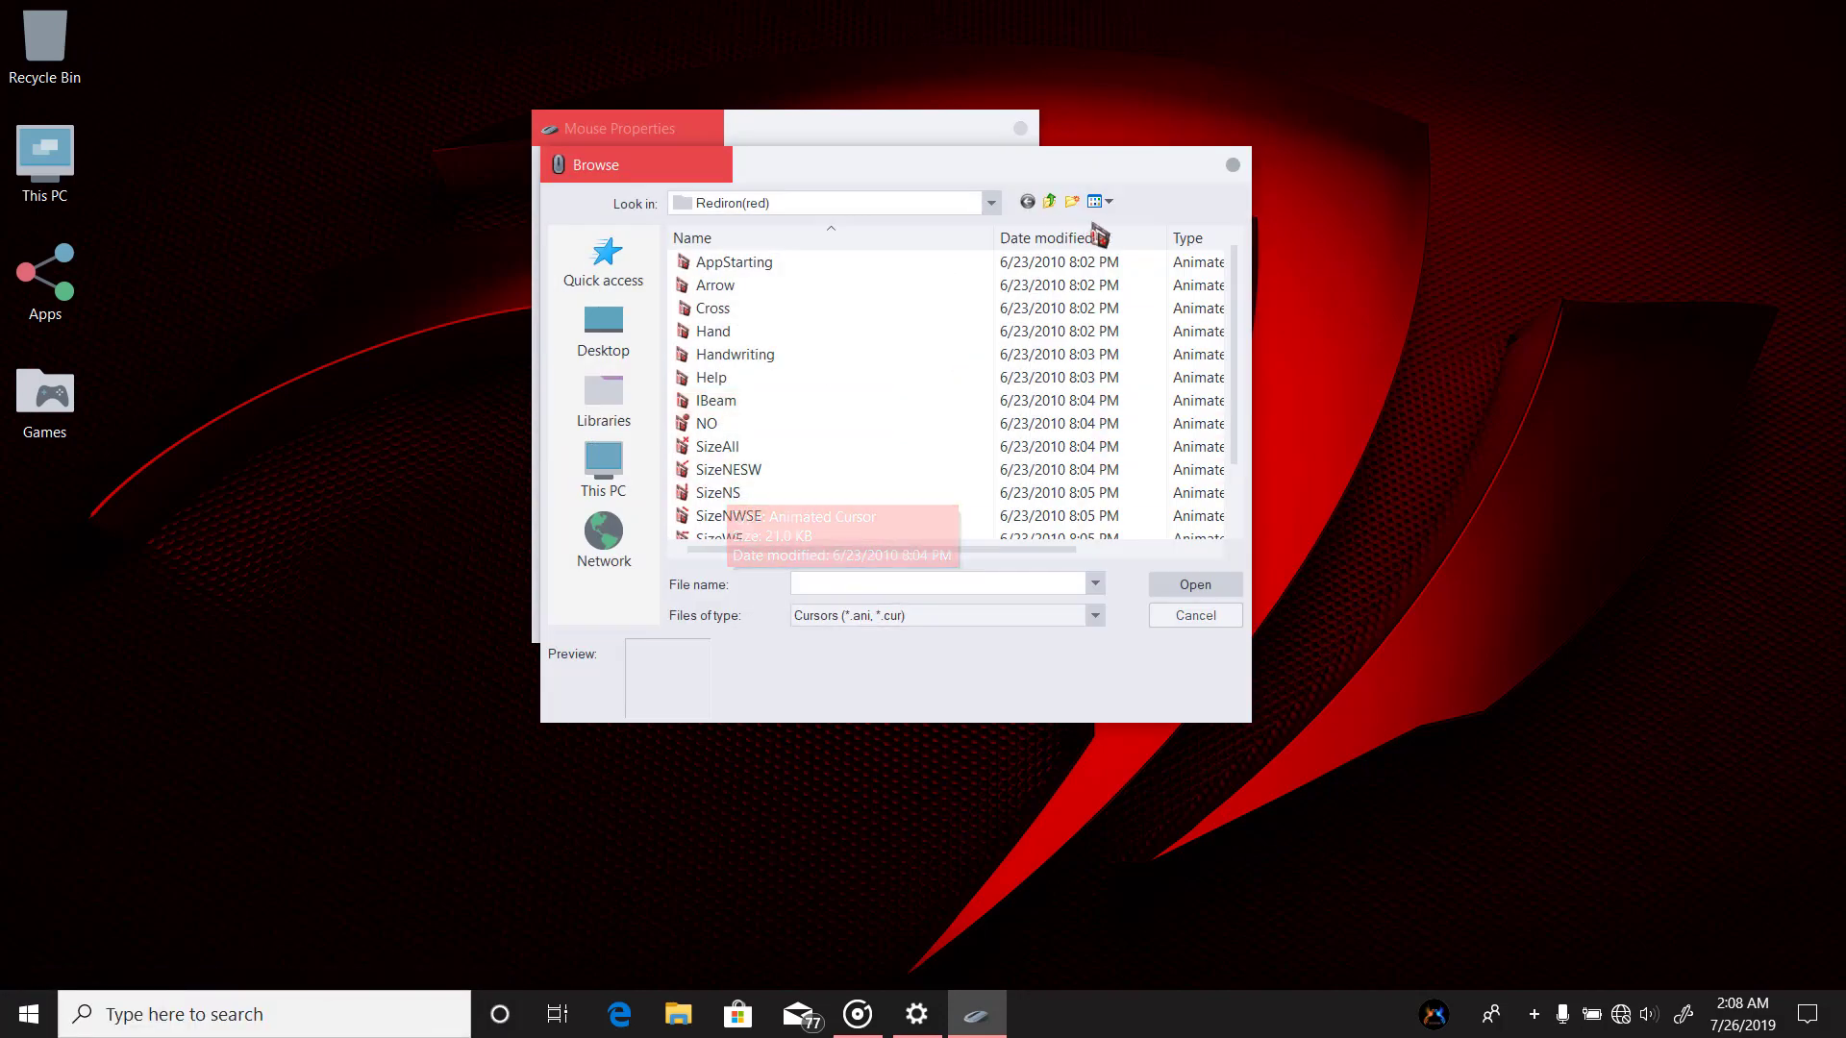
{"action": "left_click", "coordinate": [1232, 166]}
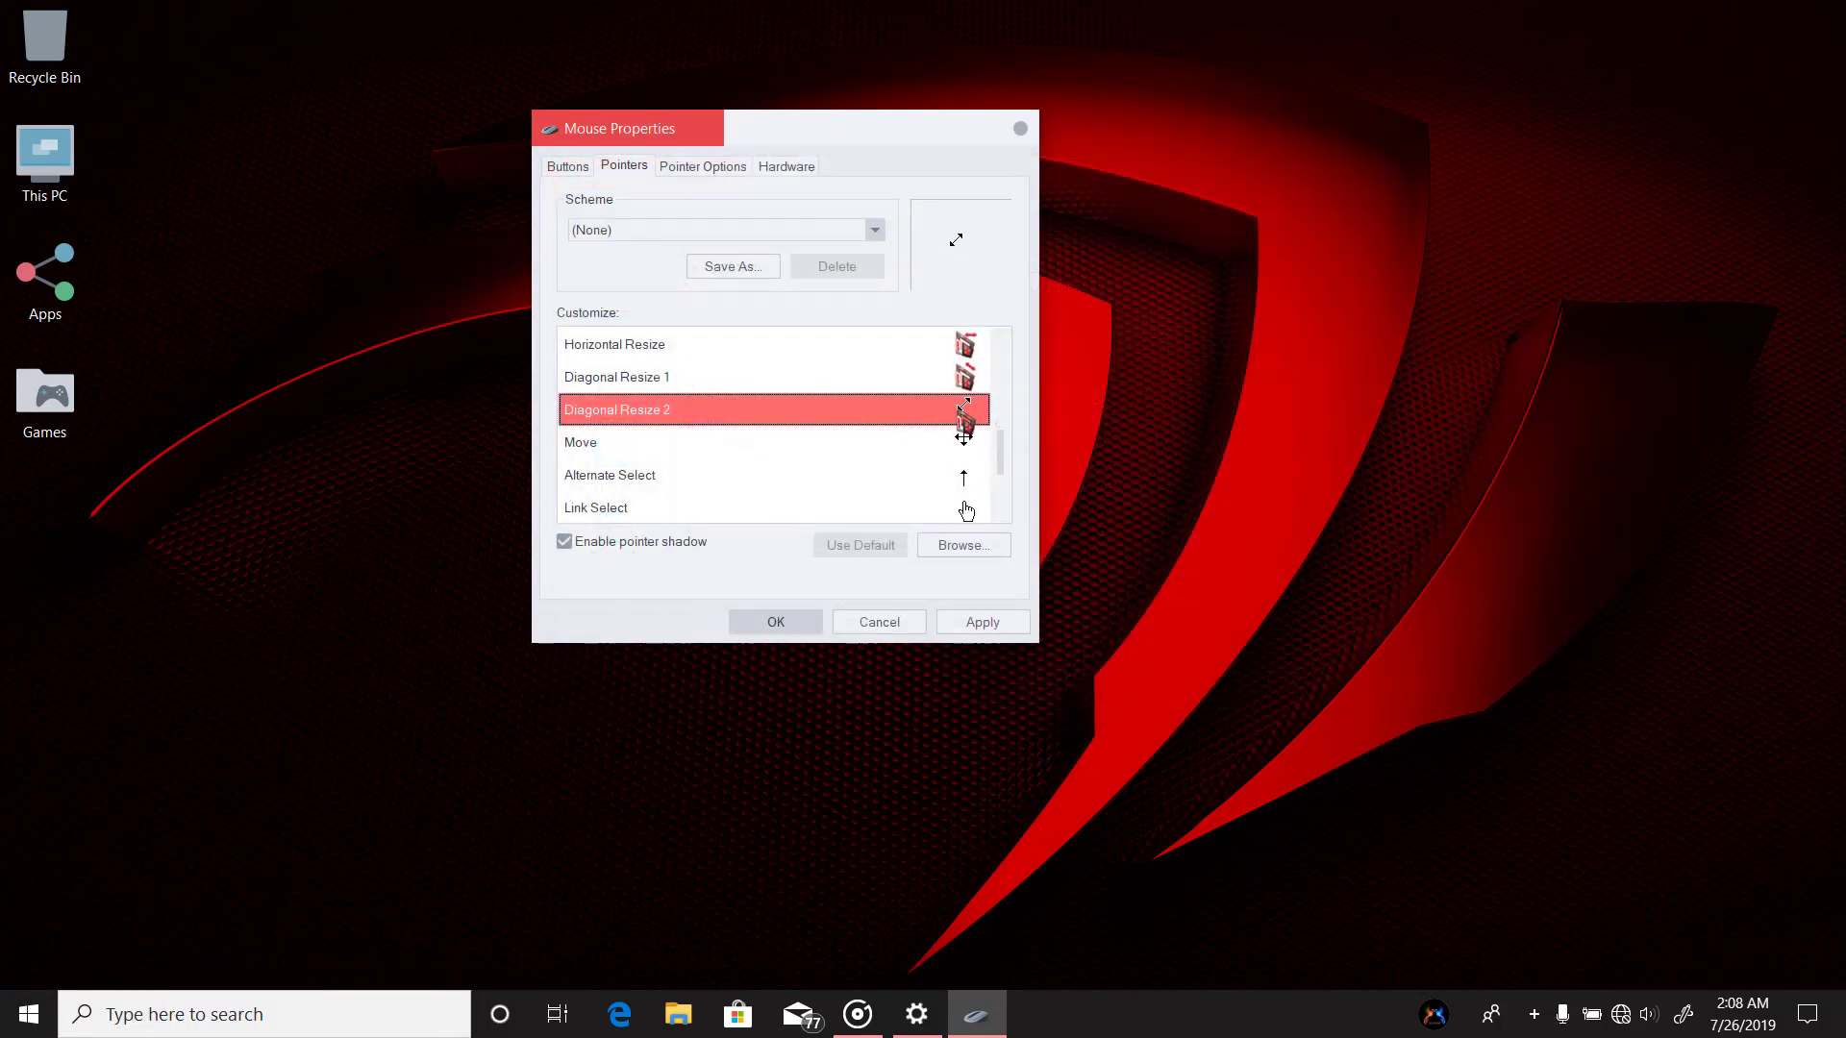
{"action": "double_click", "coordinate": [964, 423]}
{"action": "double_click", "coordinate": [723, 473]}
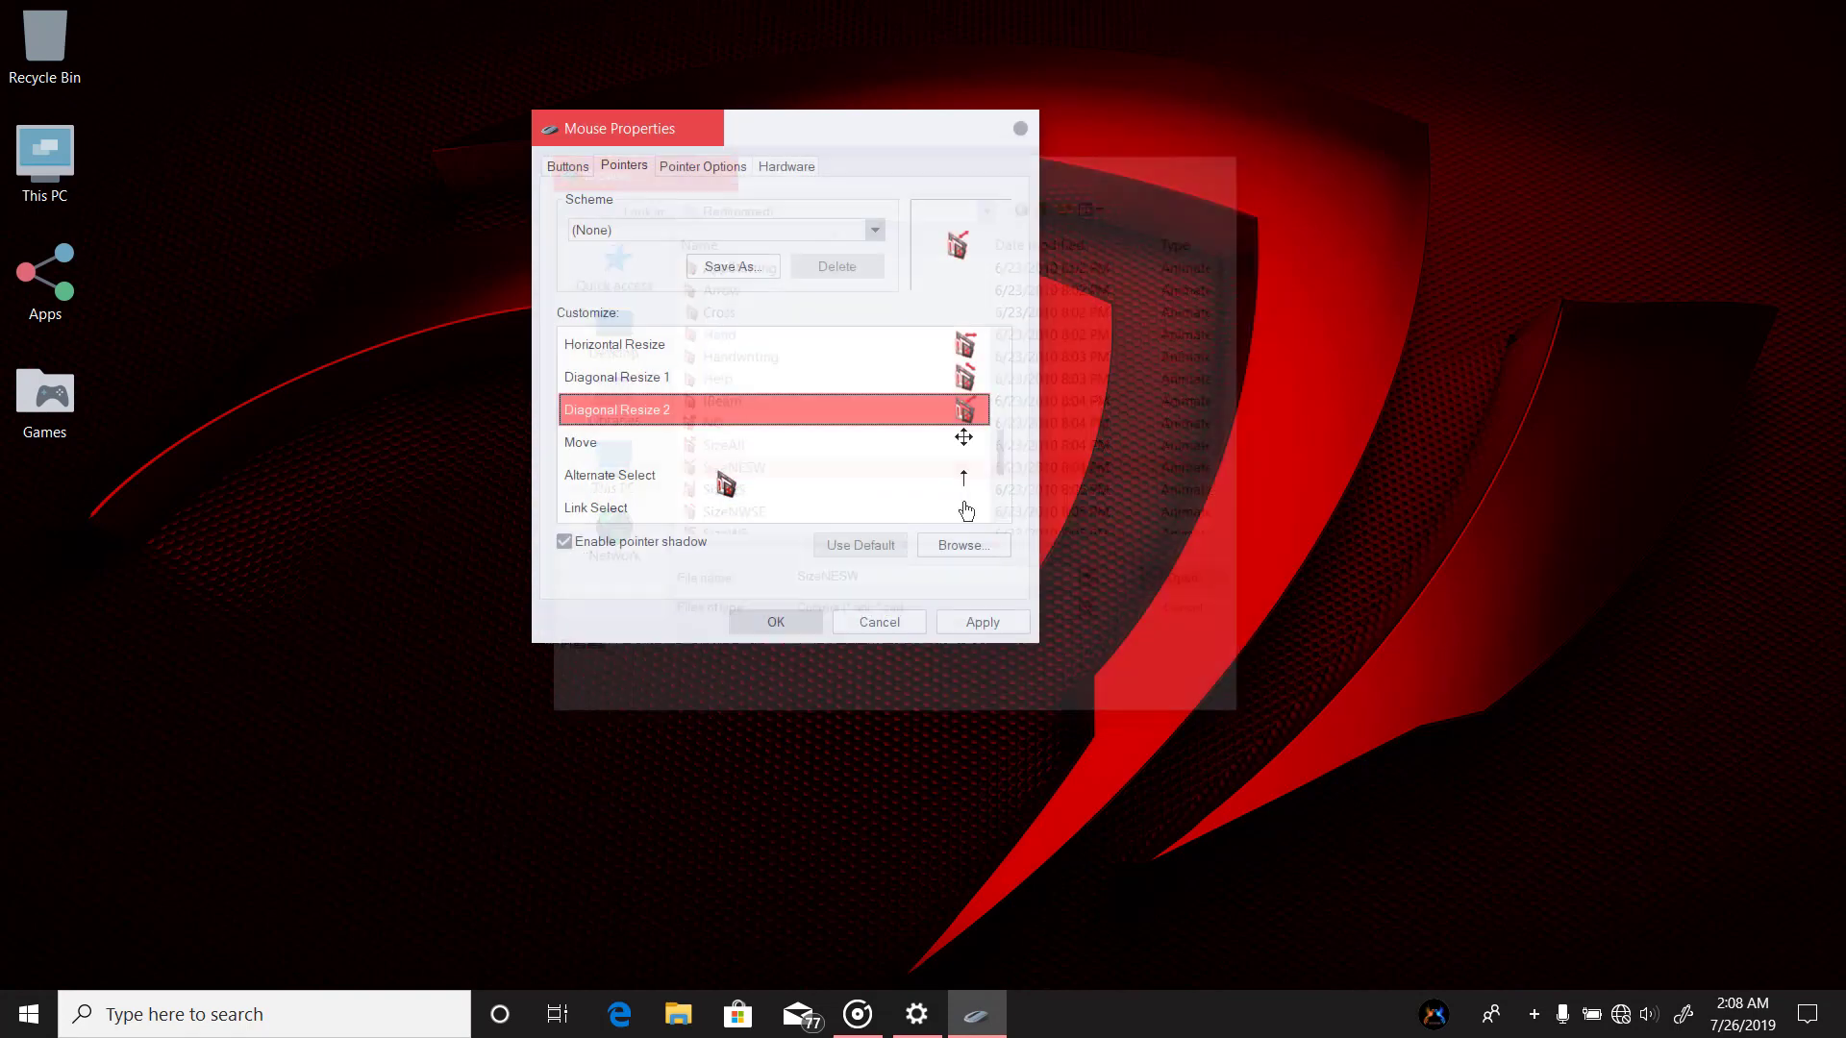
- Assign the Wait cursor from the Rediron(red) folder to the Busy pointer and apply the cursor changes
{"action": "left_click_drag", "start_coordinate": [1006, 457], "coordinate": [1003, 373]}
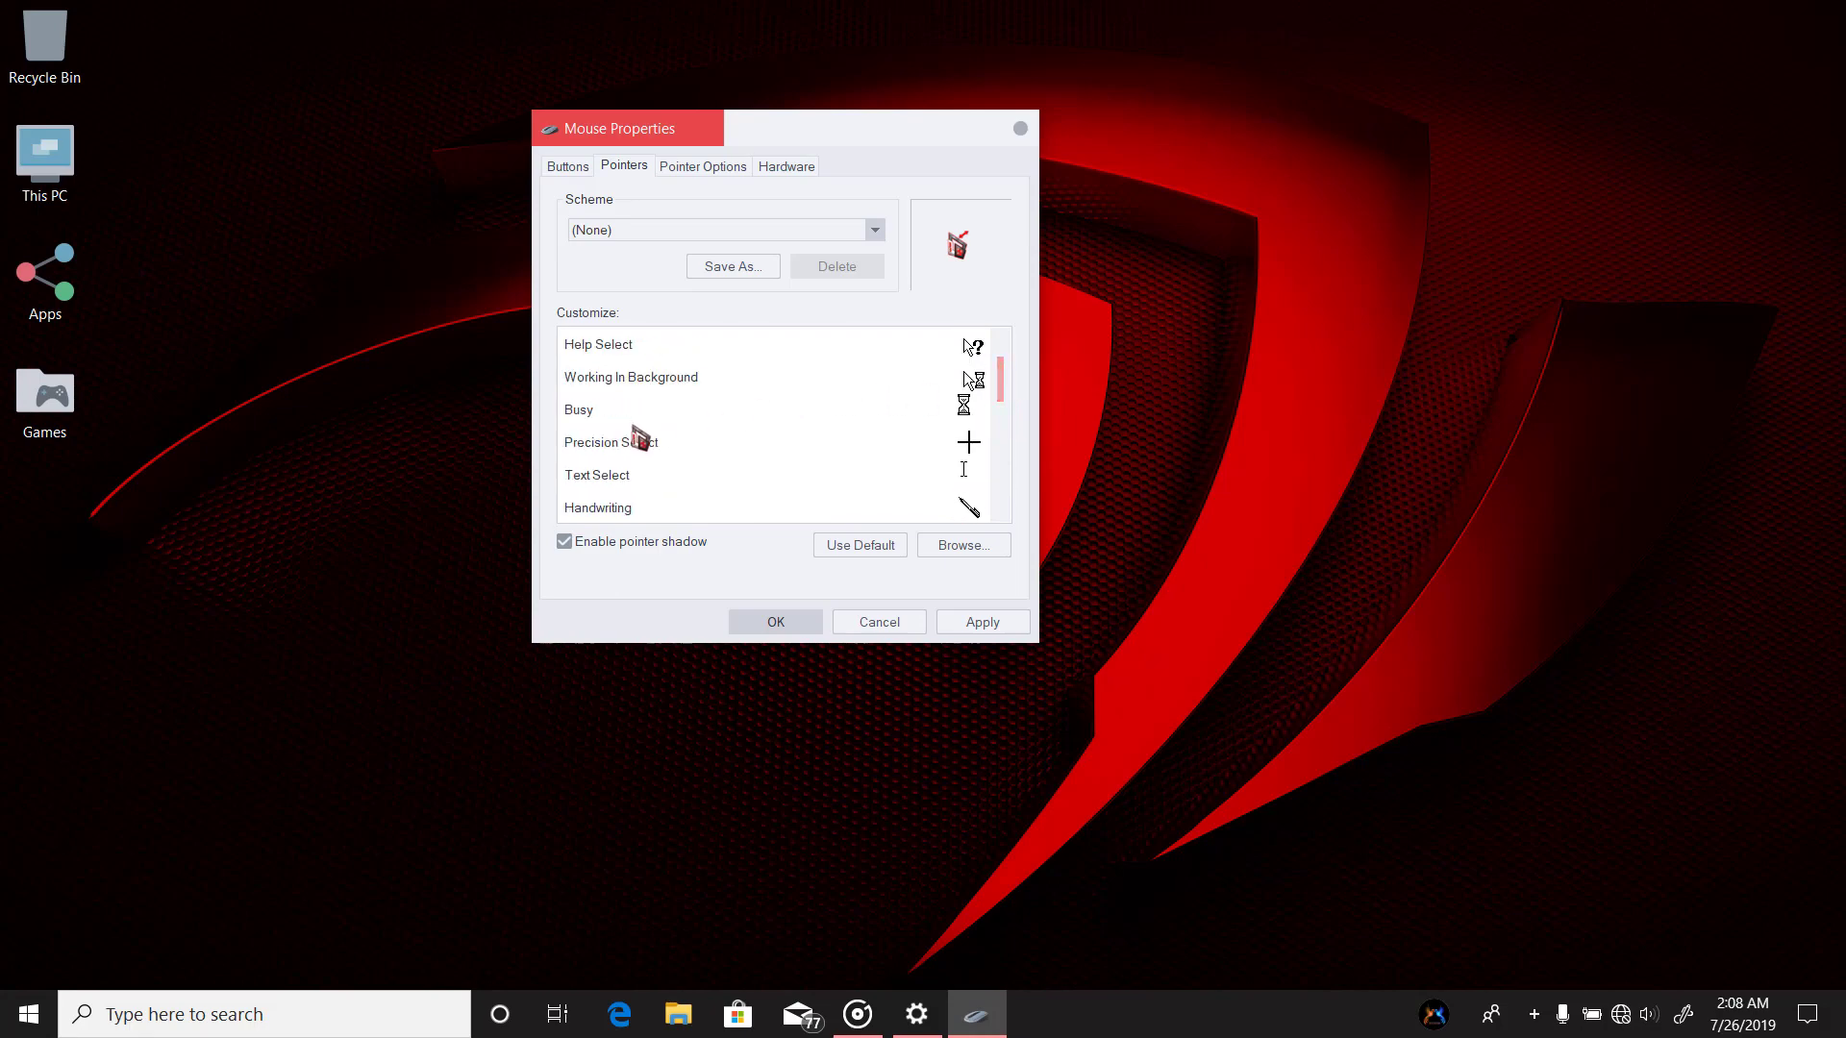
{"action": "double_click", "coordinate": [734, 404]}
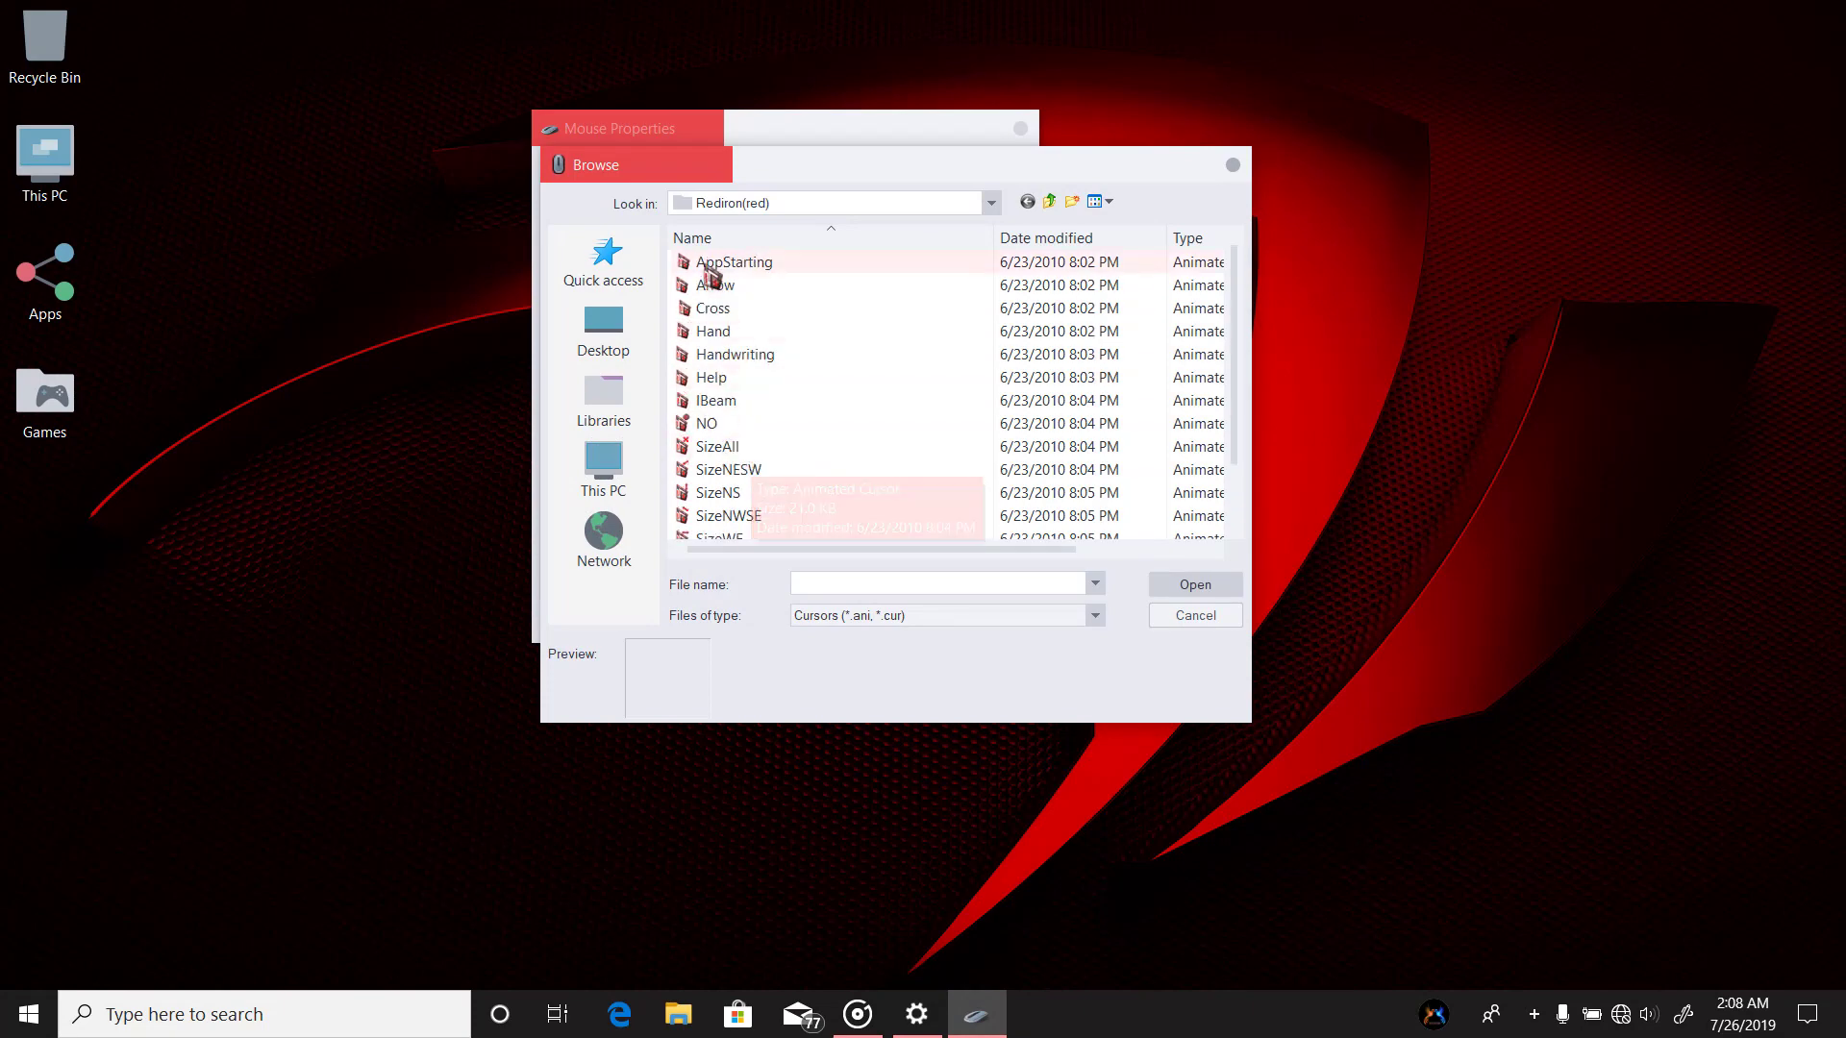
{"action": "left_click", "coordinate": [837, 494]}
{"action": "scroll", "coordinate": [842, 505], "scroll_direction": "down", "scroll_amount": 1}
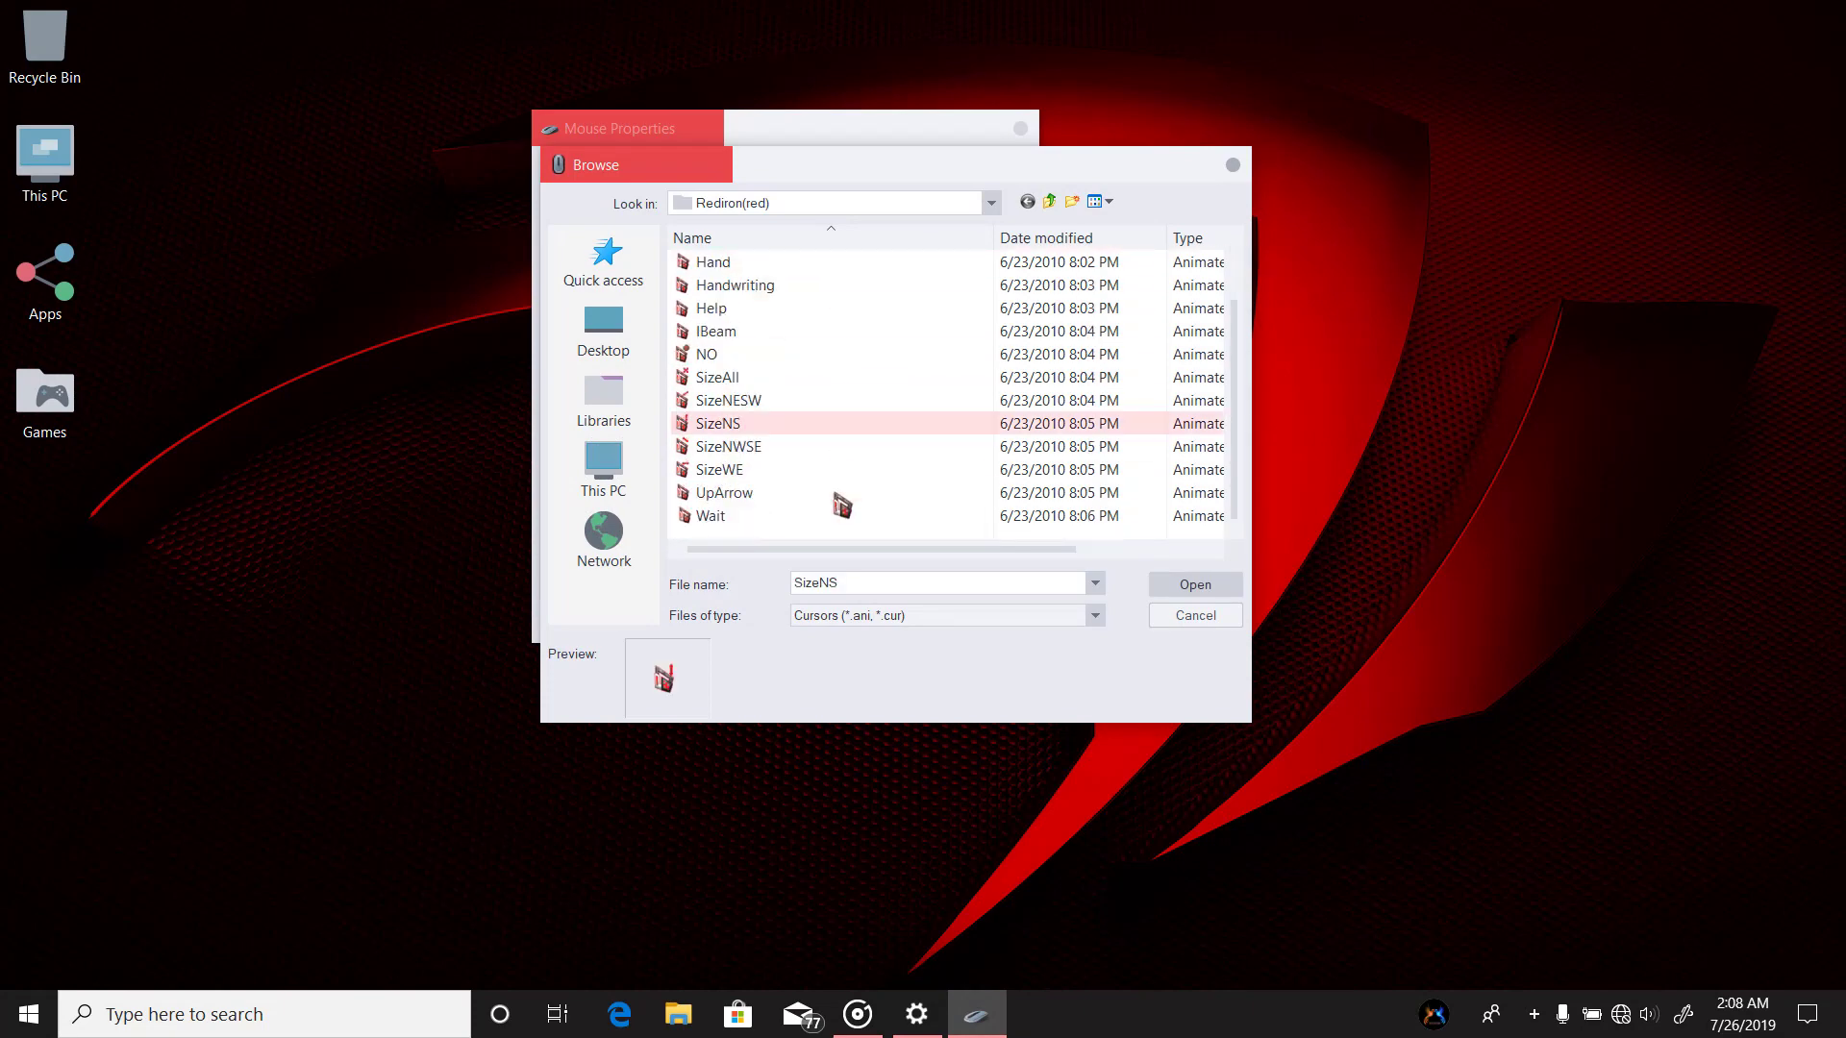
{"action": "left_click", "coordinate": [733, 519]}
{"action": "double_click", "coordinate": [731, 522]}
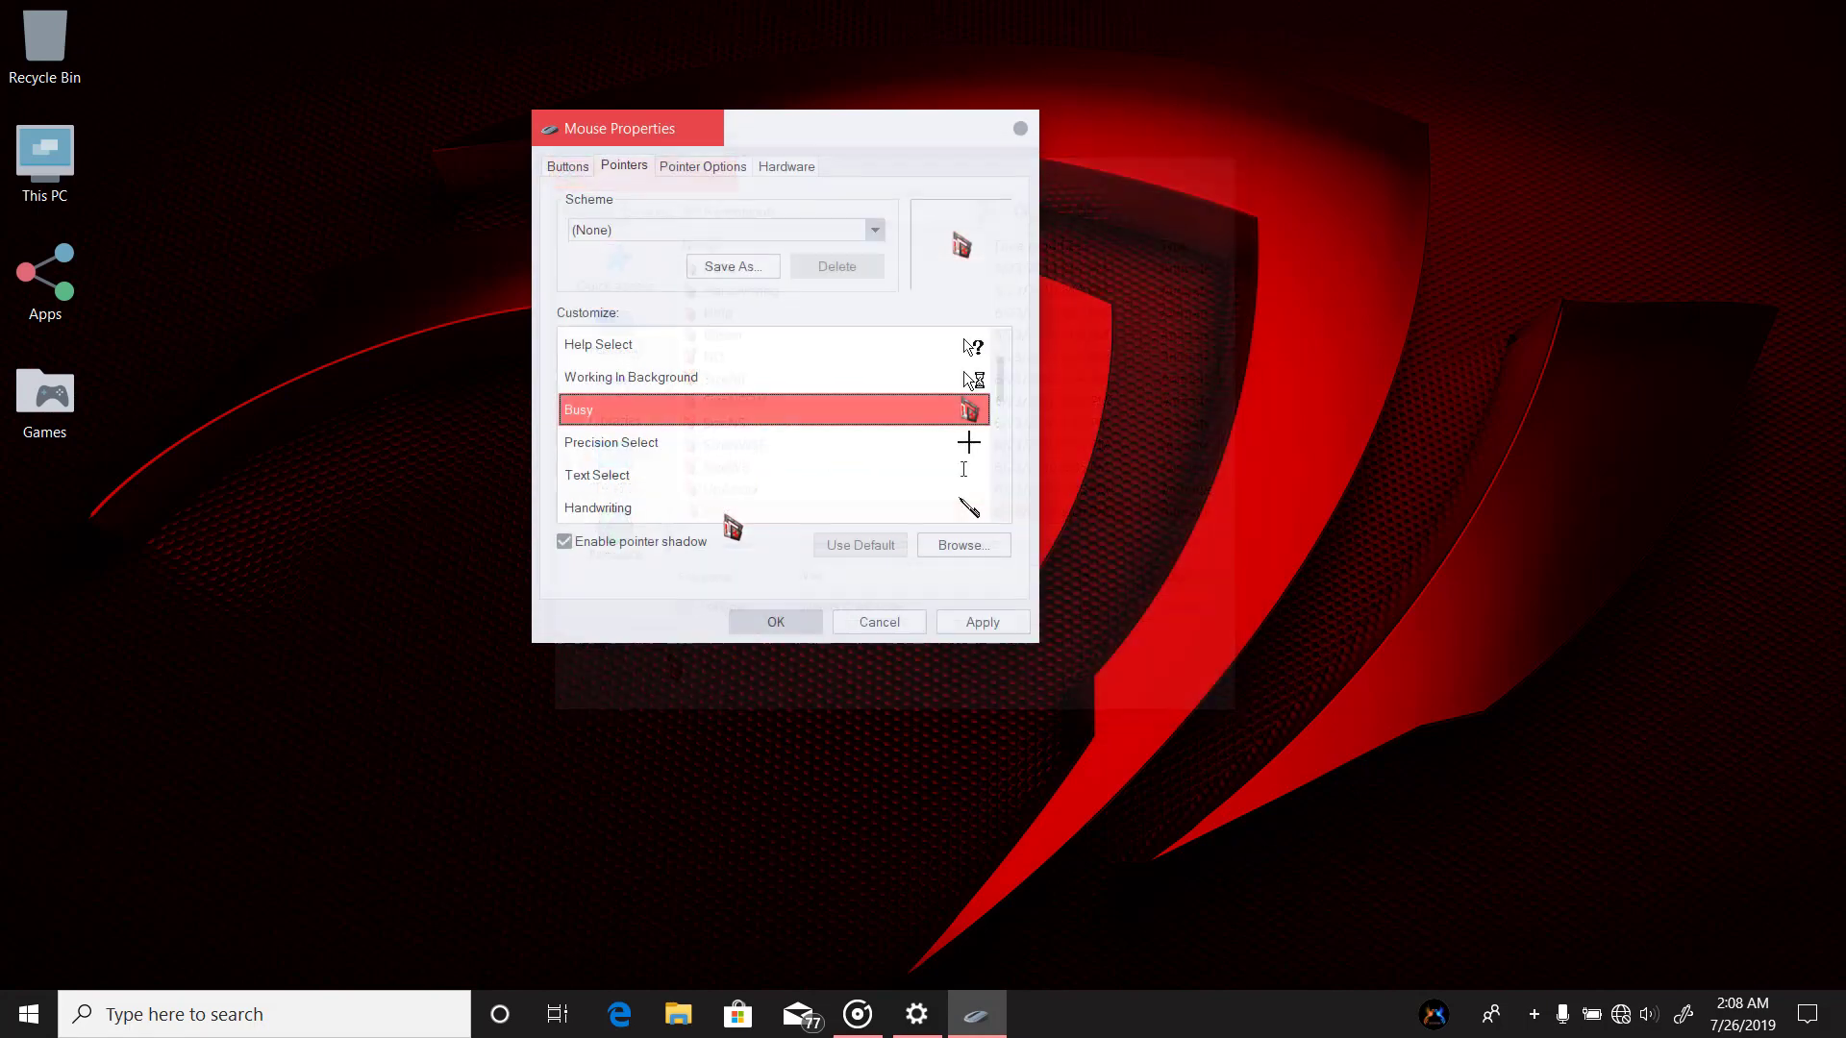
{"action": "left_click", "coordinate": [1015, 627]}
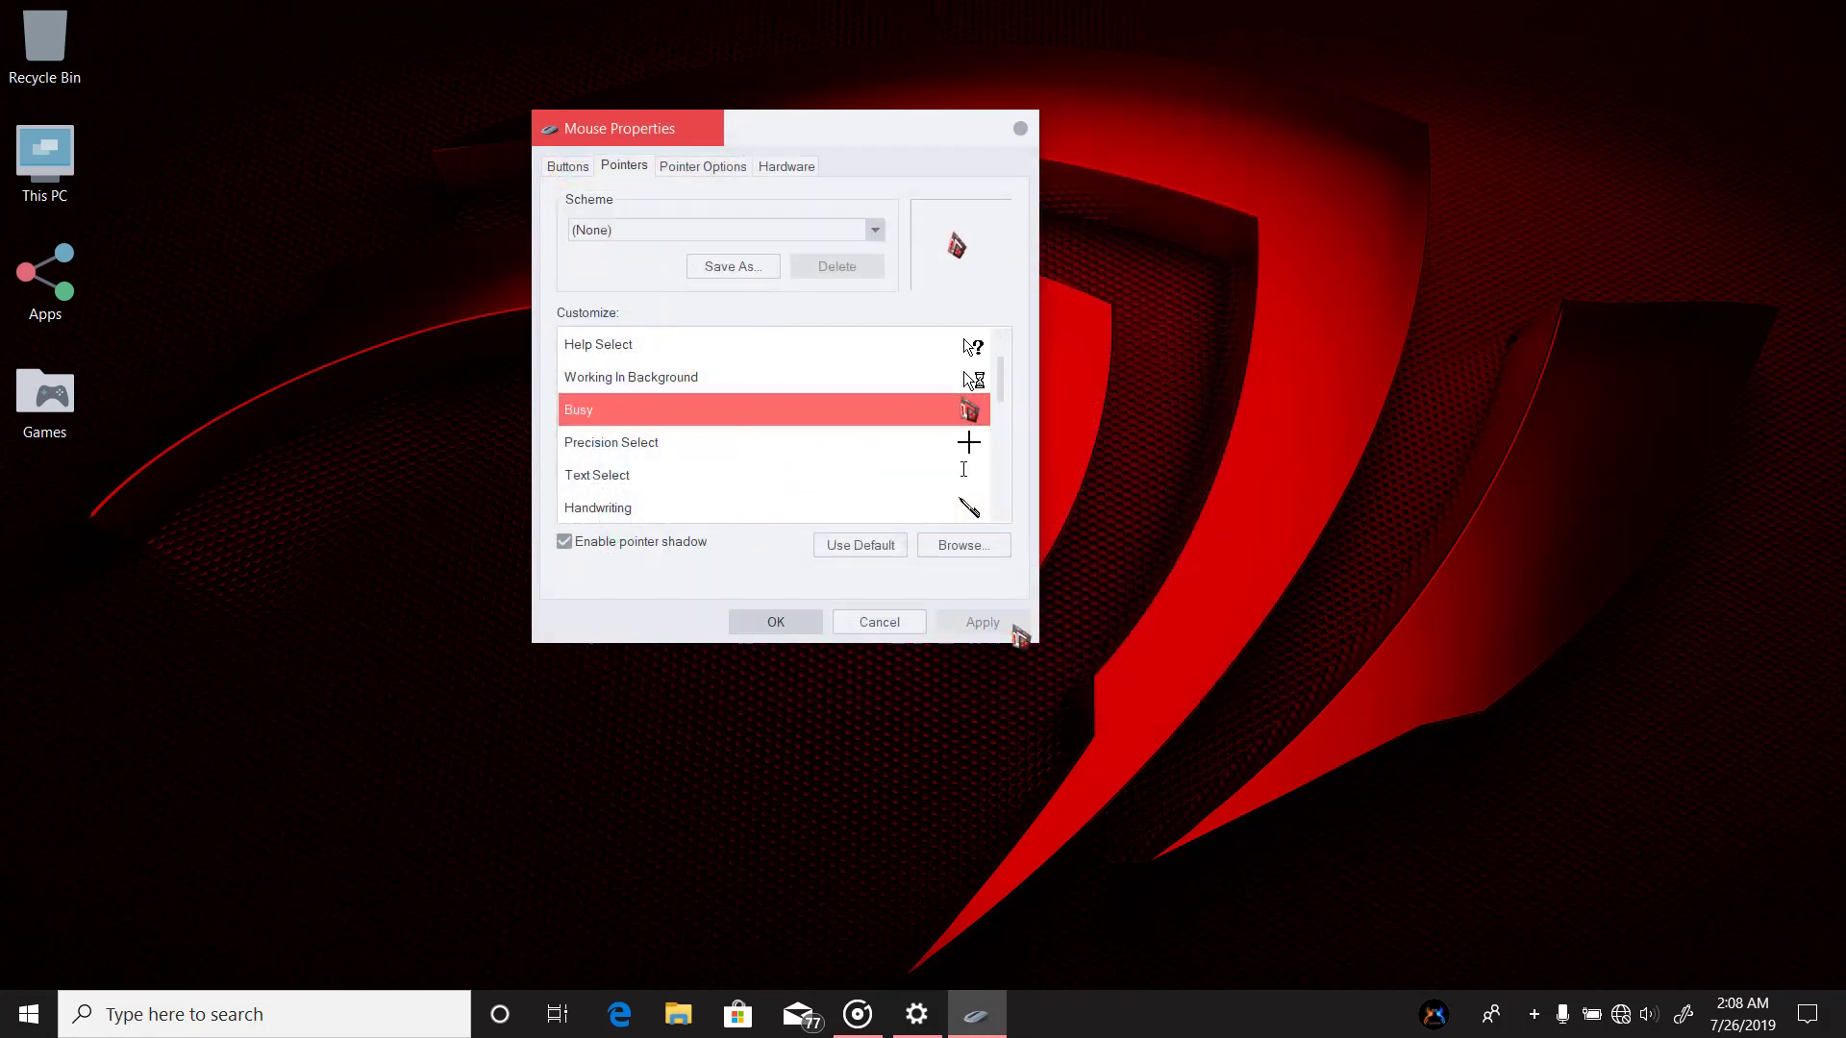
- Move Mouse Properties aside, check the new resize cursors around a File Explorer window, and close that window
{"action": "left_click_drag", "start_coordinate": [836, 134], "coordinate": [1020, 136]}
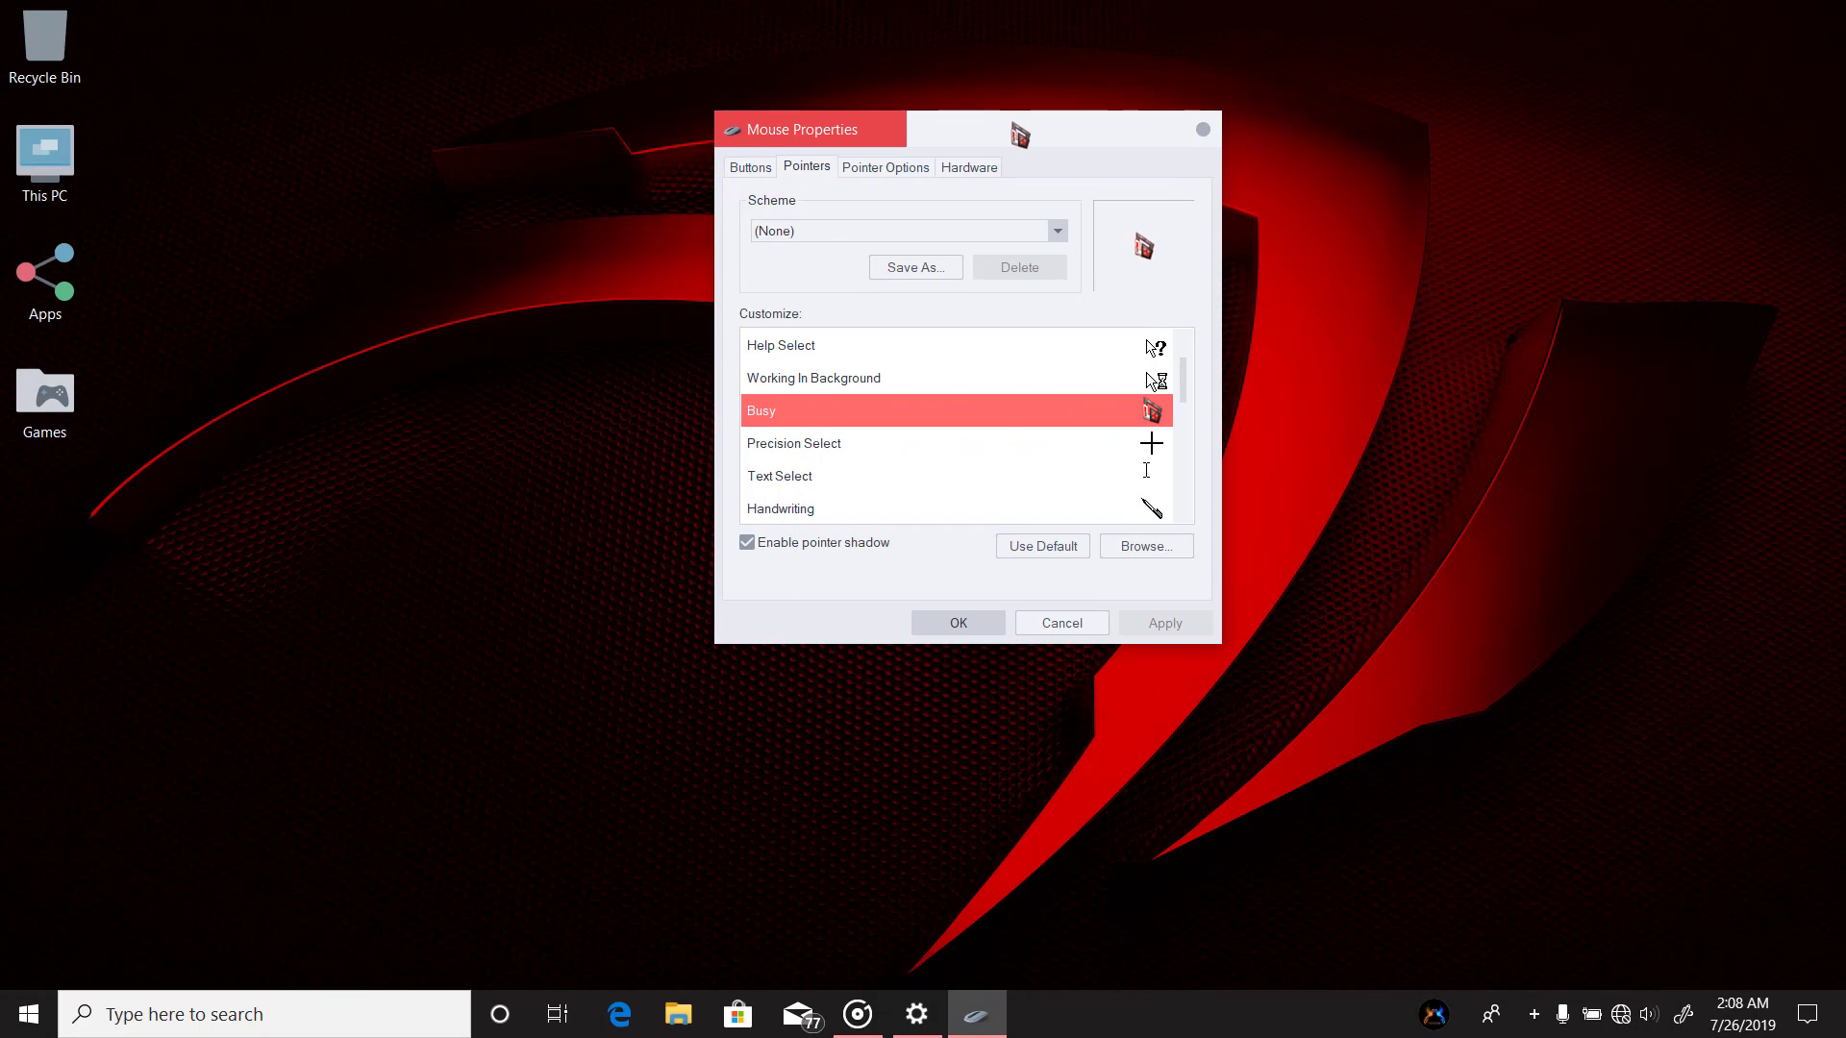
{"action": "key", "text": "super+e"}
{"action": "left_click_drag", "start_coordinate": [1277, 68], "coordinate": [496, 116]}
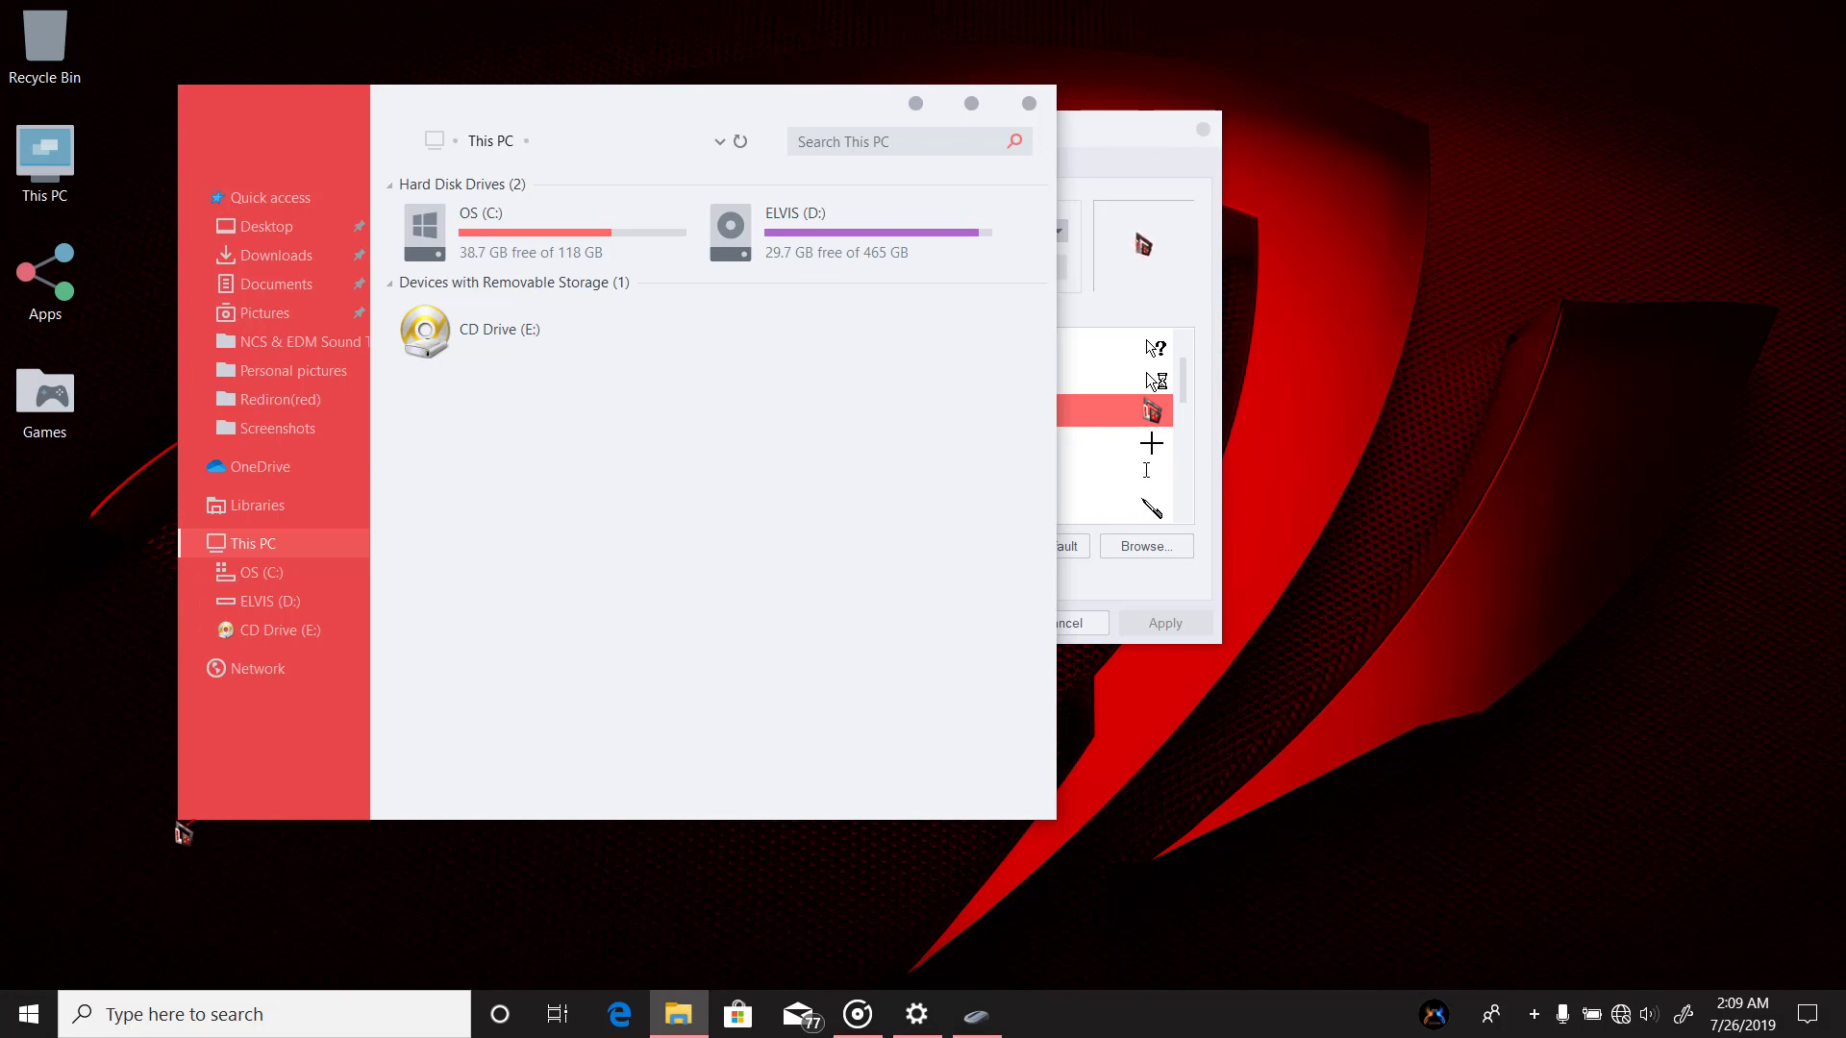
{"action": "left_click", "coordinate": [1027, 103]}
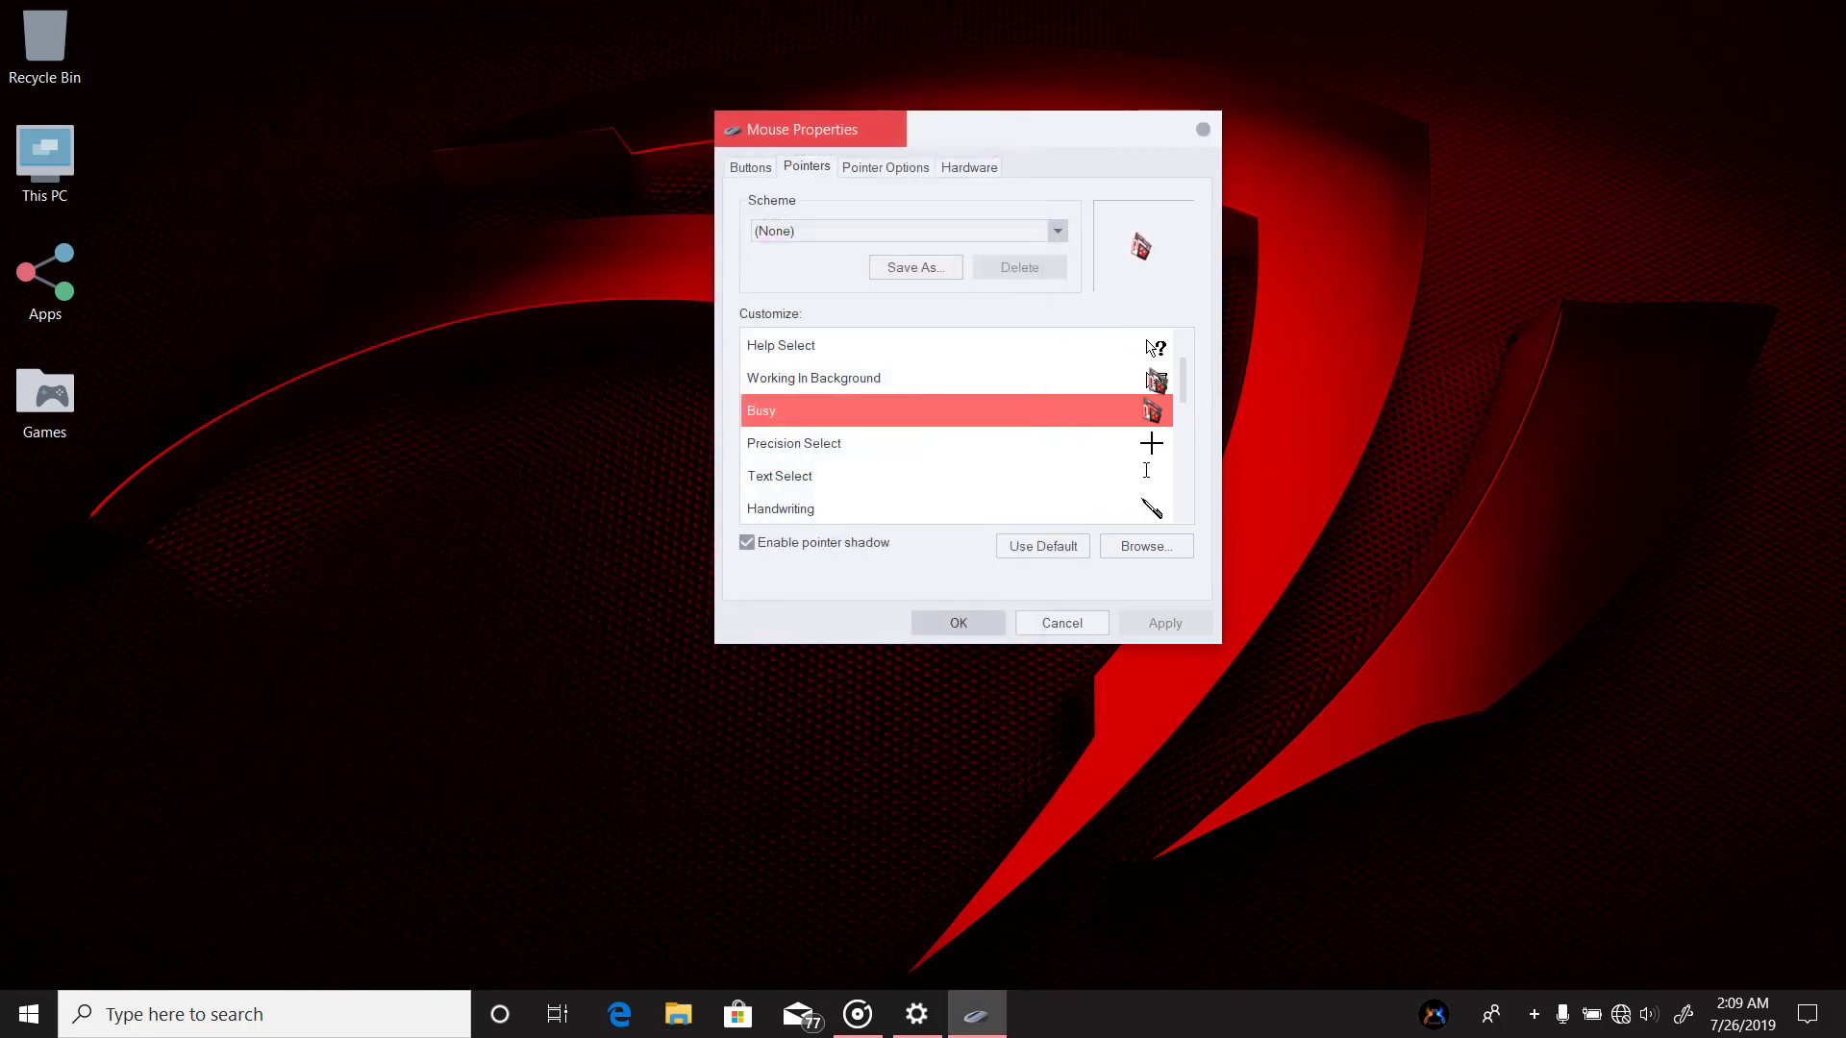
- Reposition Mouse Properties slightly and review the cursors assigned to the pointer roles, including Help Select, Working In Background and Busy
{"action": "scroll", "coordinate": [1185, 380], "scroll_direction": "up", "scroll_amount": 1}
{"action": "mouse_move", "coordinate": [1185, 379]}
{"action": "left_mouse_down"}
{"action": "mouse_move", "coordinate": [1184, 493]}
{"action": "mouse_move", "coordinate": [1184, 370]}
{"action": "left_mouse_up"}
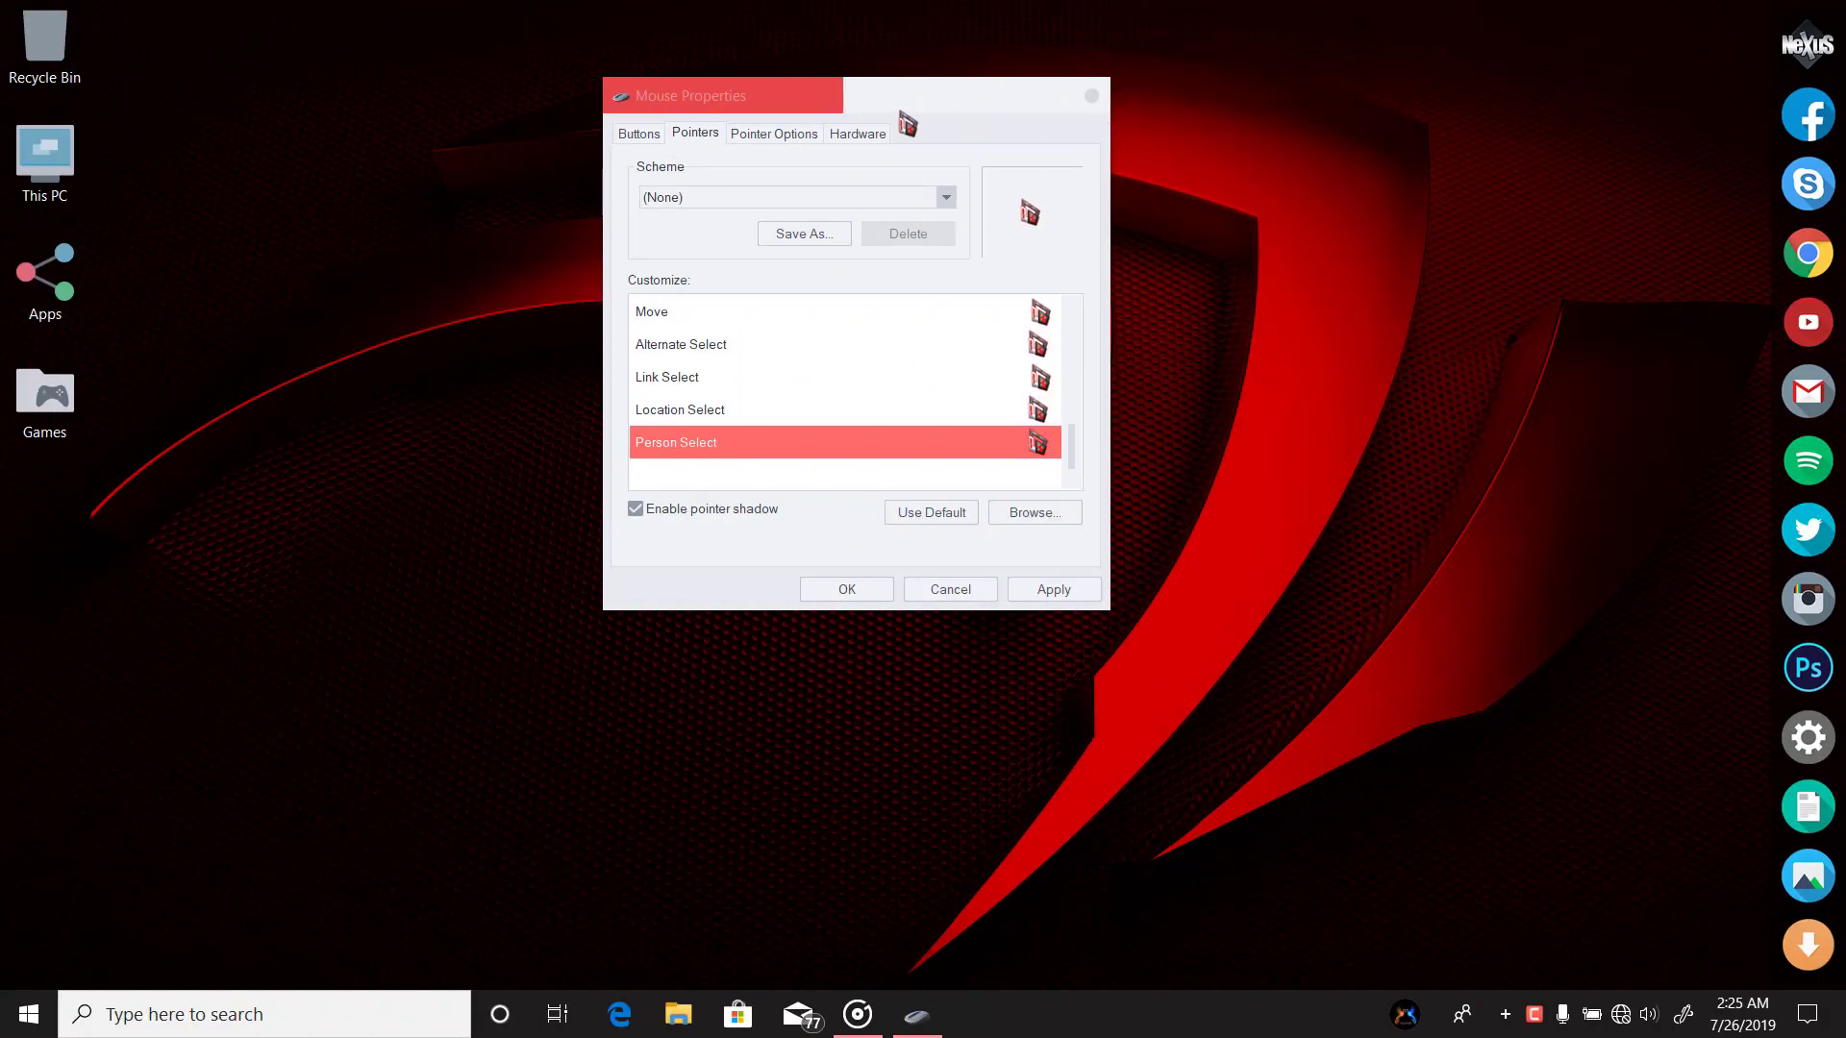
{"action": "left_click", "coordinate": [947, 111]}
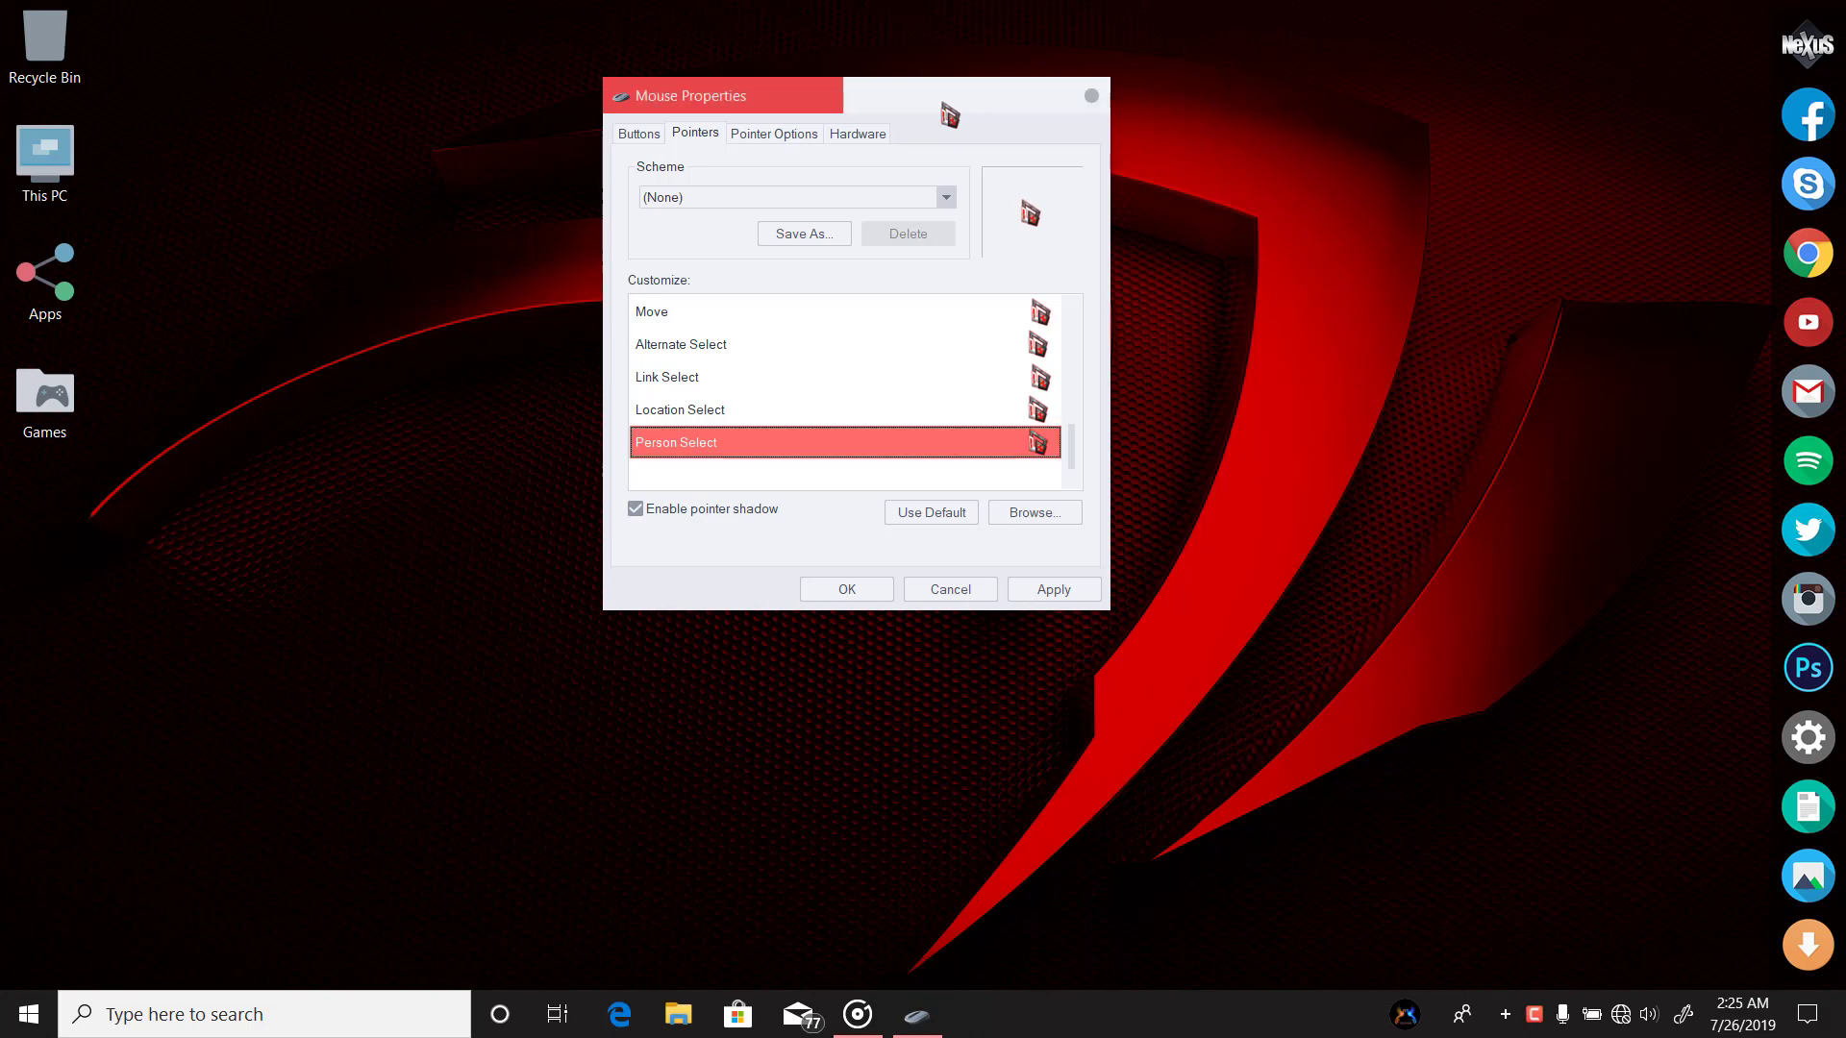
{"action": "left_click_drag", "start_coordinate": [920, 116], "coordinate": [890, 119]}
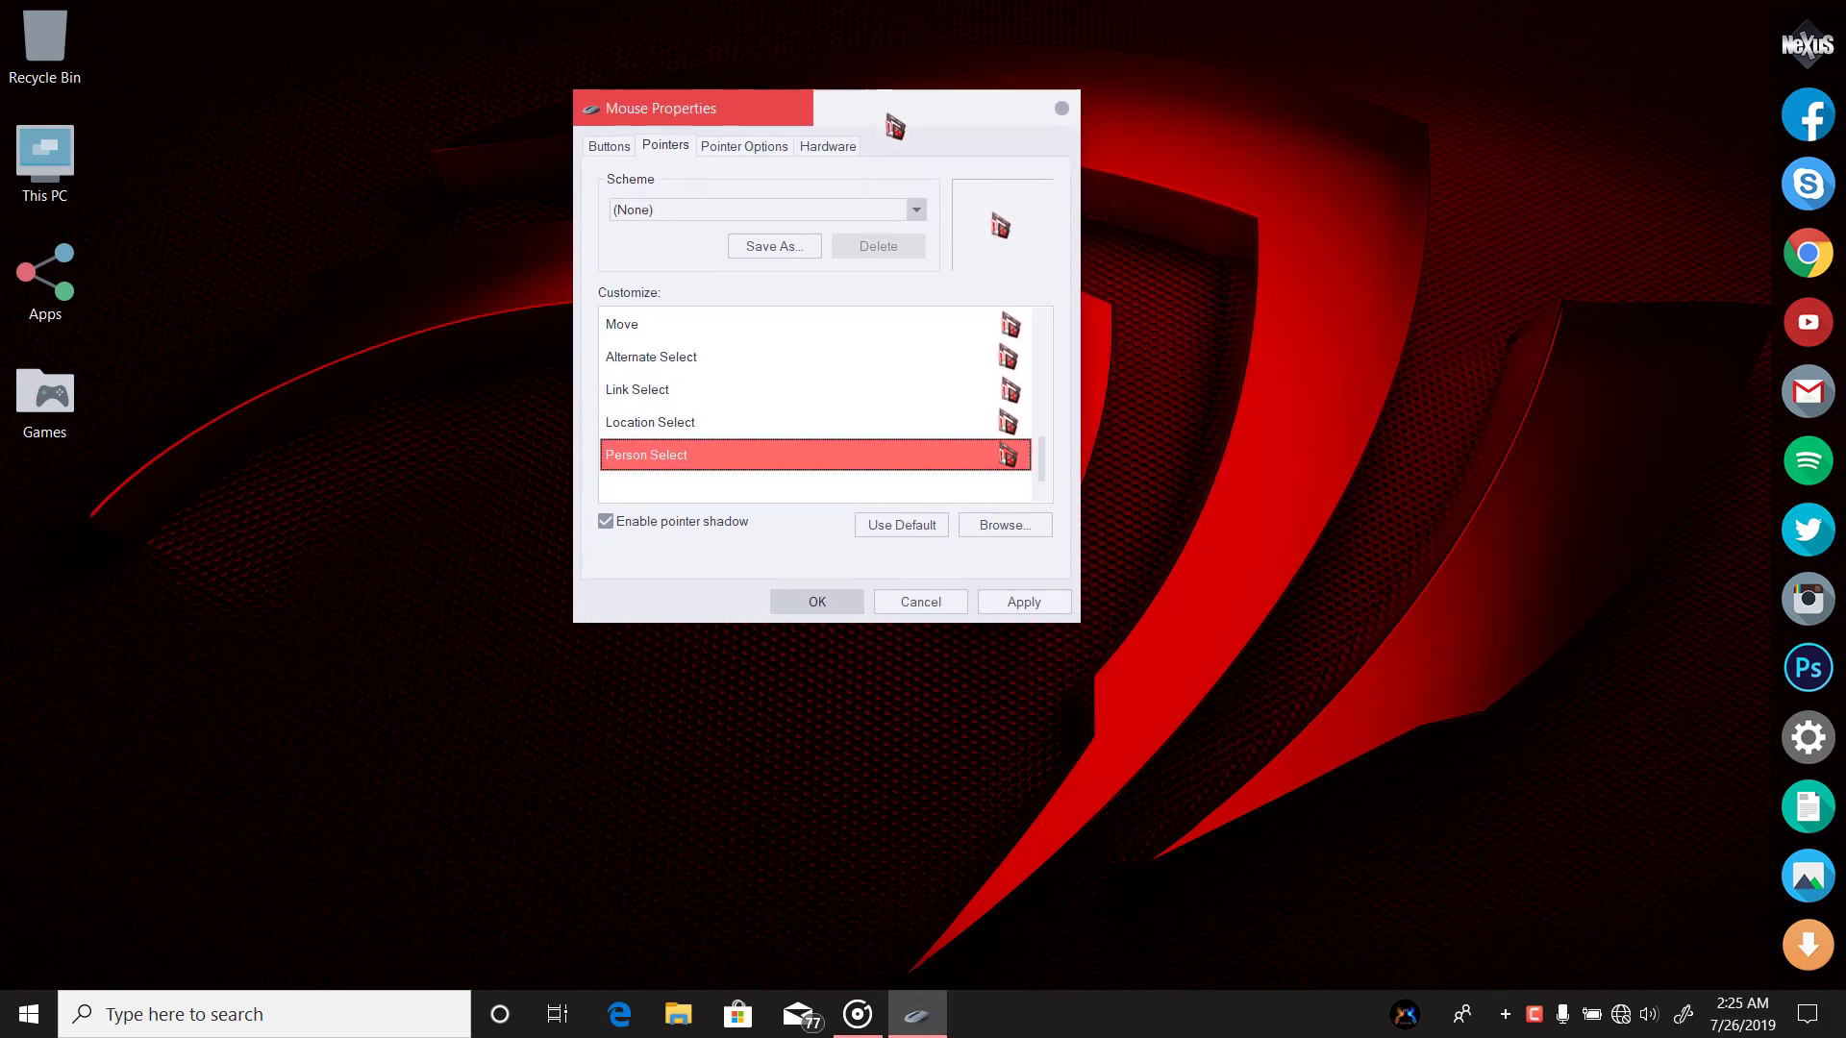
{"action": "left_click_drag", "start_coordinate": [1047, 466], "coordinate": [1047, 358]}
{"action": "left_click", "coordinate": [962, 336]}
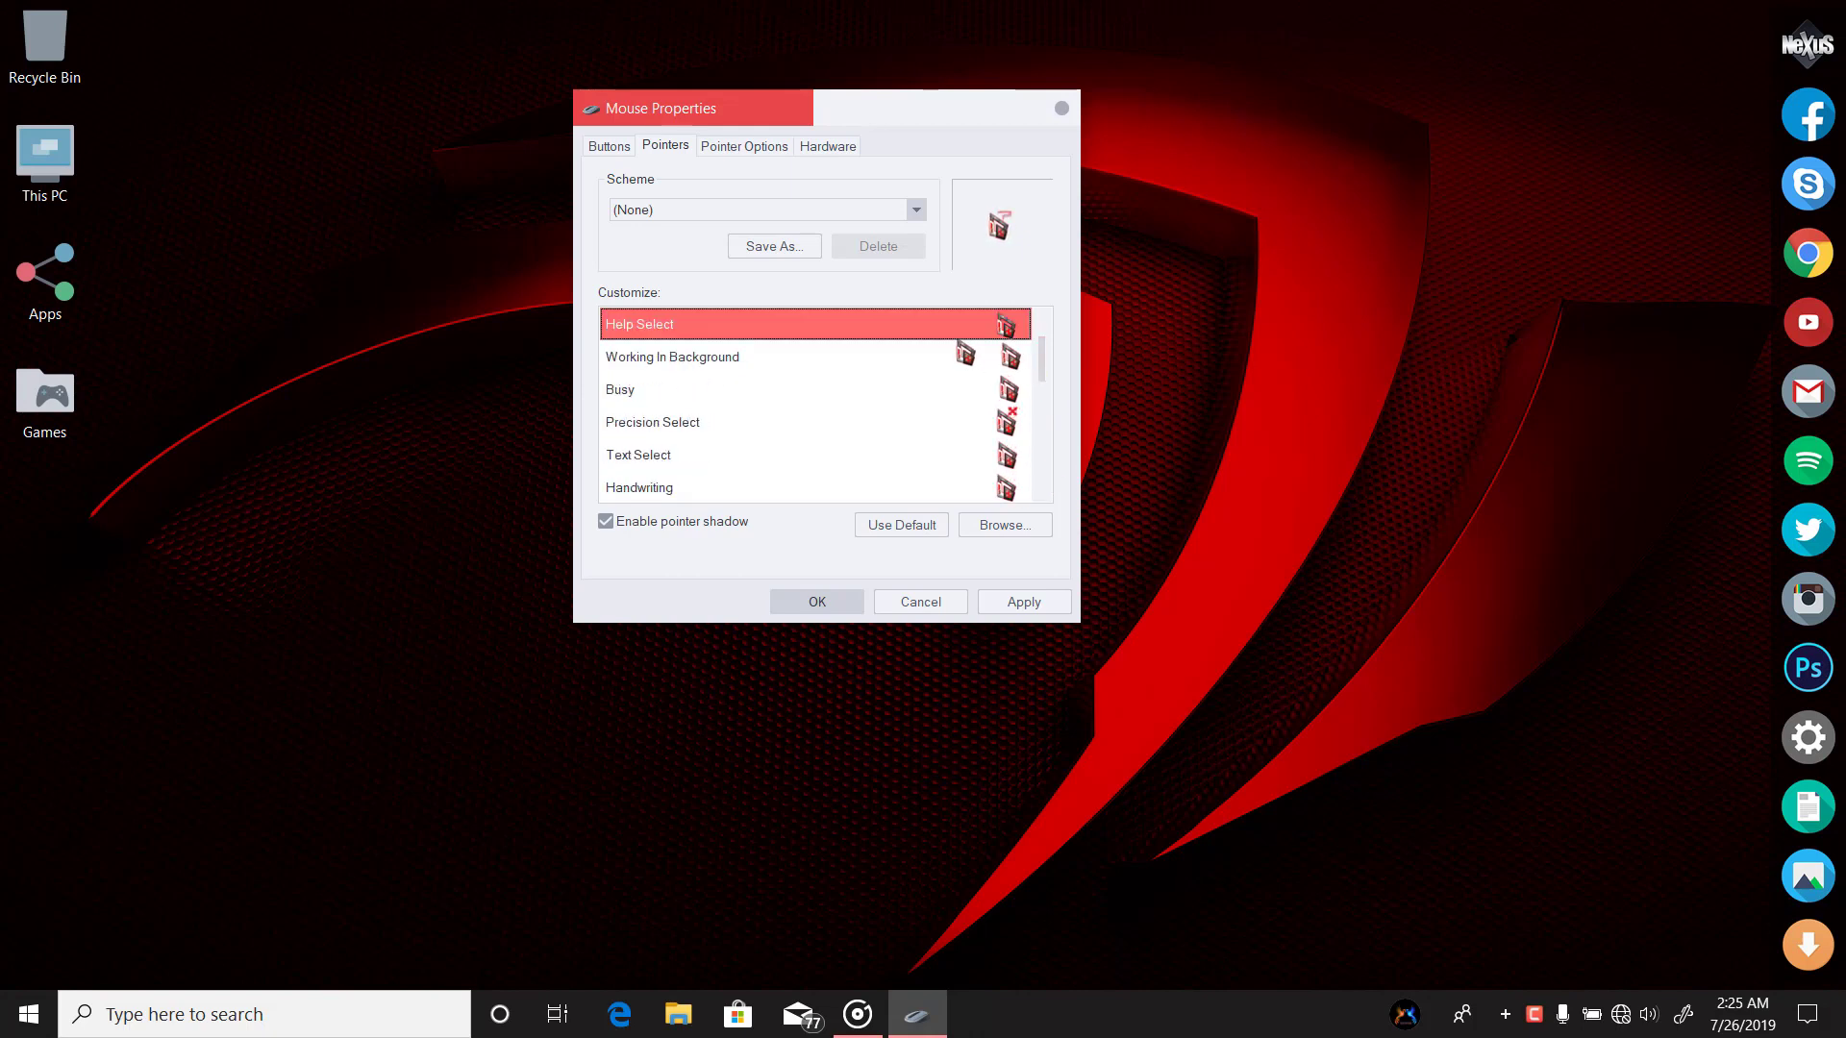
{"action": "left_click", "coordinate": [862, 369]}
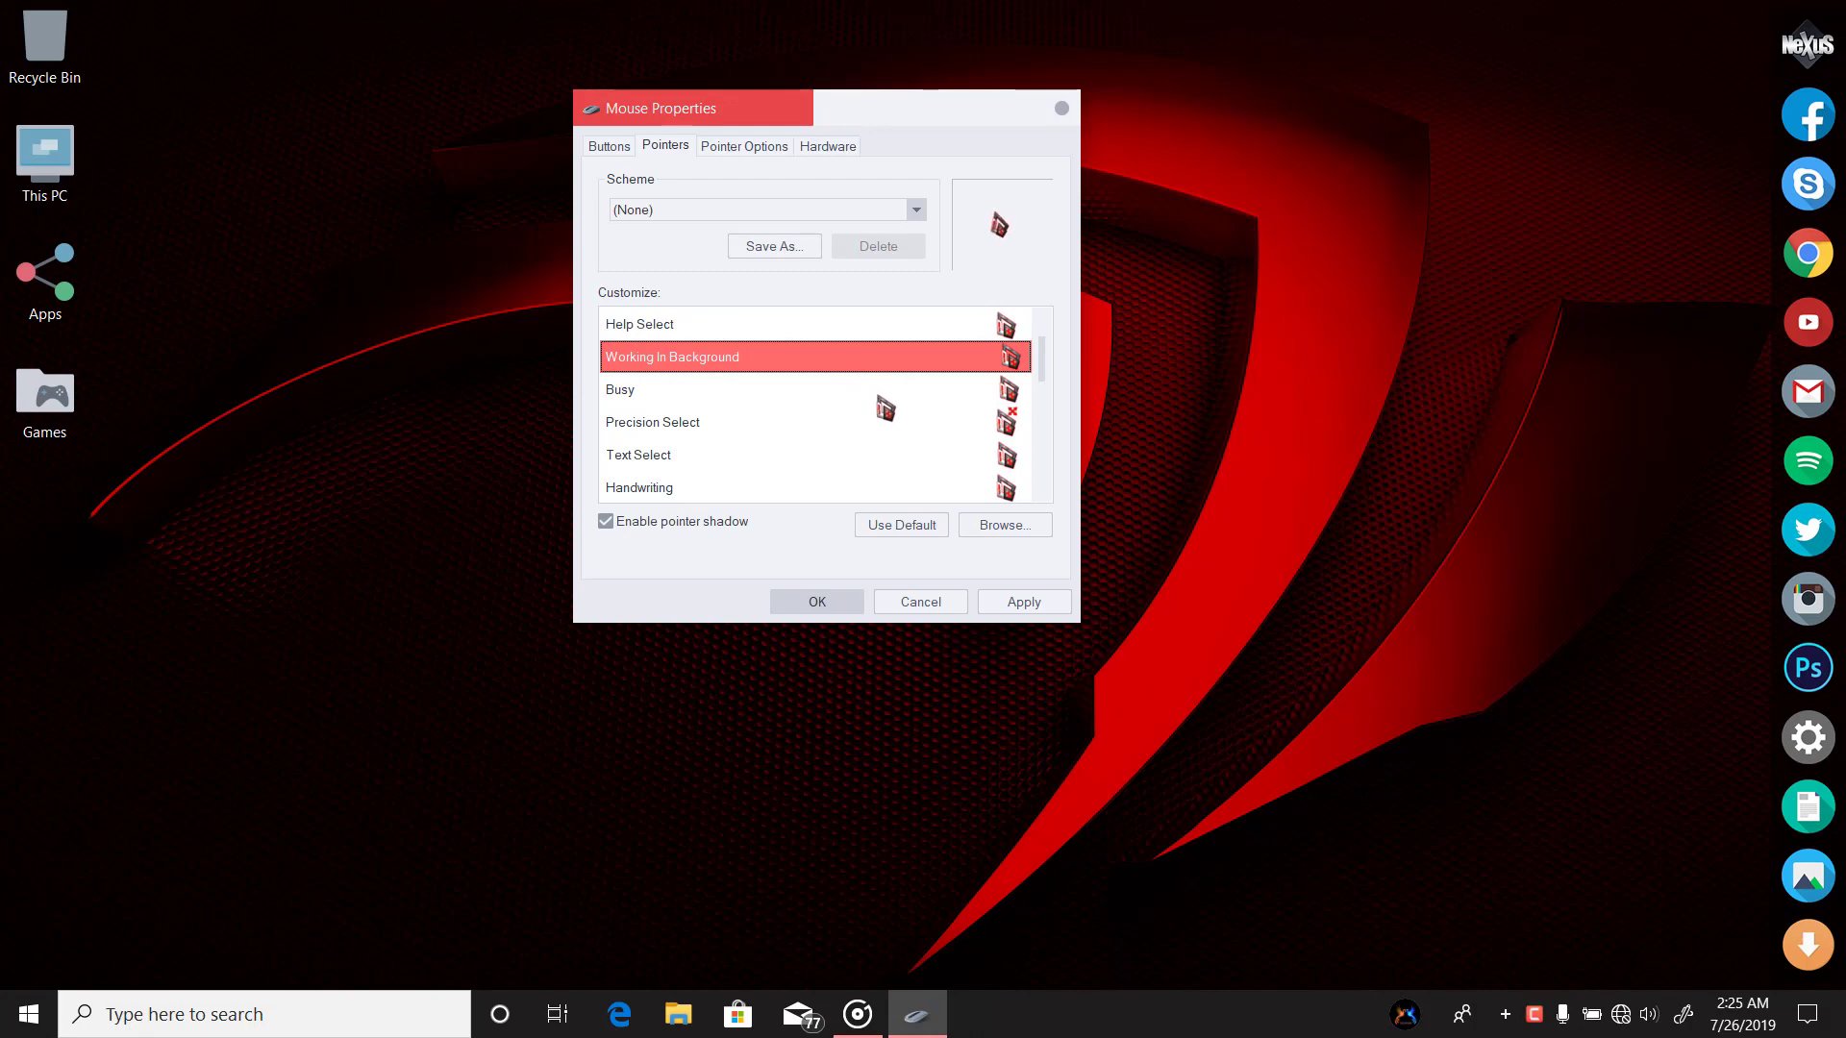
{"action": "left_click", "coordinate": [880, 399]}
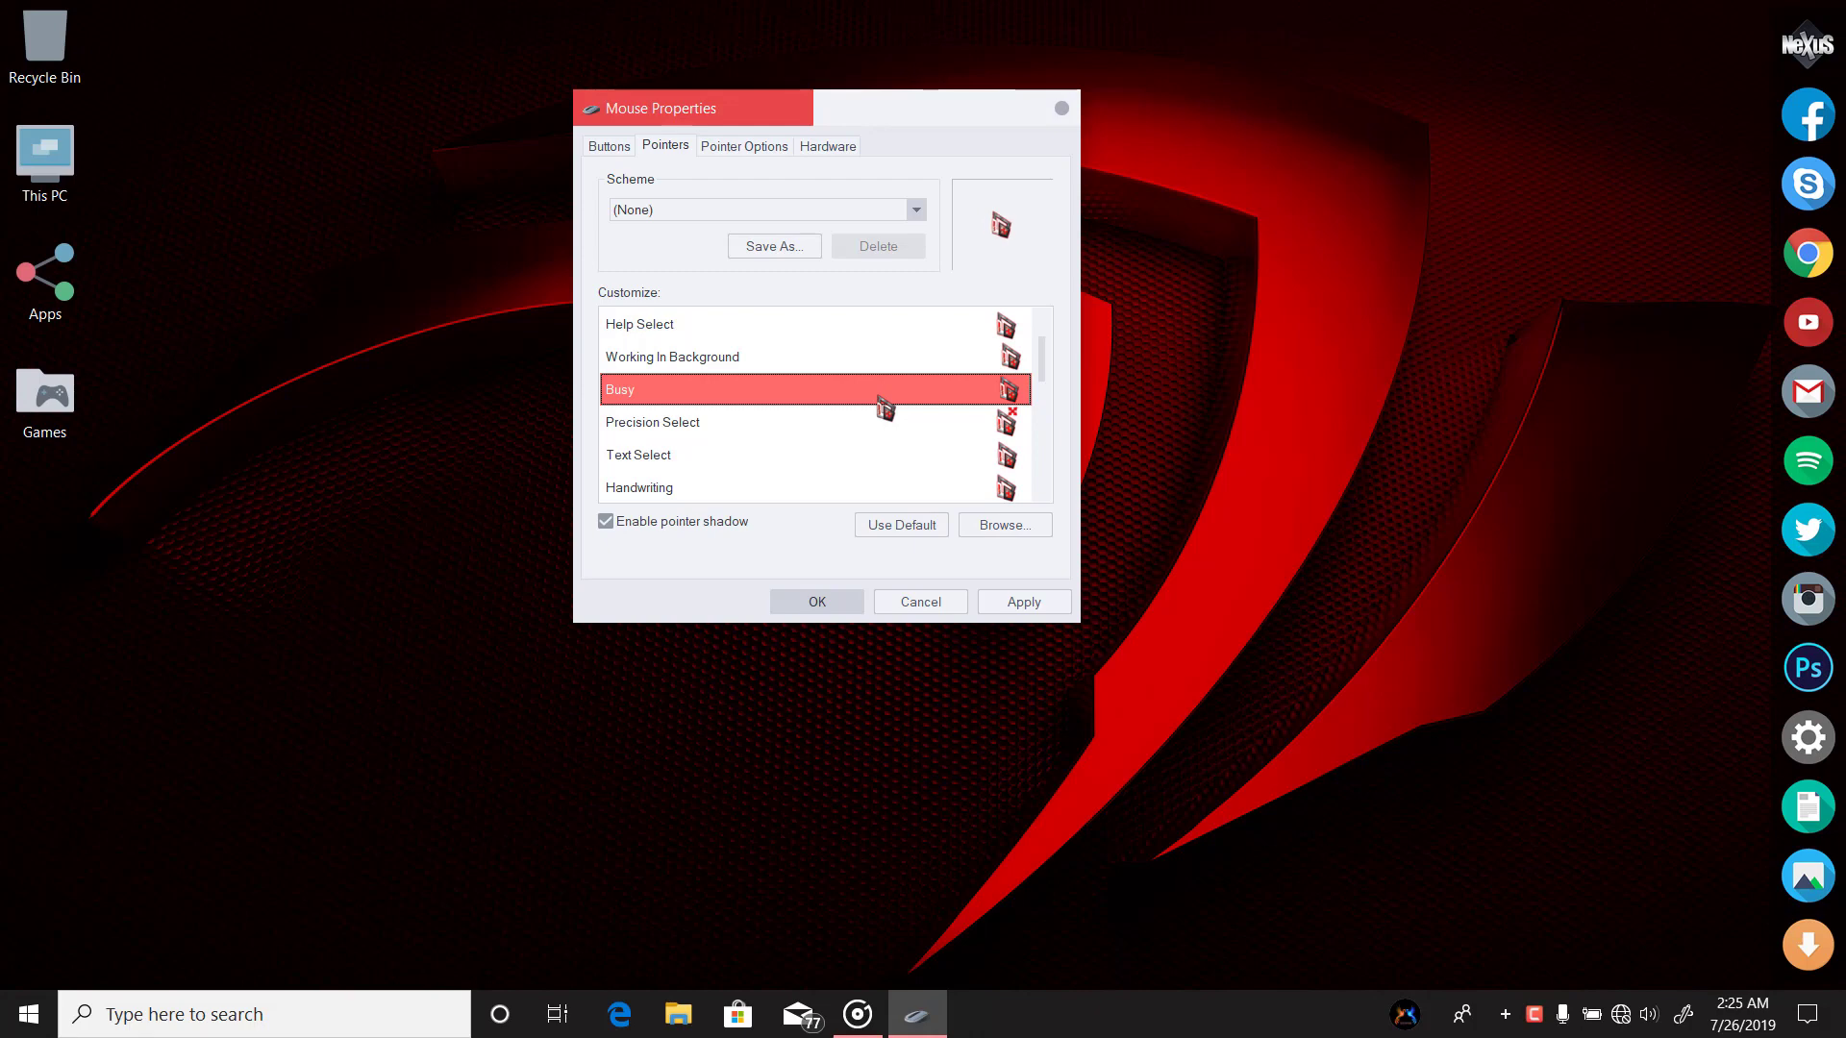
{"action": "left_click", "coordinate": [723, 364]}
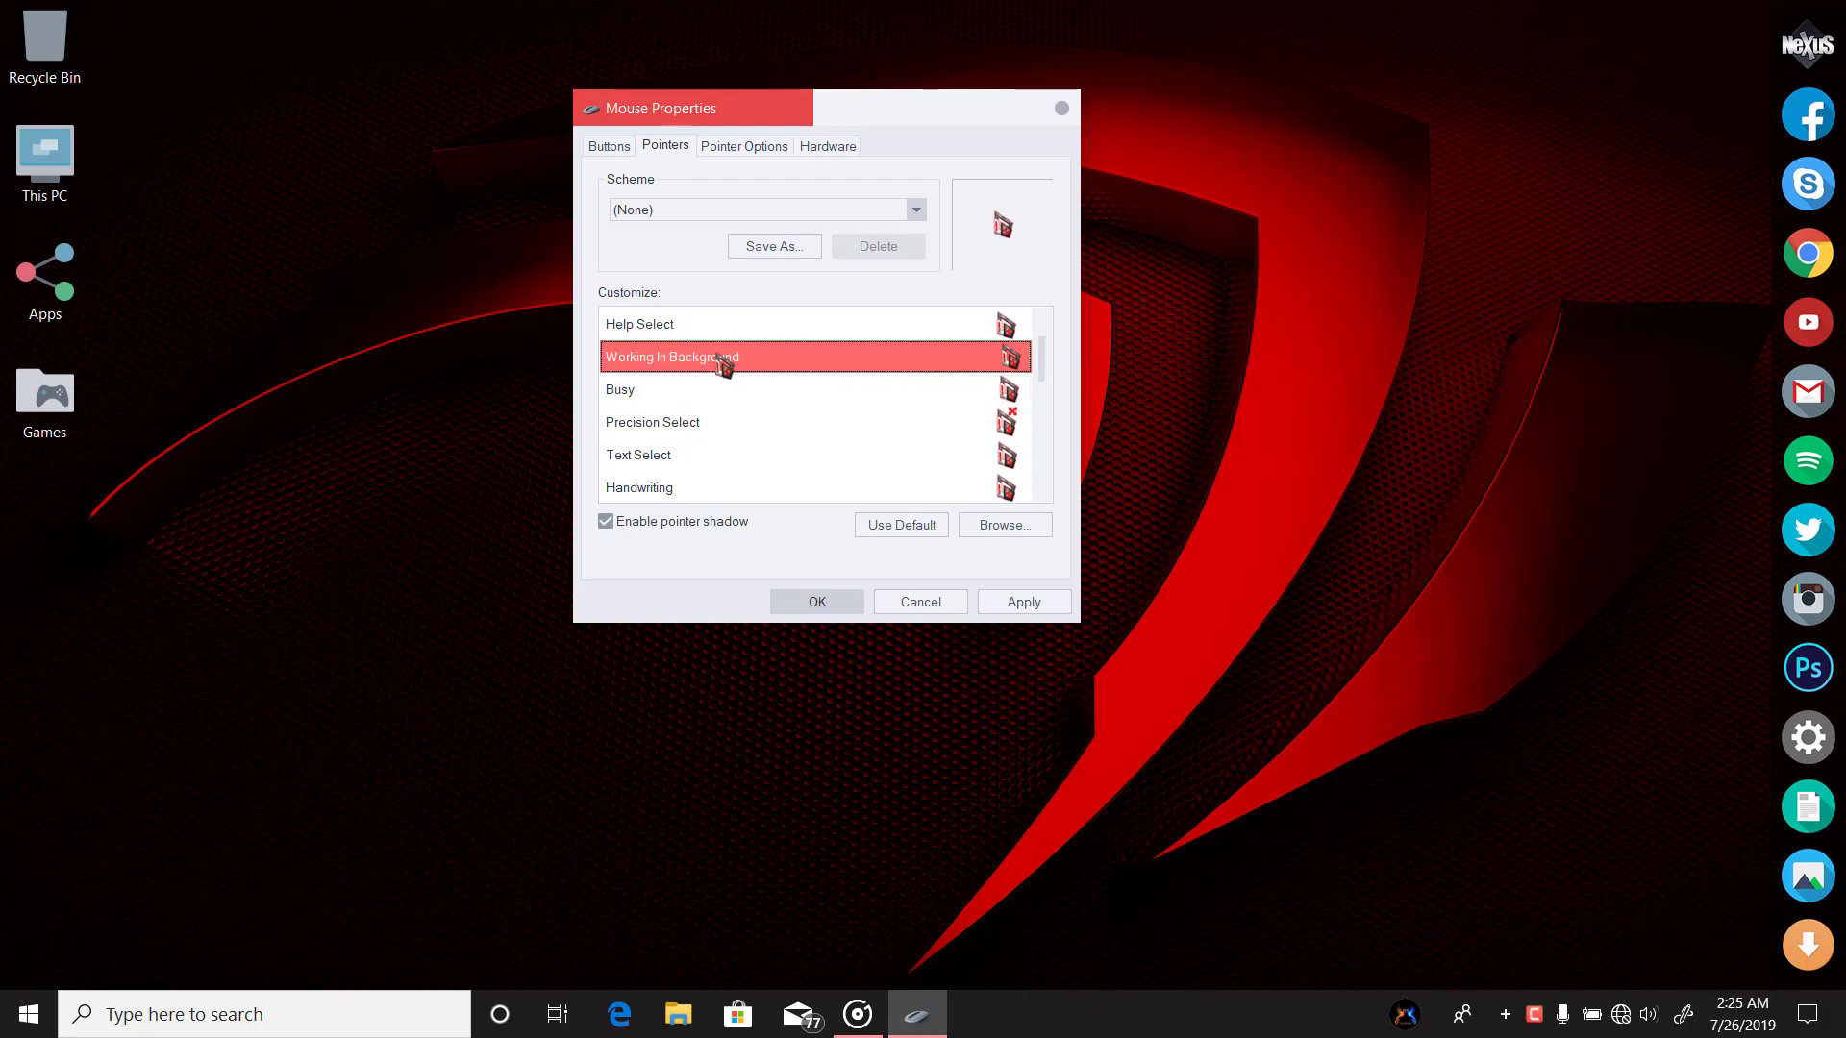
- Save the customized pointers as a cursor scheme named Rediron(red)
{"action": "left_click", "coordinate": [773, 247]}
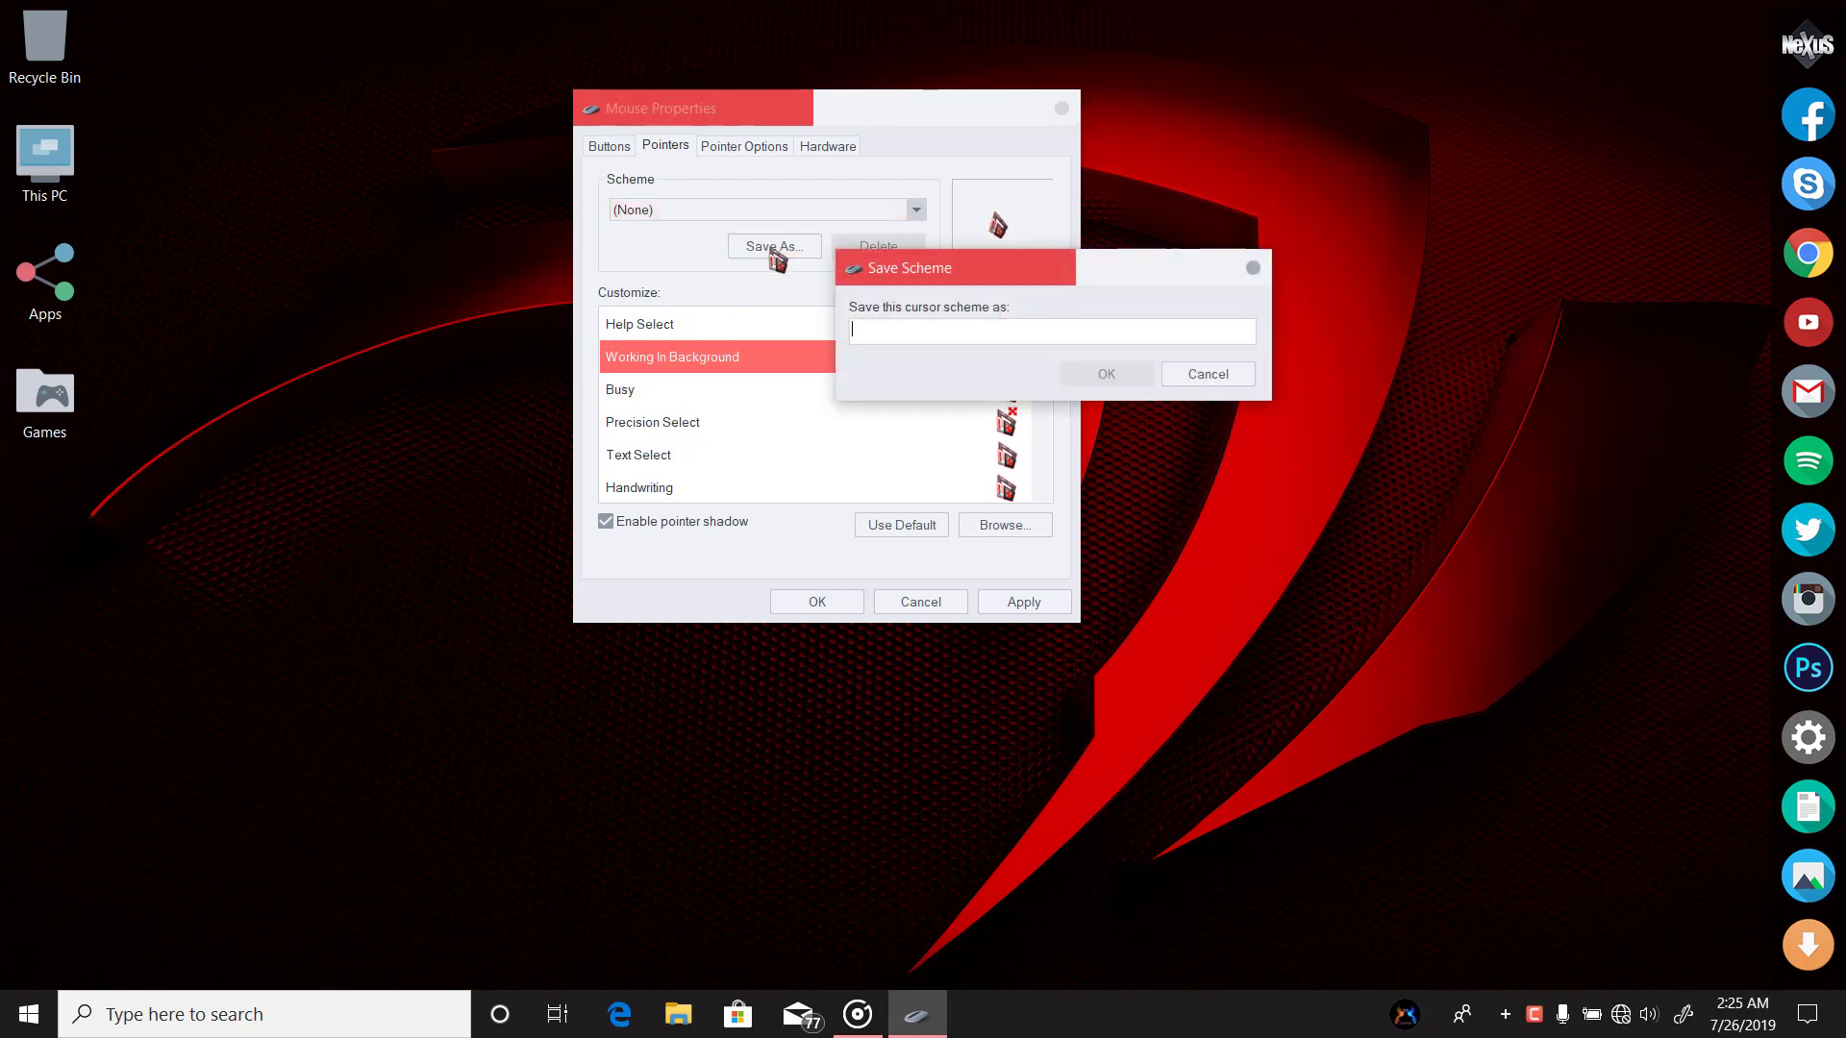
{"action": "right_click", "coordinate": [864, 329]}
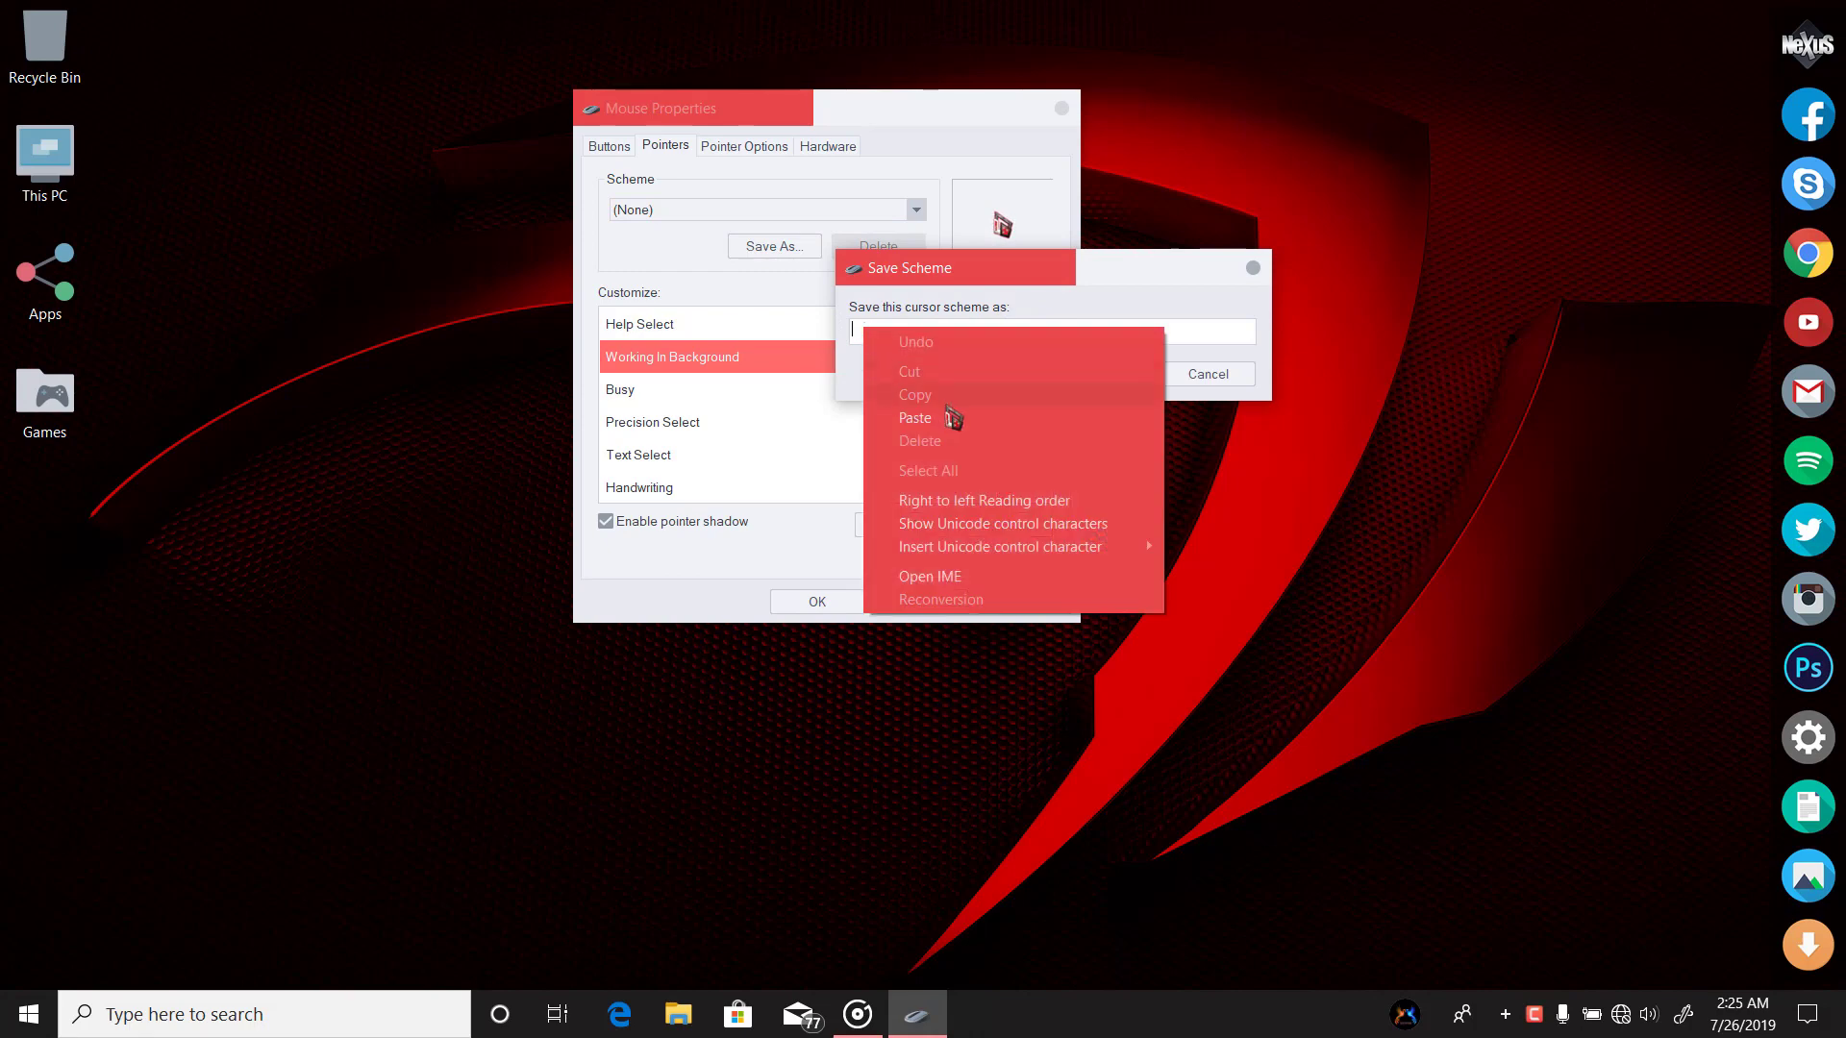
{"action": "left_click", "coordinate": [926, 417]}
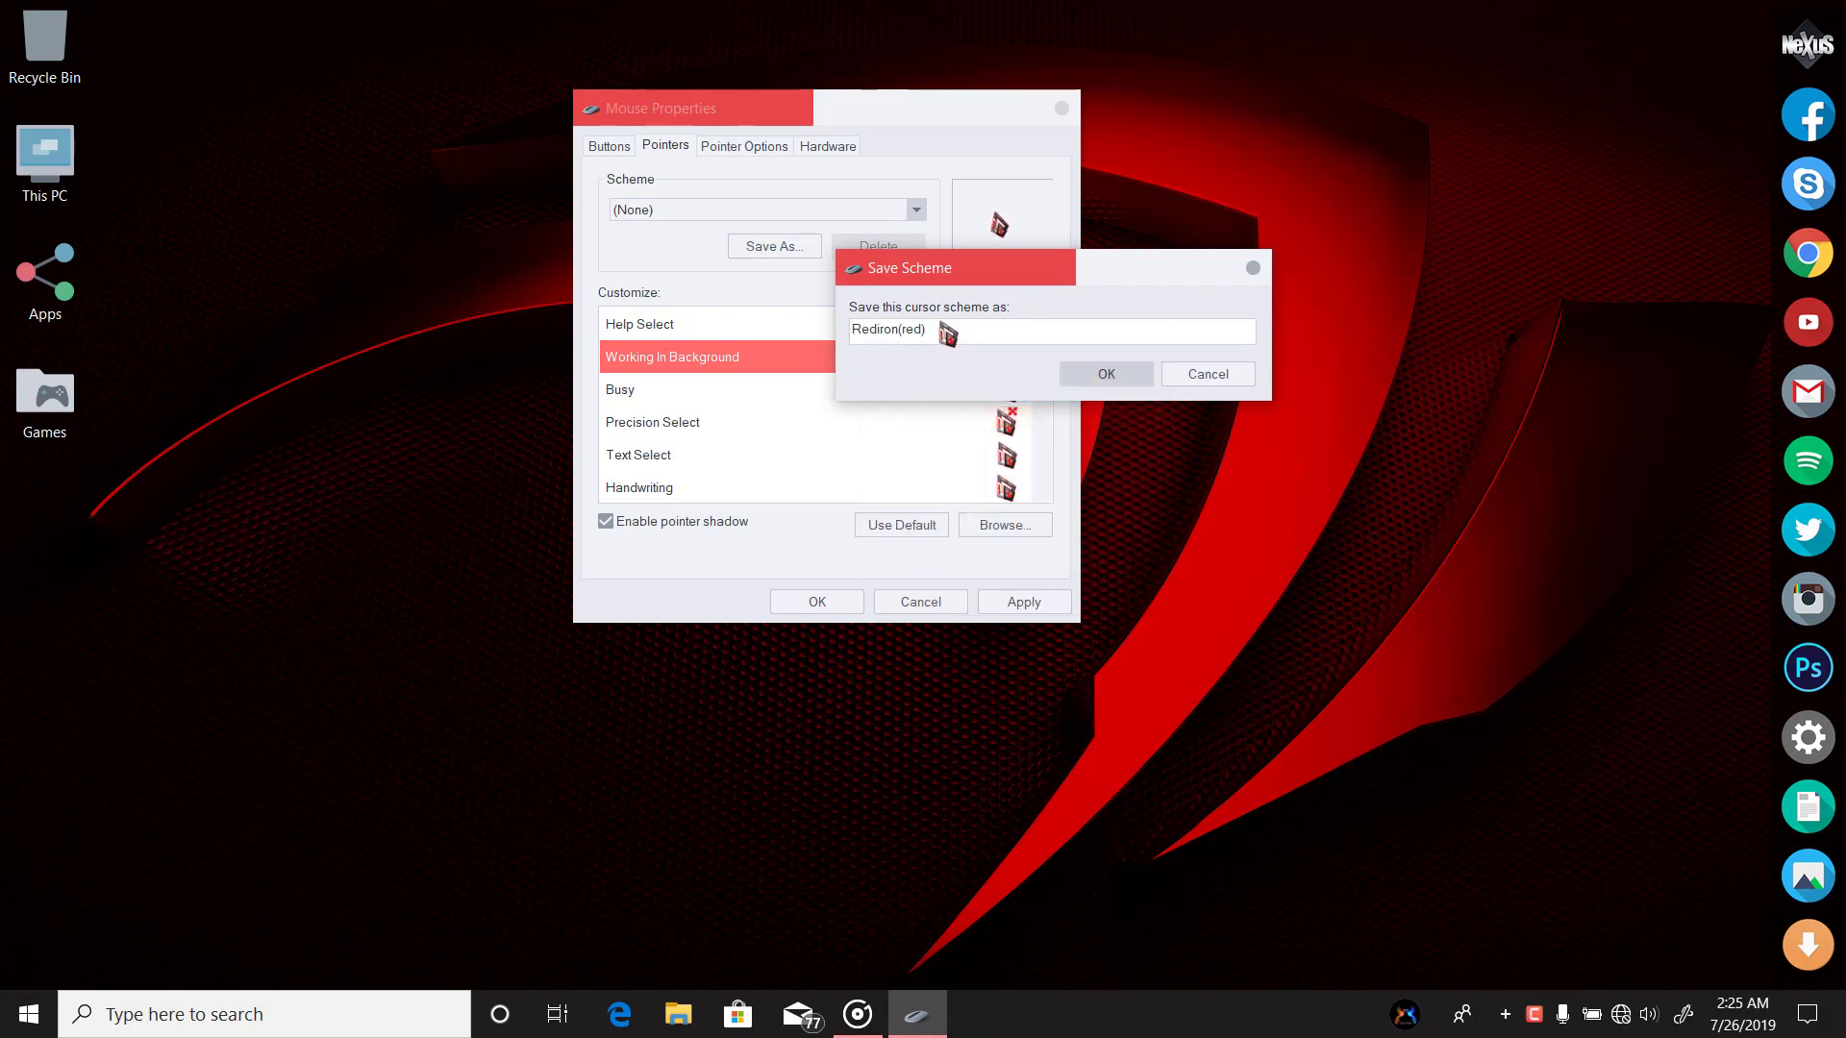
{"action": "left_click", "coordinate": [1106, 374]}
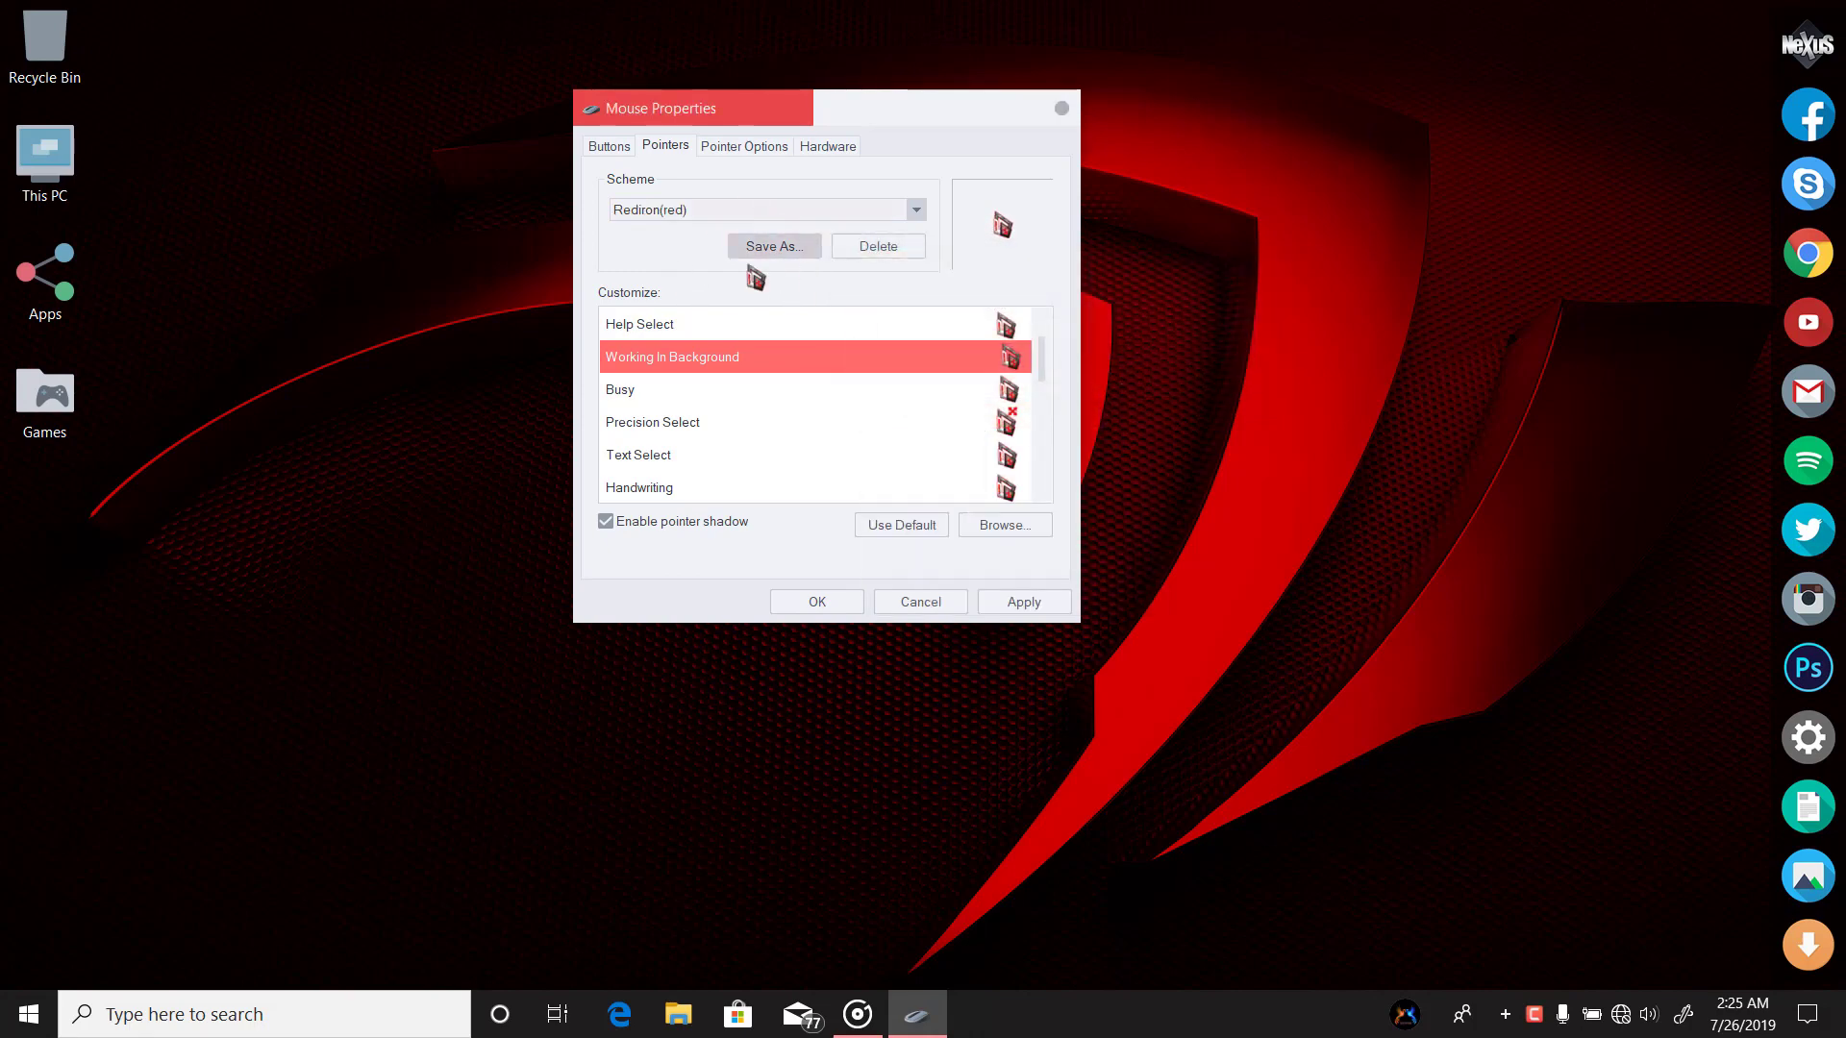
- Apply the Rediron(red) cursor scheme and close Mouse Properties
{"action": "left_click", "coordinate": [1027, 598]}
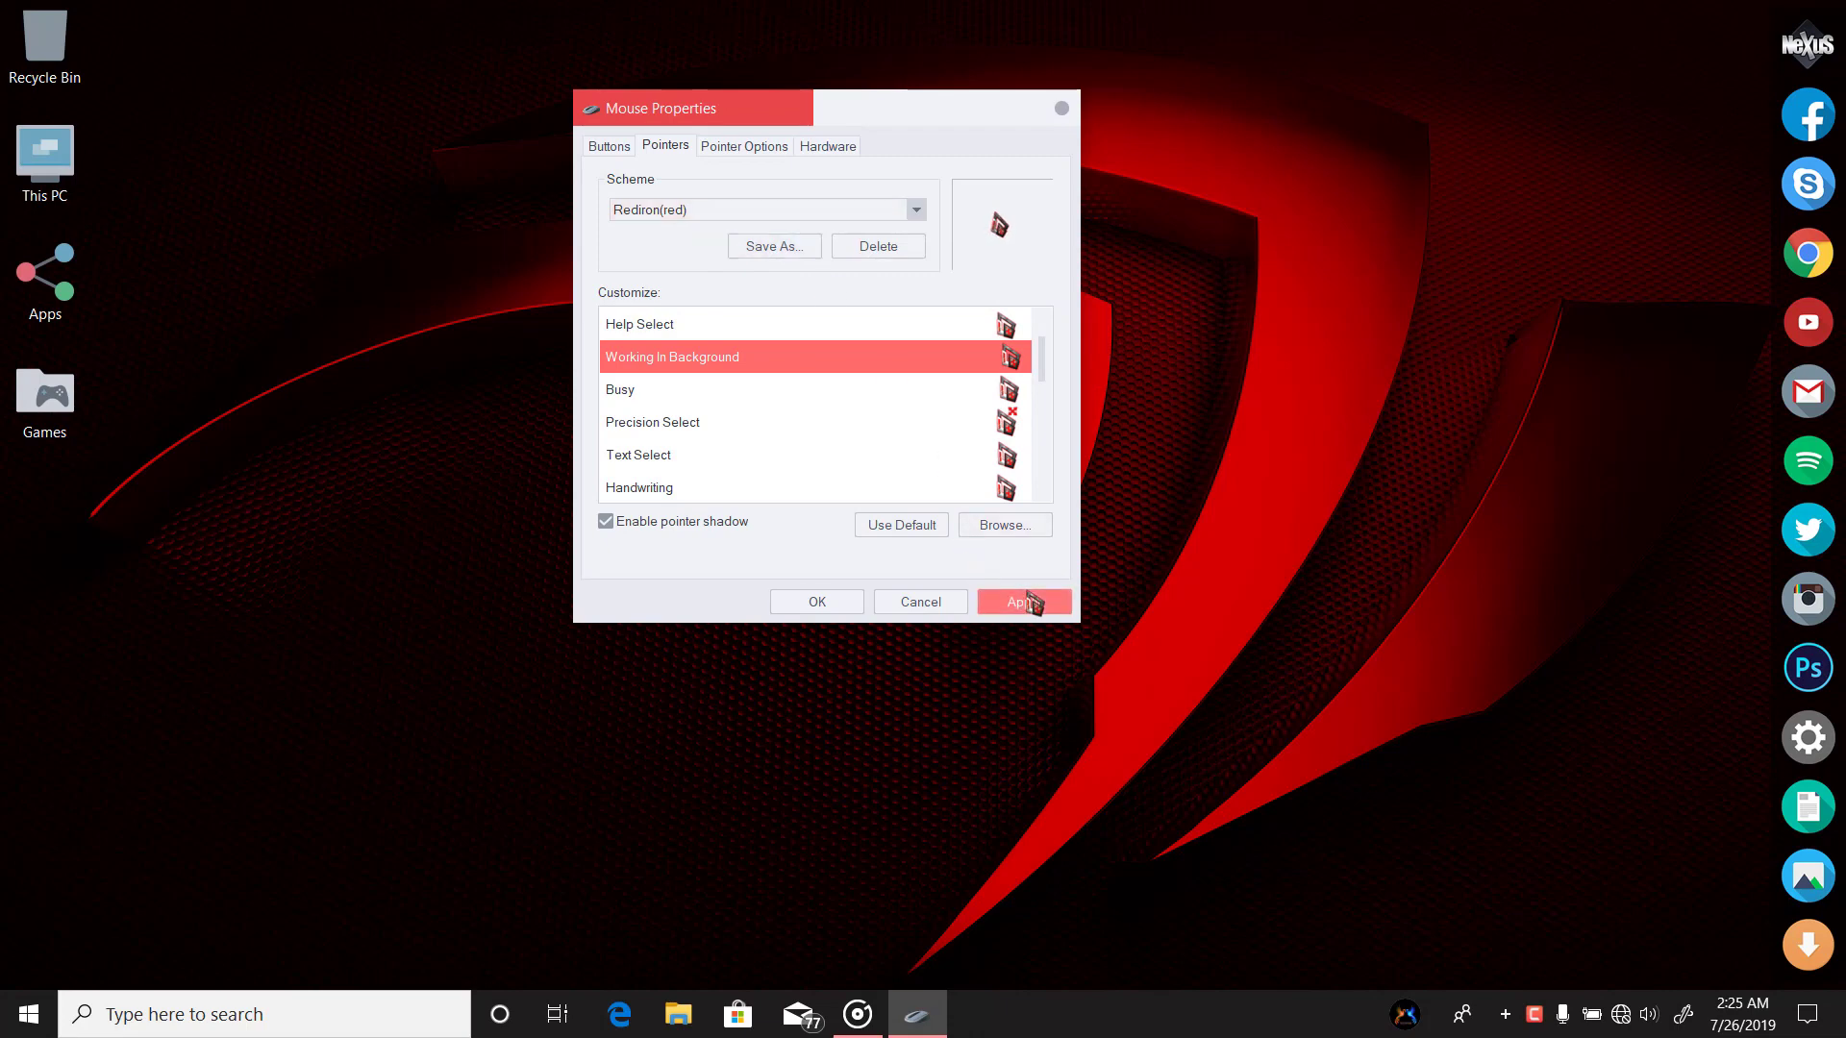
{"action": "left_click", "coordinate": [798, 611]}
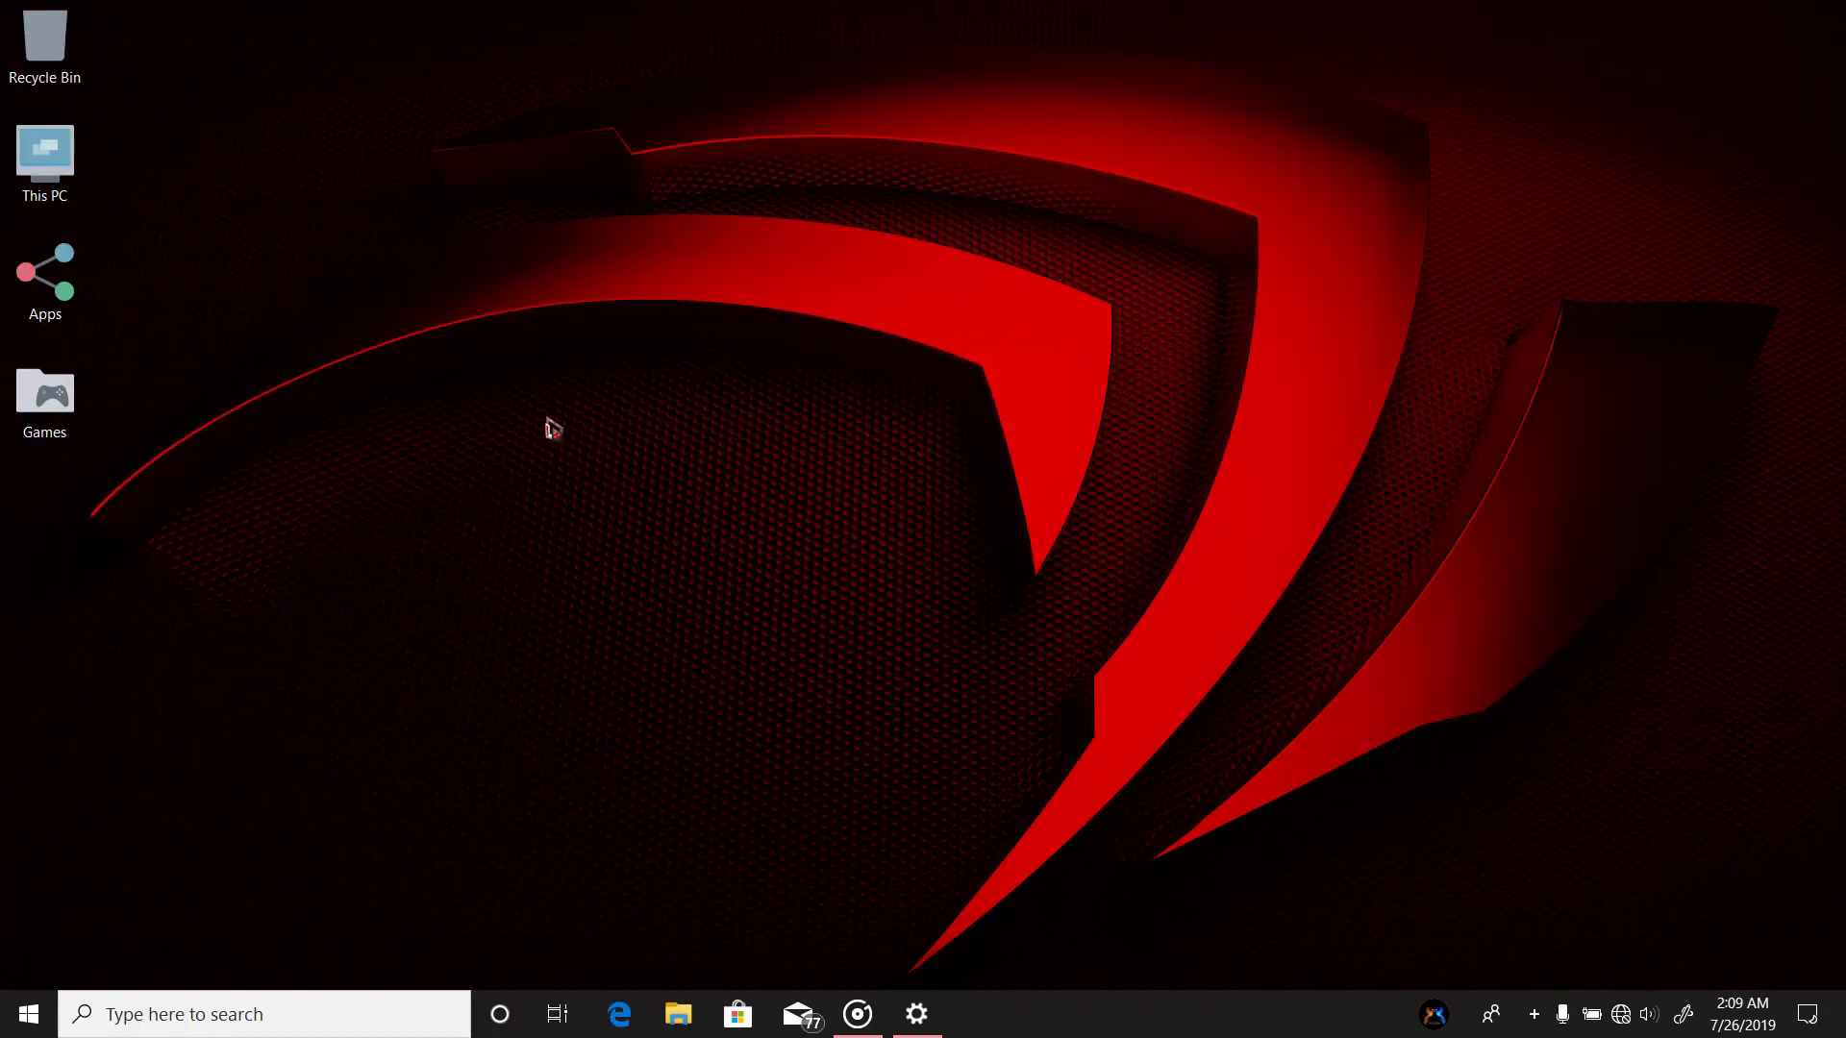
- In the NeXuS dock's Preferences, disable auto-hiding the dock after a short delay, apply the change and close Preferences
{"action": "mouse_move", "coordinate": [1825, 75]}
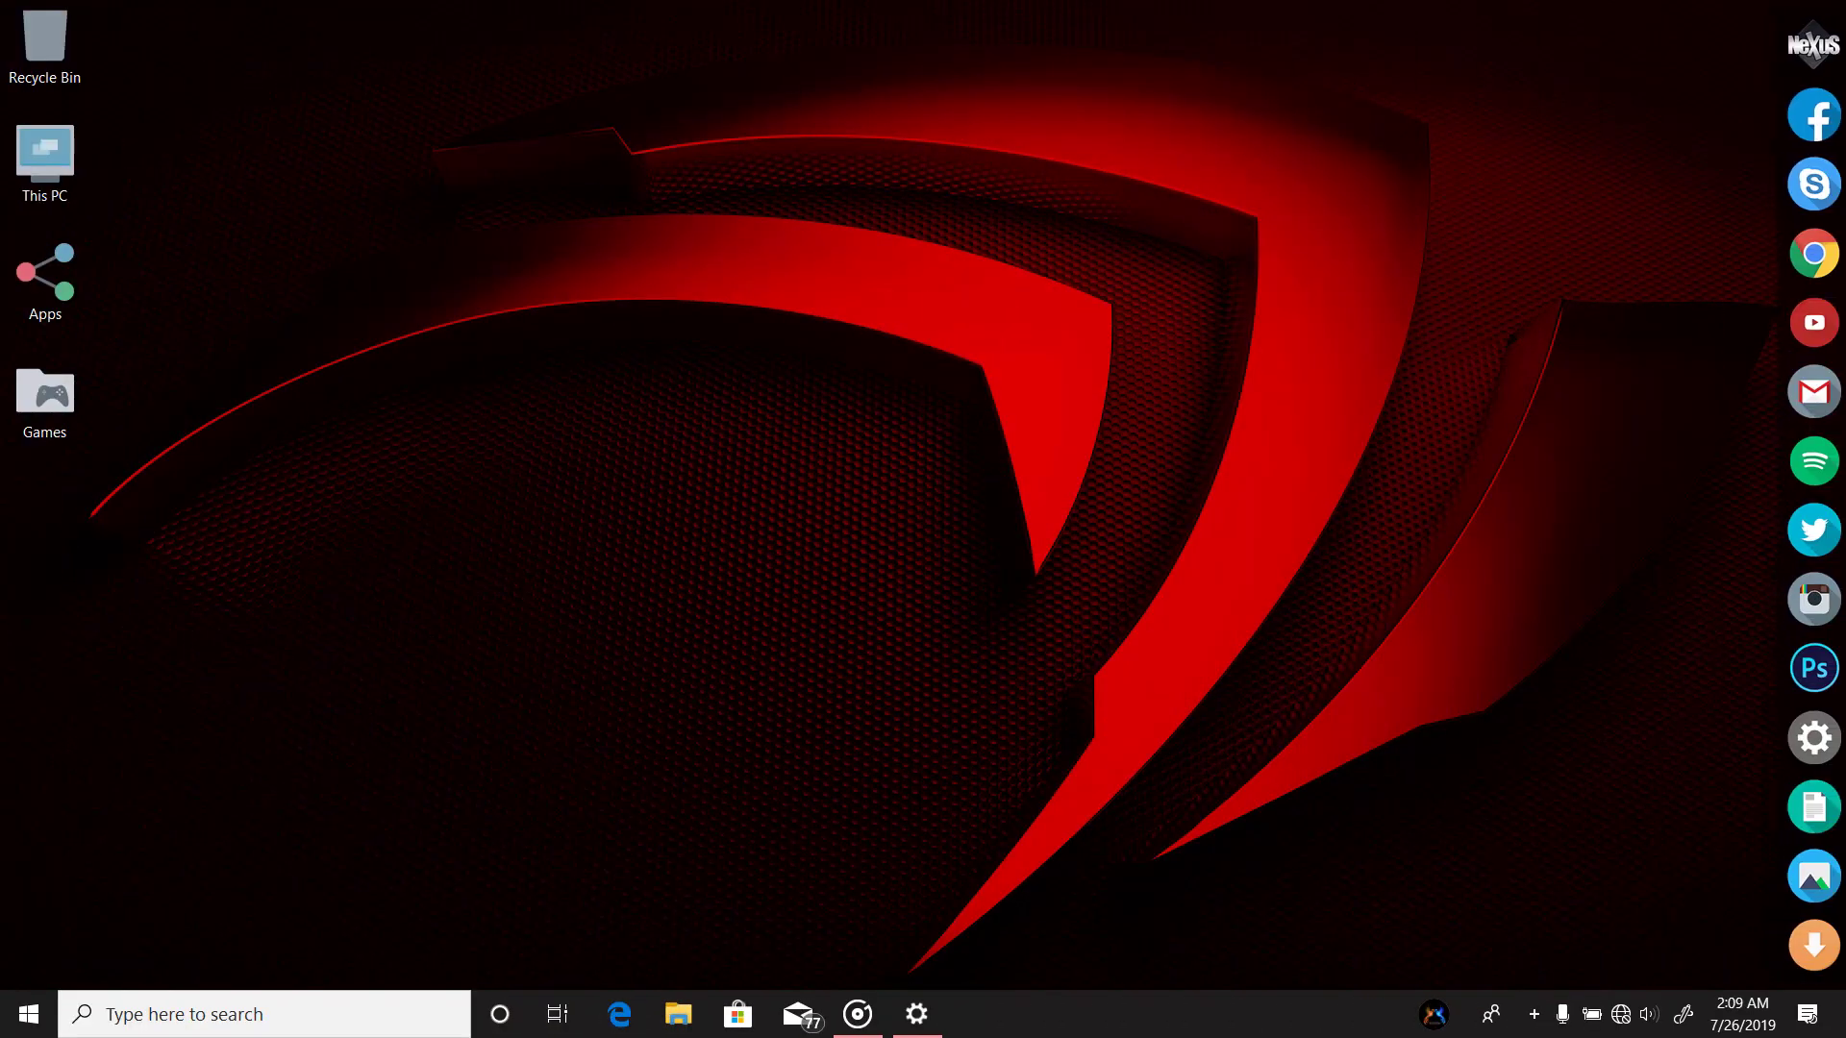
{"action": "left_click", "coordinate": [1825, 75]}
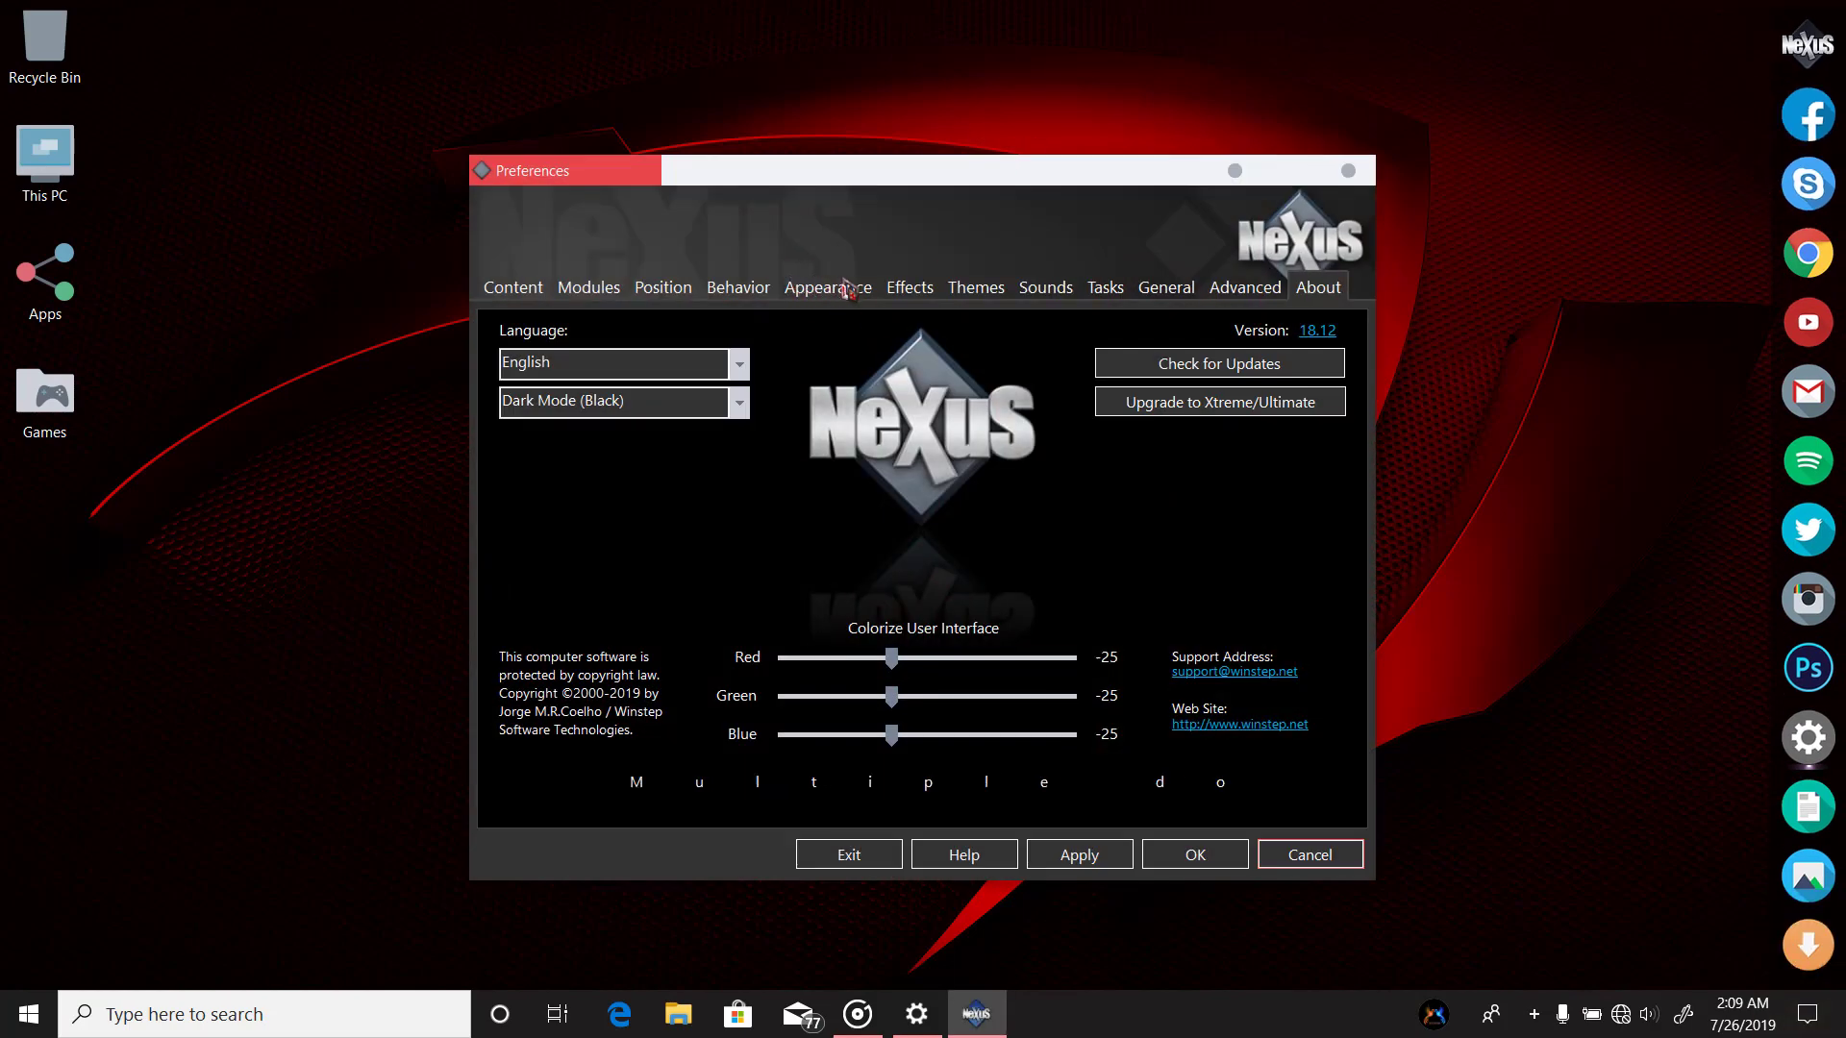
{"action": "left_click", "coordinate": [976, 288]}
{"action": "left_click", "coordinate": [1044, 288]}
{"action": "left_click", "coordinate": [1105, 289]}
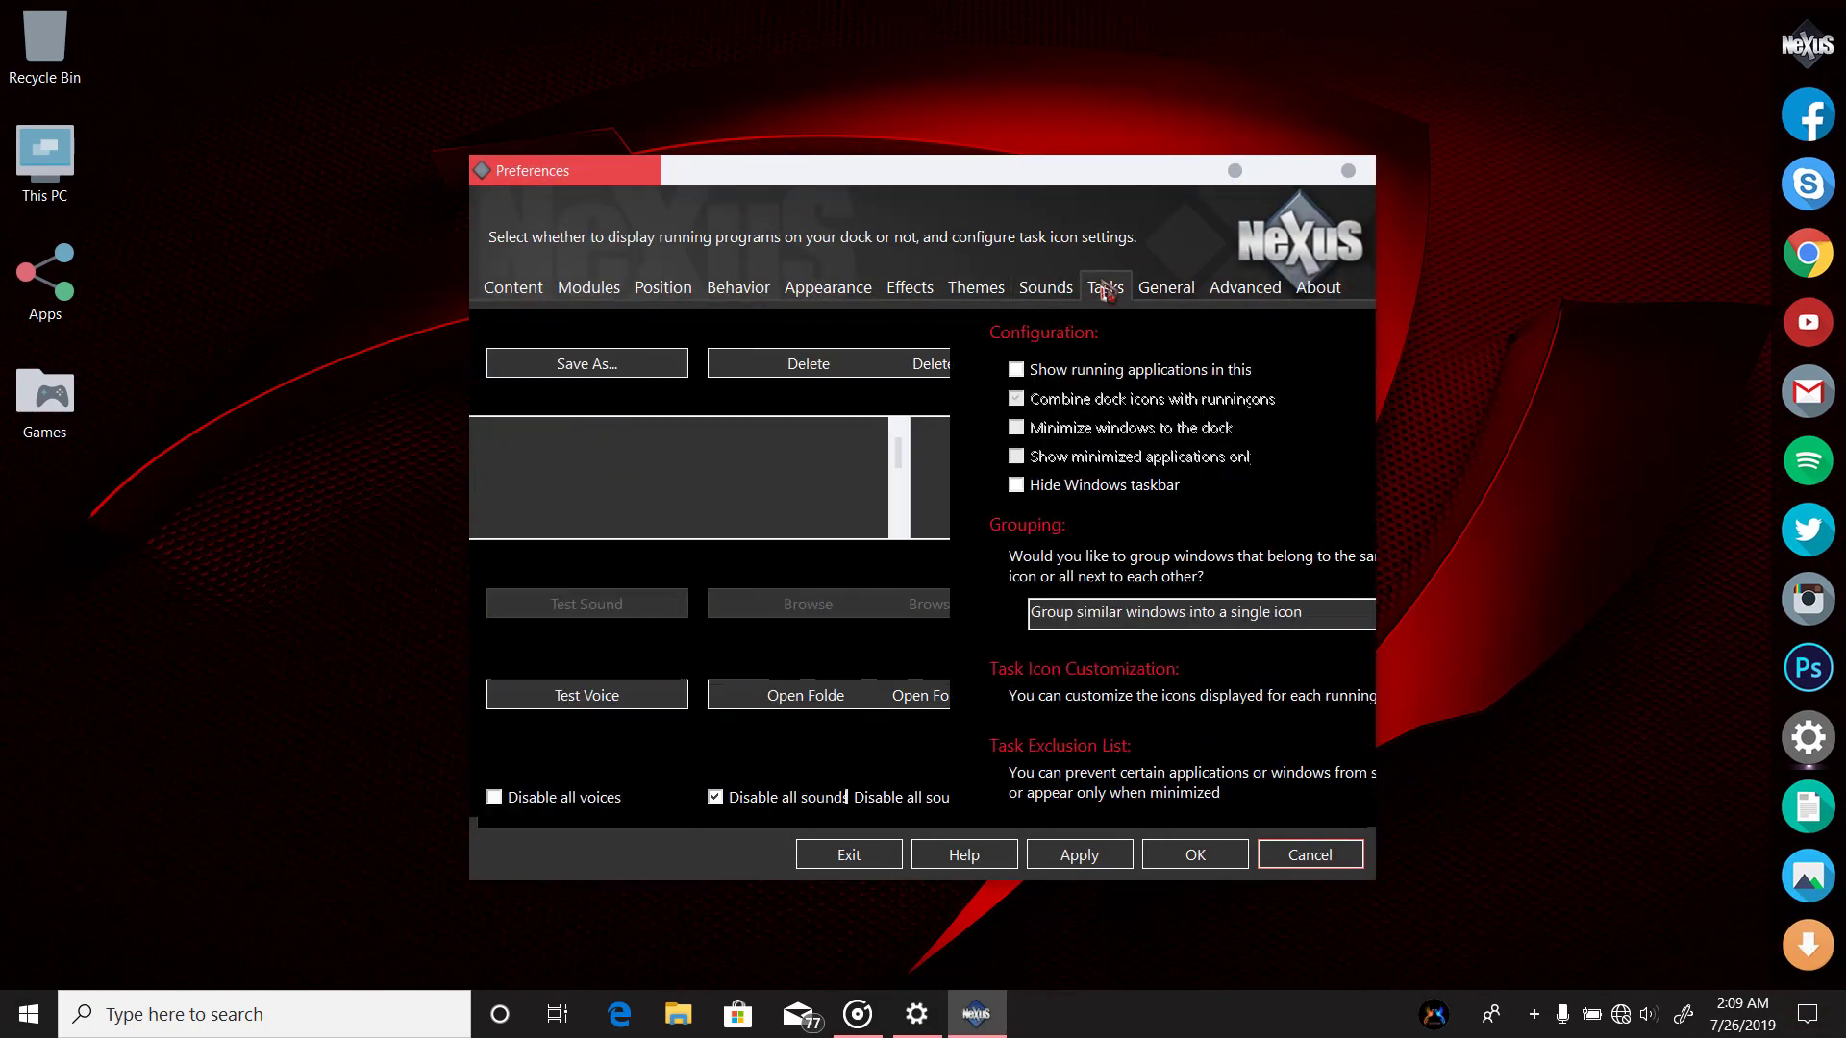
{"action": "left_click", "coordinate": [1160, 290]}
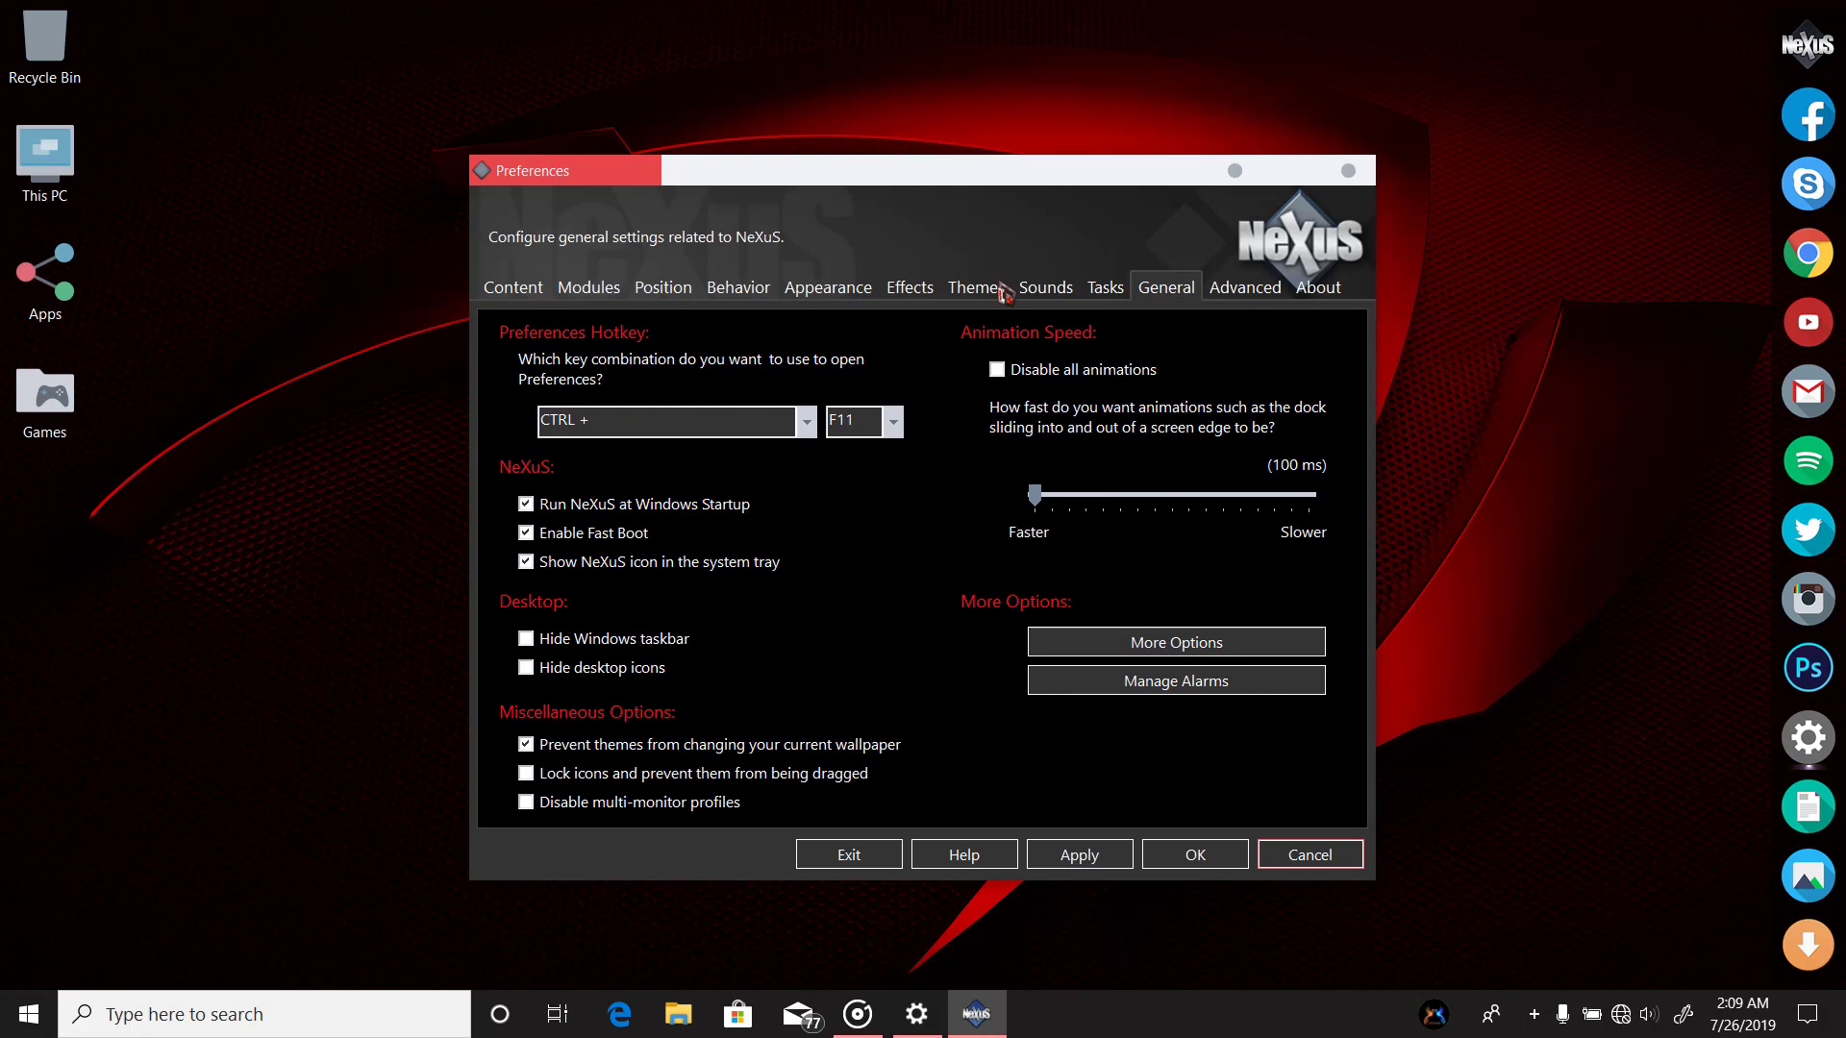
{"action": "left_click", "coordinate": [941, 292]}
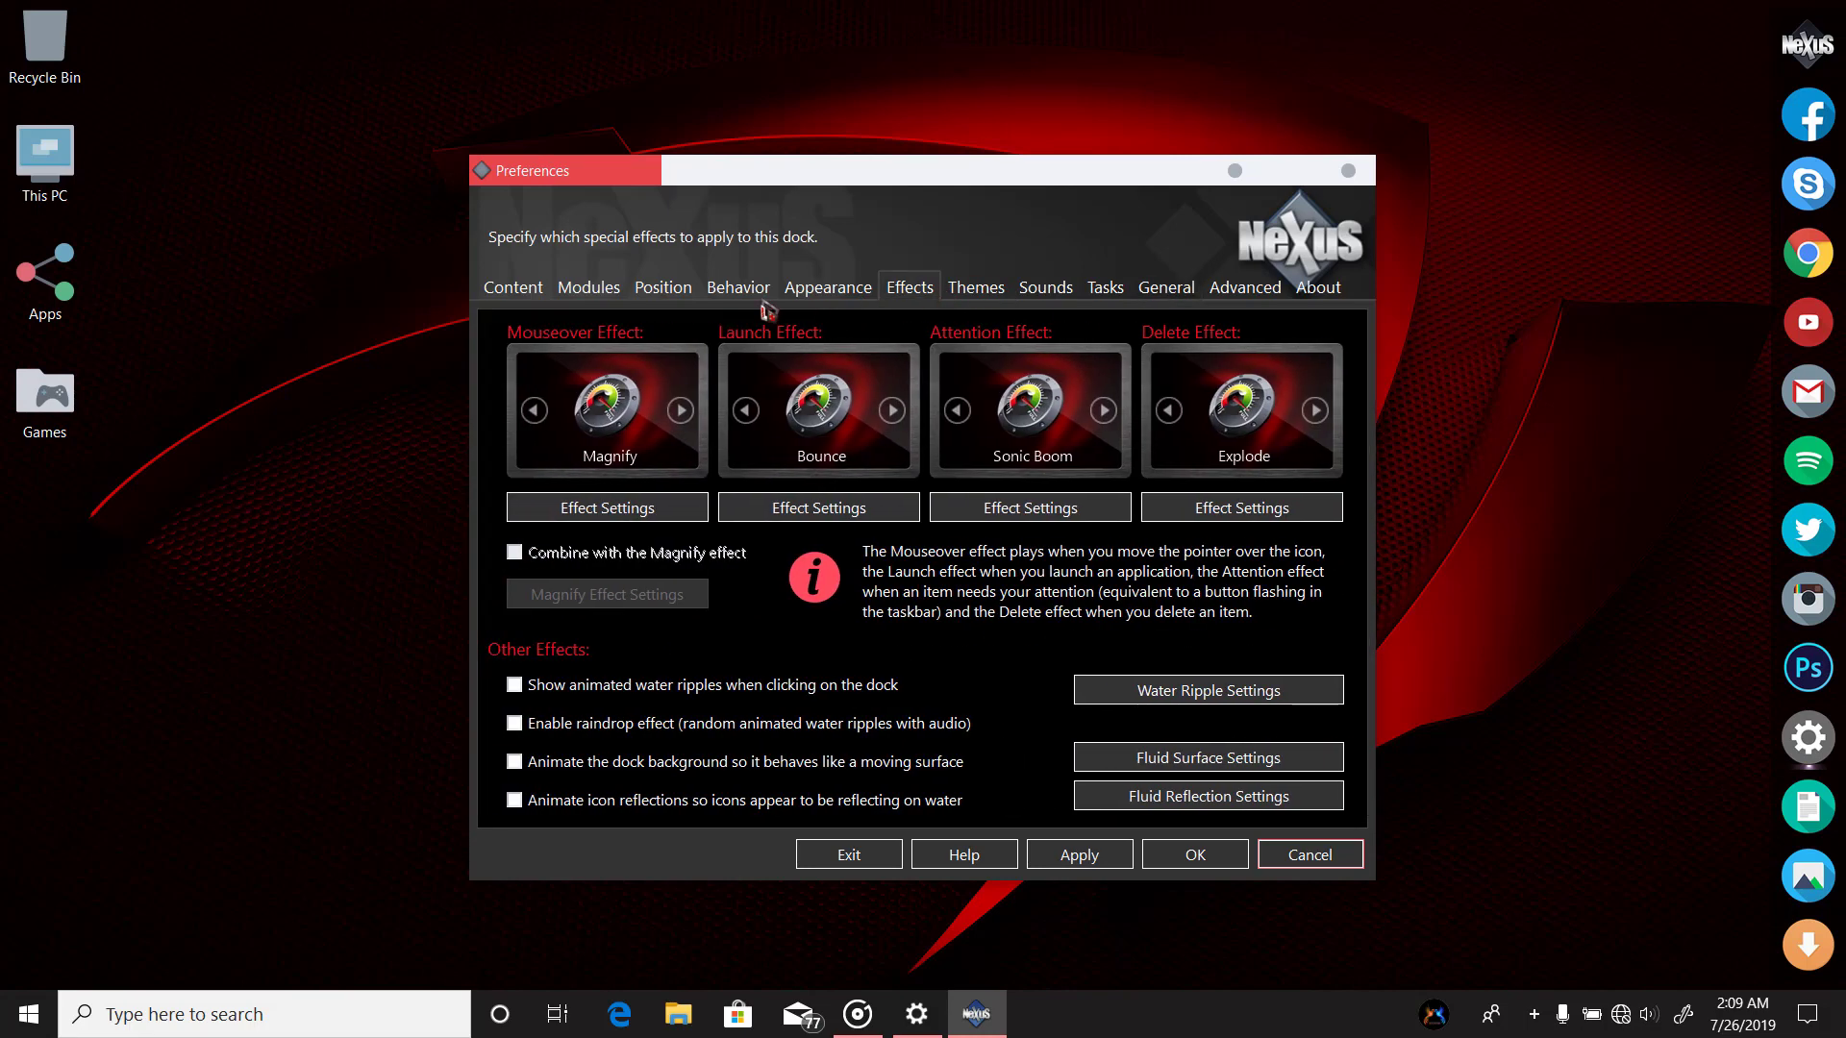
{"action": "left_click", "coordinate": [764, 302]}
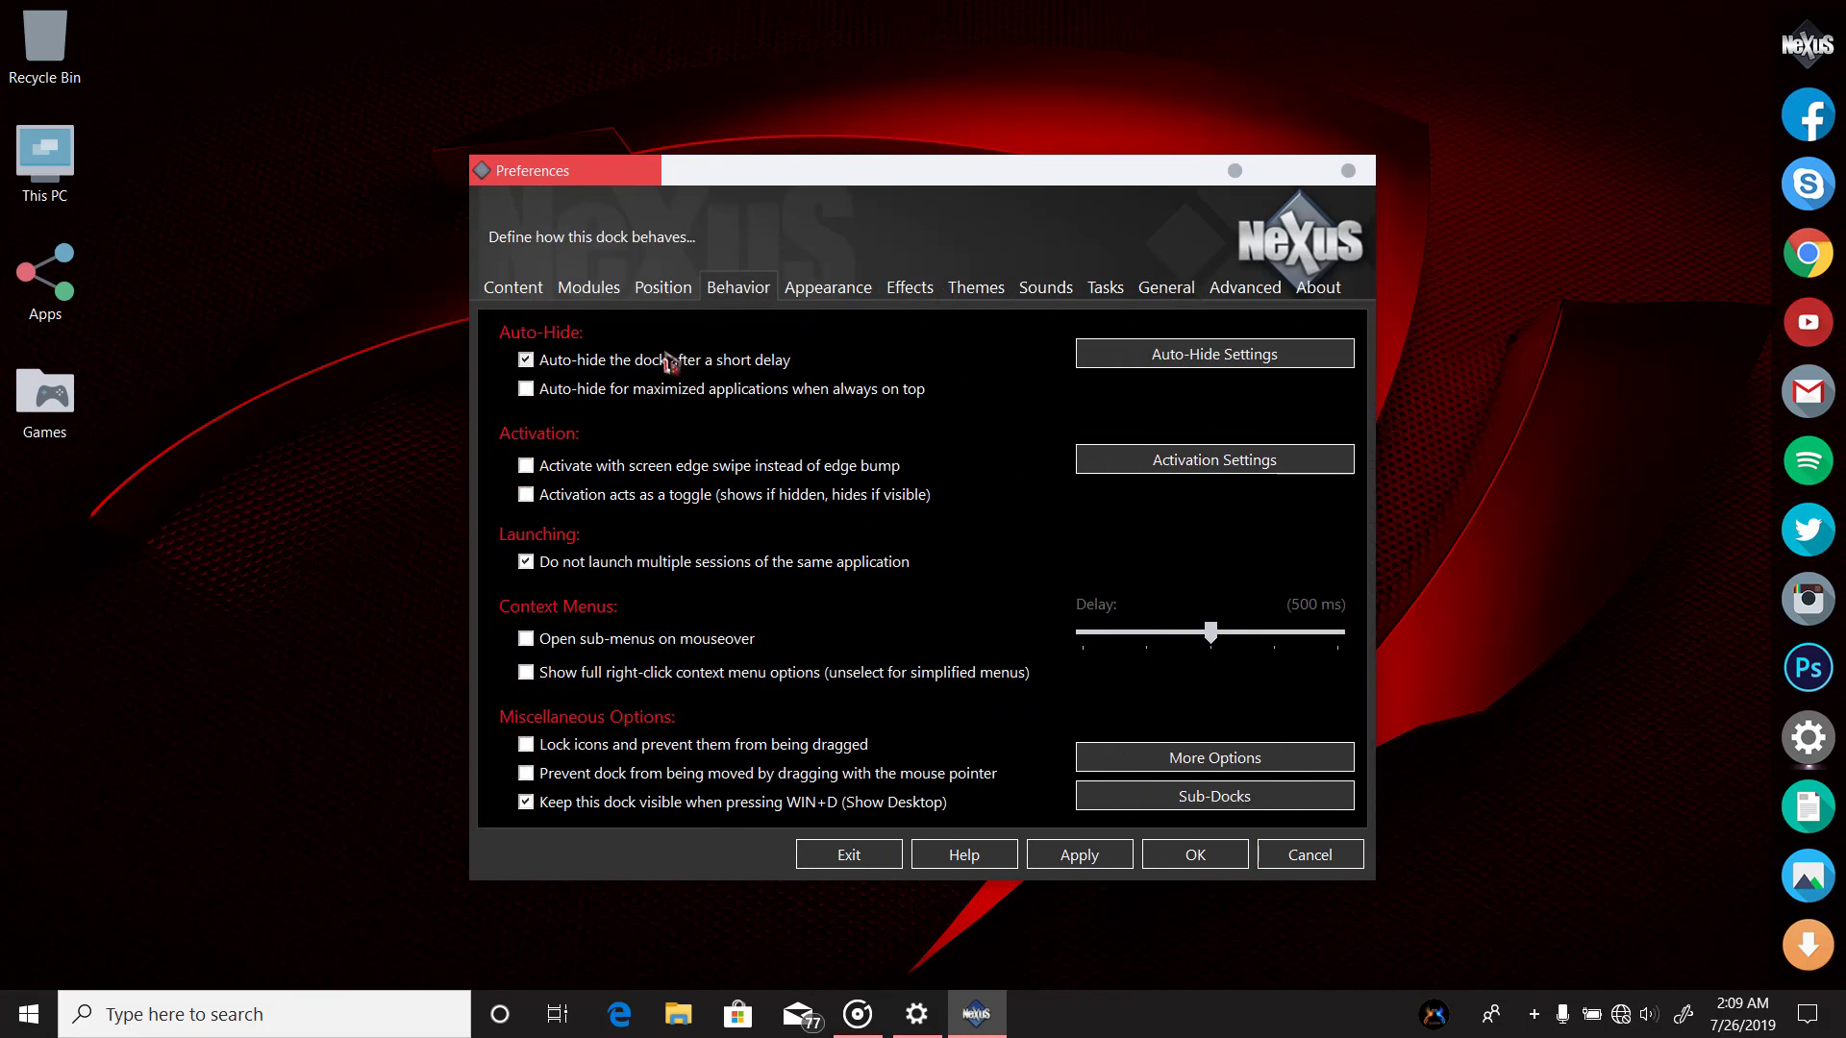
{"action": "left_click", "coordinate": [1081, 860]}
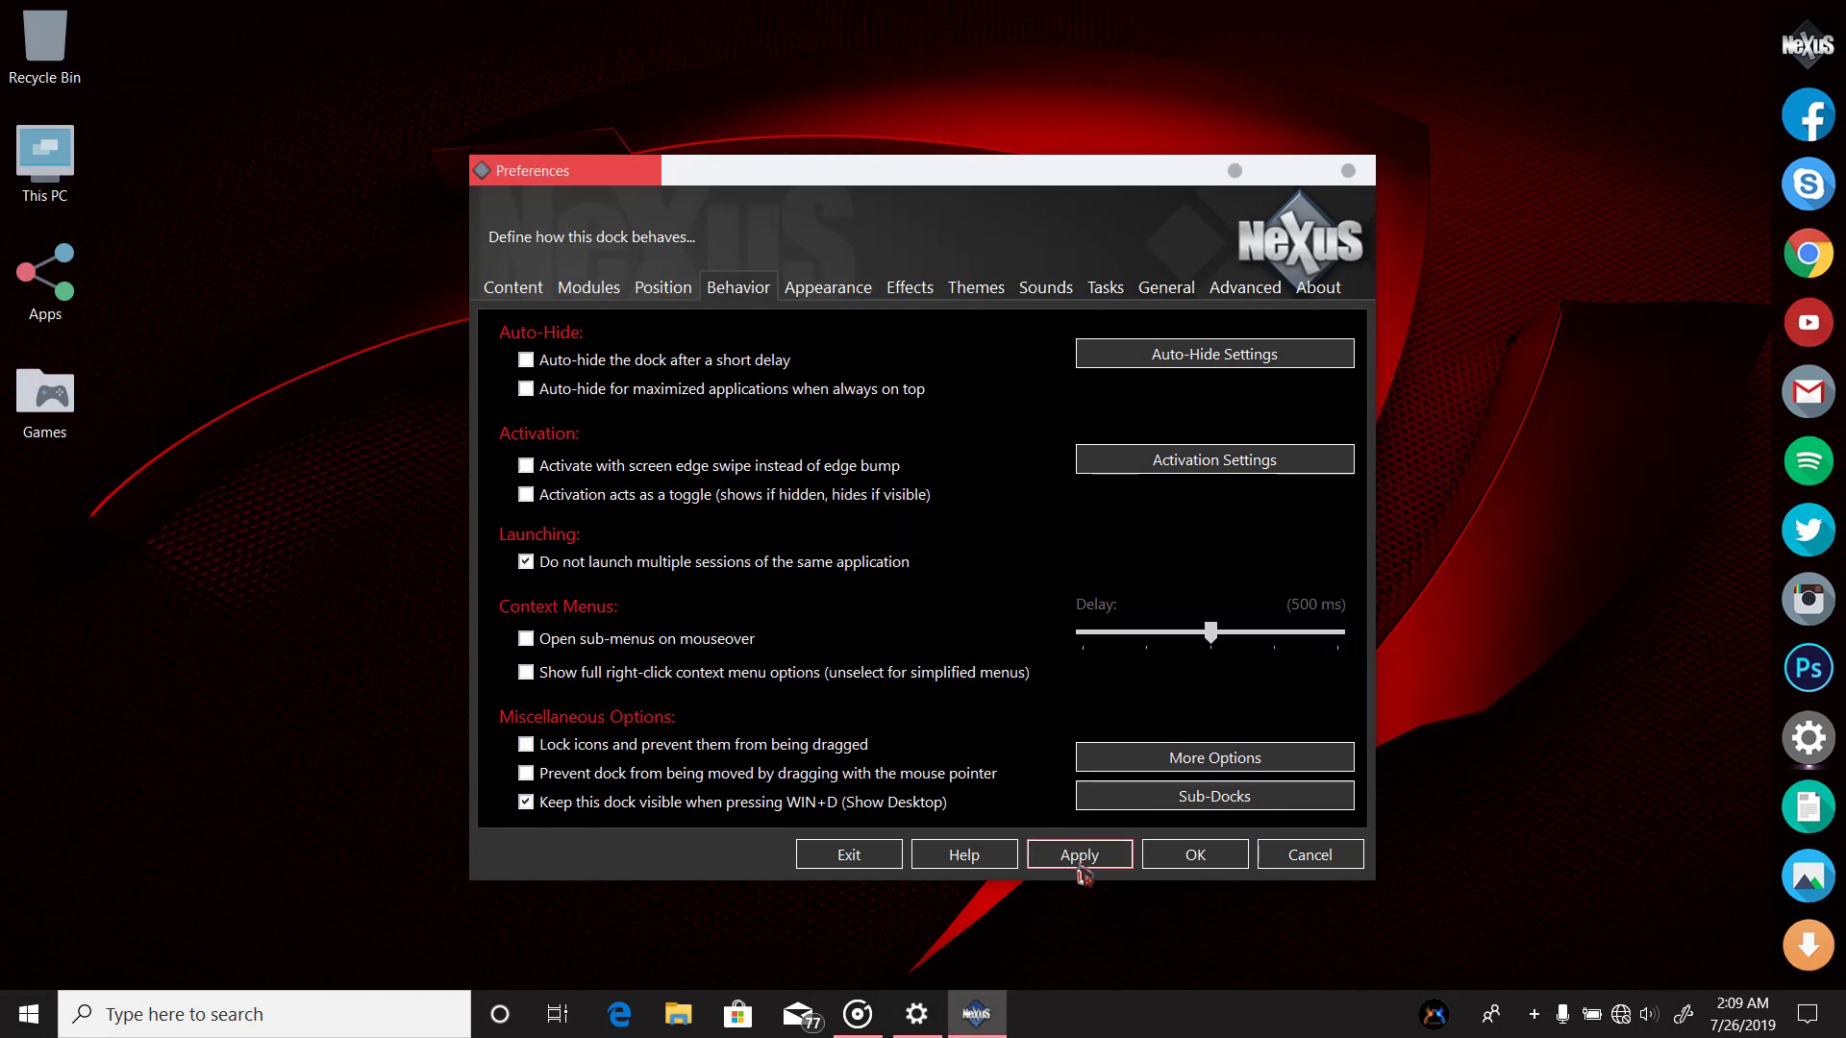
{"action": "left_click", "coordinate": [1192, 859]}
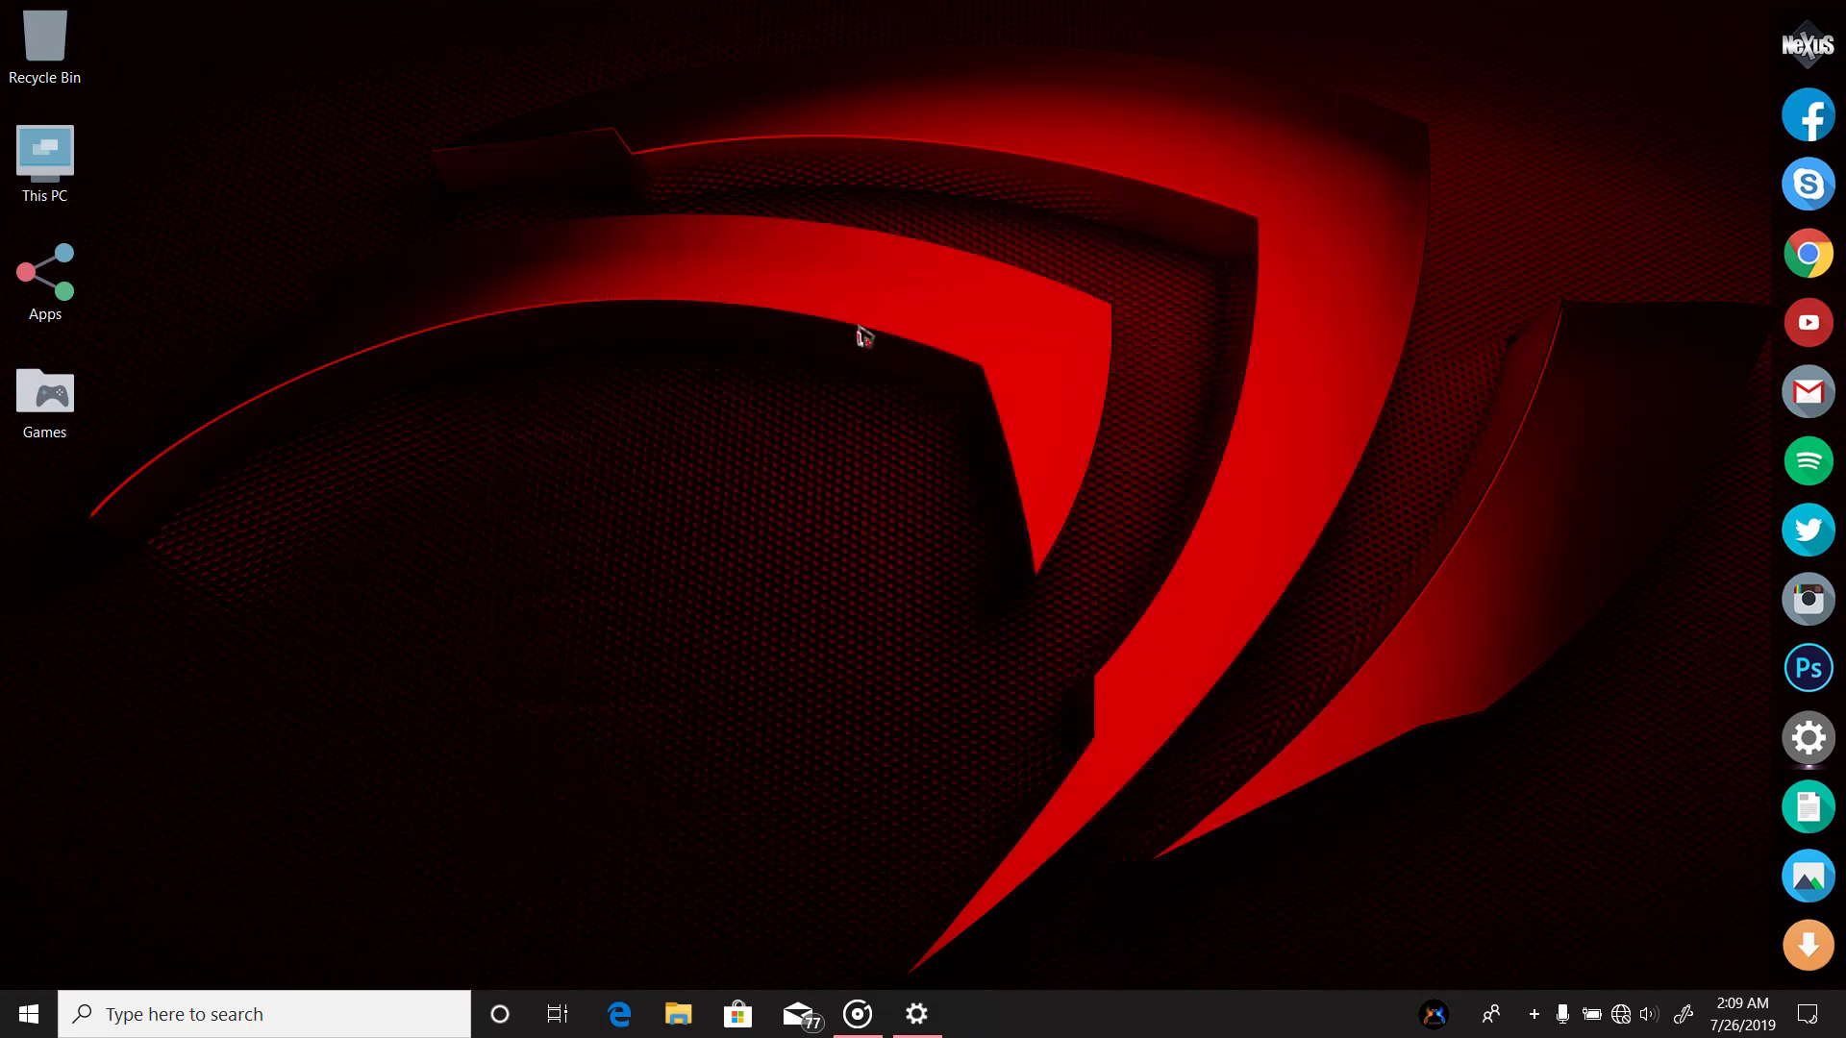